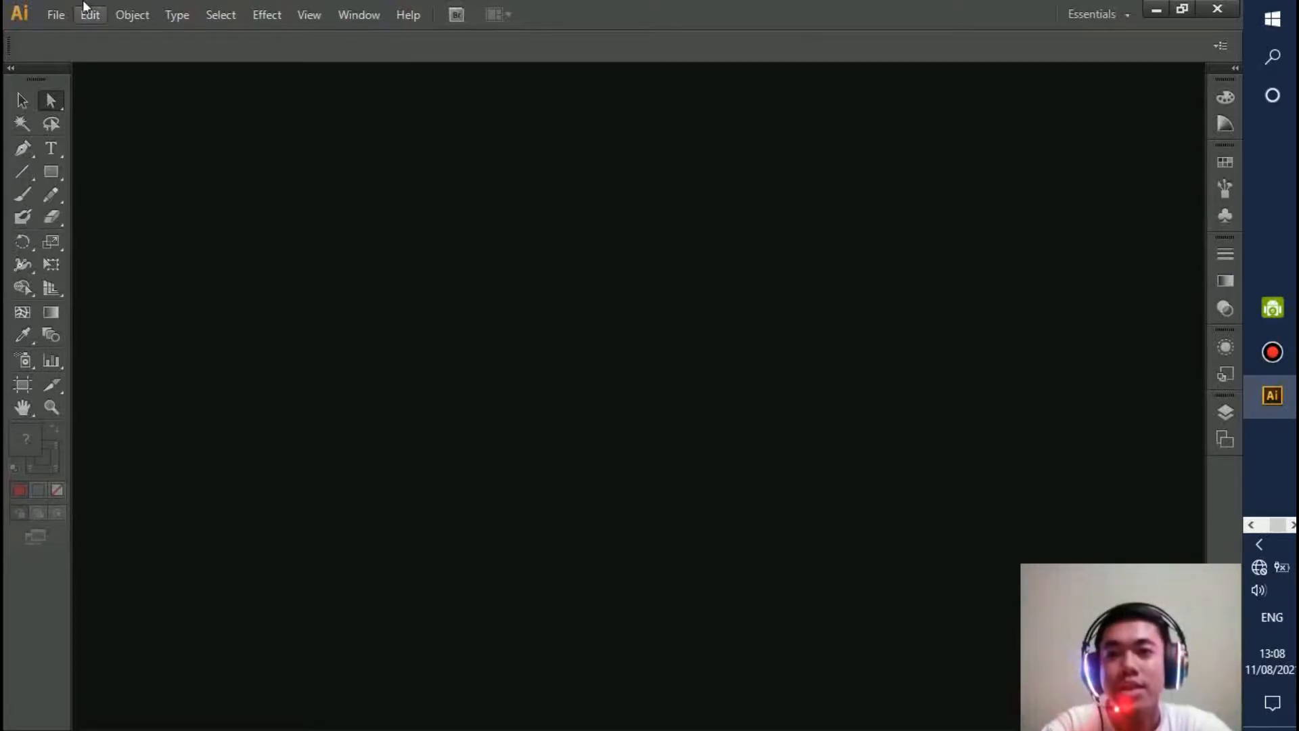
Start a new document and name it "WS tutor".
click(59, 14)
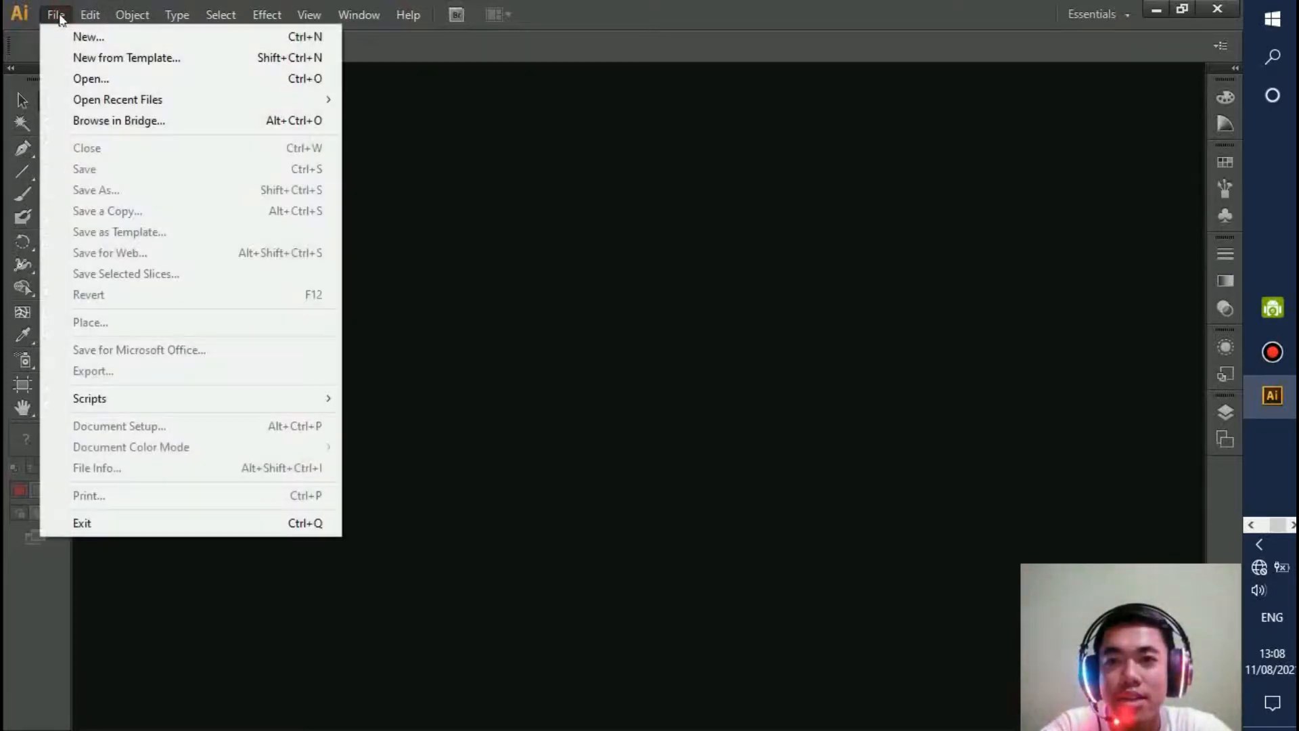
click(84, 39)
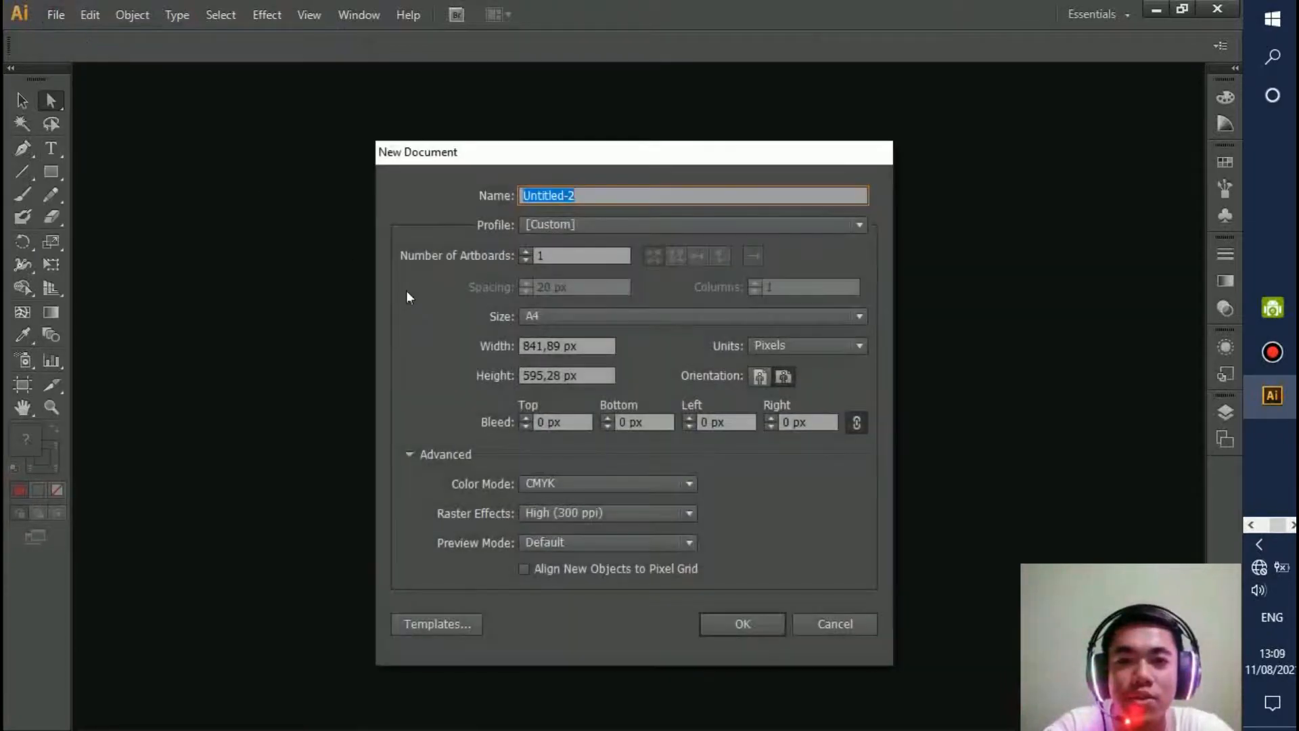
click(596, 196)
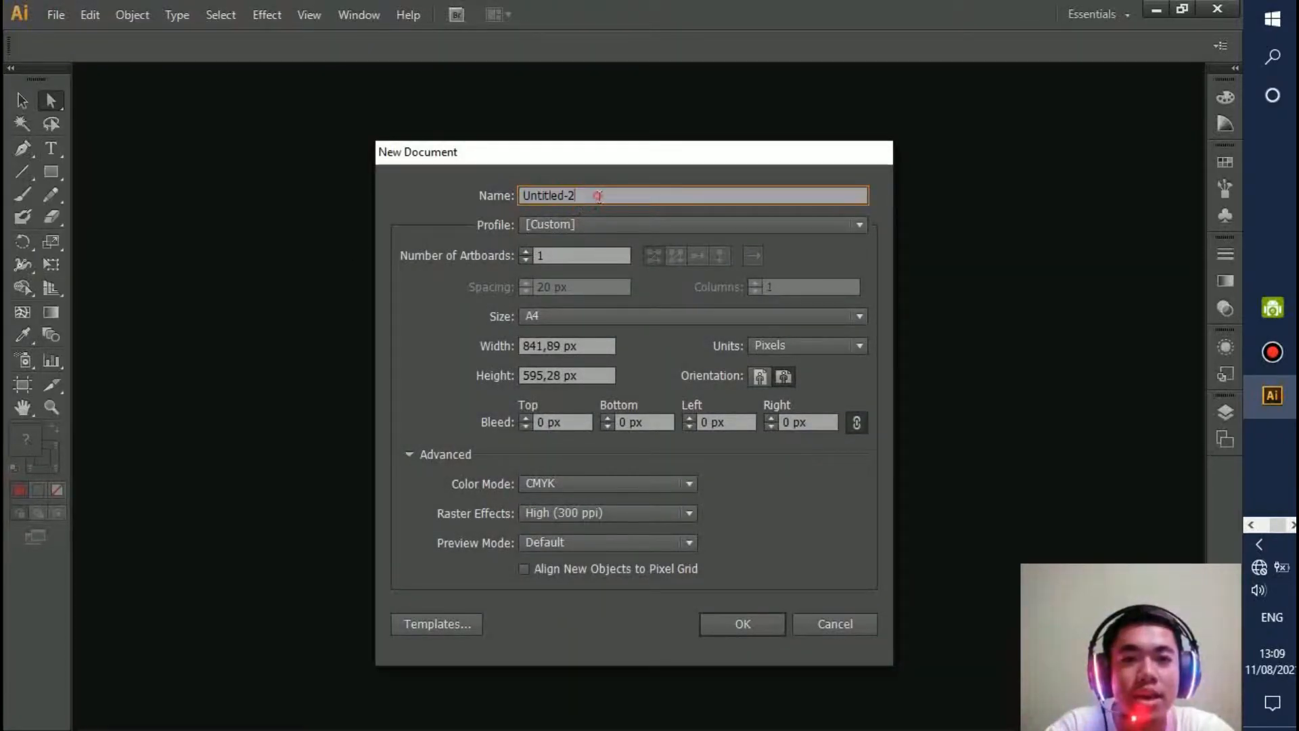
key(BackSpace)
key(BackSpace)
key(BackSpace)
key(BackSpace)
key(BackSpace)
key(BackSpace)
key(BackSpace)
key(BackSpace)
key(BackSpace)
key(BackSpace)
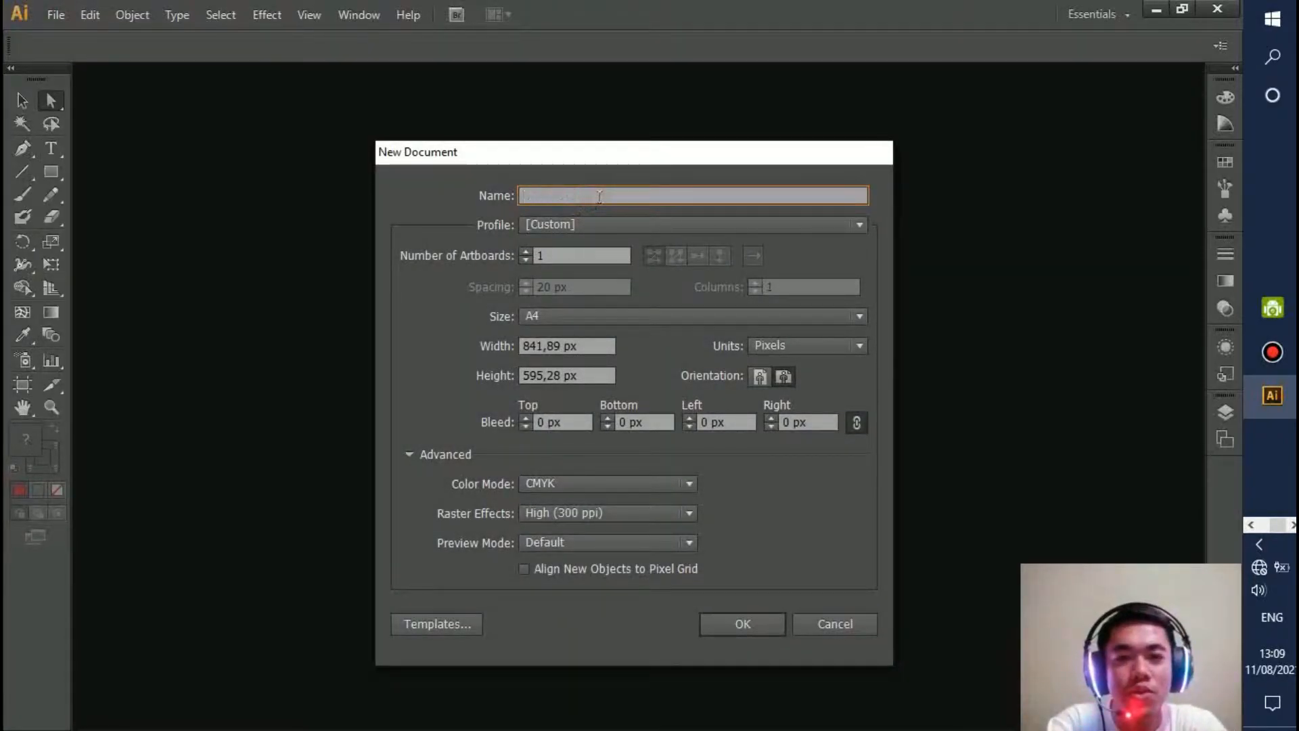
text(W)
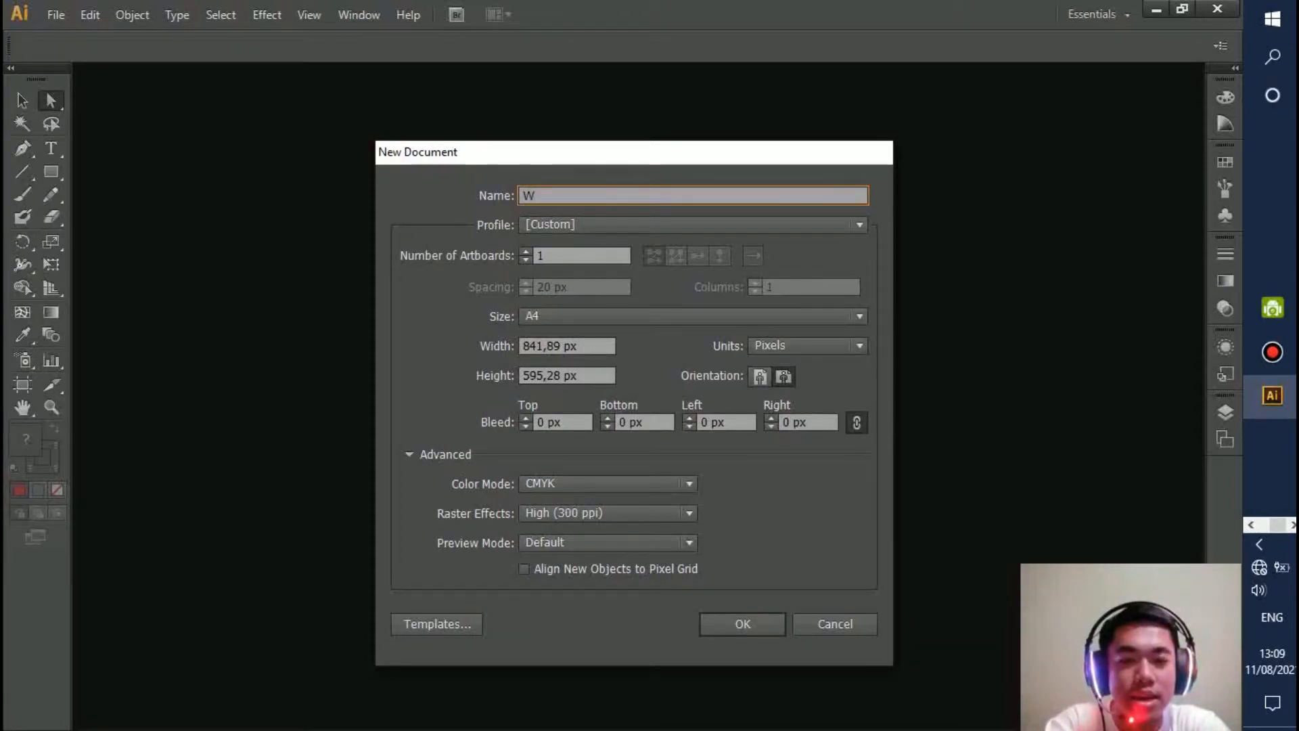
text(S t)
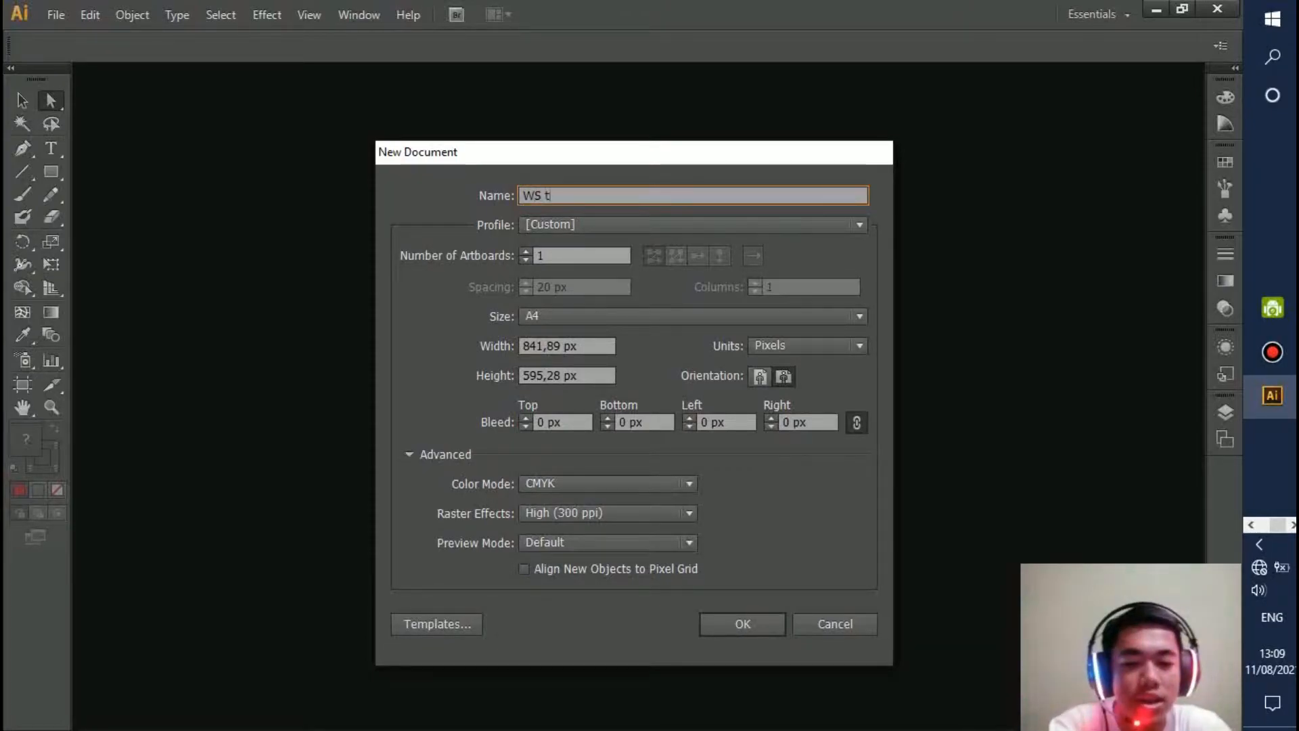
text(uto)
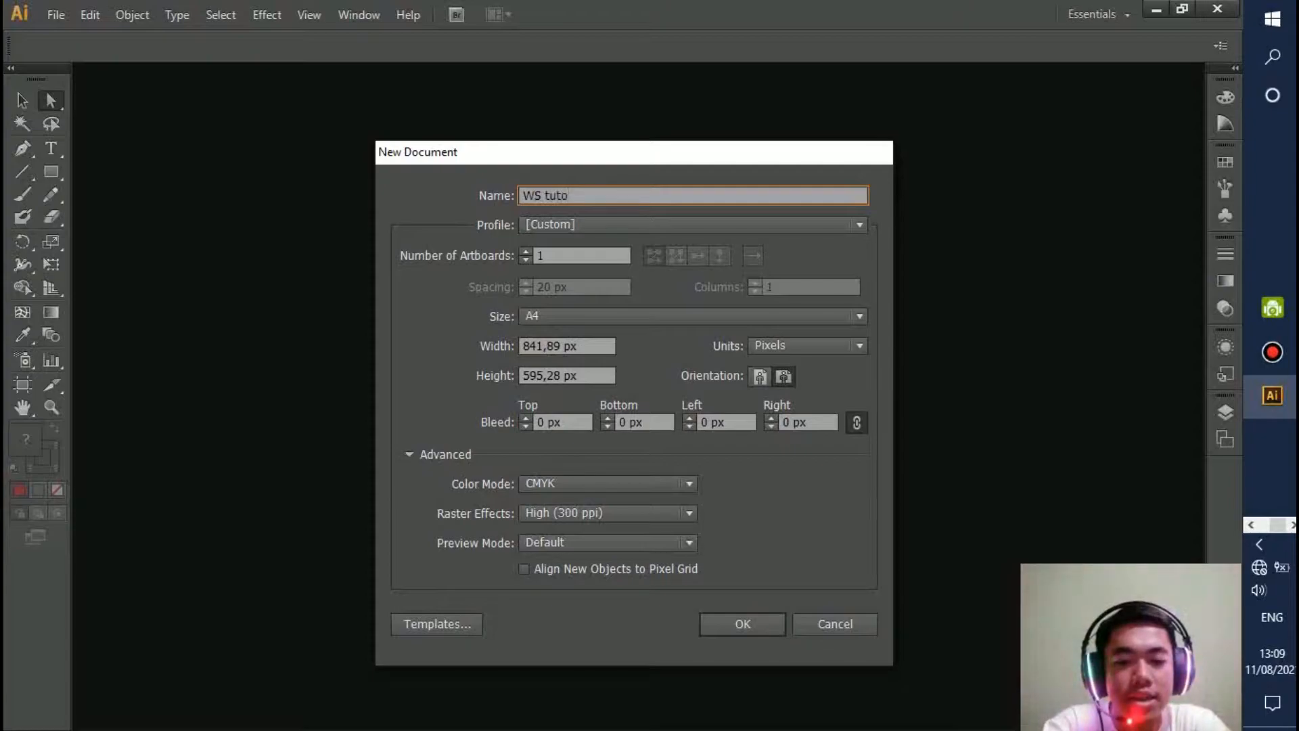
text(r)
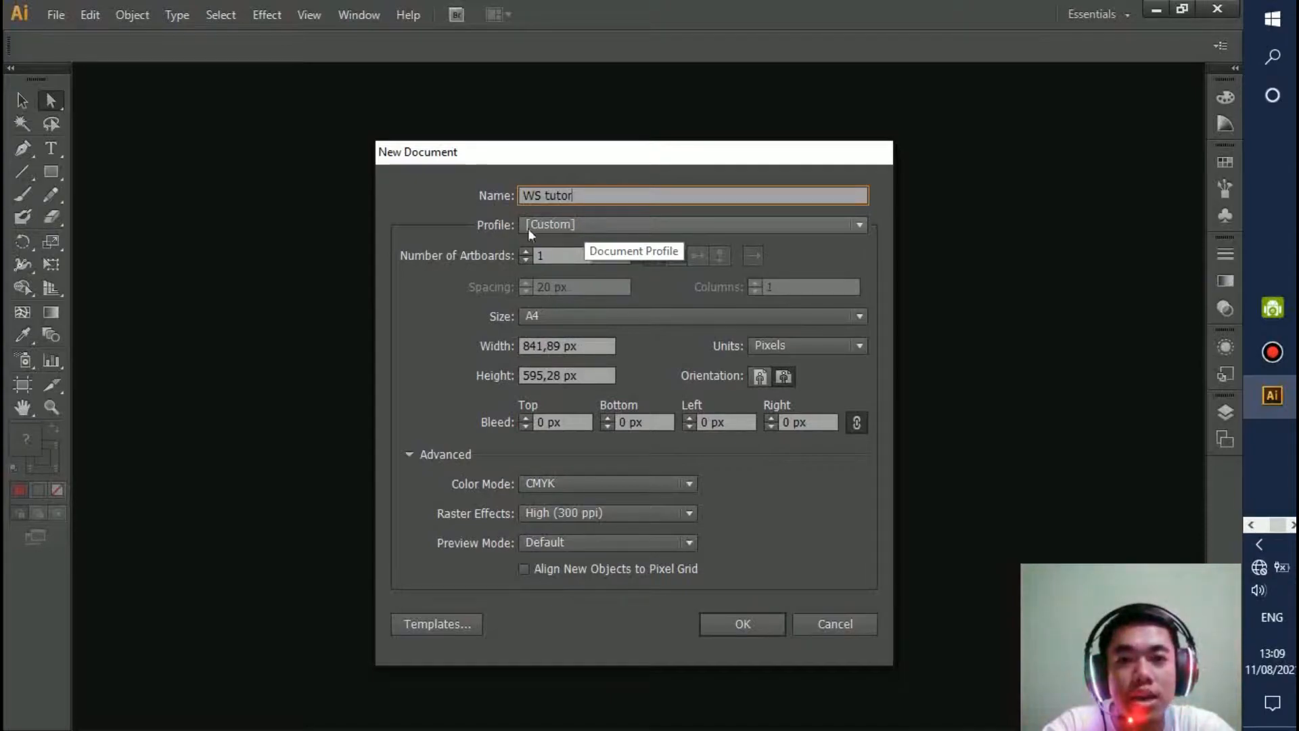
Keep the custom profile, choose the A4 size and leave the number of artboards at 1.
click(595, 224)
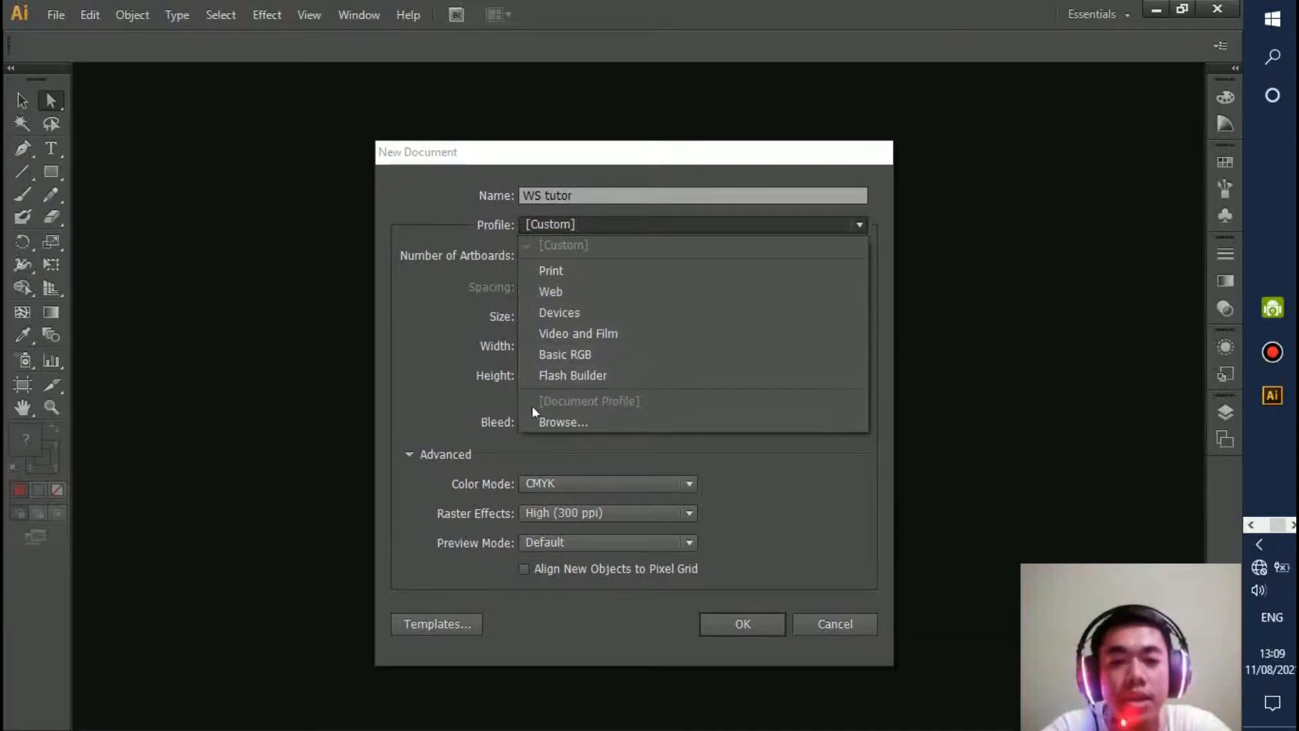
click(453, 385)
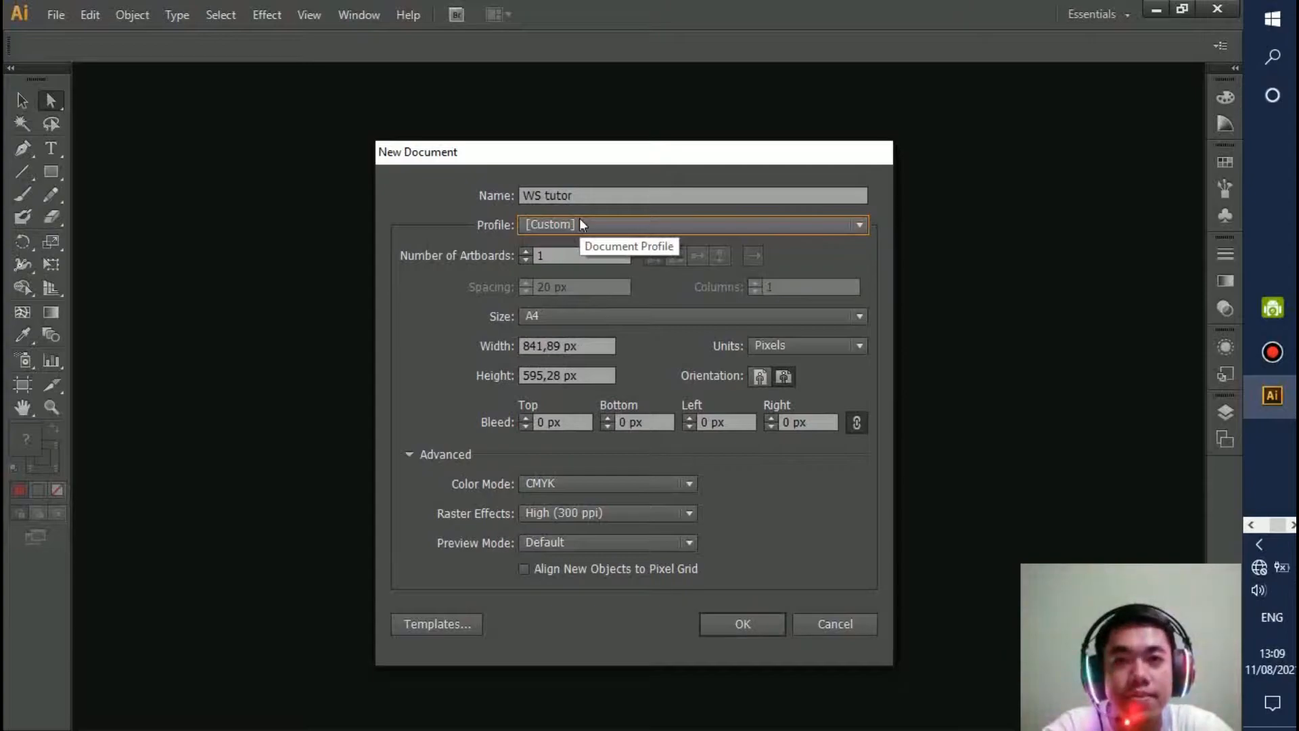
click(555, 316)
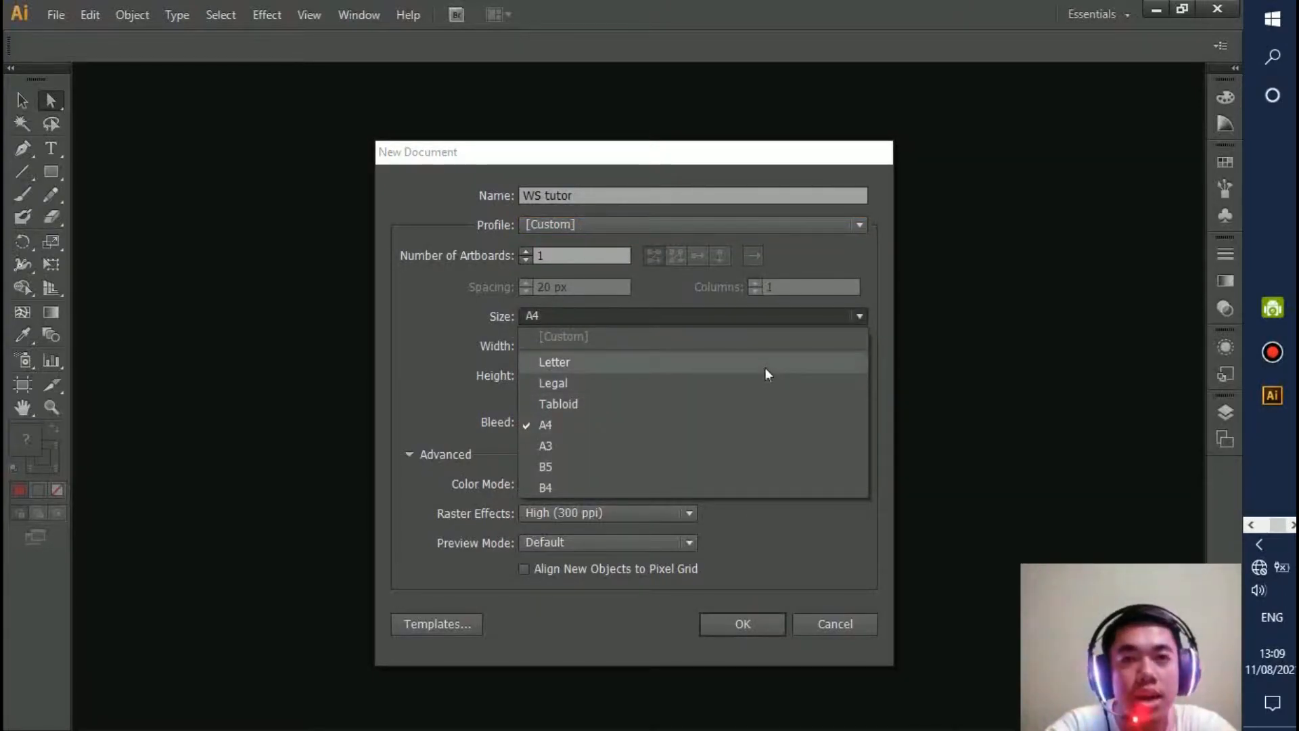
click(602, 424)
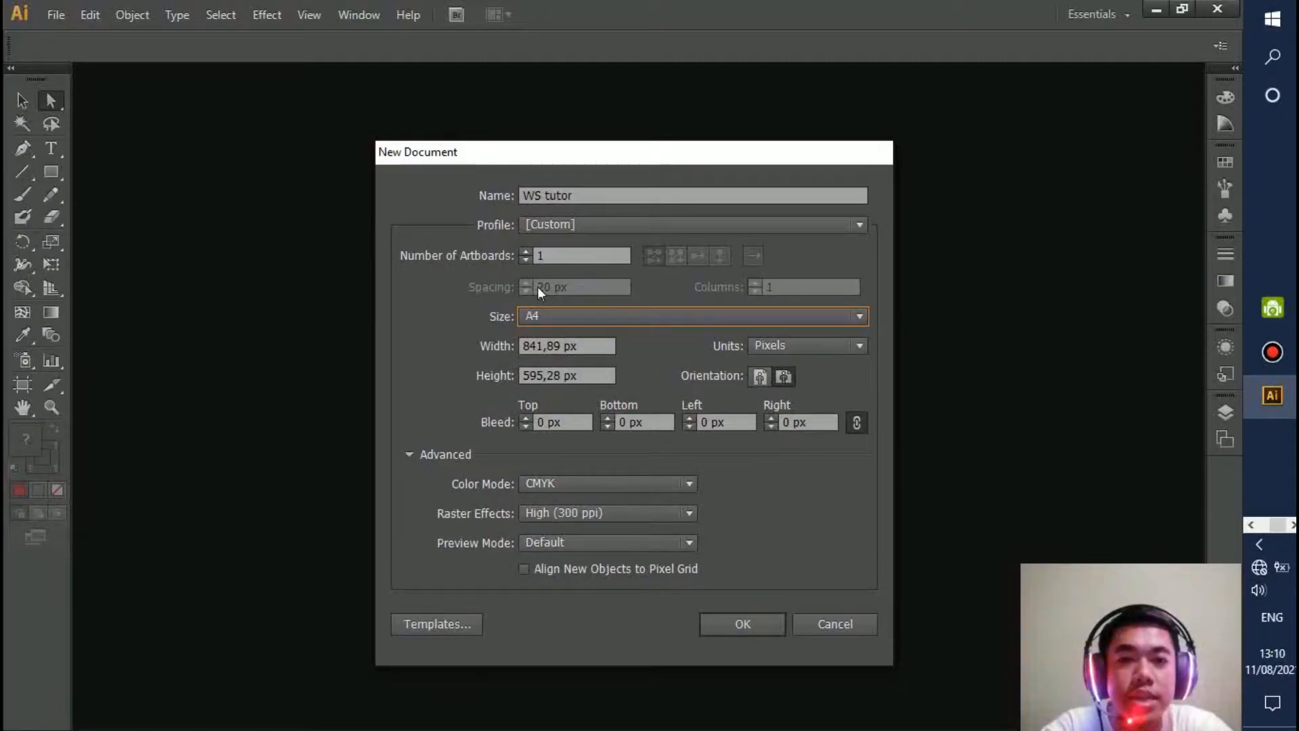
click(525, 251)
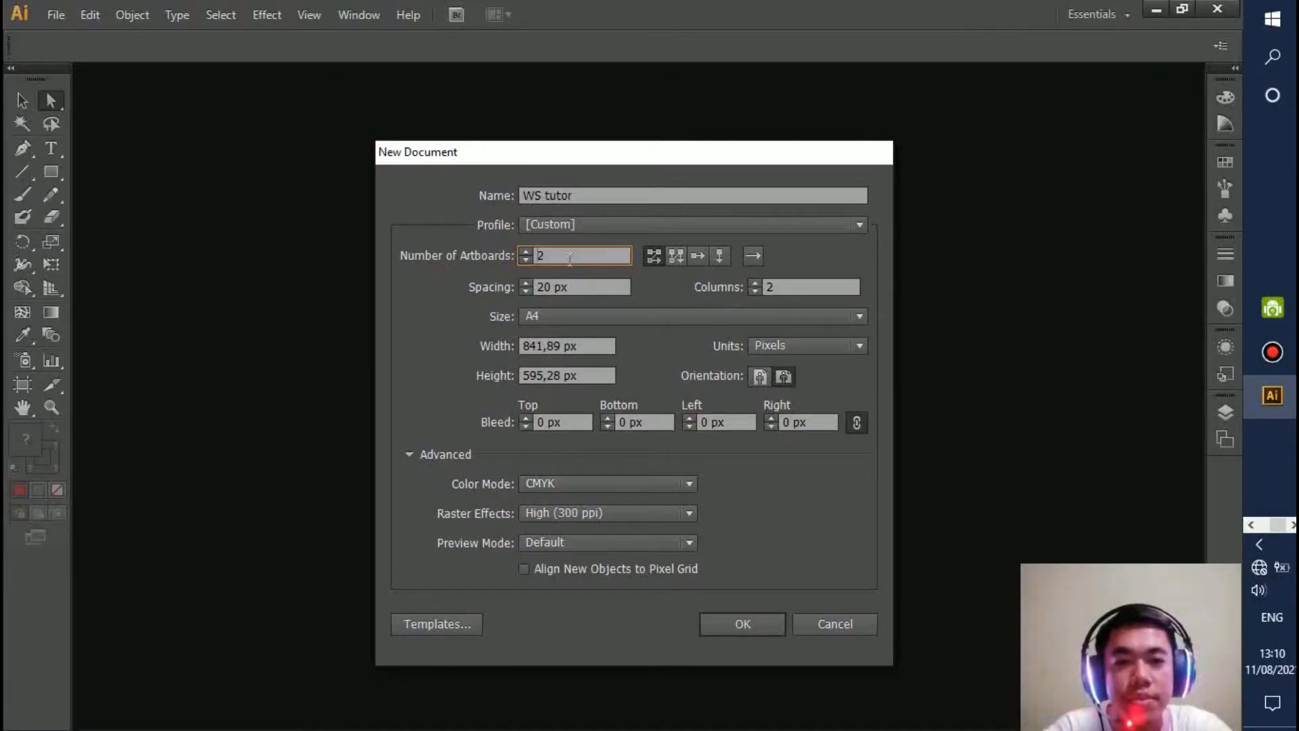
click(527, 260)
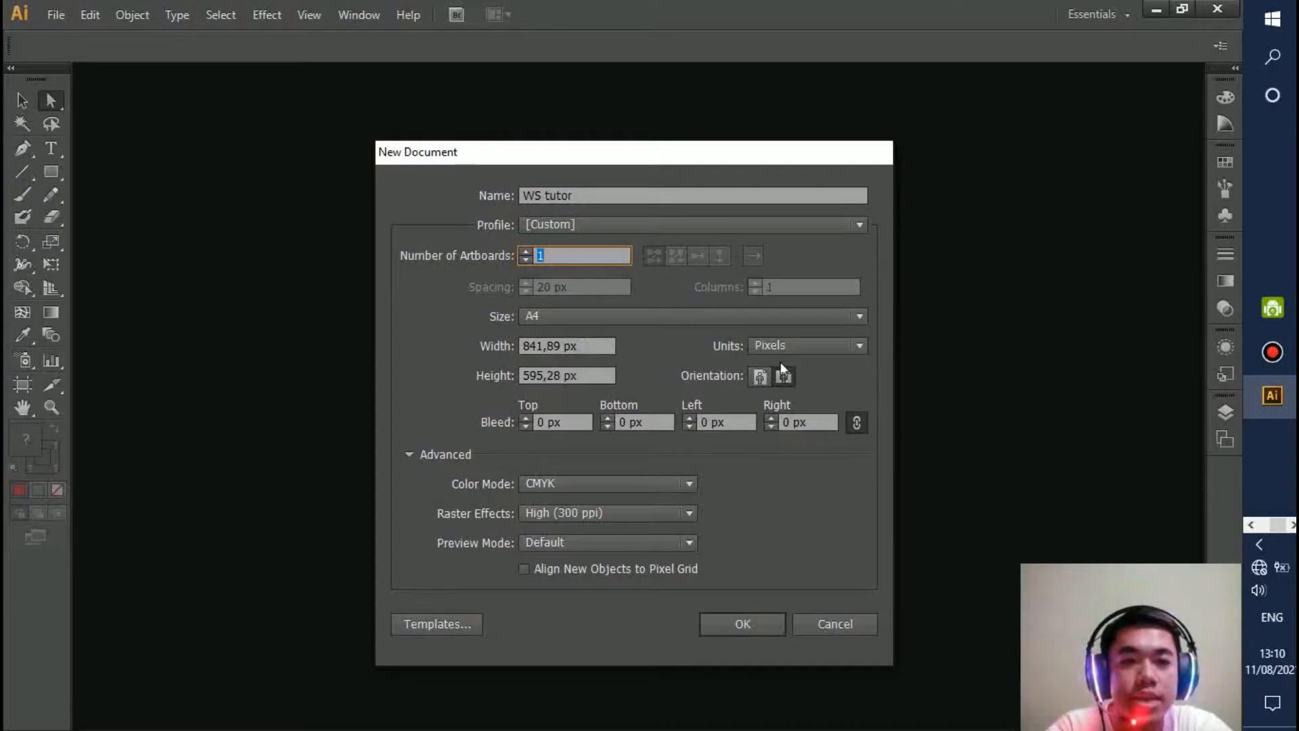
Set the document units to centimeters, keeping the landscape orientation.
click(806, 345)
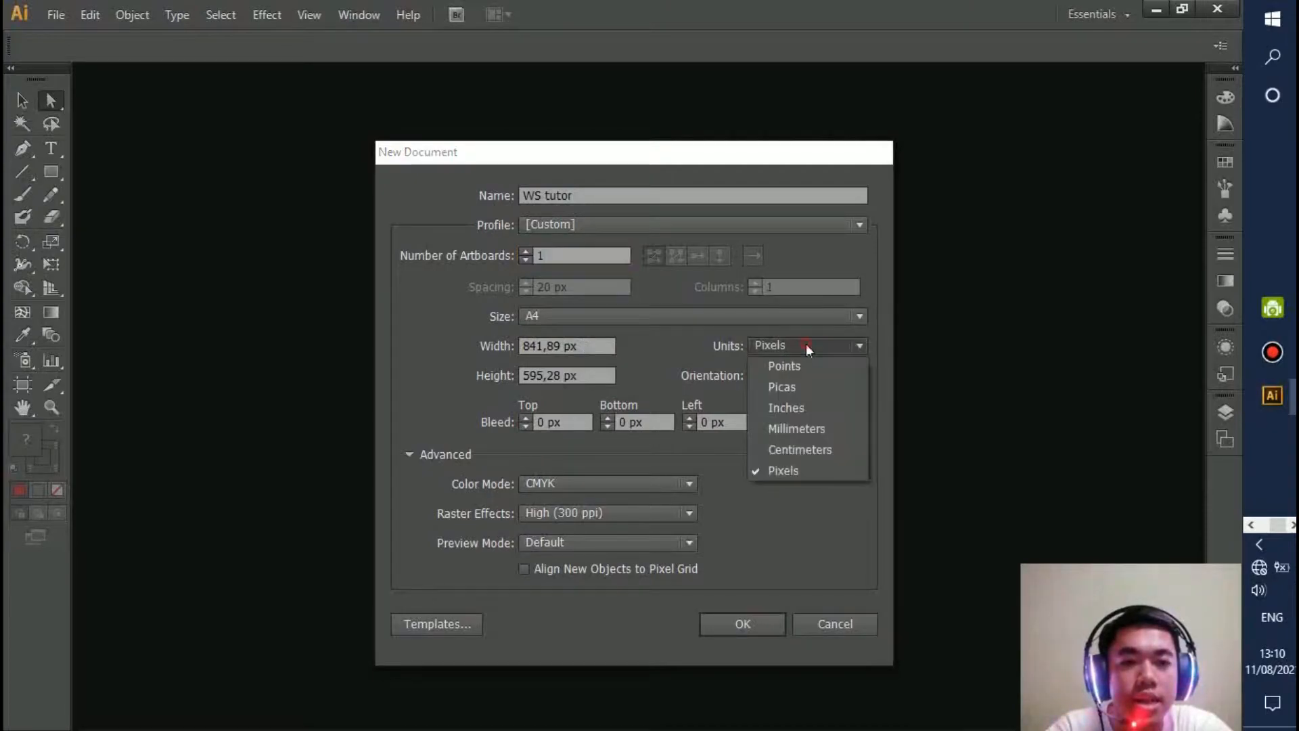
click(817, 448)
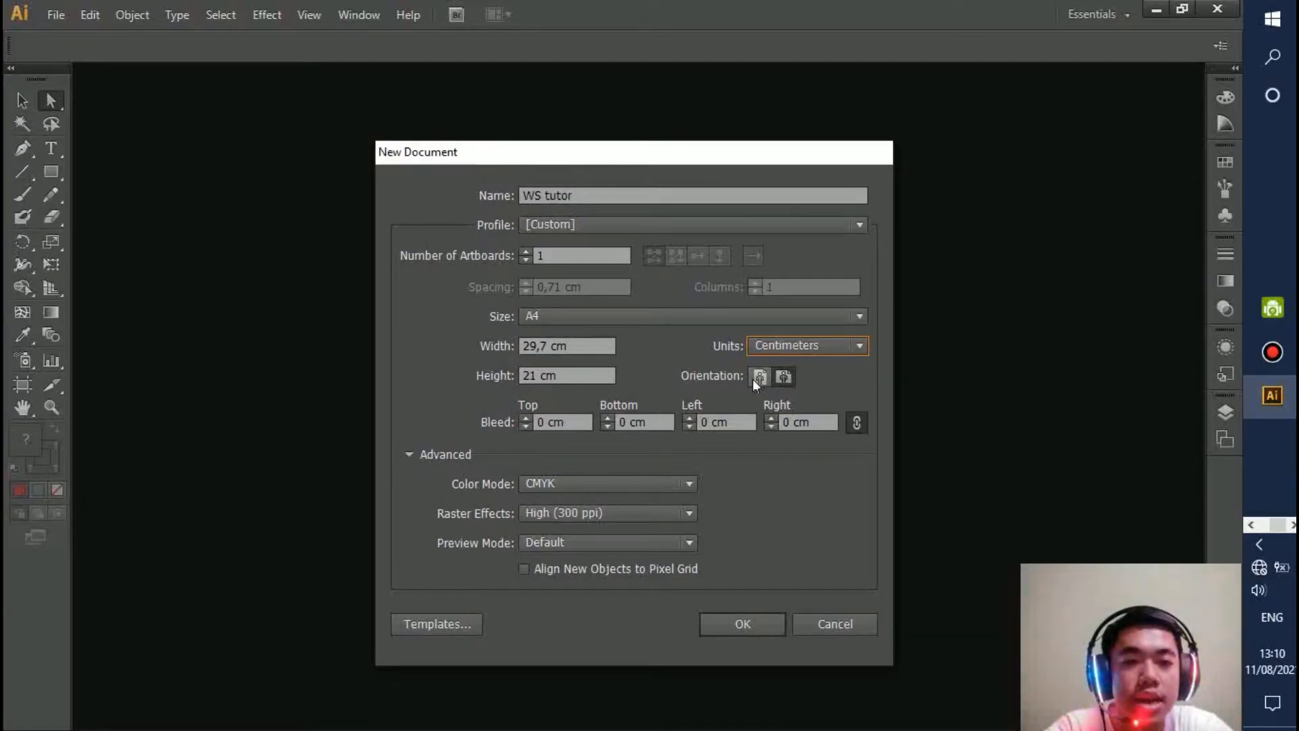
click(773, 380)
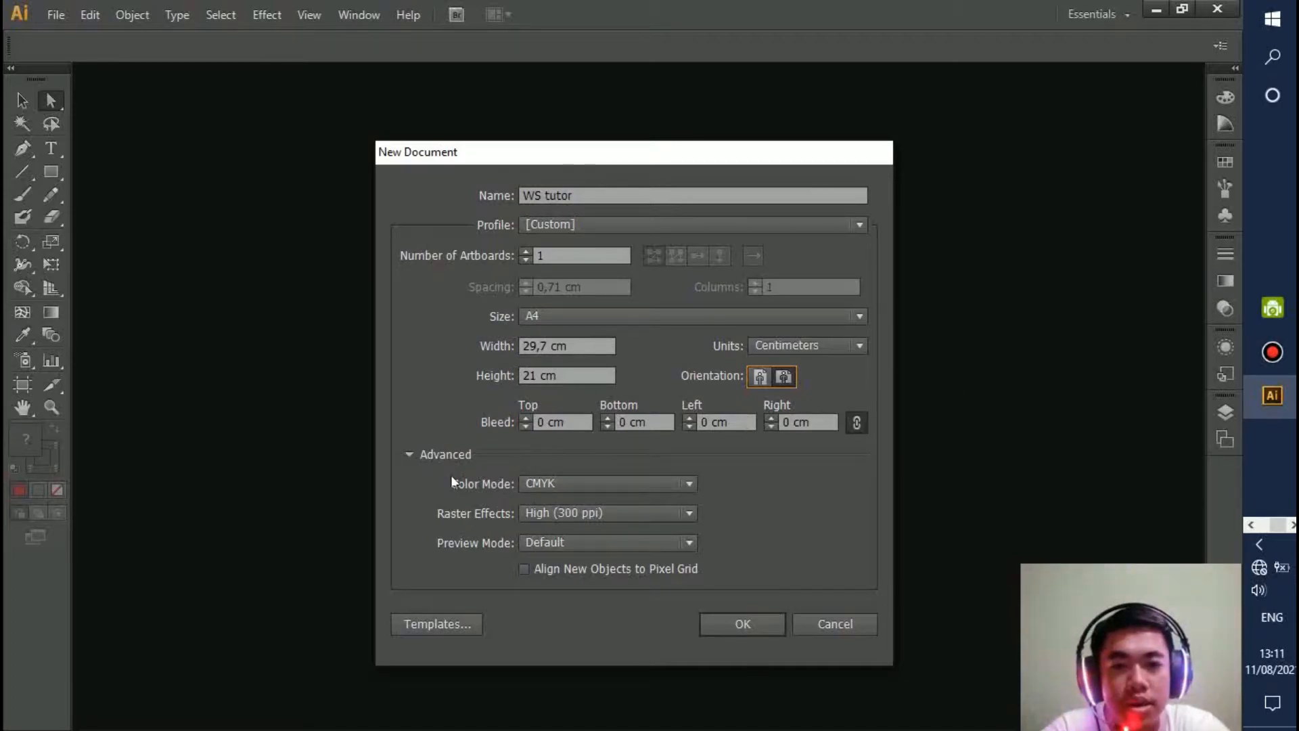
Create the document with CMYK color mode, High (300 ppi) raster effects and Default preview mode.
click(410, 455)
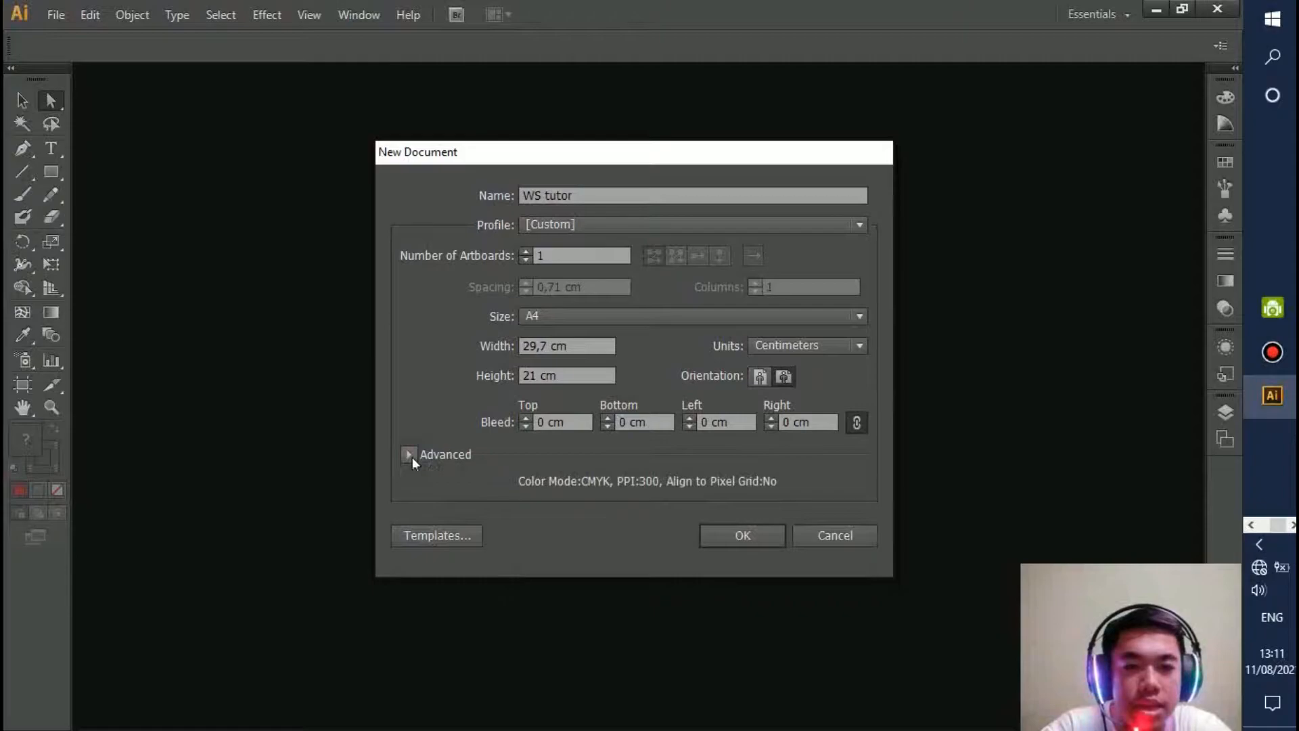
click(410, 456)
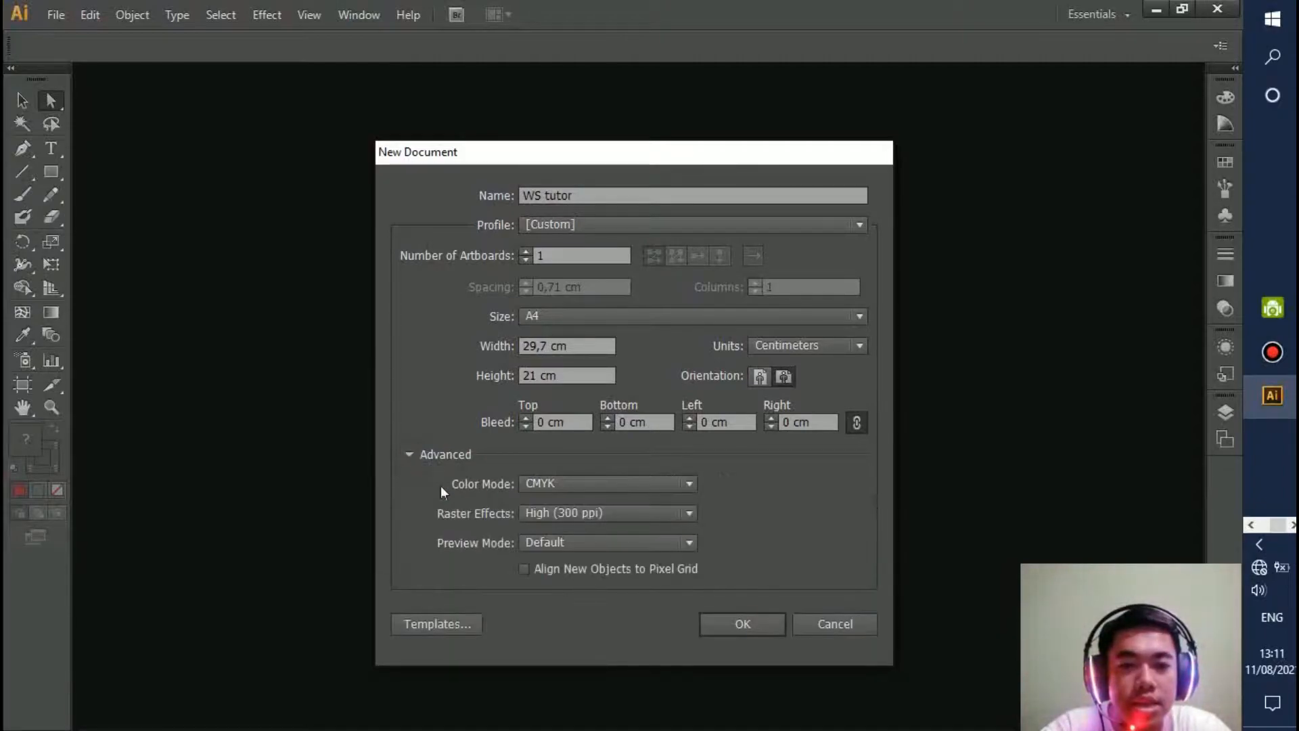
click(571, 489)
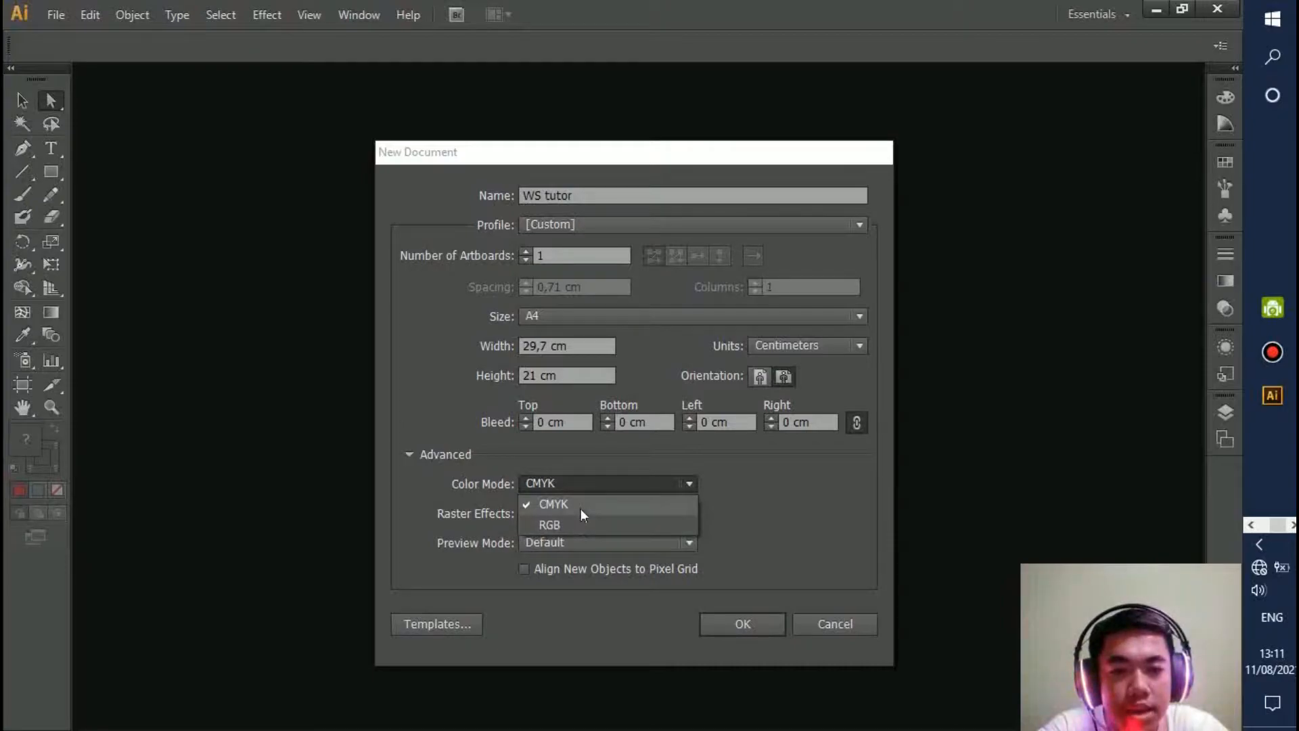
click(581, 507)
click(659, 518)
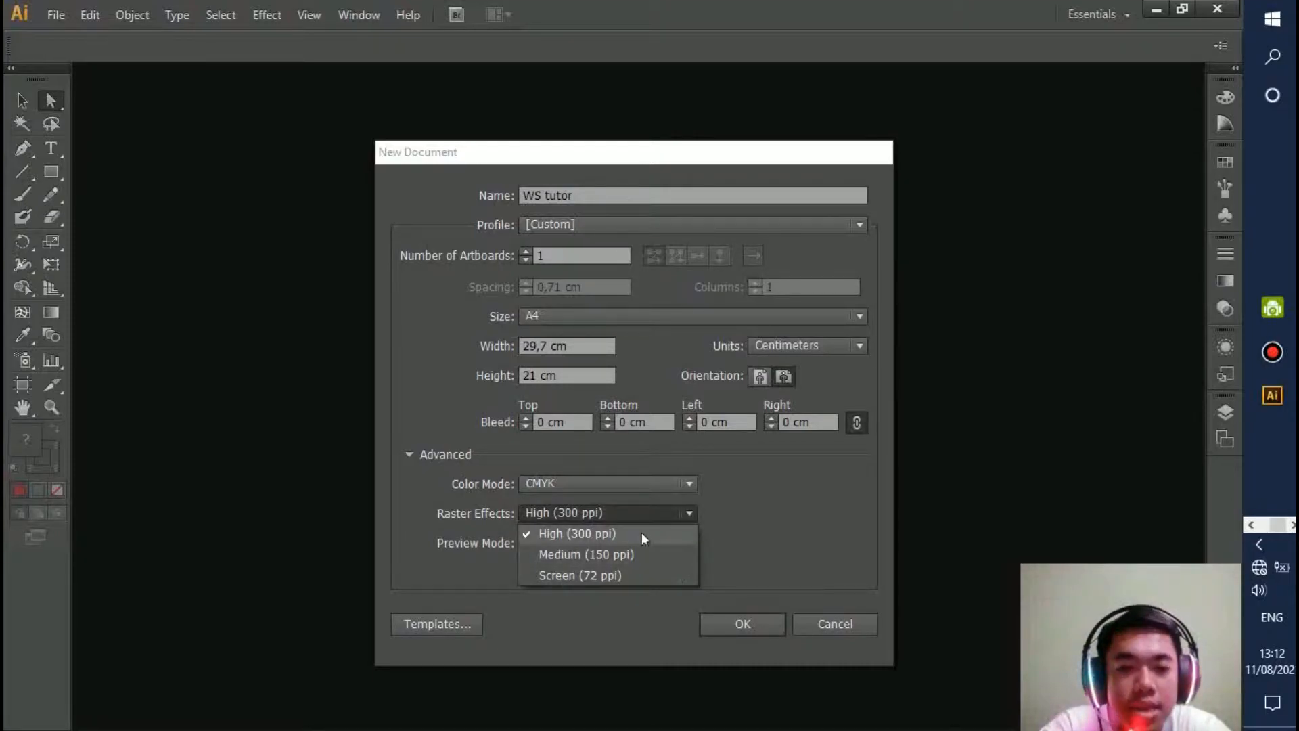
click(641, 533)
click(666, 544)
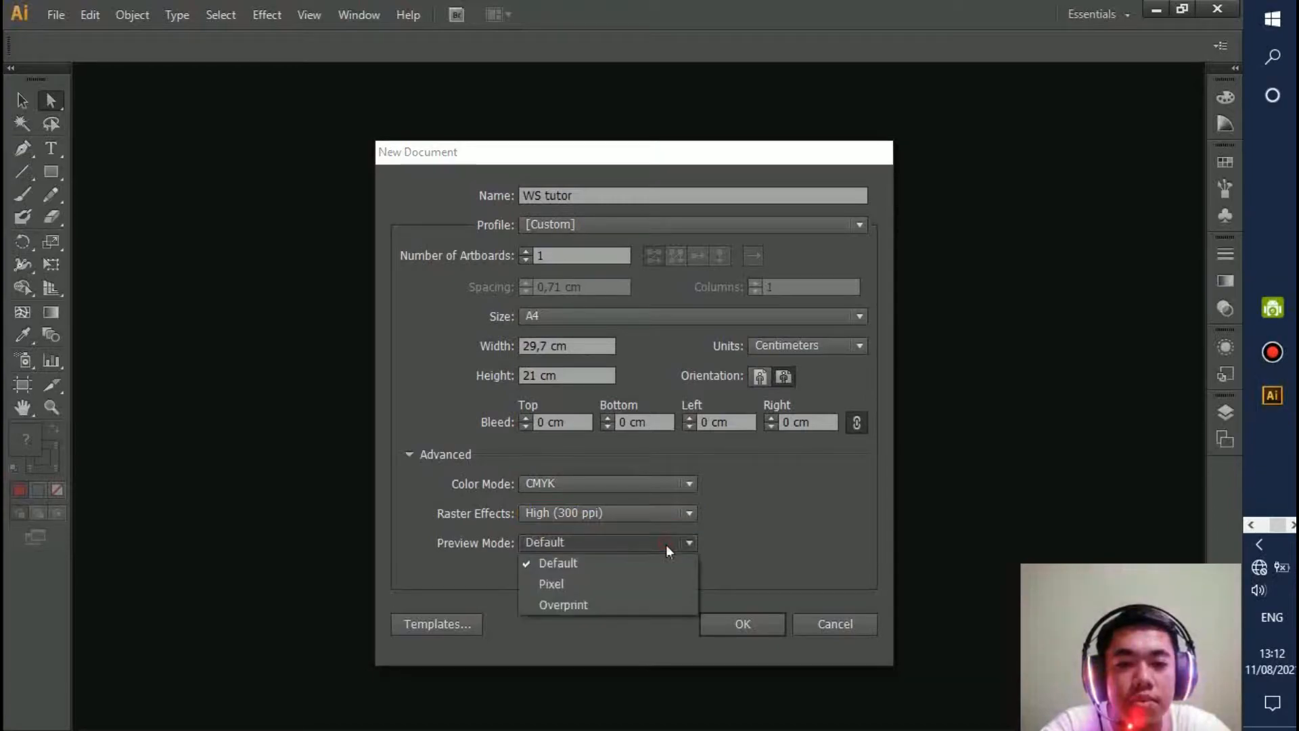
click(655, 559)
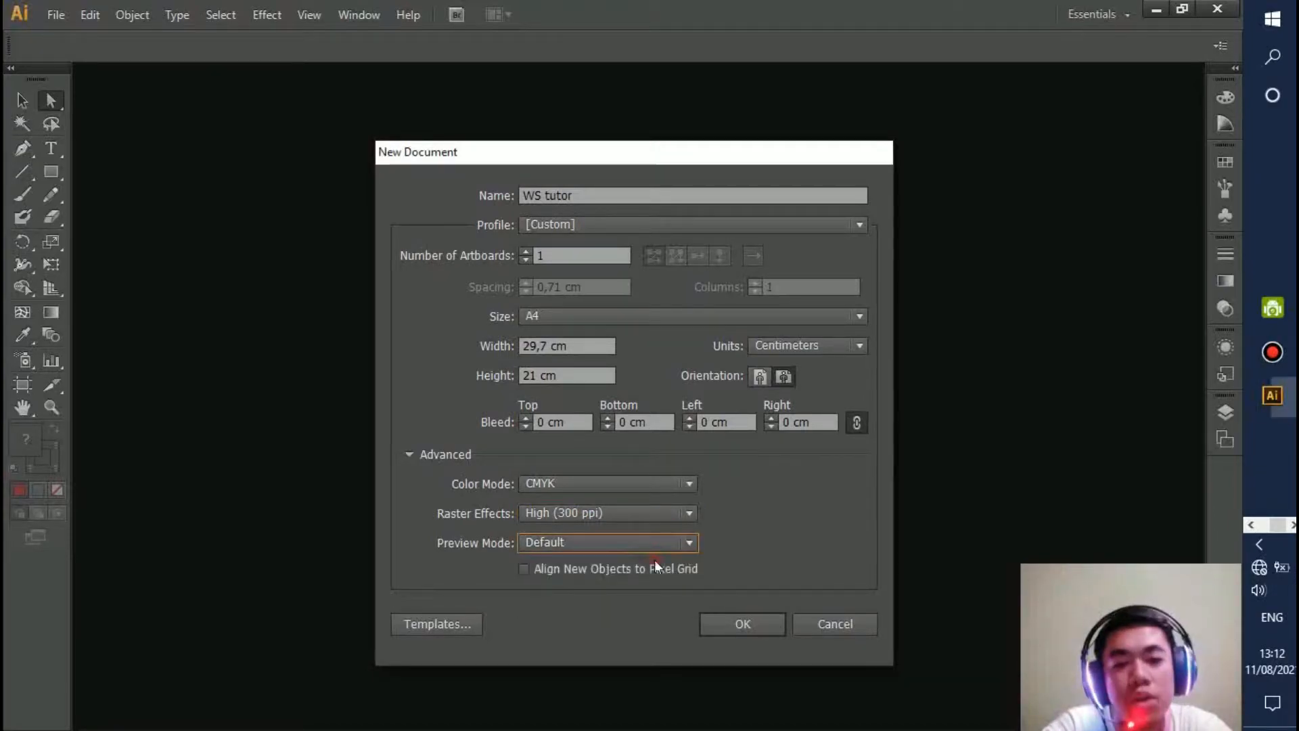
click(743, 624)
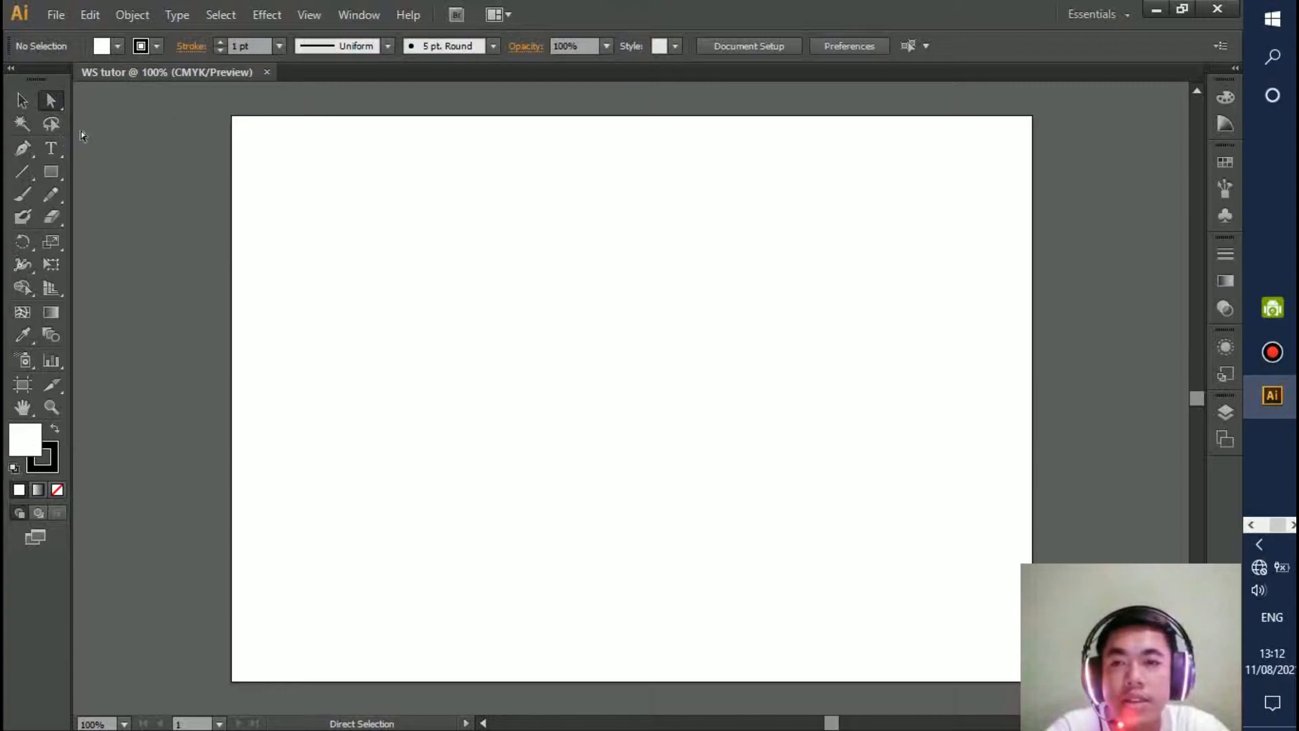
click(25, 104)
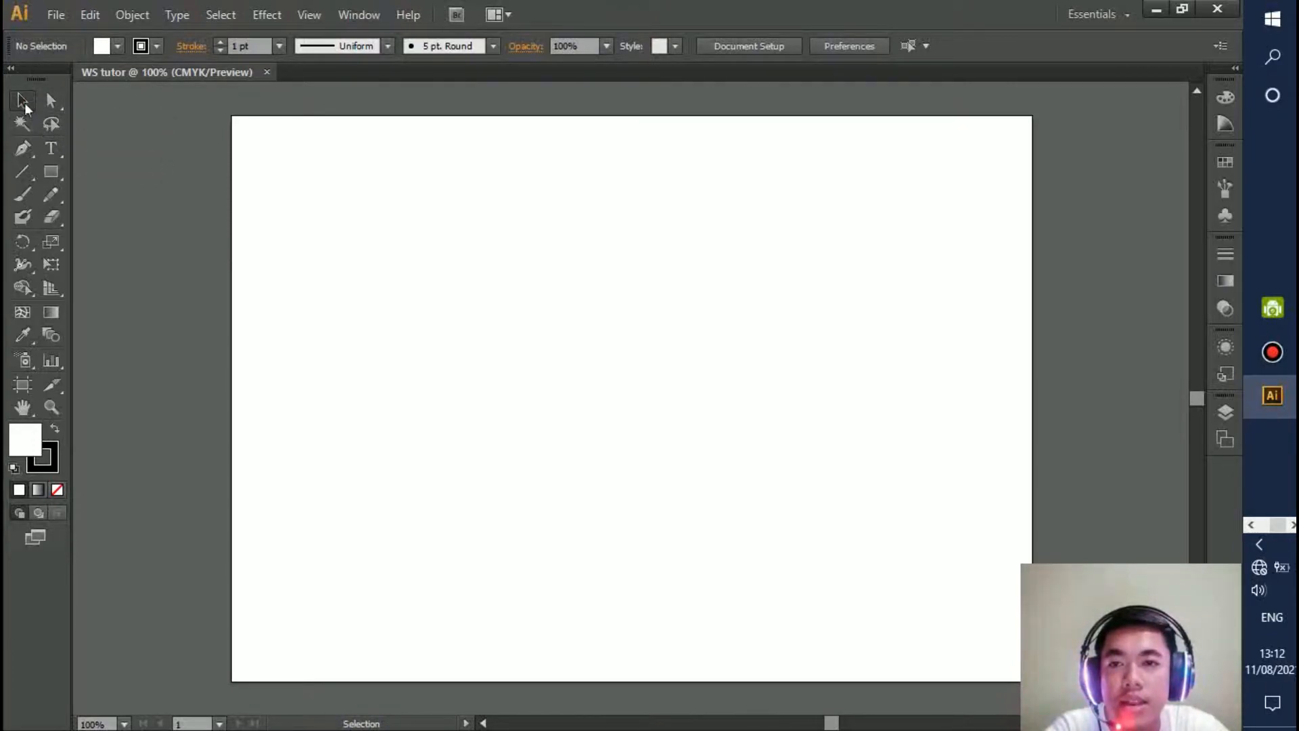
key(alt)
key(alt)
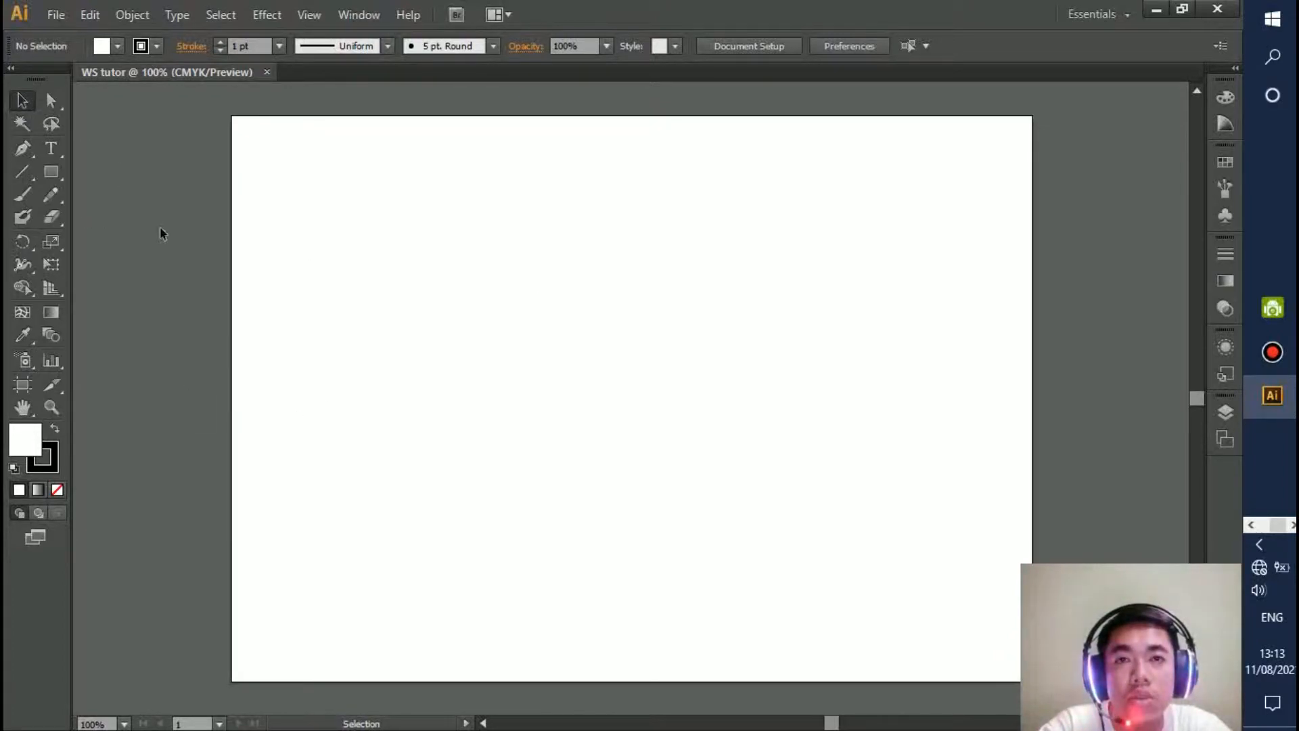
Draw a rectangle slightly left of the artboard's center with the Rectangle tool.
click(61, 173)
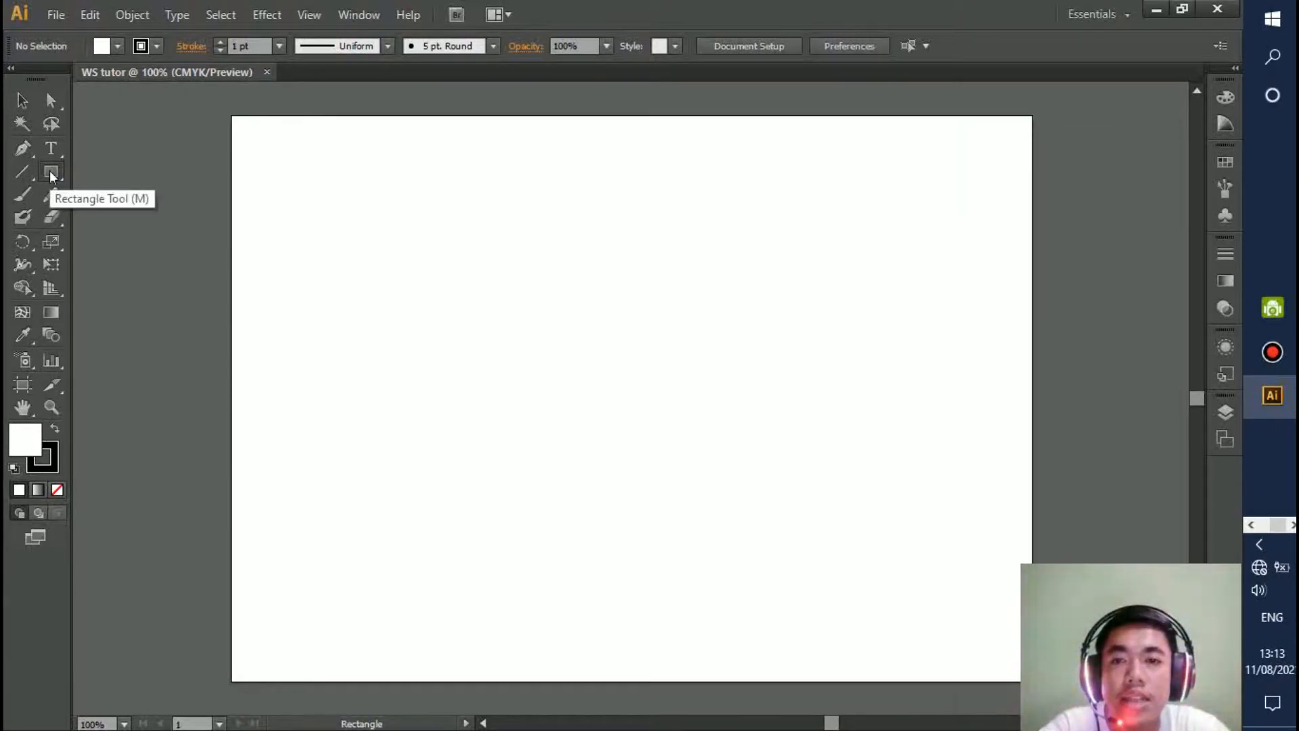
drag(420, 284, 595, 430)
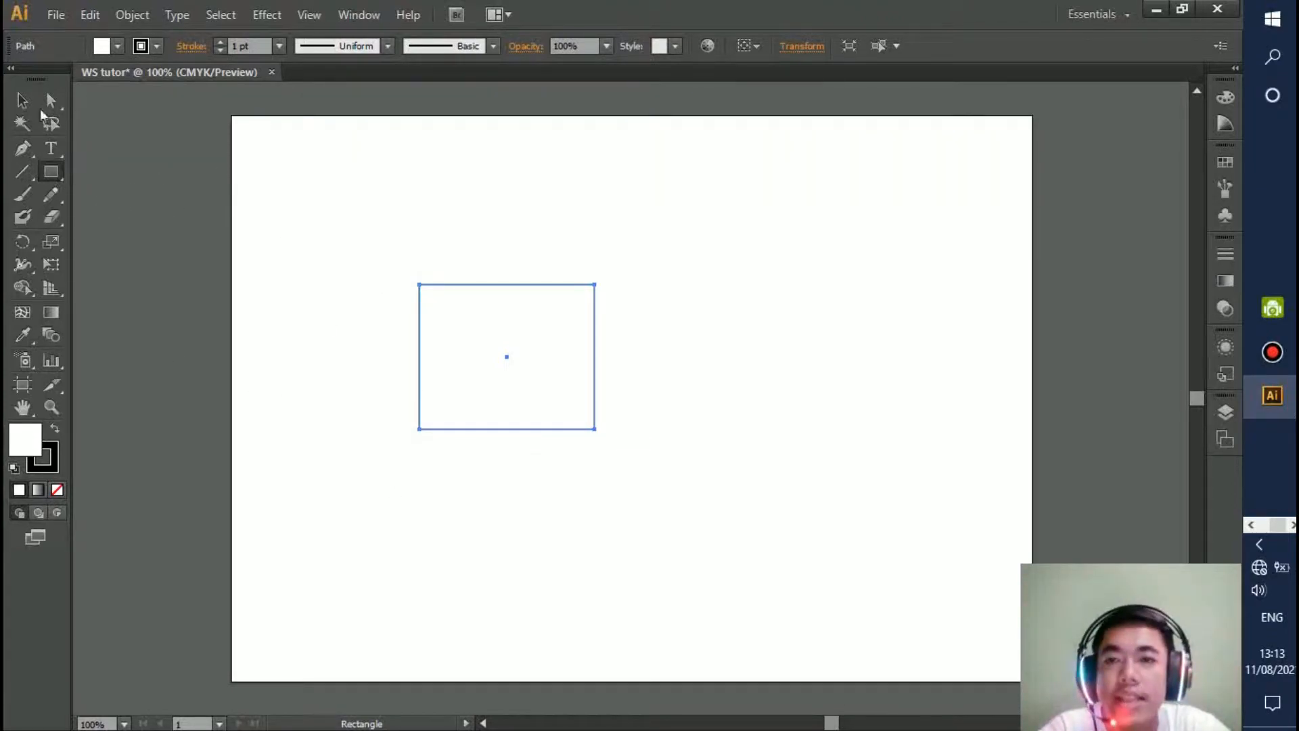
Move the rectangle slightly up and to the right, and shrink it inward from its upper-right corner.
click(22, 101)
drag(502, 331, 496, 287)
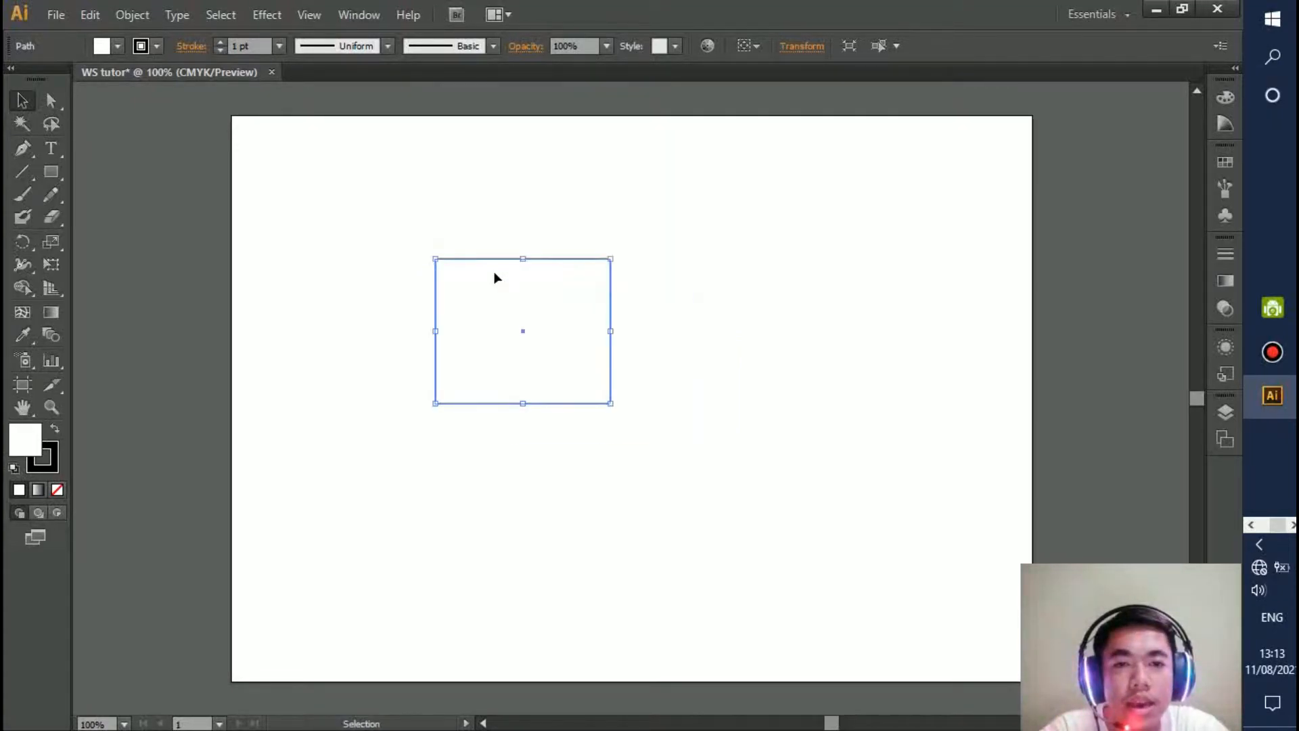
drag(611, 260, 587, 302)
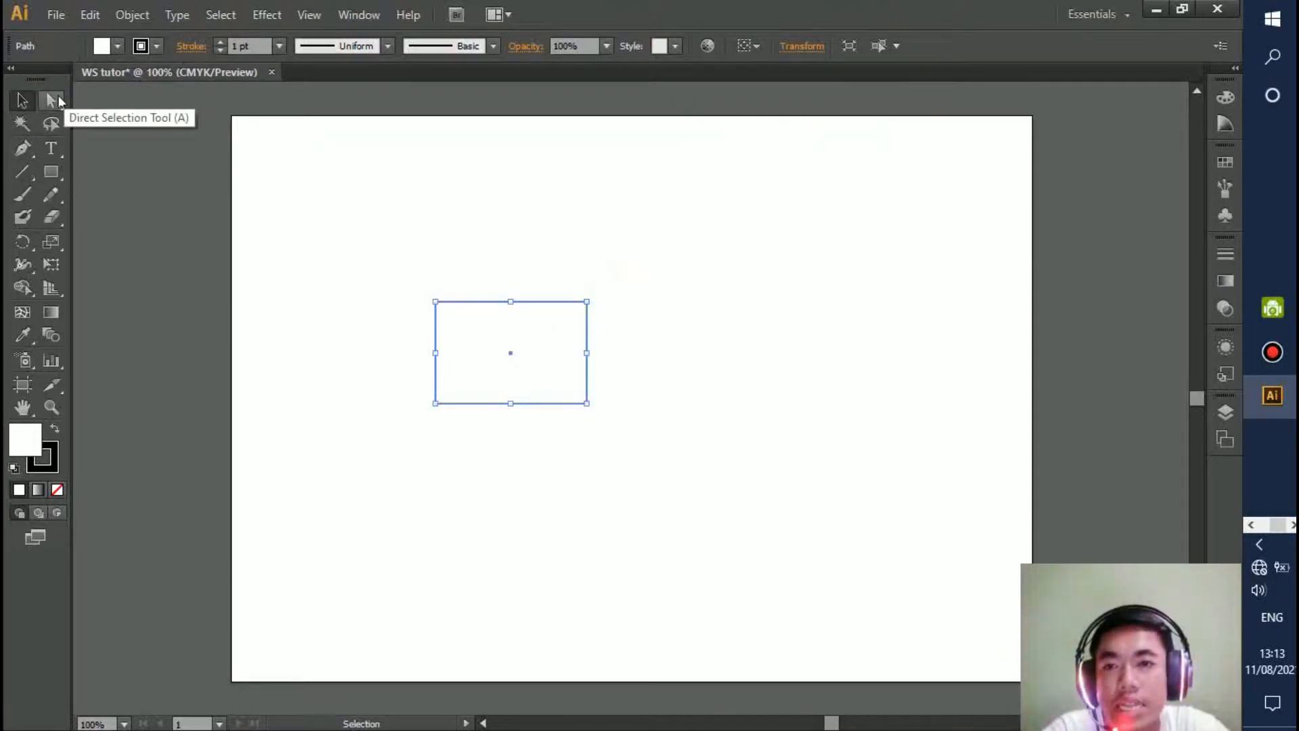
Convert the rectangle's upper-left anchor point to smooth and reshape the adjoining curves with both of its direction handles.
click(57, 100)
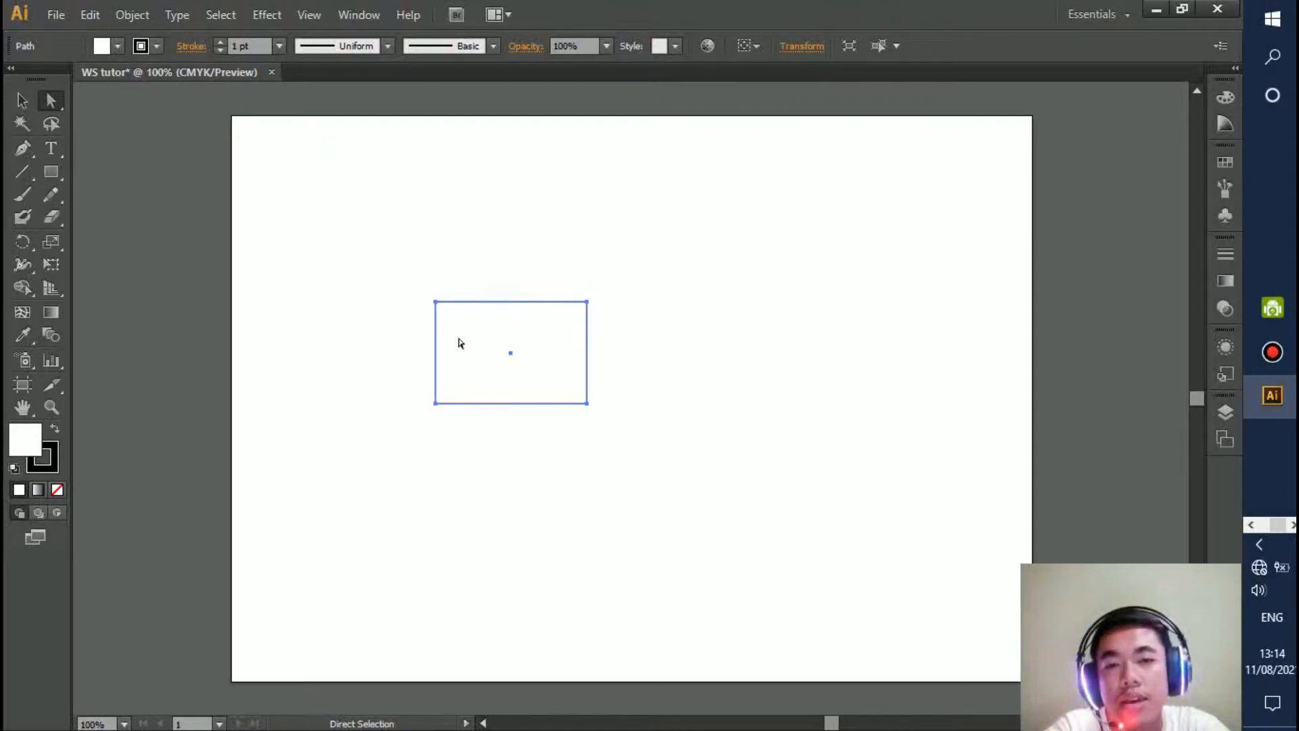
click(437, 302)
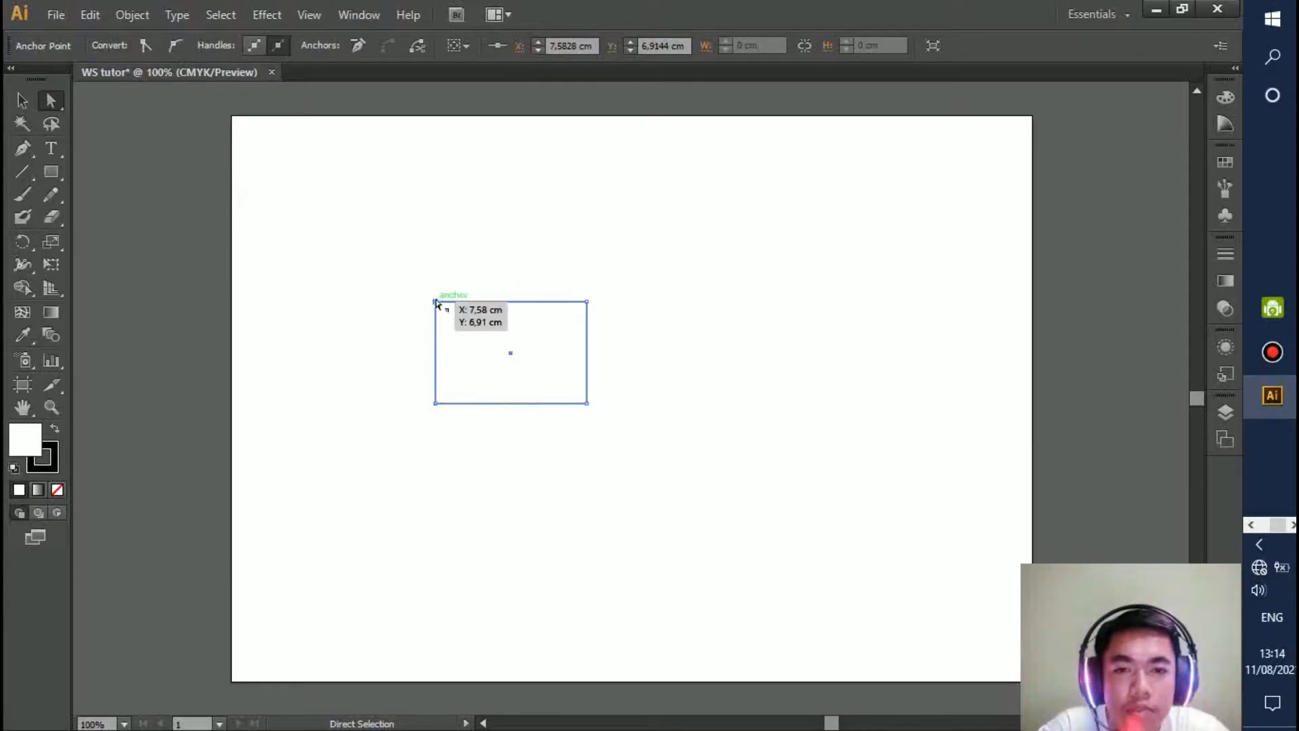
click(180, 50)
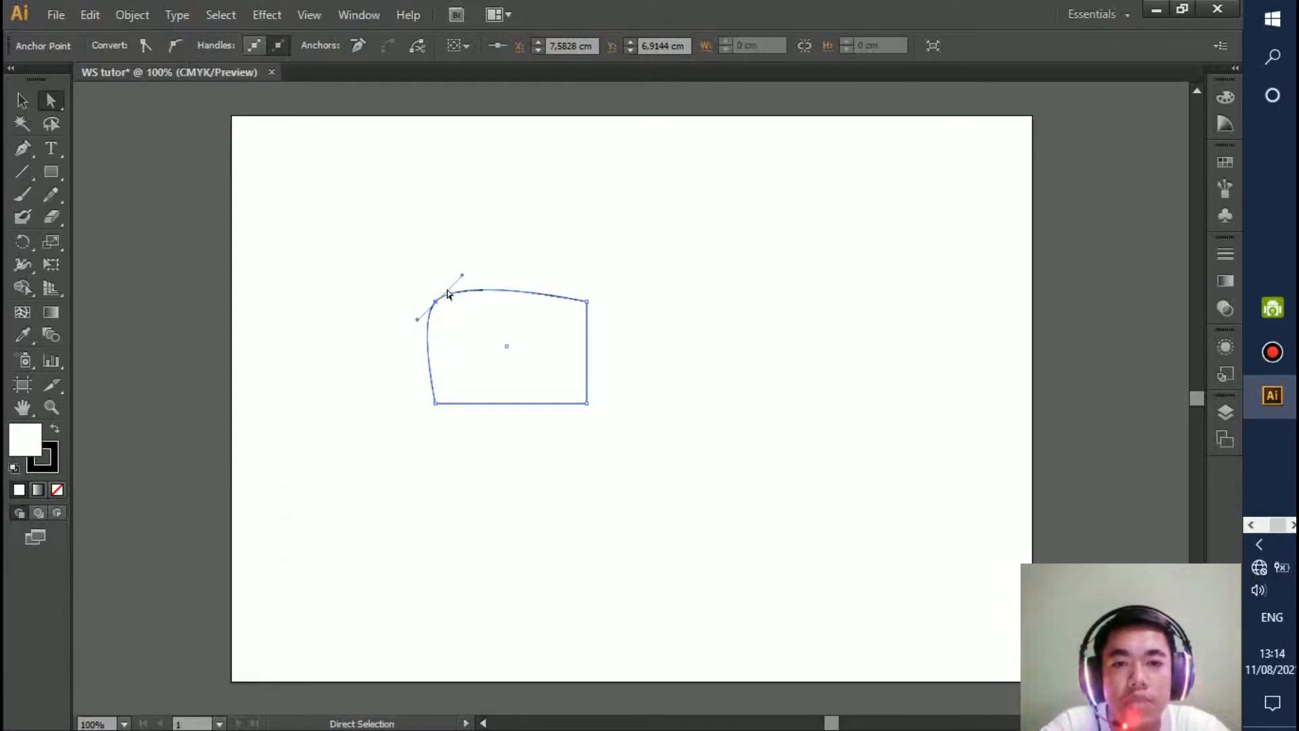
drag(460, 277, 529, 159)
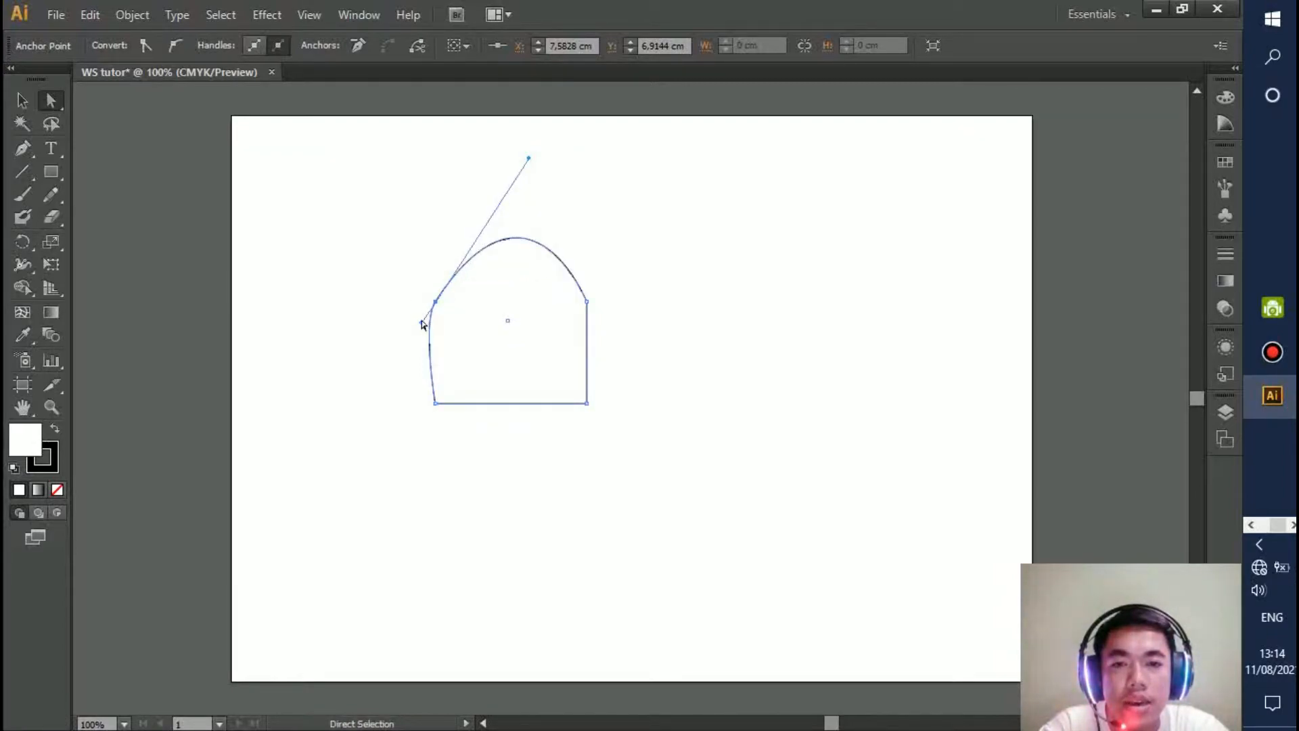
drag(417, 323, 363, 314)
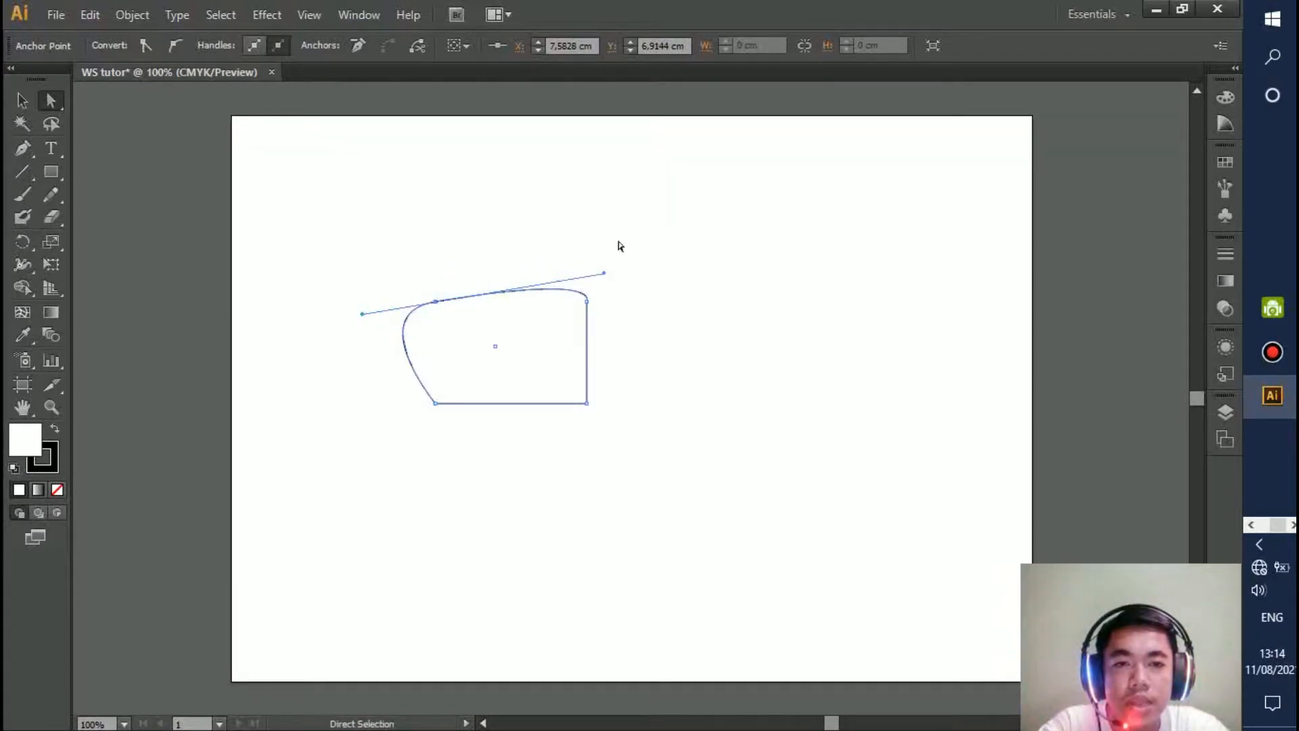
Shorten the rounded upper-left point's right direction handle and shift the whole shape slightly to the right with the Group Selection tool.
drag(603, 273, 482, 266)
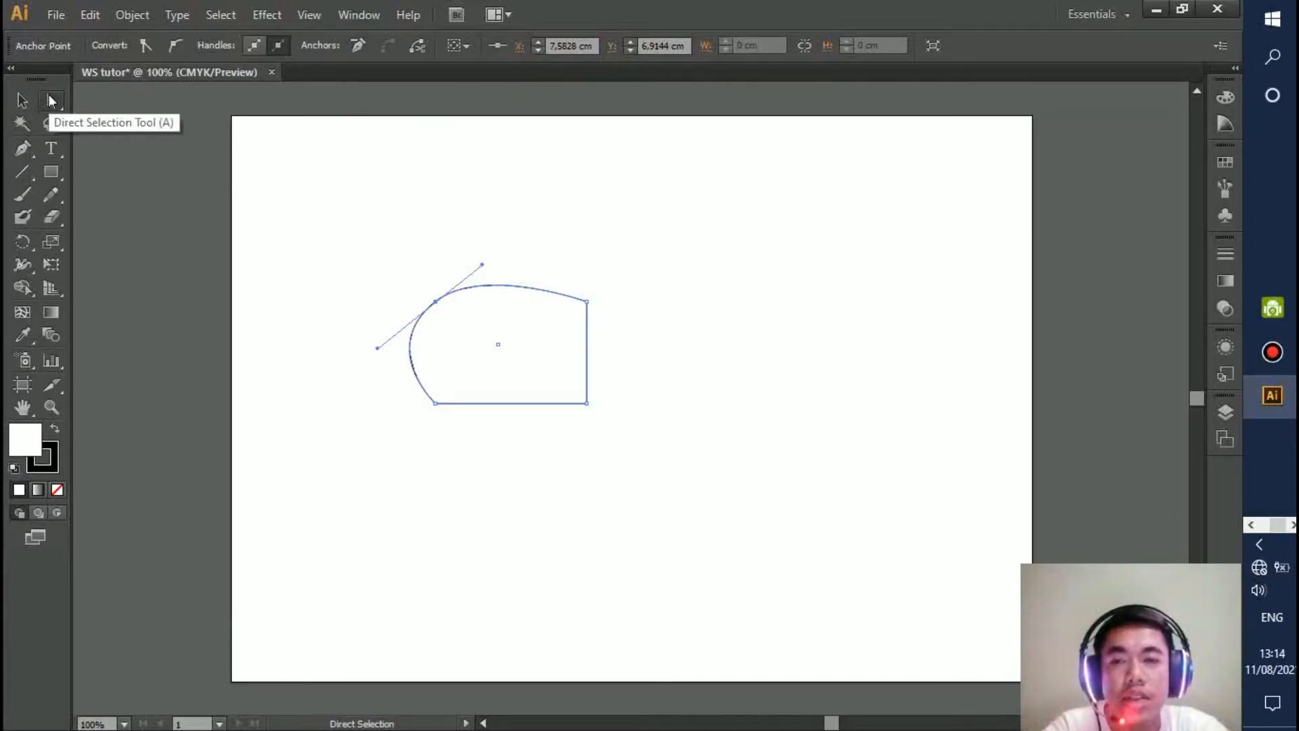
click(50, 101)
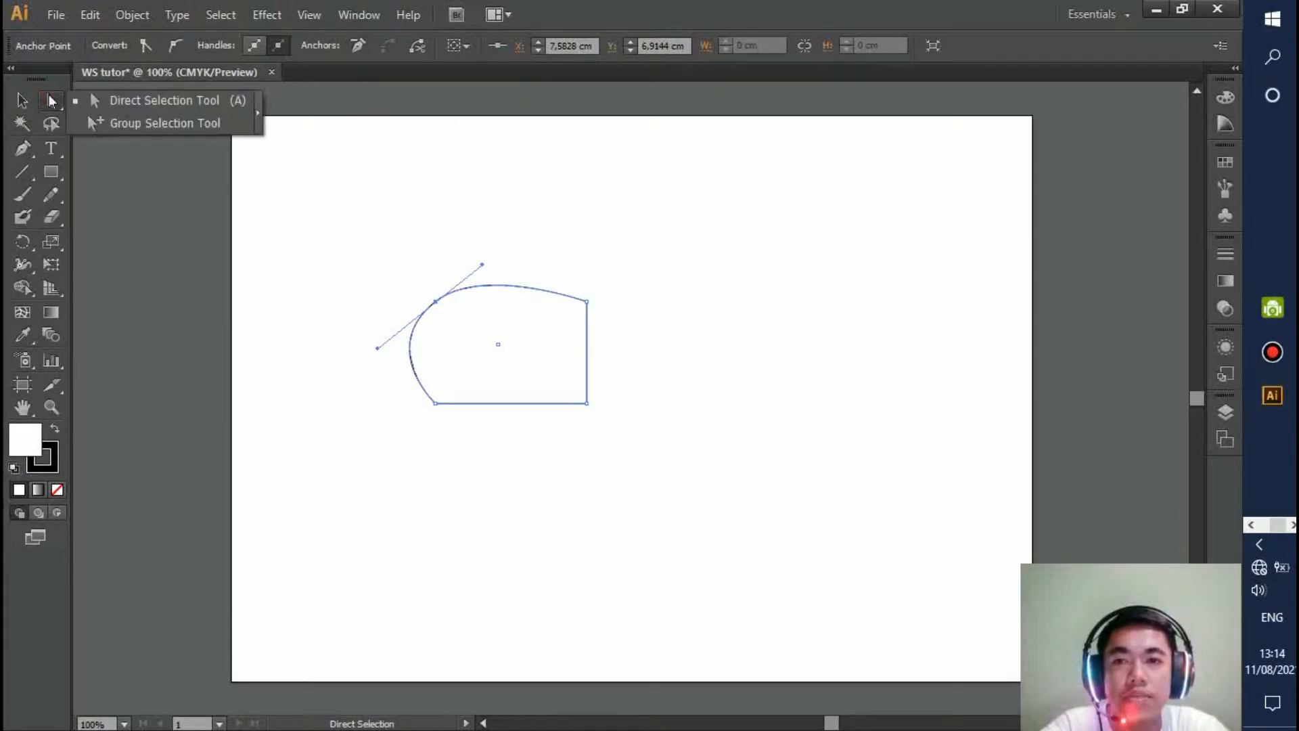
click(155, 123)
click(435, 309)
drag(435, 309, 467, 309)
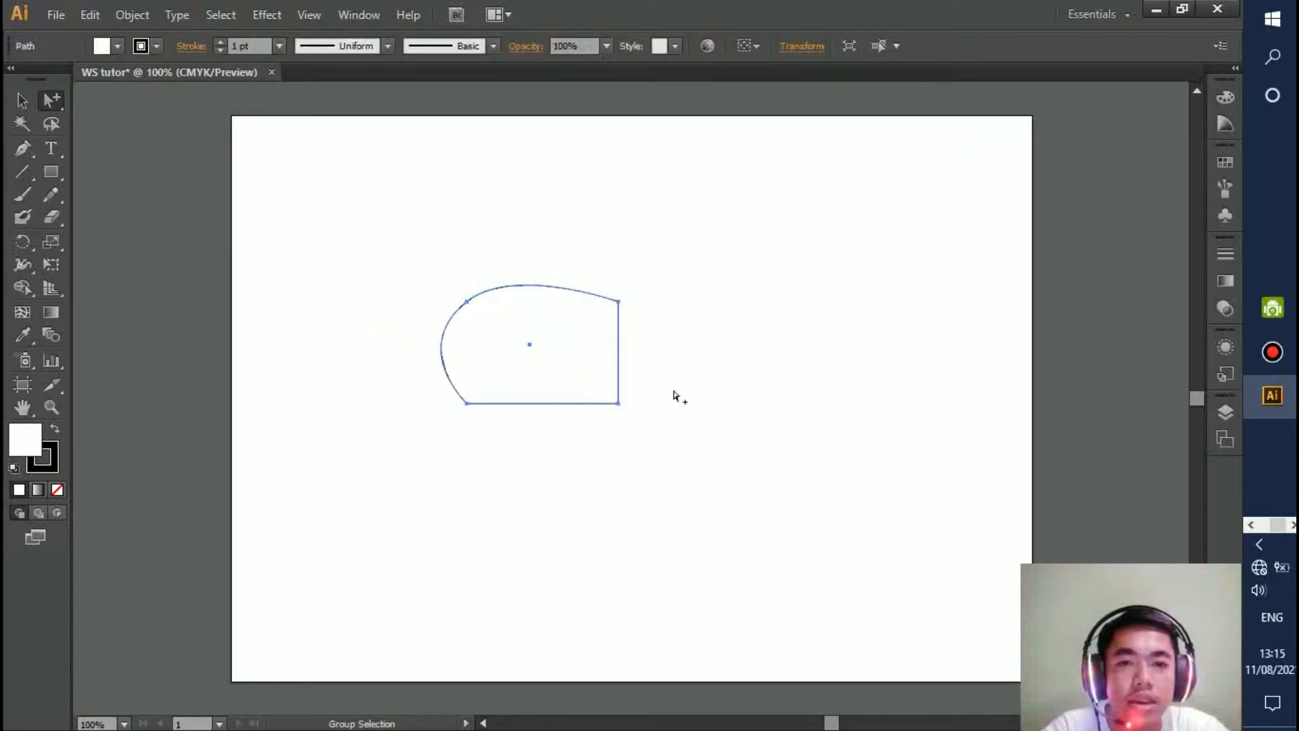
click(54, 104)
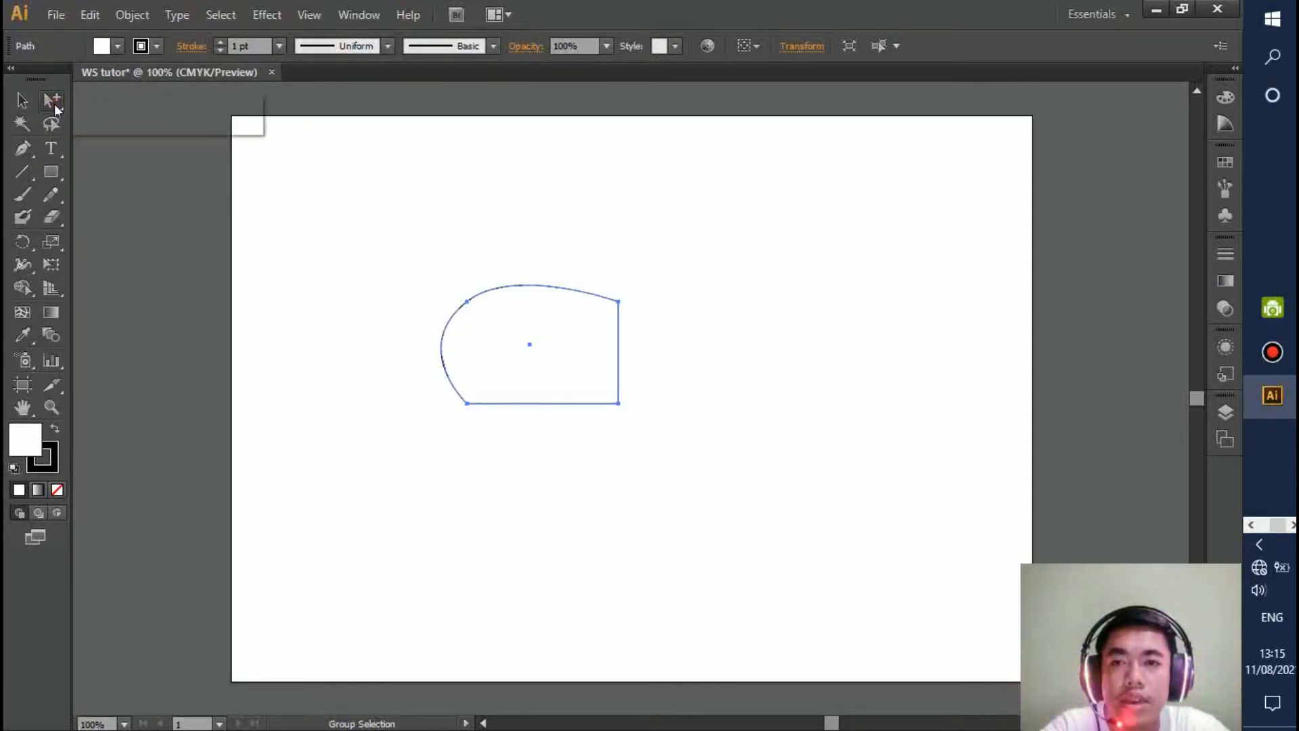
click(92, 104)
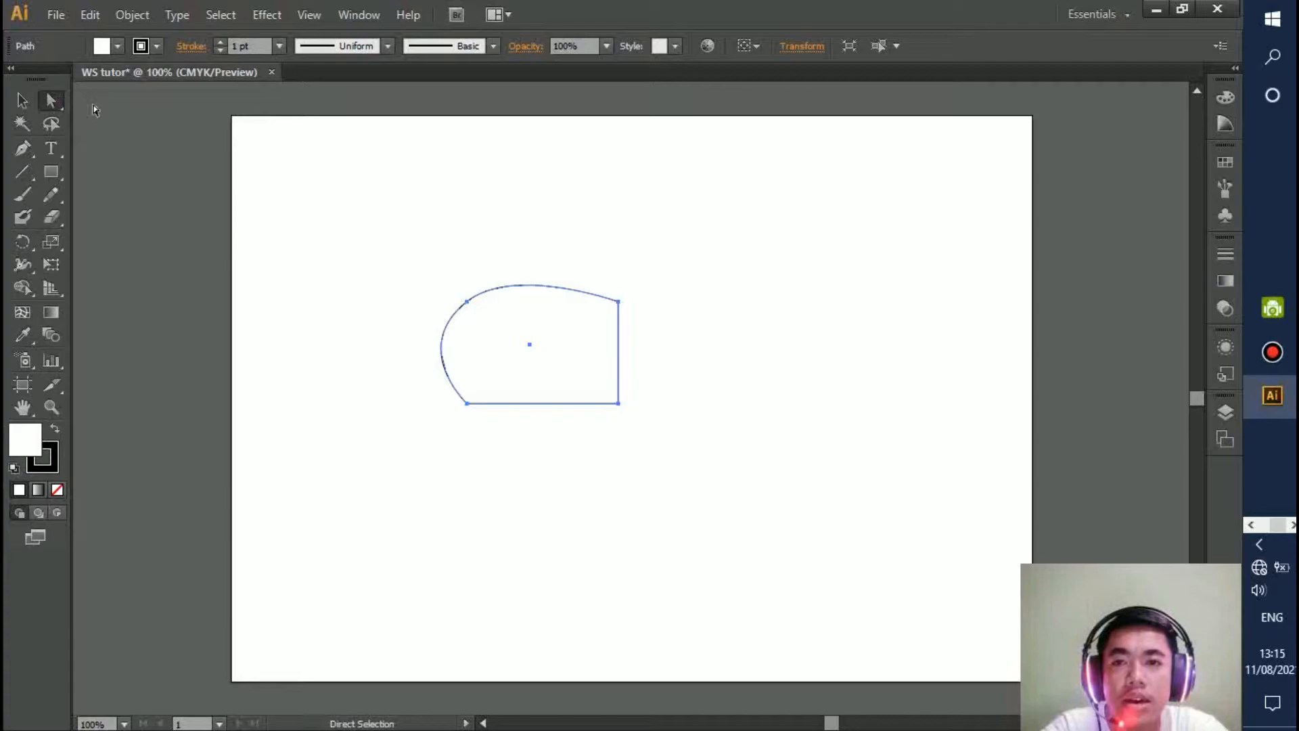
click(51, 101)
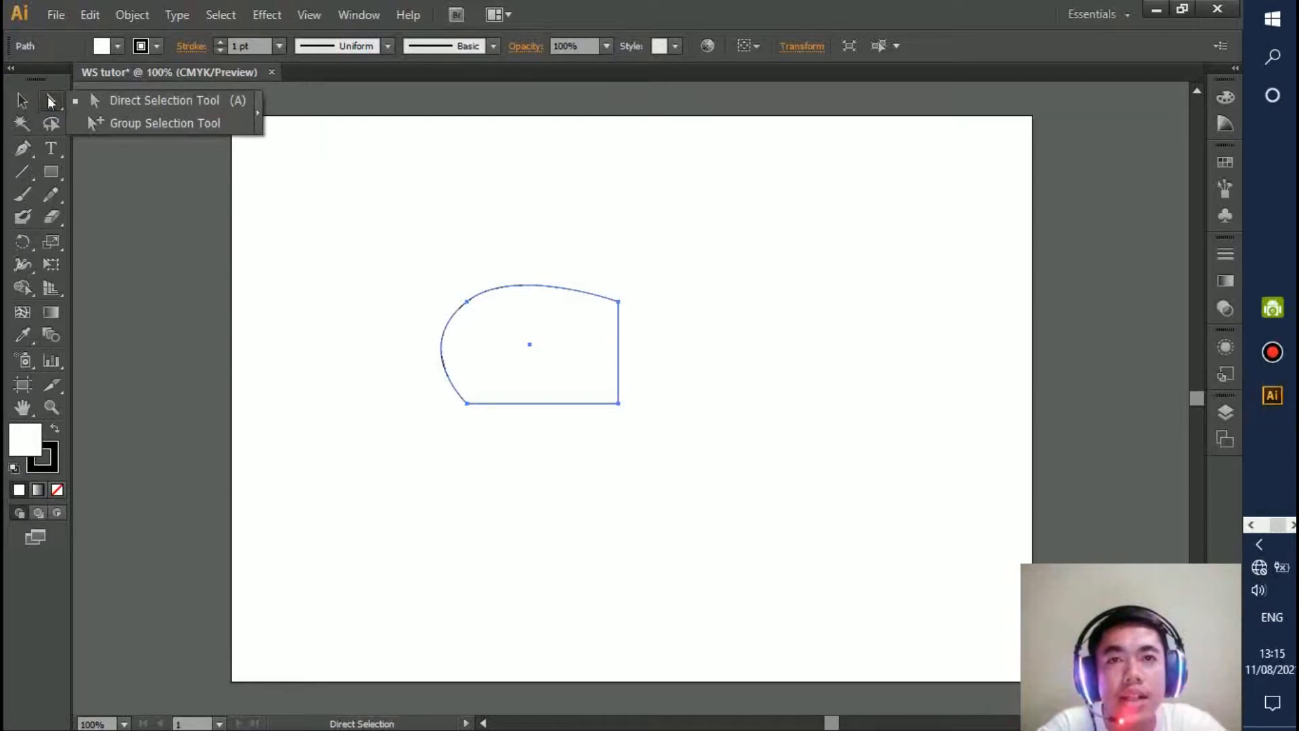
click(123, 125)
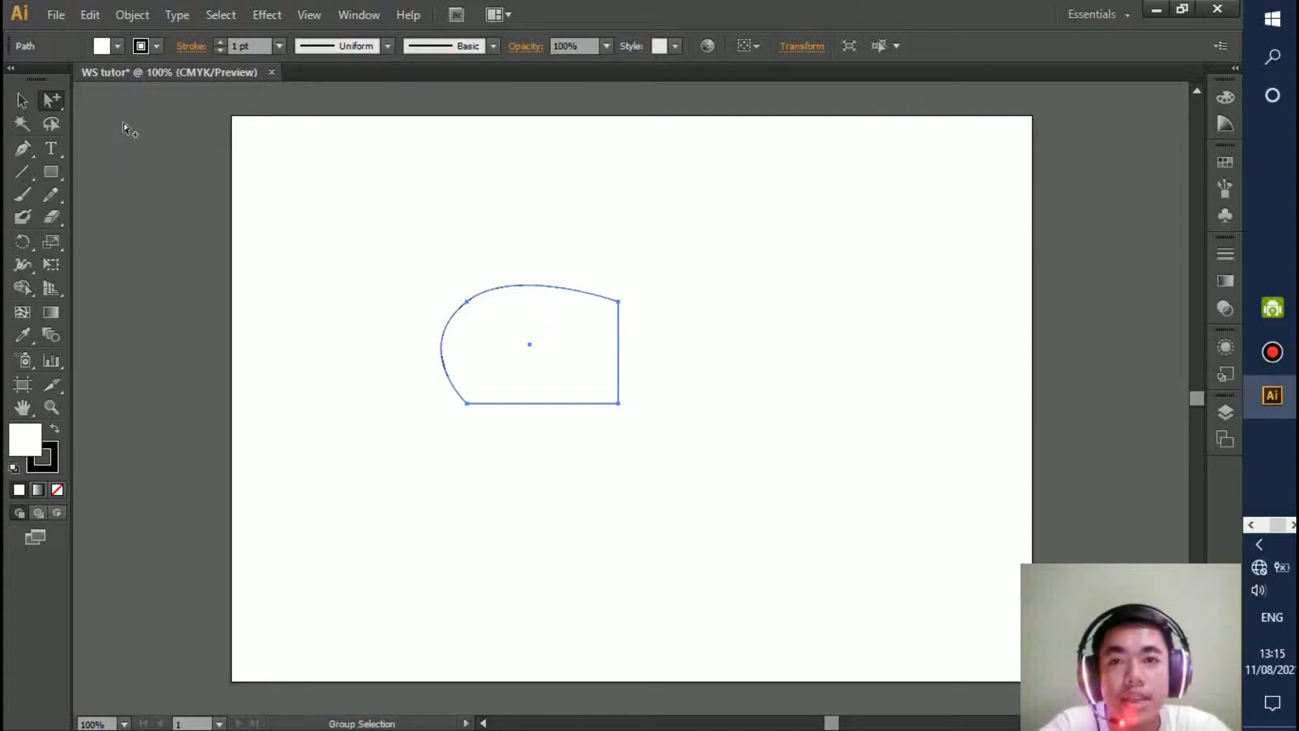
double_click(52, 101)
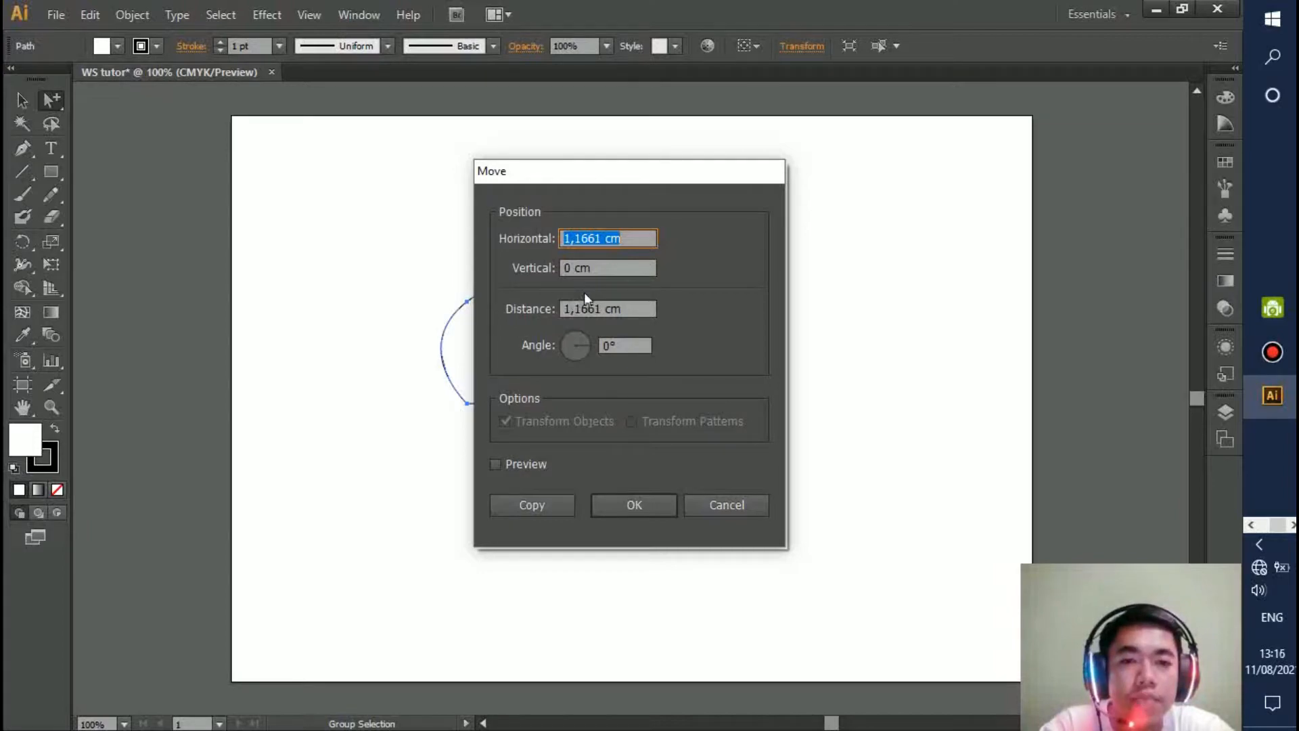
click(724, 505)
click(54, 103)
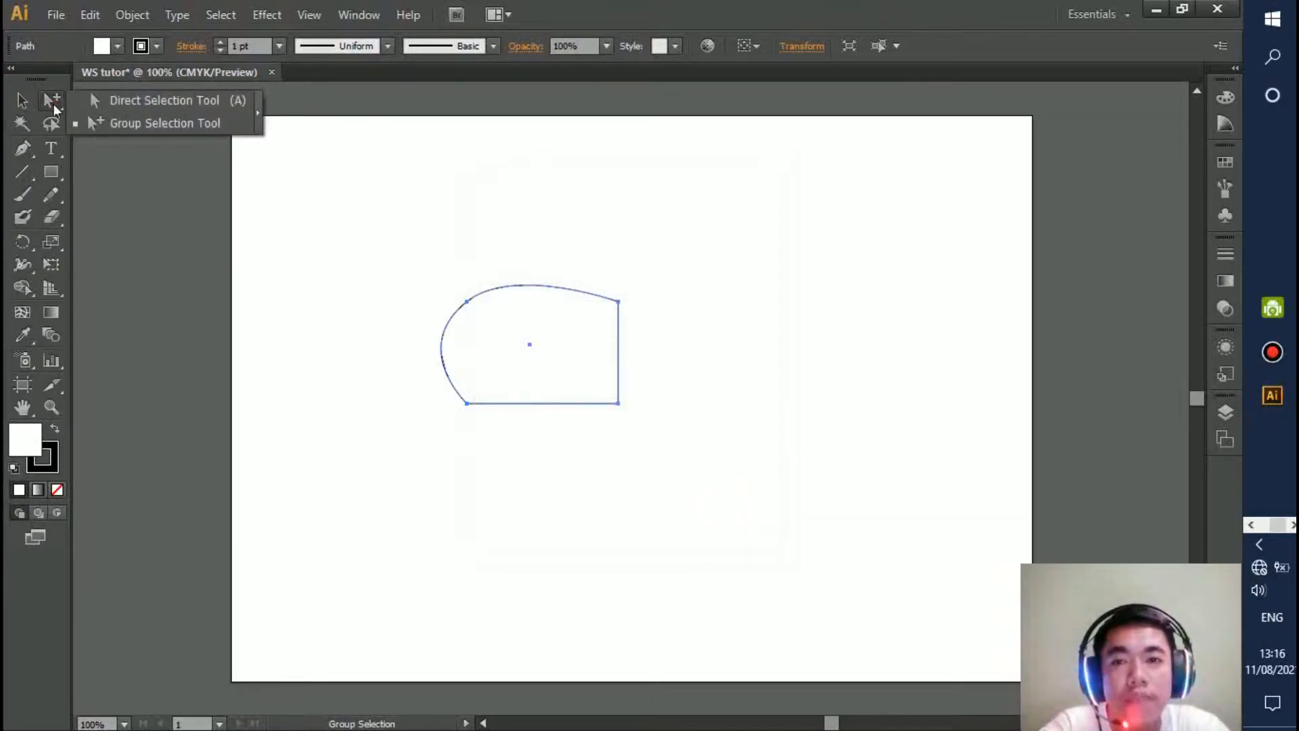
click(54, 107)
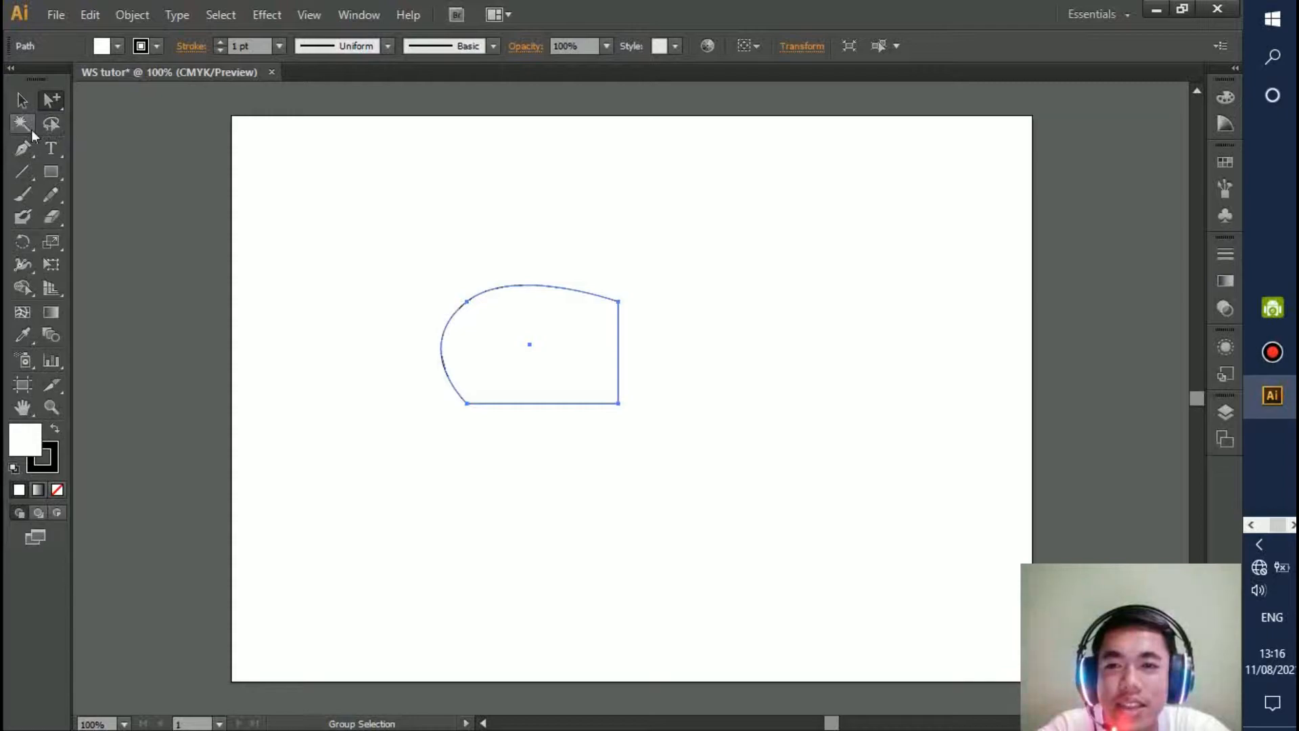
Draw a second, larger rectangle to the right of the rounded shape with the Rectangle tool.
click(31, 128)
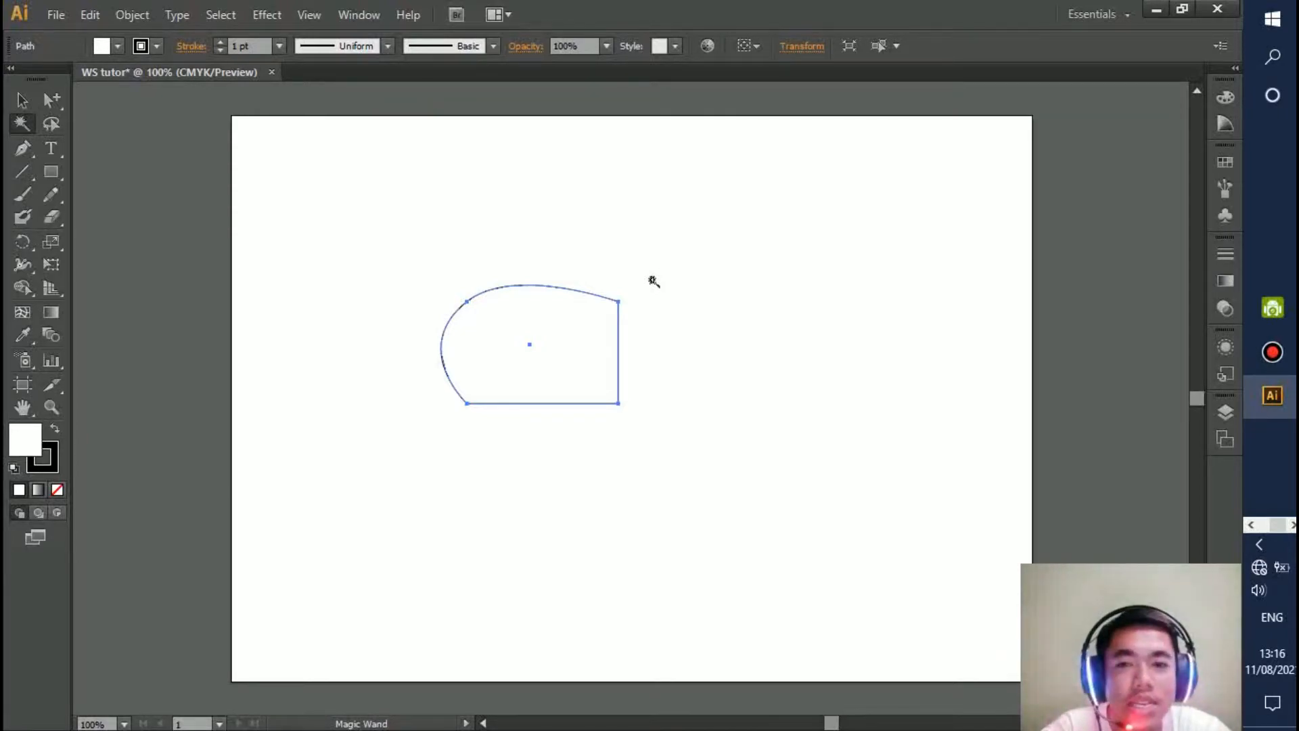
click(51, 171)
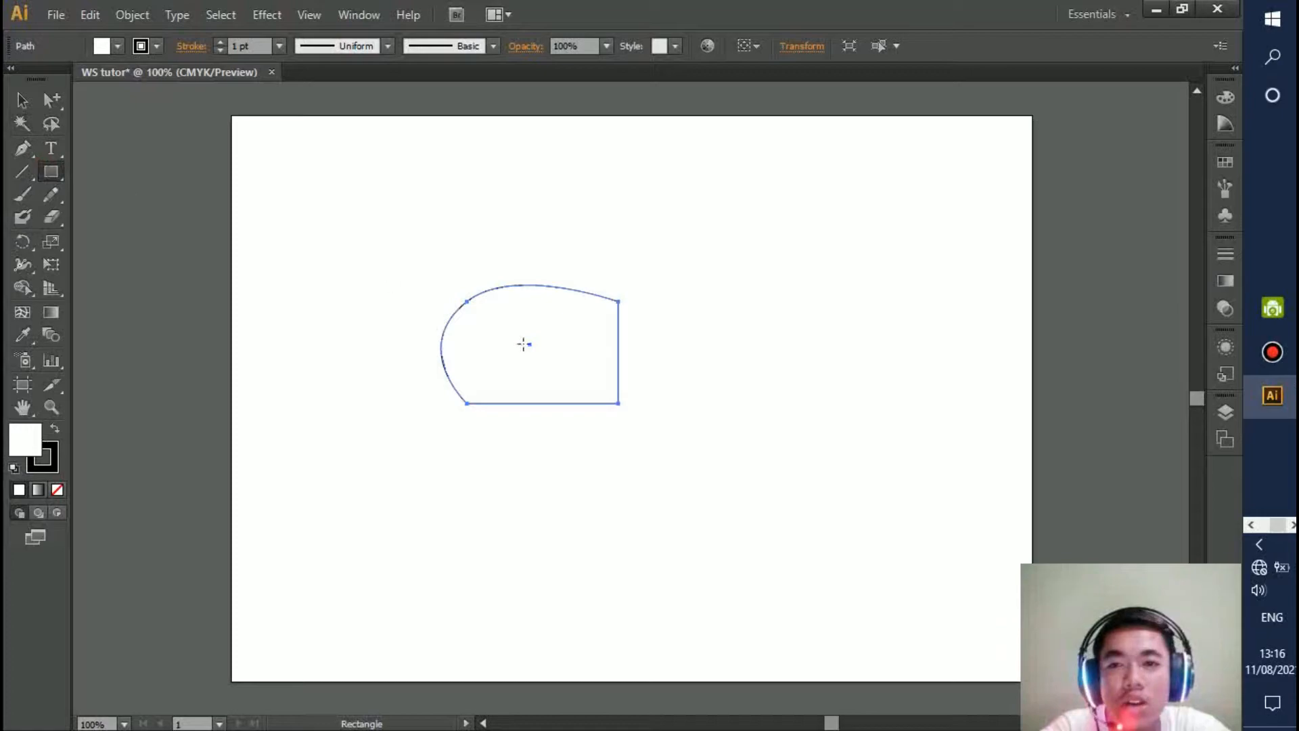
mouse_move(687, 270)
mouse_down()
mouse_move(748, 426)
mouse_move(921, 446)
mouse_up()
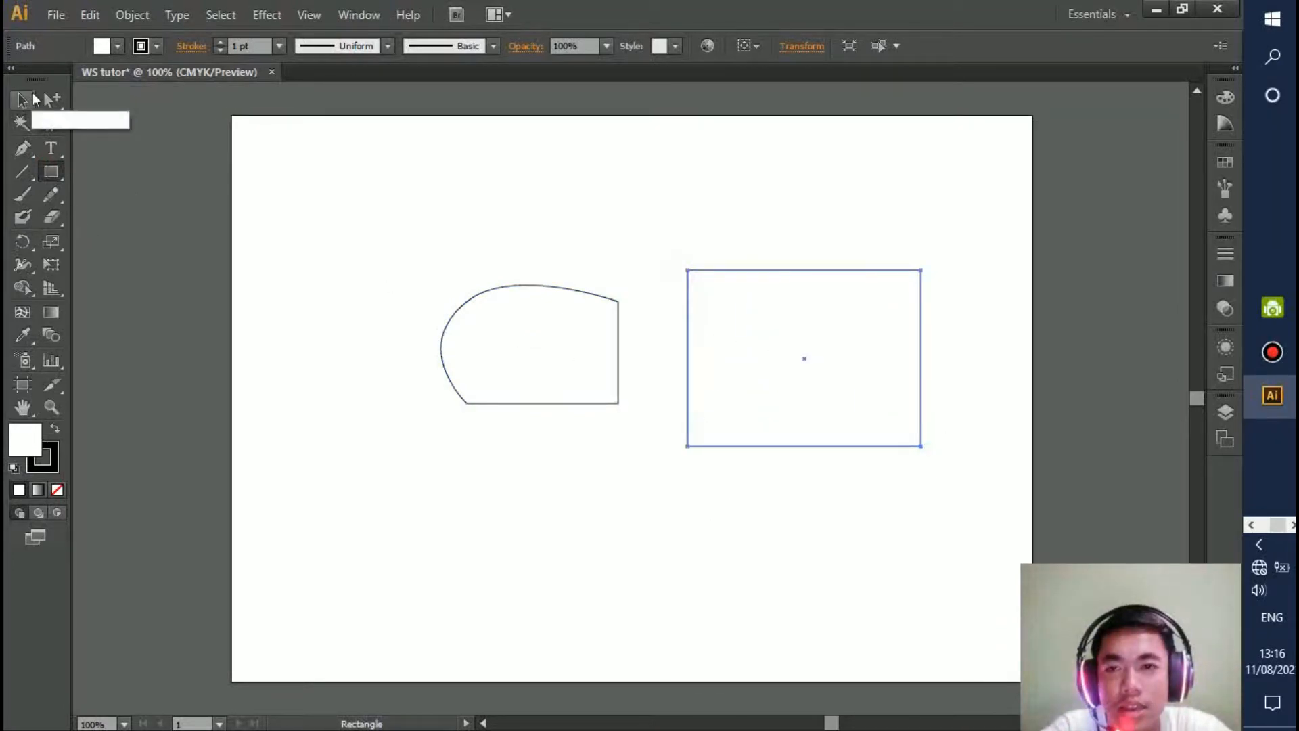
Select the rounded shape and the rectangle together with the Magic Wand, clearing the selection and repeating it from different spots.
click(26, 124)
click(534, 335)
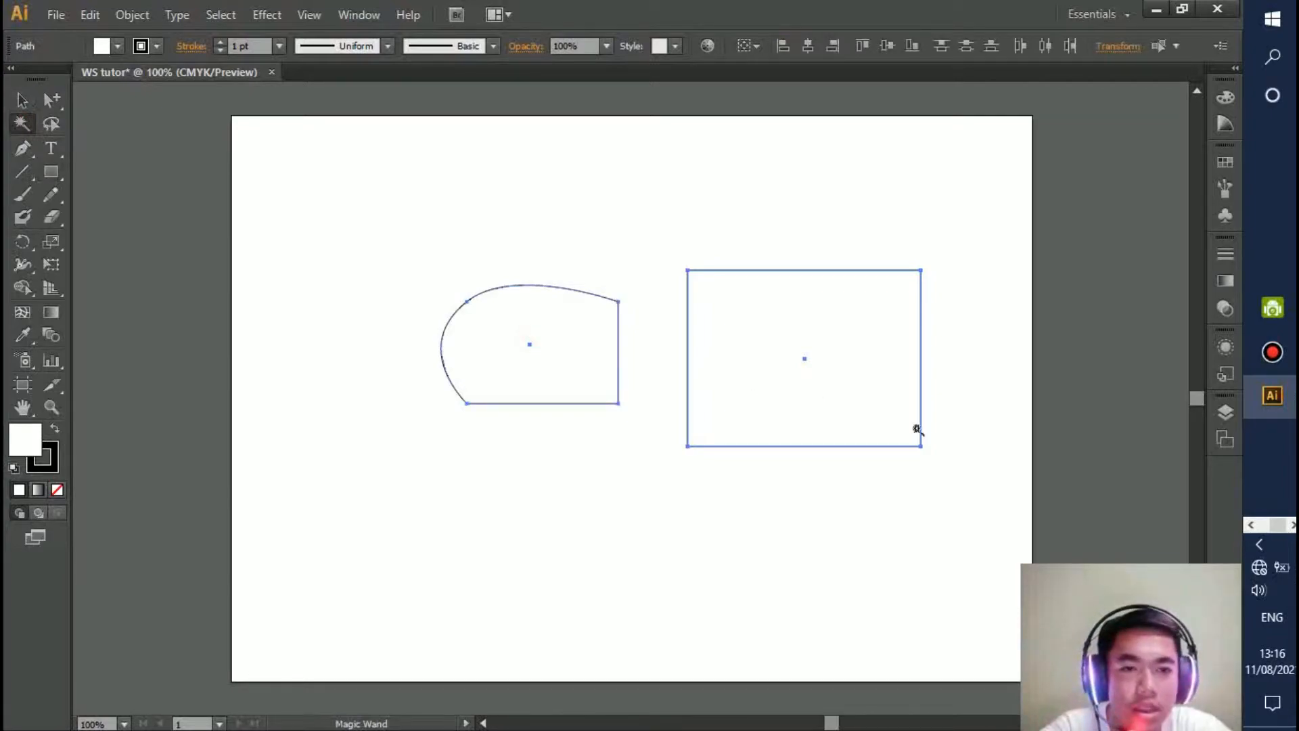
click(551, 496)
click(789, 448)
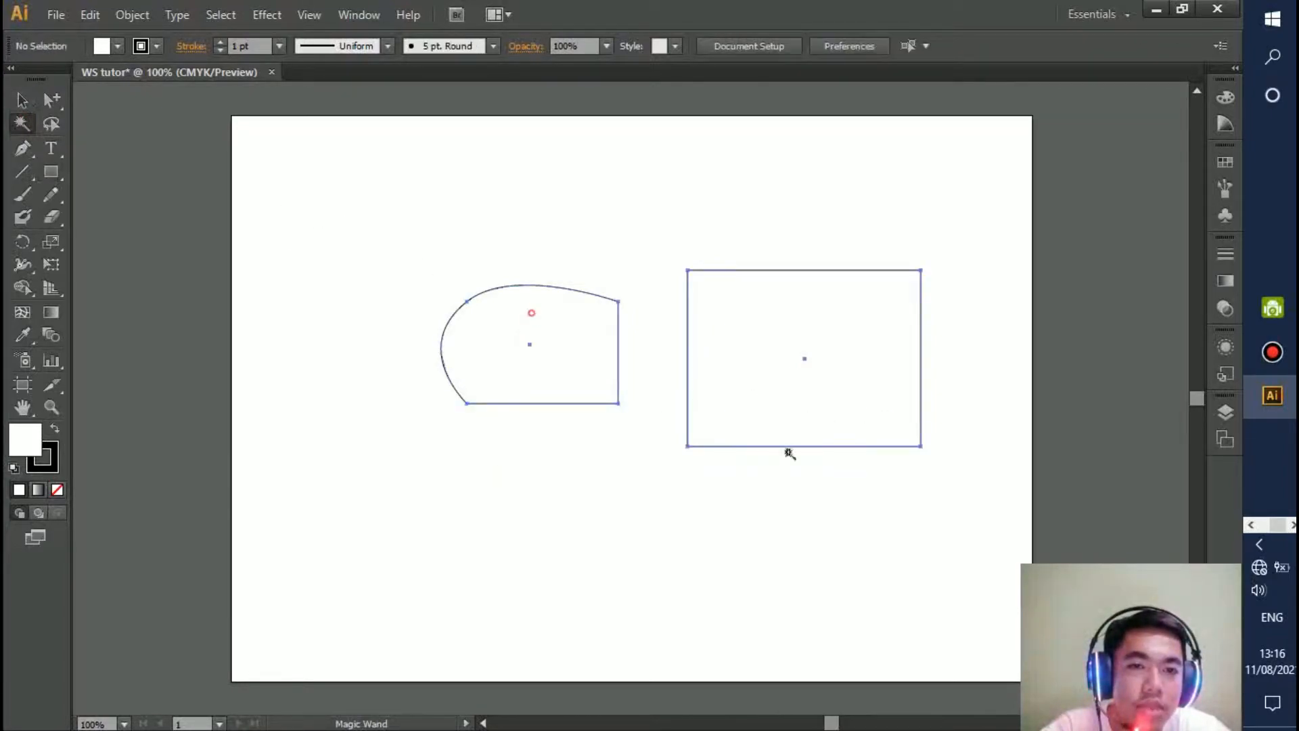
click(689, 539)
click(586, 381)
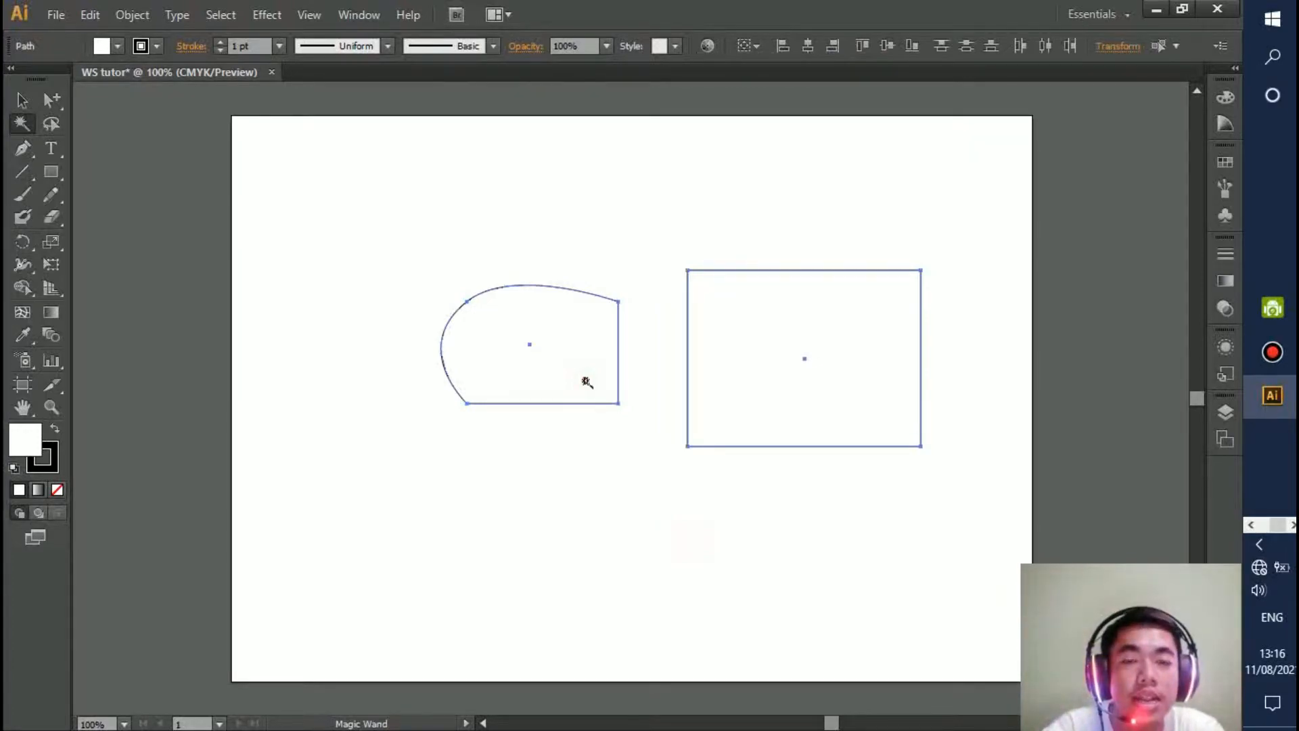
Draw an upright ellipse below the rounded shape with the Ellipse tool.
click(50, 172)
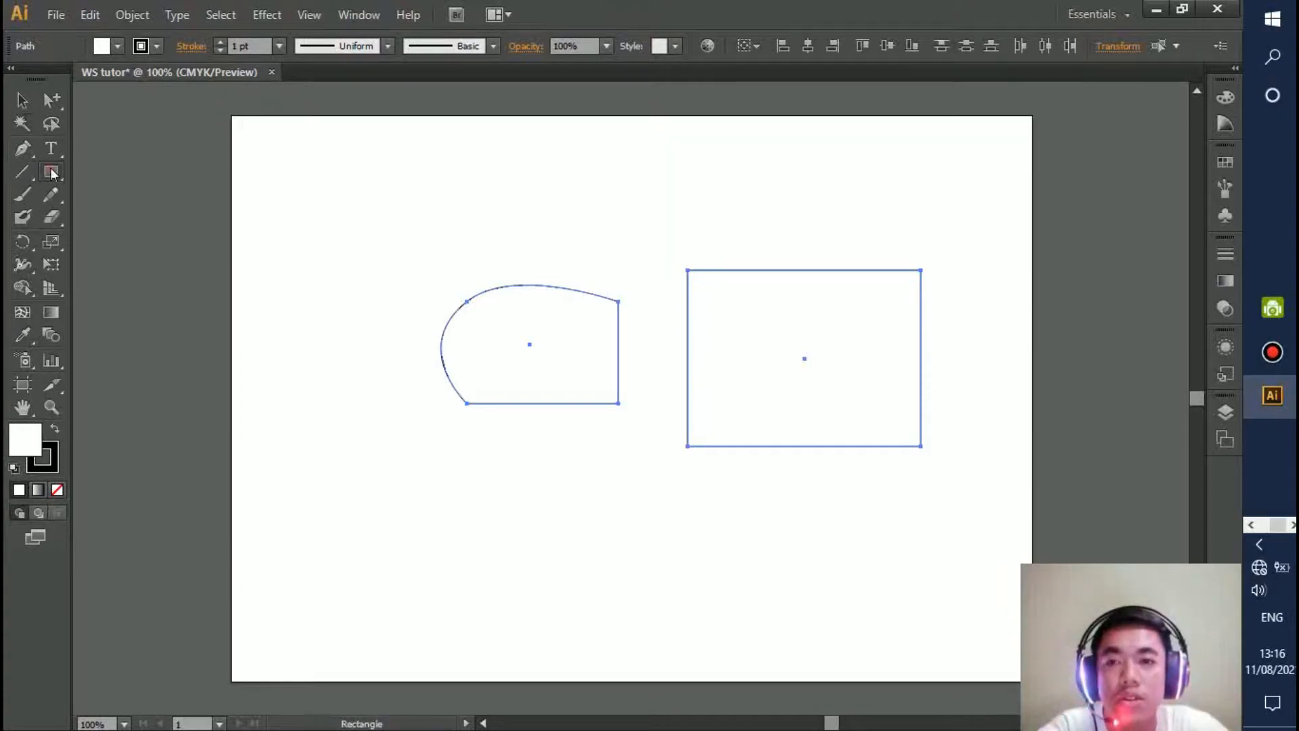
click(51, 172)
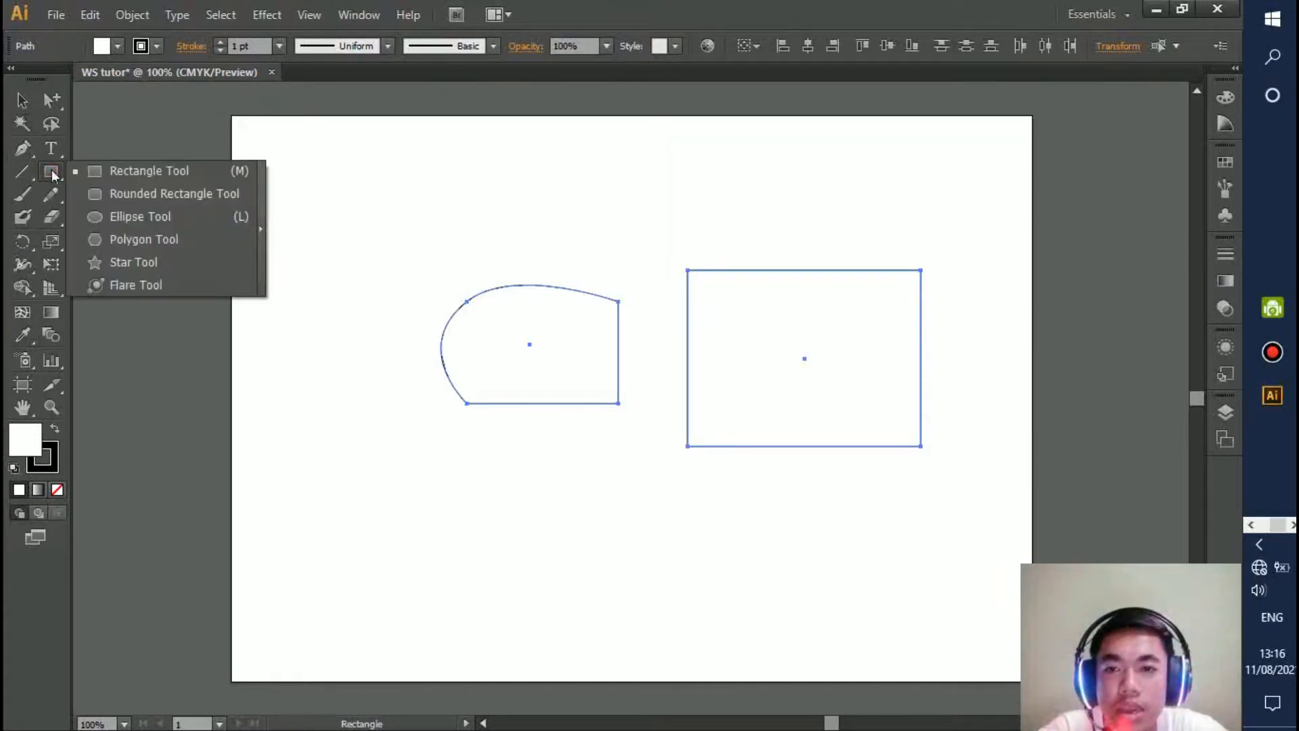
click(151, 217)
drag(501, 467, 626, 636)
Select all three matching shapes with the Magic Wand, clear the selection and select them again from the rounded shape.
click(22, 124)
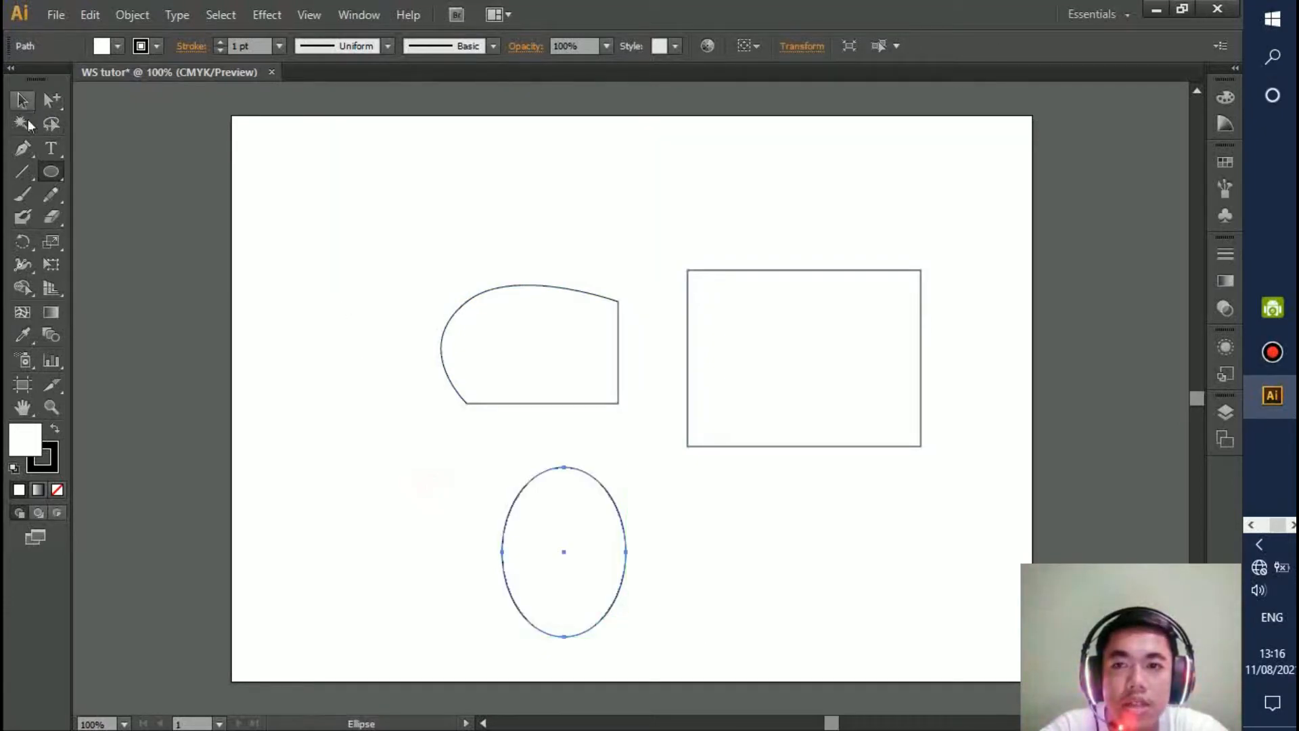
click(548, 327)
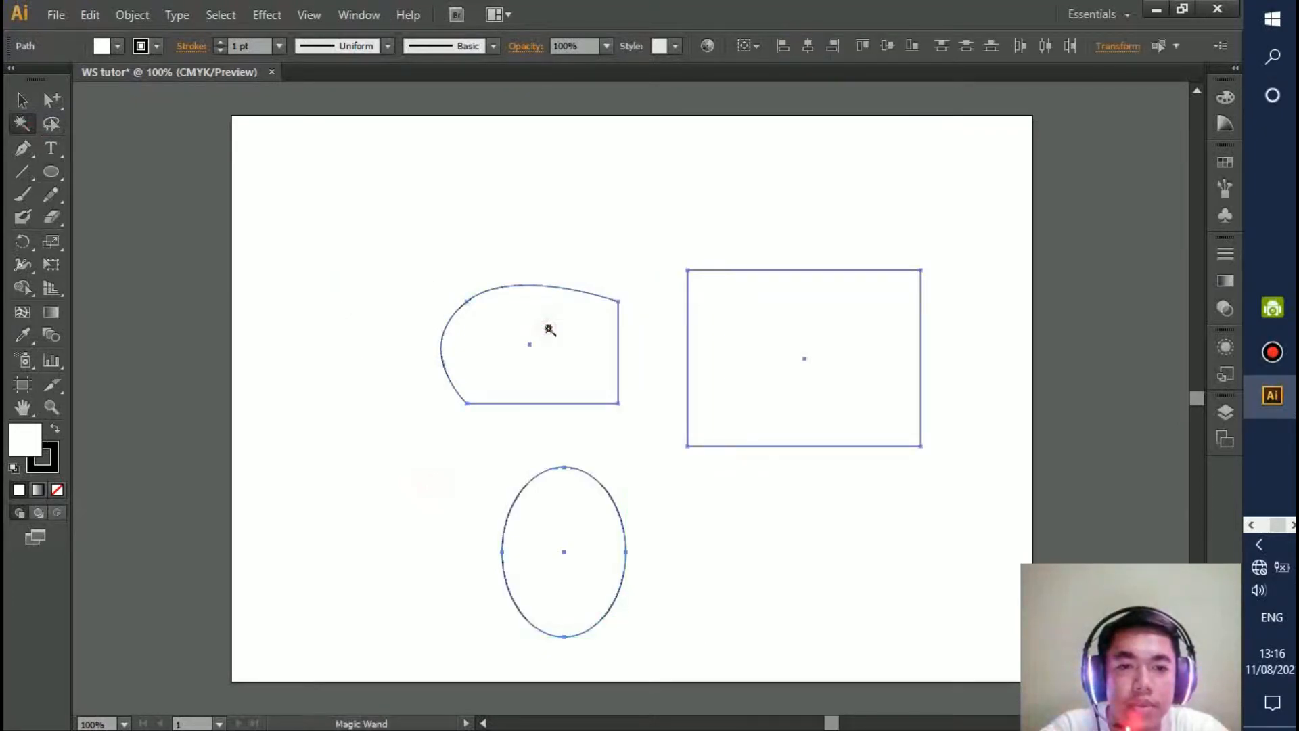
click(765, 608)
click(592, 381)
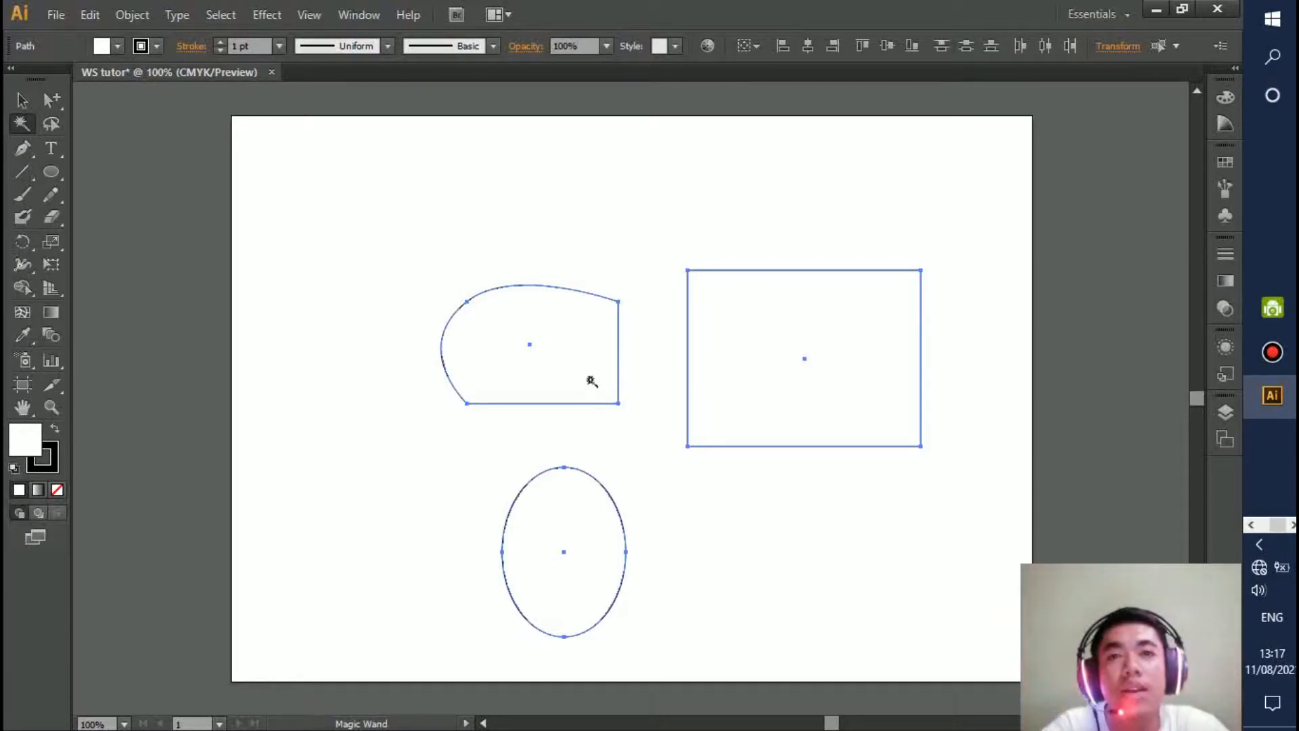
Loop around the artwork with the Lasso tool, repeating the loop so that it takes in all three shapes.
click(50, 126)
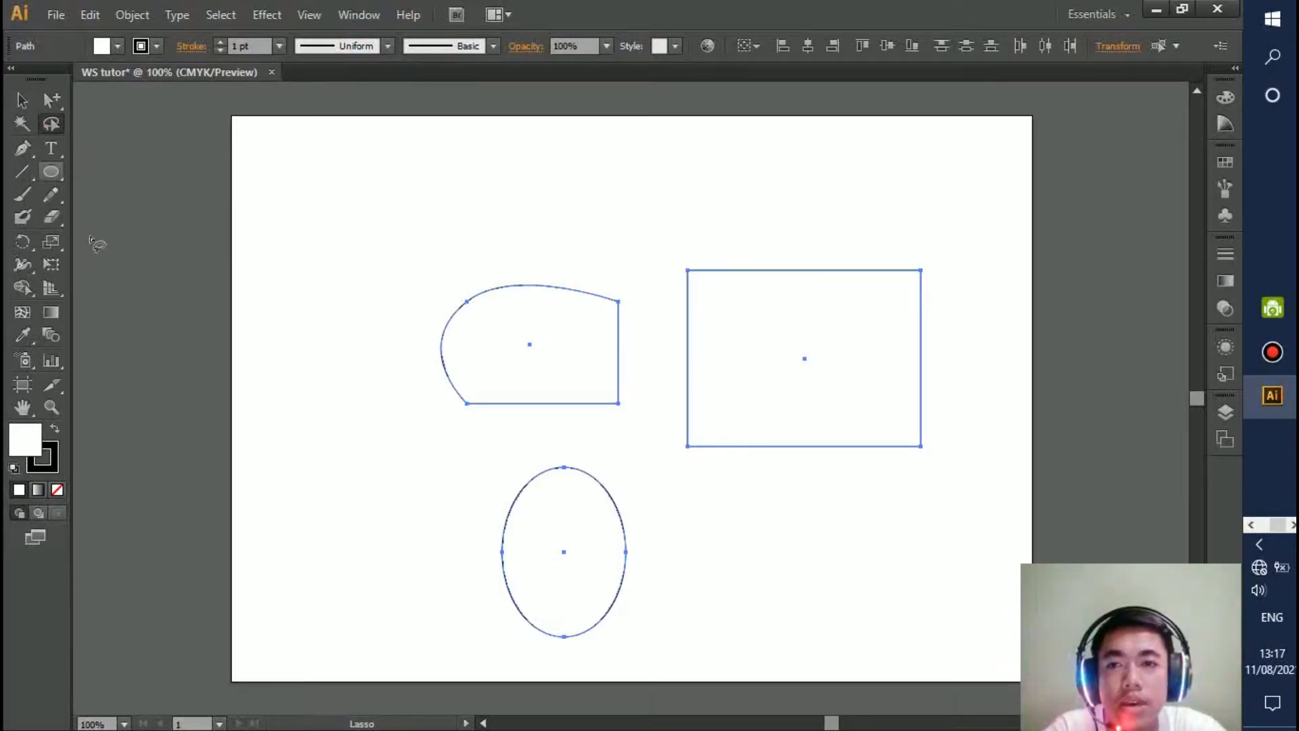
mouse_move(284, 197)
mouse_down()
mouse_move(509, 394)
mouse_move(780, 560)
mouse_move(887, 528)
mouse_move(933, 346)
mouse_move(930, 216)
mouse_move(603, 234)
mouse_move(411, 226)
mouse_move(333, 410)
mouse_move(332, 503)
mouse_move(352, 590)
mouse_up()
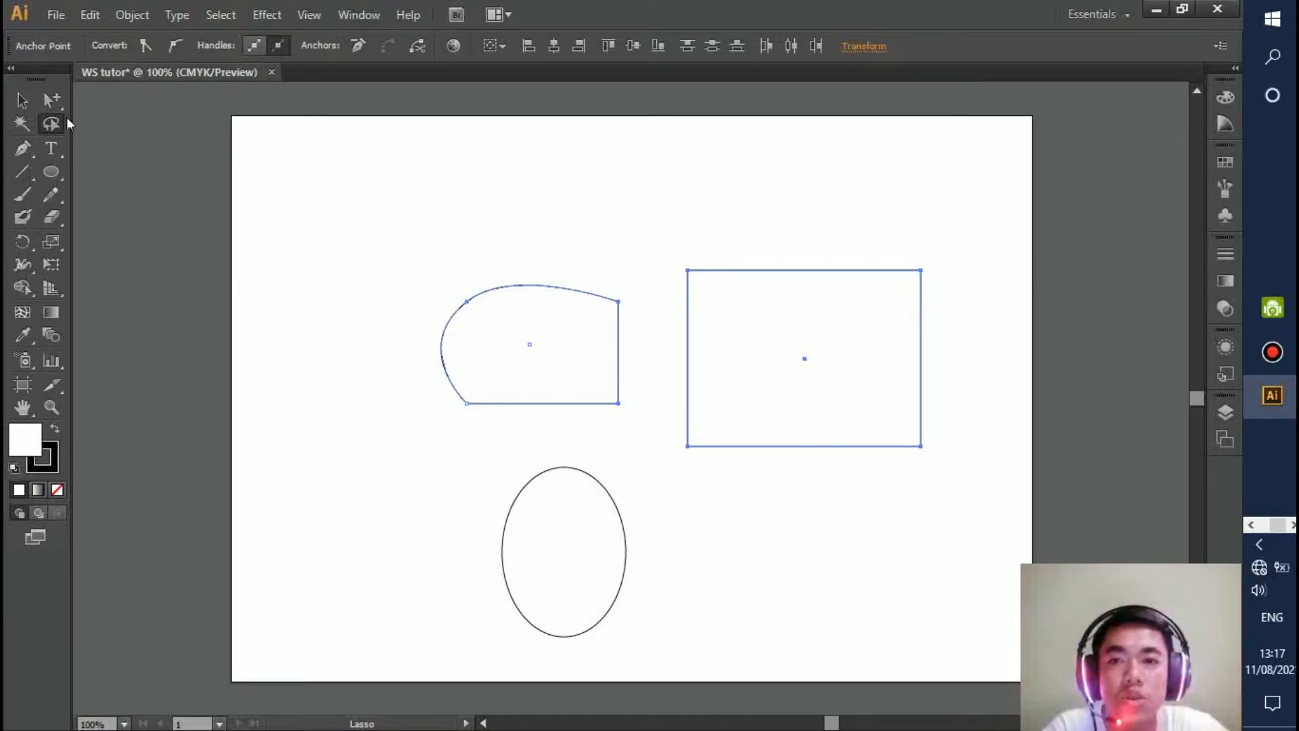
mouse_move(324, 203)
mouse_down()
mouse_move(286, 413)
mouse_move(295, 570)
mouse_move(395, 674)
mouse_move(651, 682)
mouse_move(879, 597)
mouse_move(973, 496)
mouse_move(950, 236)
mouse_move(628, 118)
mouse_move(457, 127)
mouse_move(322, 215)
mouse_up()
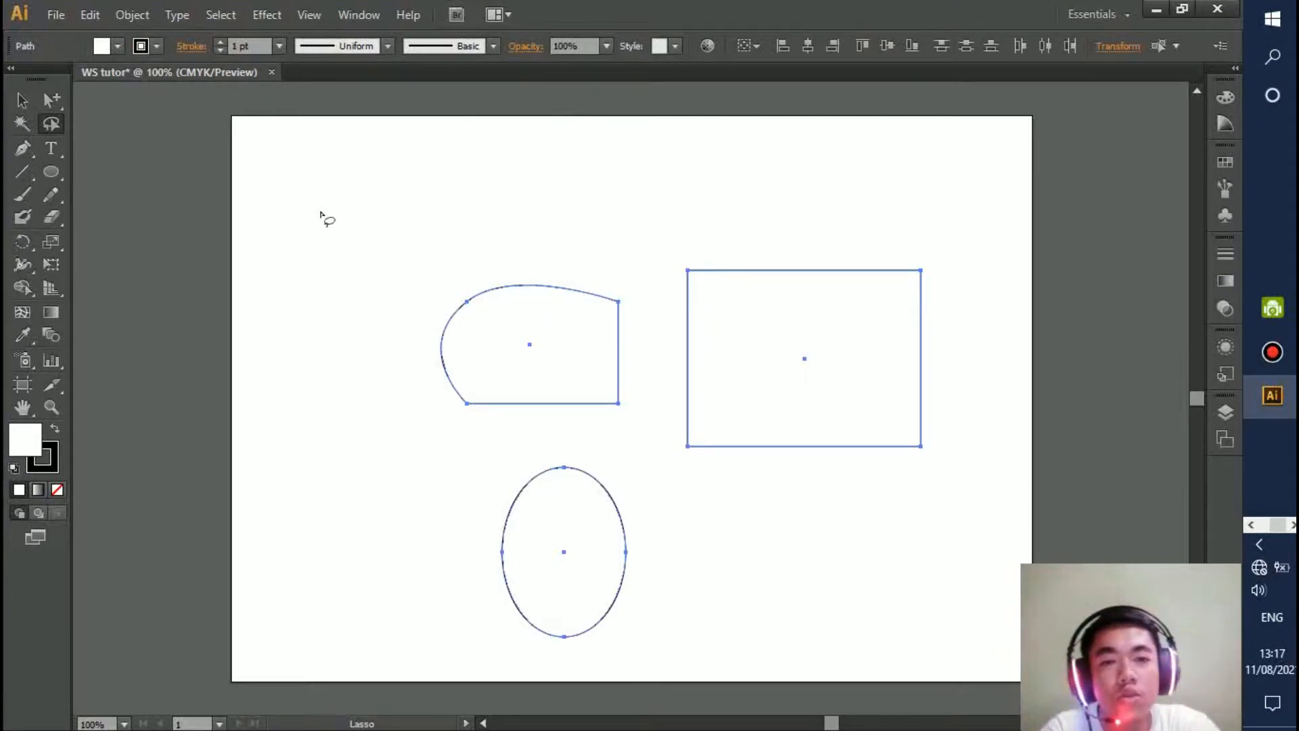
Delete all three selected shapes and undo the deletion.
key(Delete)
key(ctrl)
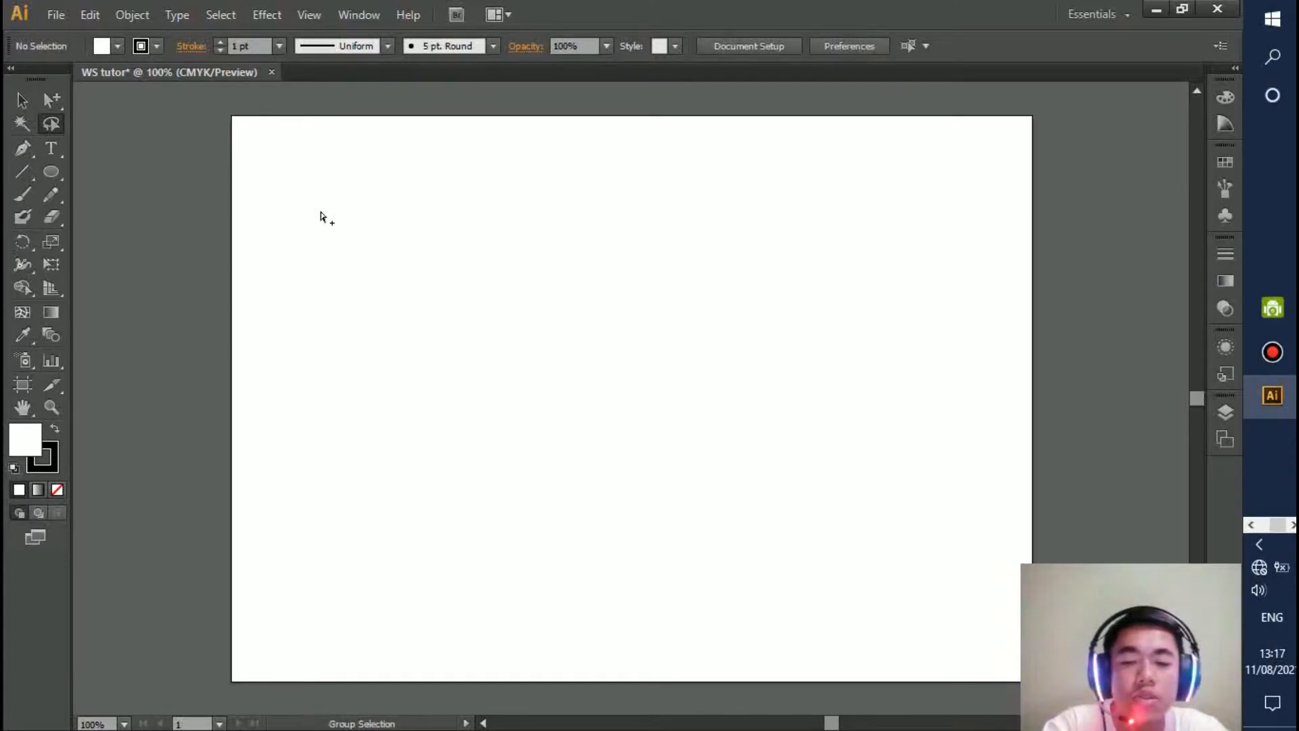
key(ctrl+z)
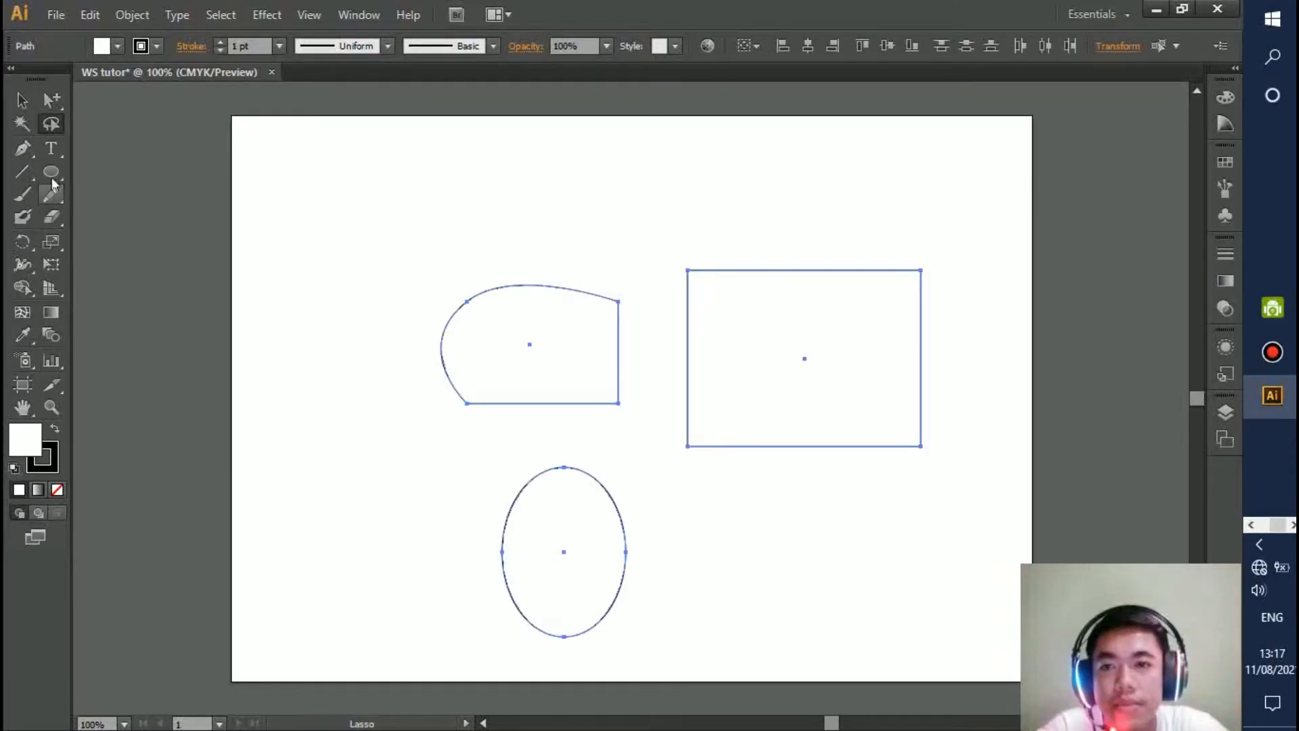
Draw a closed, curved L-shaped path around the upper-left of the rounded shape with the Pen tool, finishing on its starting point.
click(31, 153)
click(34, 127)
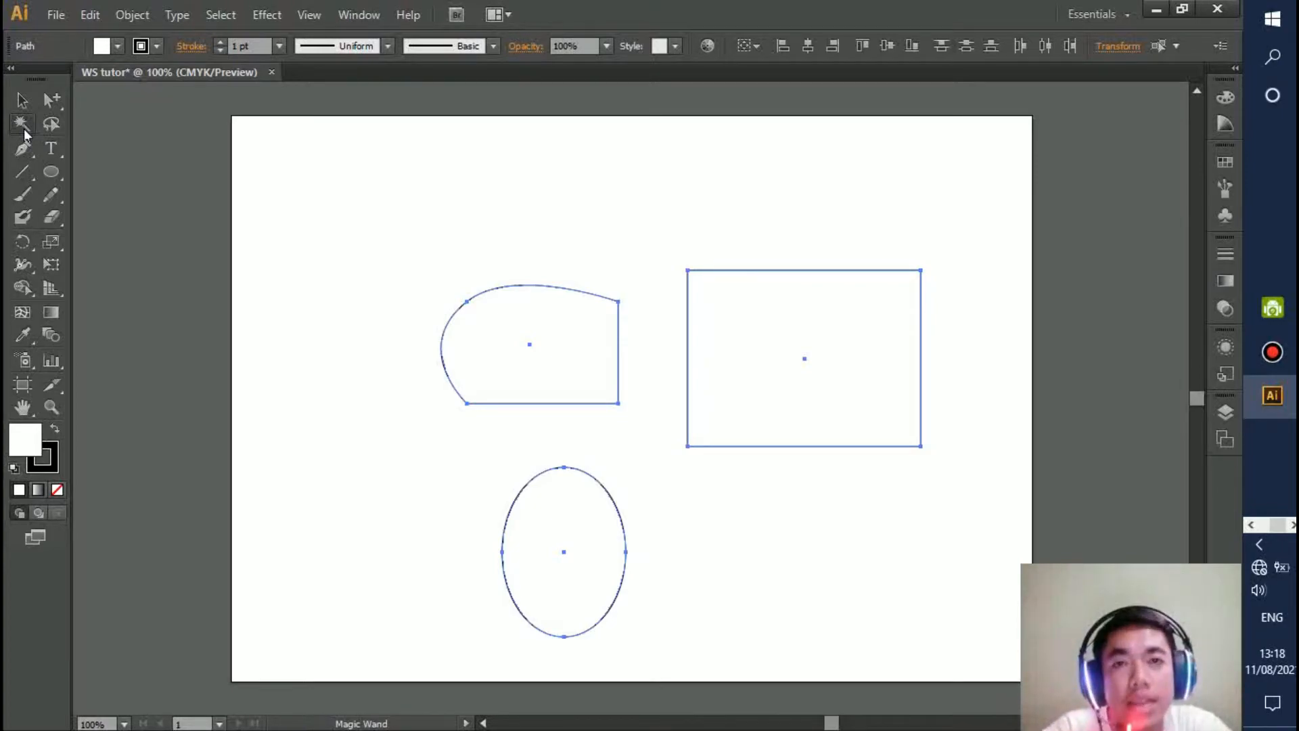
click(22, 147)
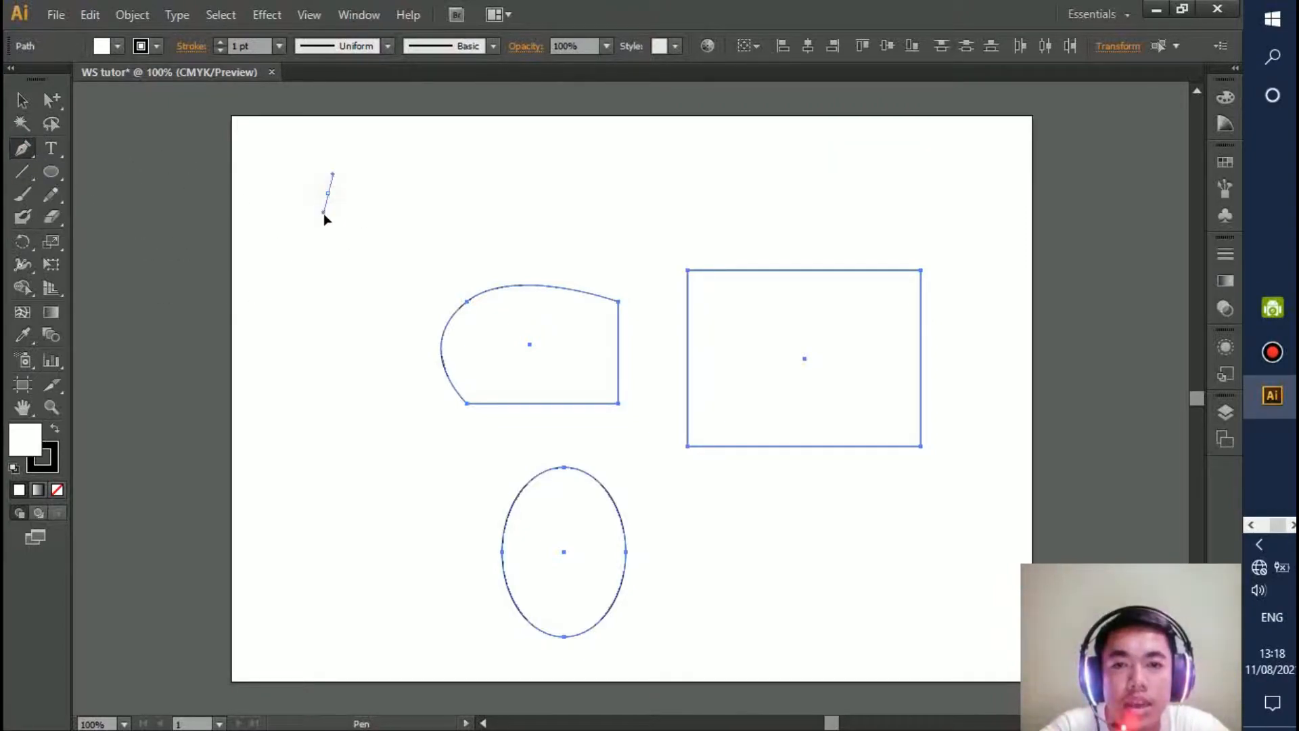
drag(318, 265, 318, 302)
drag(324, 351, 337, 385)
drag(376, 426, 501, 452)
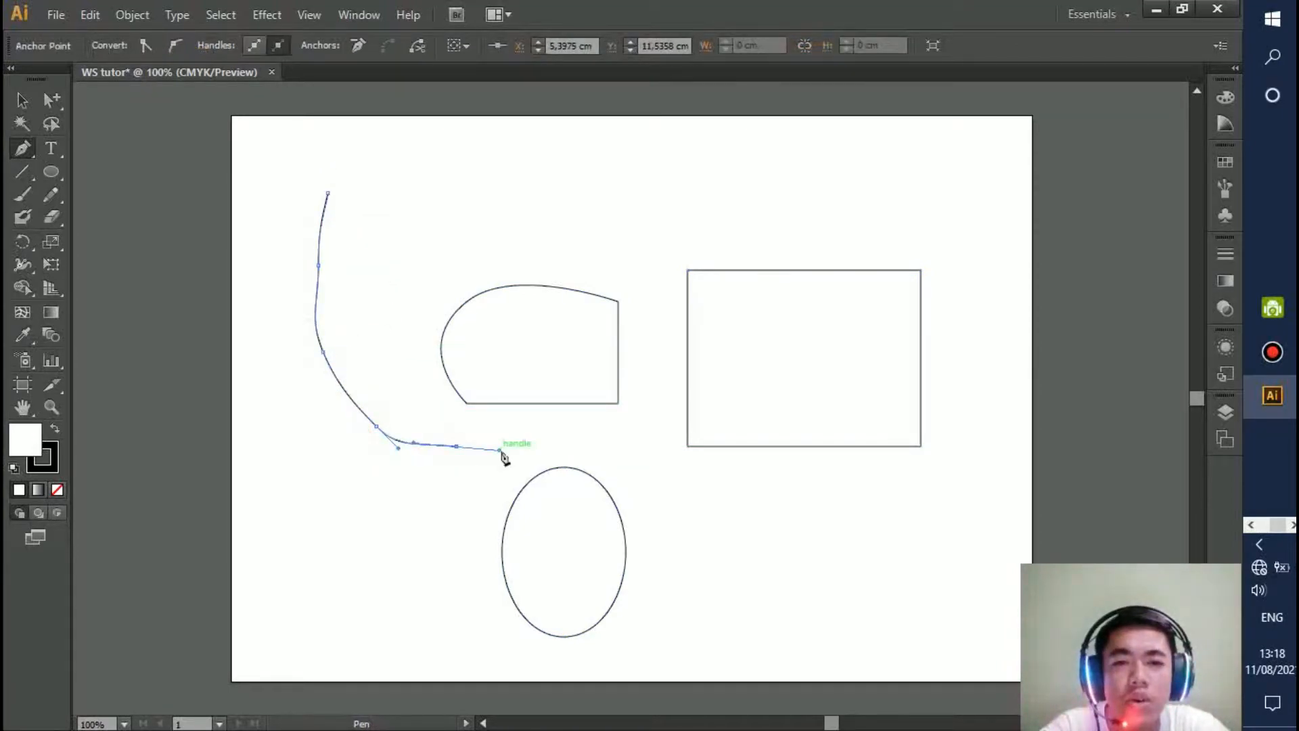
drag(358, 185, 527, 190)
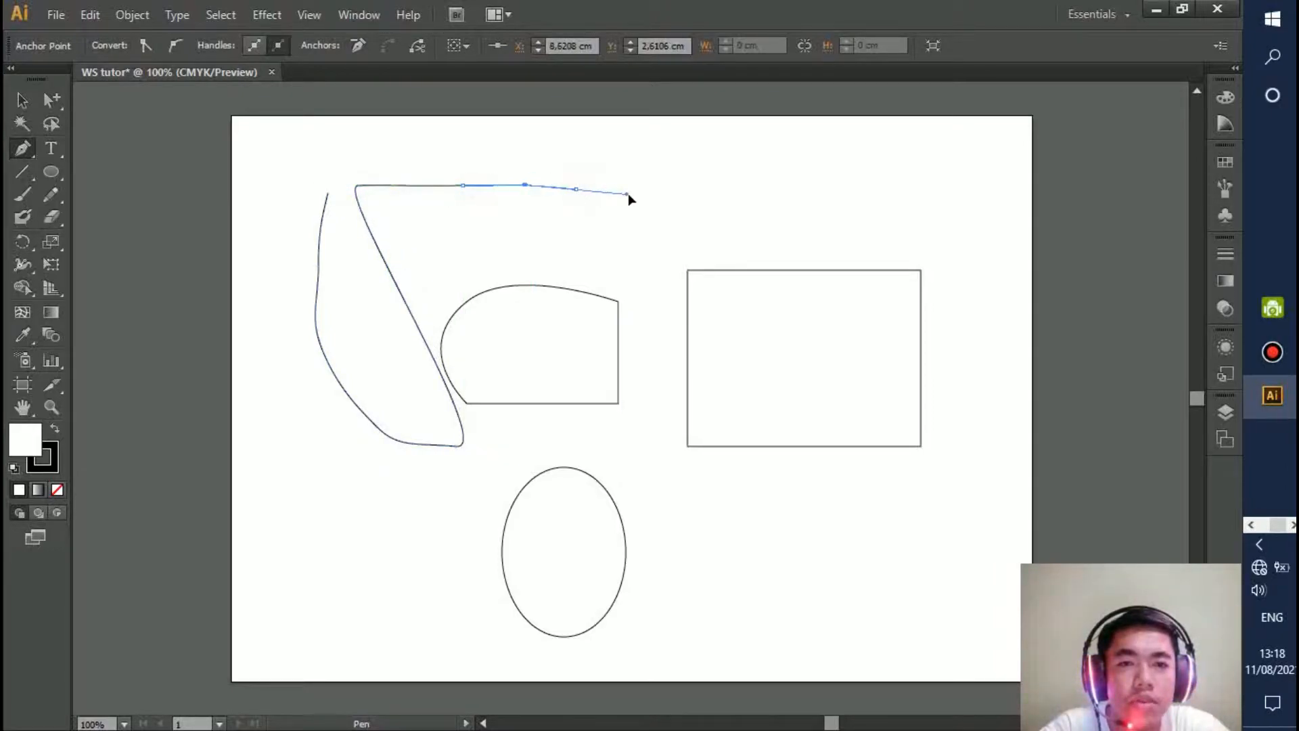
drag(717, 194, 760, 204)
click(817, 178)
drag(824, 168, 554, 134)
drag(383, 160, 350, 162)
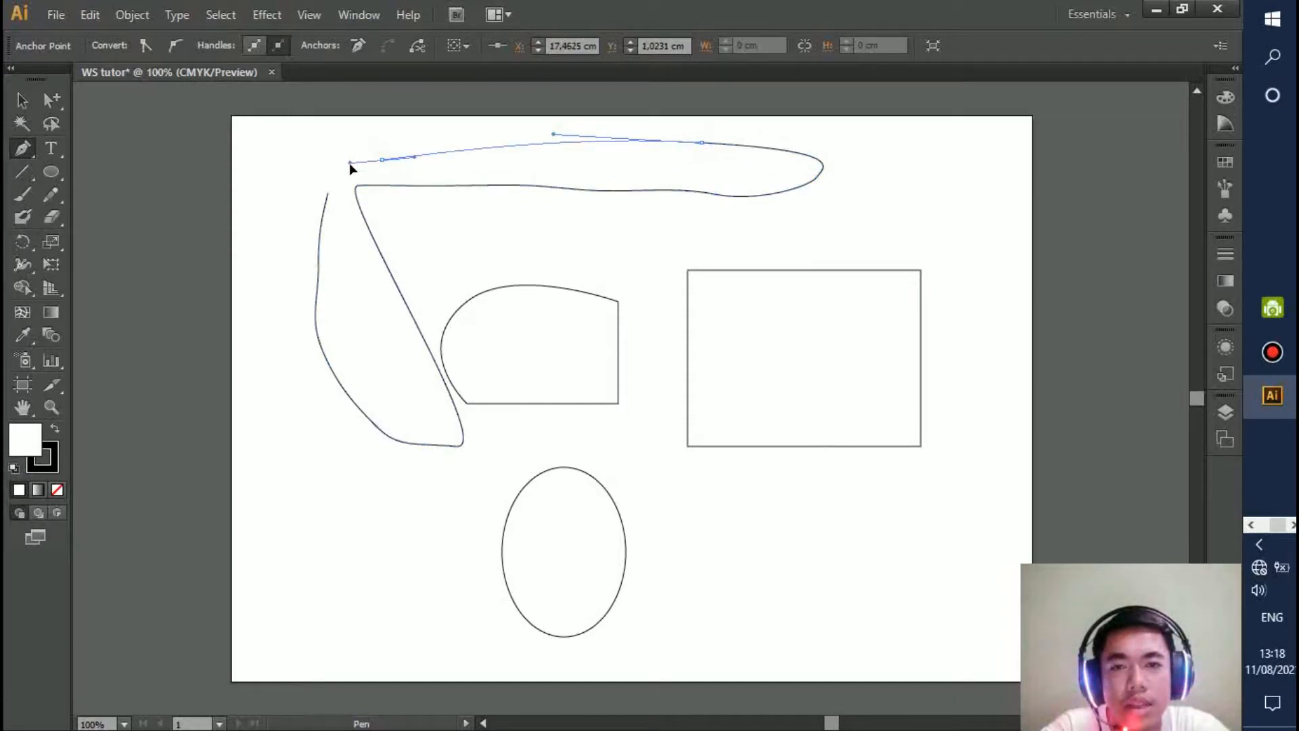
click(327, 195)
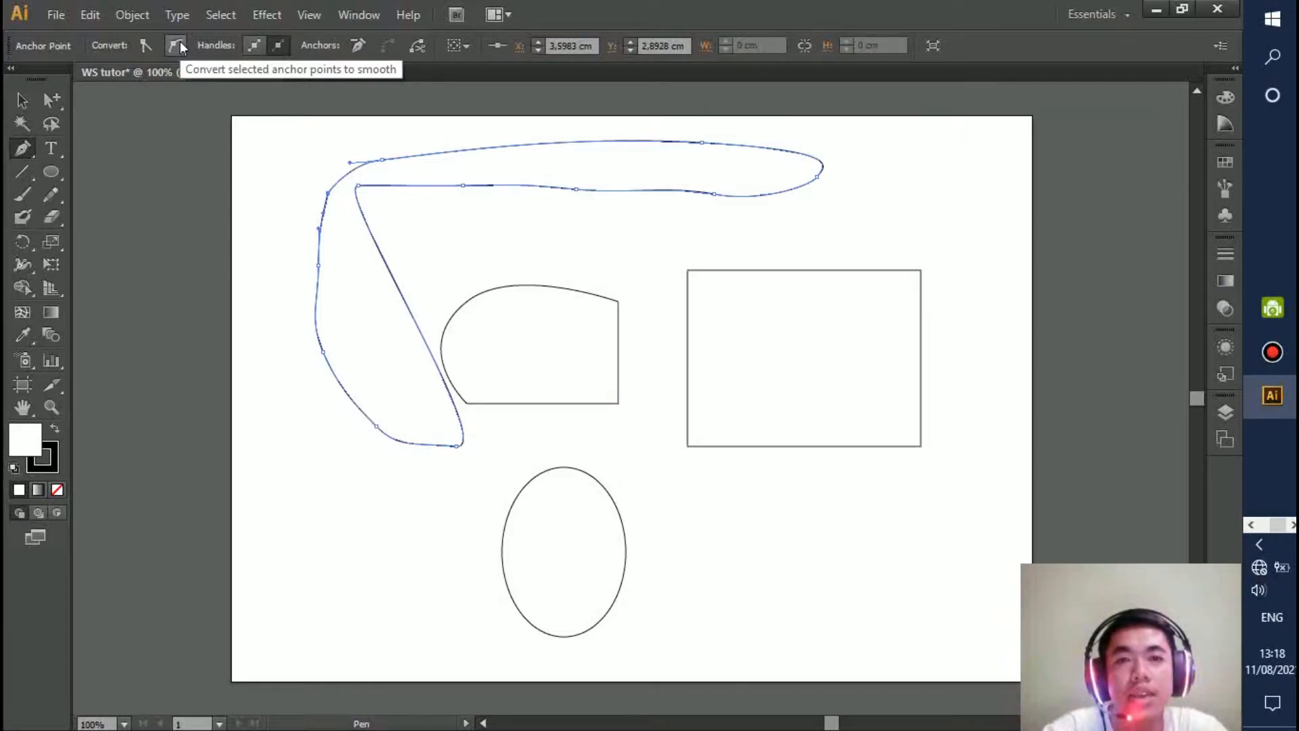
Choose the Direct Selection tool, look through the Pen tool variants and choose the Convert Anchor Point tool.
click(52, 105)
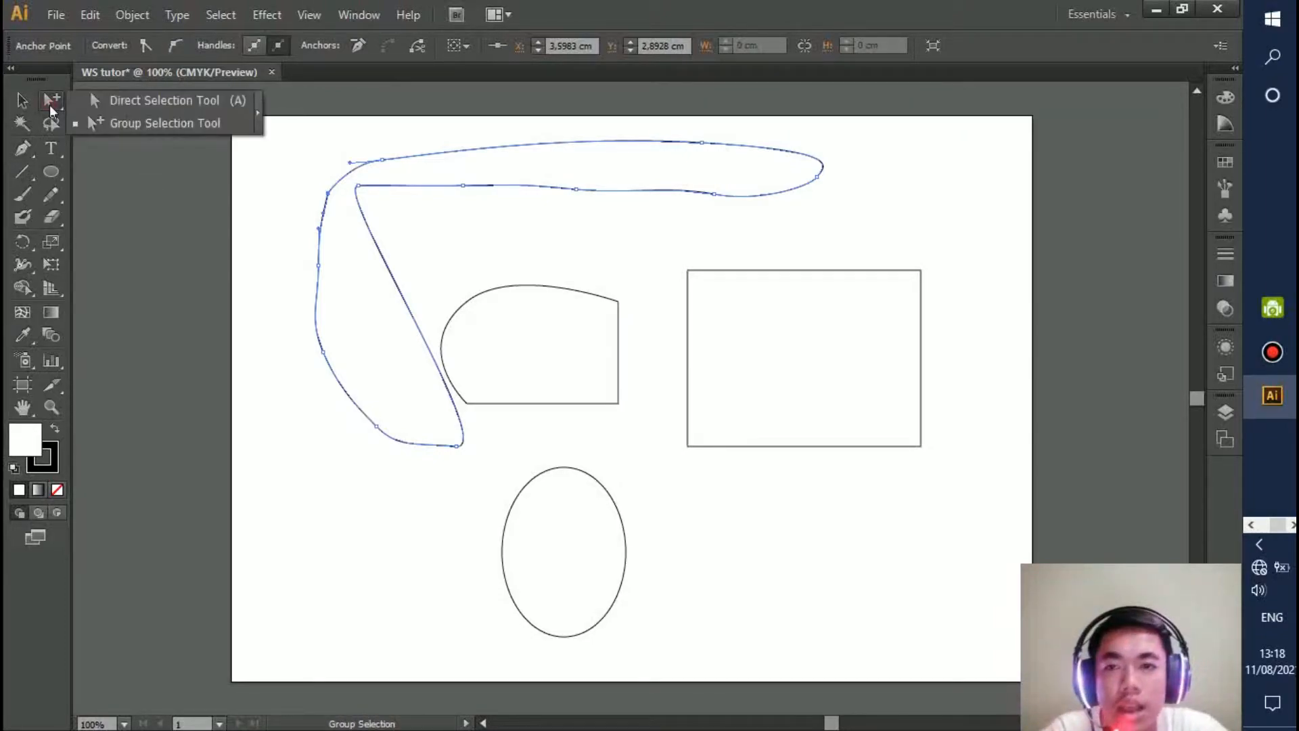
click(110, 101)
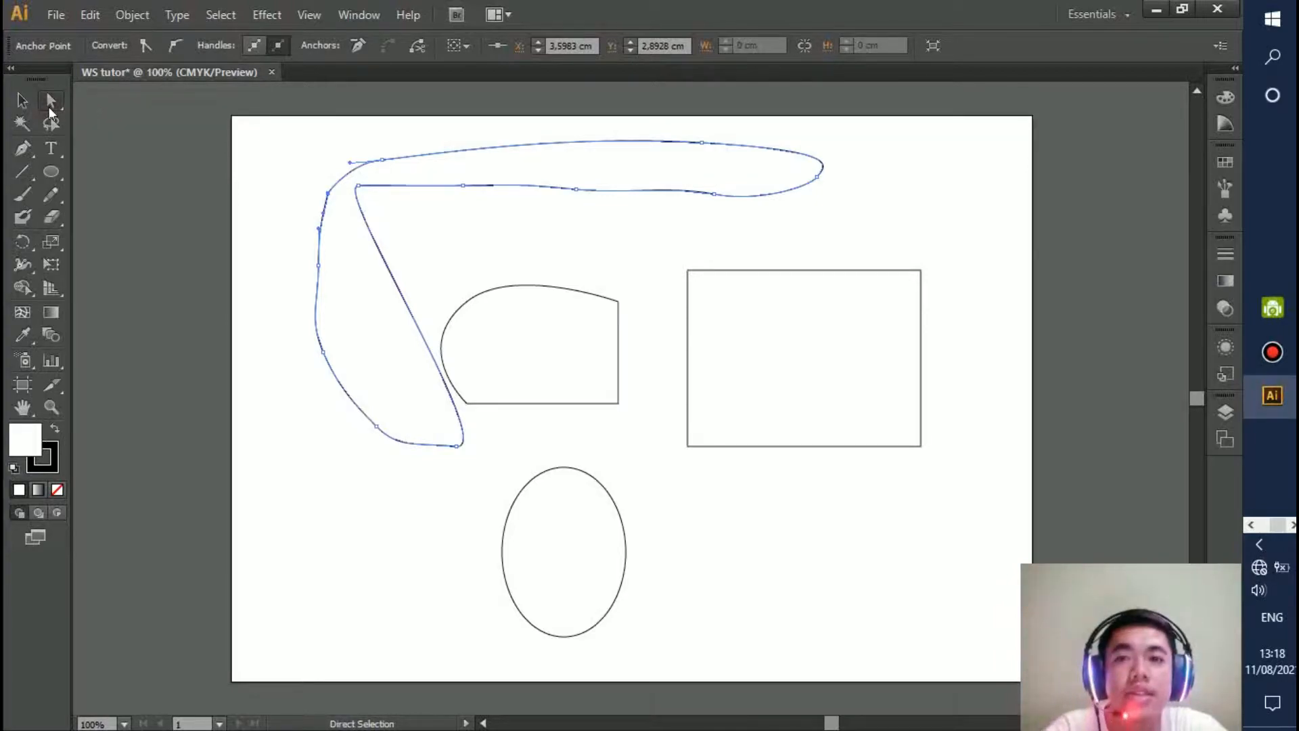
click(23, 149)
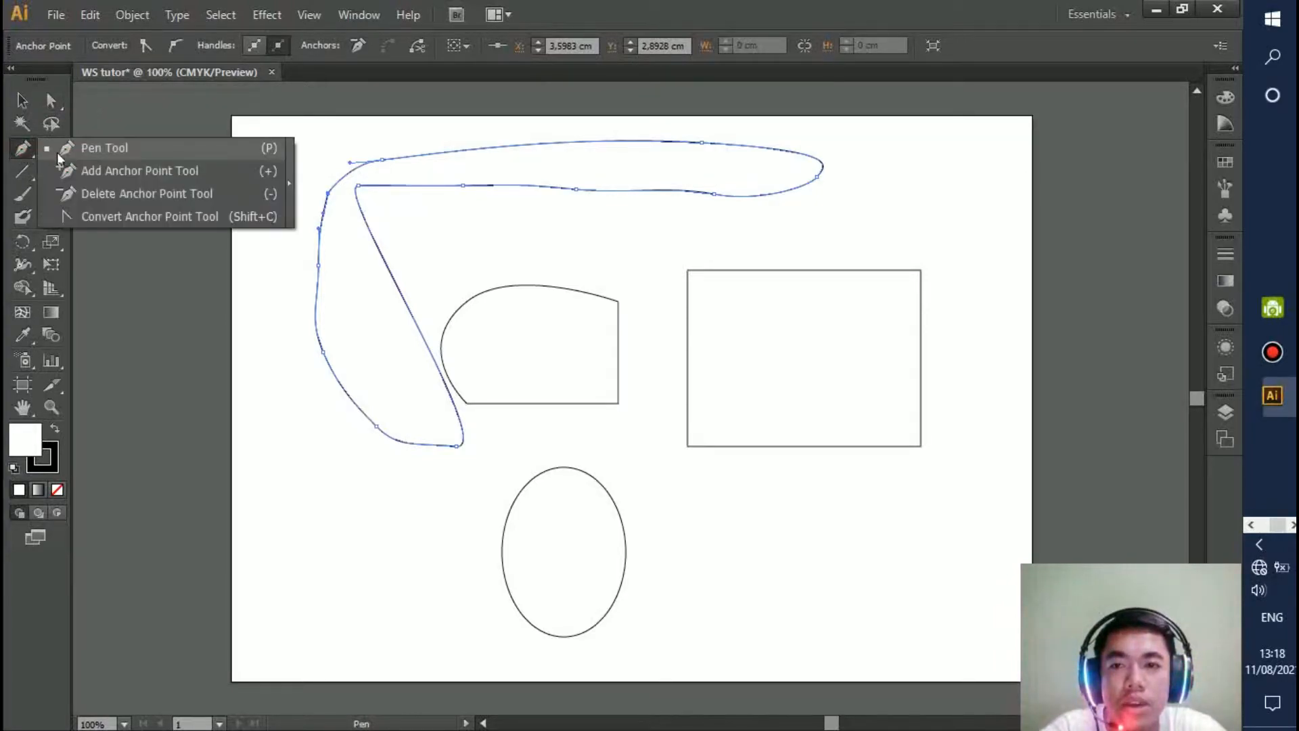
click(84, 217)
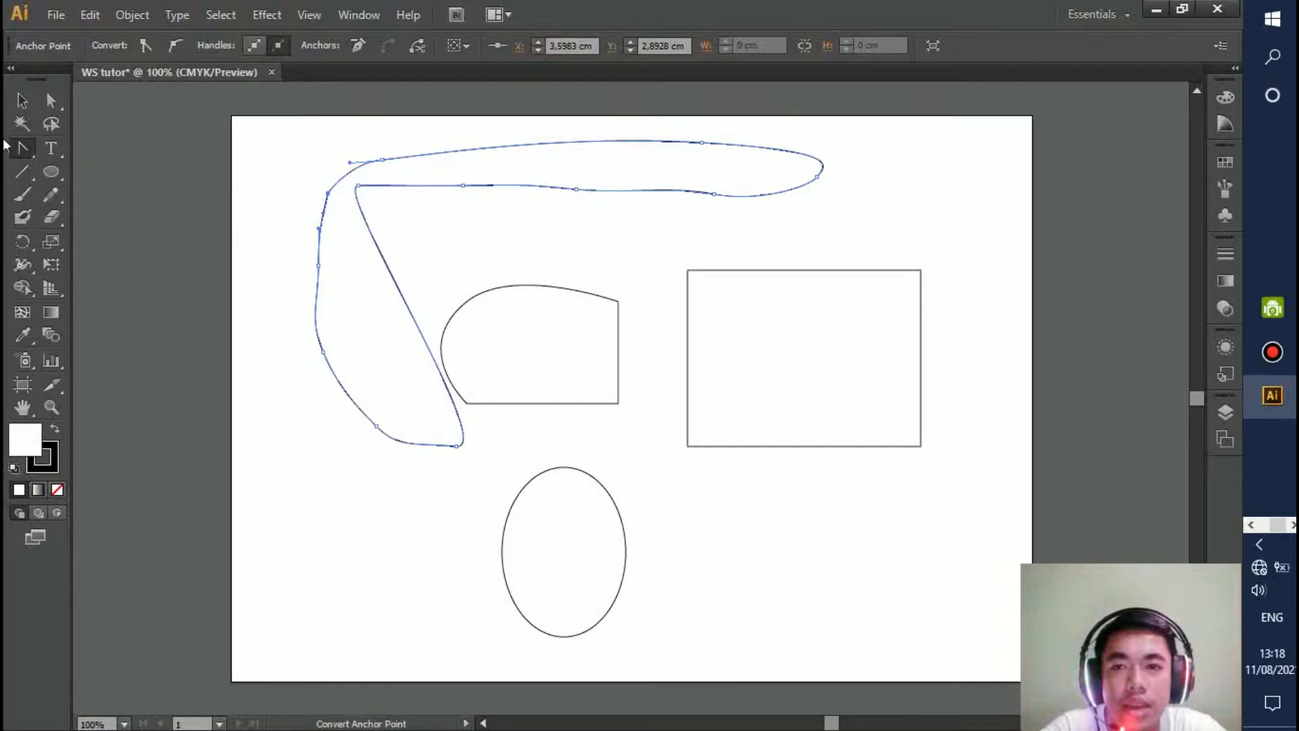
click(23, 148)
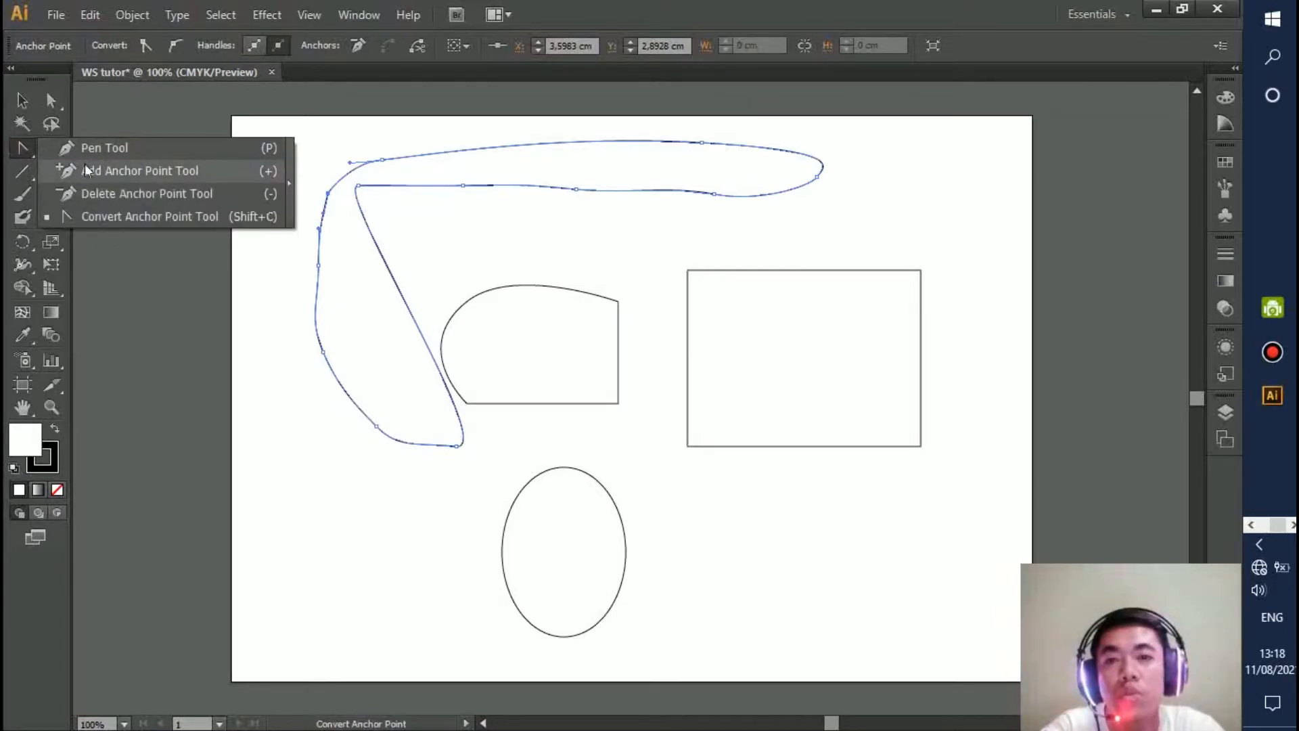
click(74, 217)
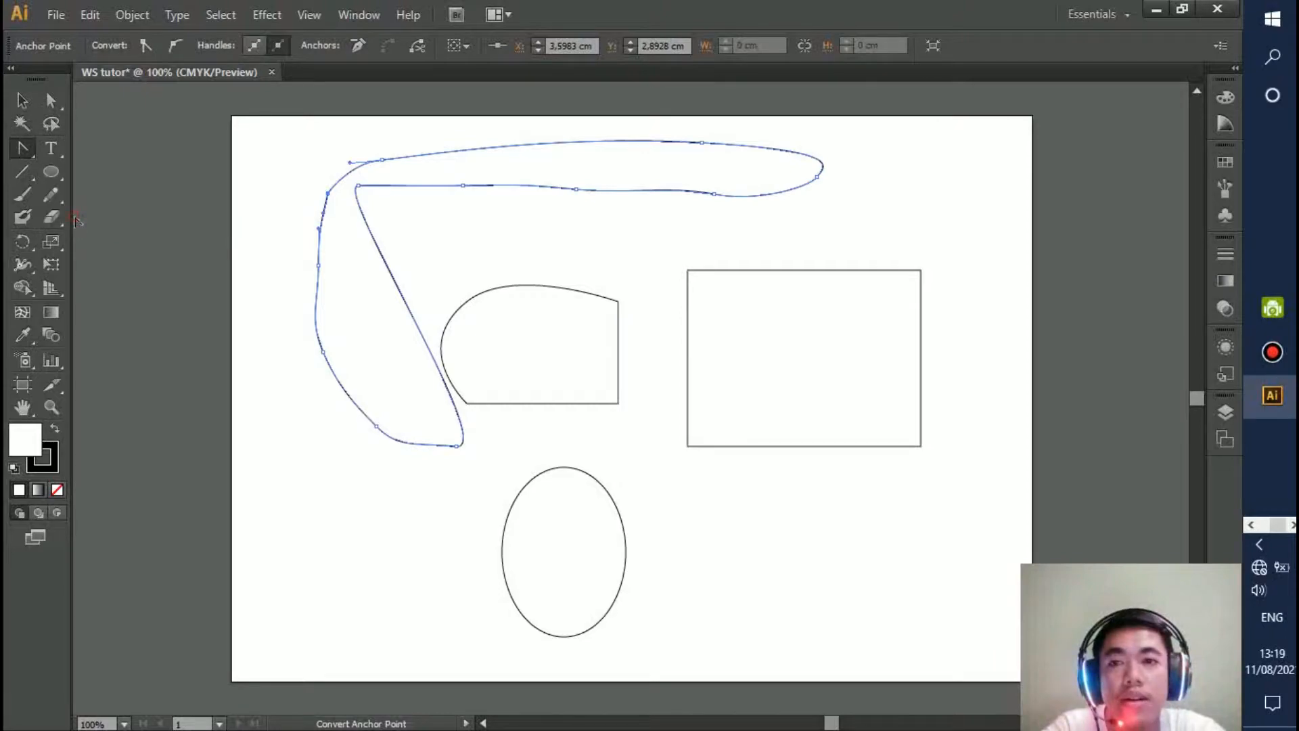
Add the text "WS TUTOR" with the Type tool between the L-shaped path and the rounded shape.
click(51, 147)
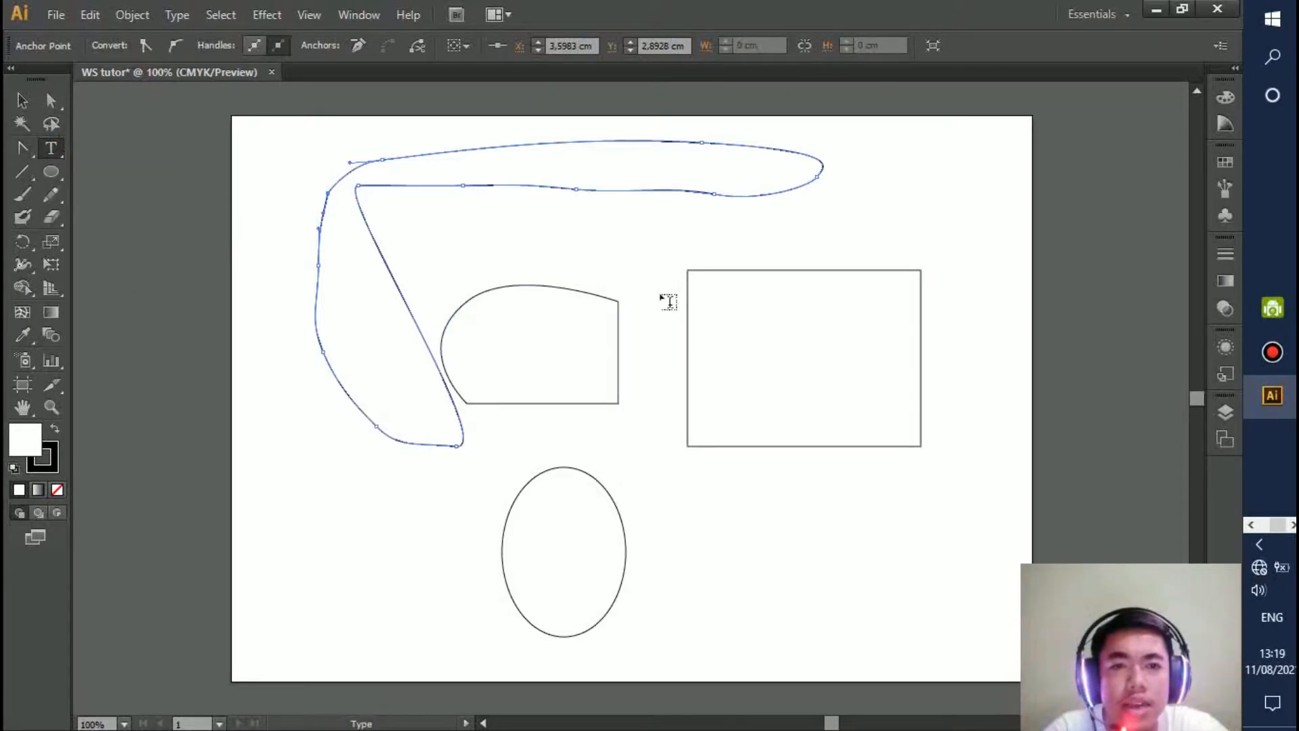
click(550, 217)
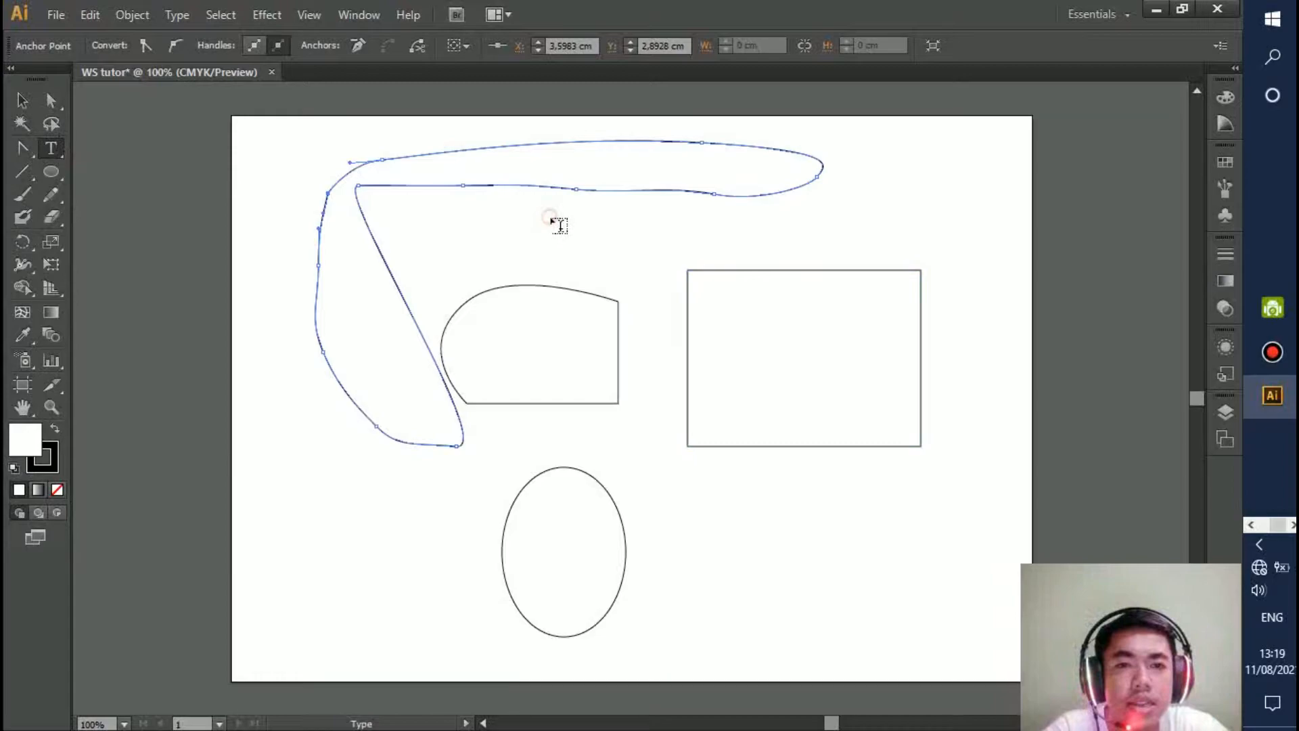
click(51, 147)
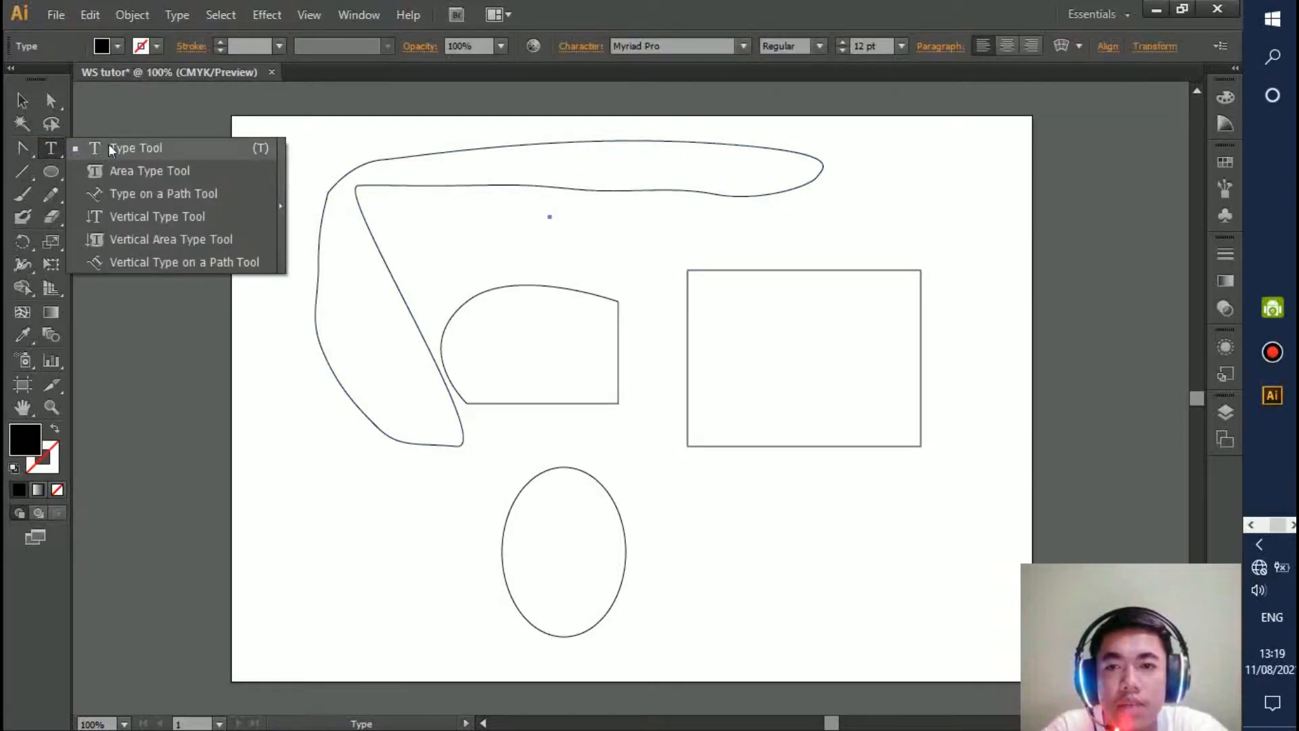
click(546, 225)
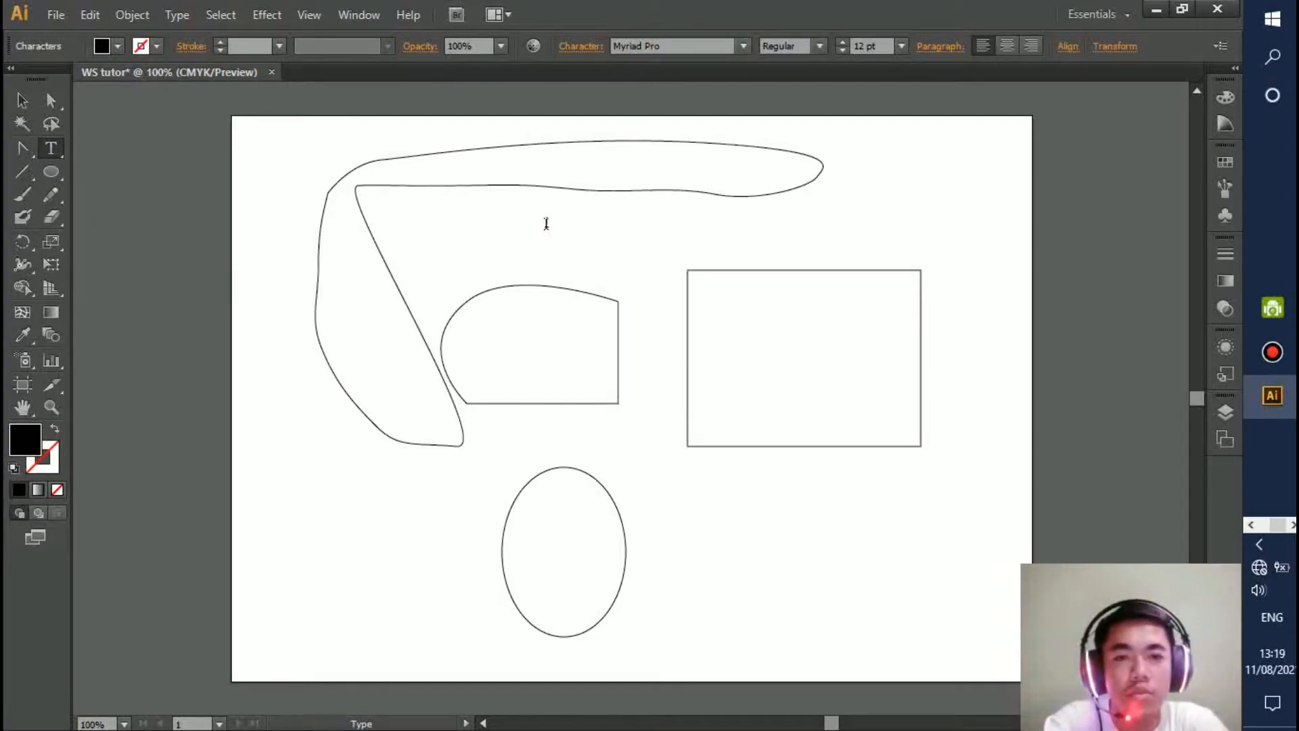
text(WSTUTOR)
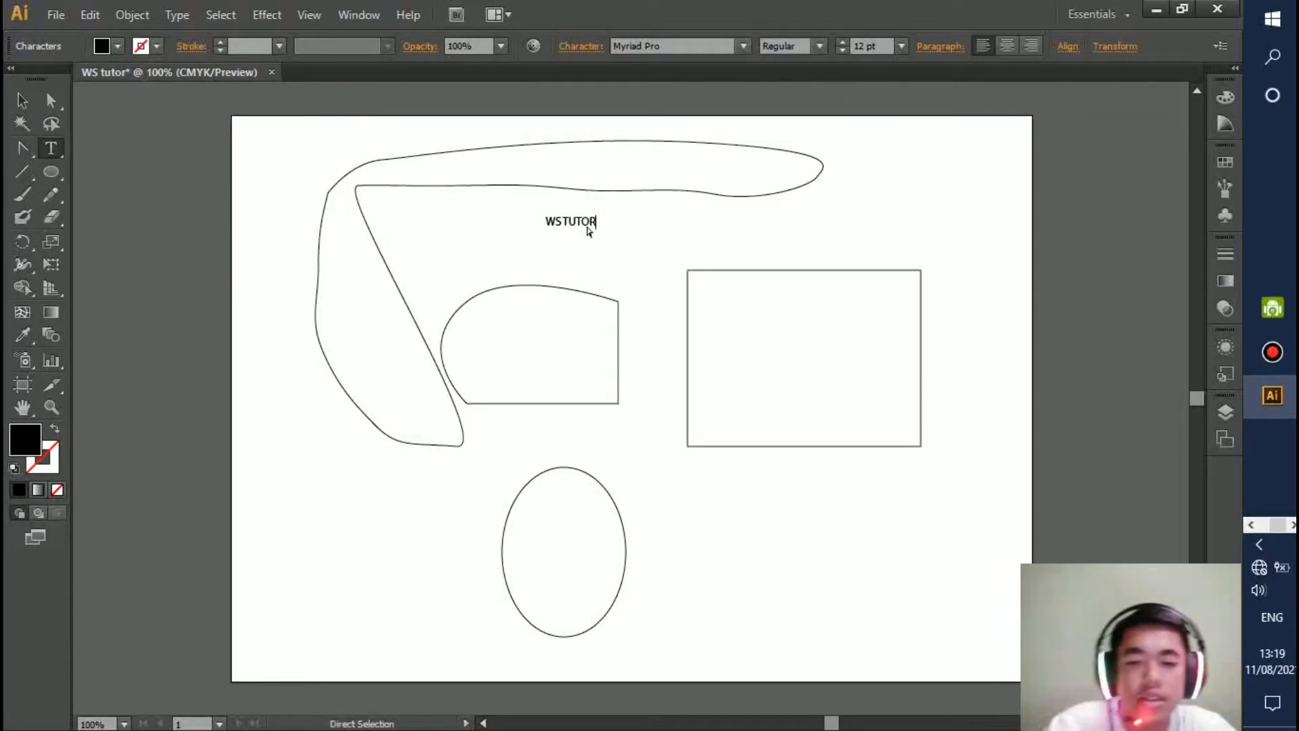
Select the WS TUTOR text as an object and scale it up to about 53.75 pt.
key(ctrl+a)
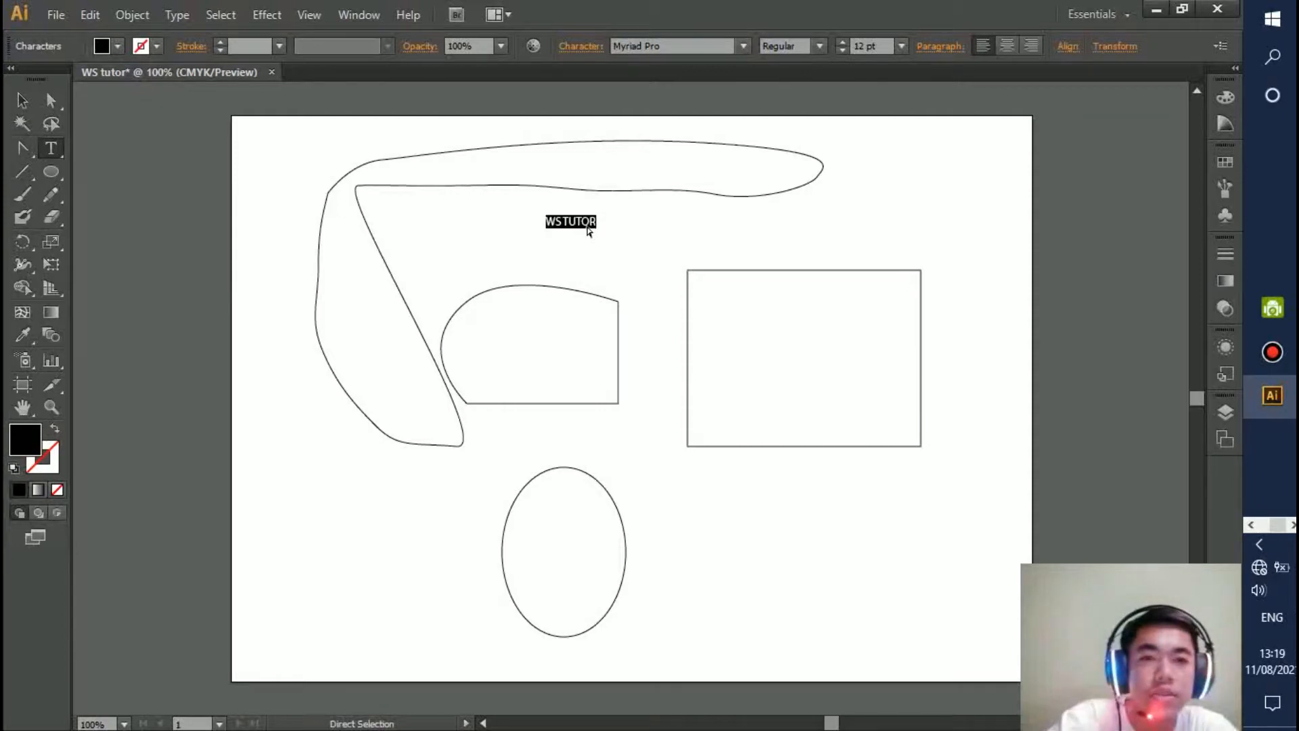
click(23, 100)
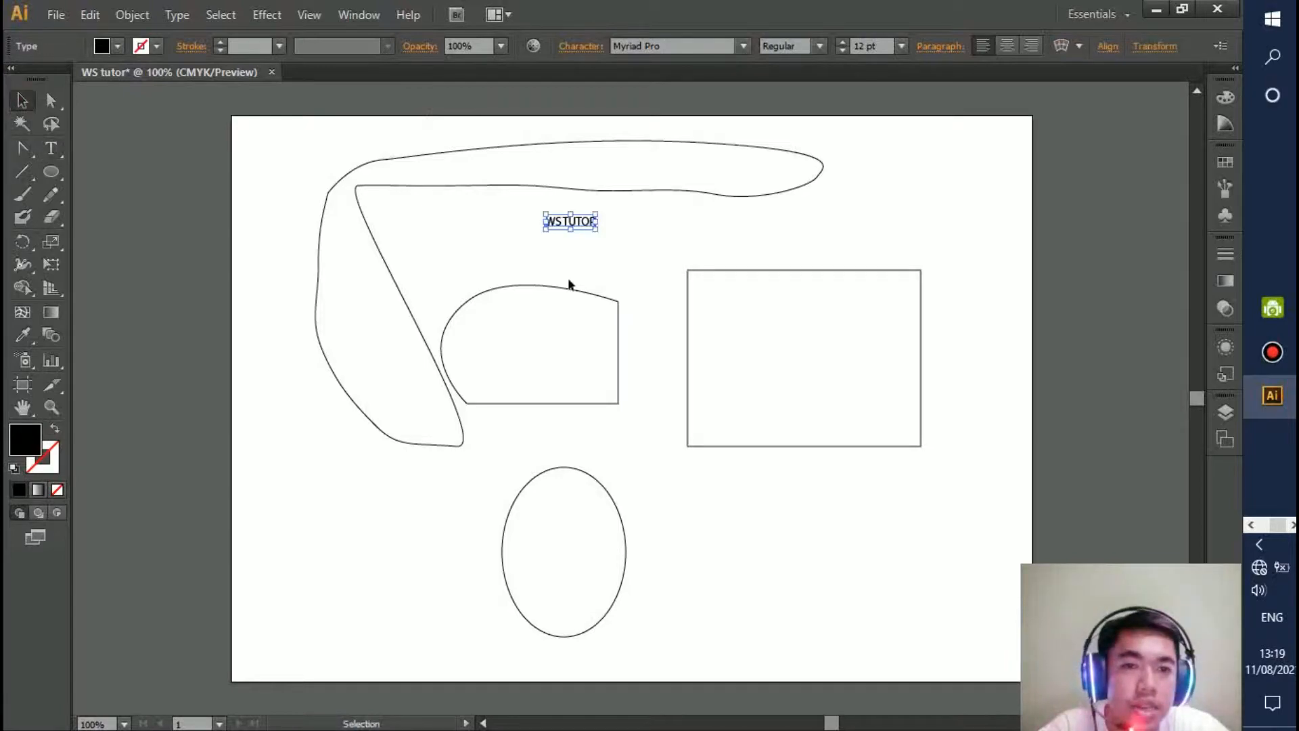
drag(596, 229, 671, 282)
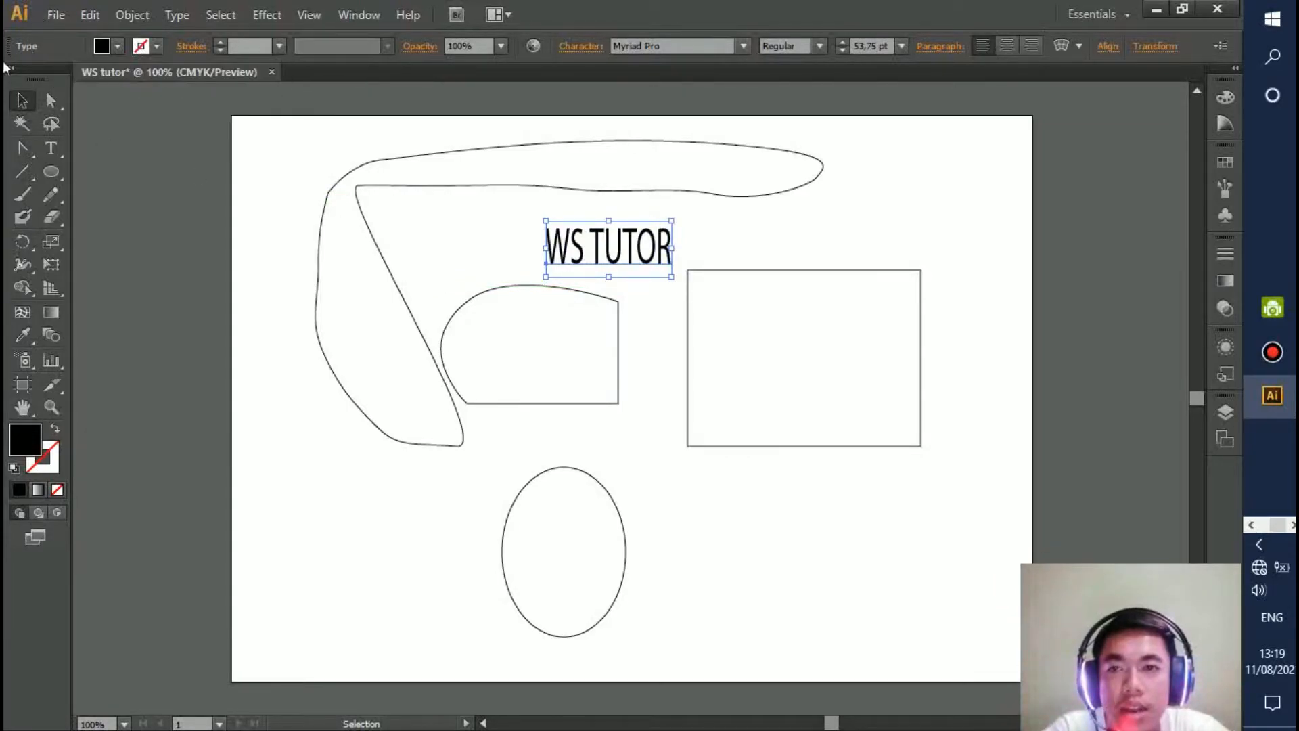
Give the WS TUTOR text a yellow fill and a CMYK Cyan stroke.
click(117, 45)
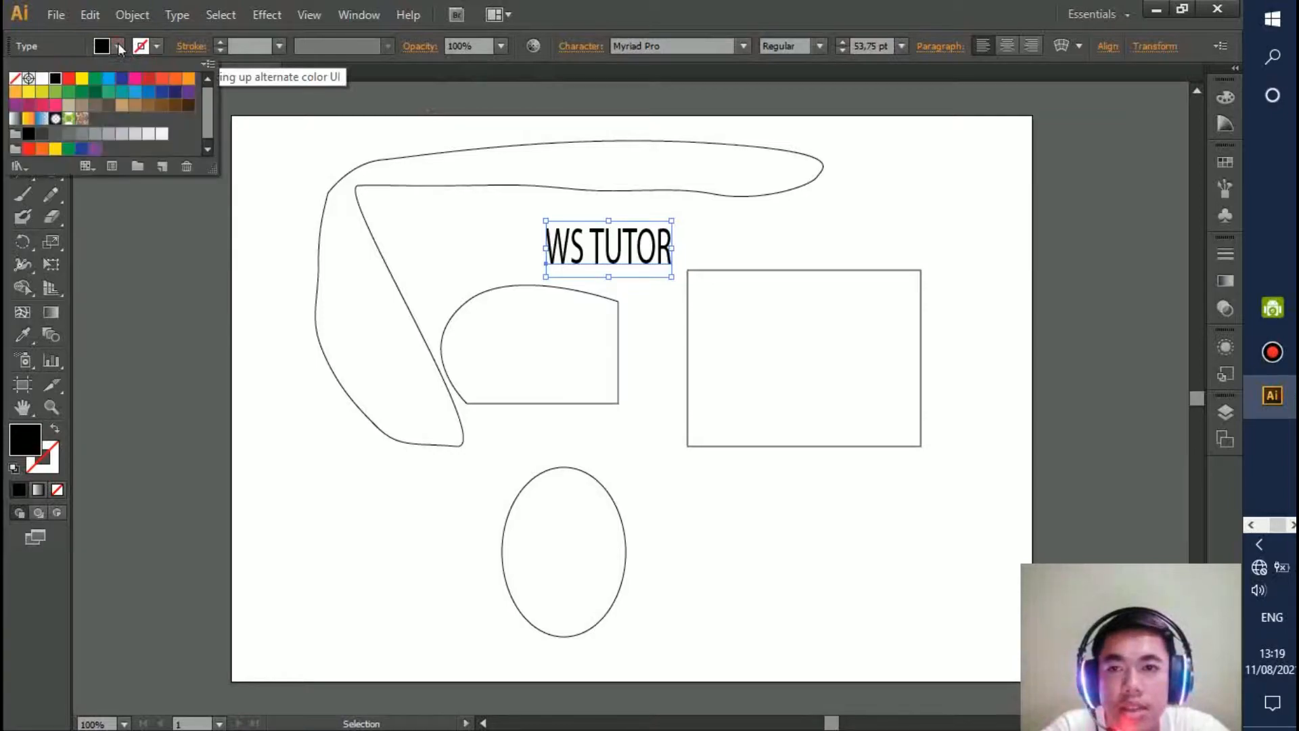
click(82, 78)
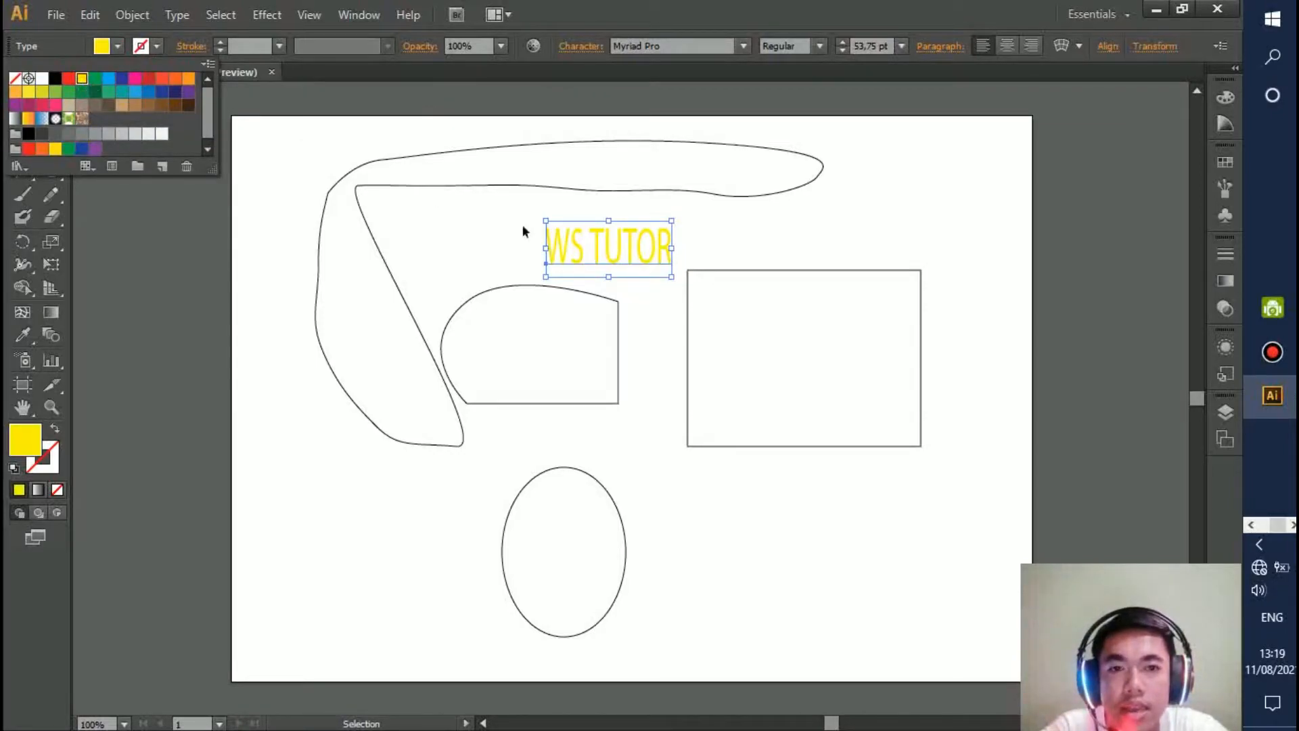
click(157, 46)
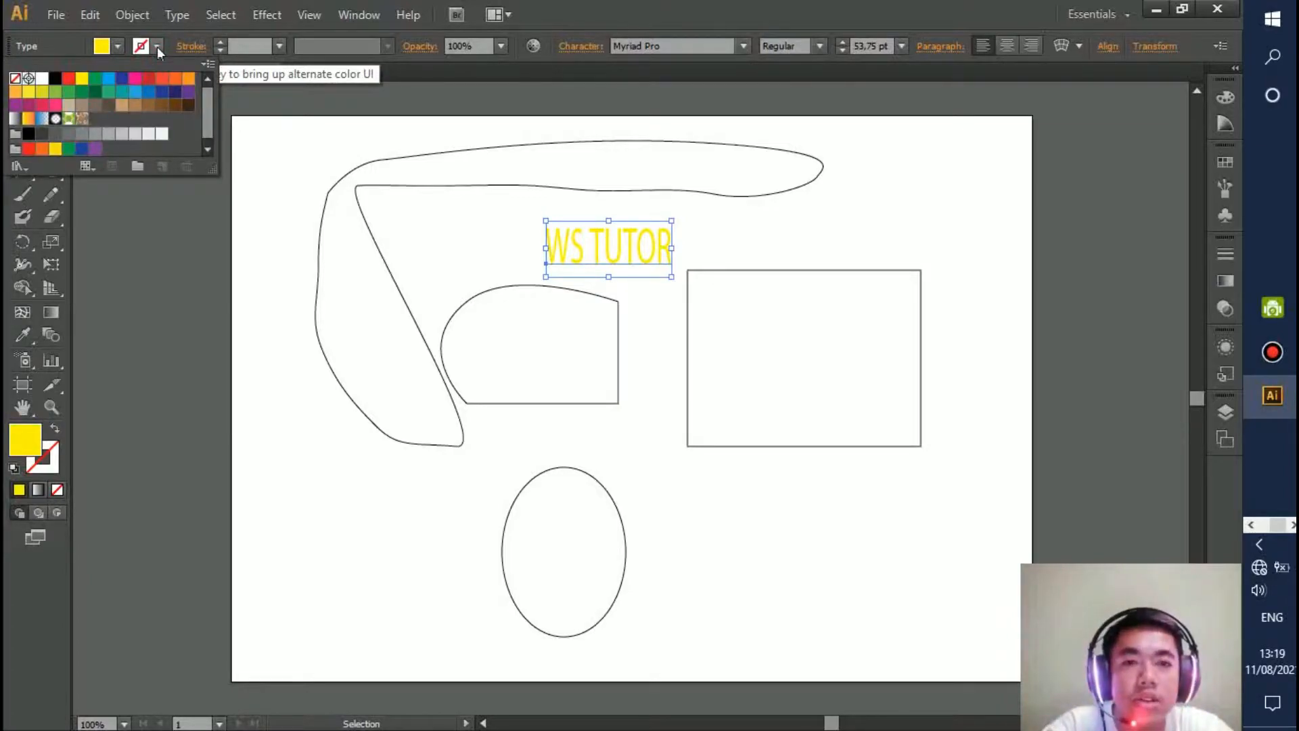
click(110, 79)
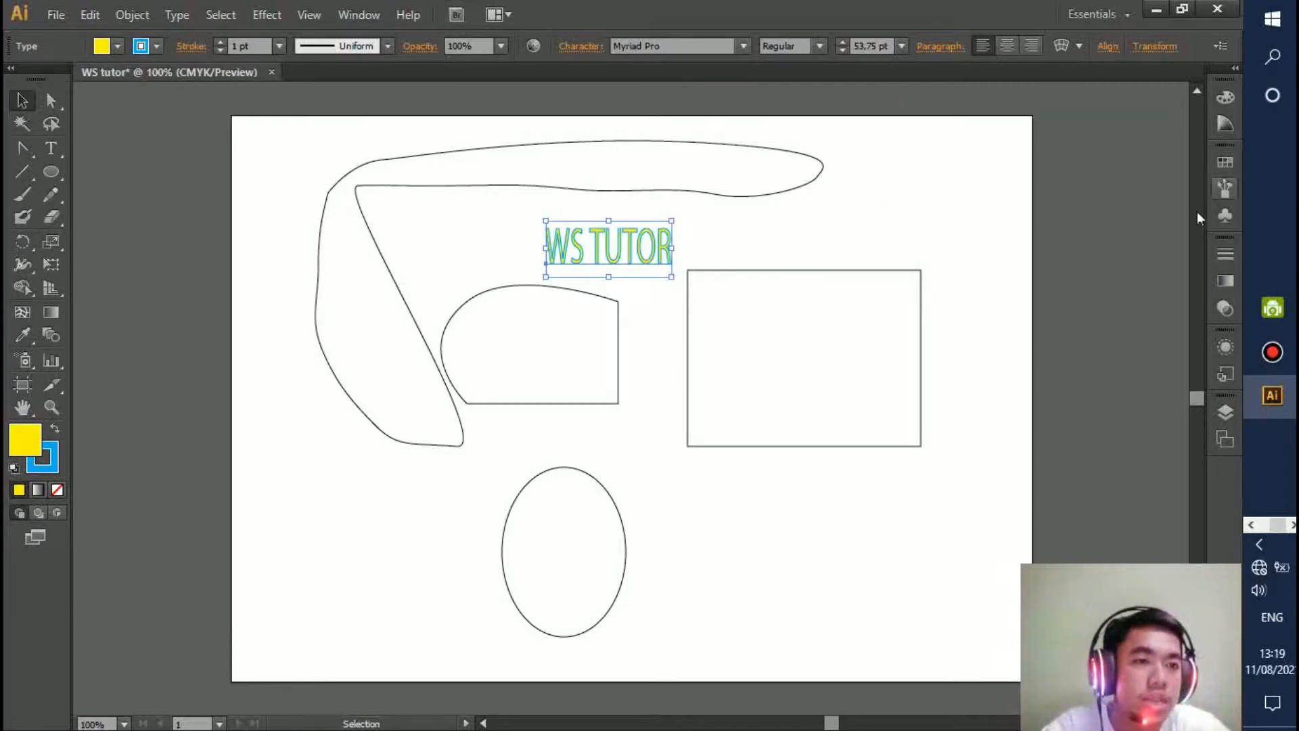
click(1279, 211)
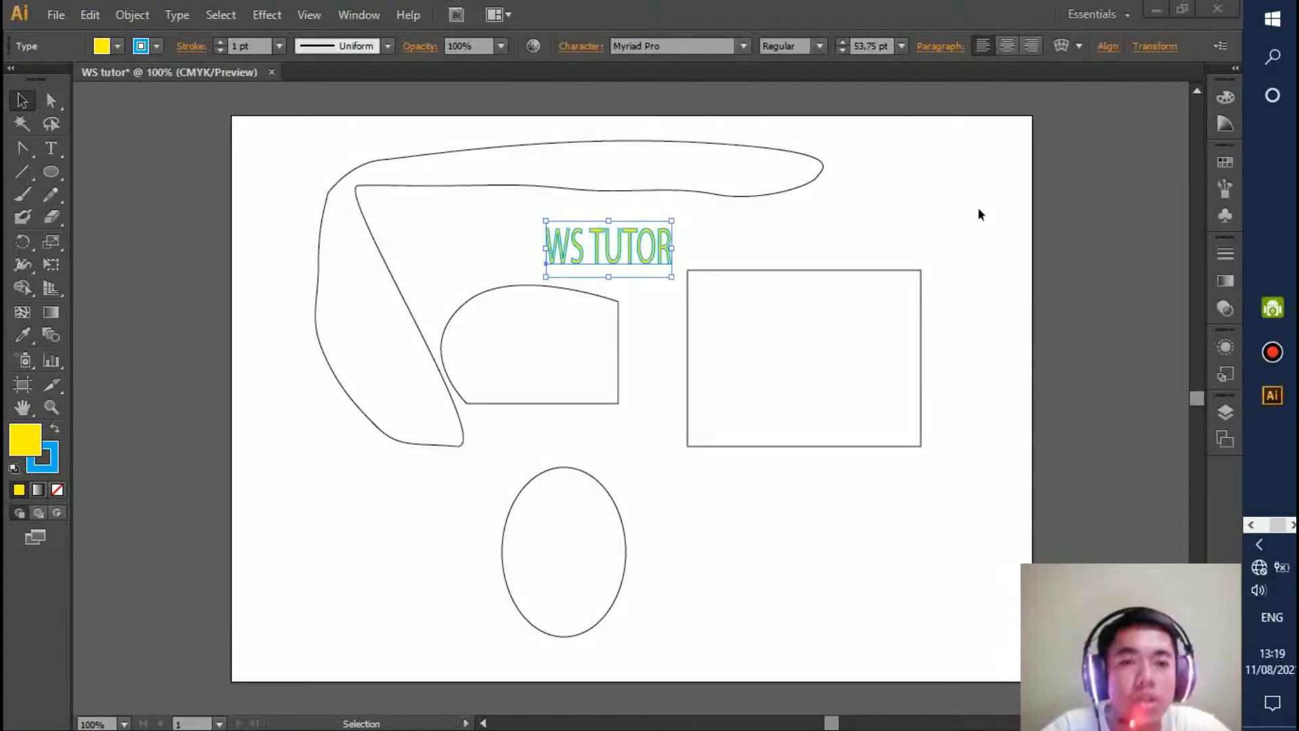
click(672, 279)
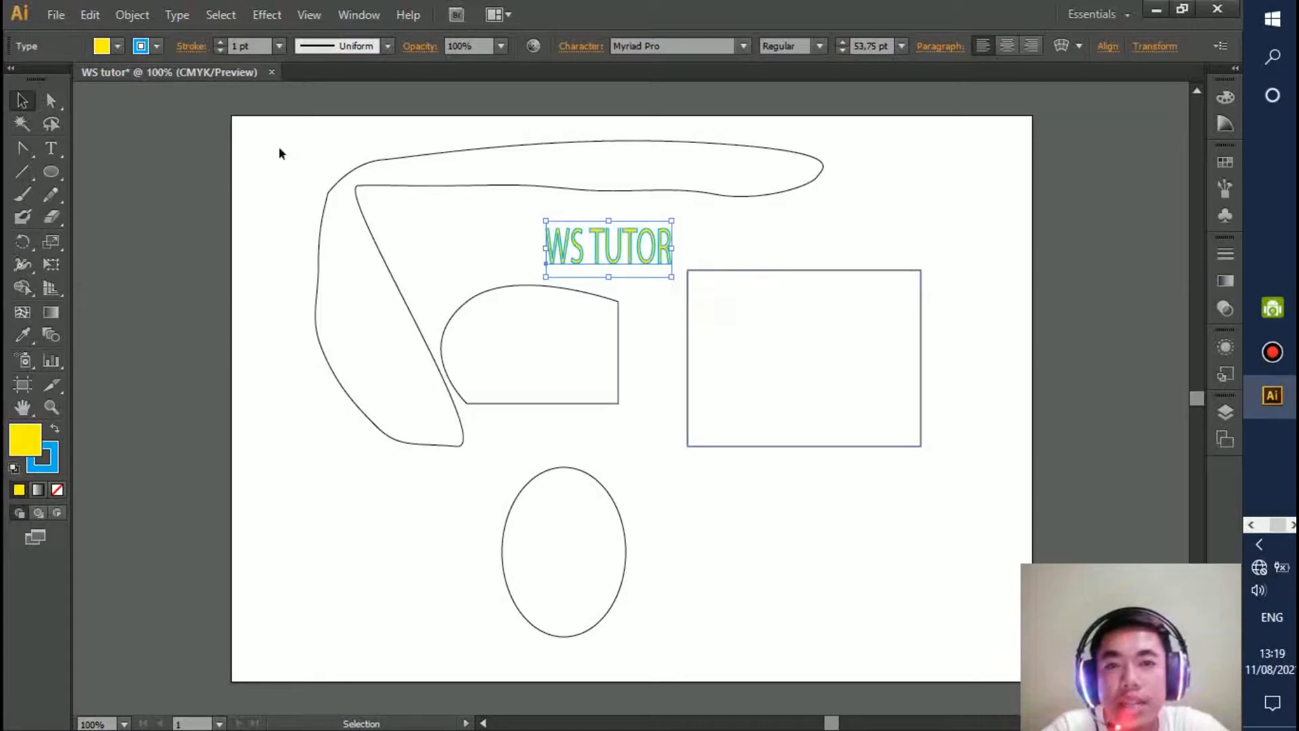
click(115, 47)
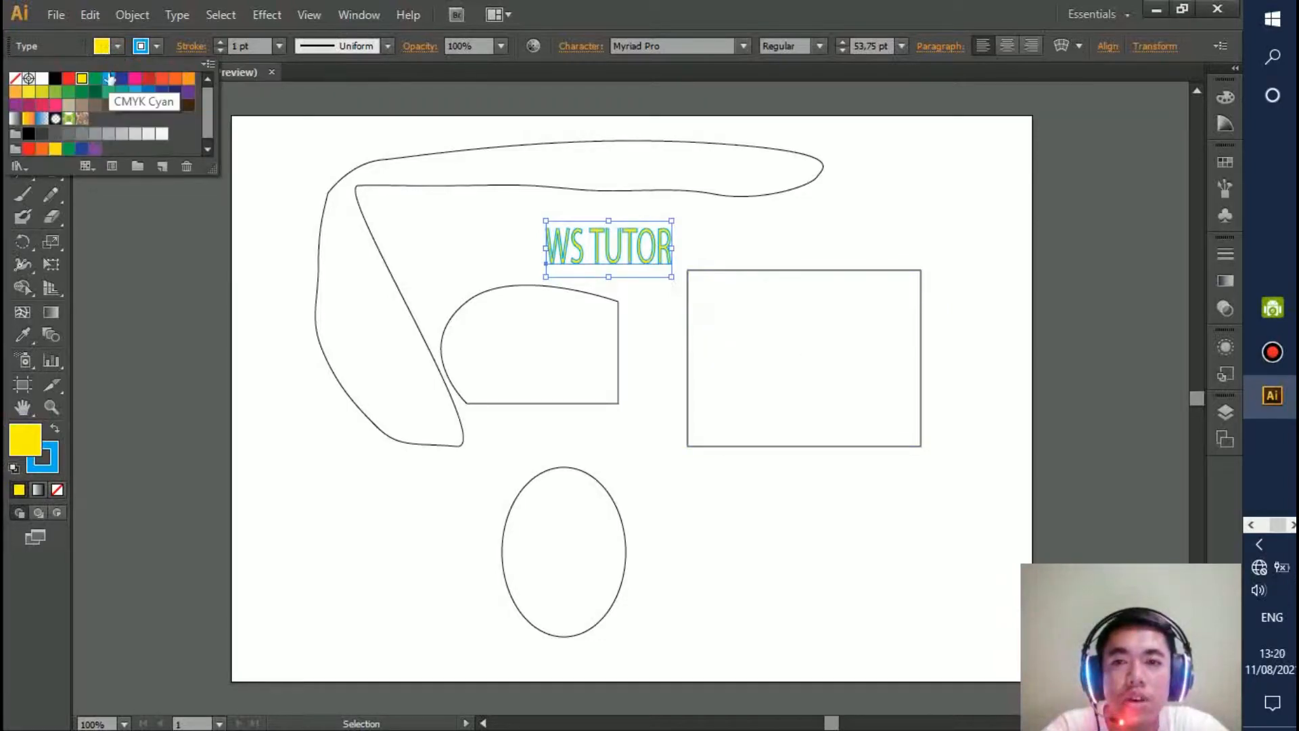
click(157, 53)
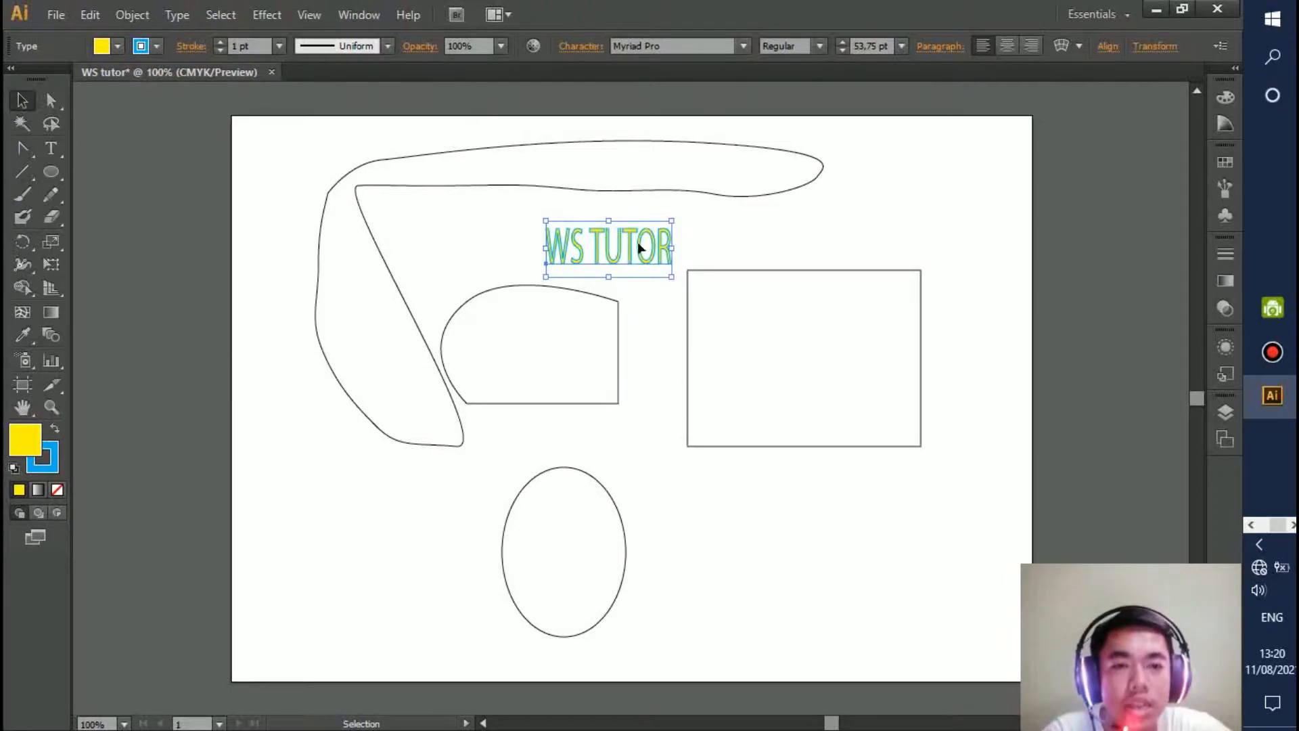
Enlarge the WS TUTOR text to about 250.62 pt and change its stroke colour to red.
drag(671, 276, 931, 479)
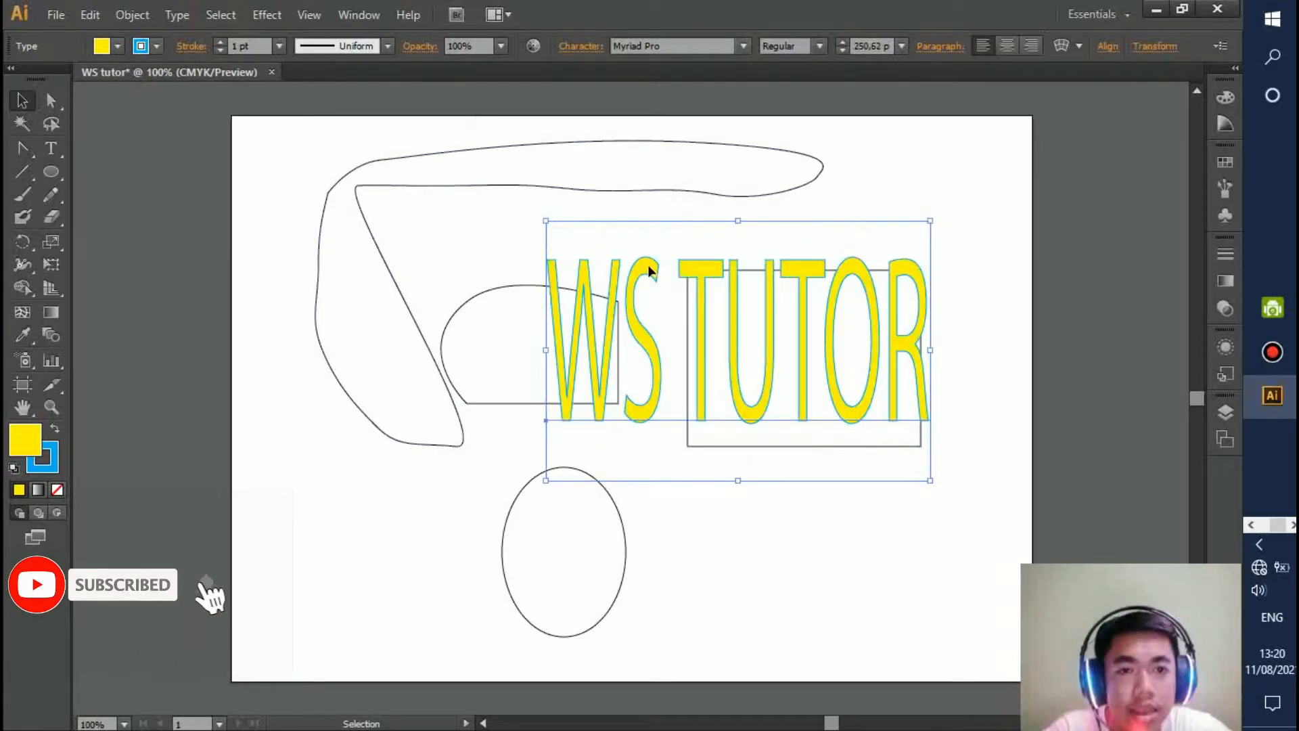
click(157, 46)
click(149, 78)
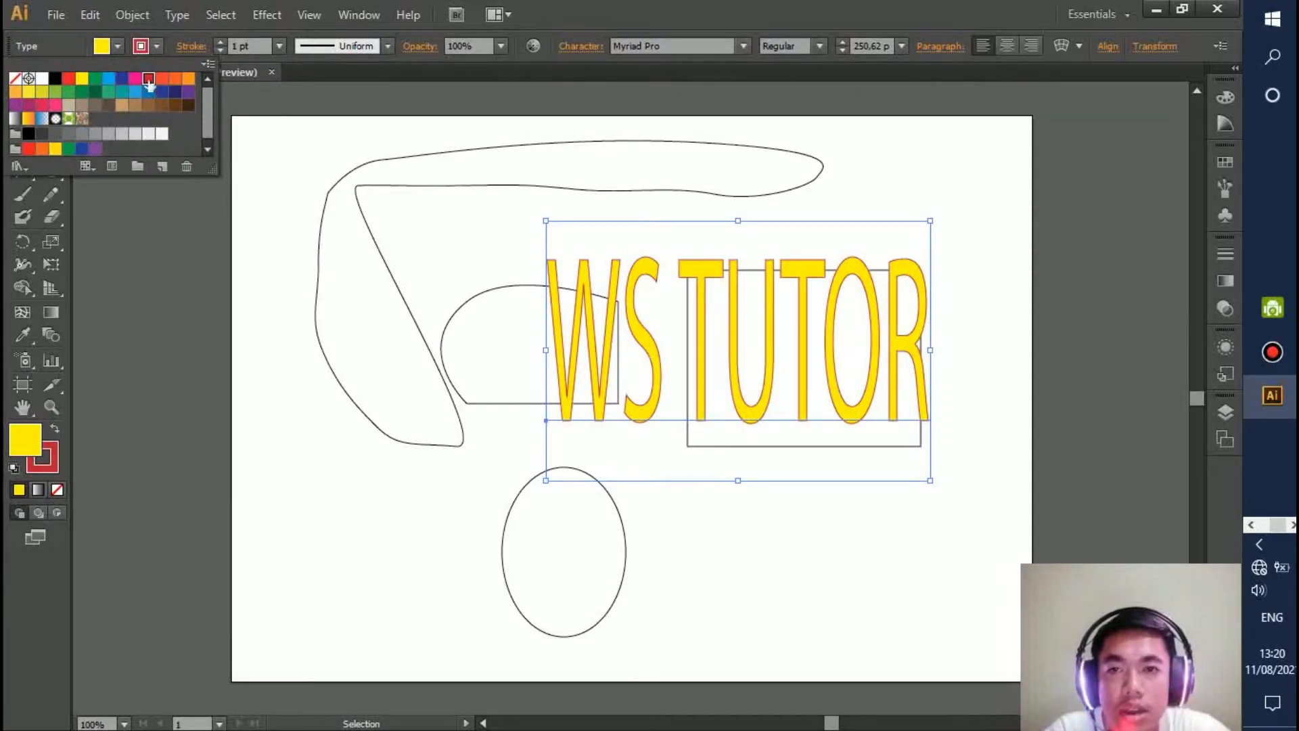
click(173, 253)
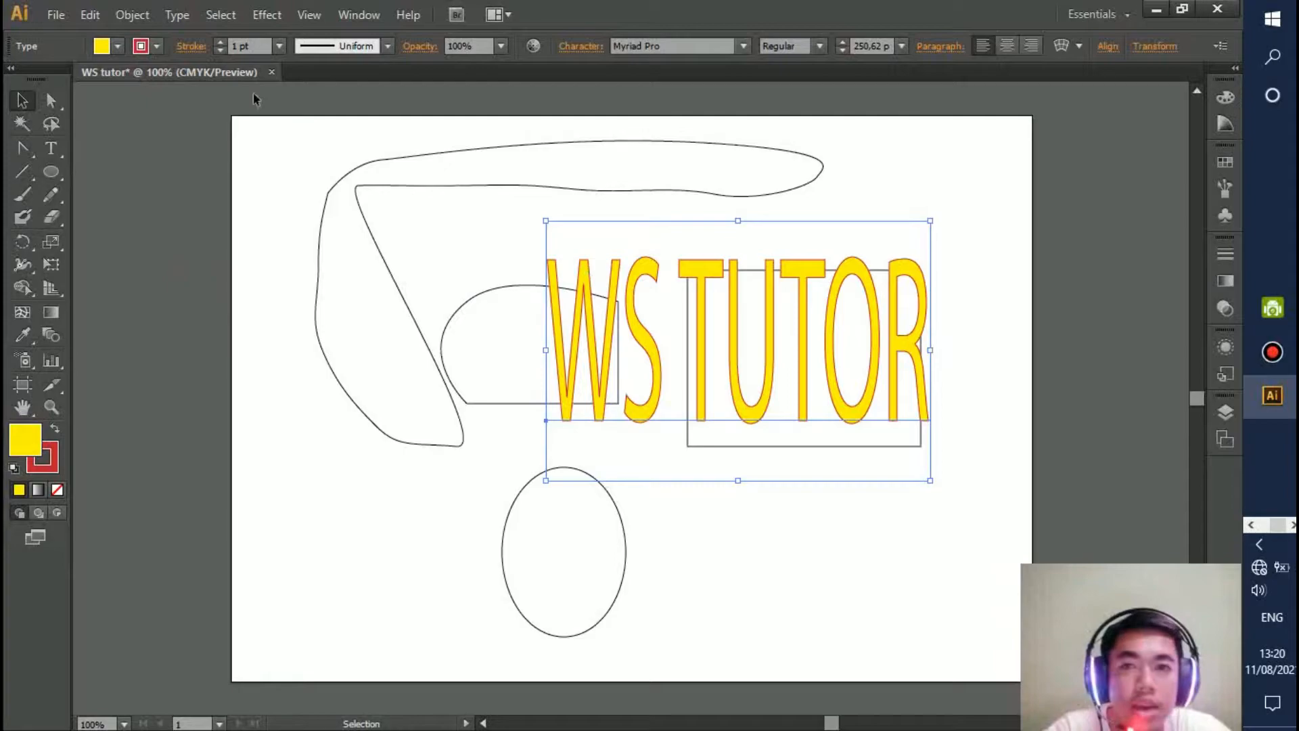
Try thicker and thinner outlines on the WS TUTOR text, ending with a stroke weight of 4 pt.
click(221, 44)
click(221, 43)
click(220, 43)
click(221, 44)
click(221, 44)
click(221, 50)
click(221, 50)
click(221, 50)
click(221, 50)
click(220, 50)
click(221, 50)
click(220, 50)
click(221, 50)
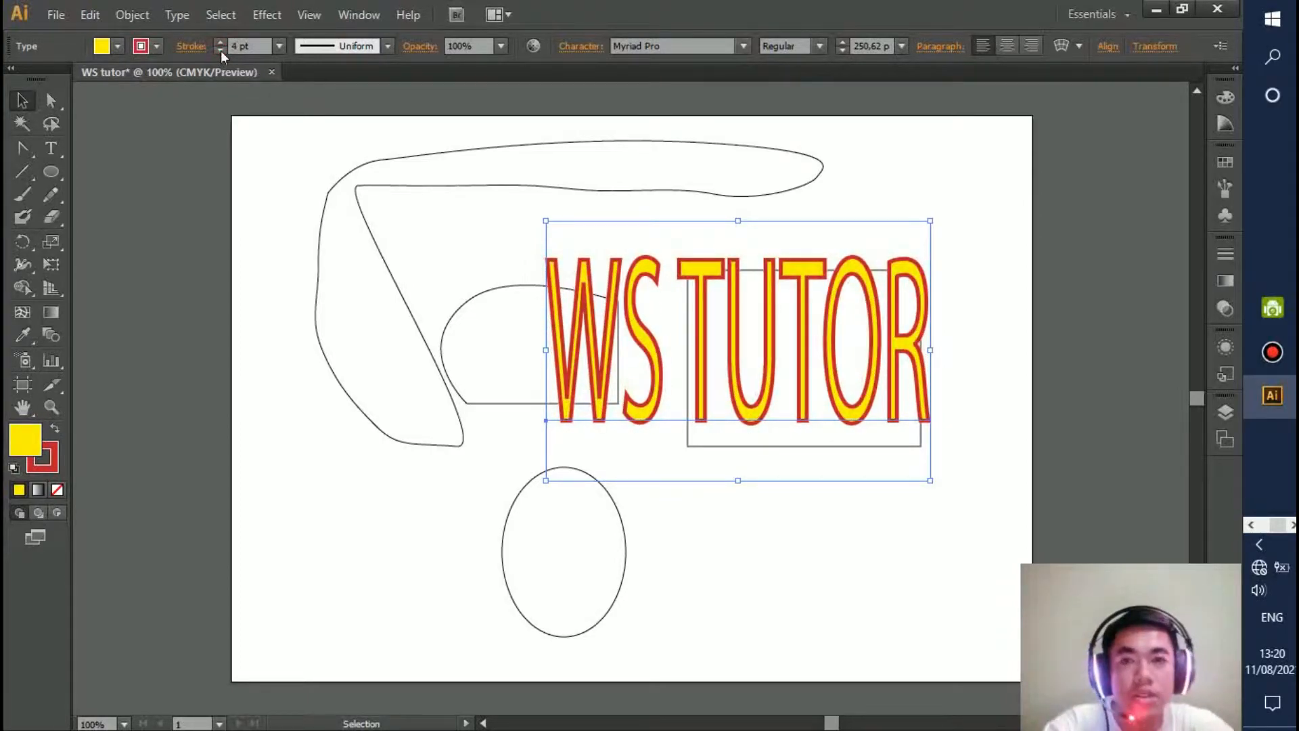
Try to apply a tapered variable width profile to the WS TUTOR text's stroke.
click(387, 46)
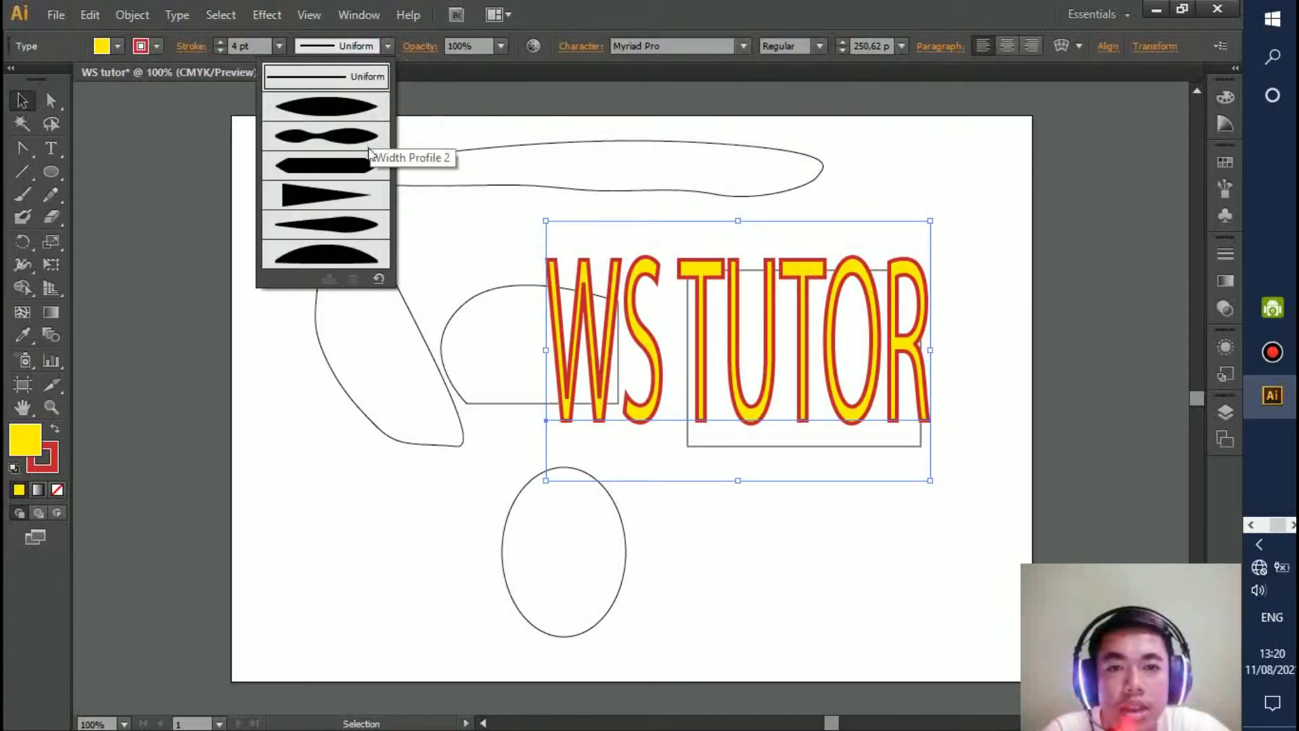
click(369, 149)
click(387, 46)
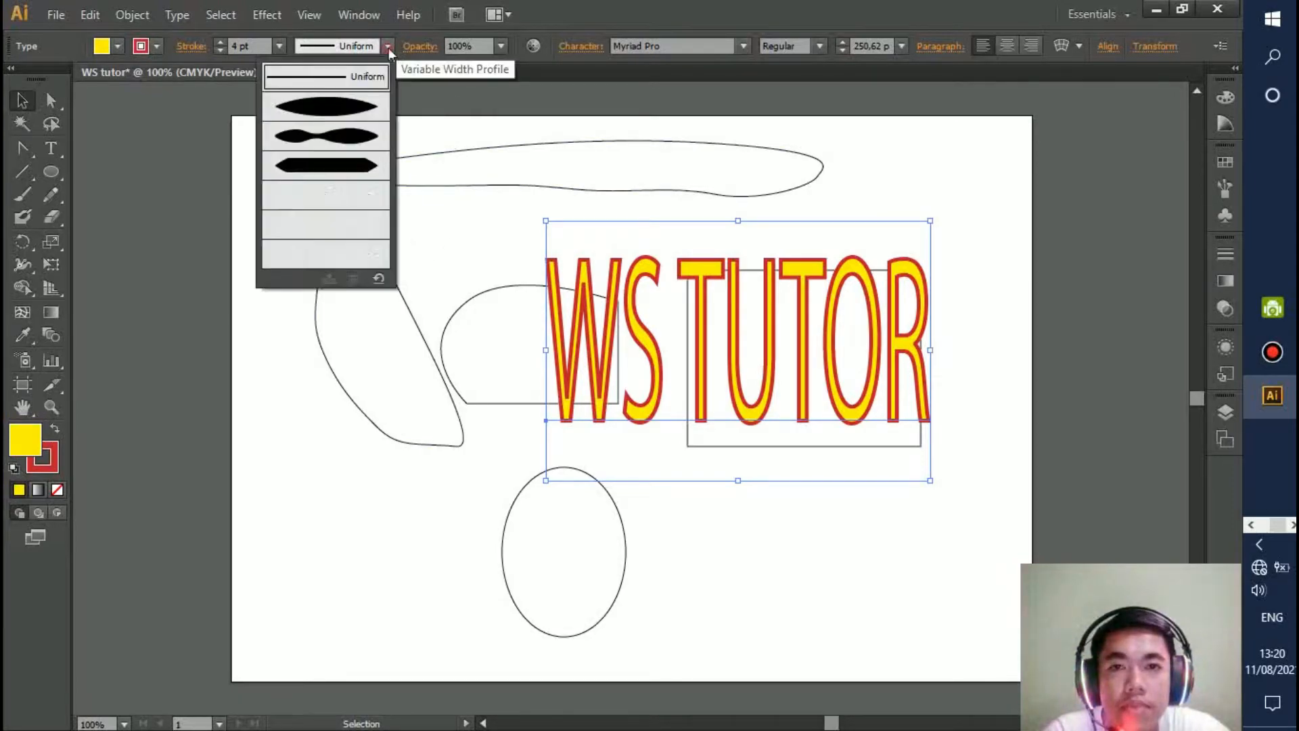
click(349, 108)
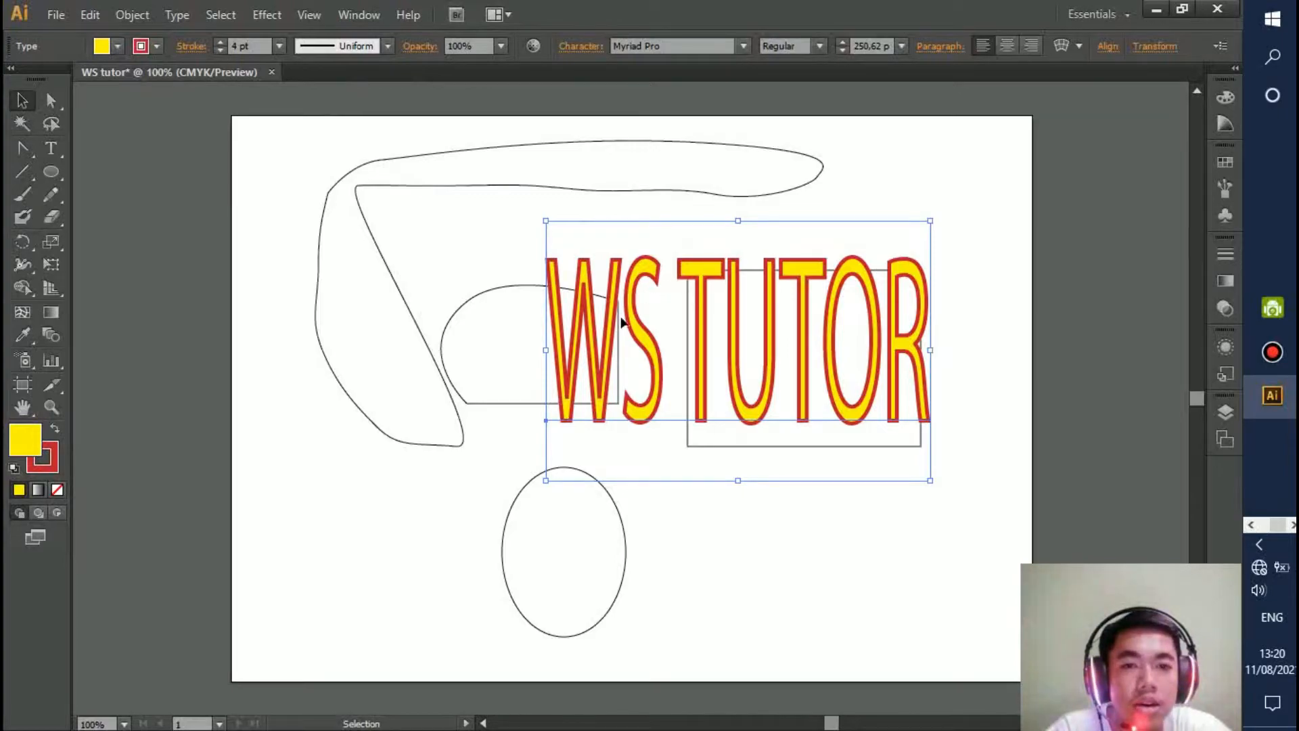
Resize the WS TUTOR text to about 221.18 pt with wider proportions, and try the MS Reference Specialty font on it.
drag(546, 481, 352, 449)
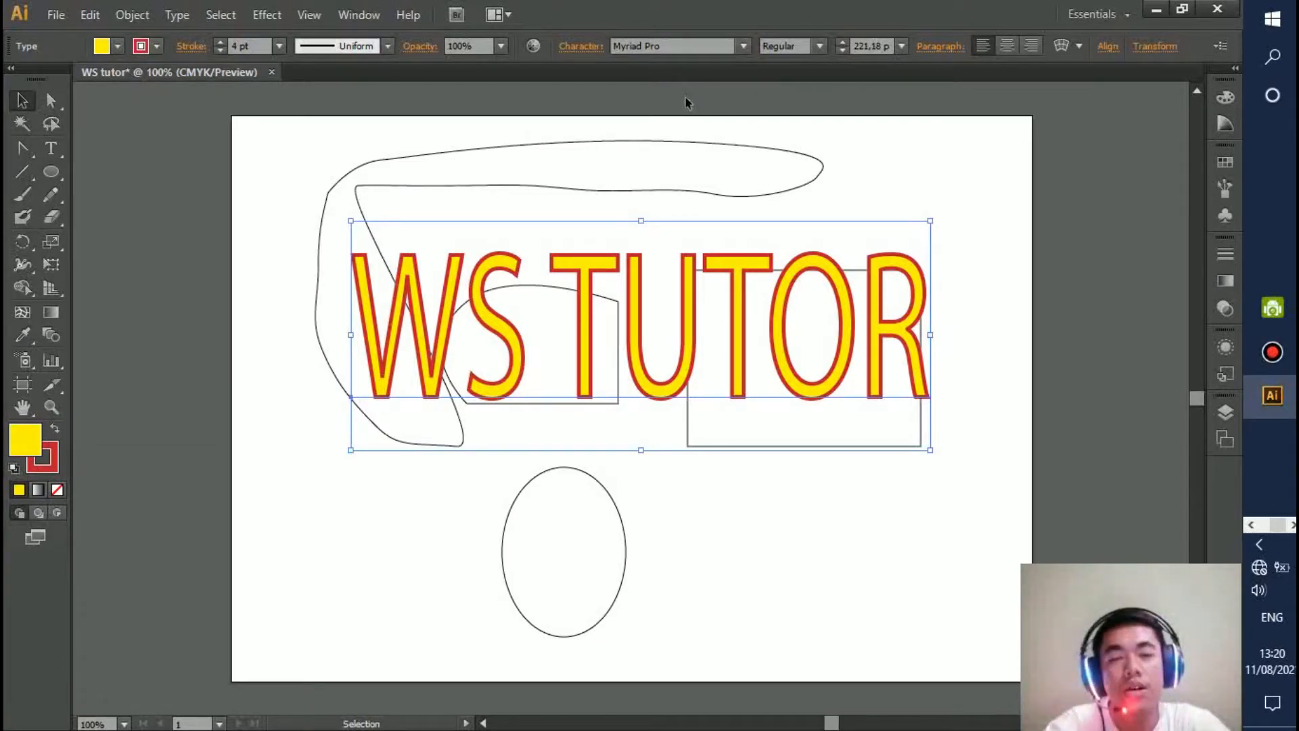
click(747, 49)
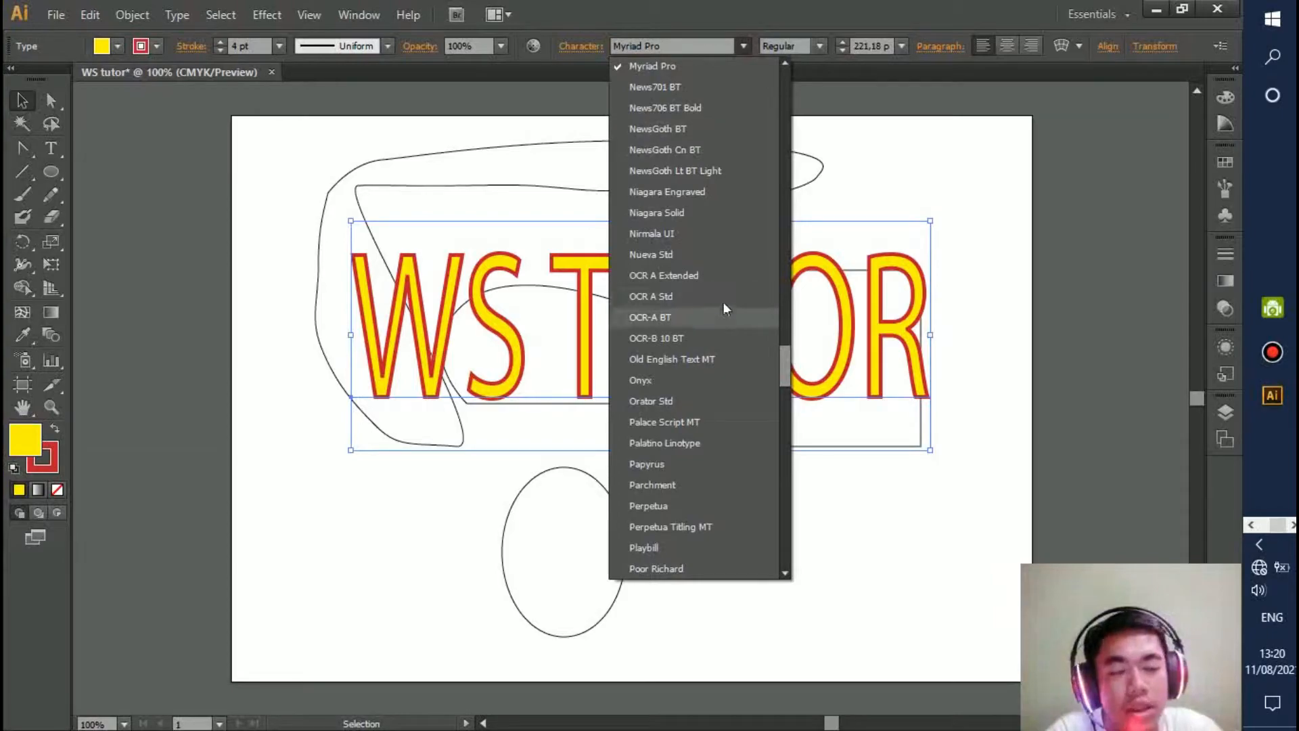
scroll(724, 309, down, 5)
scroll(724, 309, down, 15)
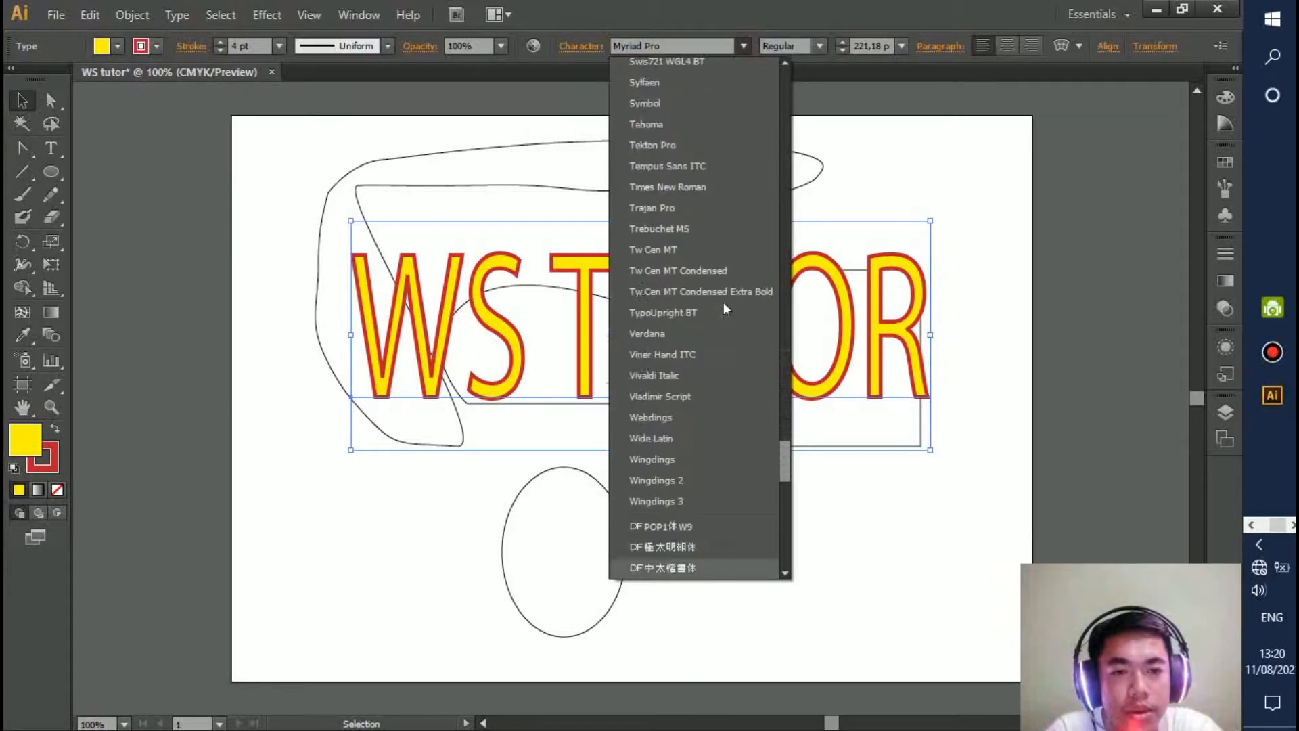
scroll(724, 308, up, 20)
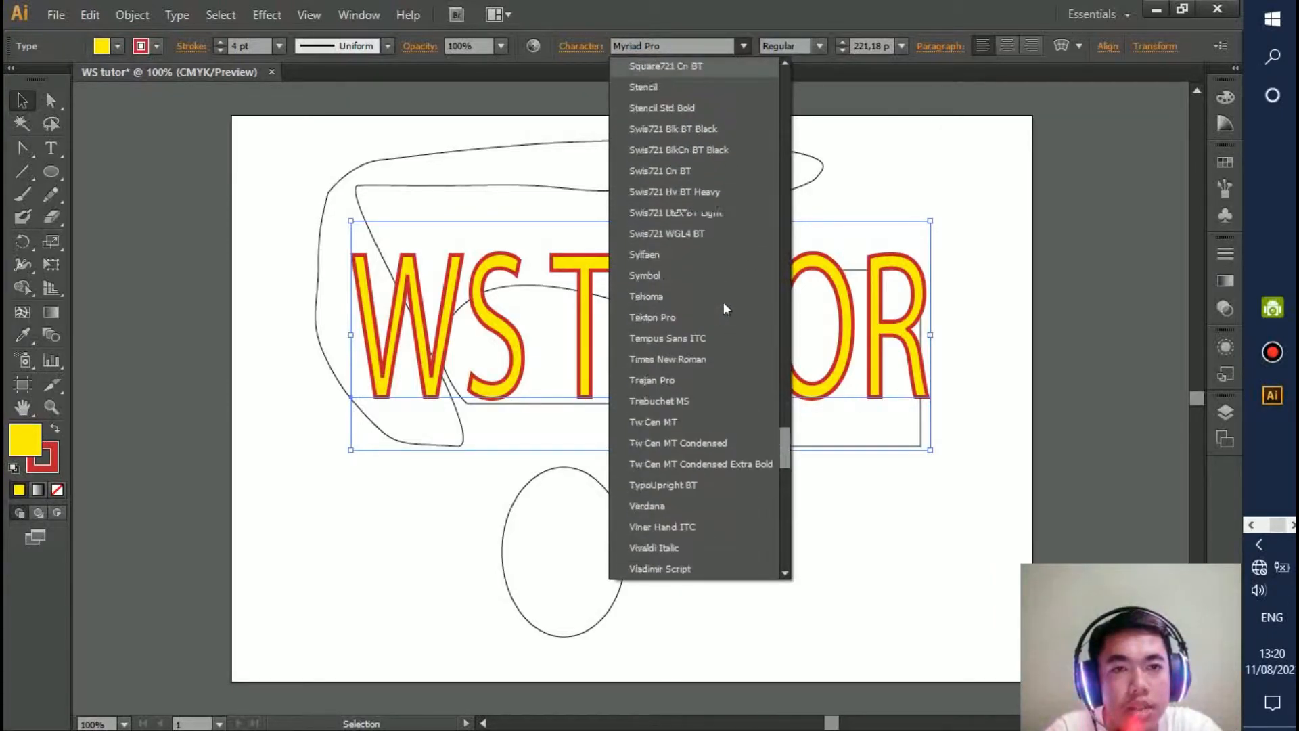
scroll(724, 304, up, 10)
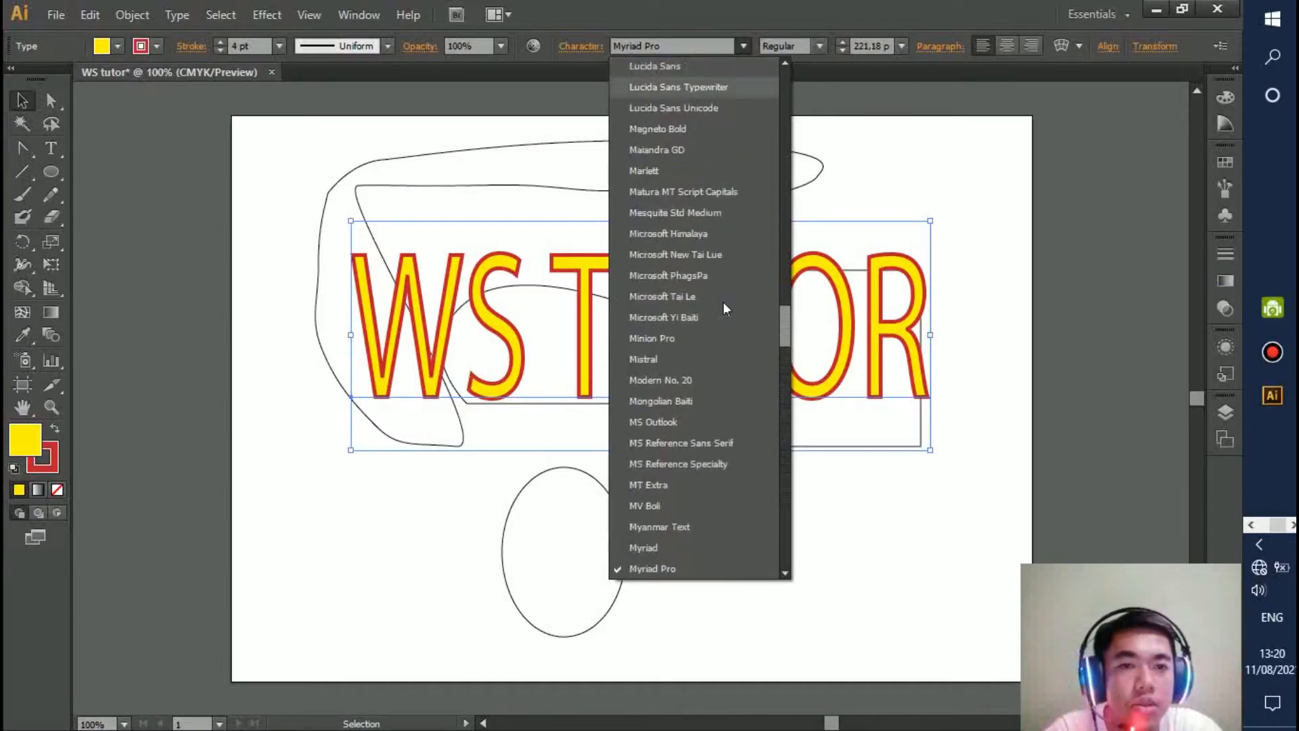
key(Return)
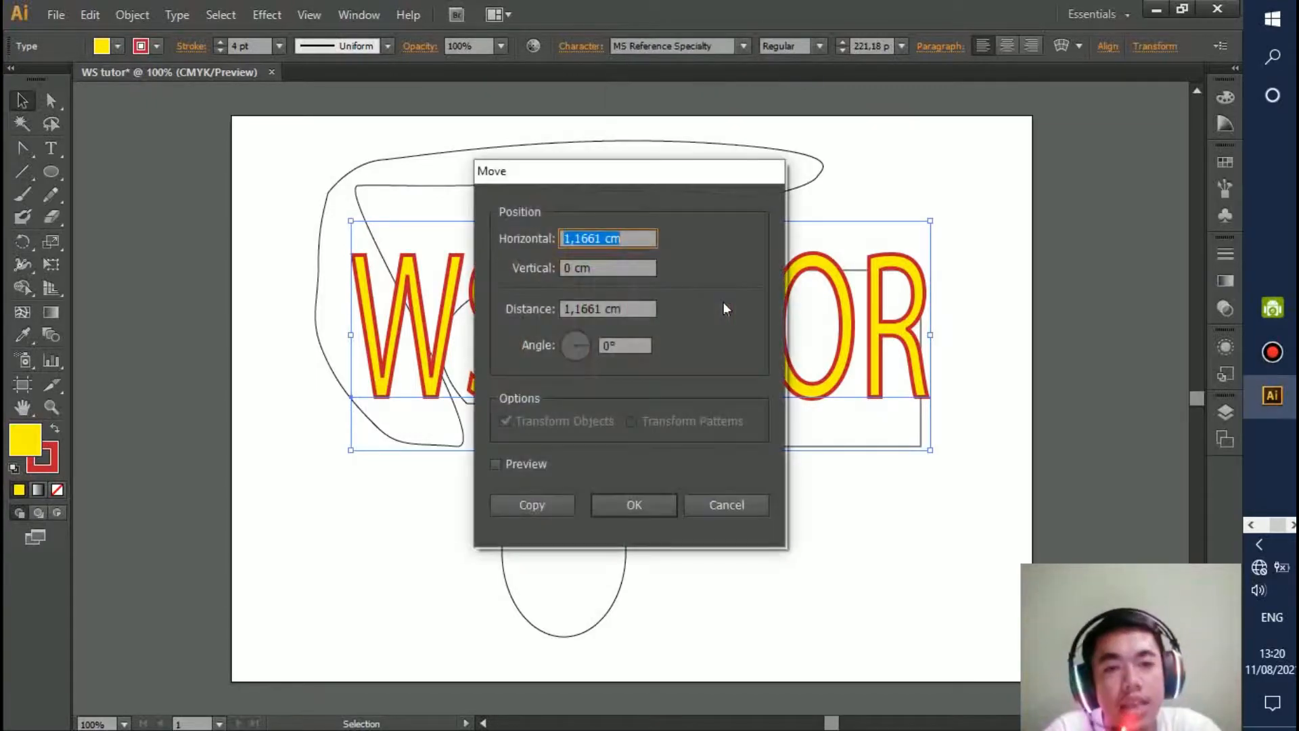
click(726, 505)
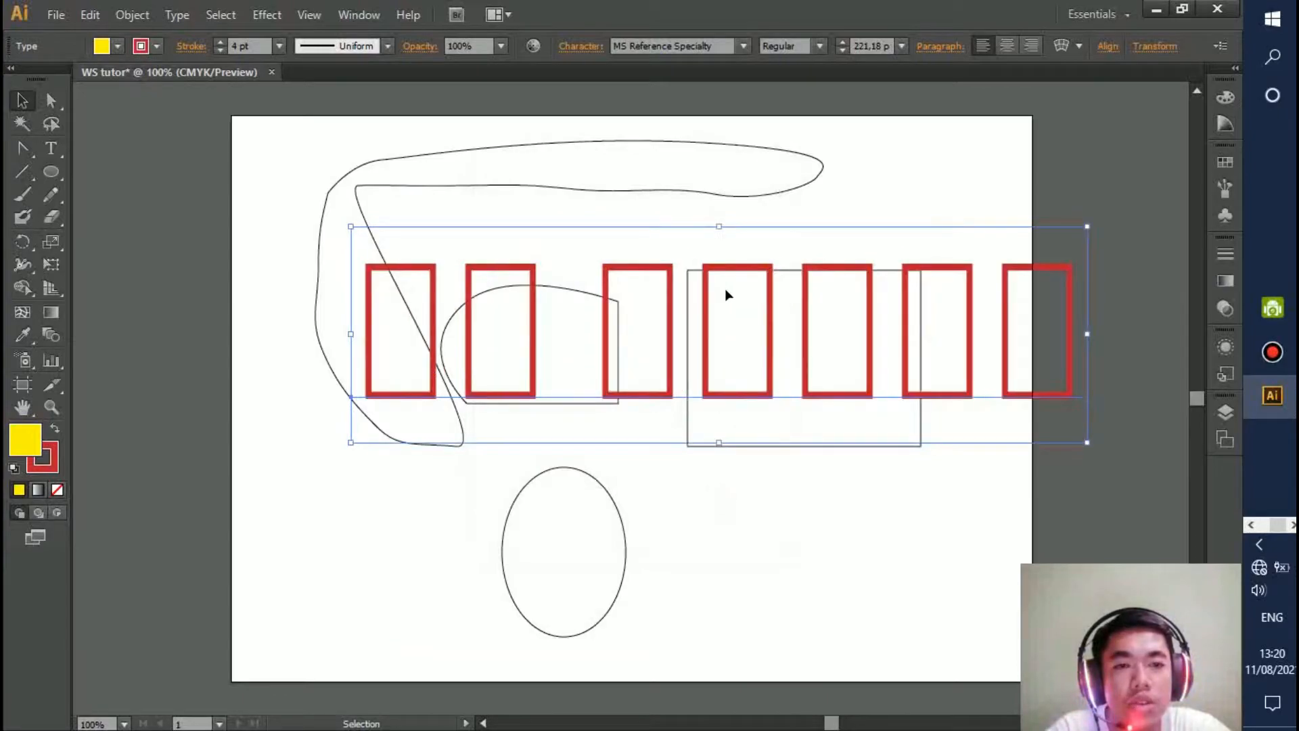
Set the WS TUTOR text's font to OCR-B 10 BT and check which font styles it offers.
click(740, 51)
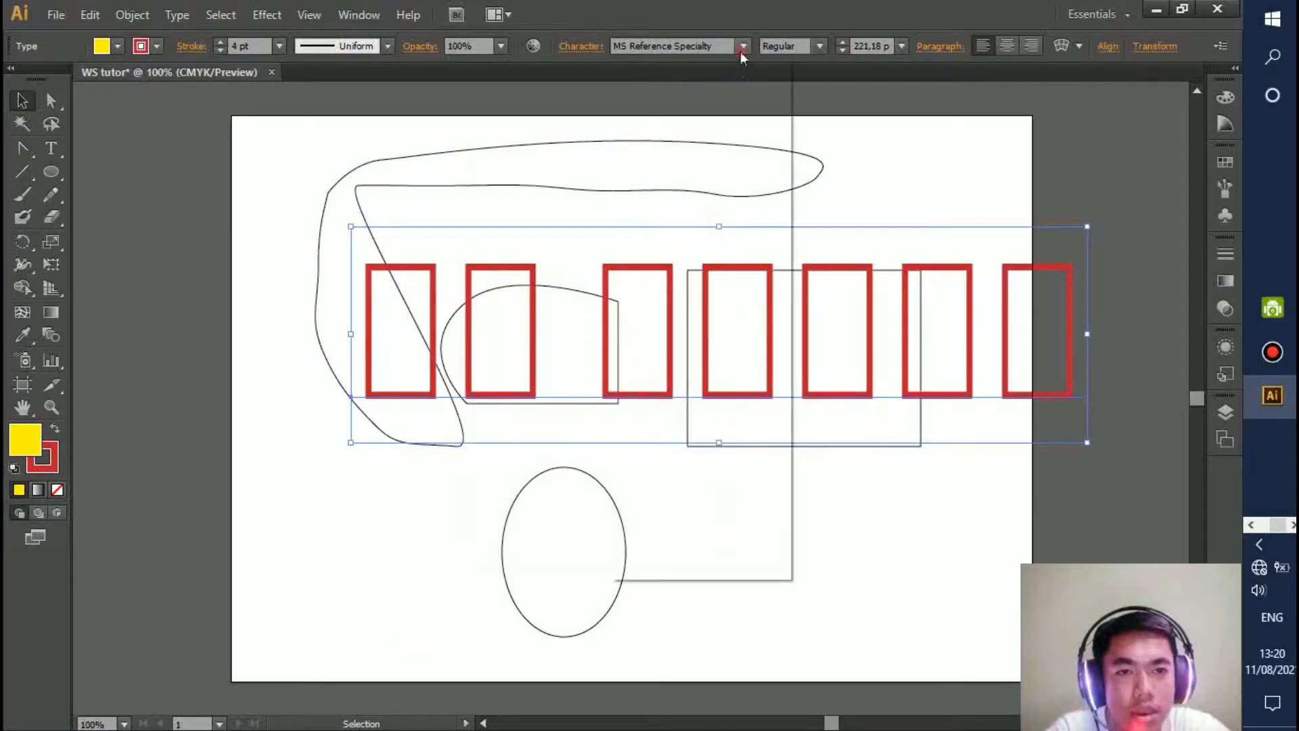
click(655, 440)
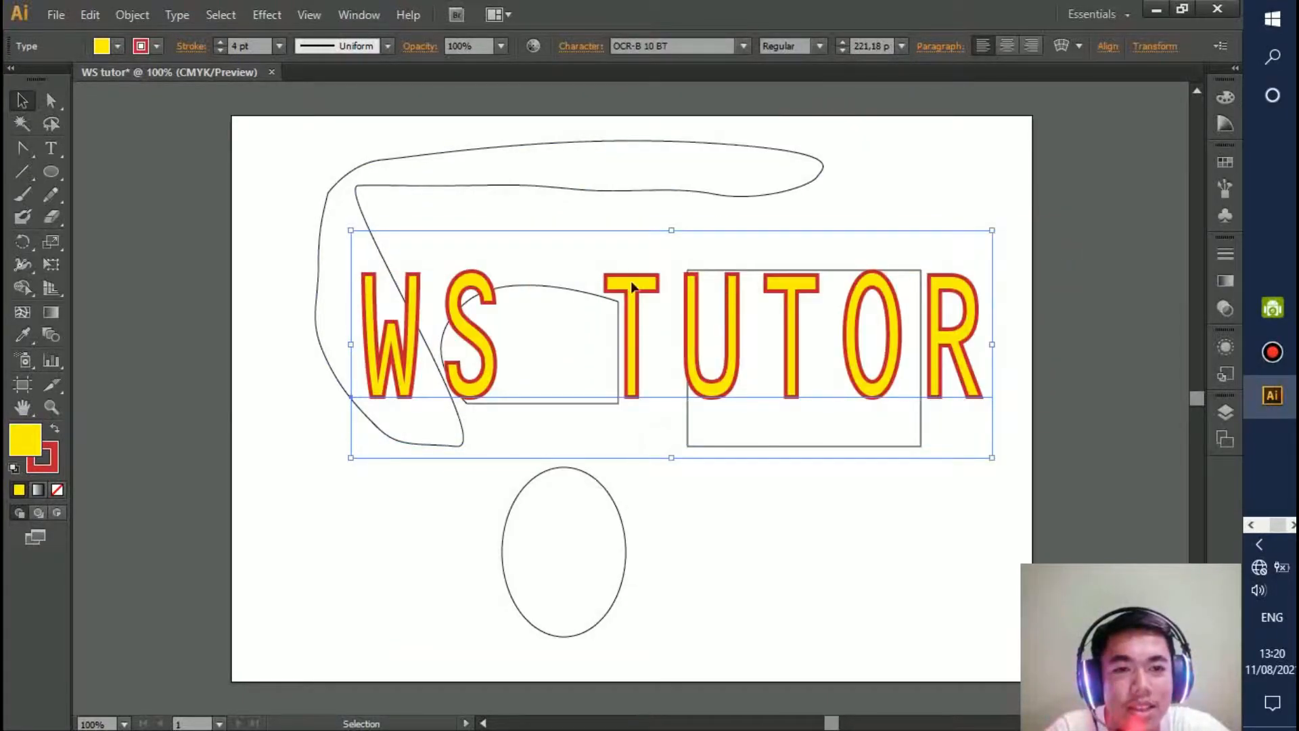
click(820, 45)
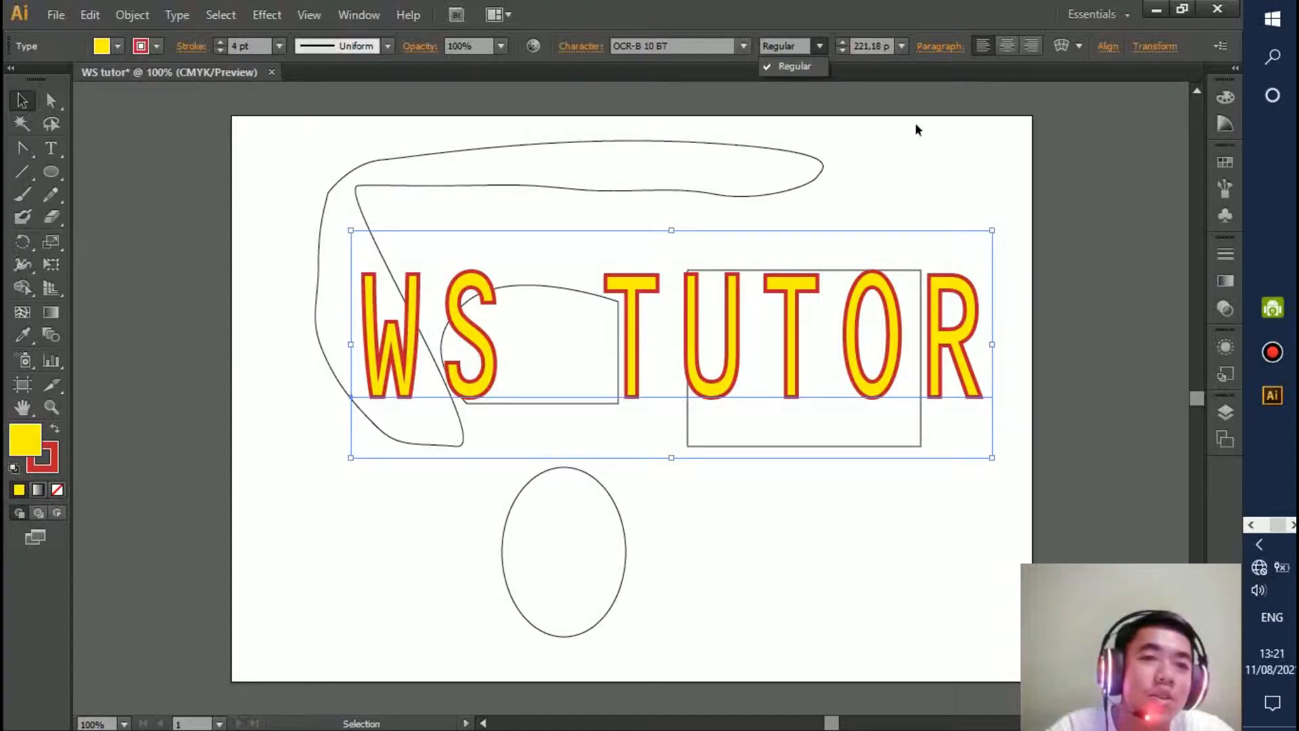
Try preset font sizes of 21 pt and 72 pt on the WS TUTOR text, then scale it up to about 268.2 pt.
click(901, 46)
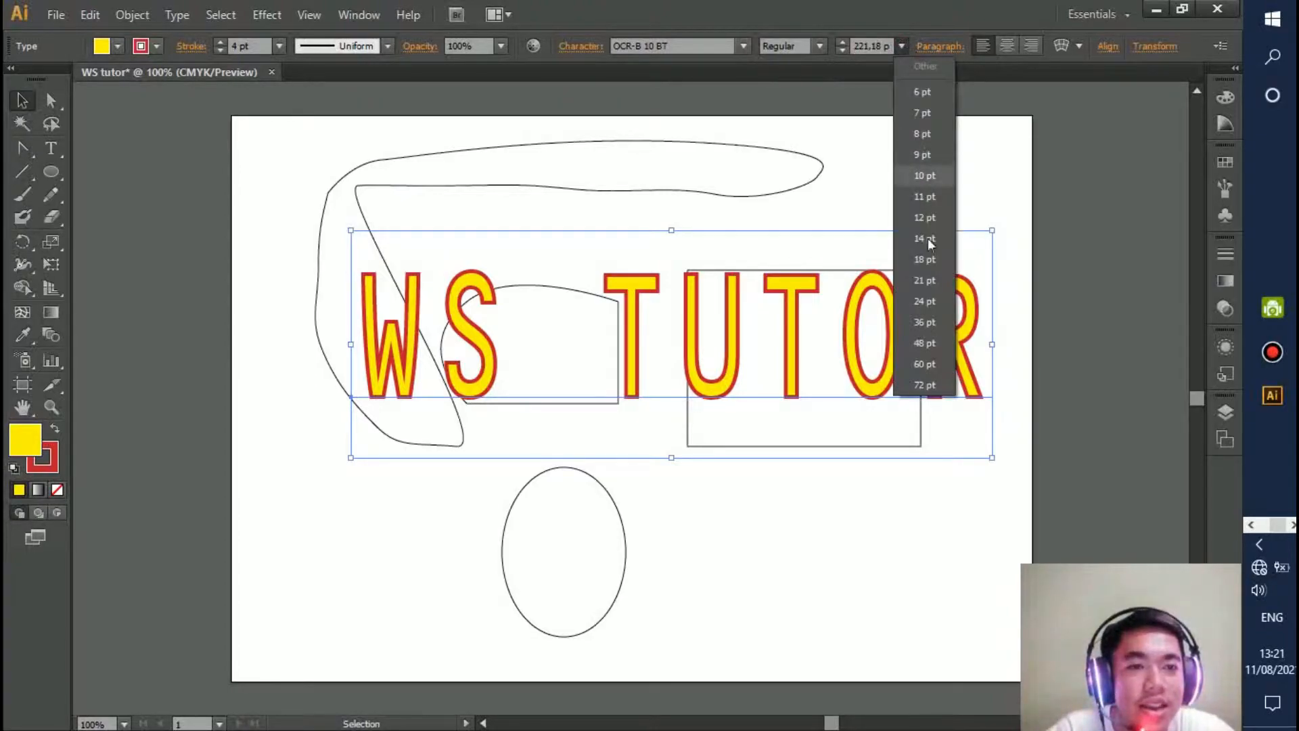
click(925, 280)
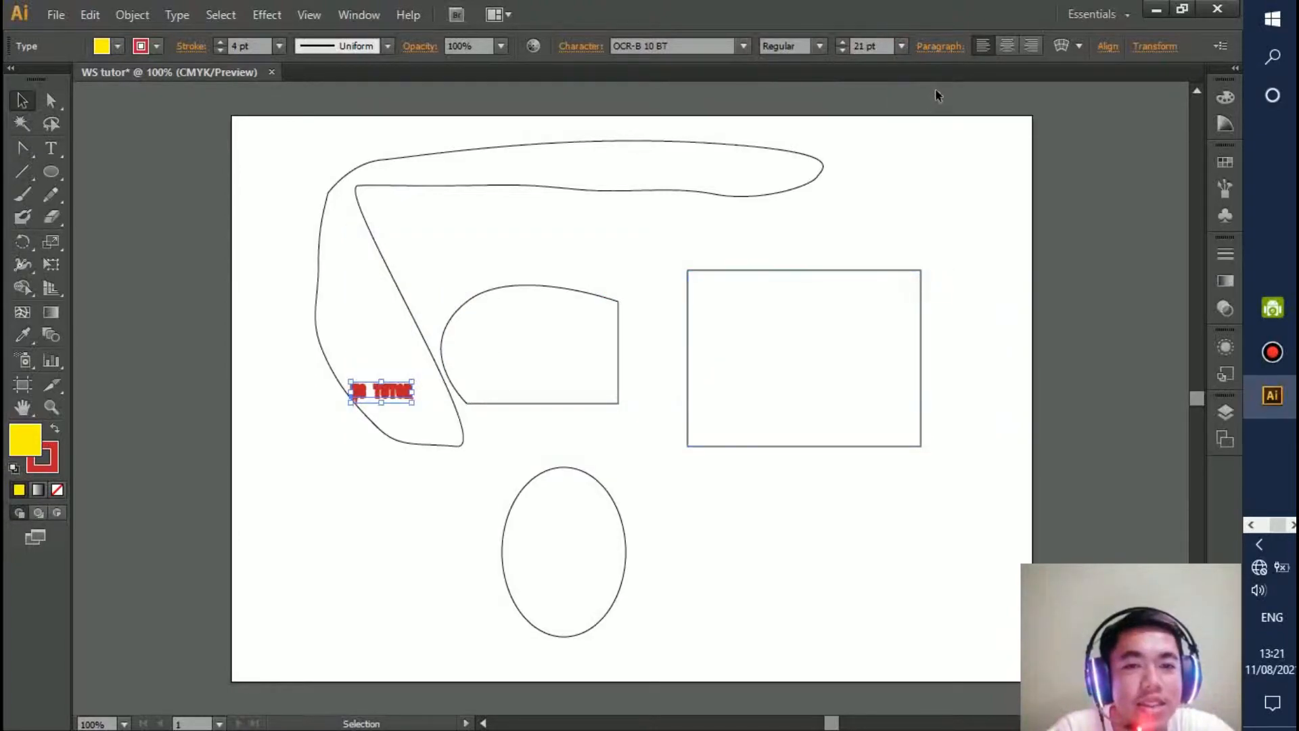
click(902, 48)
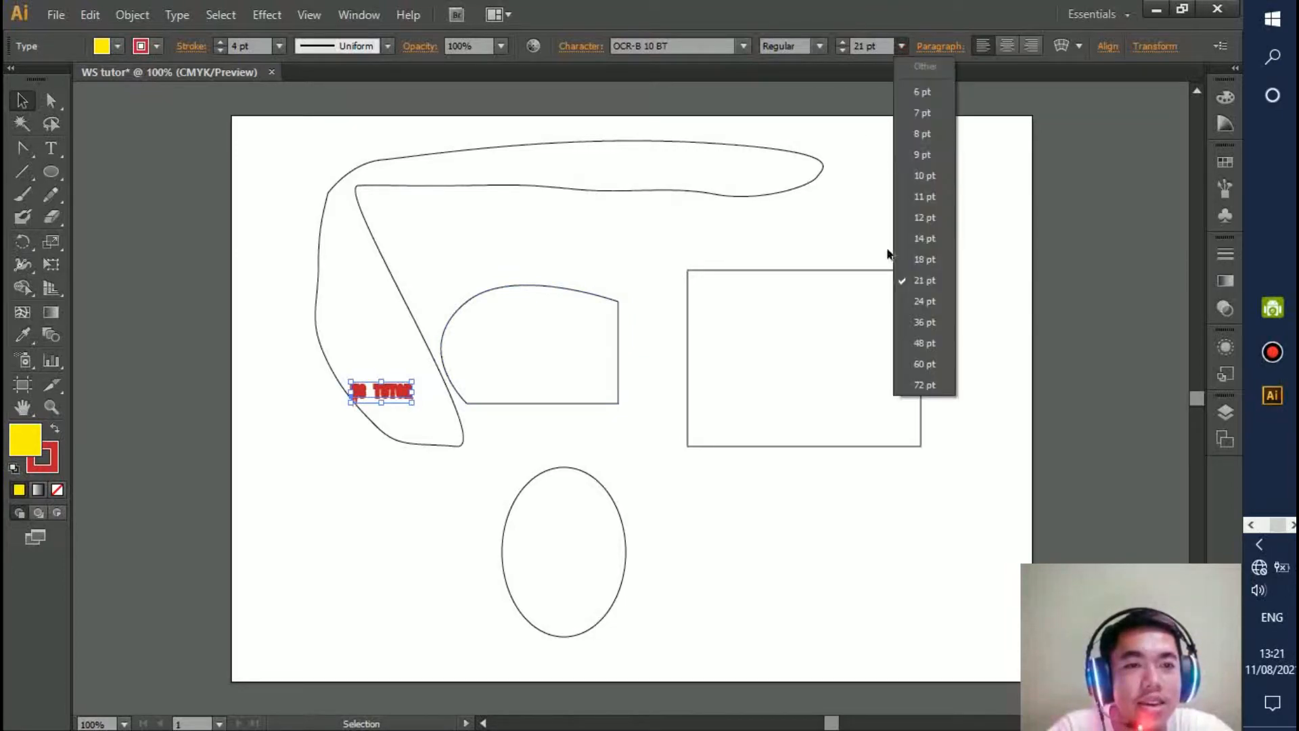
click(924, 385)
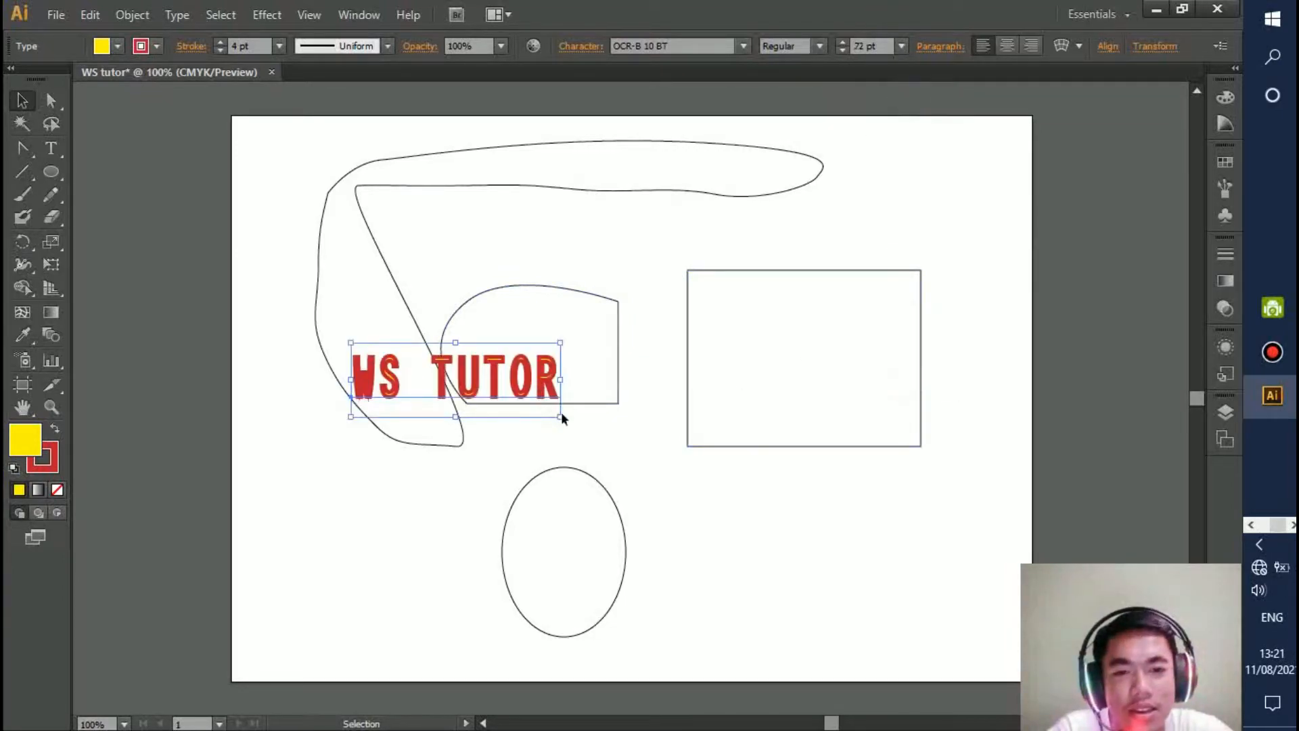
drag(561, 416, 898, 618)
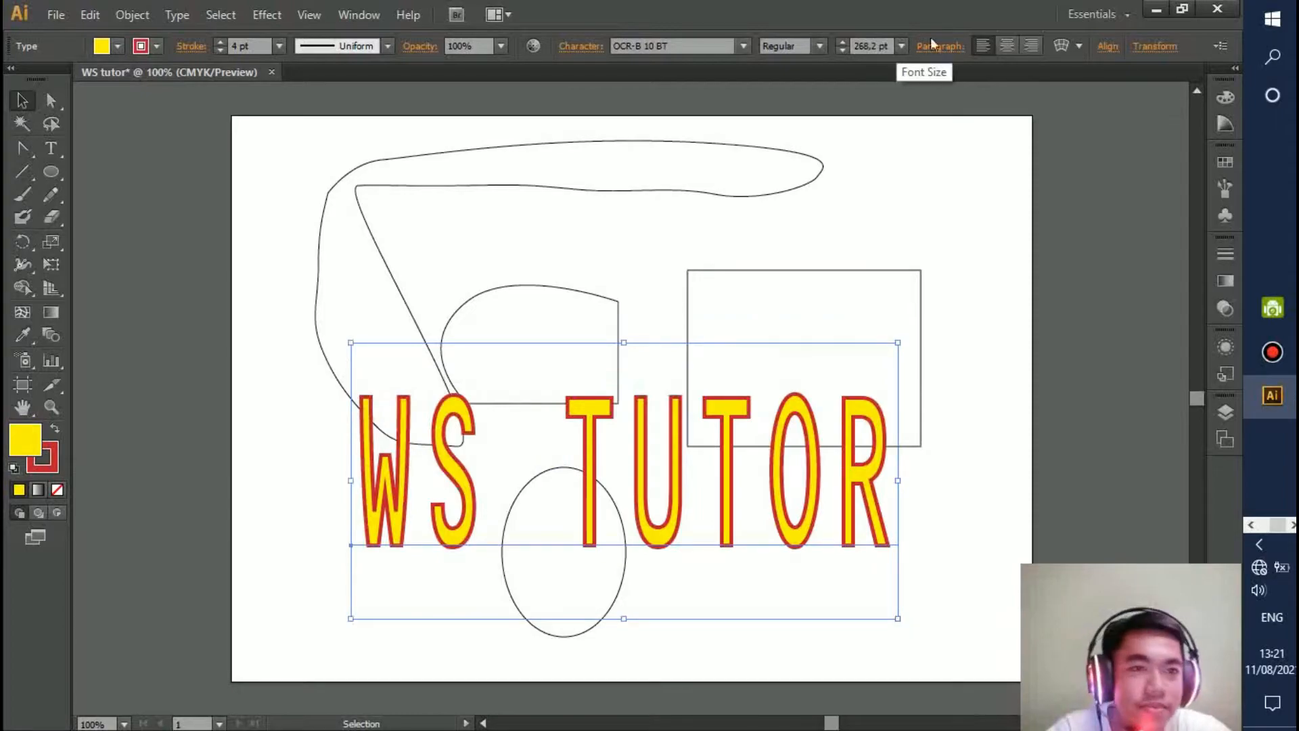
Try centre and right paragraph alignment on the WS TUTOR text, then restore left alignment.
click(1025, 46)
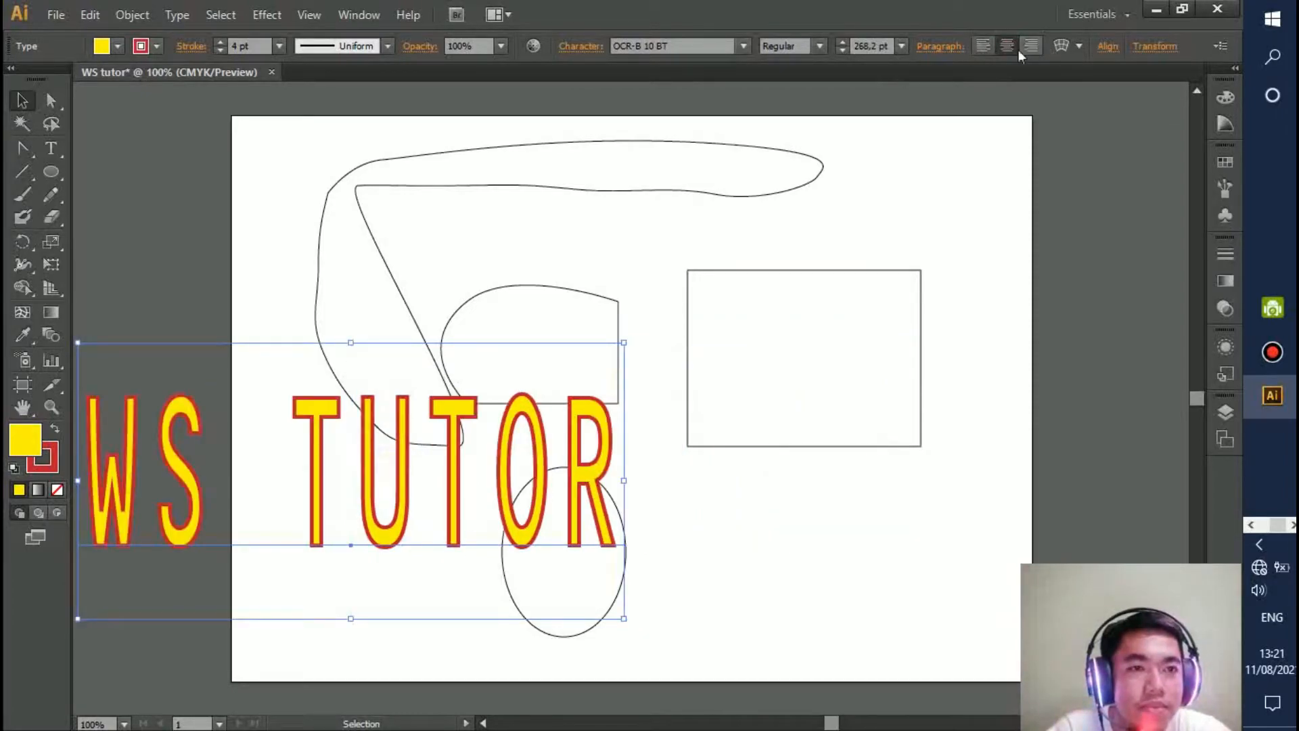
click(1027, 46)
click(984, 46)
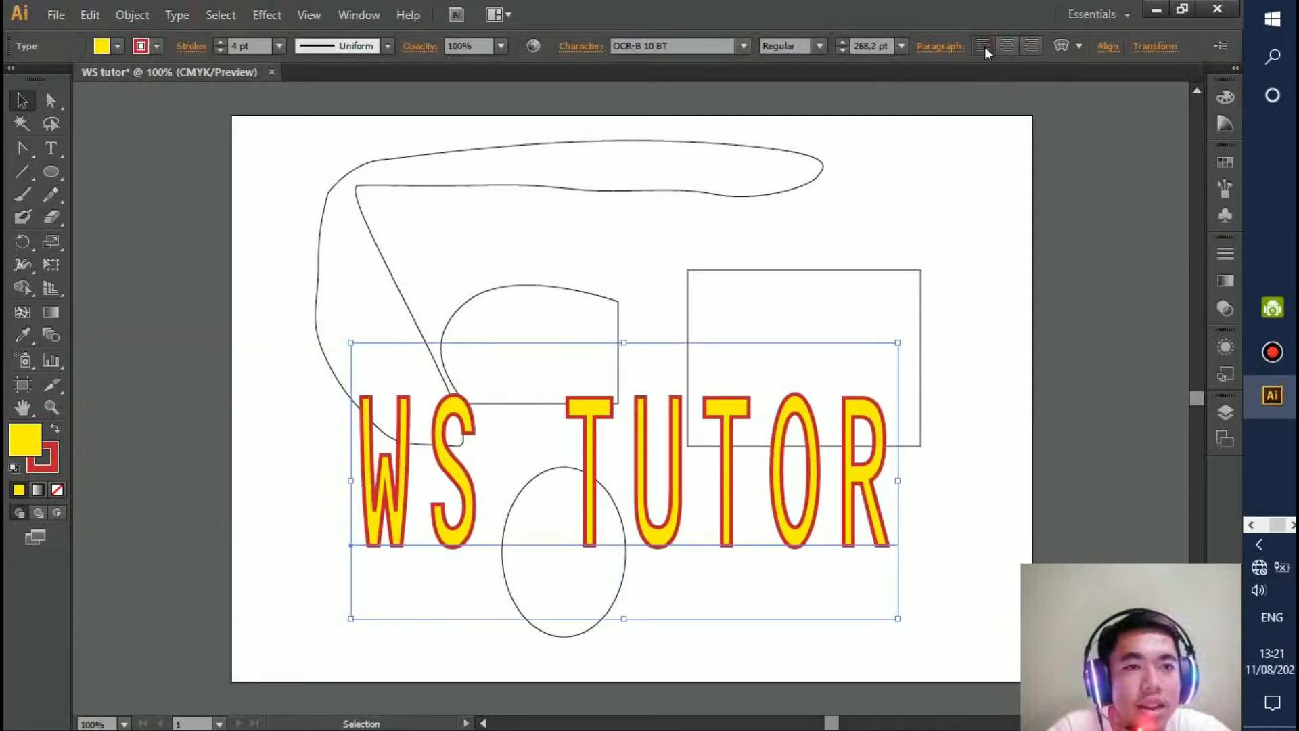
View the envelope distortion options for the WS TUTOR text, then deselect the text.
click(1080, 47)
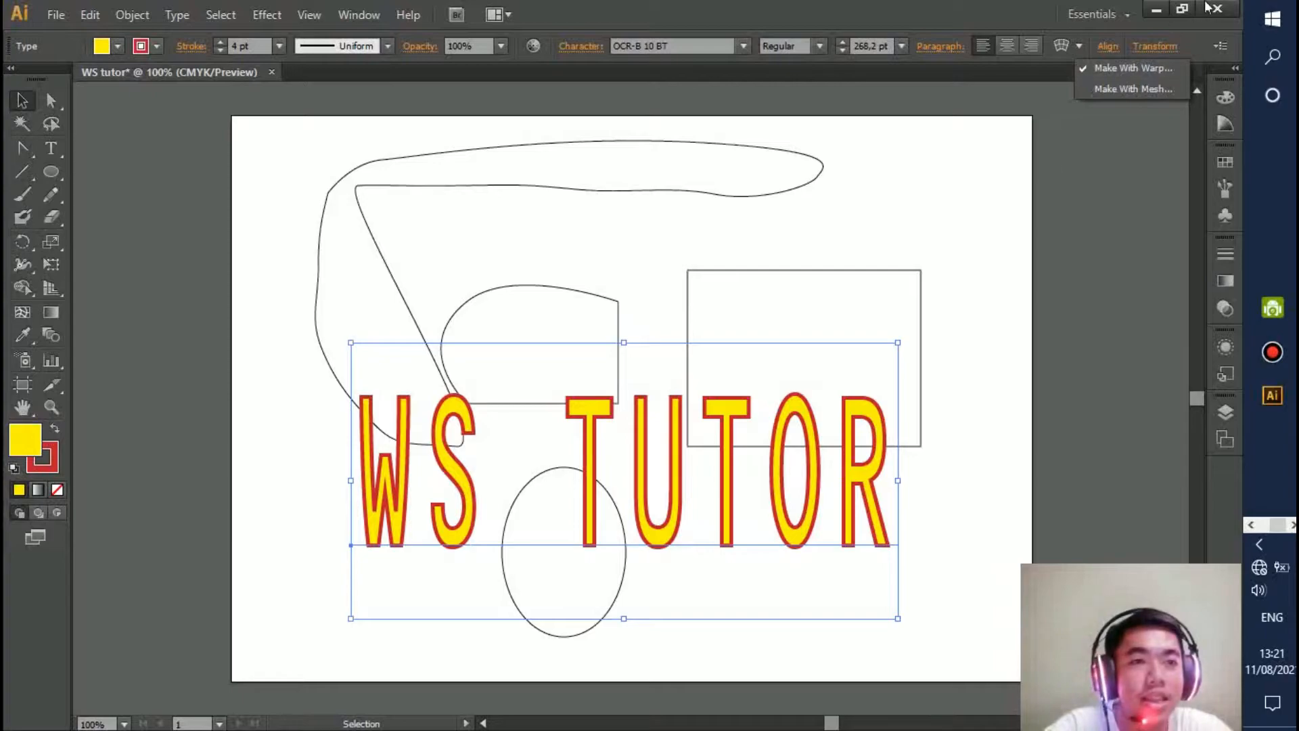
click(503, 269)
click(502, 270)
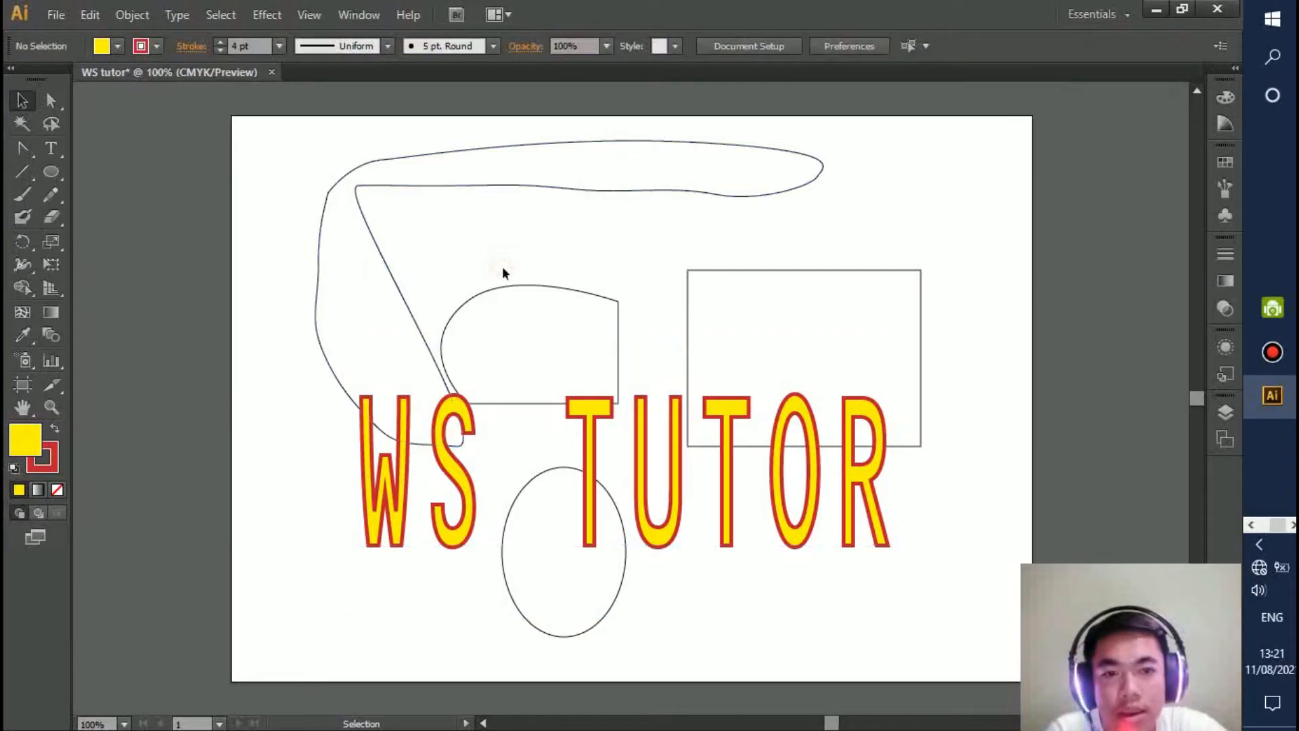
Select the WS TUTOR text and stretch it horizontally past the rectangle's right edge, keeping its height.
click(624, 449)
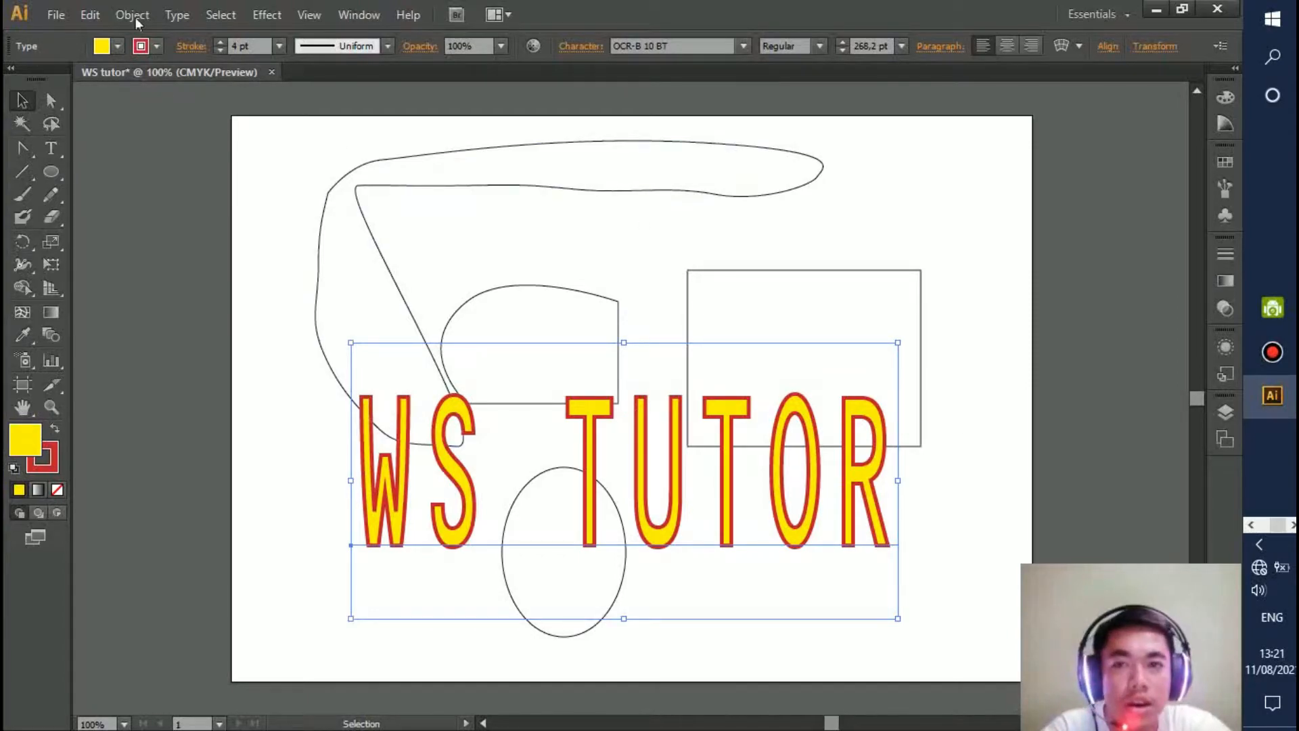
click(125, 45)
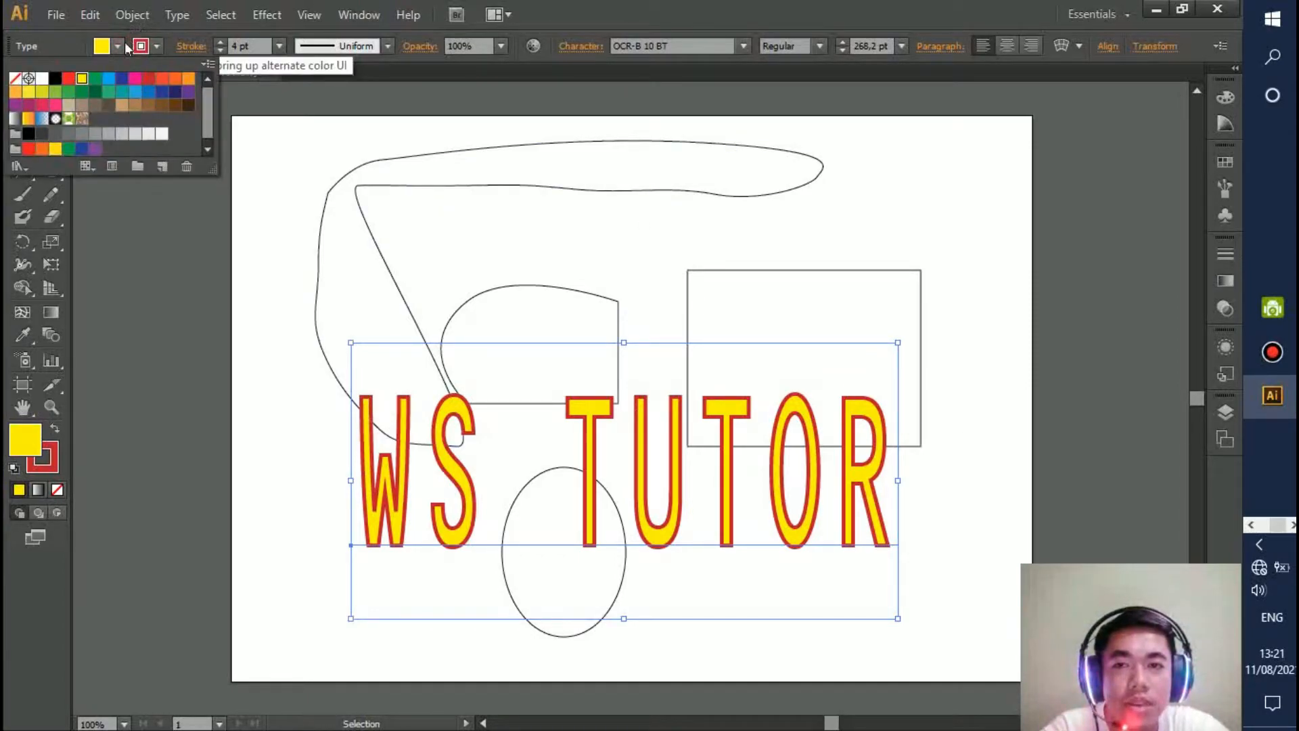
drag(899, 480, 965, 477)
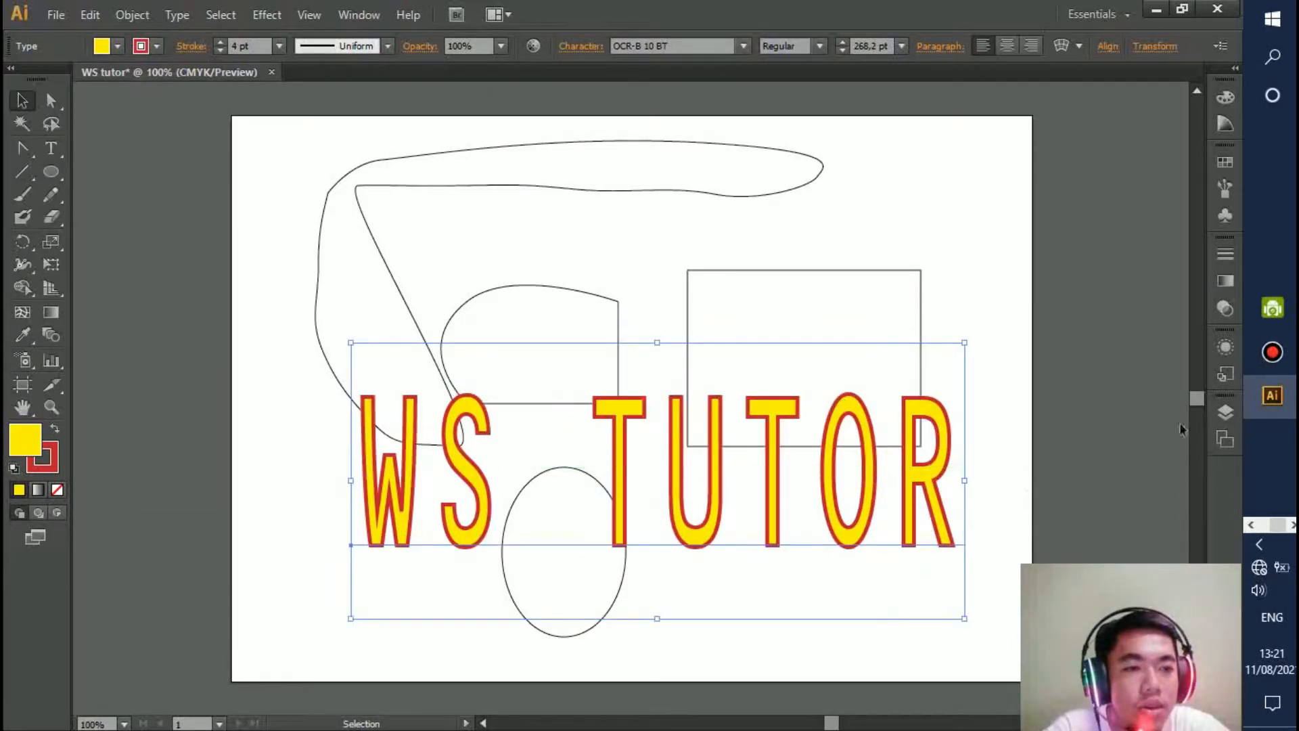
Fill the WS TUTOR text with the green foliage pattern swatch.
click(1216, 419)
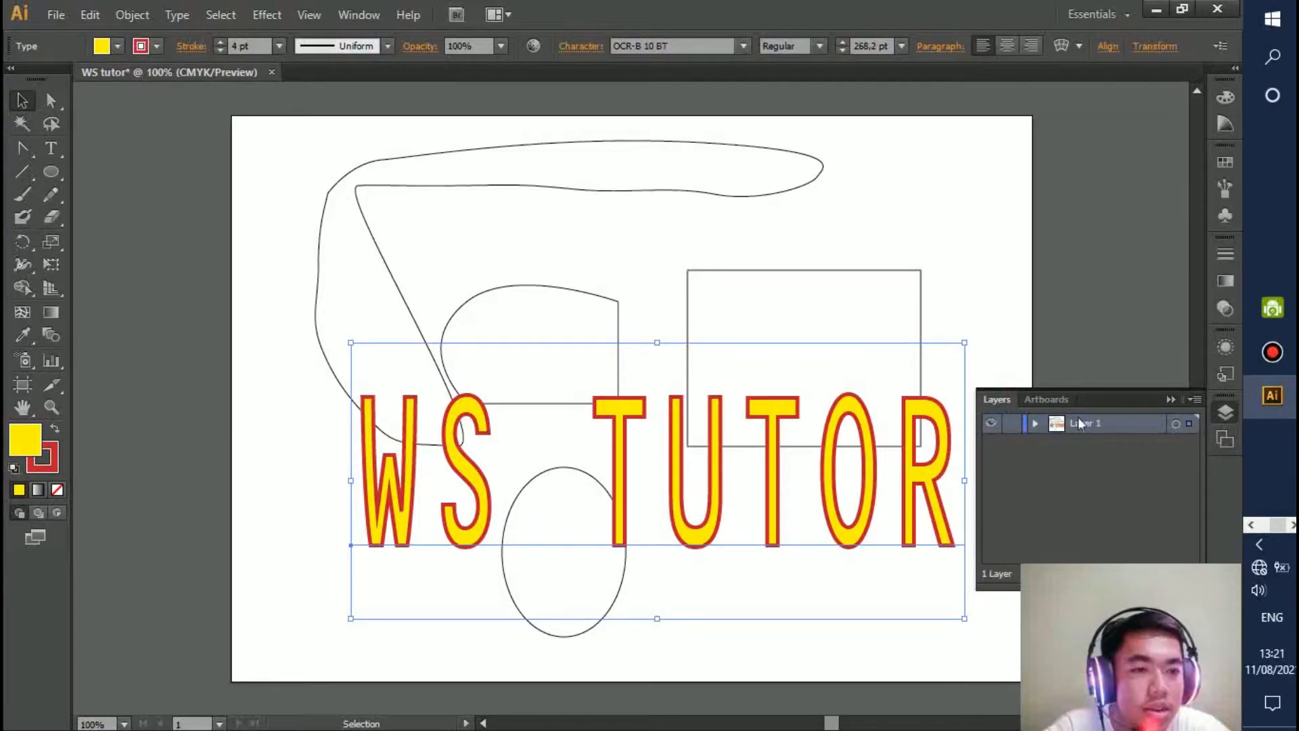
click(1225, 215)
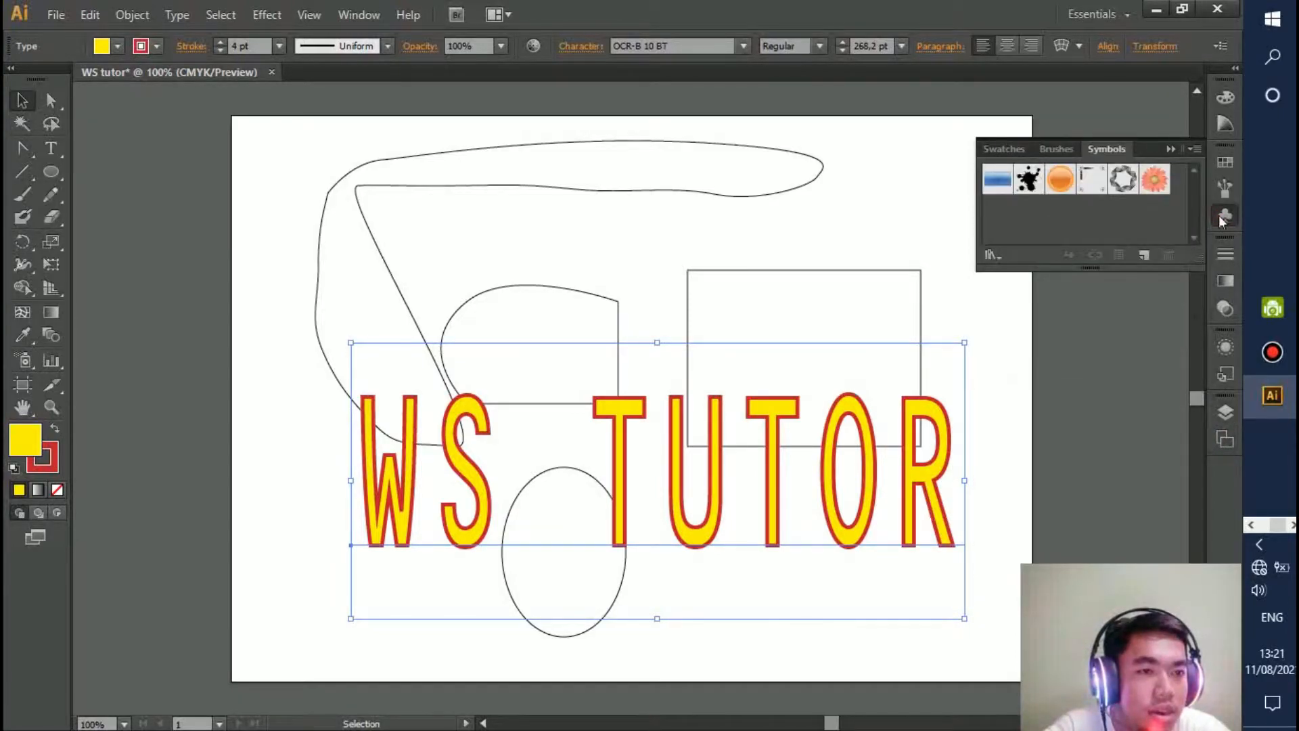
click(1007, 150)
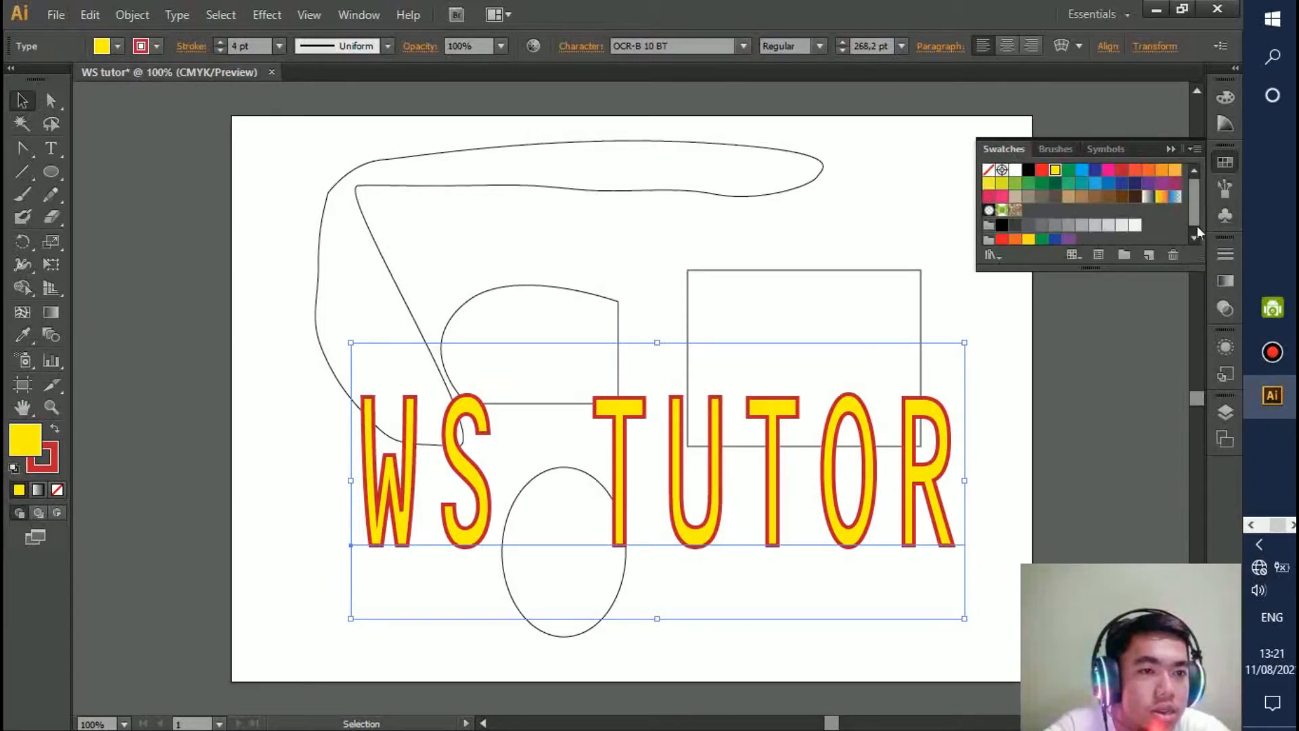
scroll(1196, 230, down, 1)
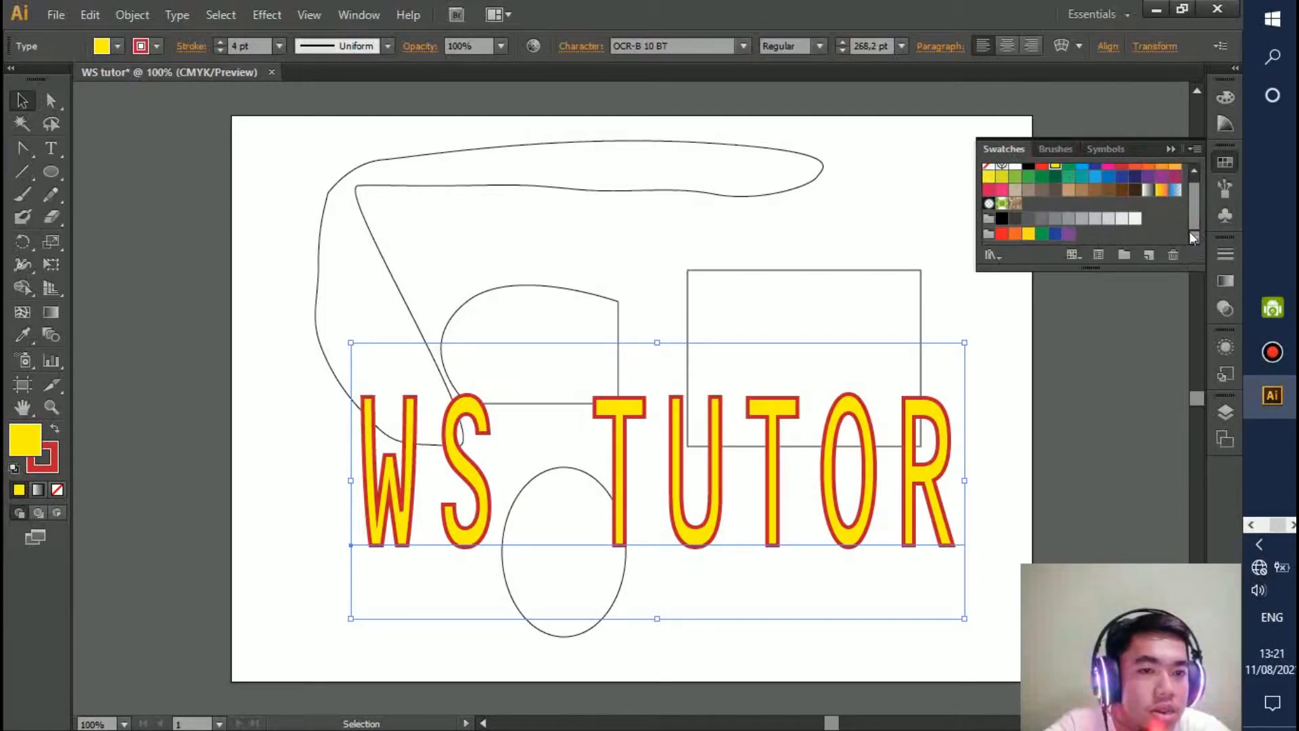
click(1002, 203)
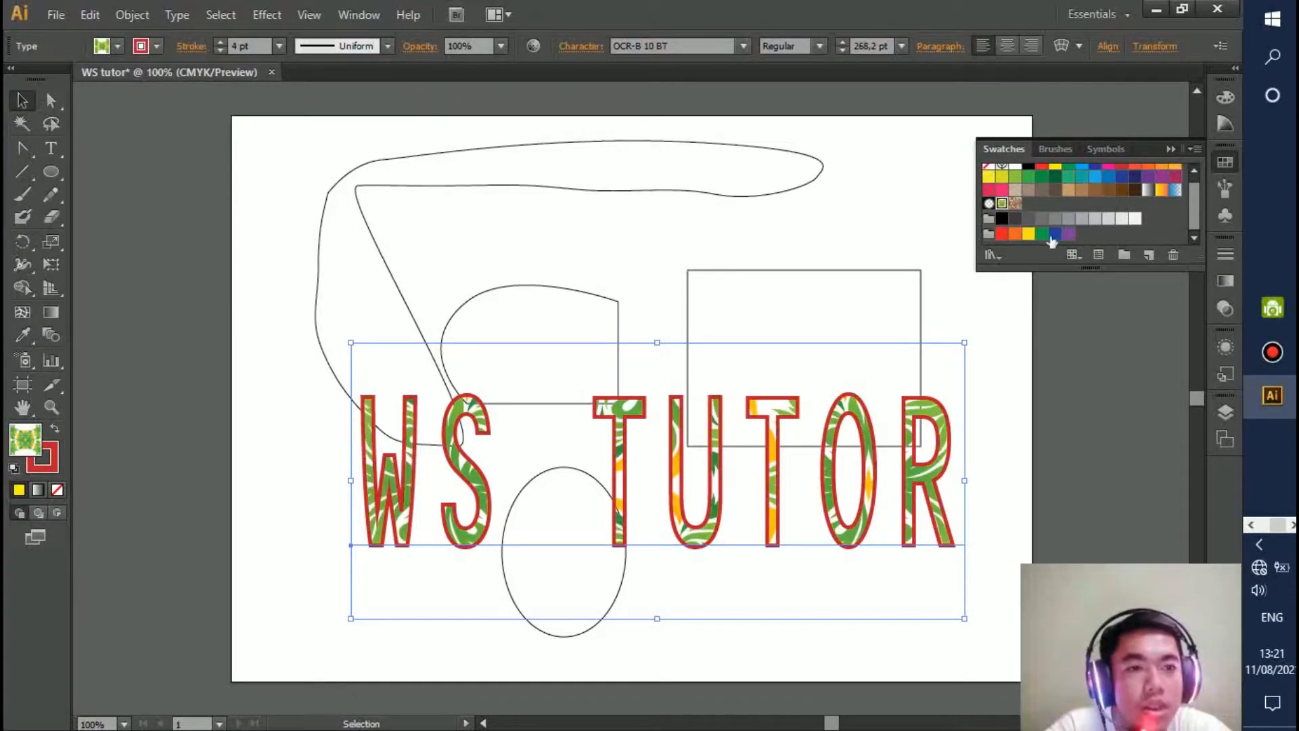
Browse the swatch libraries, open the Fruit library from the Foods group to view its colours, then close it.
click(995, 257)
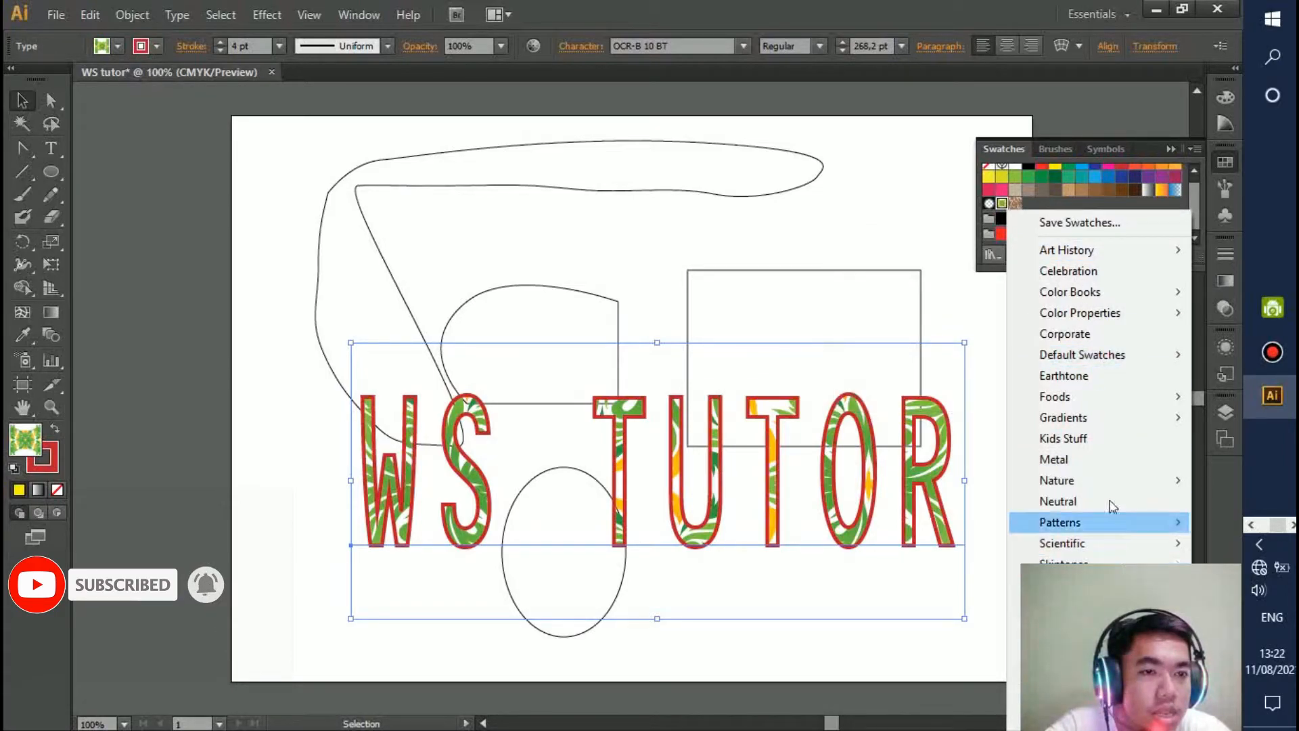
mouse_move(1098, 407)
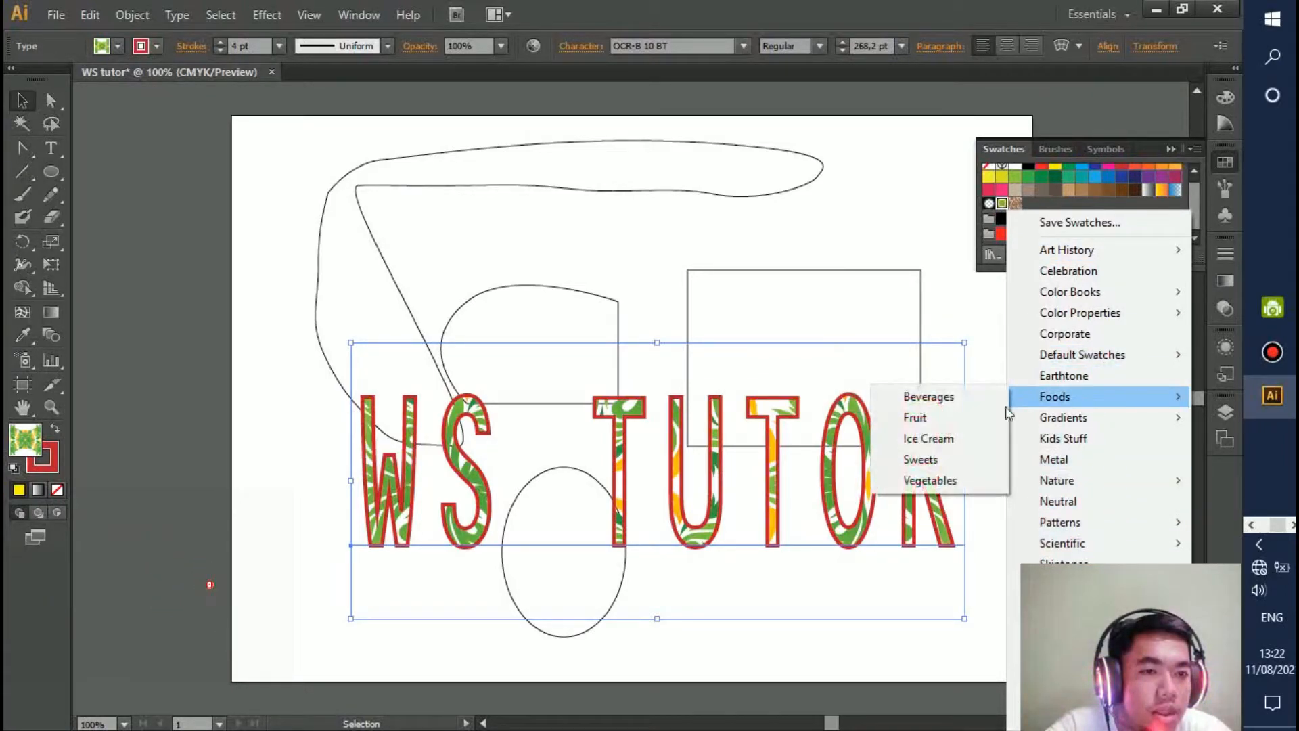
click(957, 414)
click(723, 384)
click(725, 406)
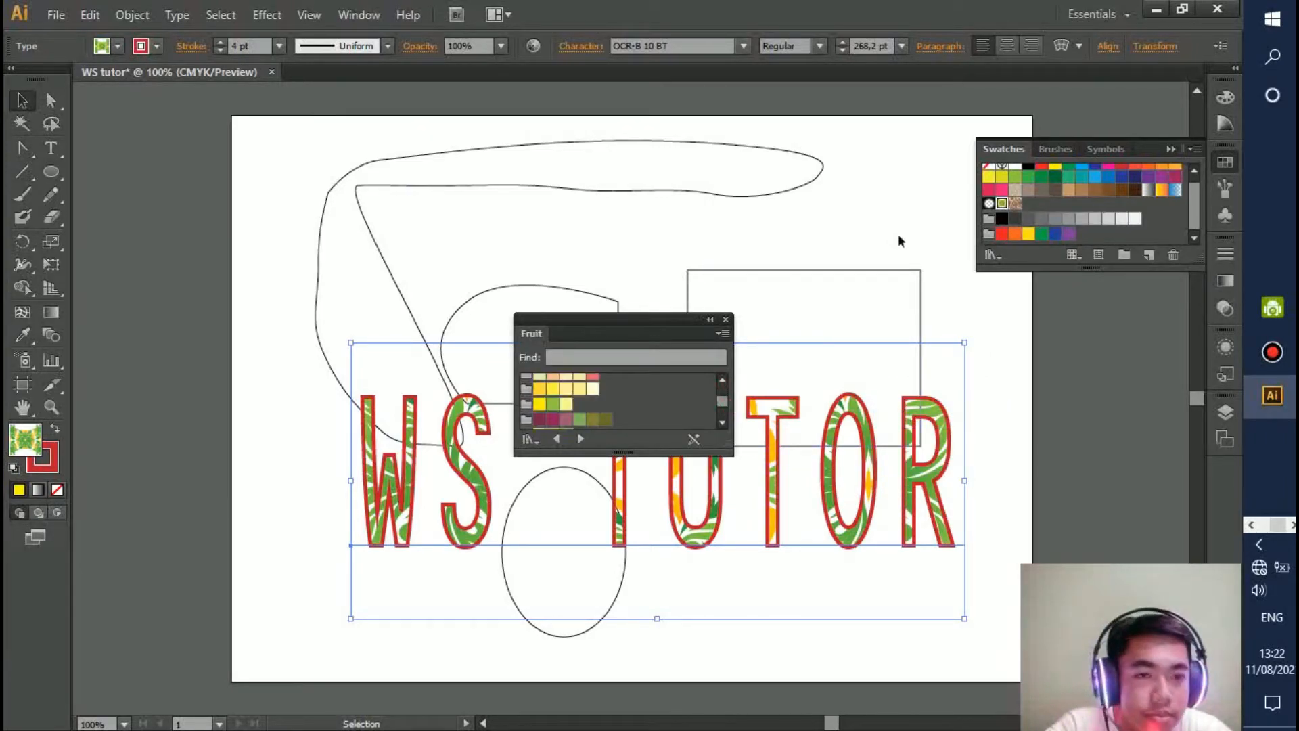
click(725, 319)
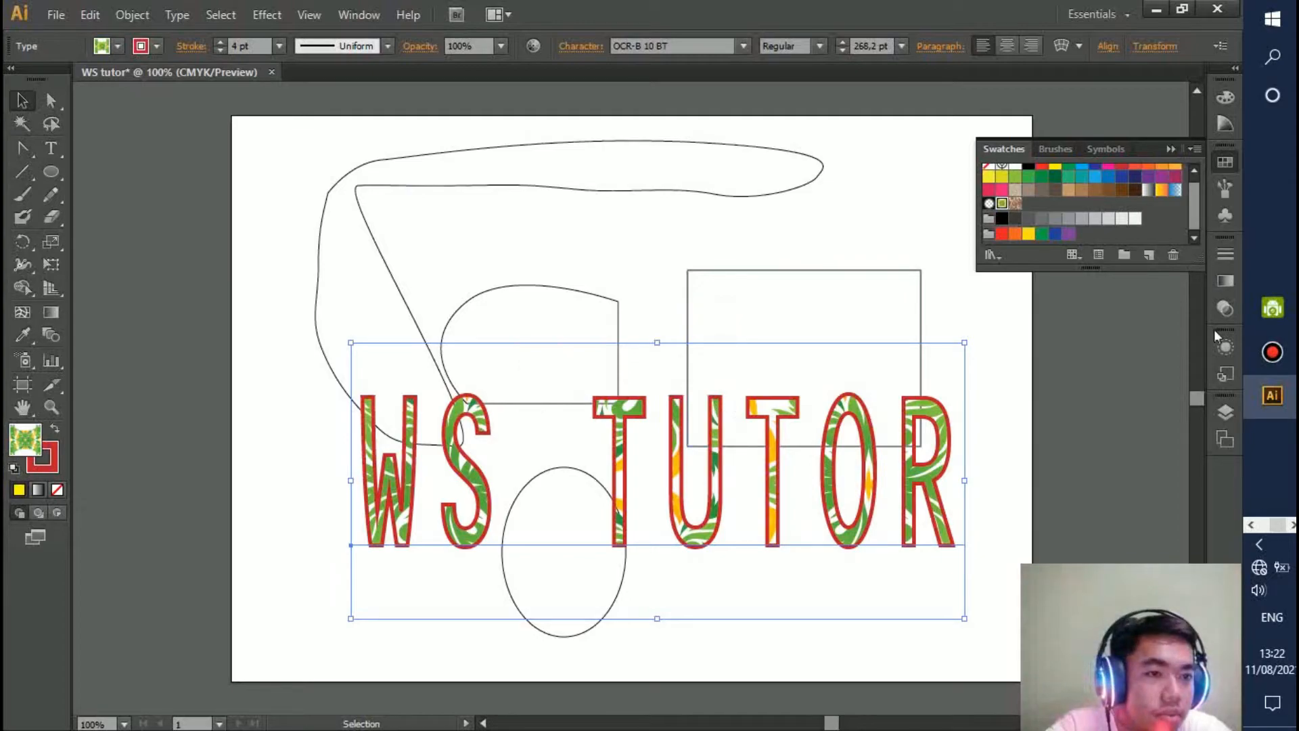
Examine the text's appearance attributes, the document layers and the available graphic styles.
click(1224, 348)
click(1225, 374)
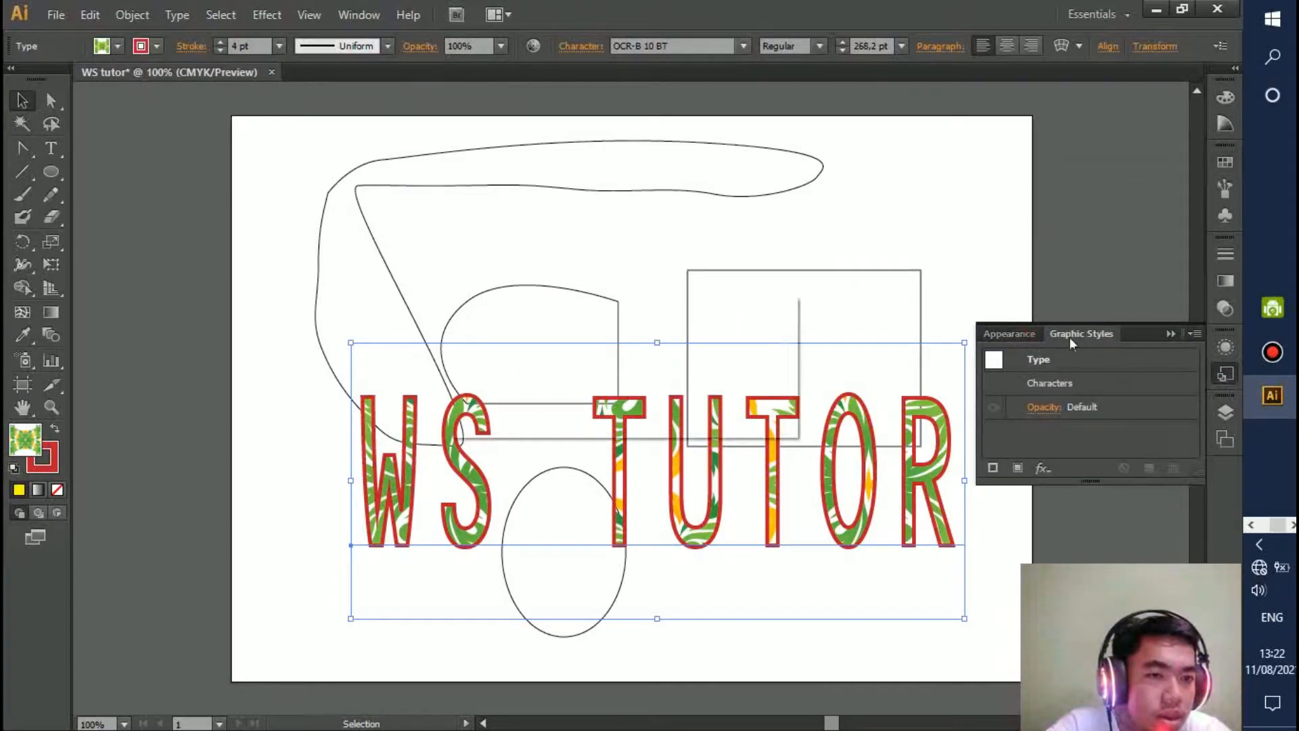
click(1226, 414)
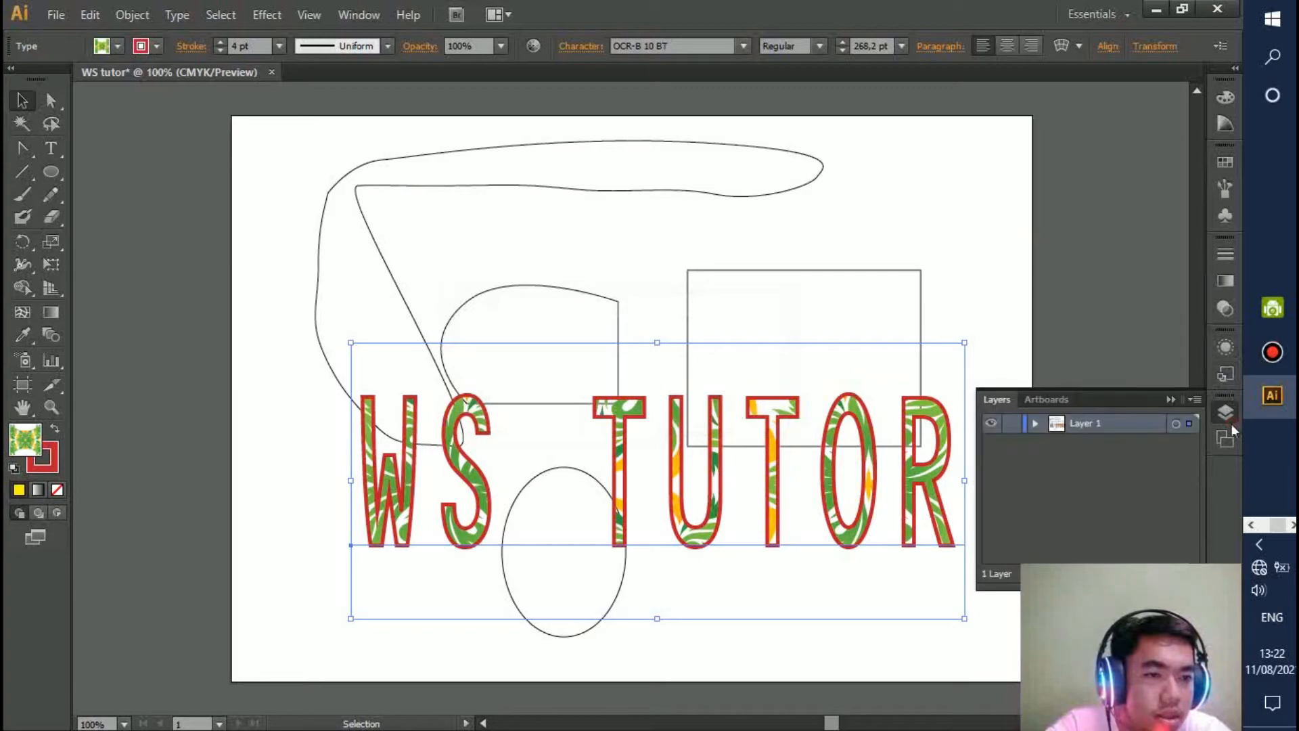
click(1226, 373)
click(1010, 334)
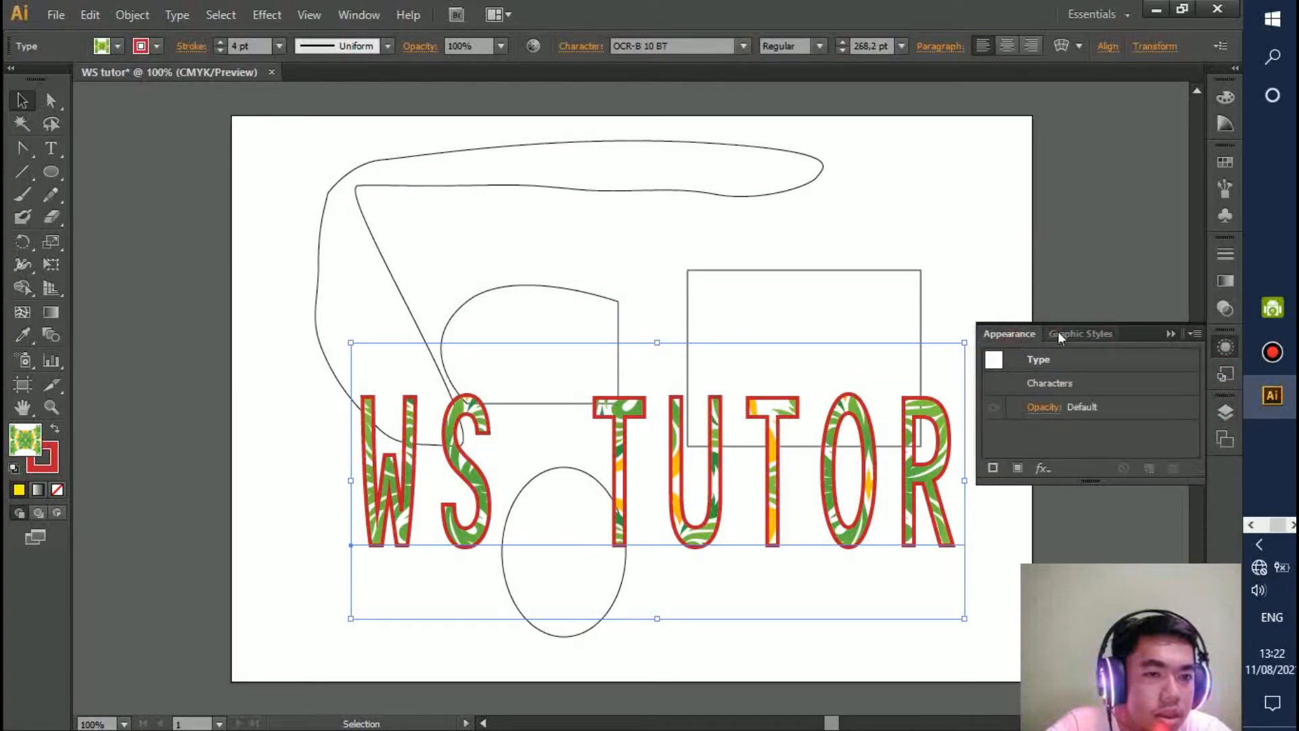
click(1059, 334)
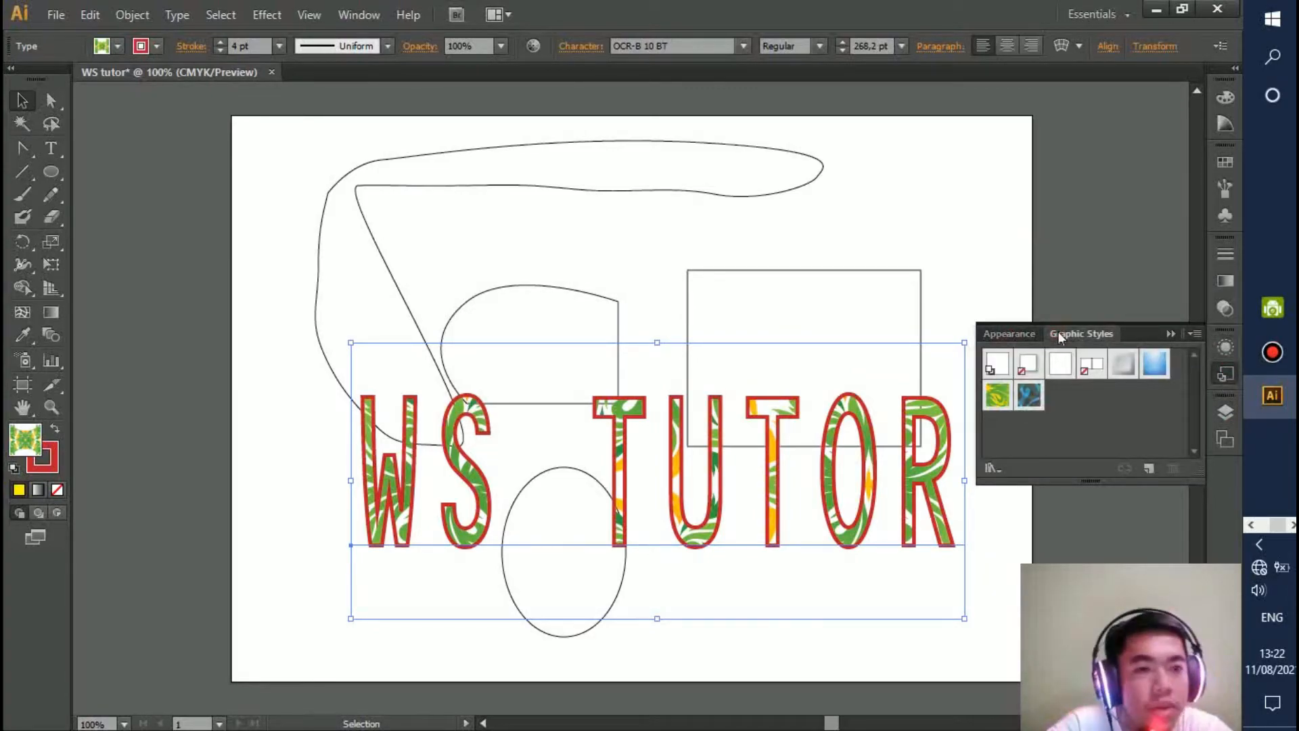
Open the 3D Effects graphic style library and try several of its styles on the WS TUTOR text, ending with 3D Effect 7.
click(991, 469)
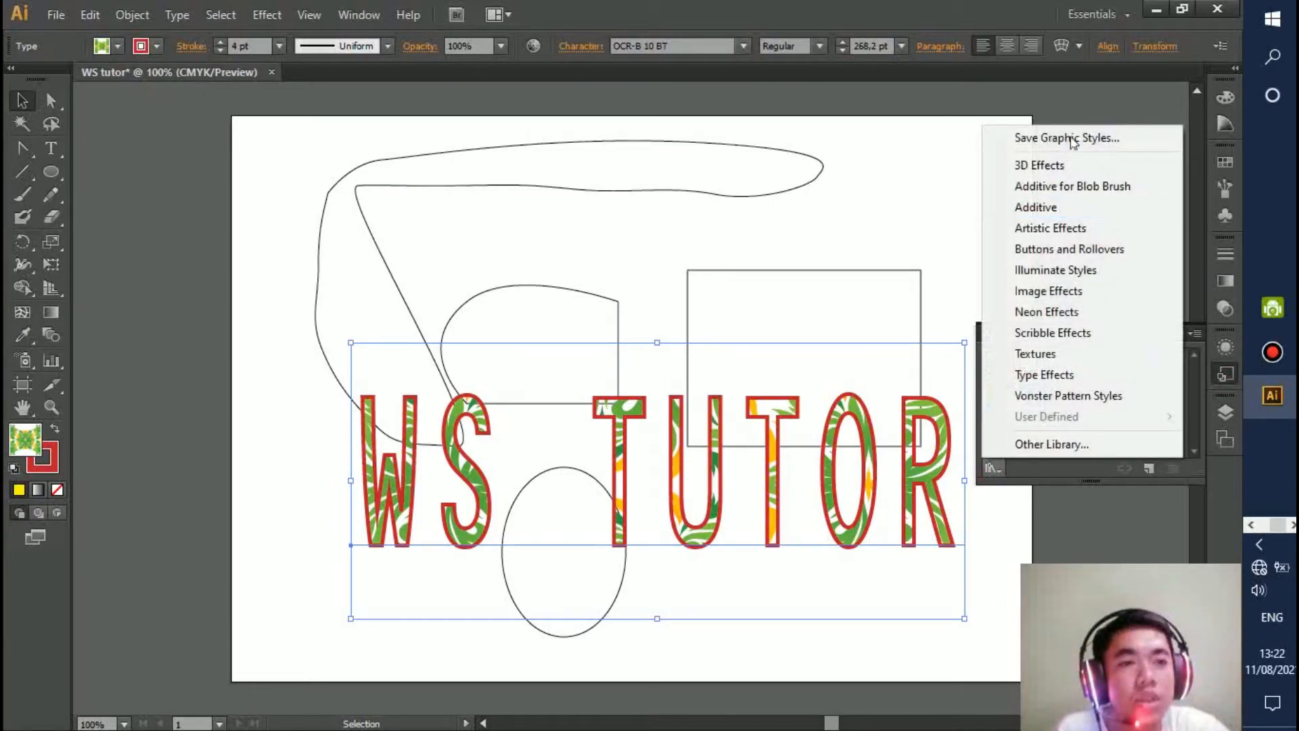
click(1064, 165)
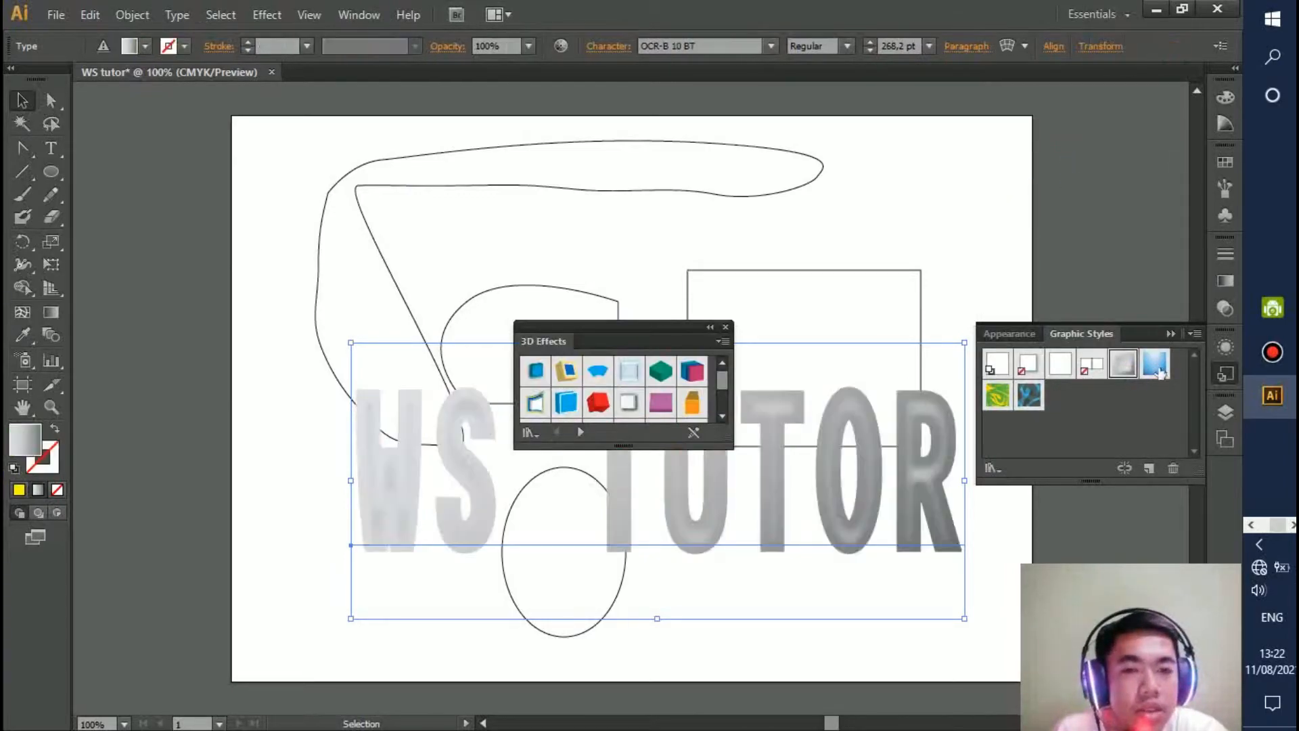
click(655, 371)
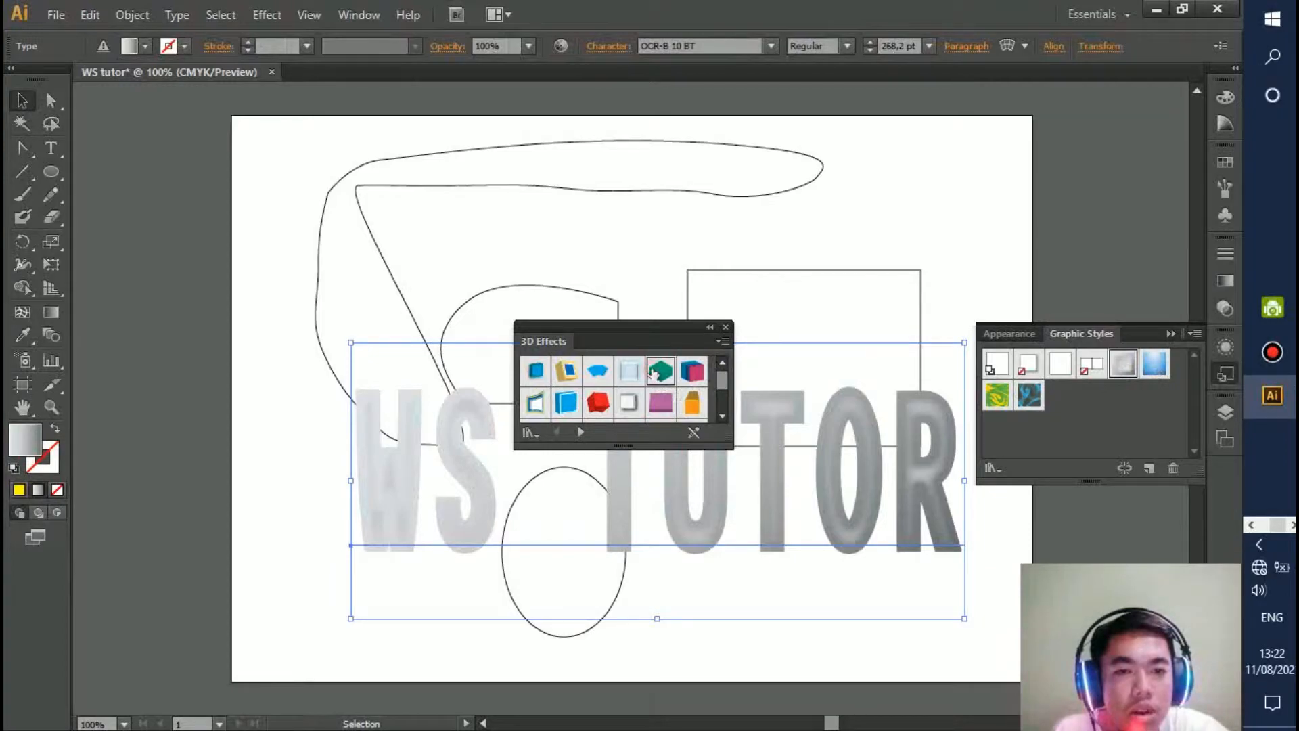
click(636, 409)
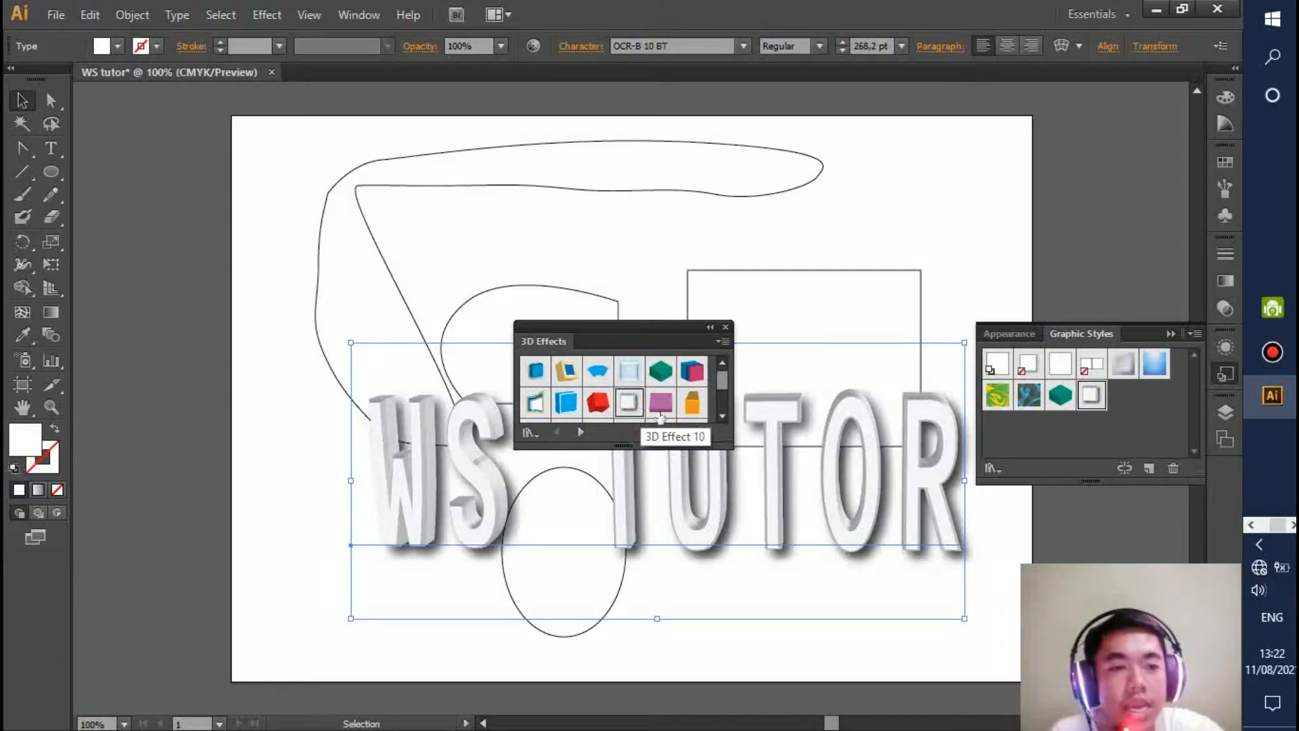
click(545, 405)
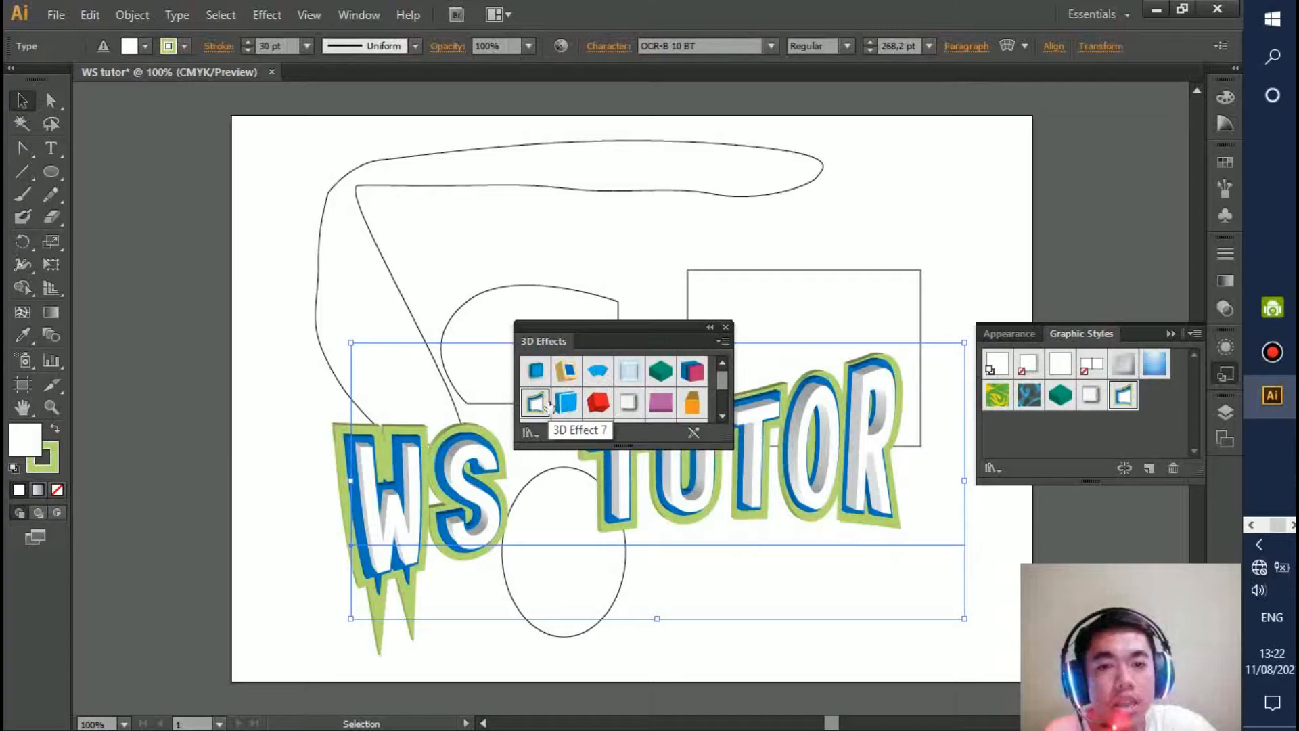
click(723, 405)
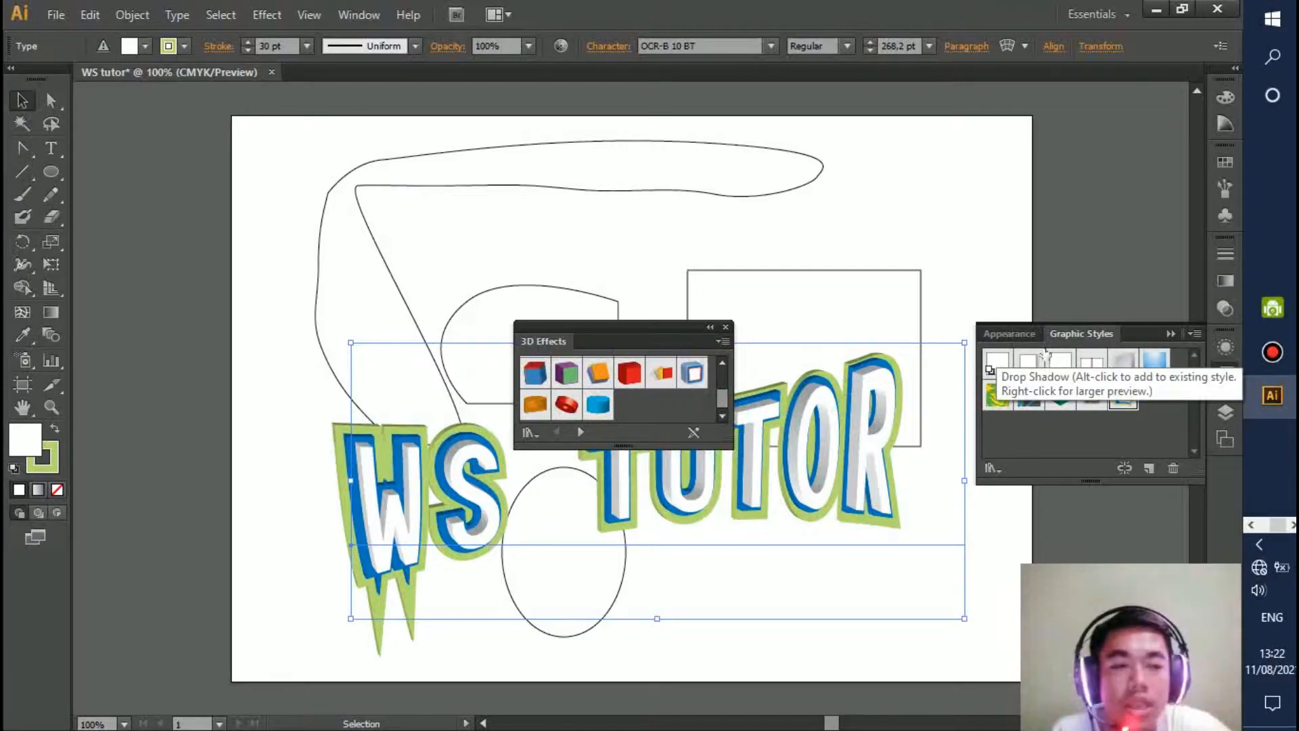
Open the Artistic Effects graphic style library and apply the Color Halftone style to the WS TUTOR text.
click(1001, 469)
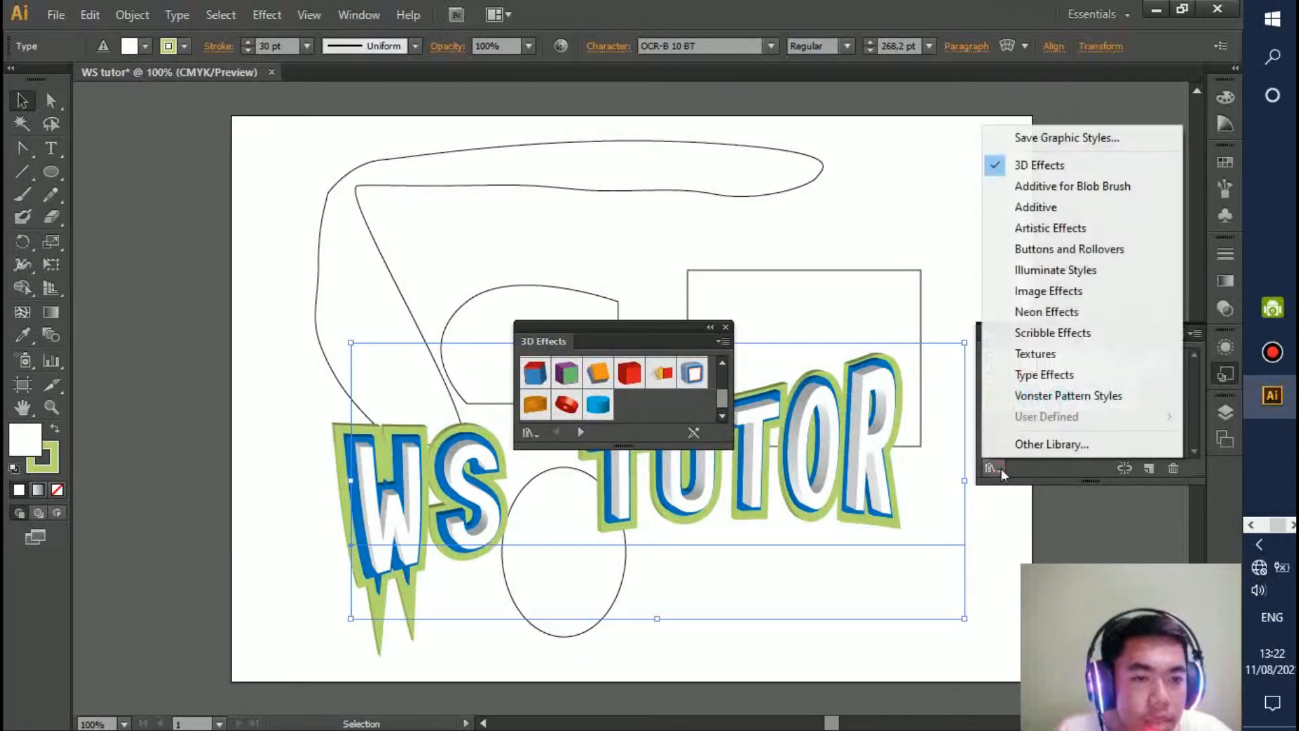
click(1035, 228)
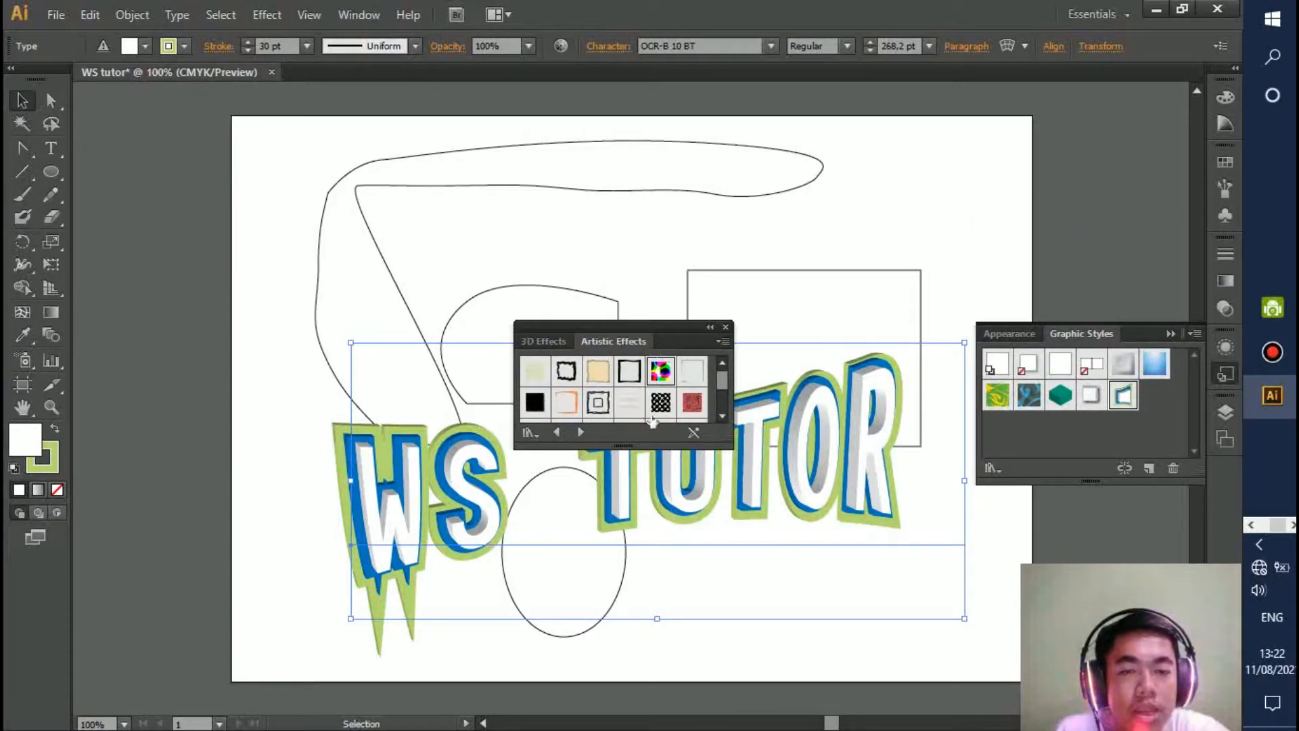
click(661, 371)
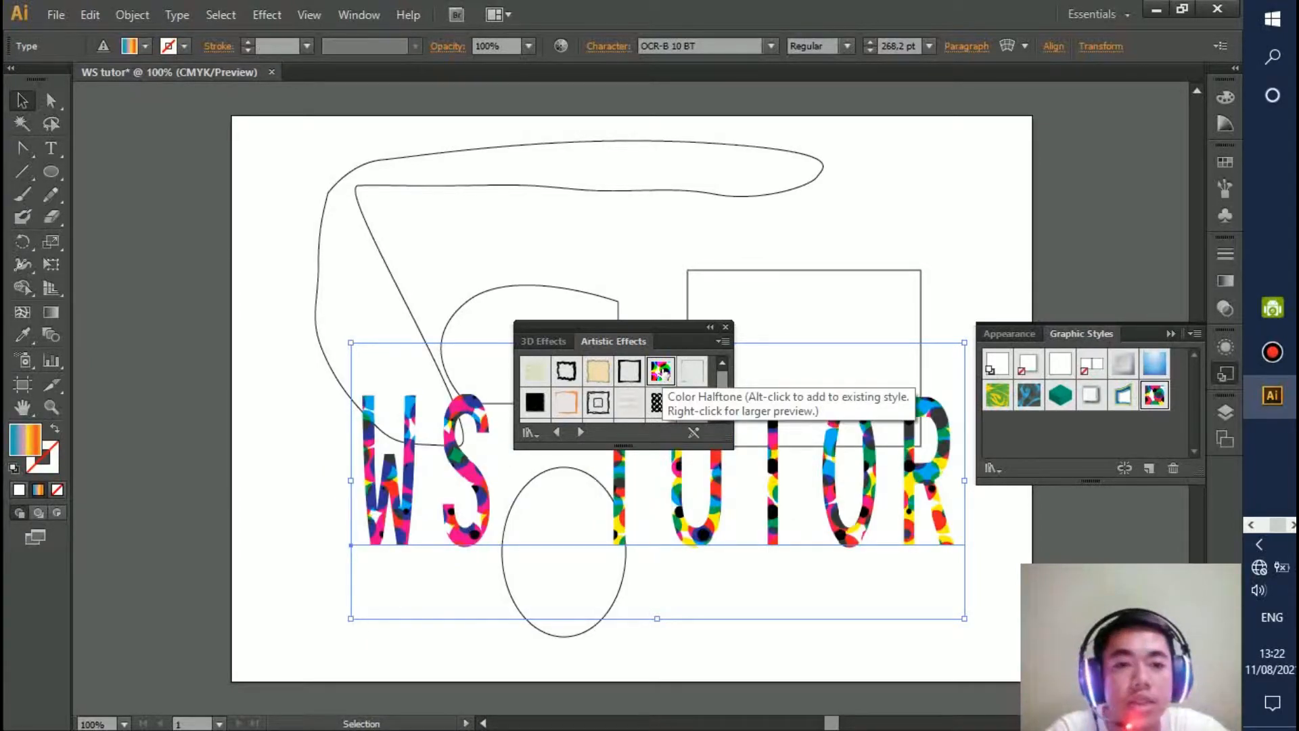
click(662, 372)
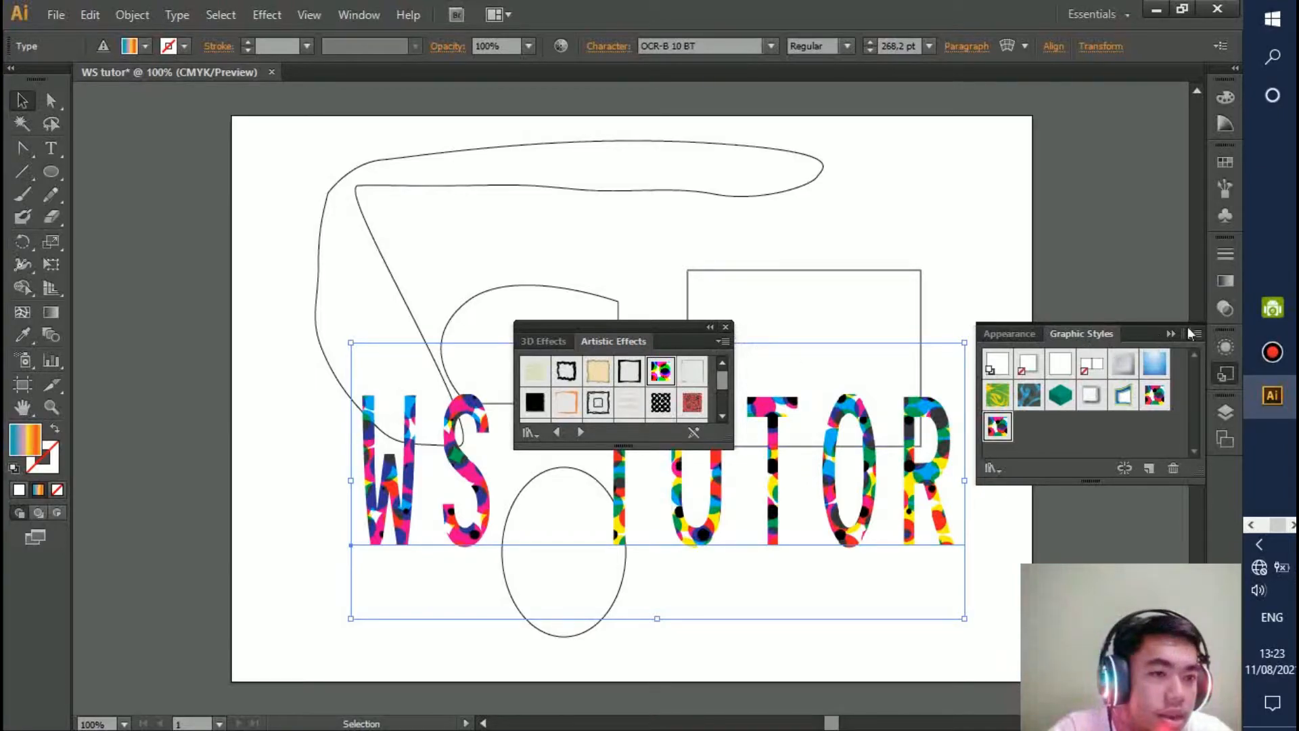
Check the document layers, then close the floating style libraries and collapse the Graphic Styles panel.
click(1228, 377)
click(1230, 416)
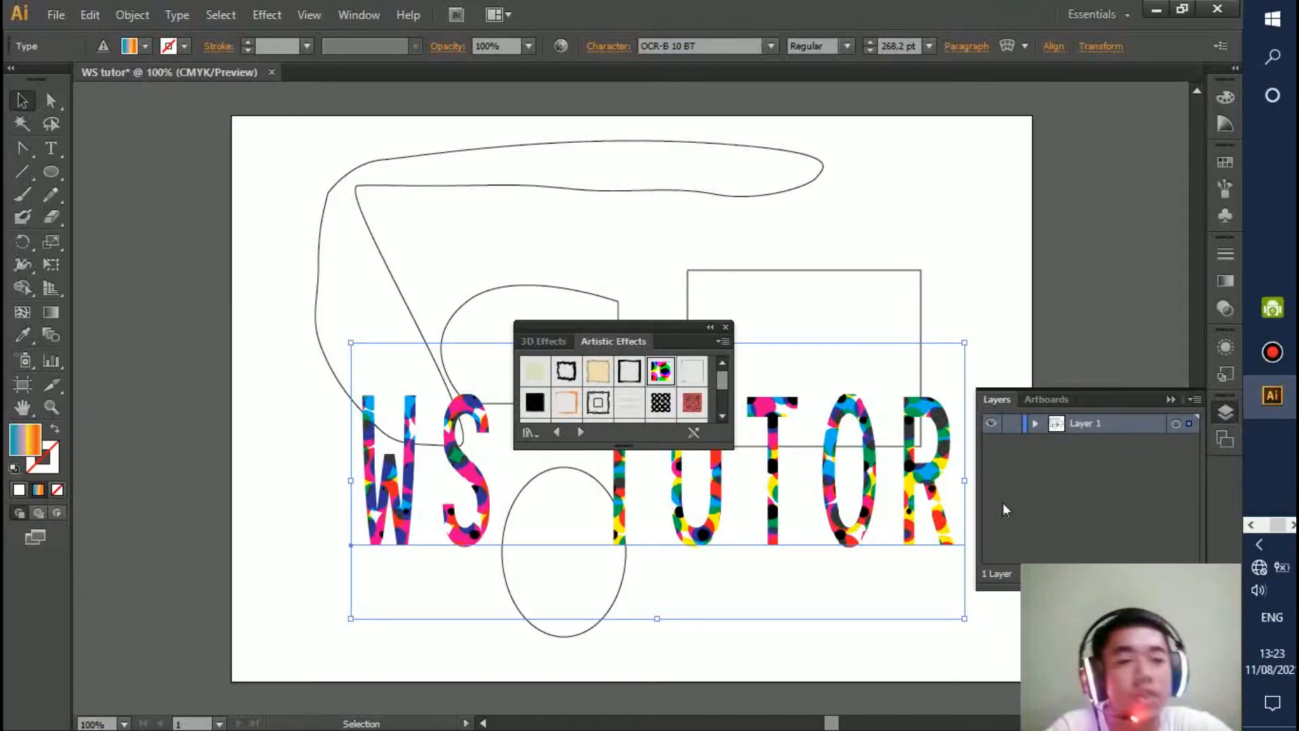
click(1227, 379)
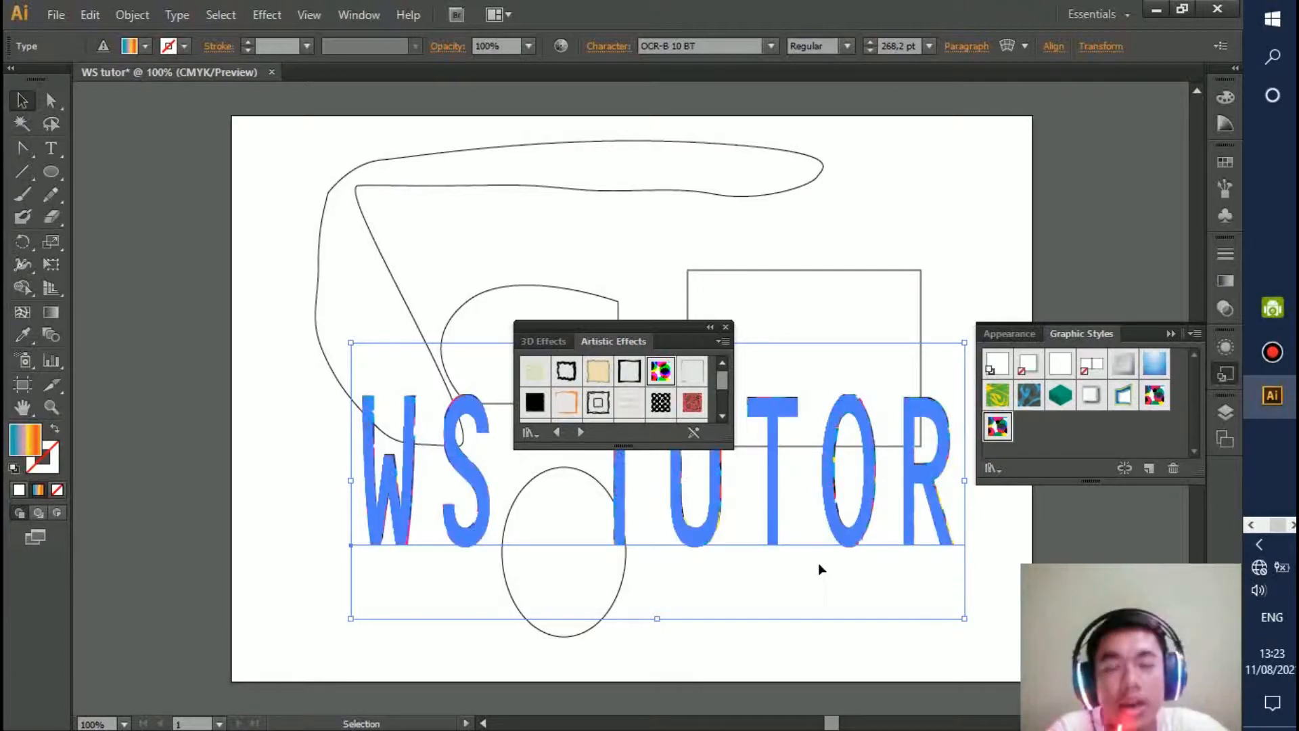
click(723, 329)
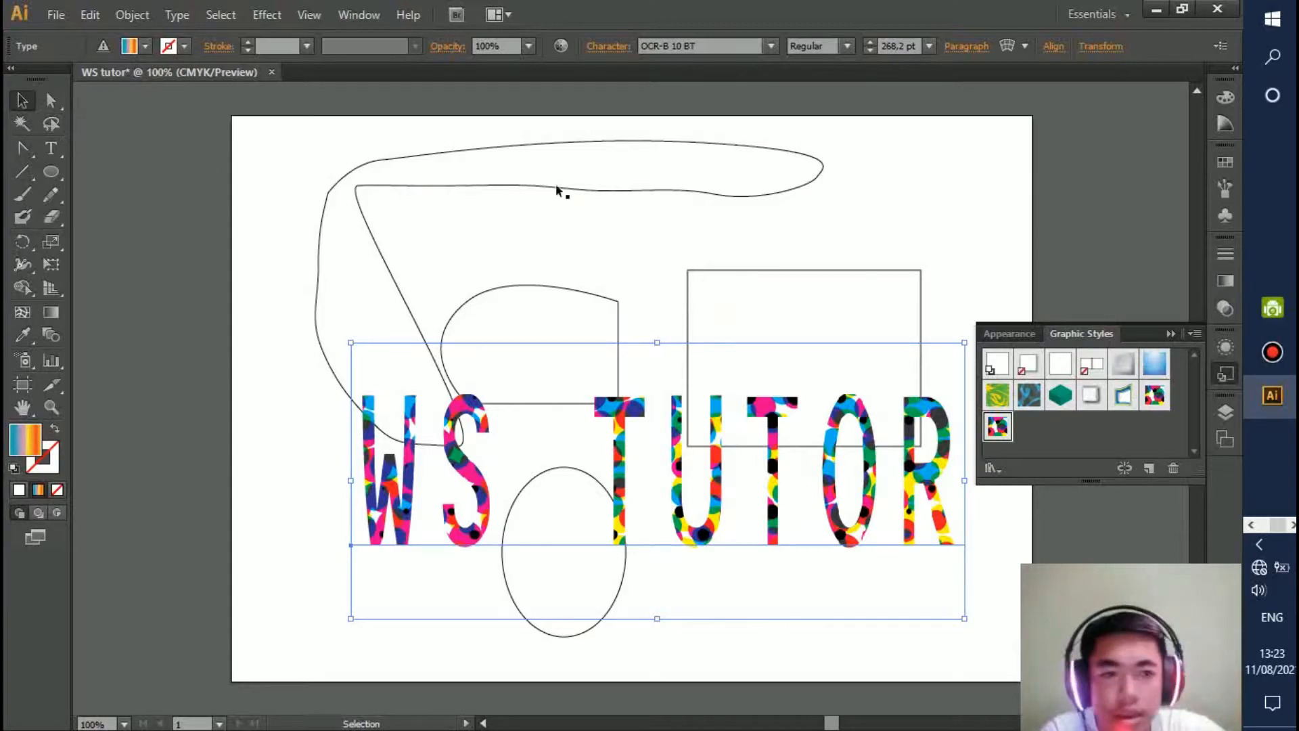
click(1172, 332)
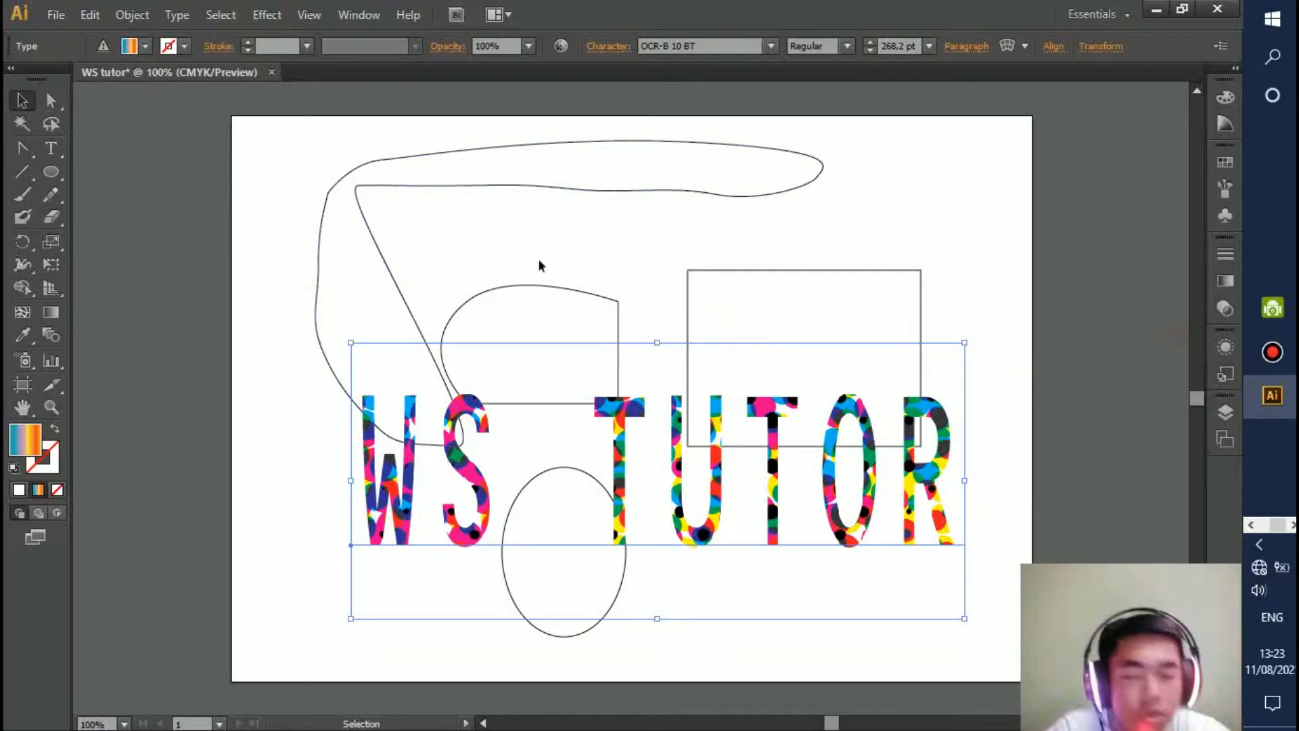
Turn the rectangle into a text area with the Area Type tool and enter "saya" in it.
click(21, 170)
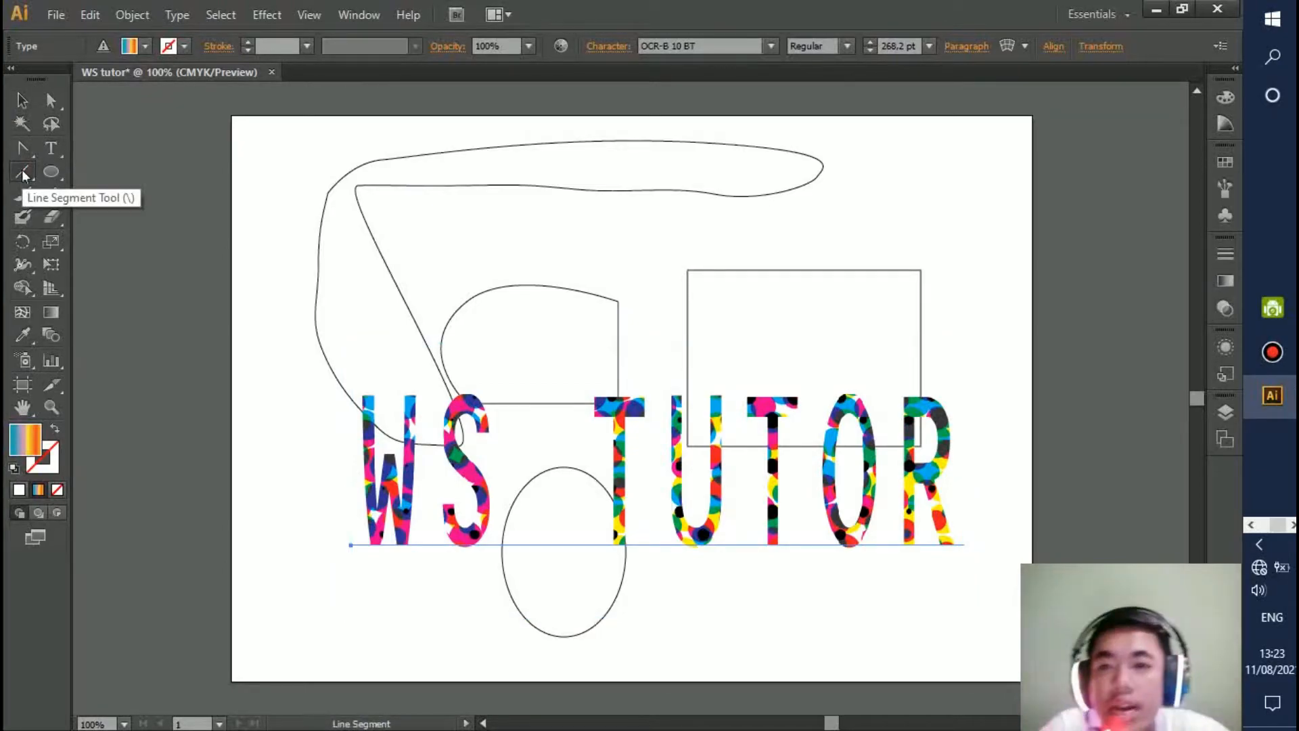
click(59, 150)
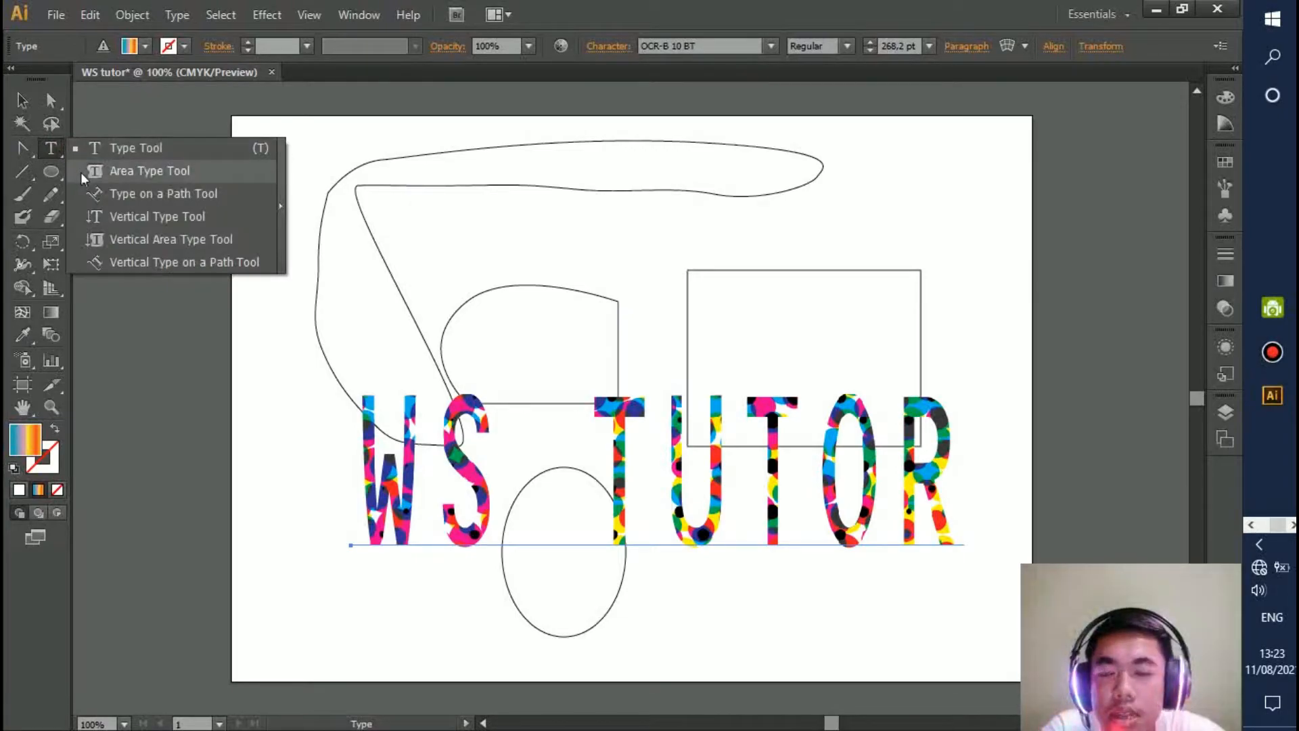
click(79, 172)
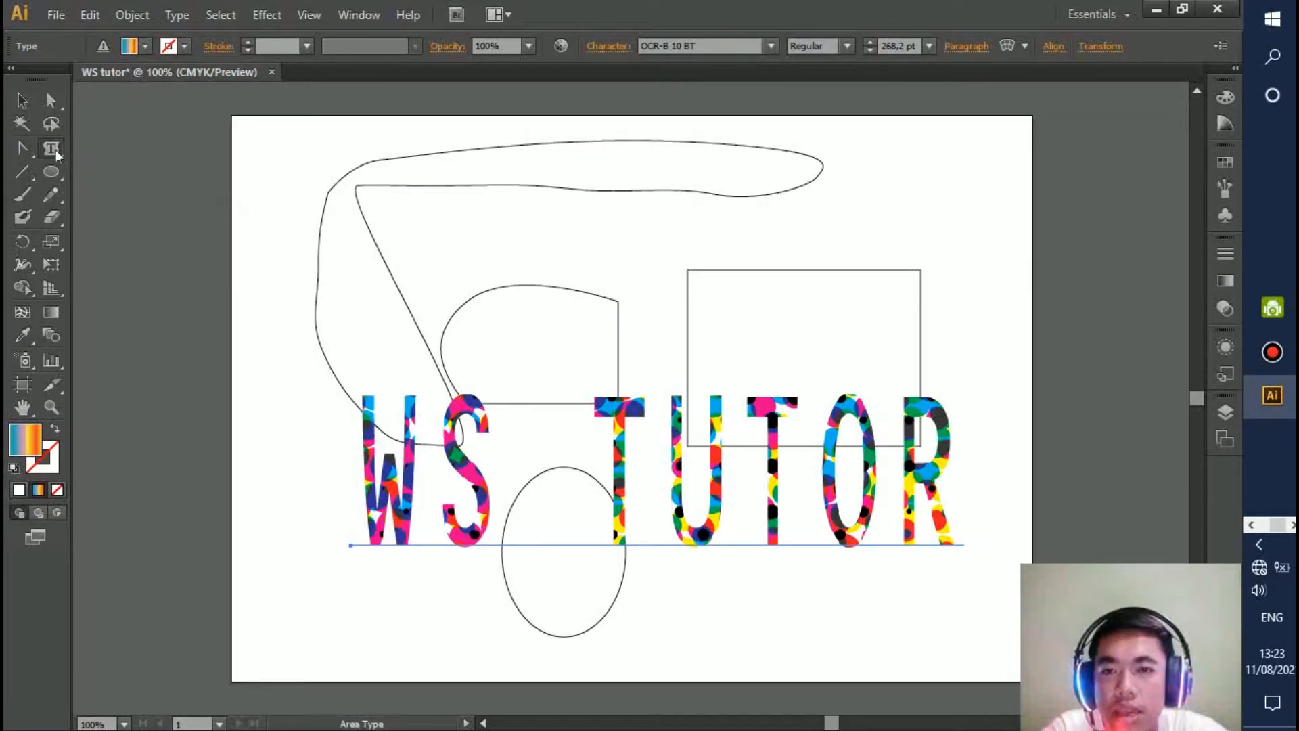
click(716, 287)
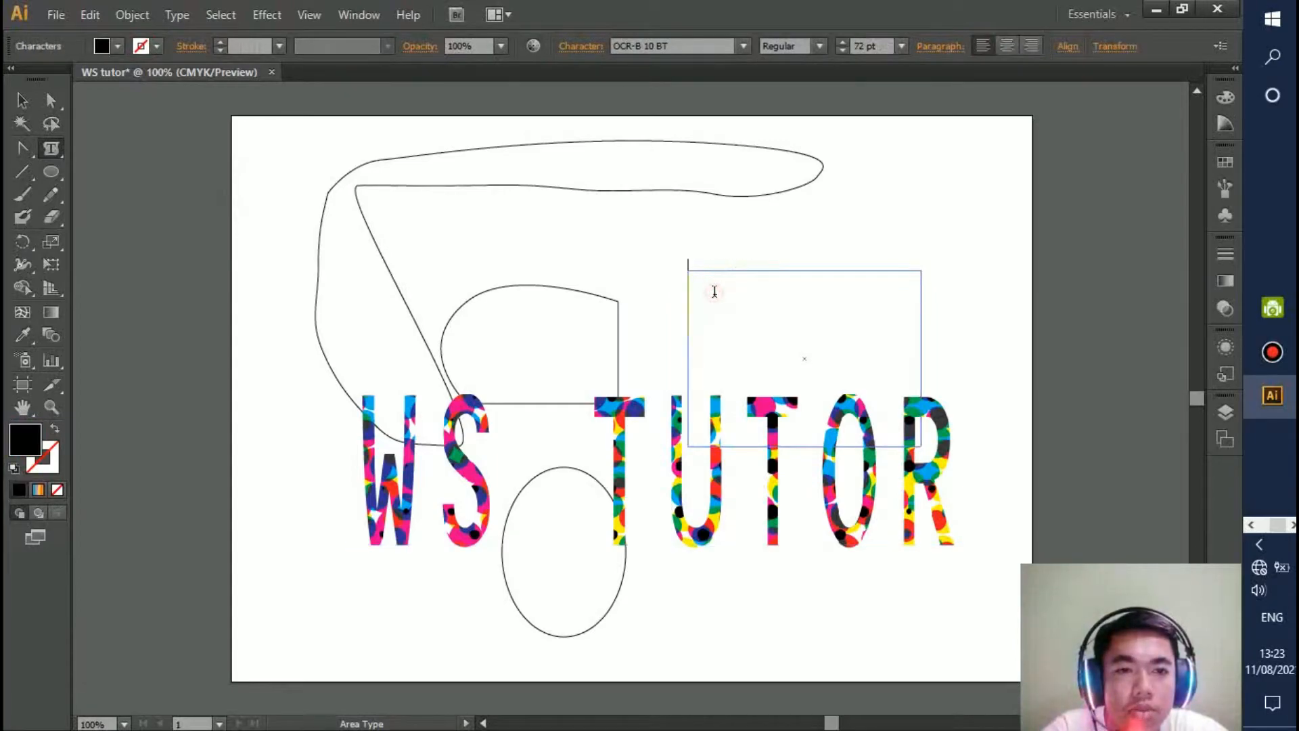
text(saa)
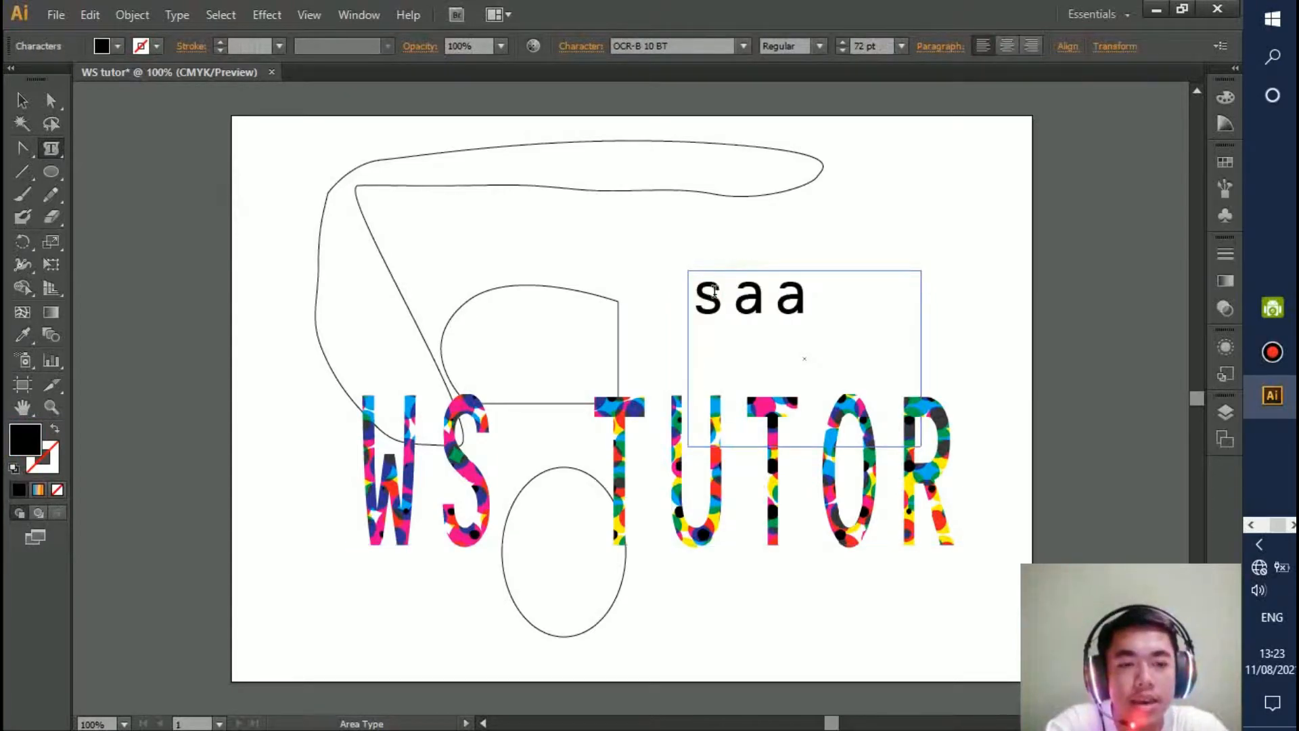
key(BackSpace)
text(t)
key(BackSpace)
text(ya)
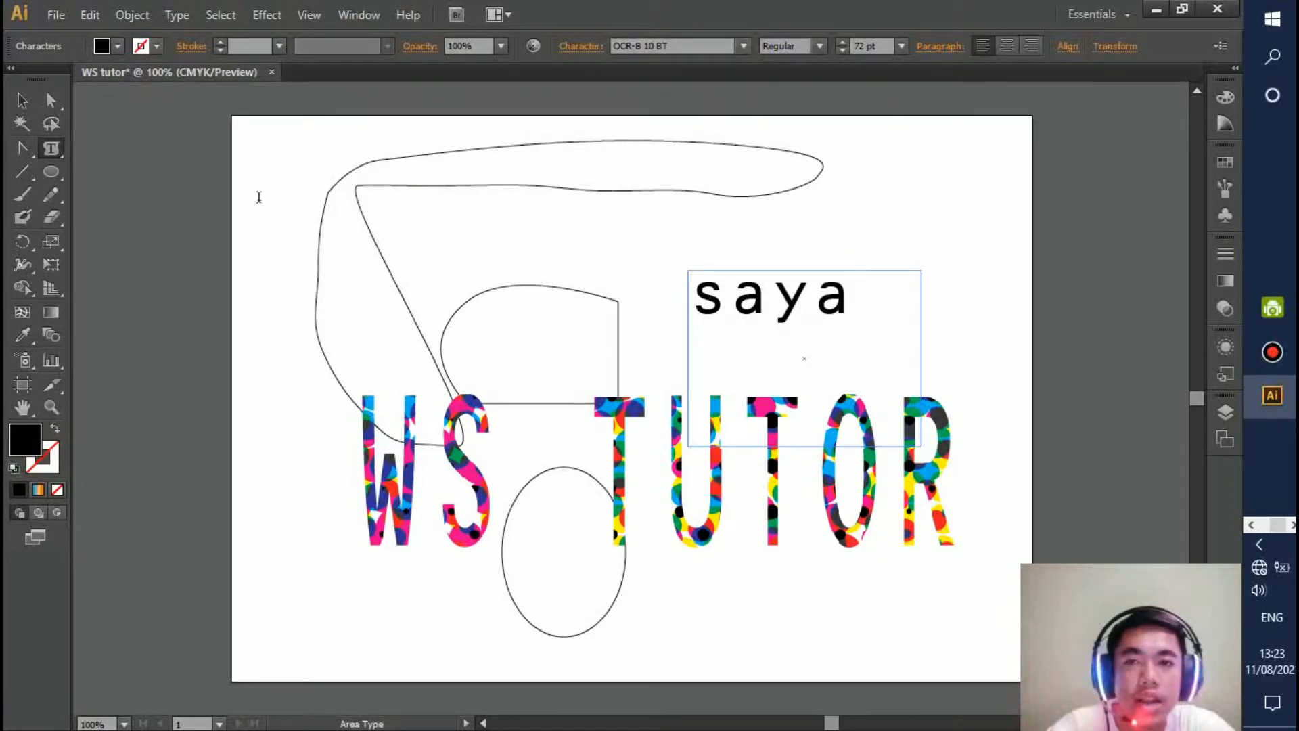
Delete the large curved freeform path that runs across the upper part of the artboard.
click(50, 149)
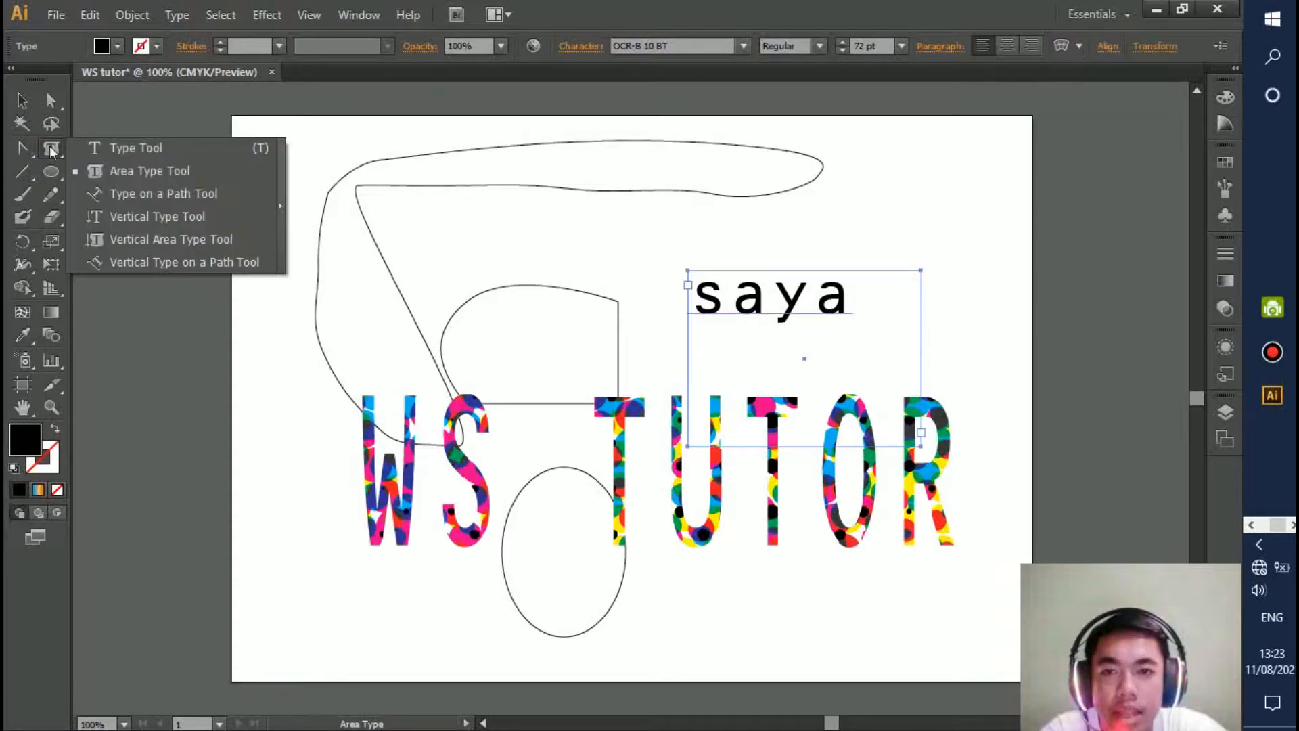
click(139, 201)
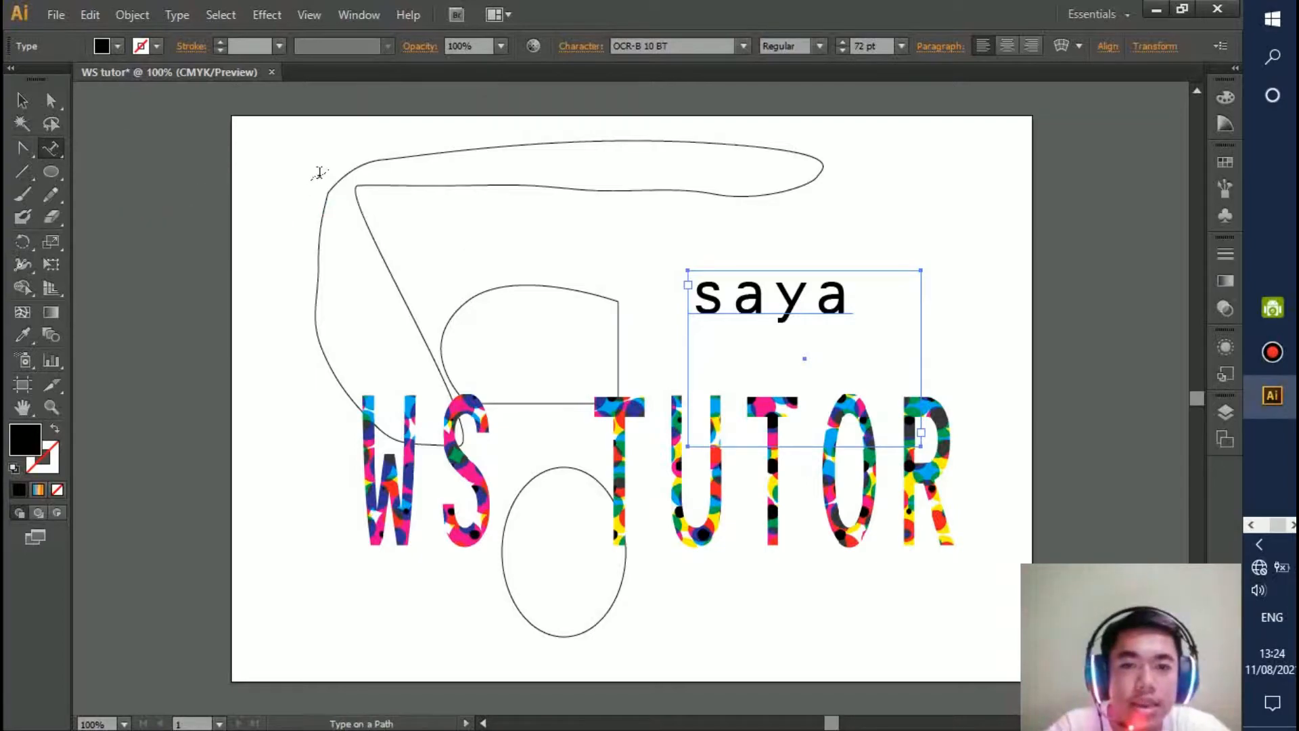
click(21, 100)
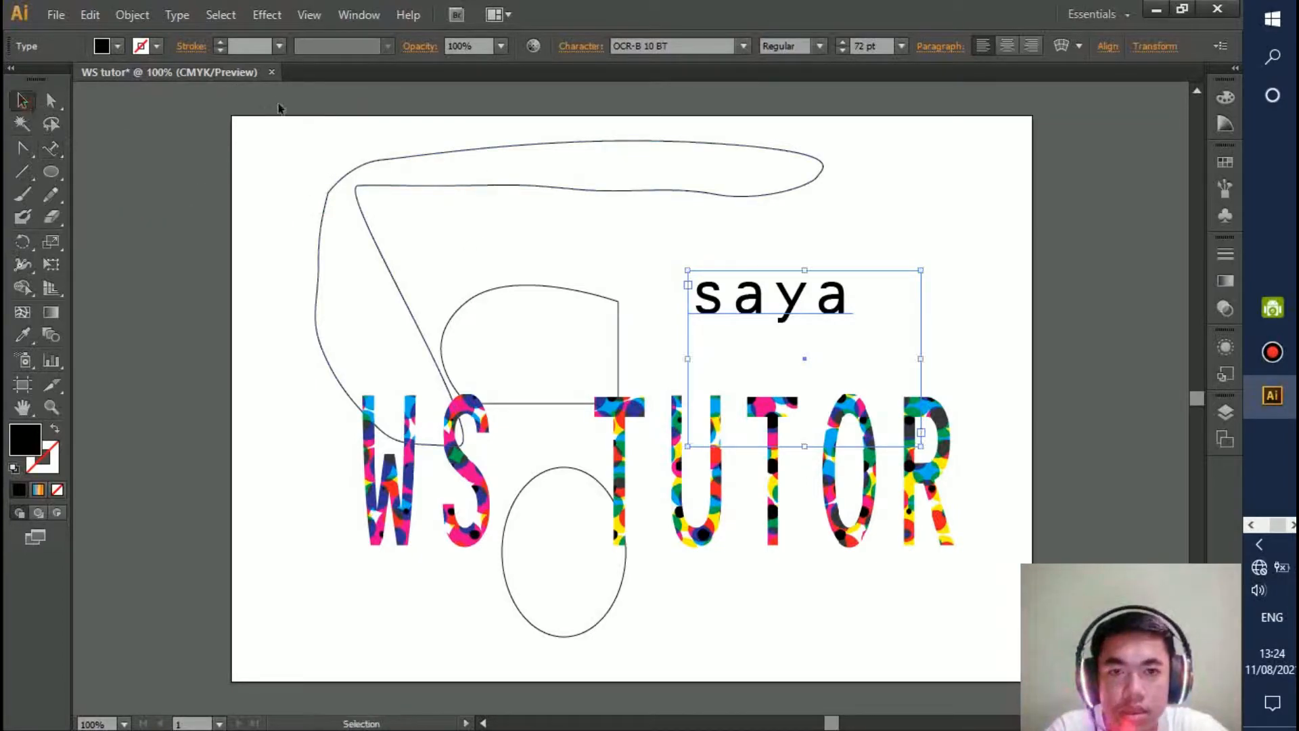
click(506, 180)
key(Delete)
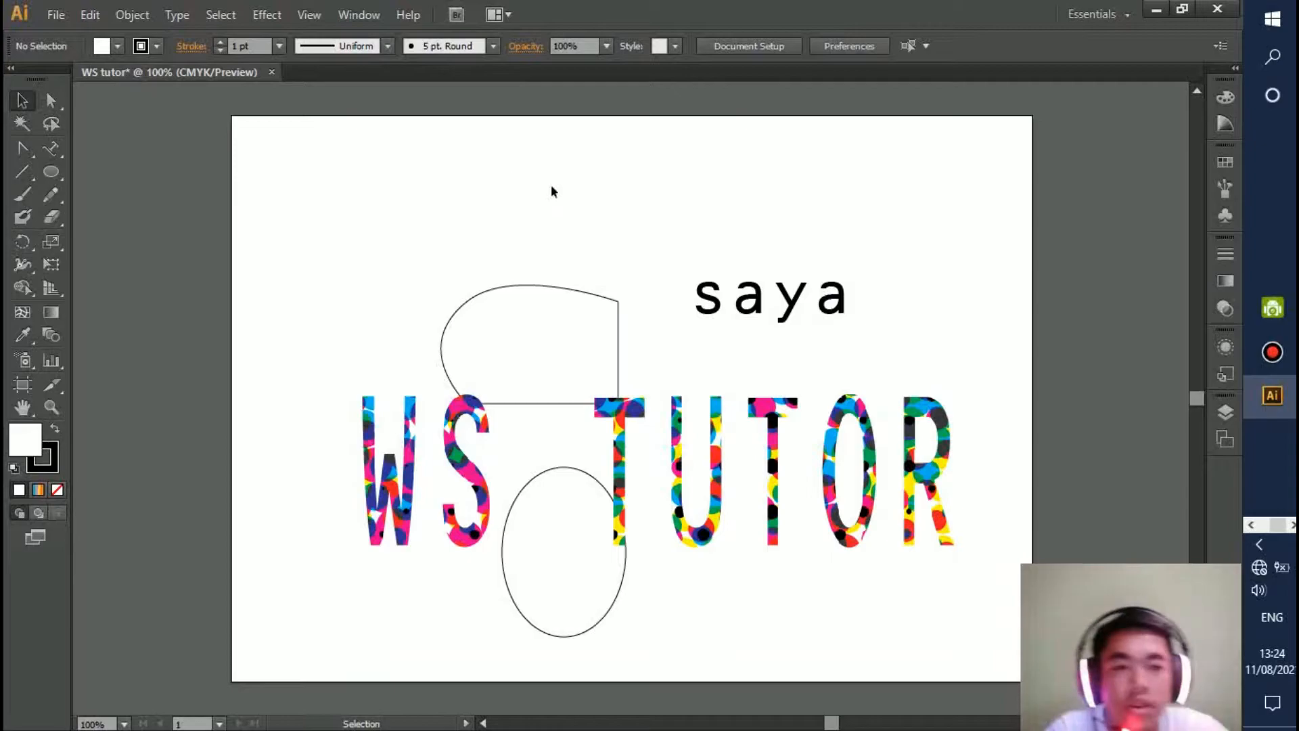
Delete the half-rounded shape above the WS TUTOR text and the ellipse overlapping its lower edge.
click(806, 326)
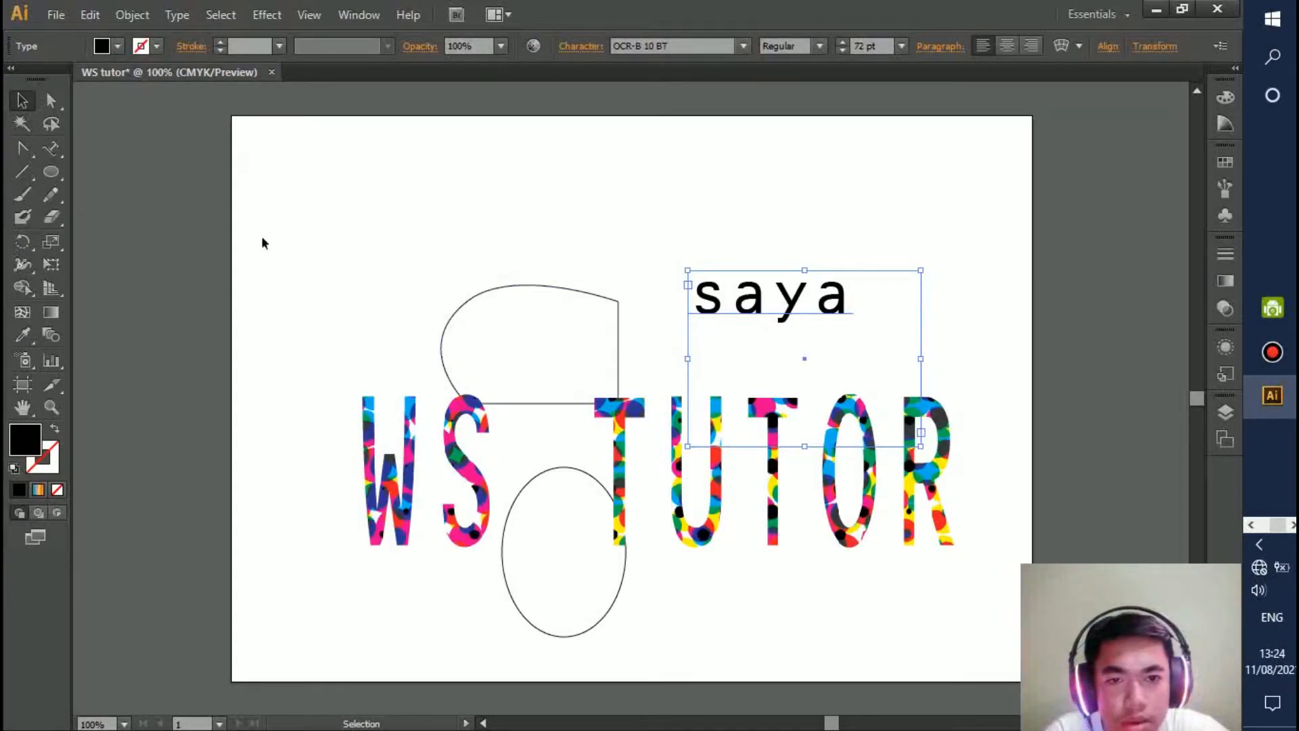
drag(555, 343, 550, 339)
click(578, 292)
key(Delete)
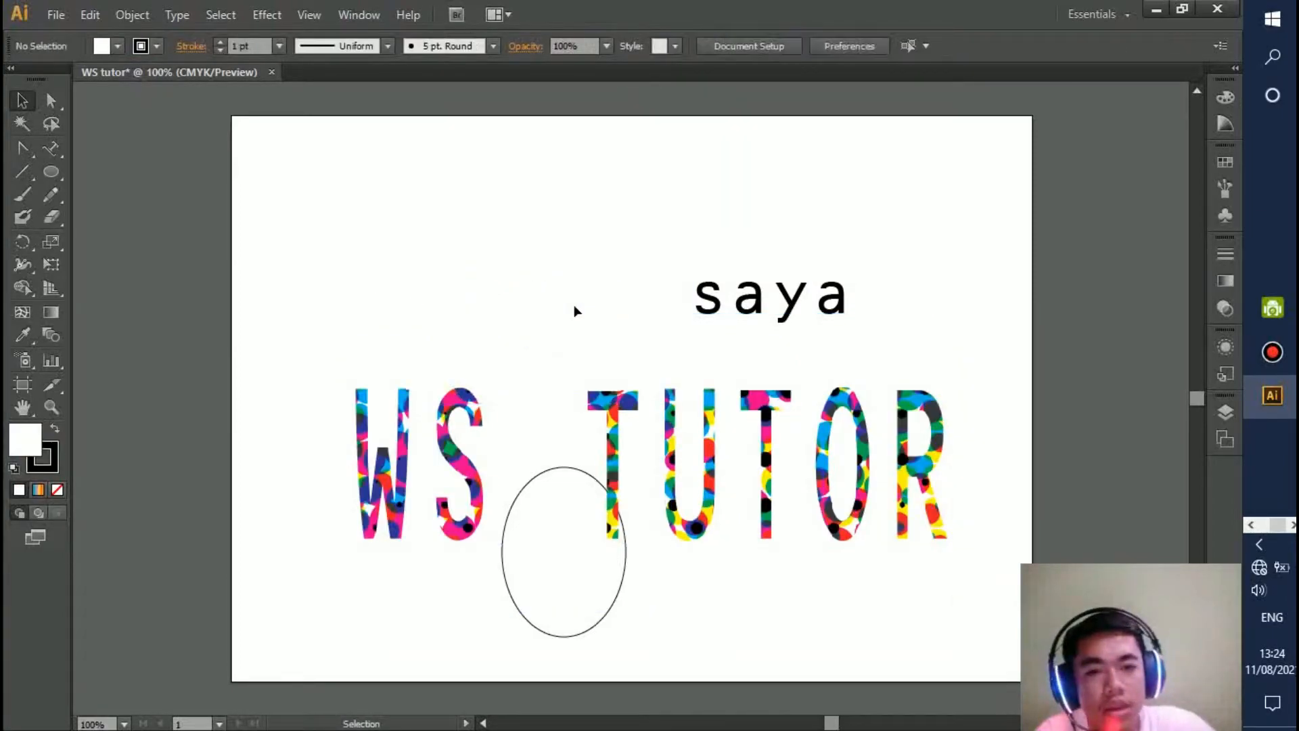
click(599, 583)
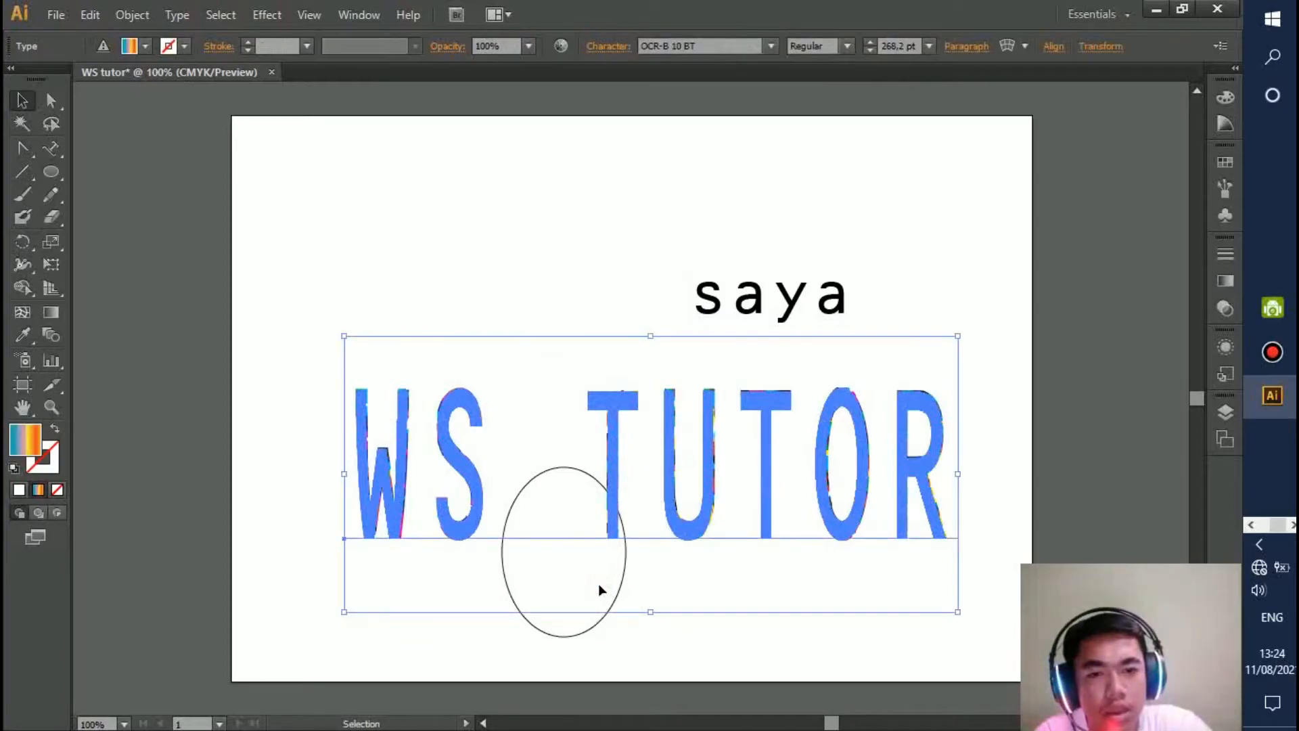
click(579, 632)
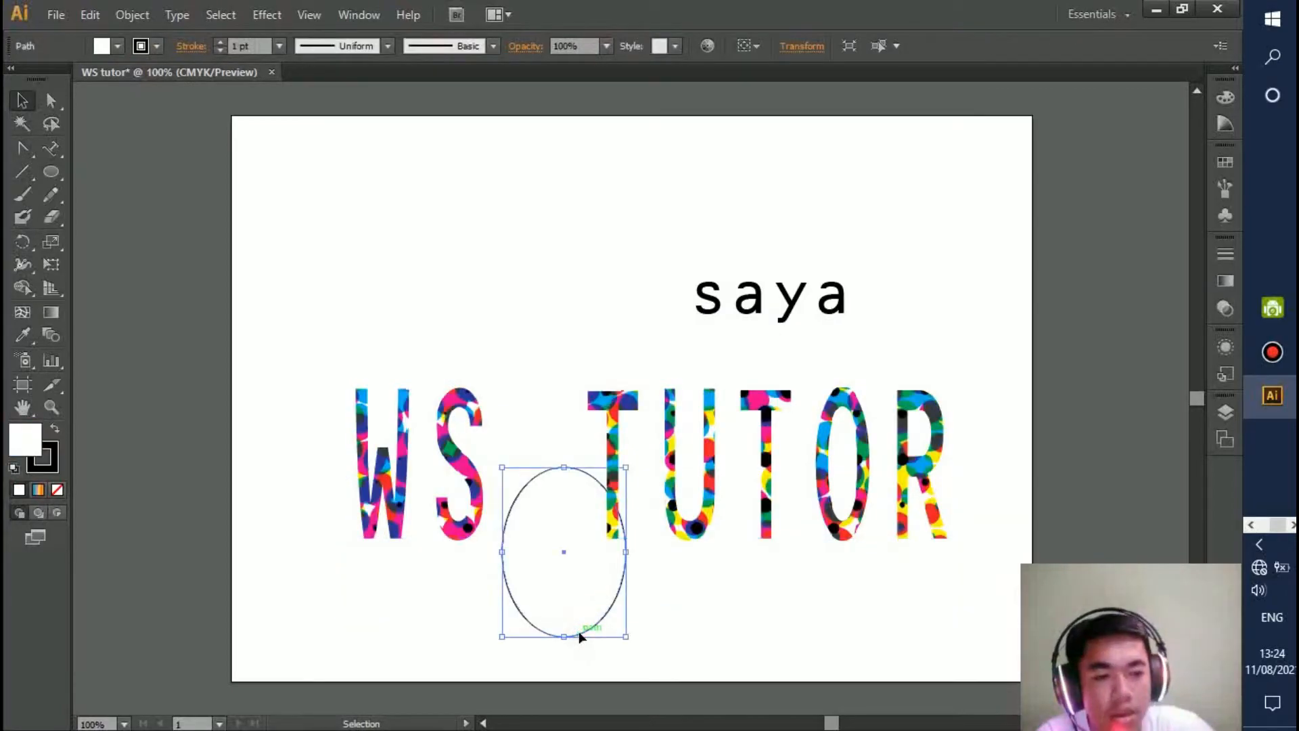
key(Delete)
Move the saya text area up and left to the artboard's upper middle and fill its text with the dark blue swatch.
click(838, 307)
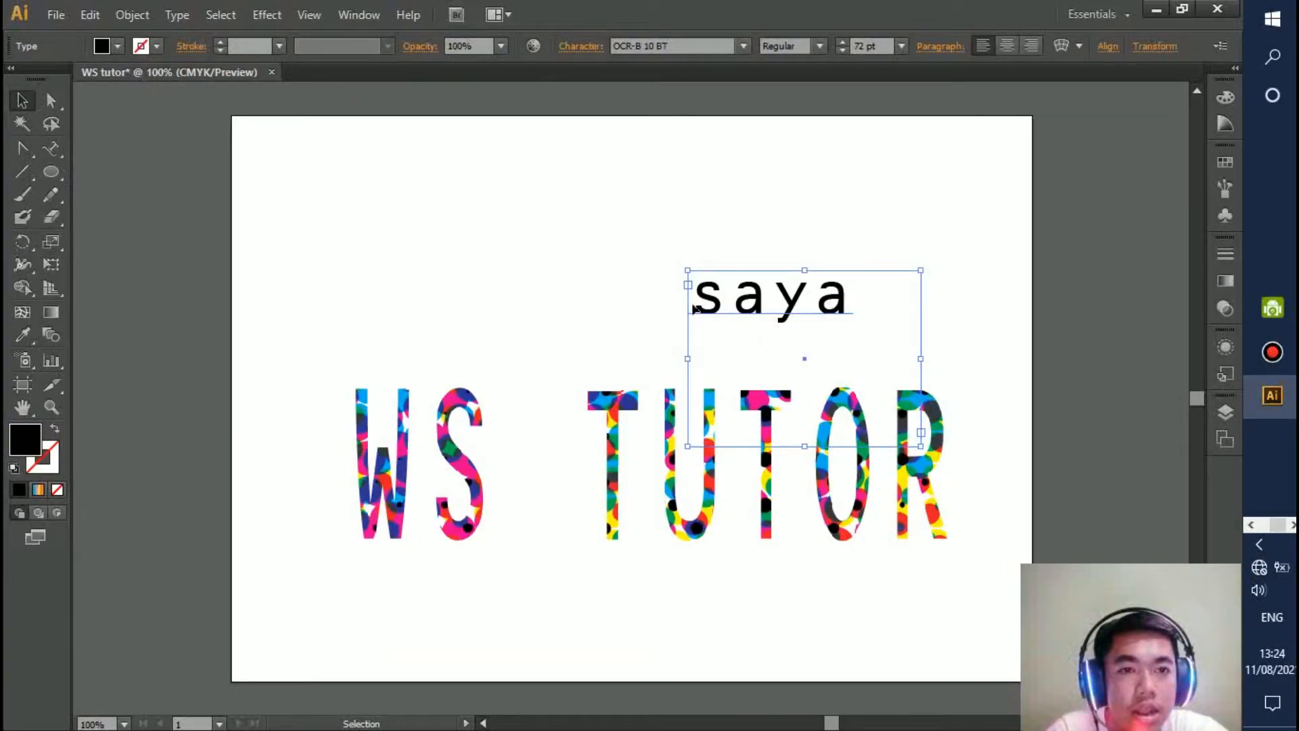
drag(743, 288, 529, 169)
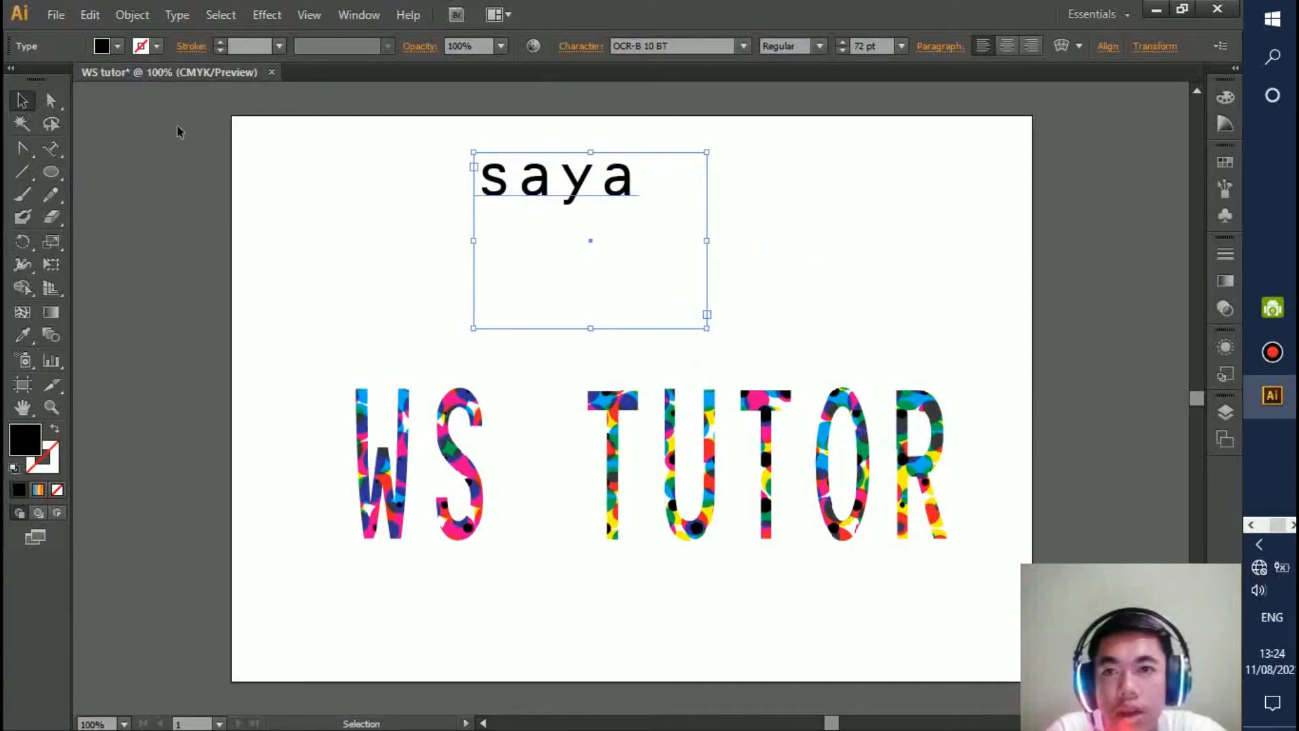
click(117, 47)
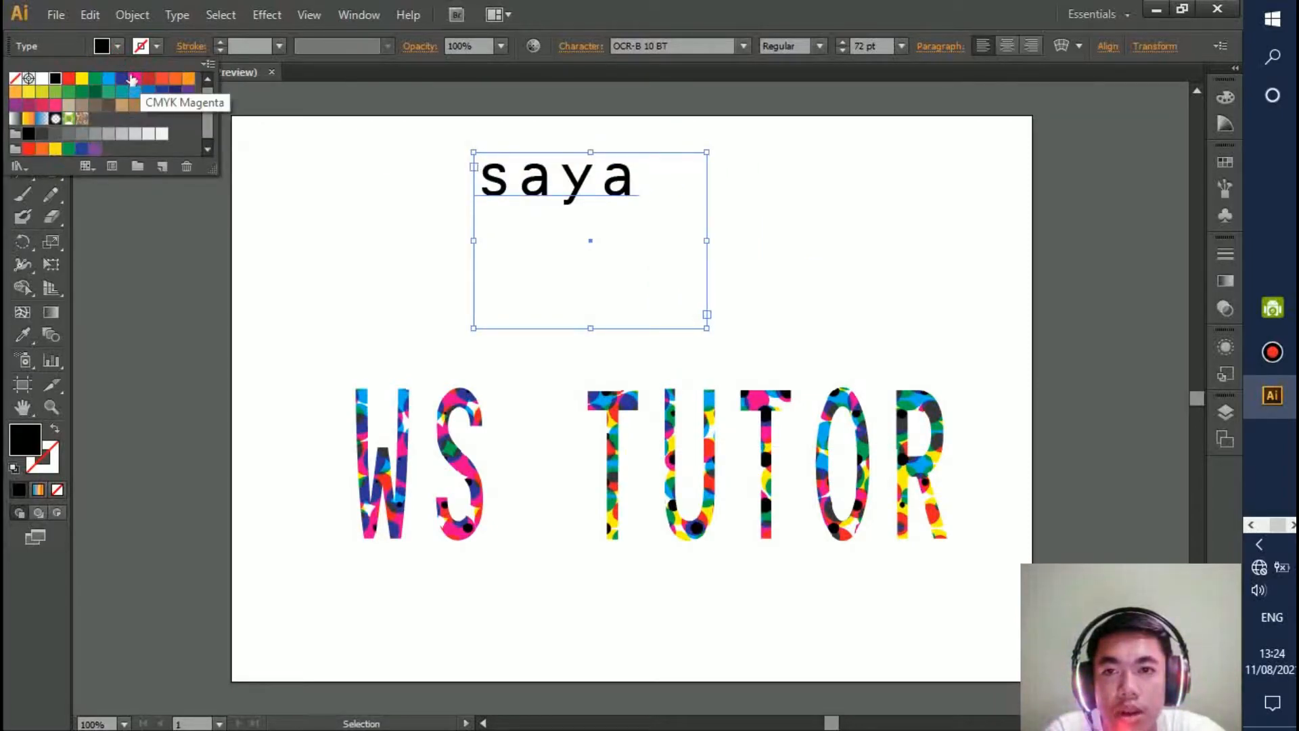
click(126, 77)
click(757, 250)
click(669, 249)
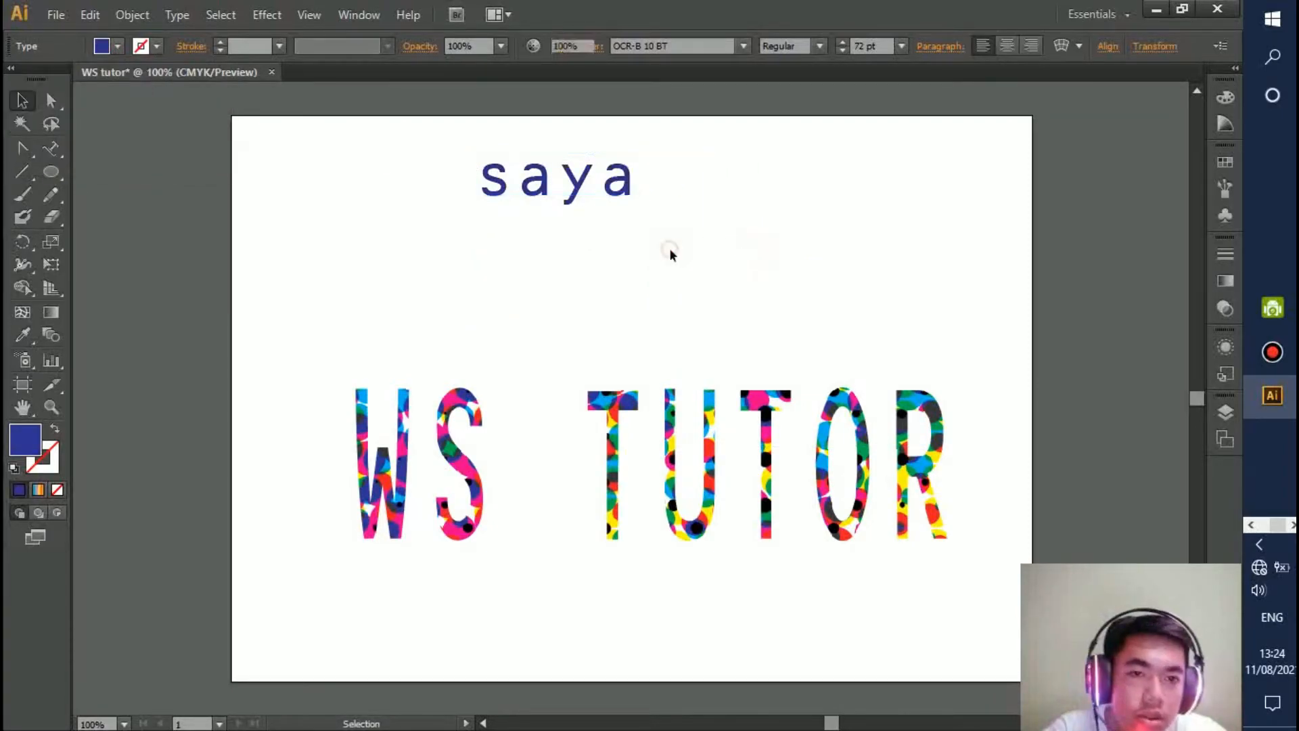
Give the saya text a stroke in the same dark blue as its fill.
click(558, 178)
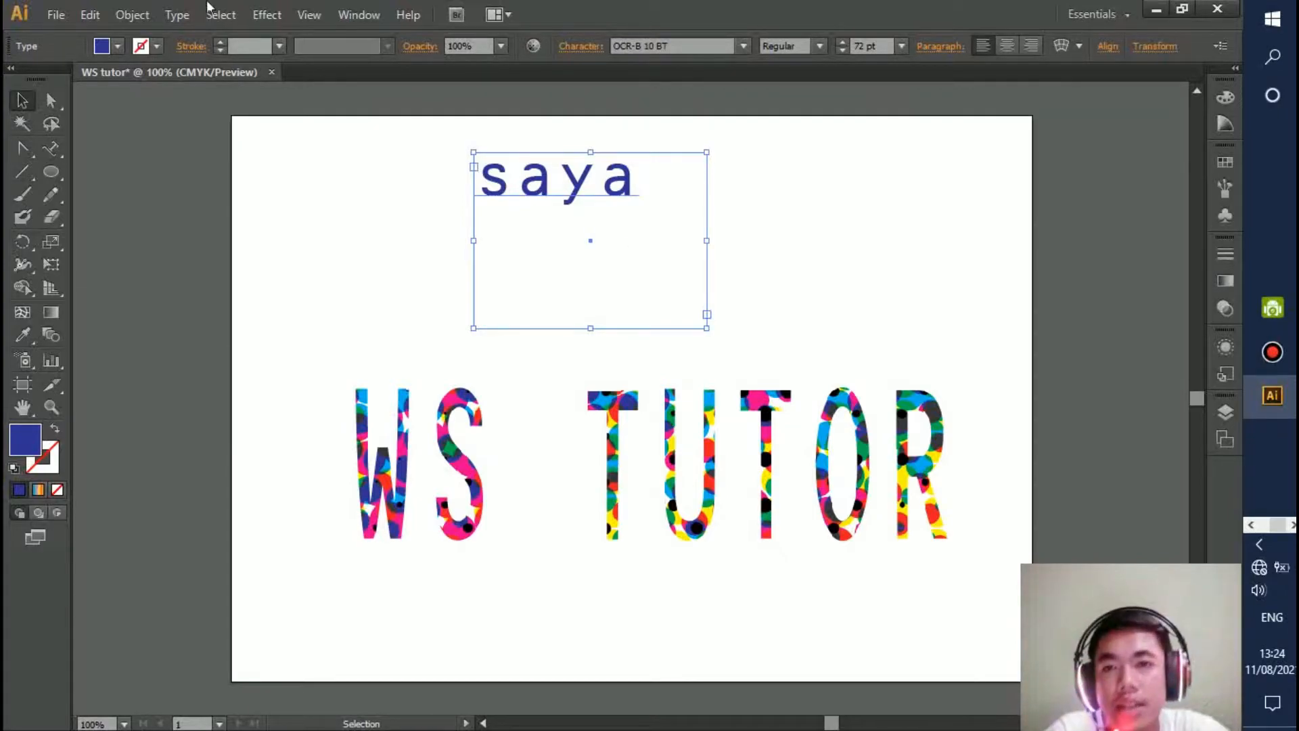
click(156, 46)
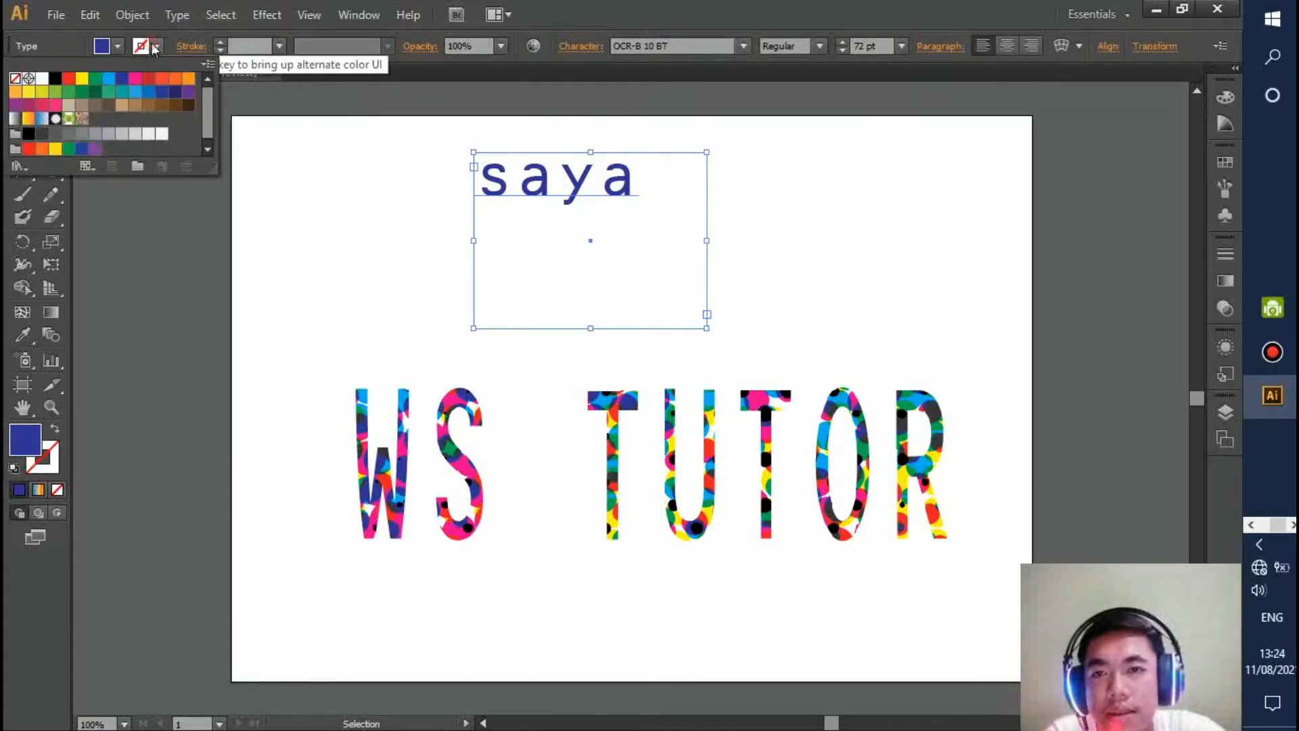
click(125, 79)
click(664, 248)
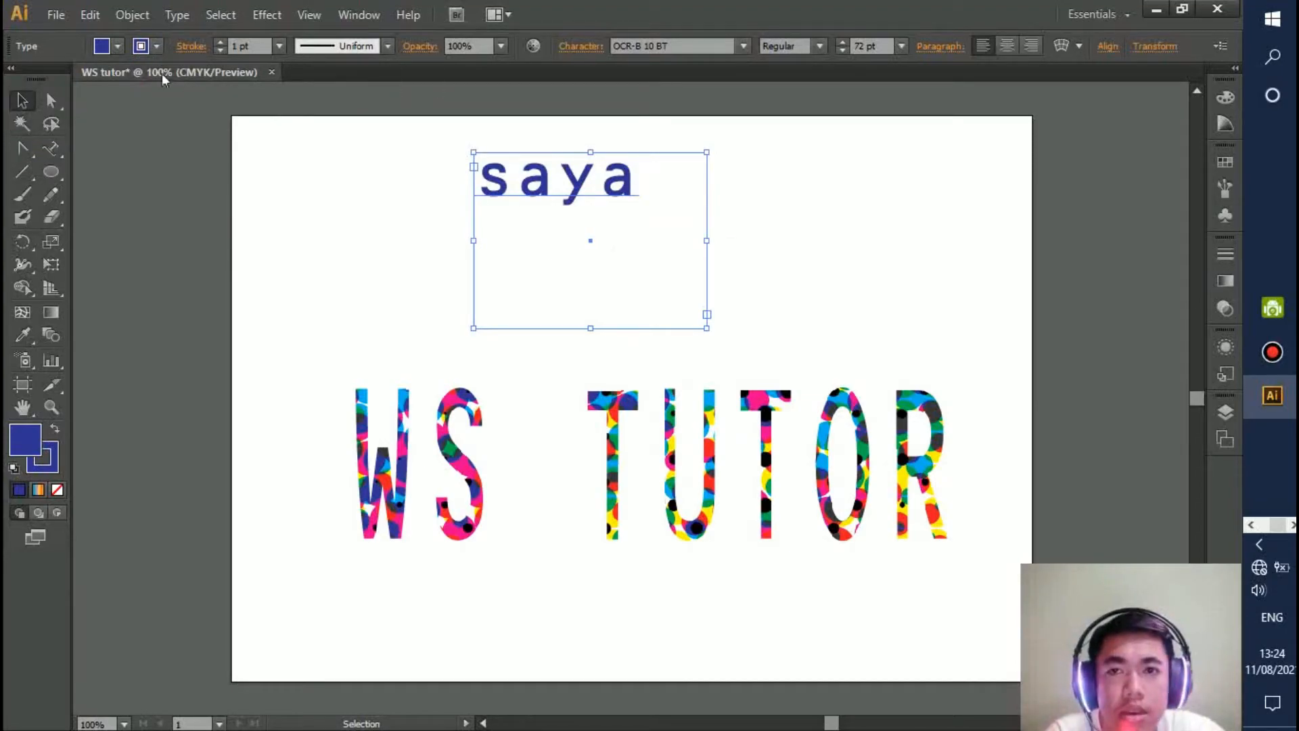
Apply the green pattern swatch to the stroke of the dark blue saya text.
click(156, 46)
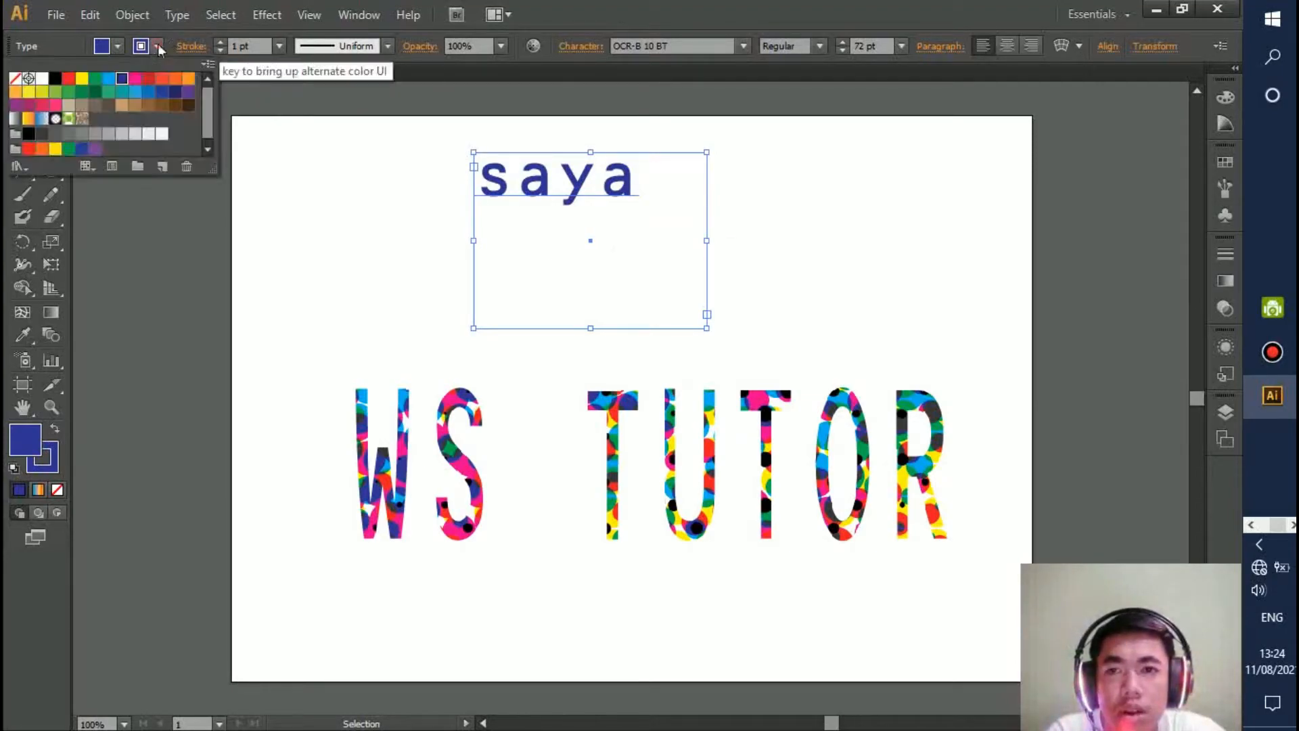
click(70, 120)
click(426, 278)
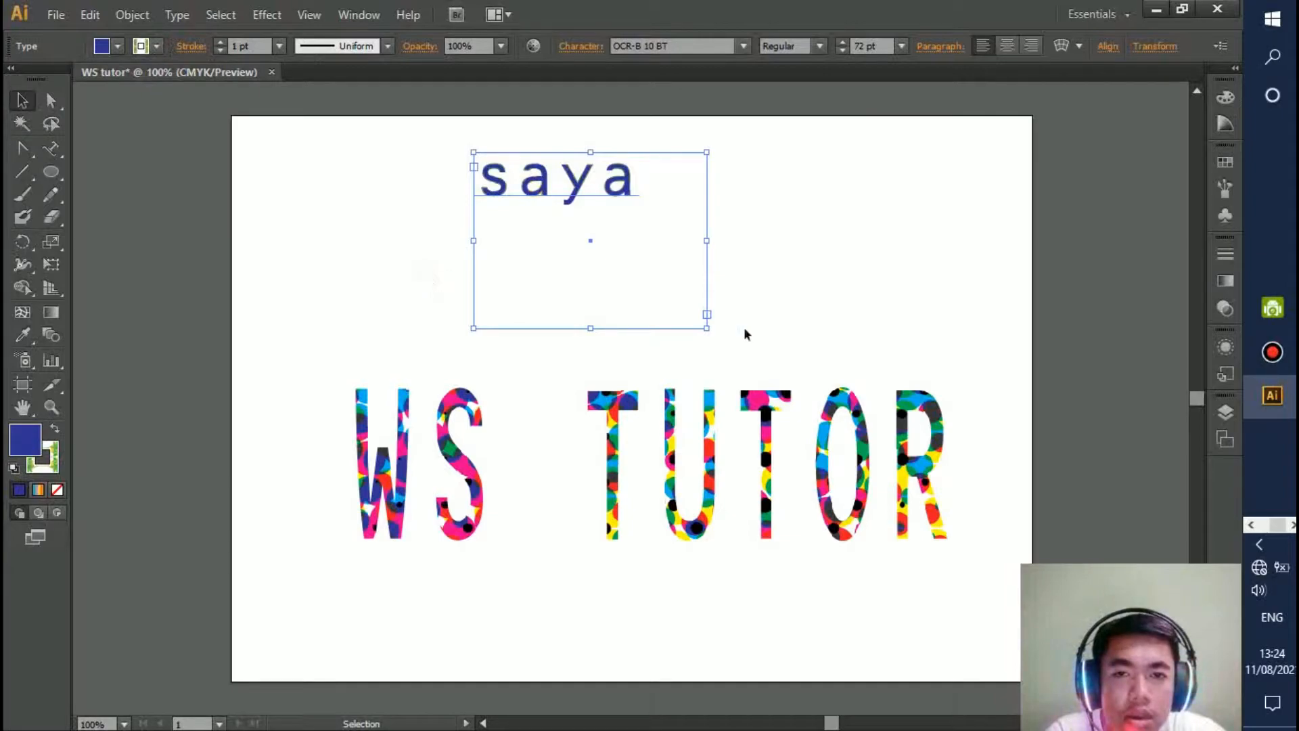
click(795, 252)
click(514, 162)
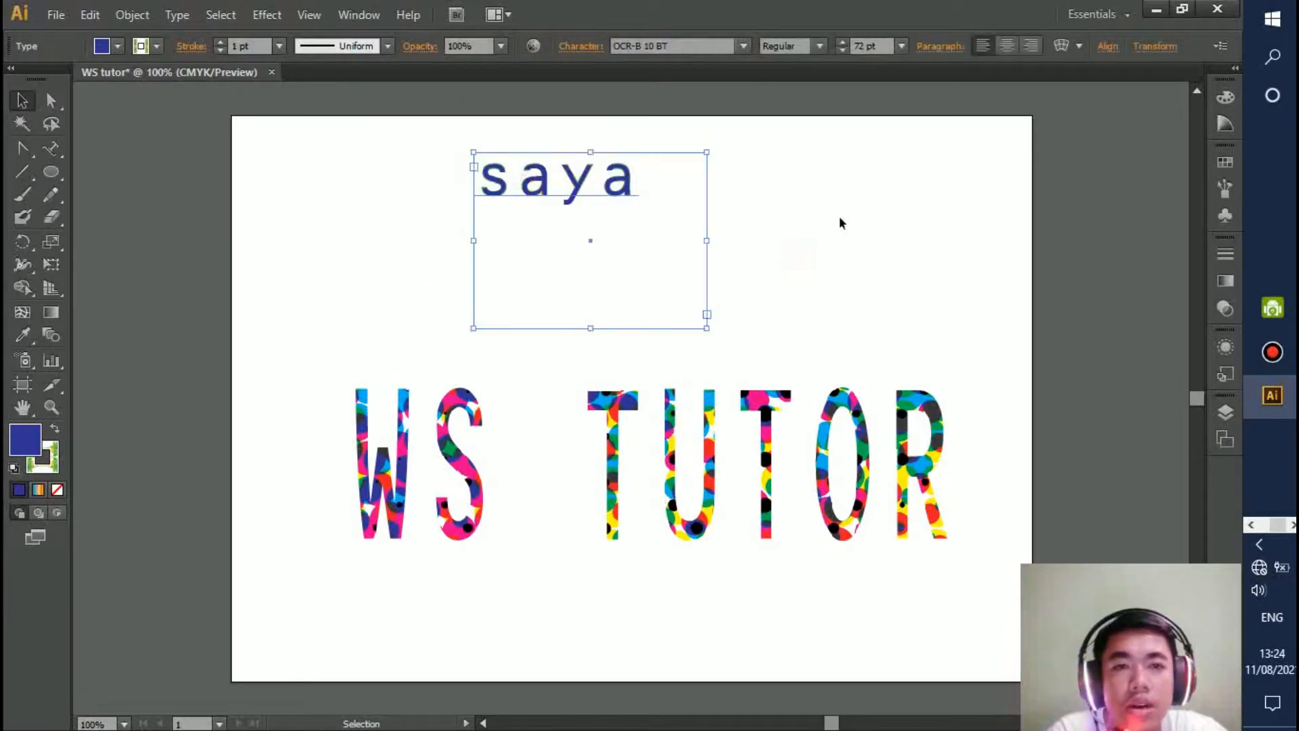
Draw a horizontal line about 19.3 cm long between the saya text and the WS TUTOR text.
drag(50, 147, 124, 197)
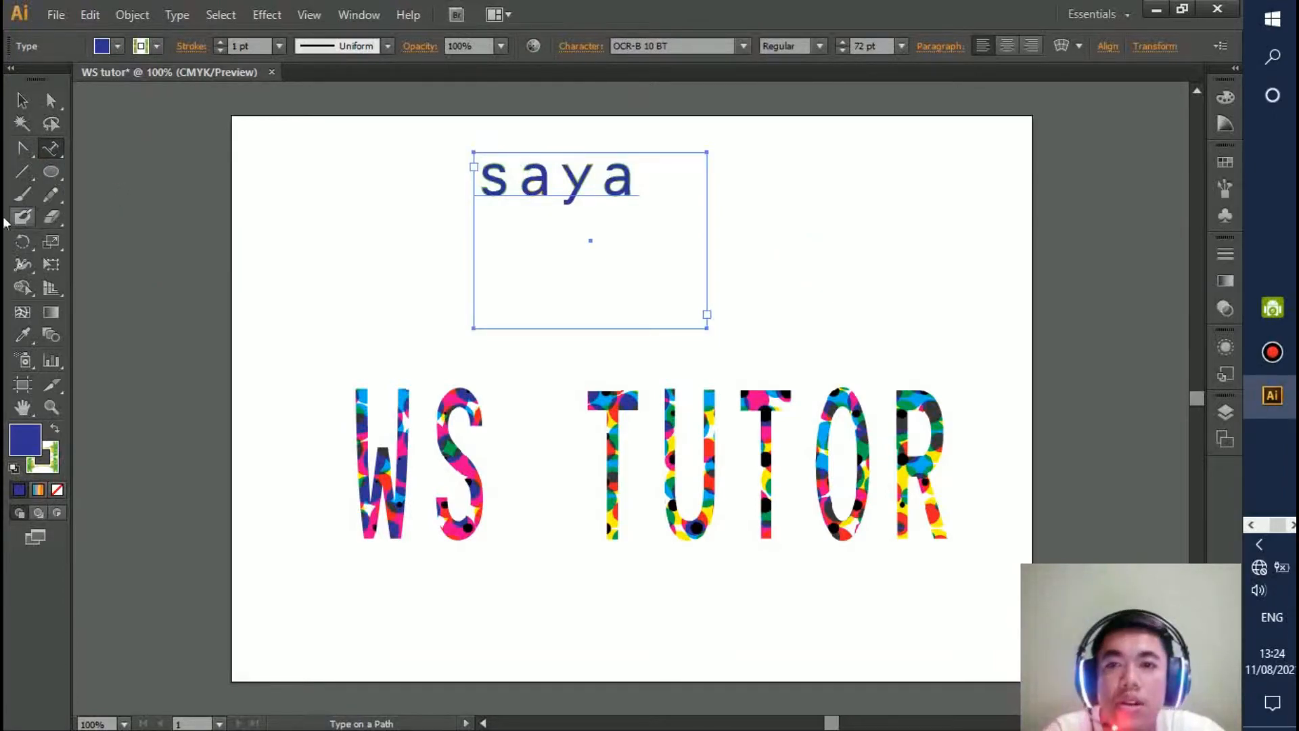
click(20, 176)
drag(341, 335, 547, 336)
drag(860, 336, 862, 335)
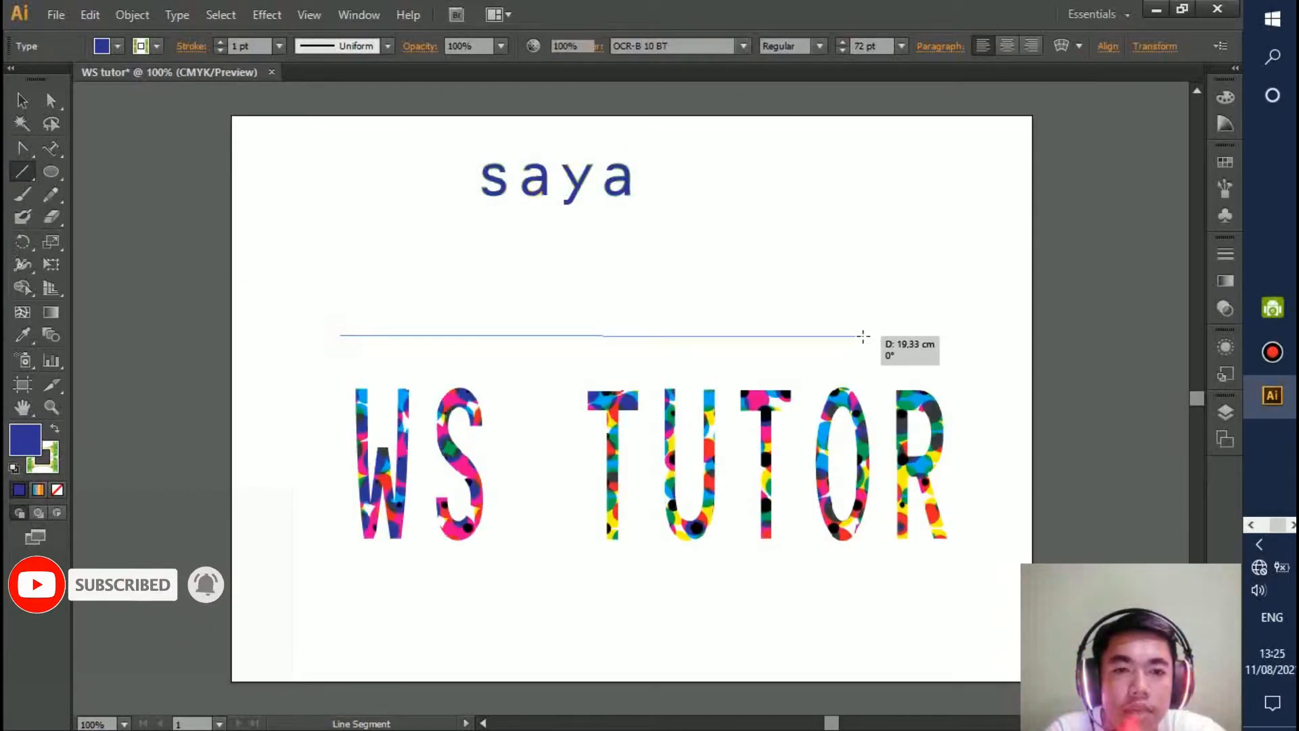
Add the text "saya TUTOR" along the horizontal line as type on a path.
click(53, 149)
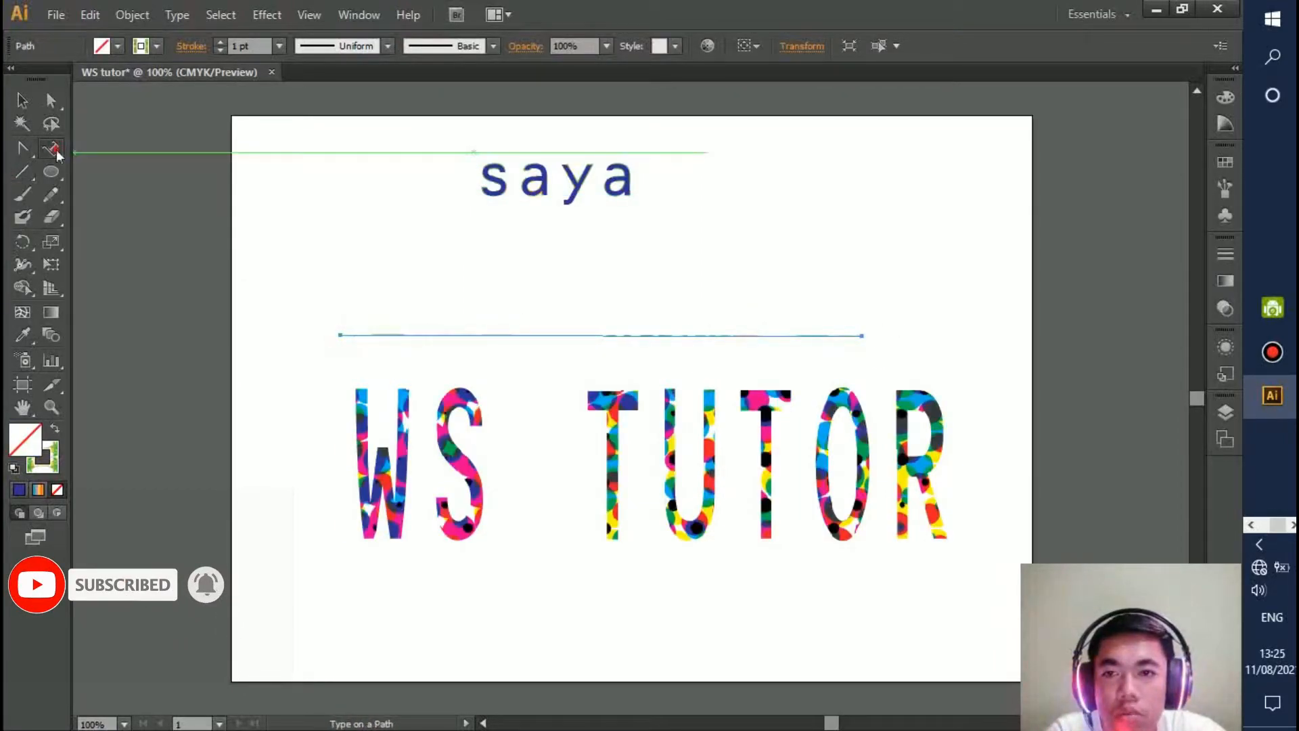
click(368, 335)
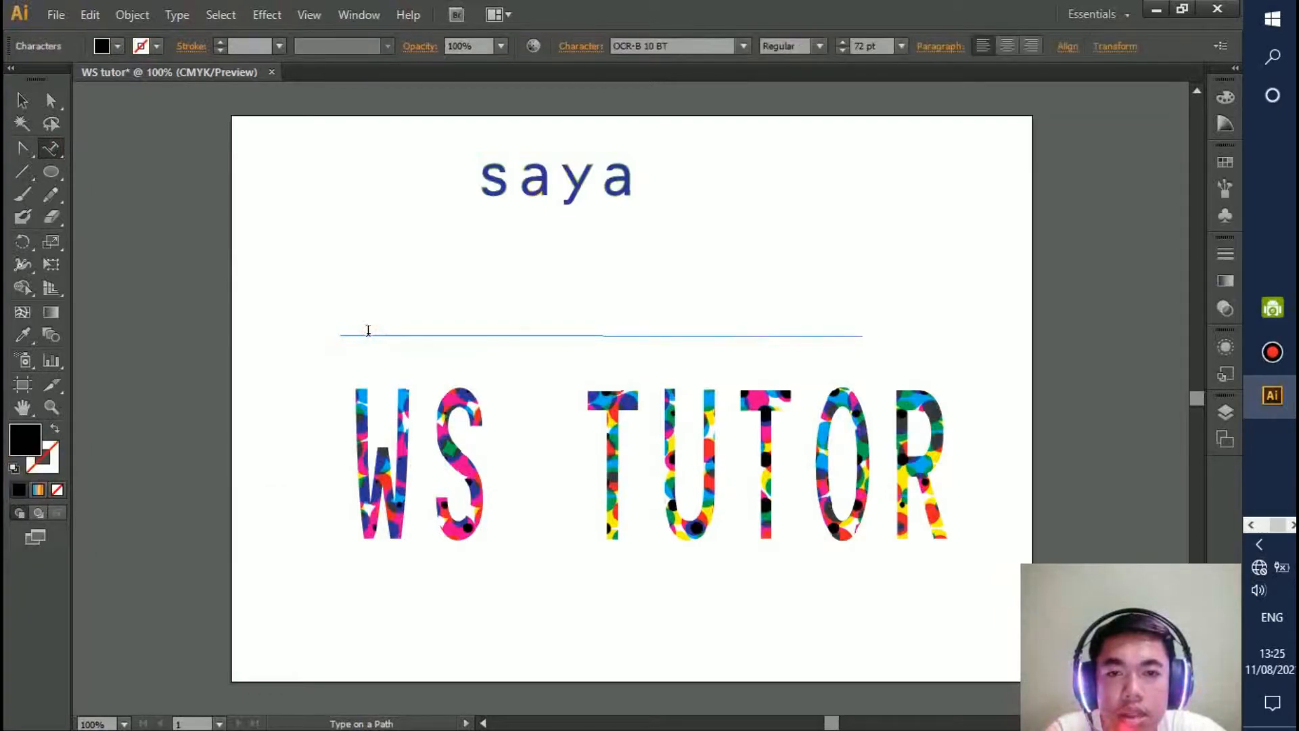
text(saya)
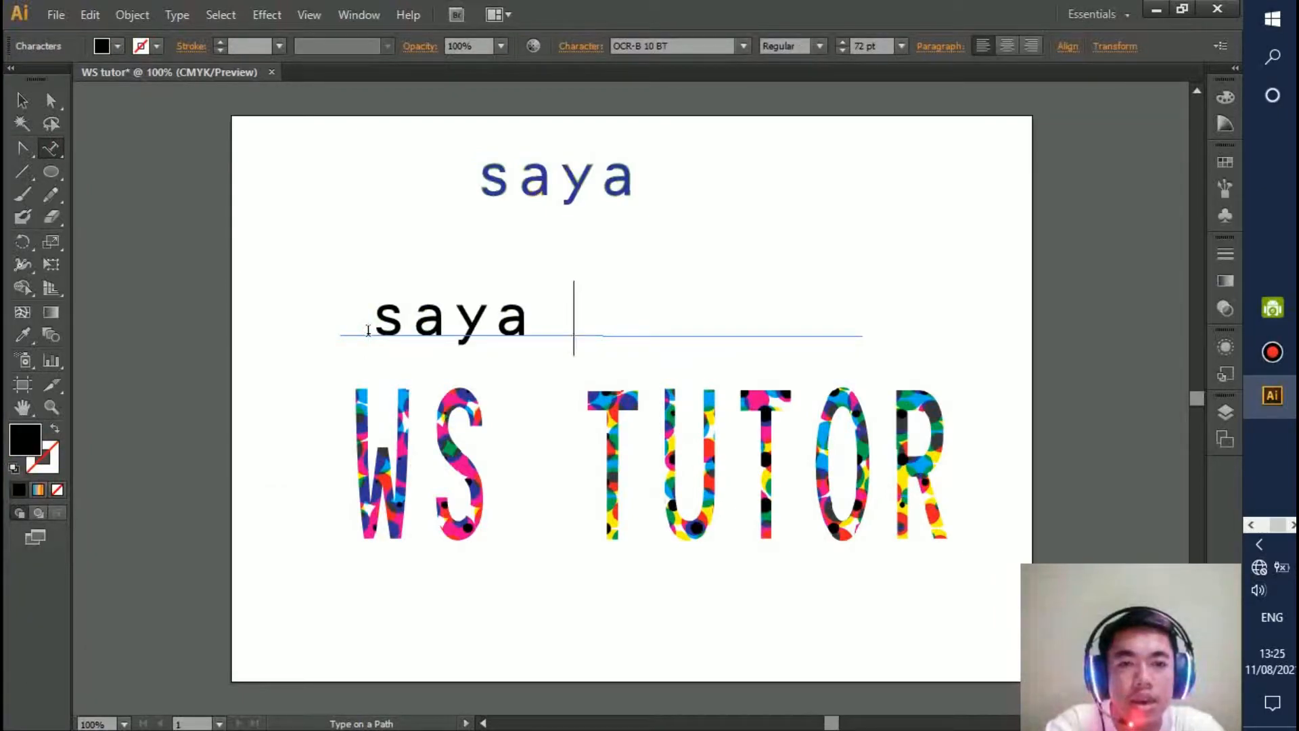
text( T)
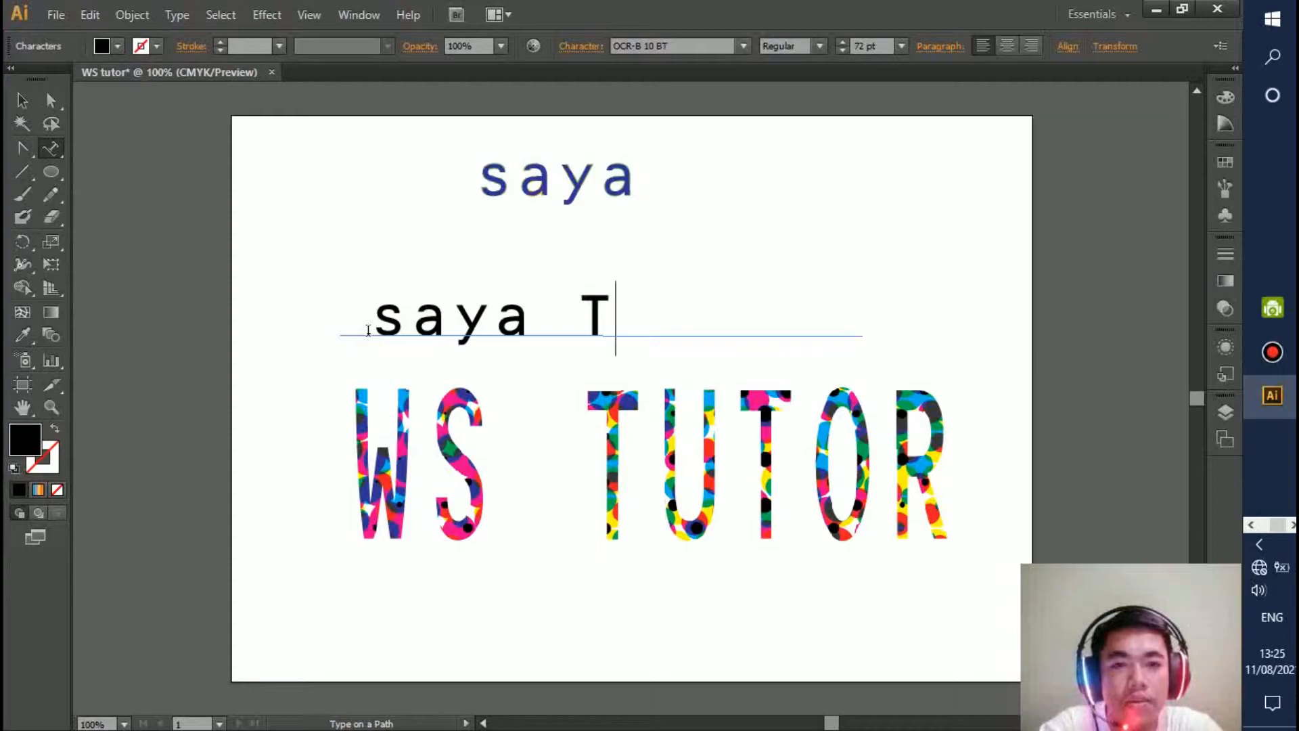
text(UTOR)
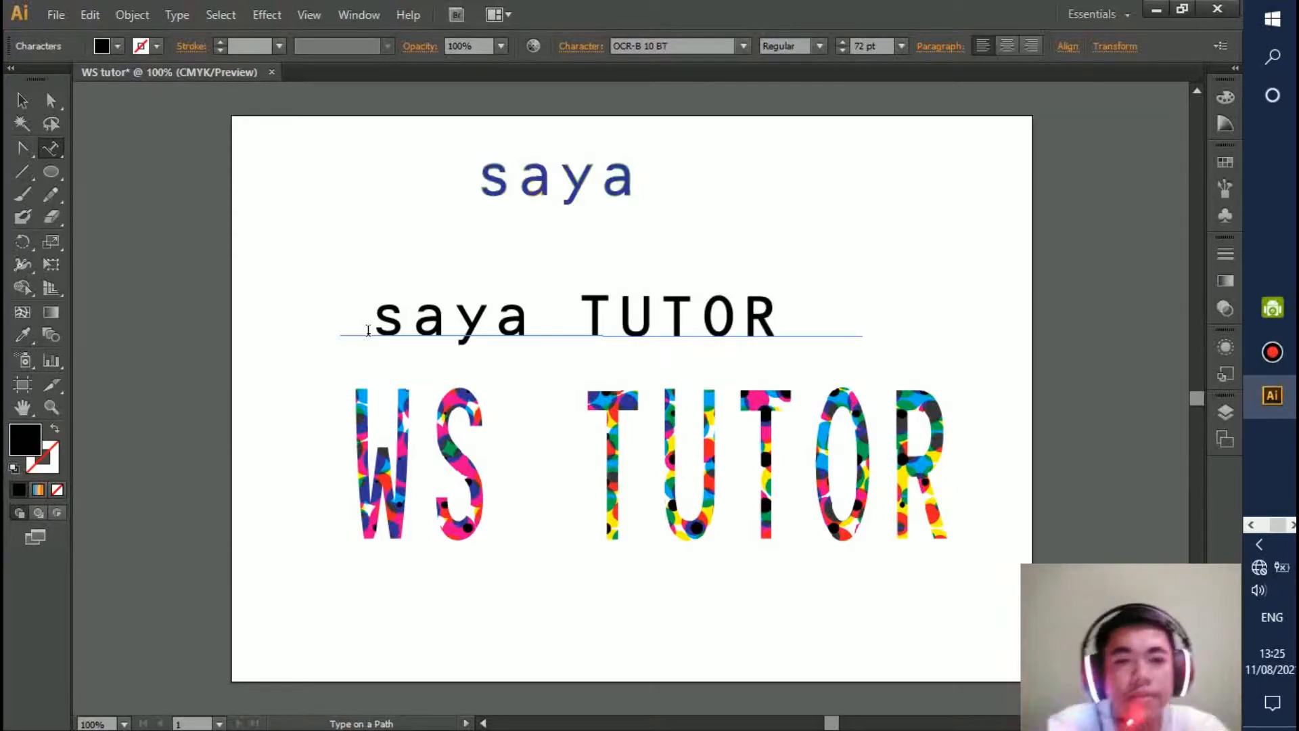
Scale the saya TUTOR path text into tall, narrow letters at 225 pt, then deselect it.
click(23, 100)
drag(865, 327, 816, 298)
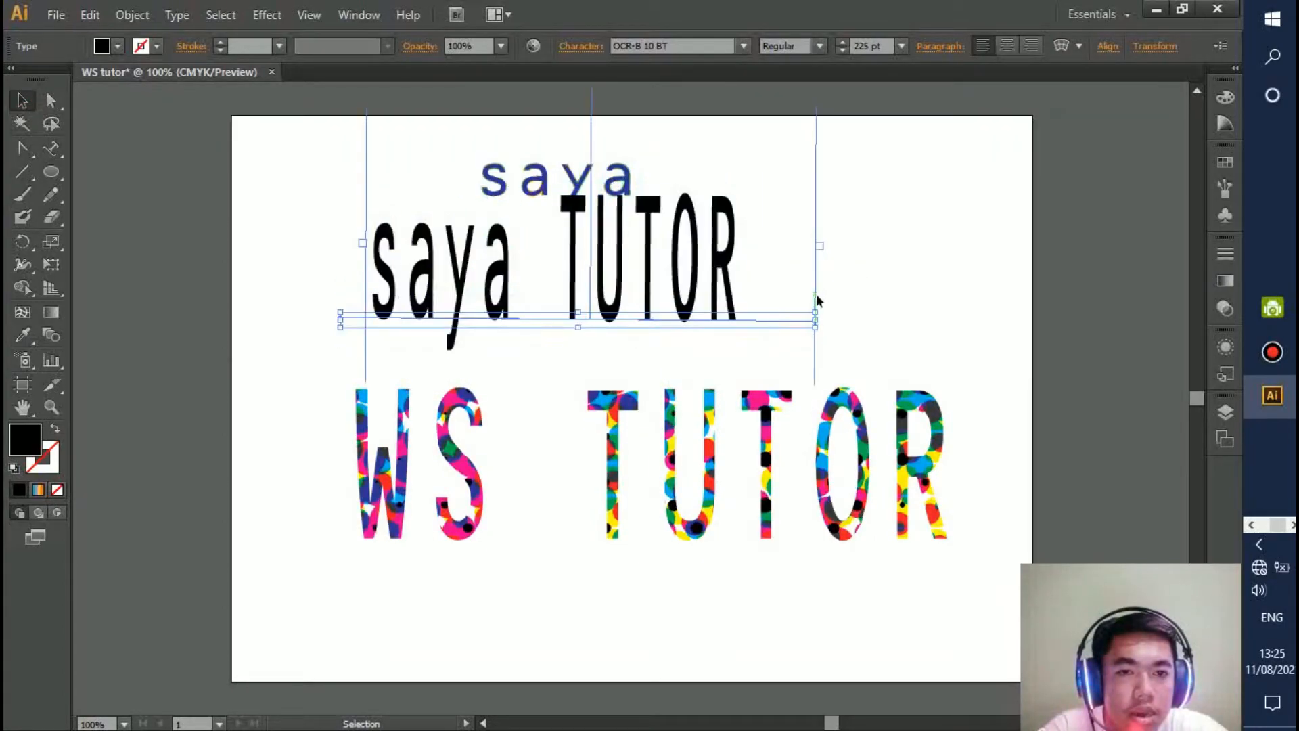
click(913, 293)
Move the saya TUTOR path text right and down, clear of the dark blue saya text.
click(25, 171)
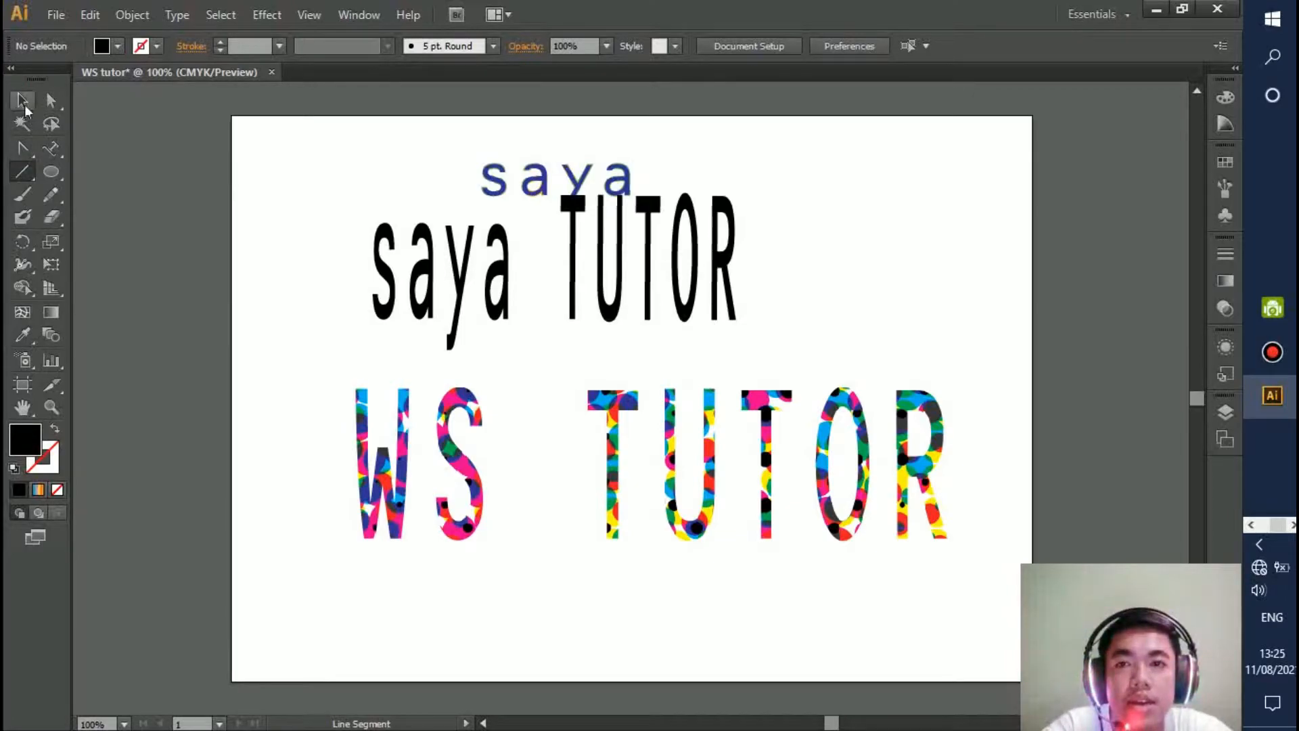
click(31, 100)
click(629, 300)
drag(629, 300, 691, 331)
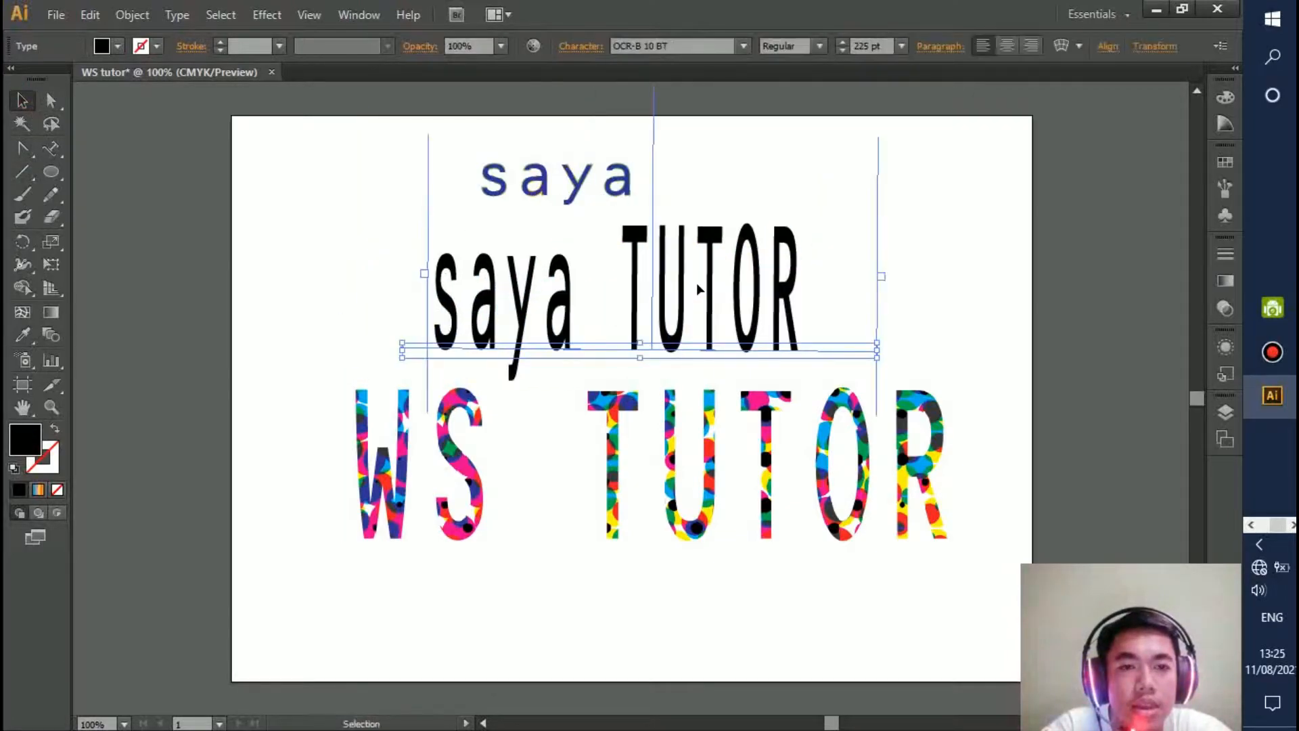
click(948, 285)
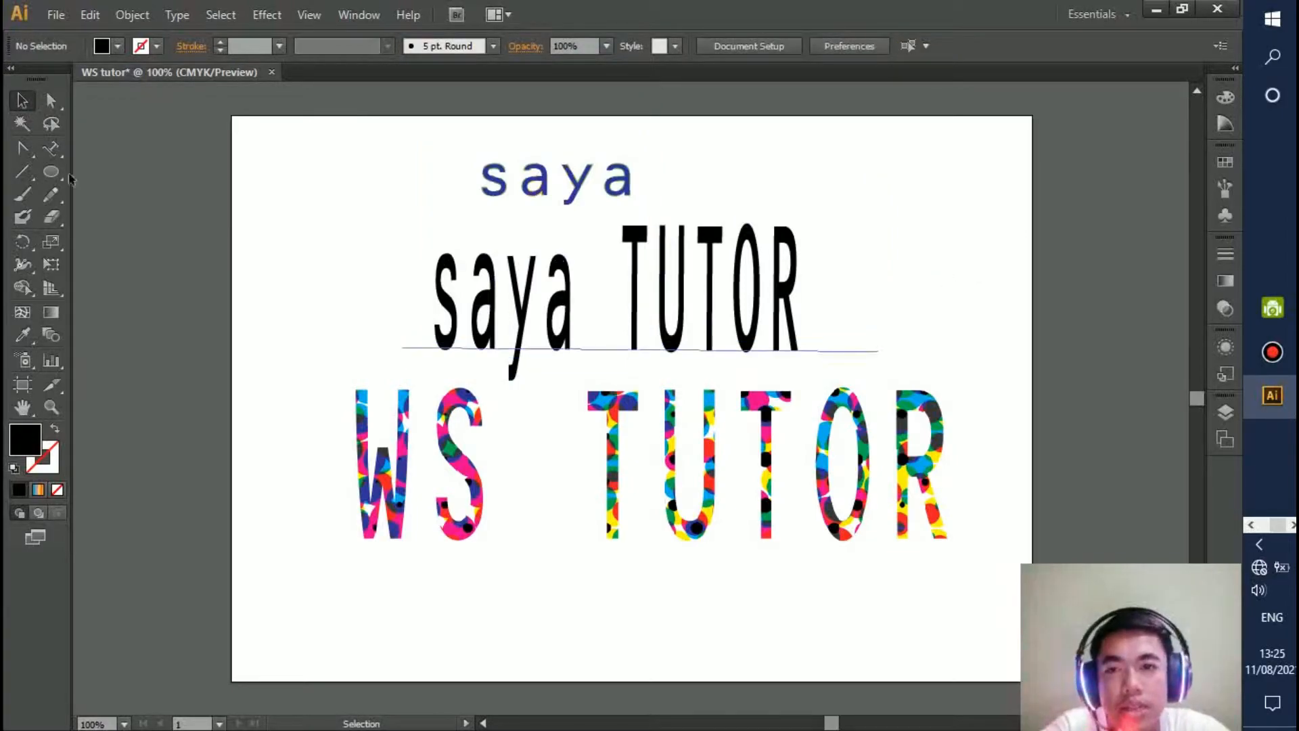
Add the word "saya" as vertical type near the artboard's left edge, beside the WS TUTOR text.
click(54, 153)
drag(56, 157, 155, 213)
click(296, 238)
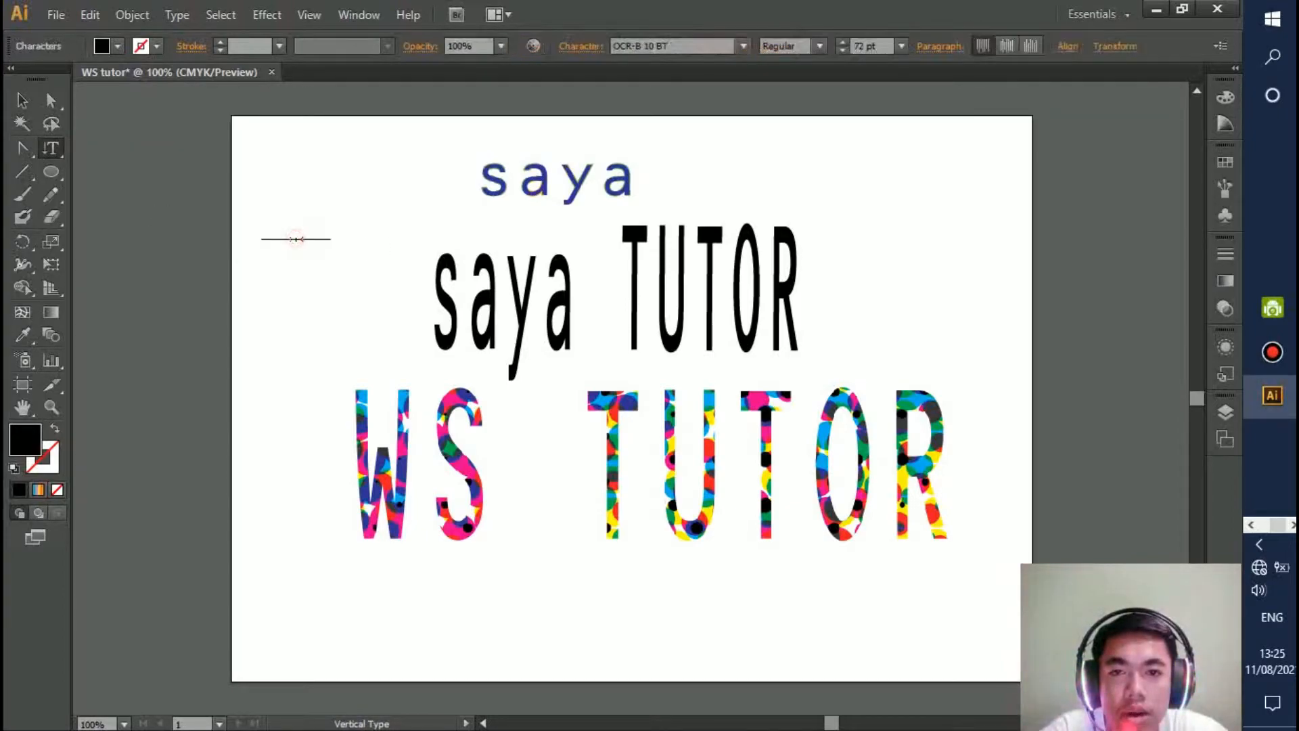
text(sat)
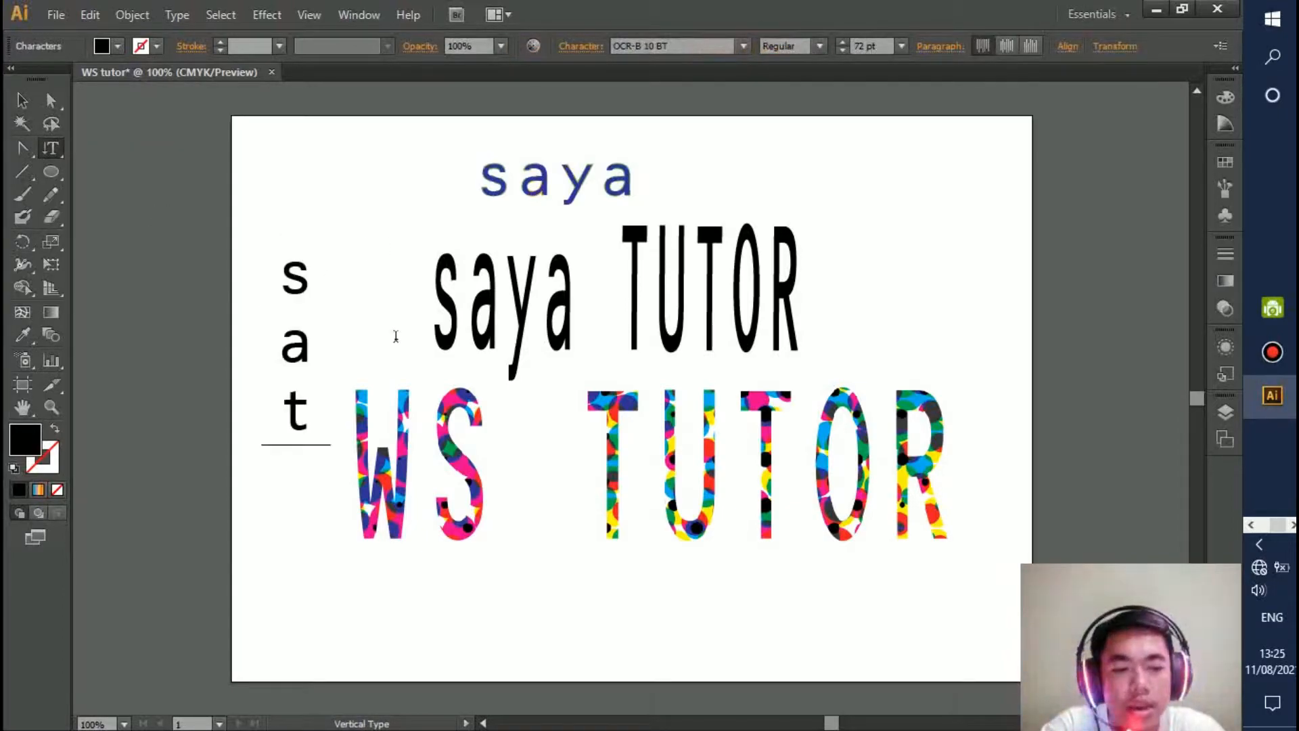
key(BackSpace)
text(ya)
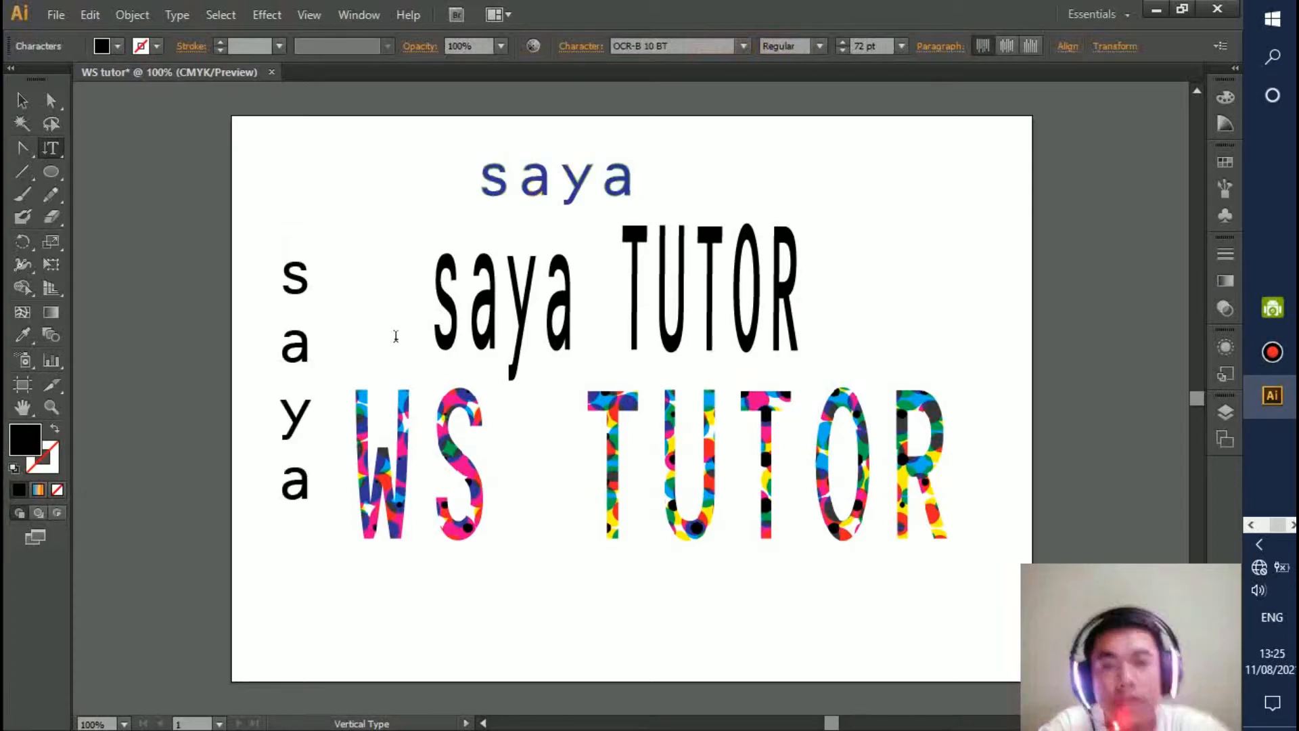
Try to start vertical area type on the empty area beside the saya TUTOR text.
click(50, 149)
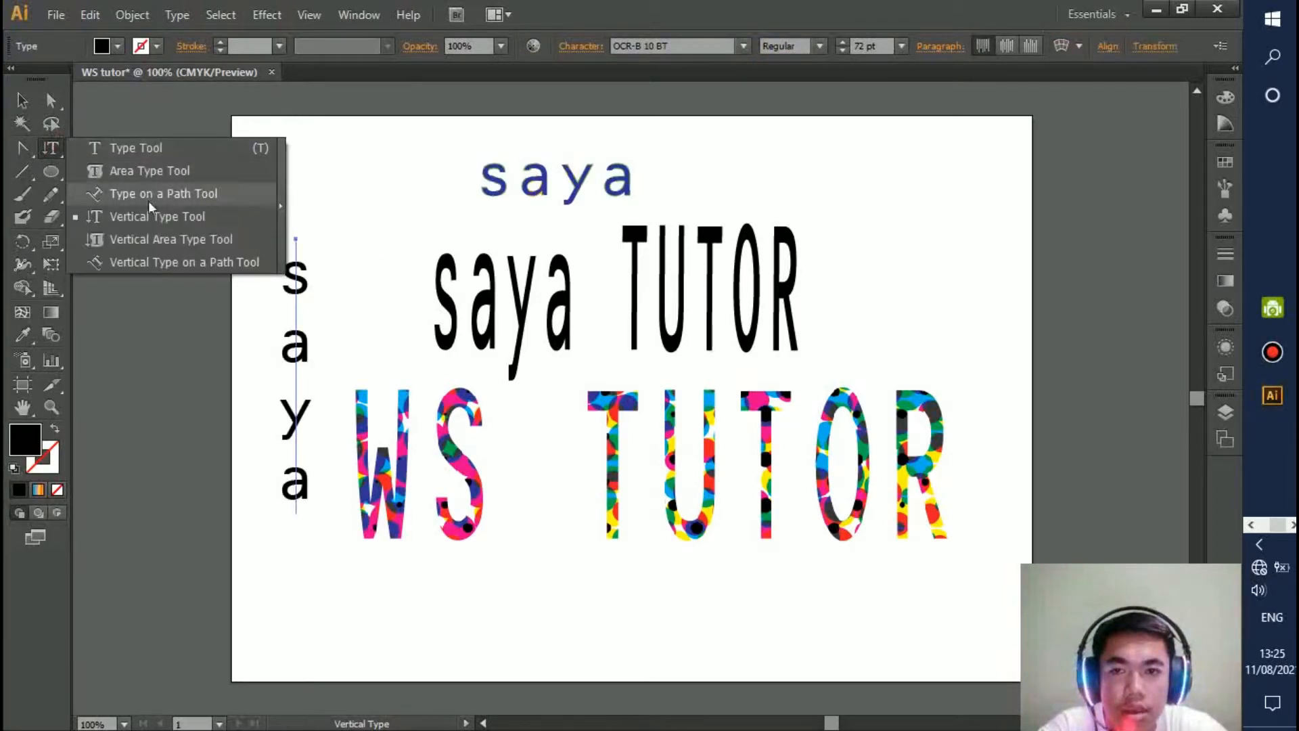
click(144, 239)
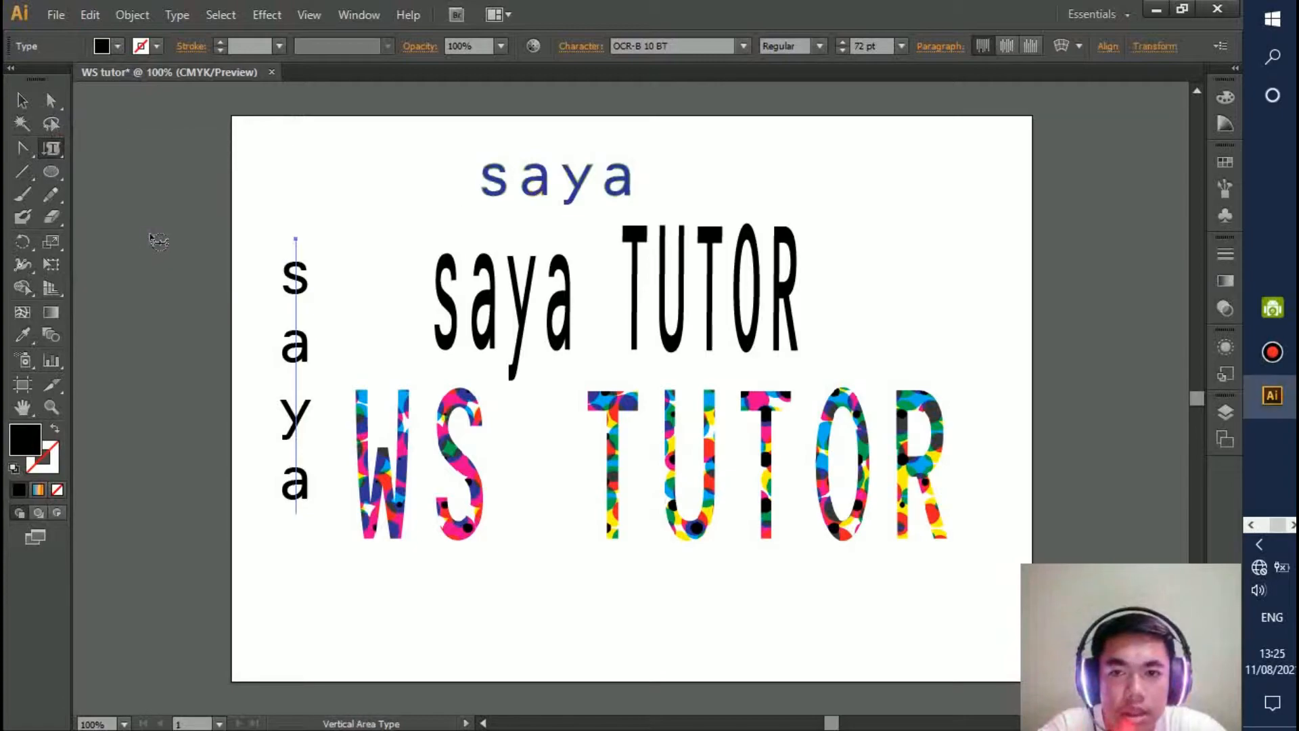
click(904, 244)
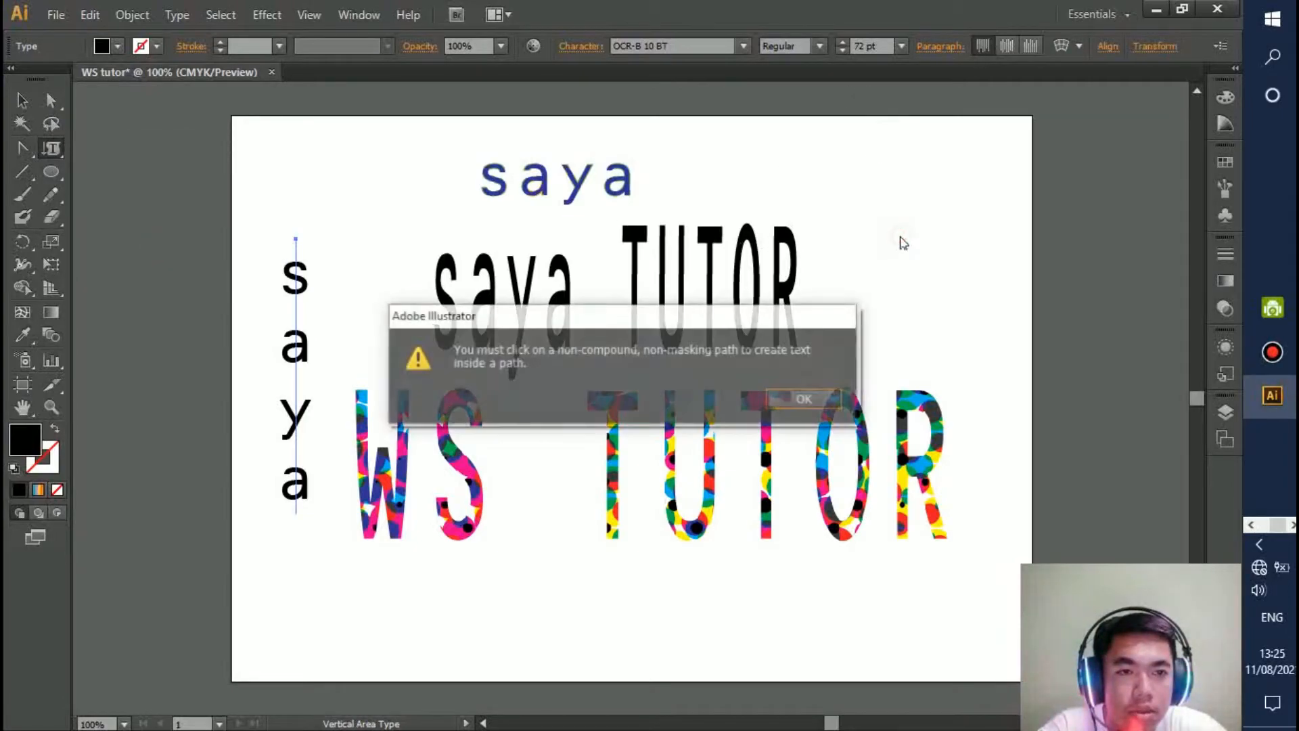
click(793, 405)
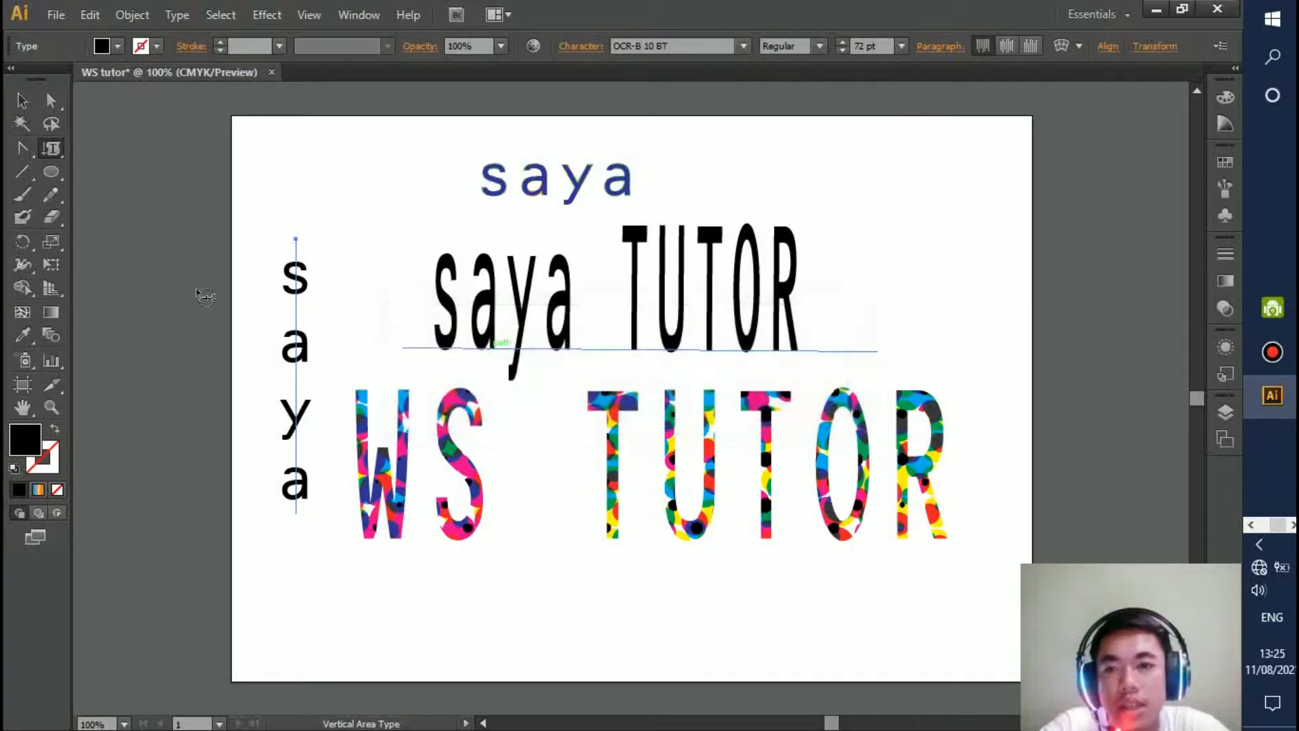
Draw a black, roughly square rectangle in the artboard's upper right, beside the saya TUTOR text.
click(54, 172)
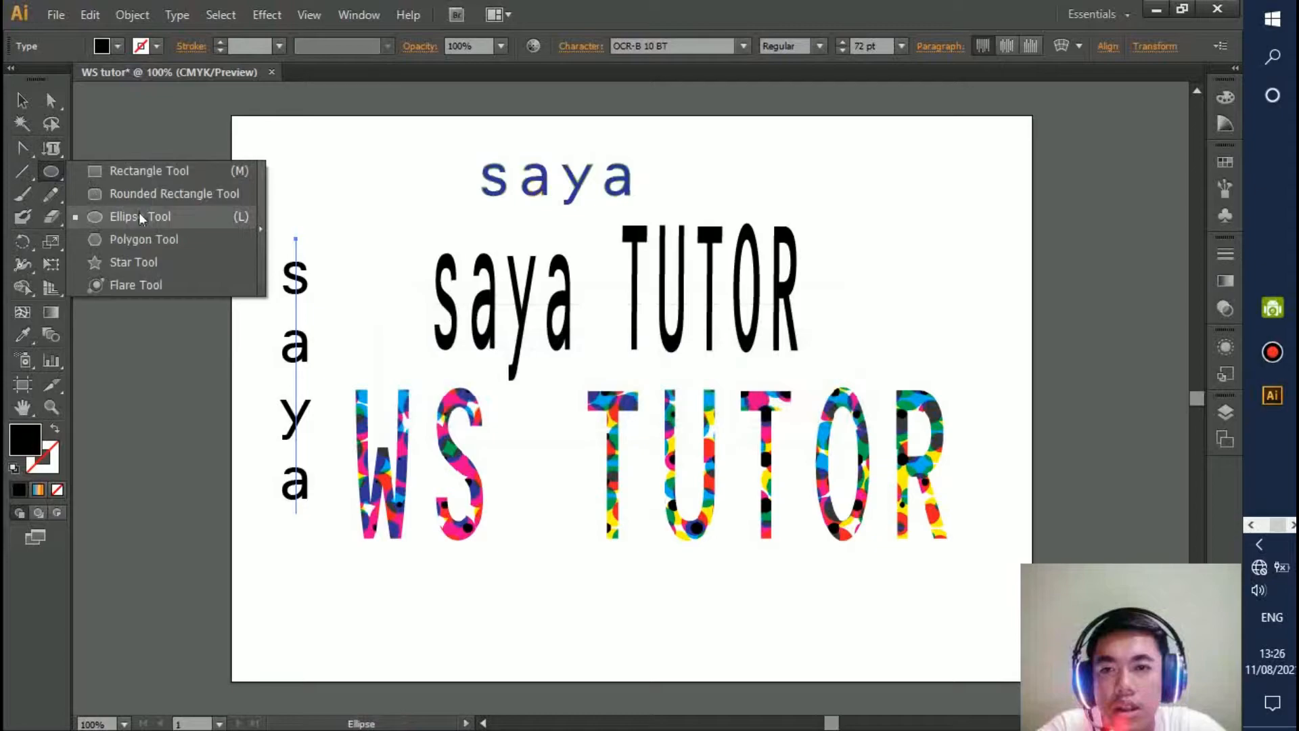
click(140, 167)
drag(818, 182, 989, 350)
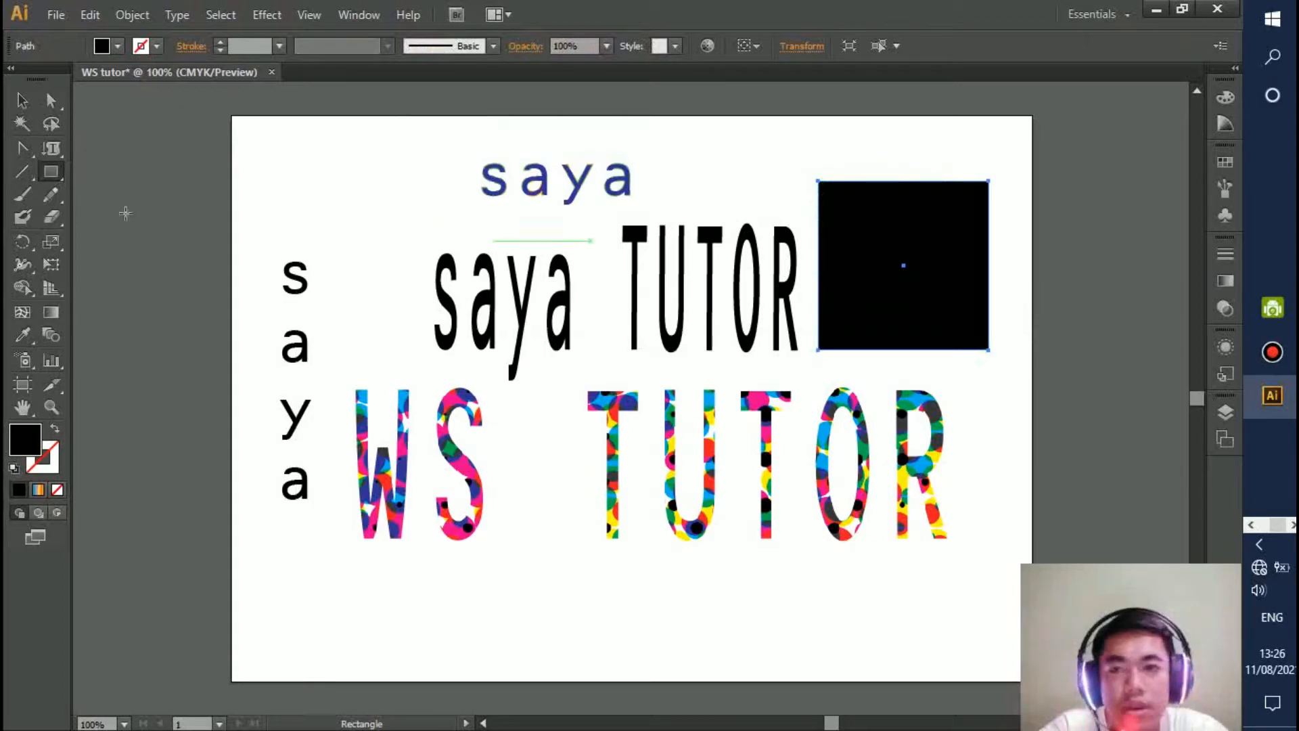
Convert the black rectangle into a vertical type area containing the word "saya".
click(54, 150)
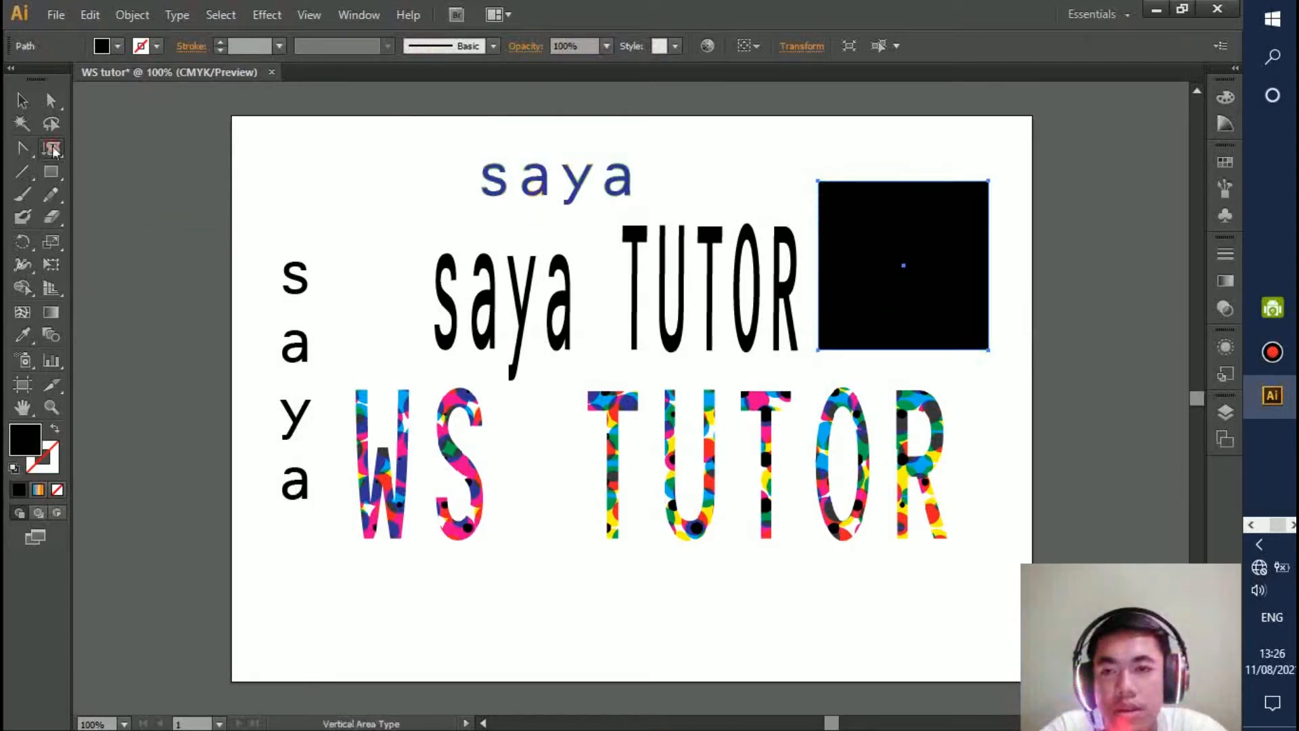
click(821, 214)
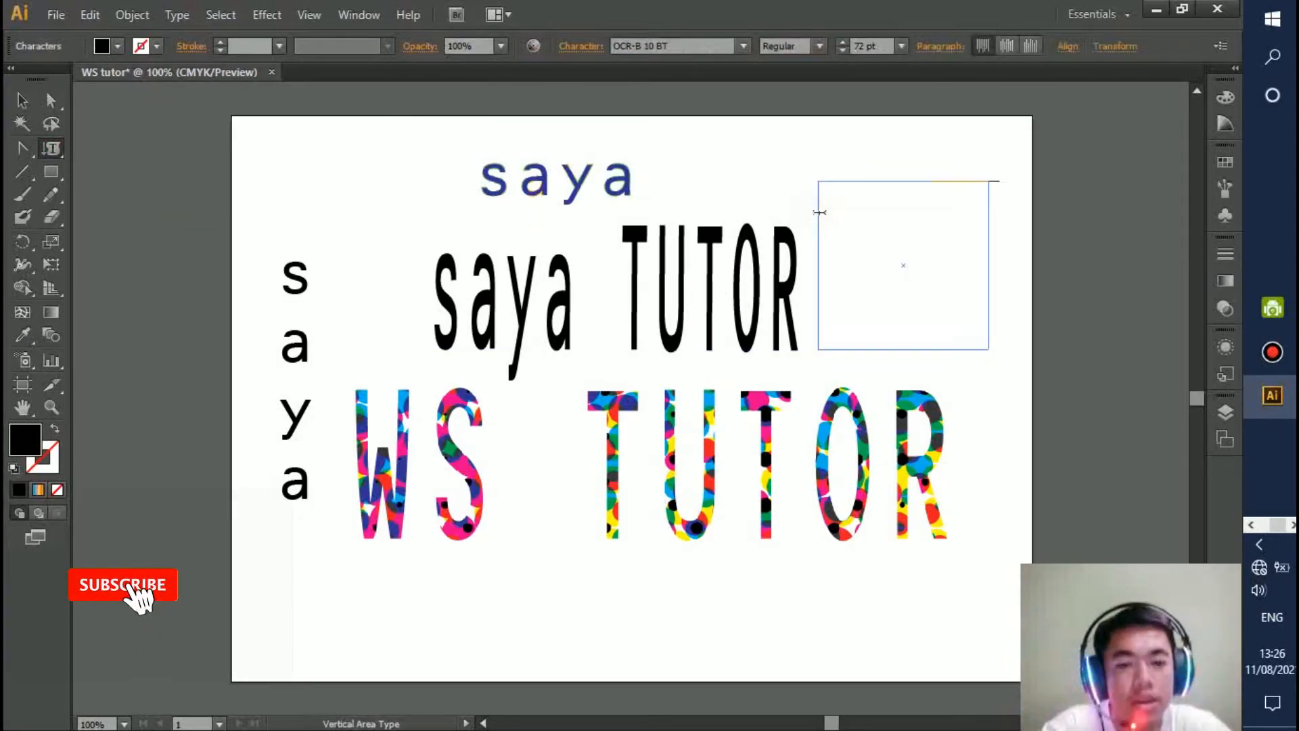
text(saya)
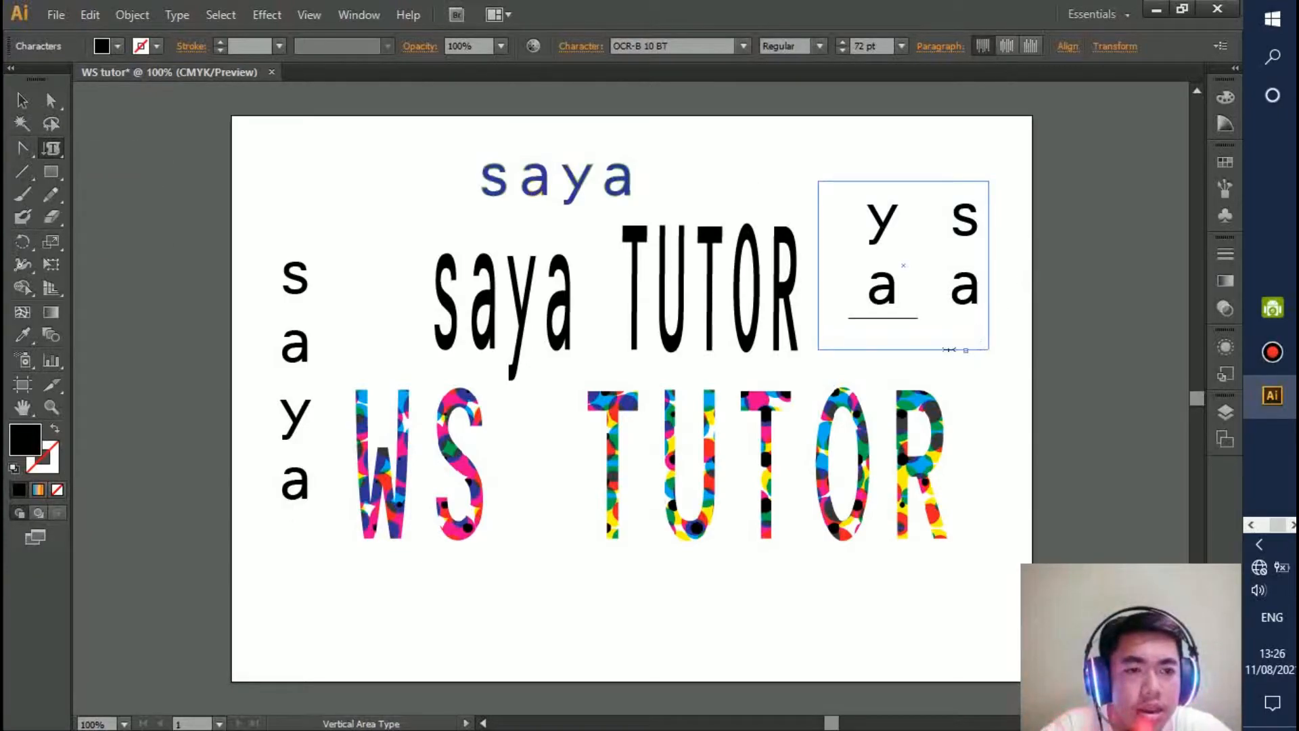
key(Escape)
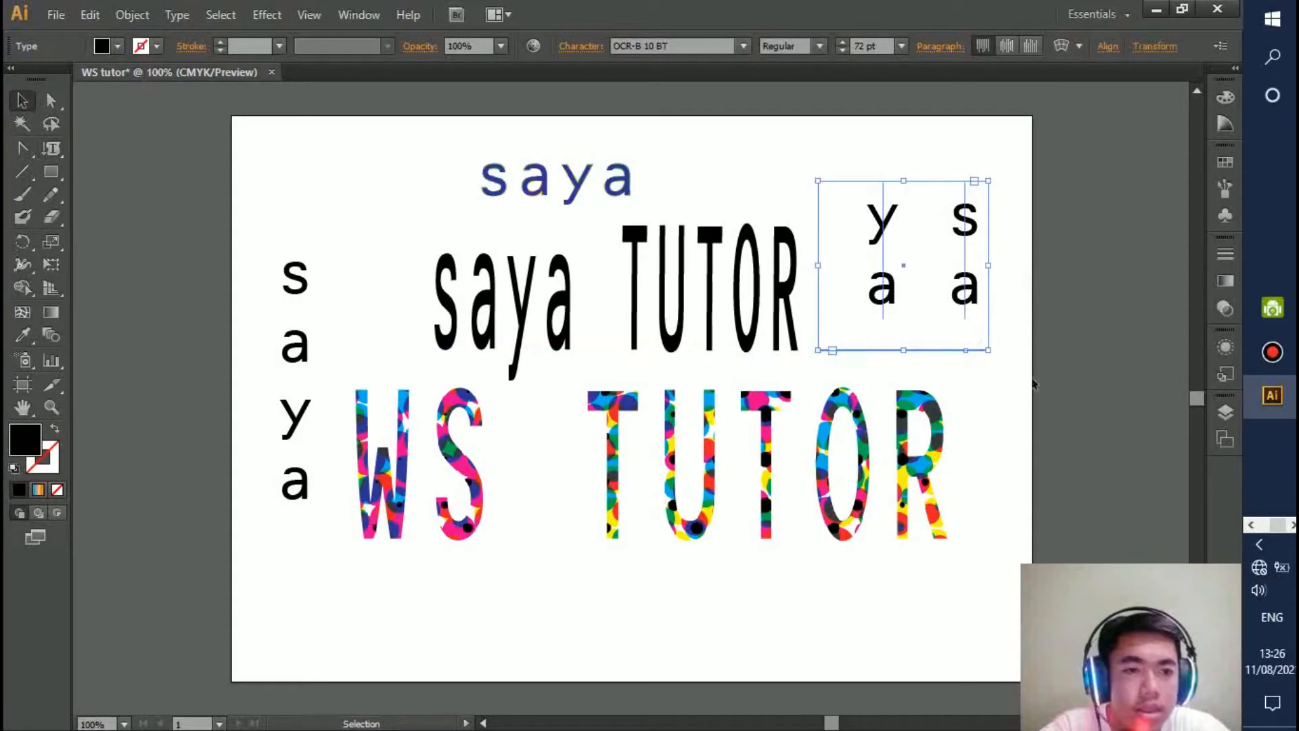
Stretch the vertical type area upward and downward so saya fits in one column near the artboard's right edge.
drag(903, 350, 973, 618)
drag(919, 180, 952, 140)
click(818, 243)
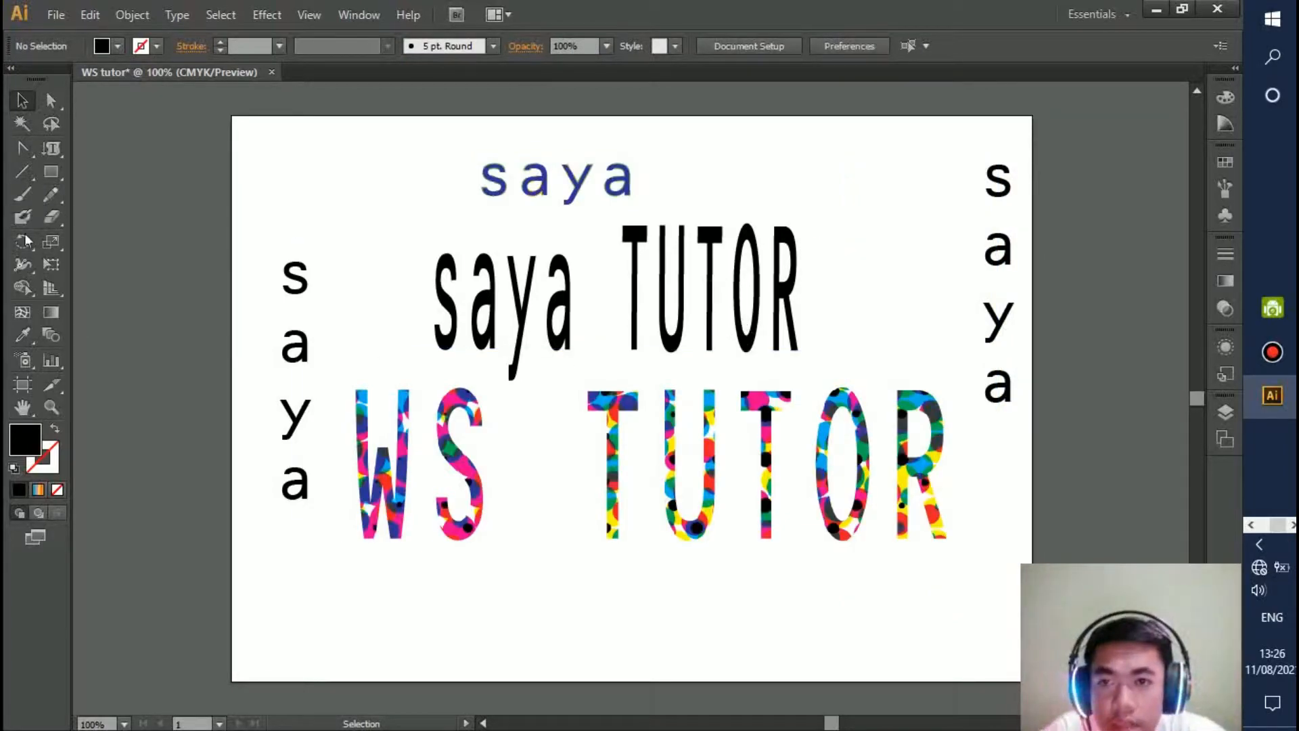
Draw an arc from the upper left of the saya TUTOR text down to the first T of WS TUTOR.
drag(48, 157, 159, 264)
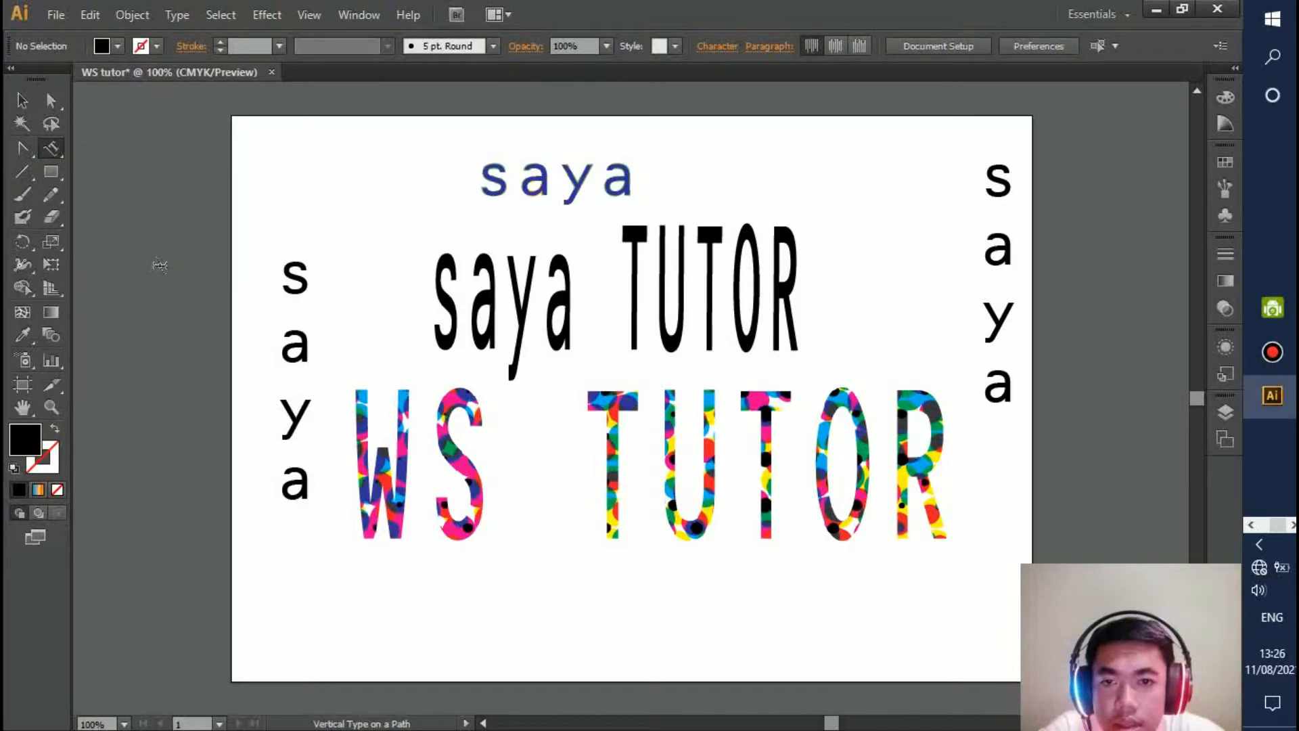
click(21, 173)
drag(22, 172, 69, 194)
drag(384, 231, 595, 467)
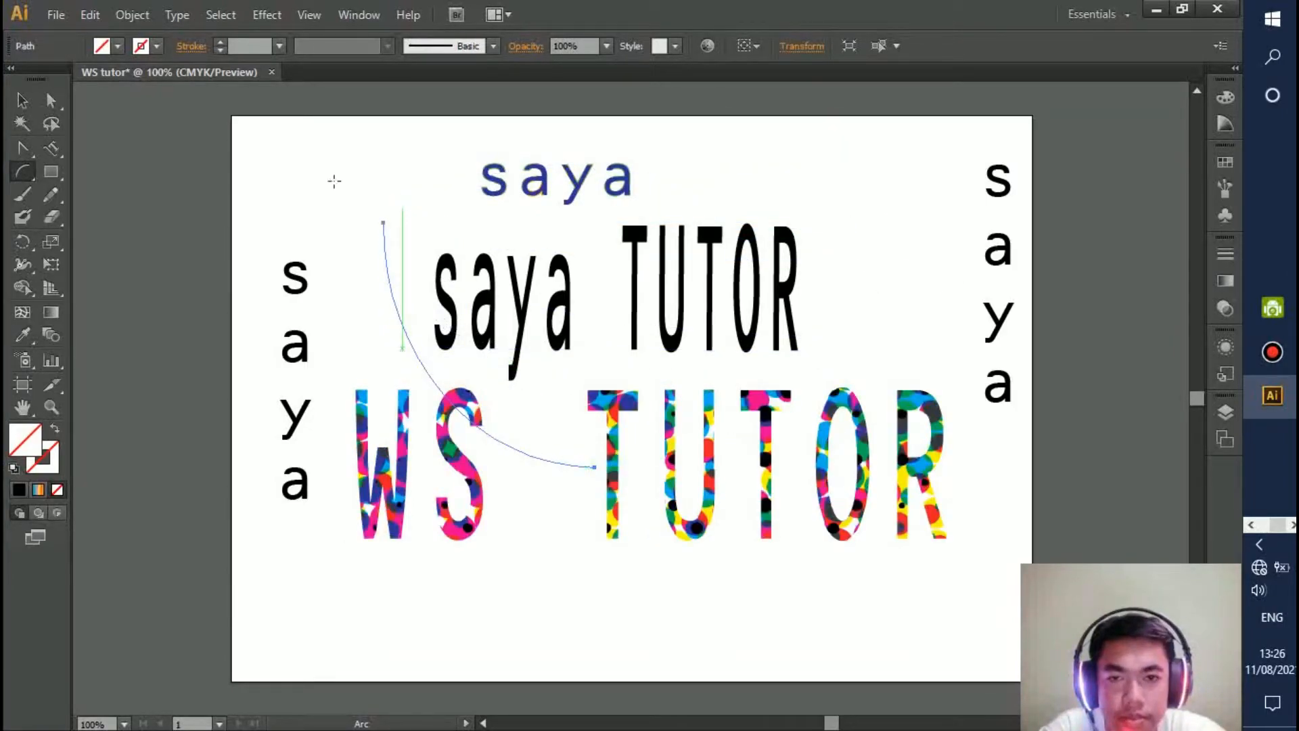
Add "saya" as vertical type along the arc and enlarge the path text to about 94.7 pt.
click(50, 153)
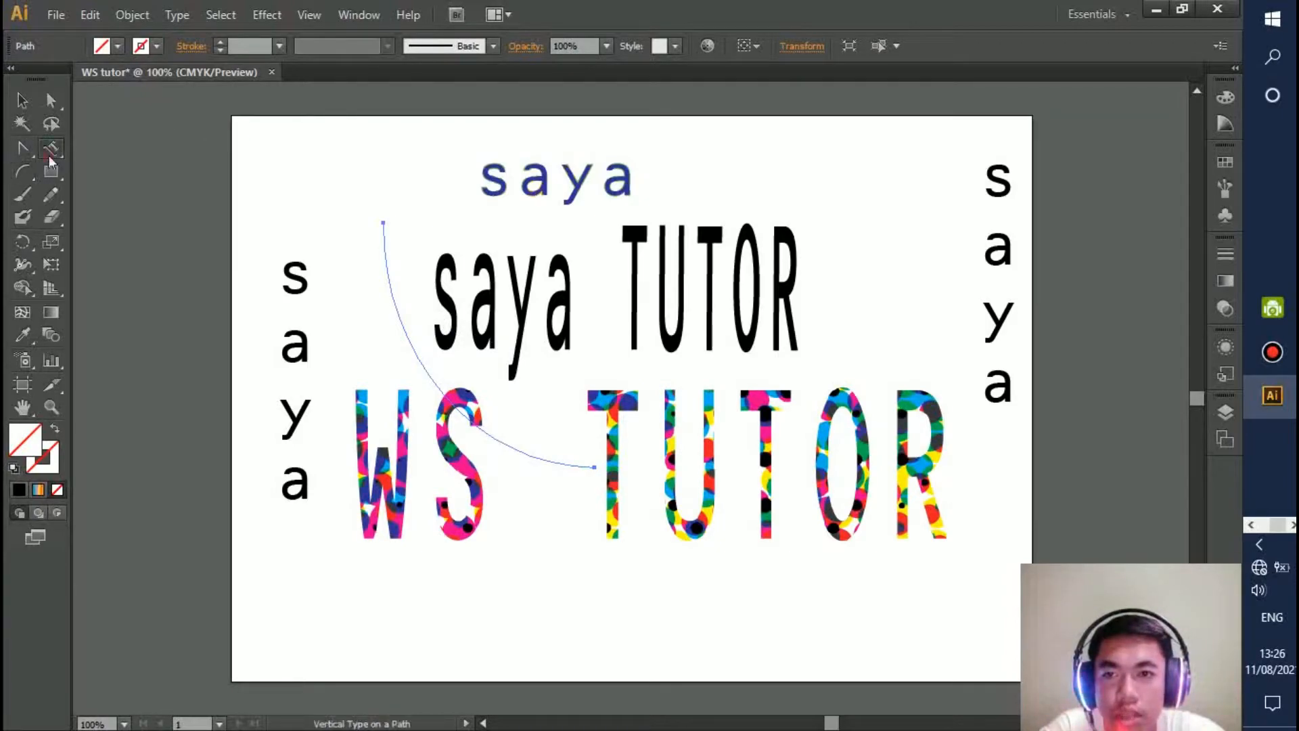
click(388, 224)
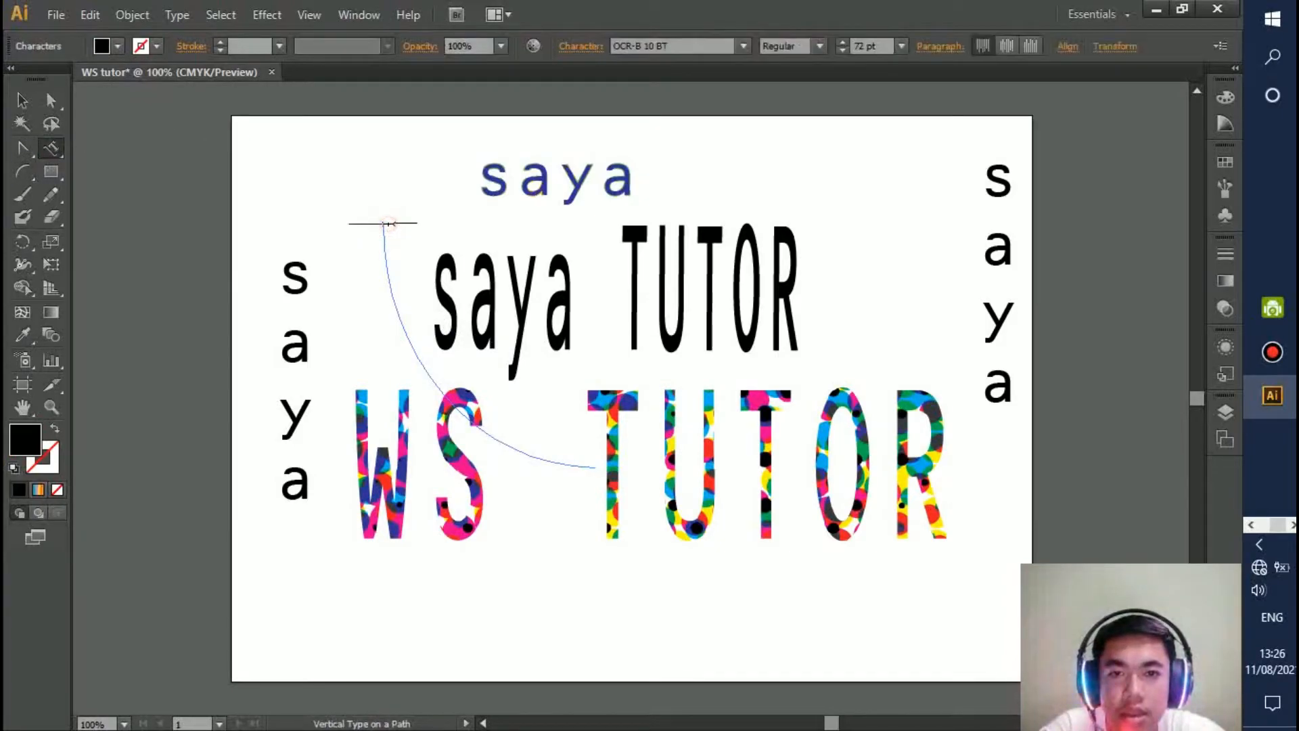
text(saya)
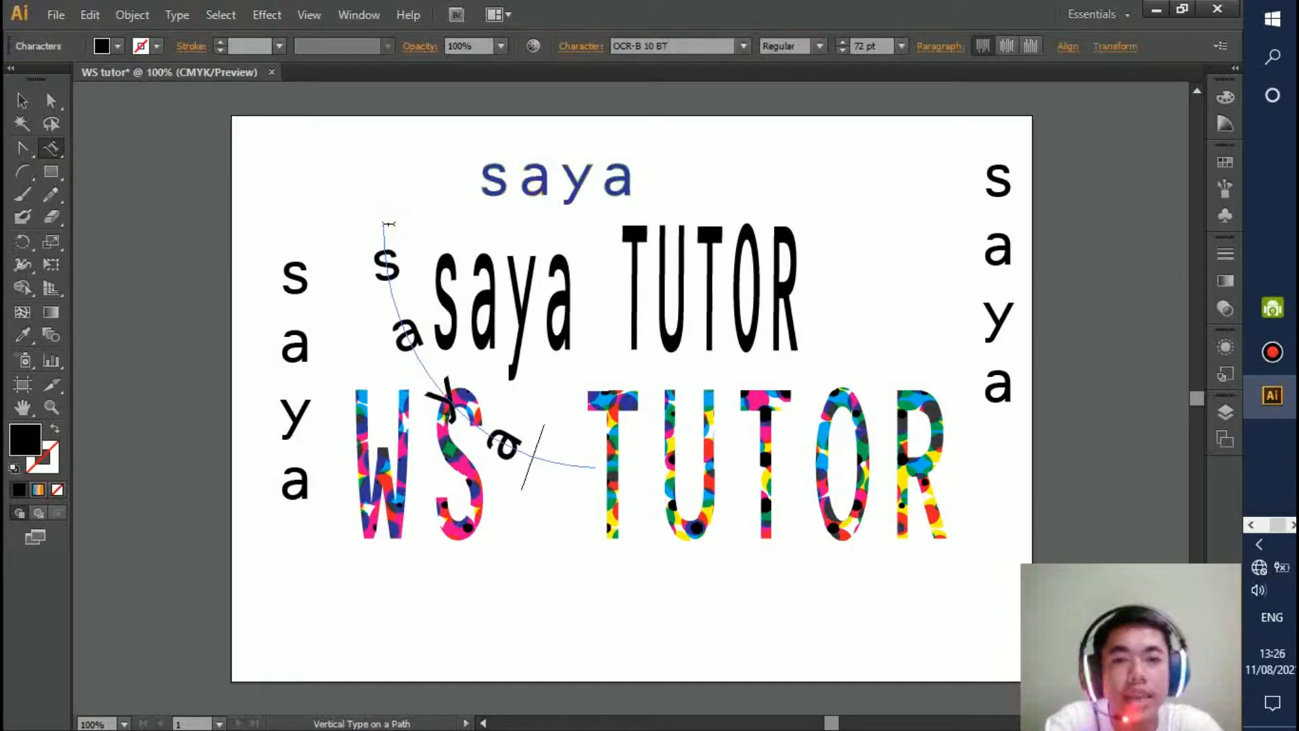
key(Escape)
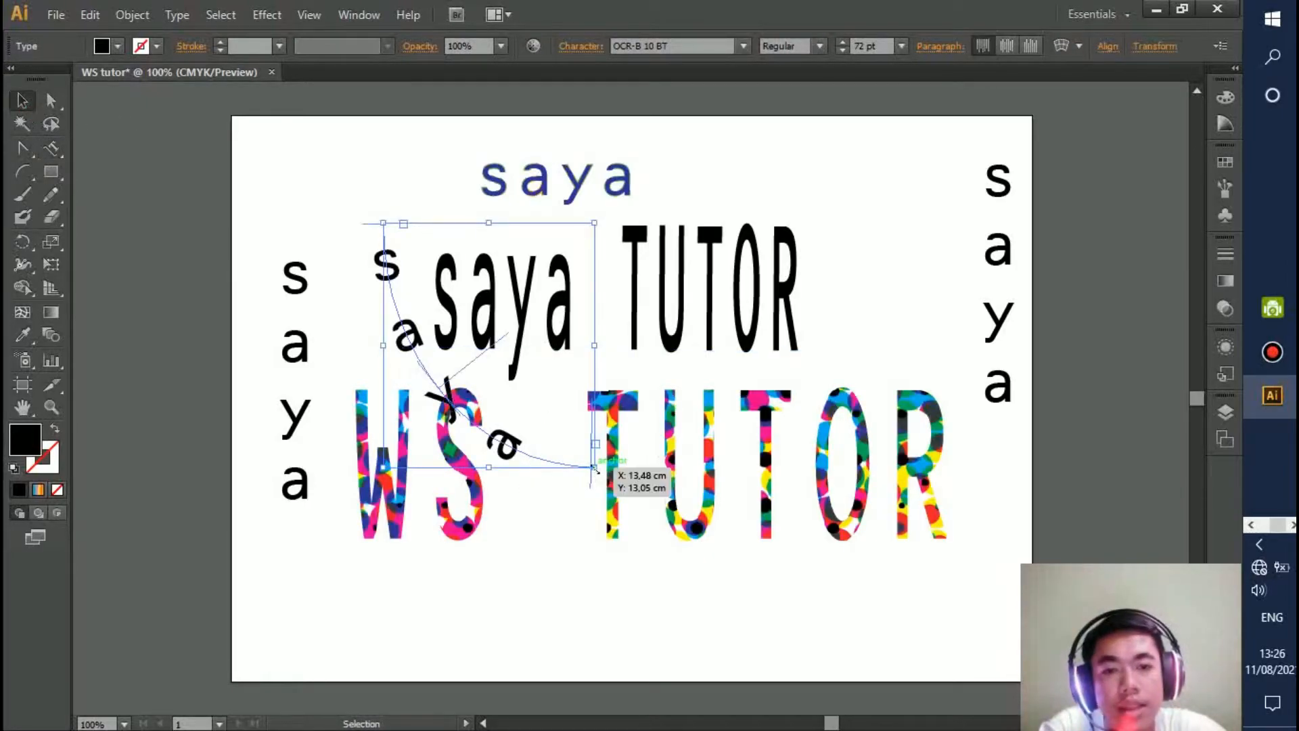
drag(594, 467, 661, 630)
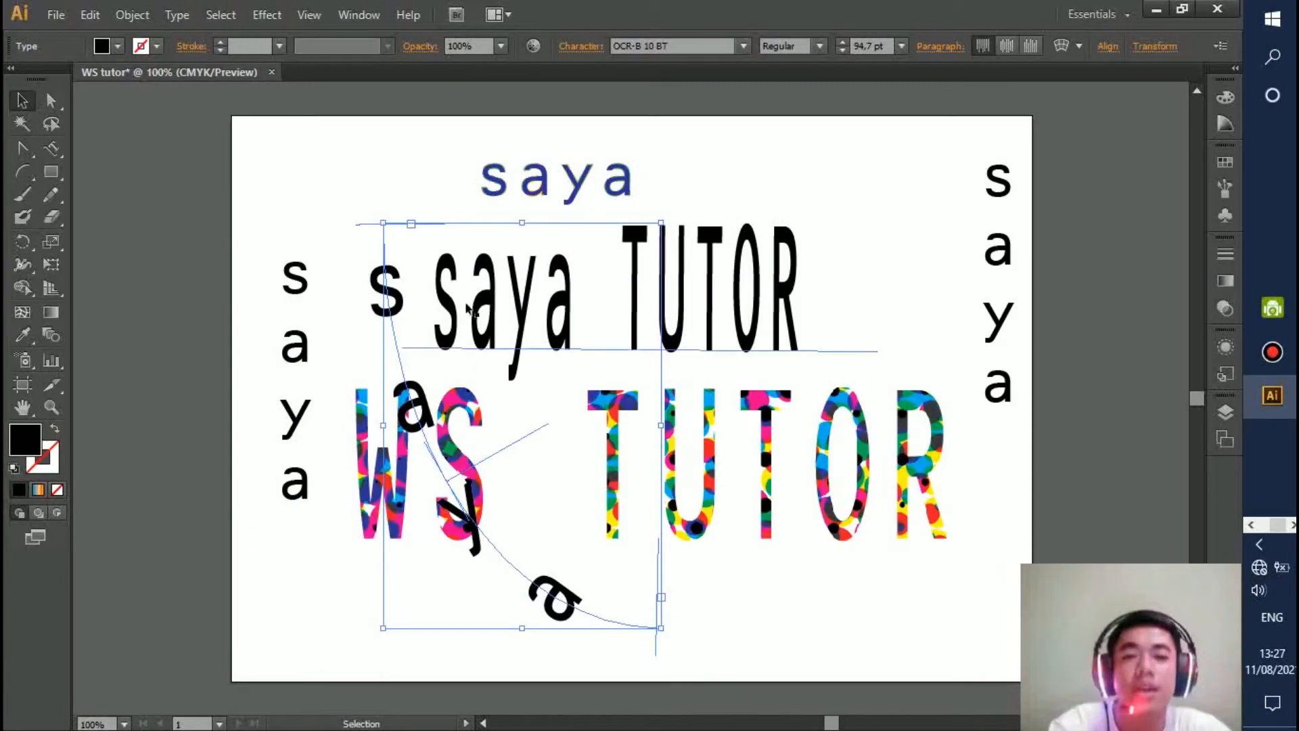
Draw a horizontal line segment above the blue saya text with the Line Segment tool.
click(790, 613)
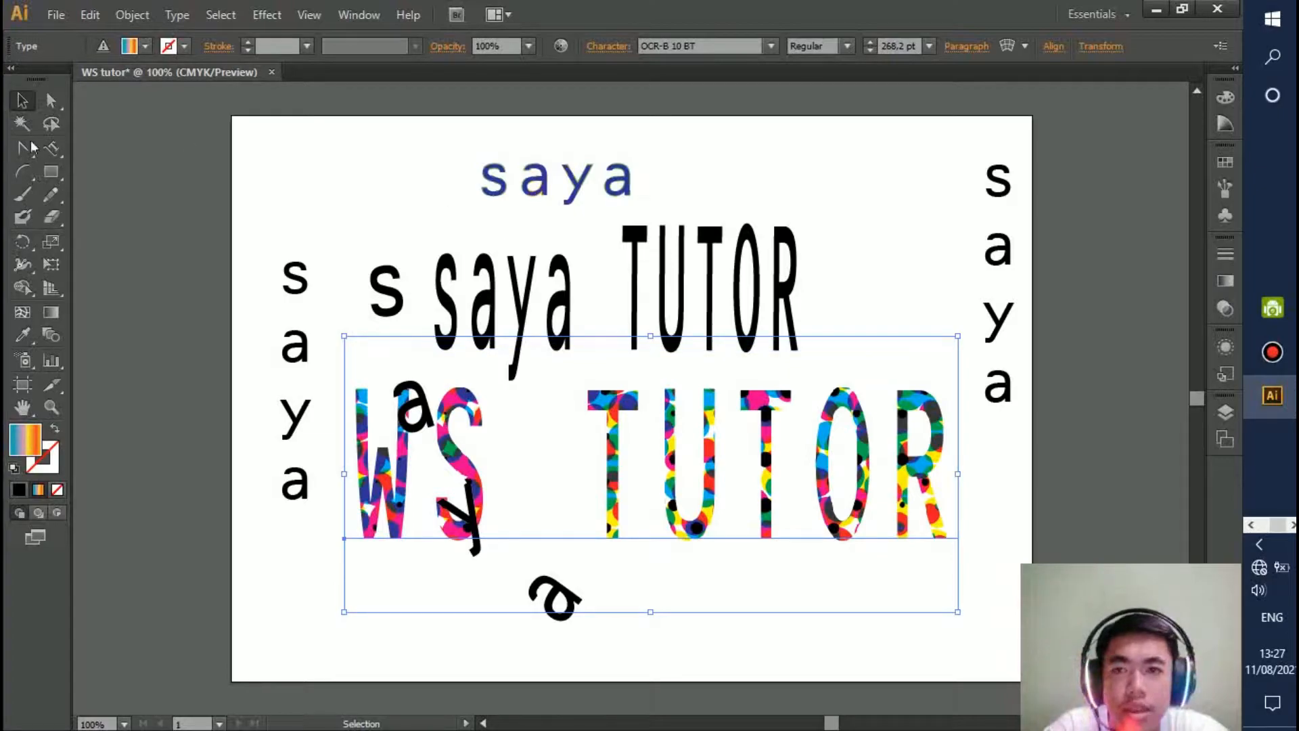
click(28, 174)
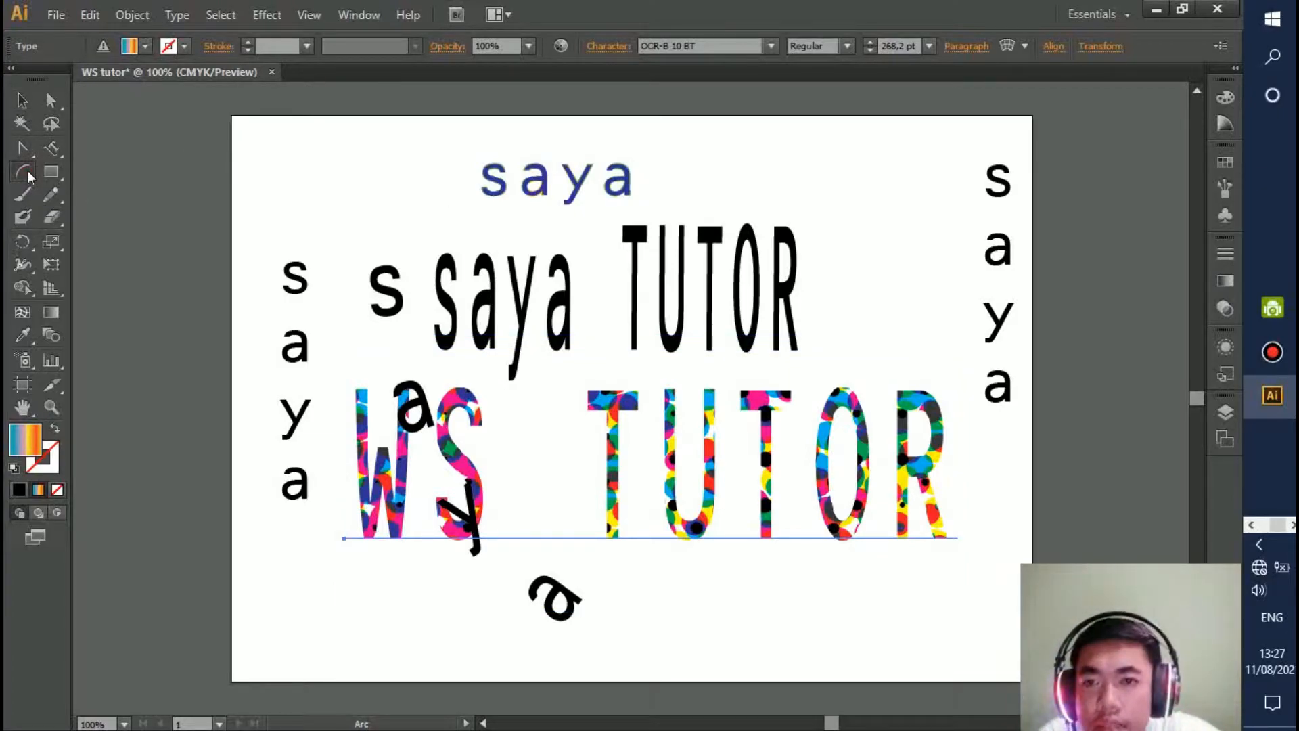
click(27, 170)
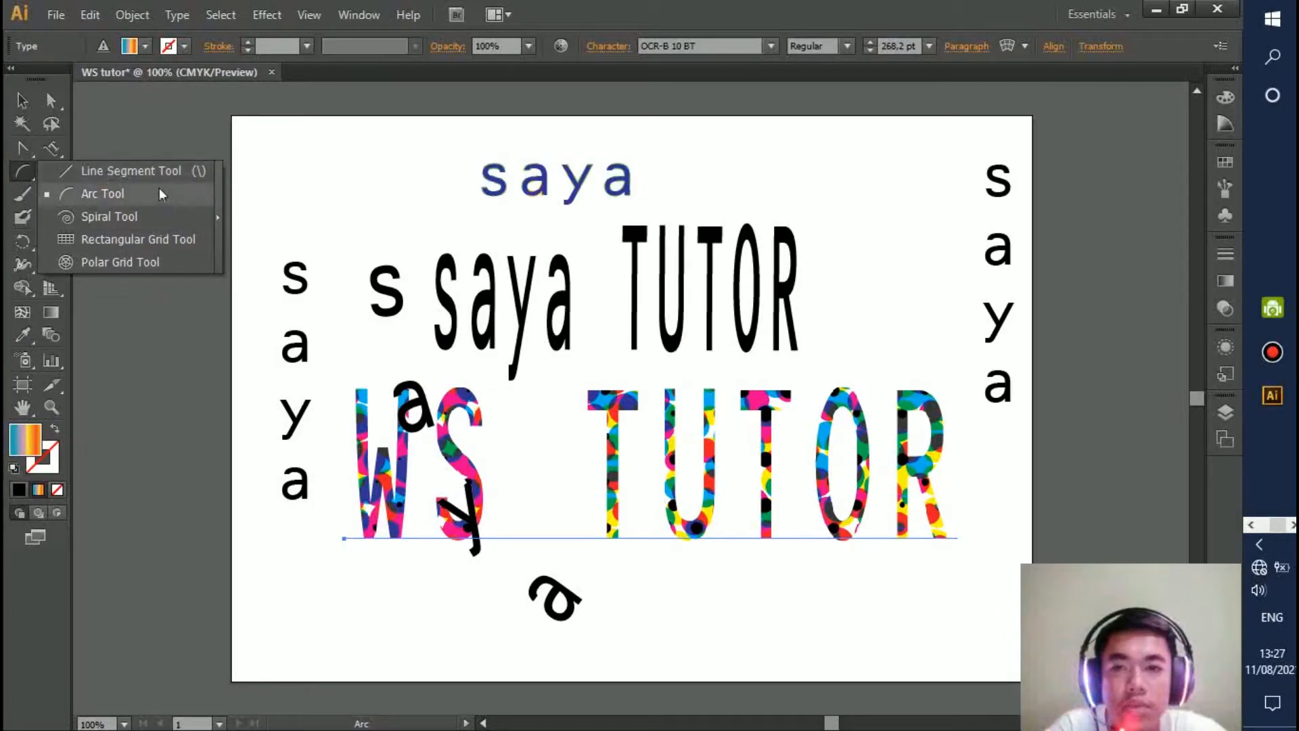
click(142, 172)
drag(322, 142, 802, 143)
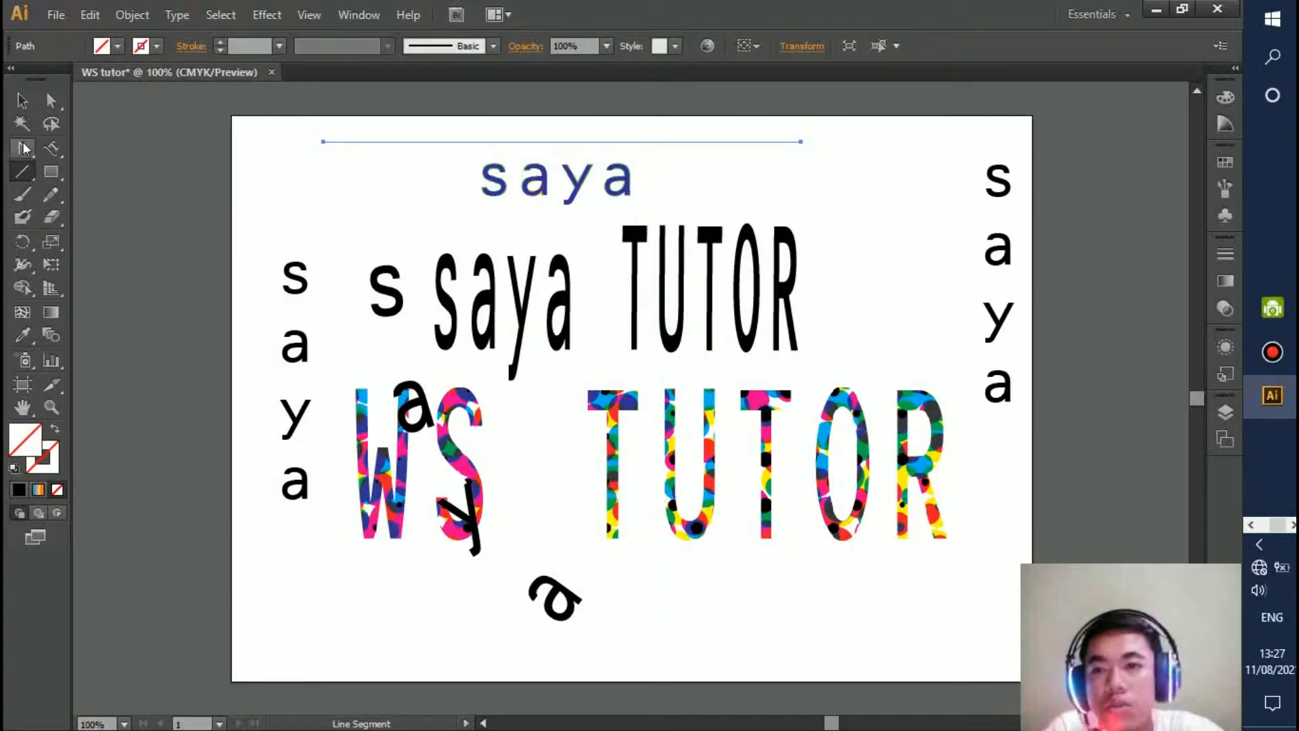
Draw an arc beside the vertical saya near the artboard's left edge, and a large spiral around the last letters of WS TUTOR.
drag(26, 169, 67, 192)
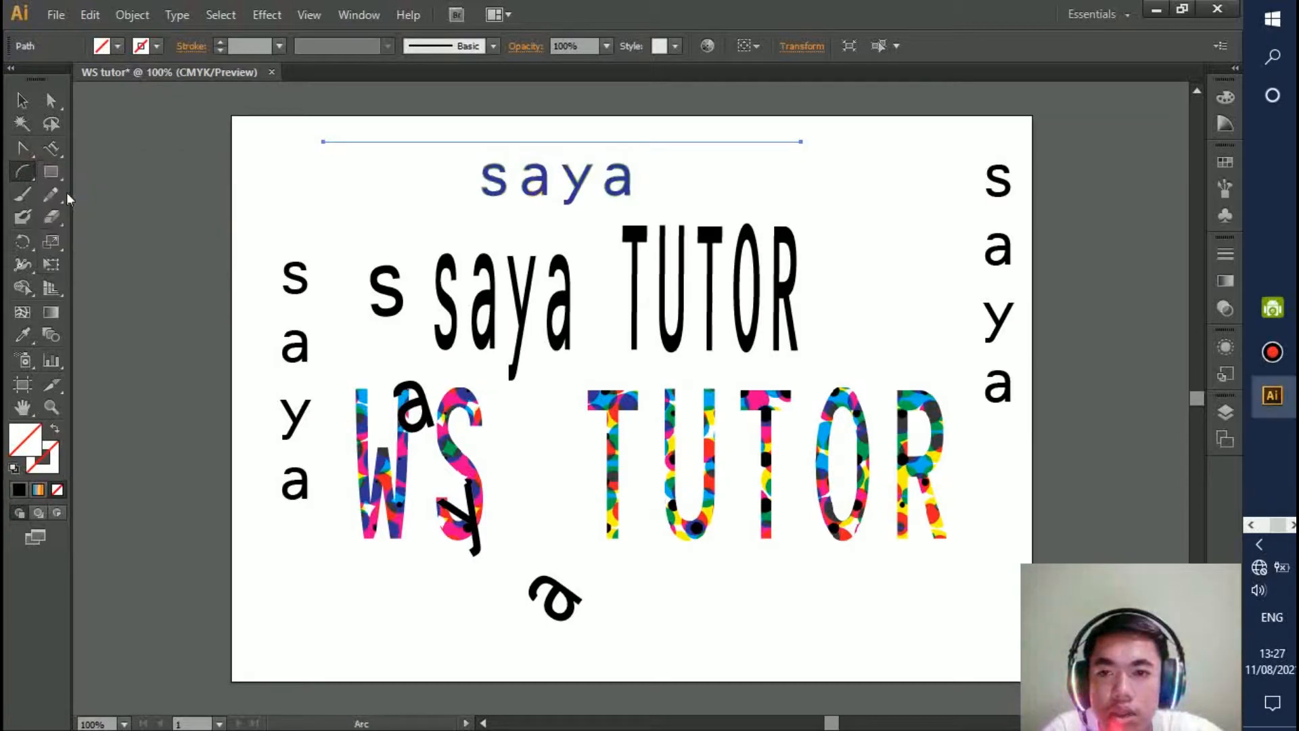
drag(309, 188, 344, 479)
drag(23, 172, 106, 217)
drag(894, 561, 692, 576)
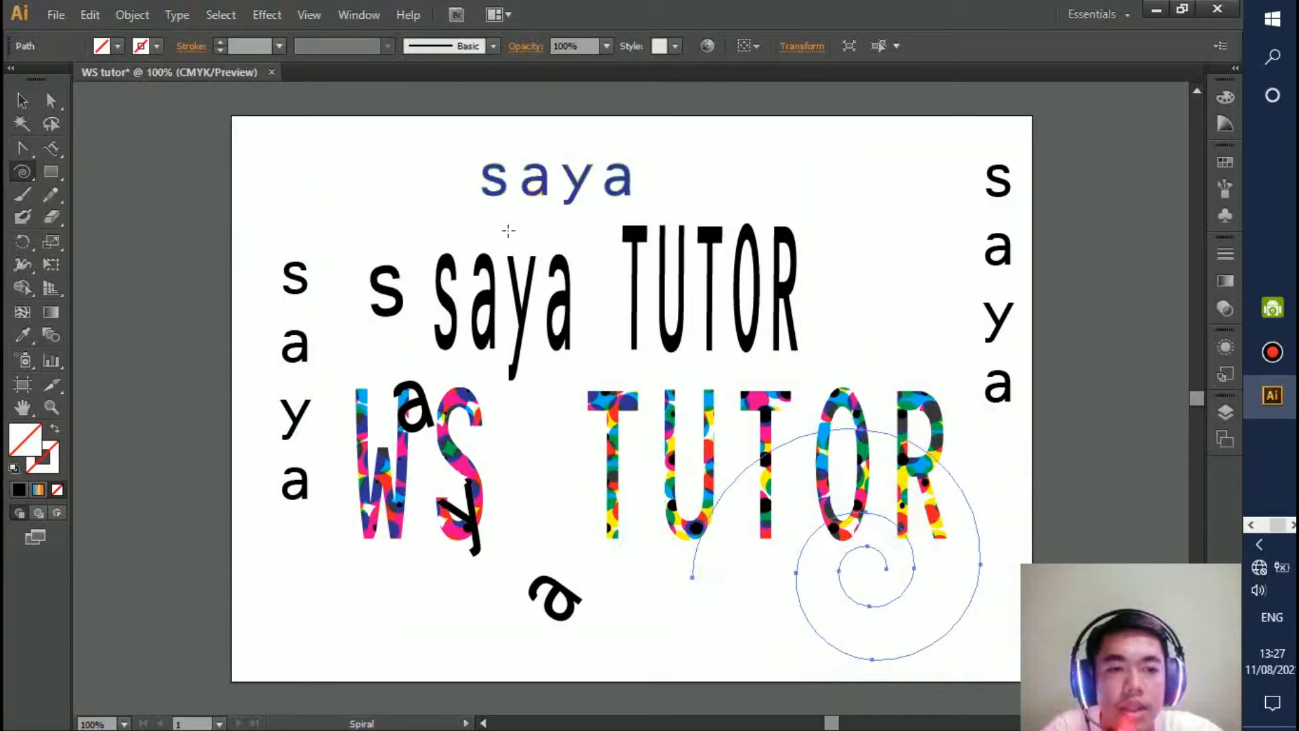
Draw a rectangular grid in the artboard's upper-left corner, above the vertical saya text.
click(29, 179)
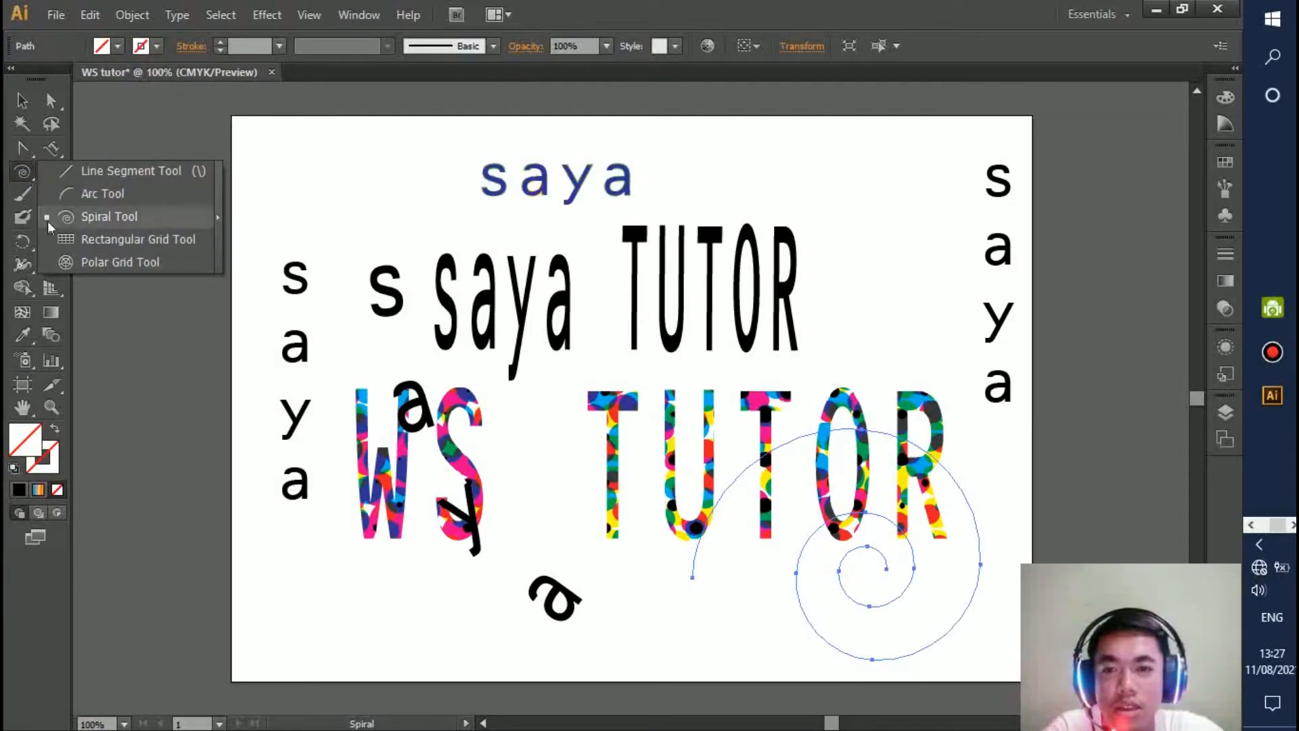
click(68, 247)
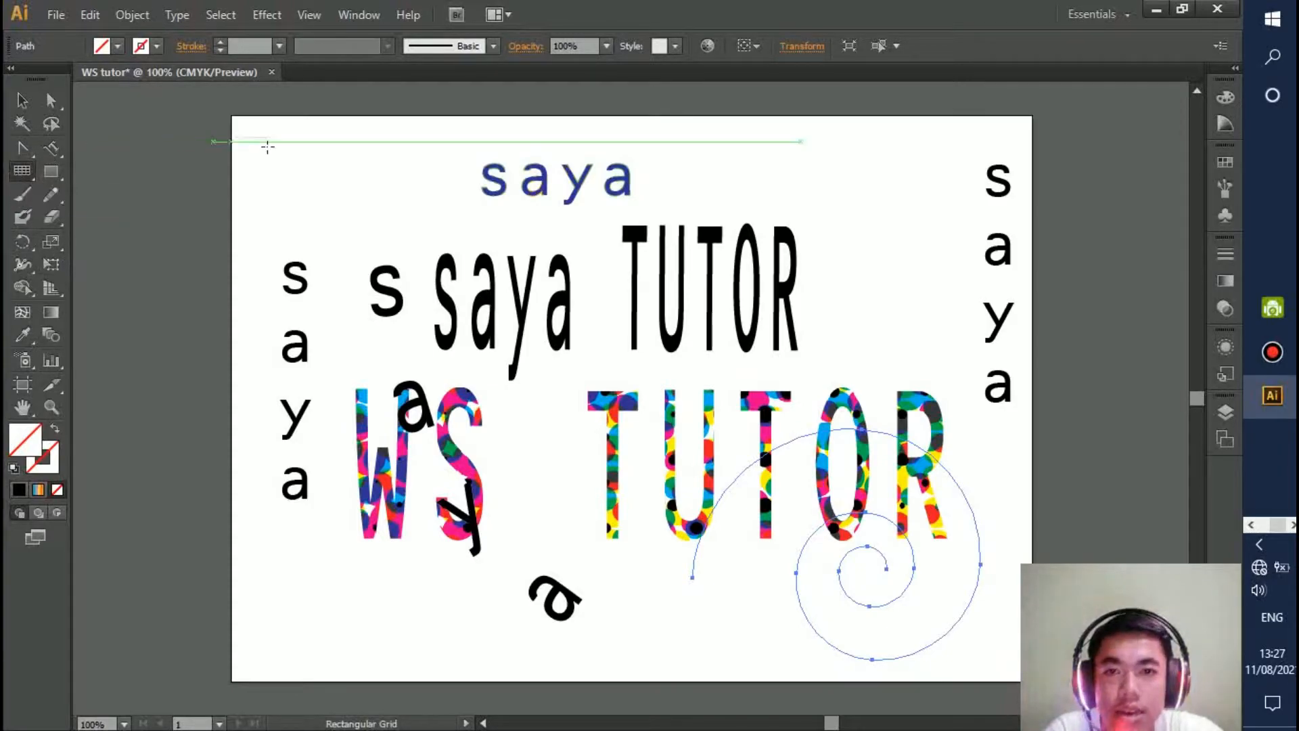
drag(266, 146, 415, 238)
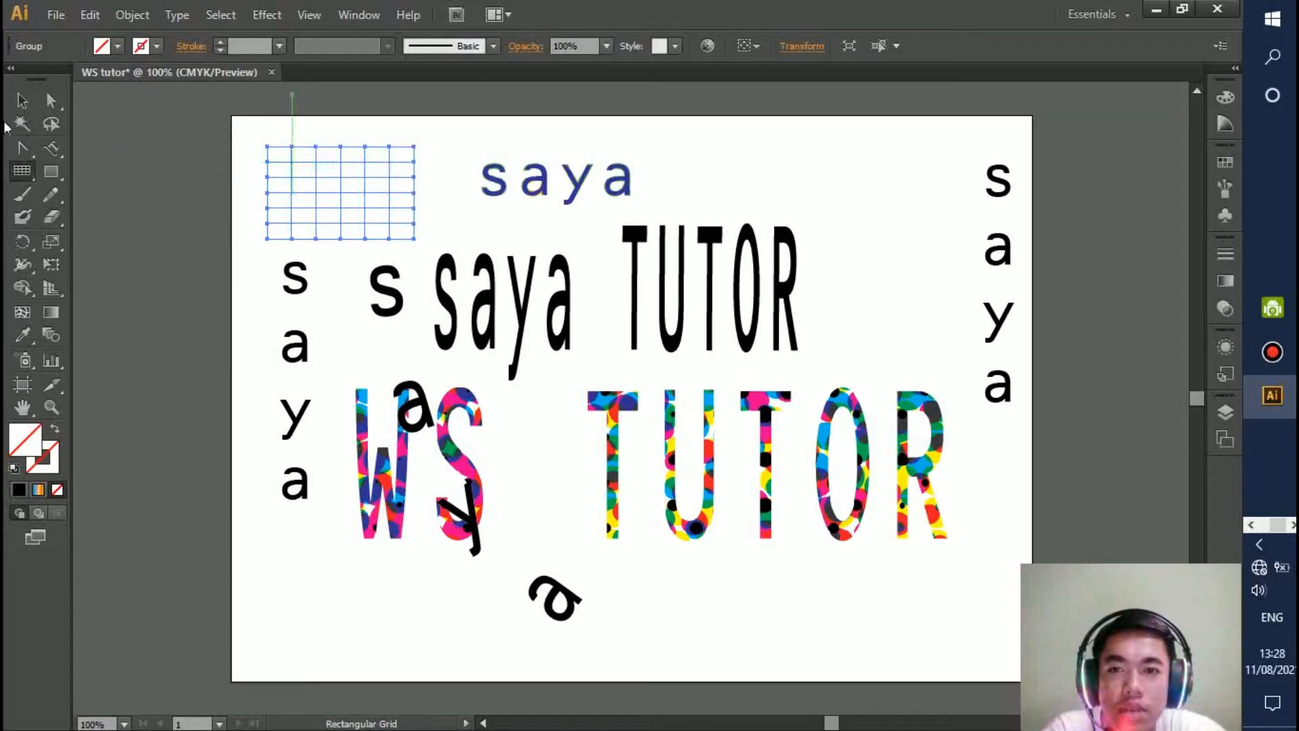
Set the rectangular grid to 2 horizontal and 2 vertical dividers and draw it above the right end of saya TUTOR.
double_click(22, 170)
click(573, 300)
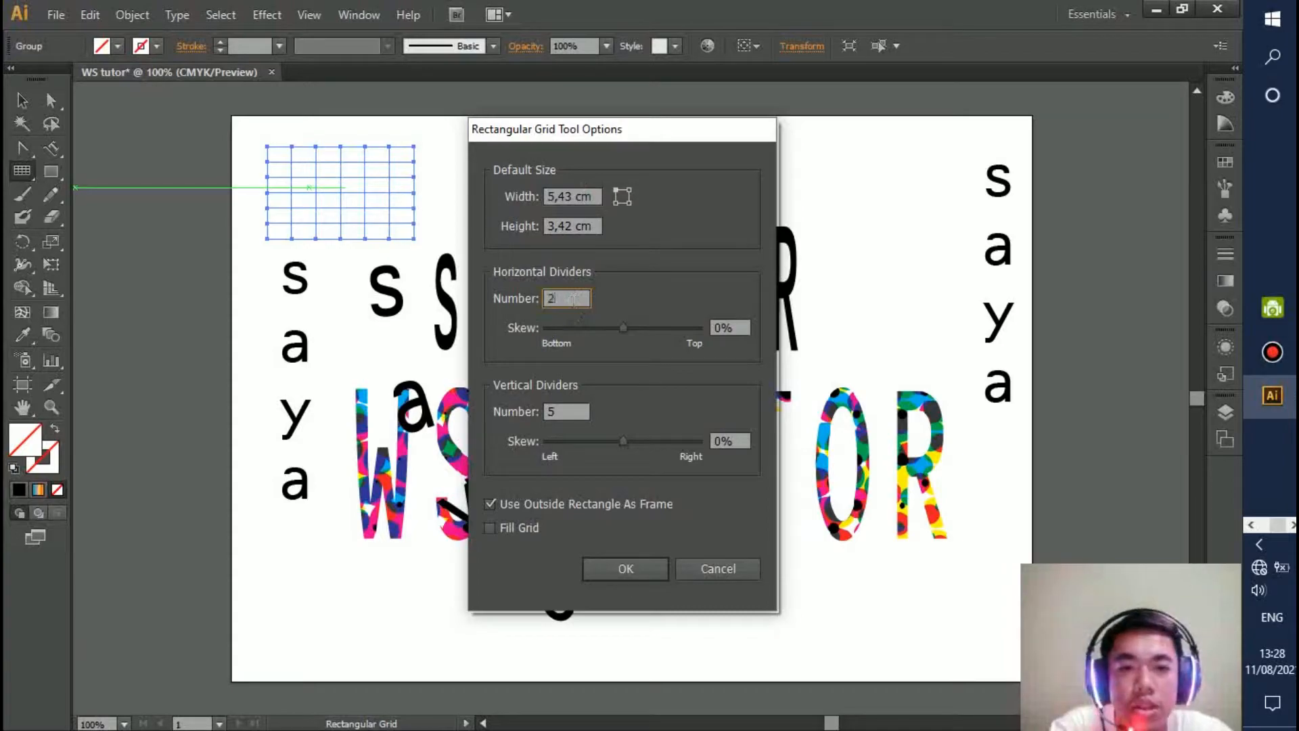
click(564, 413)
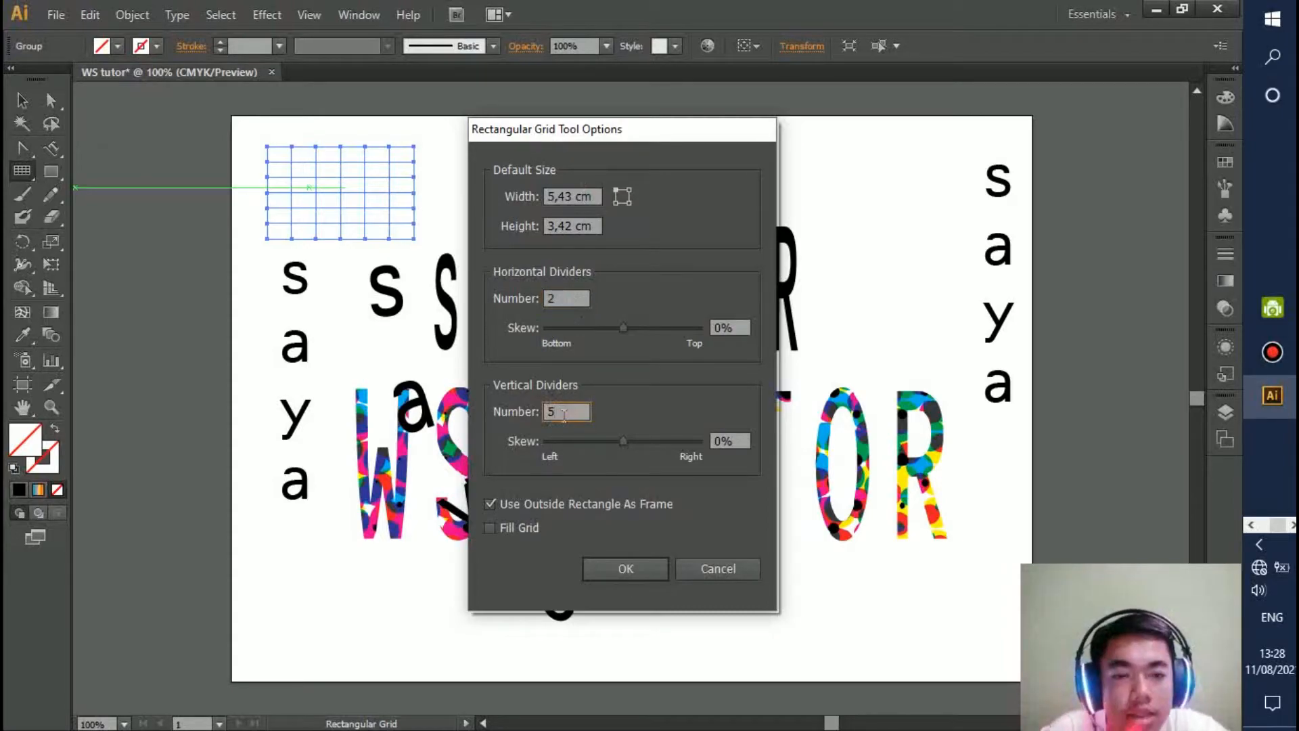
click(625, 569)
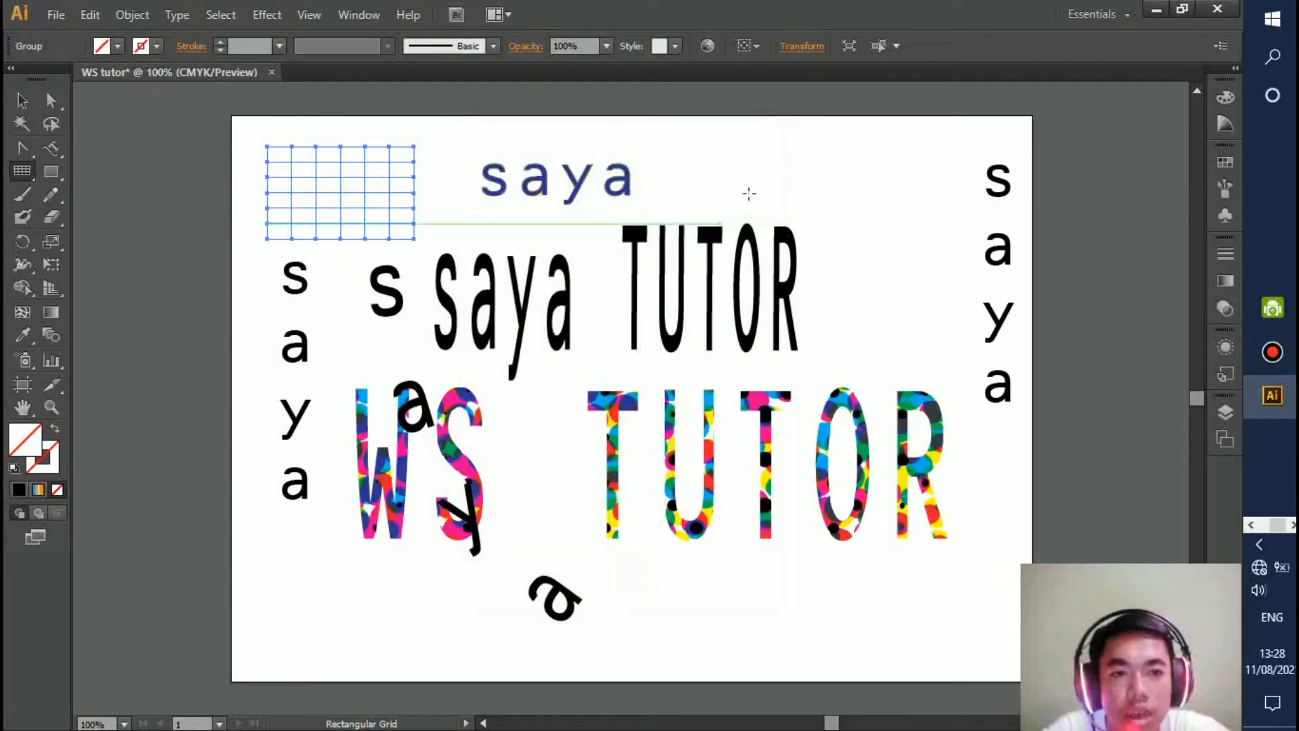
drag(810, 127, 953, 268)
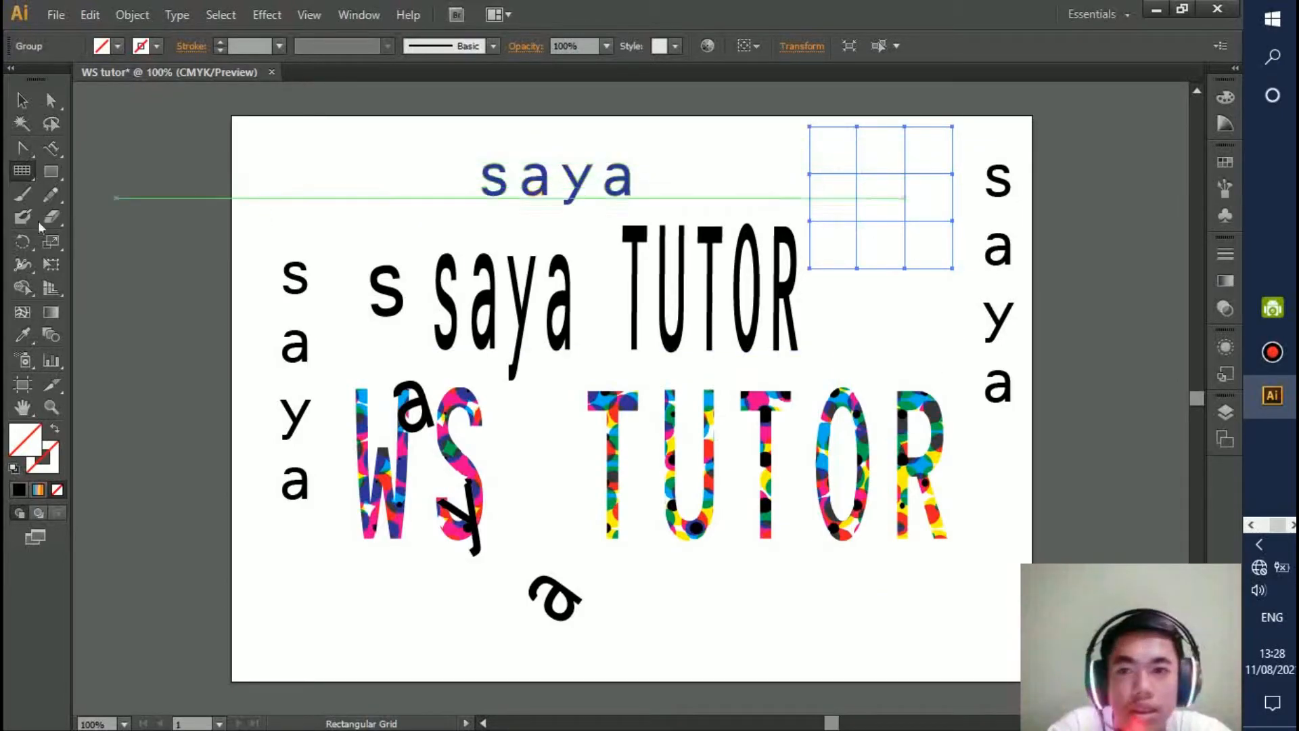
click(19, 179)
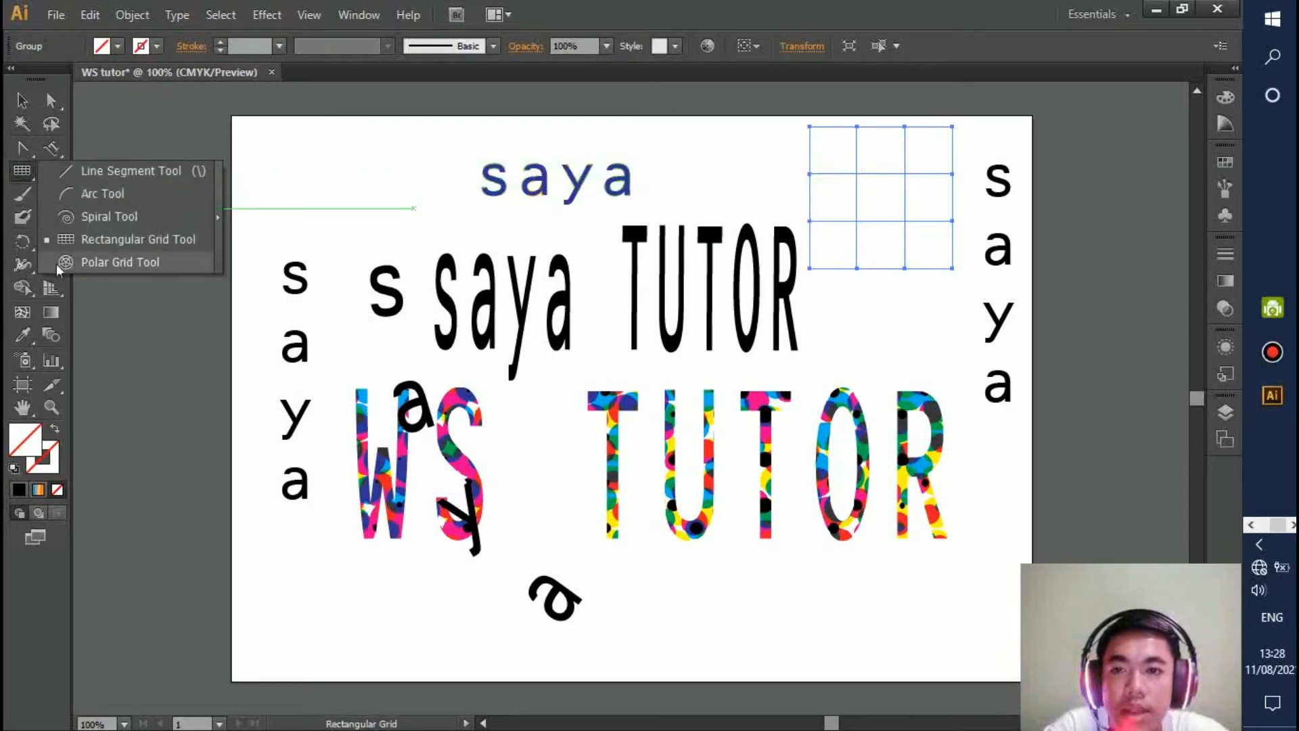
click(83, 238)
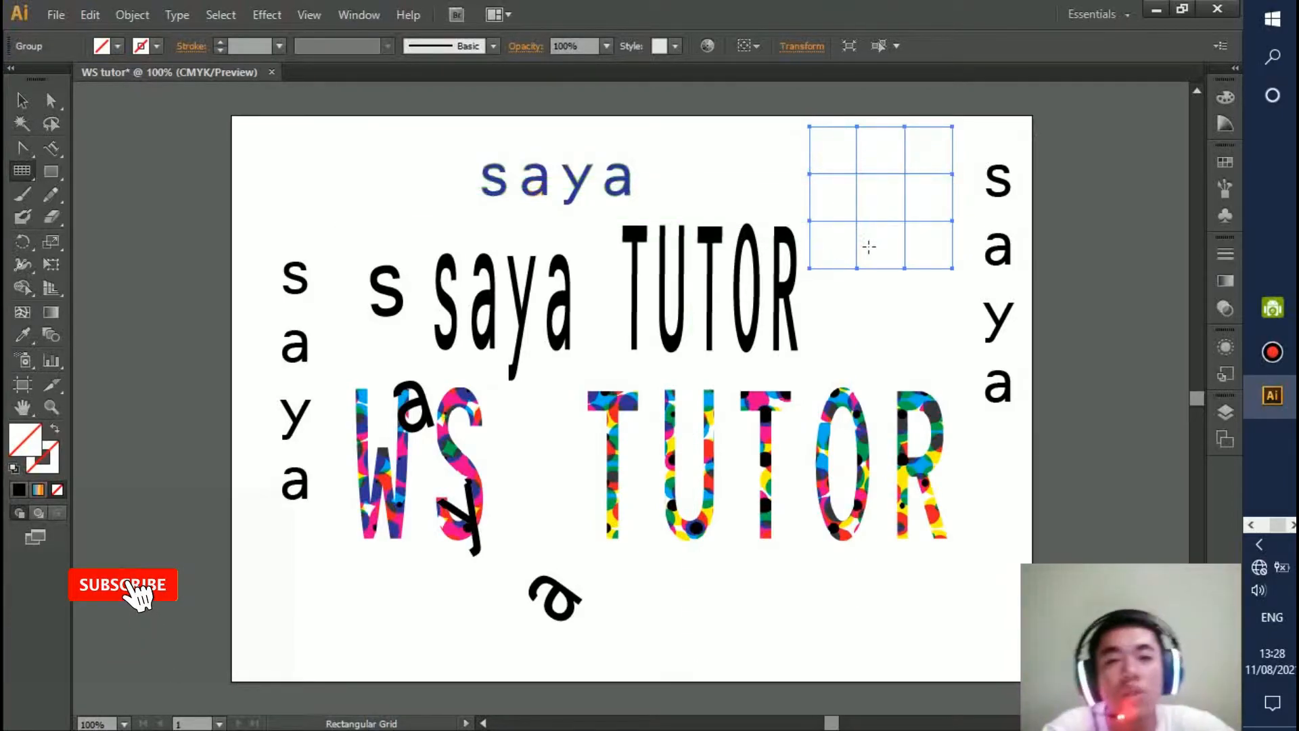
drag(295, 193, 403, 280)
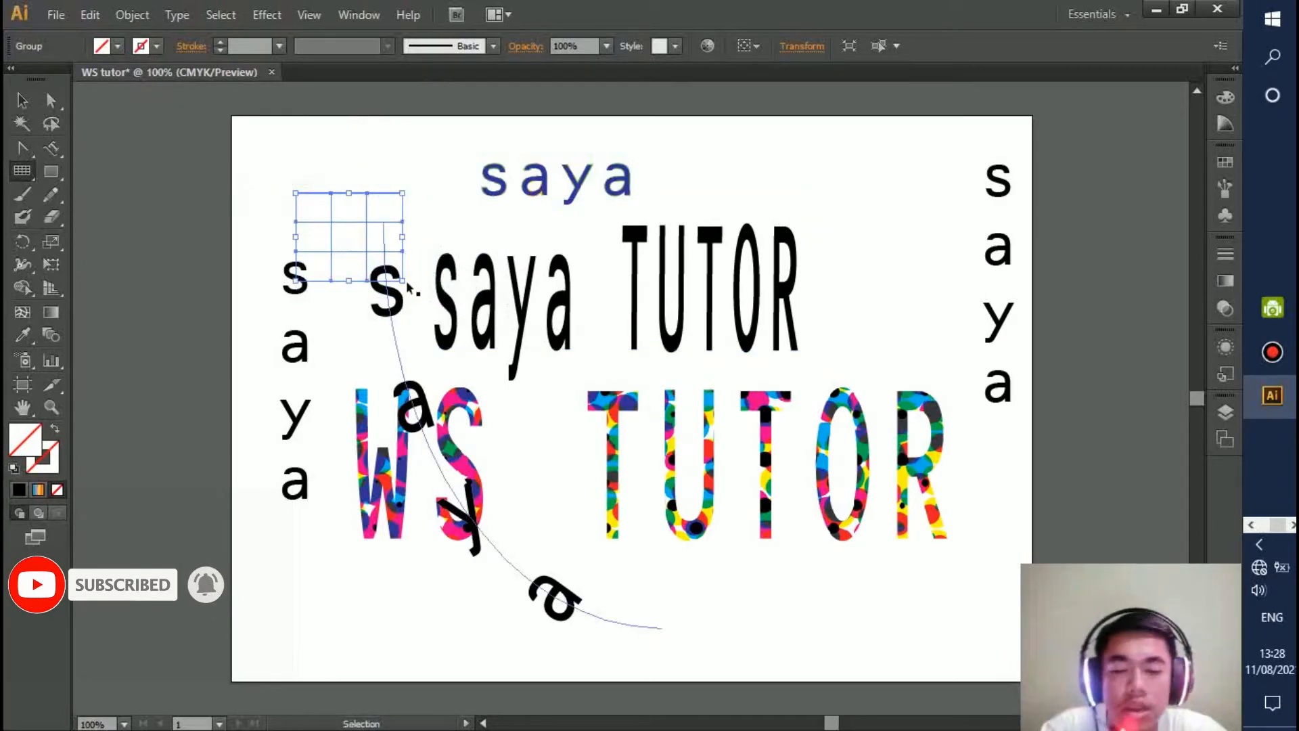
key(ctrl+z)
Set the rectangular grid to 1 horizontal and 1 vertical divider and draw it left of the blue saya text.
double_click(22, 173)
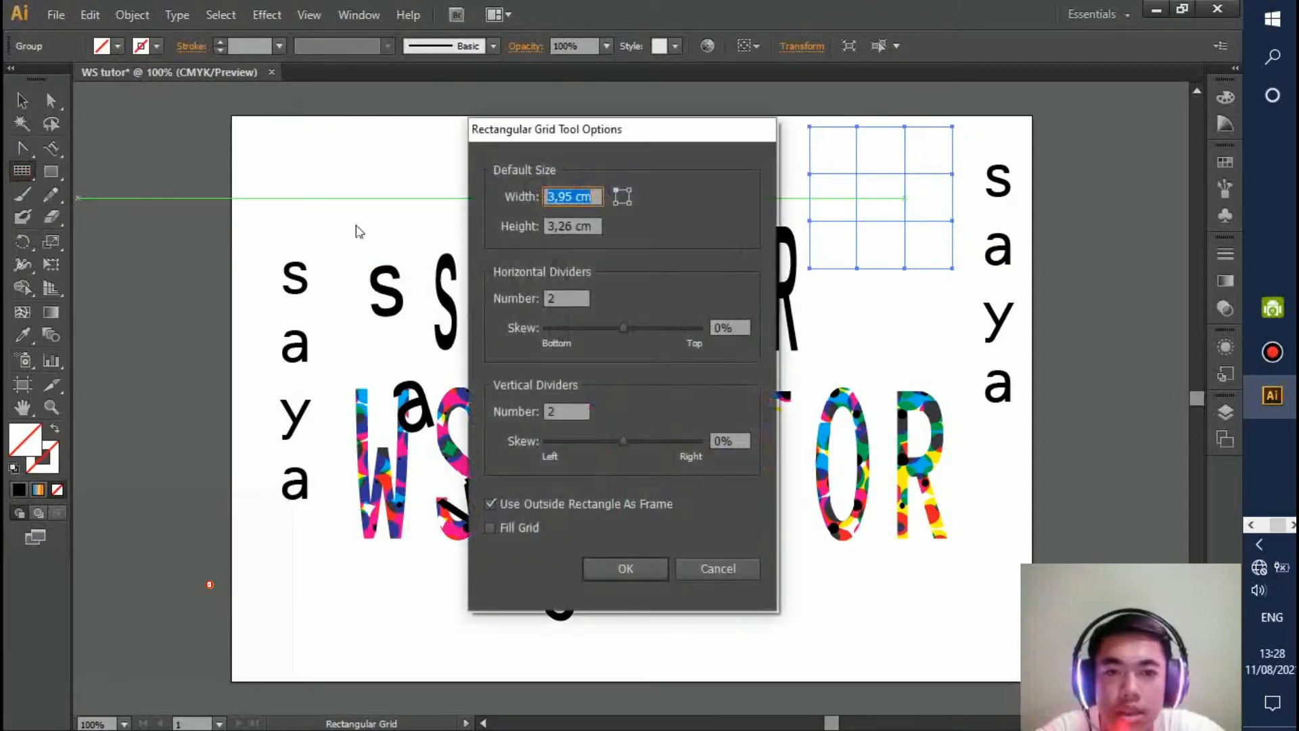
click(572, 302)
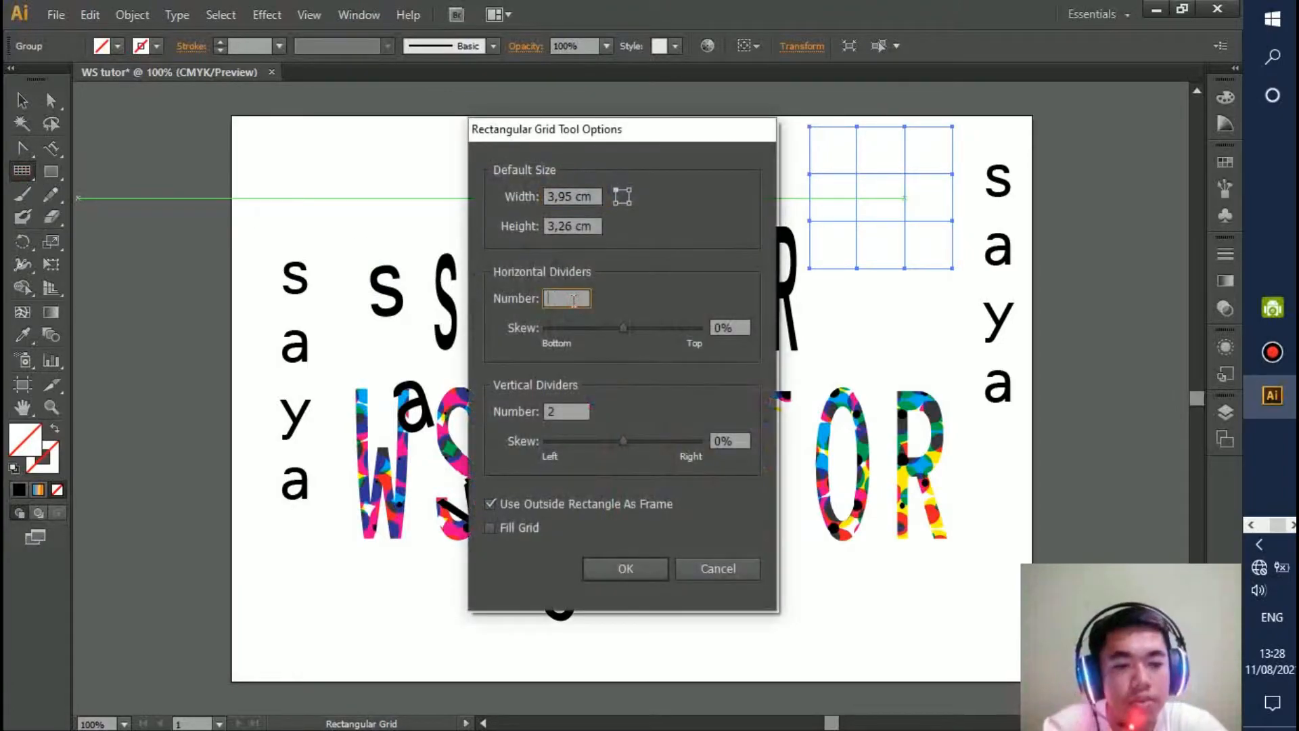
click(559, 411)
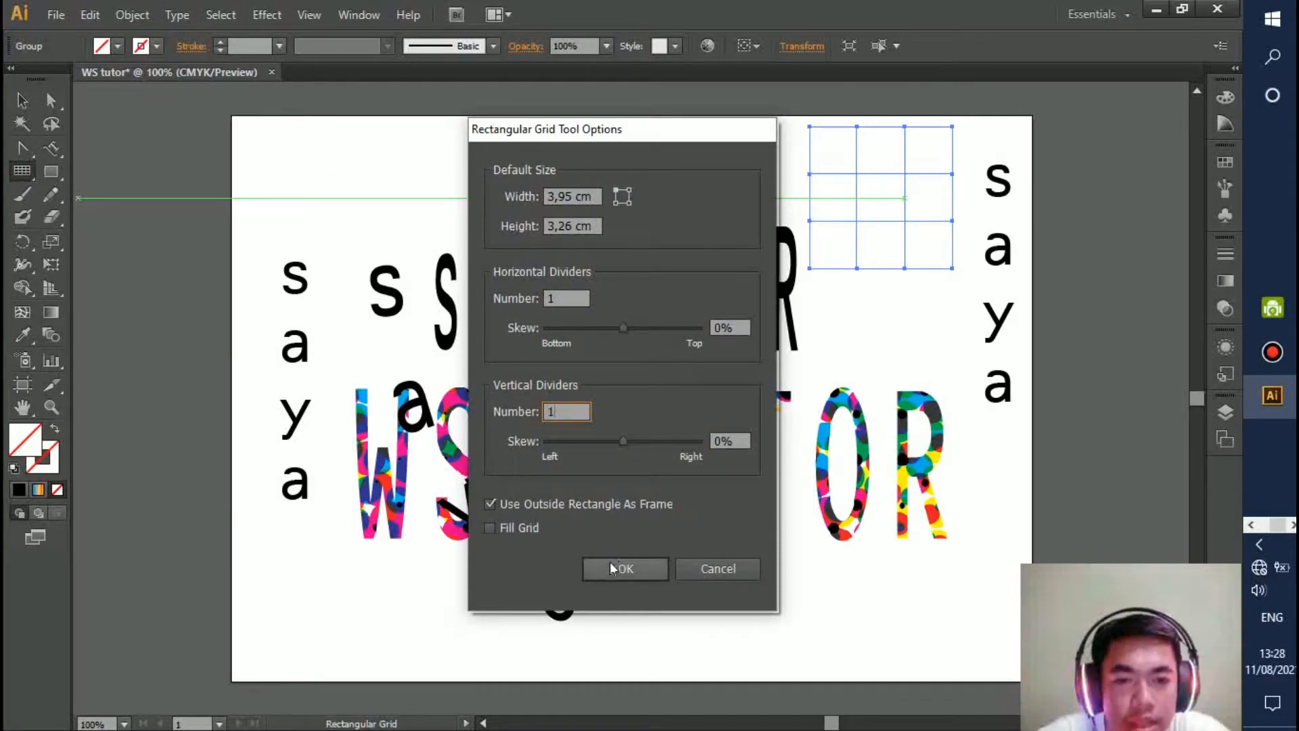
click(612, 569)
drag(312, 148, 432, 241)
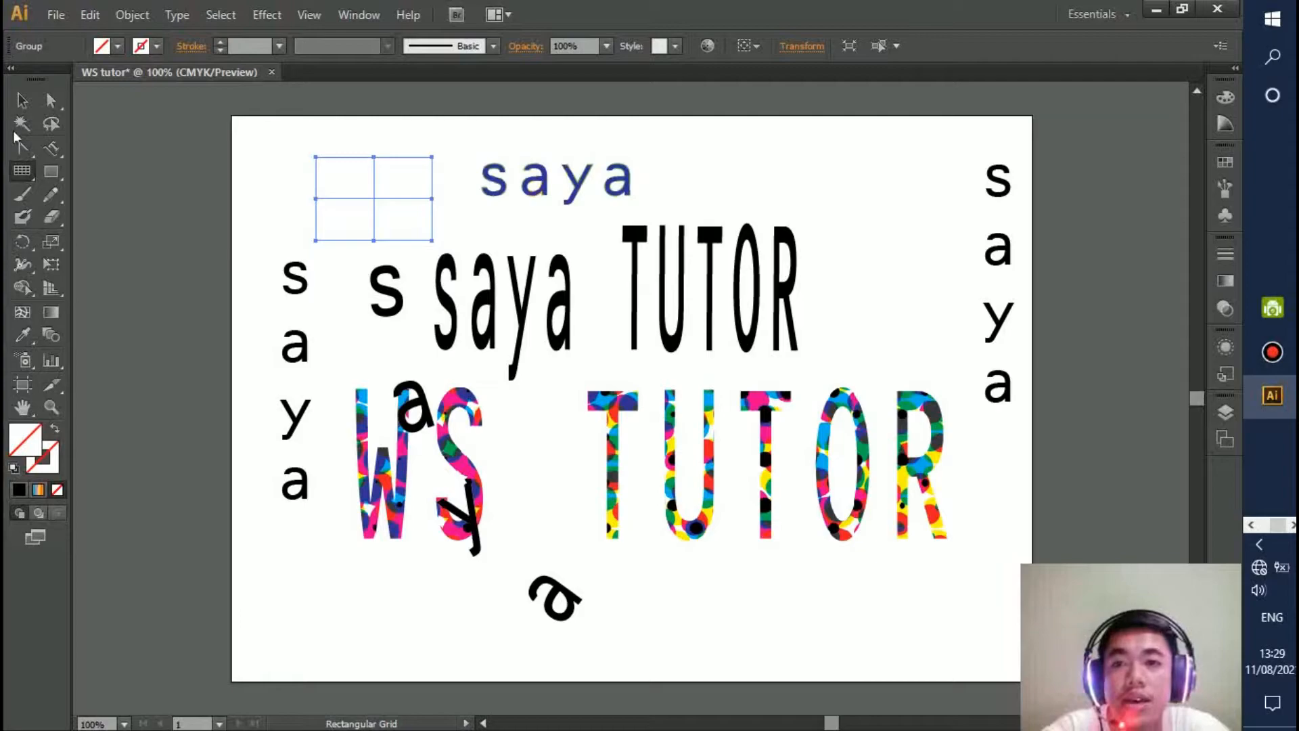
Draw a polar grid to the right of saya TUTOR and enlarge it up and left over the last letters.
click(25, 171)
click(115, 262)
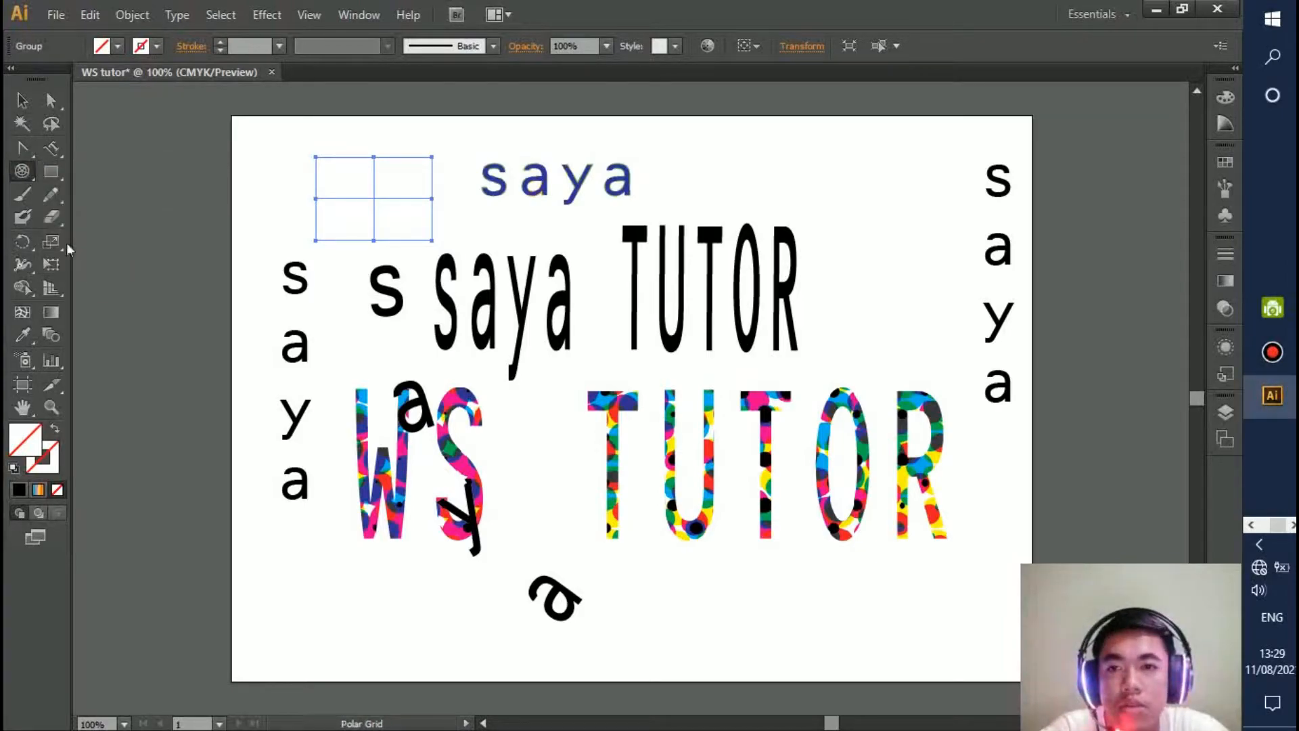
click(14, 169)
click(99, 262)
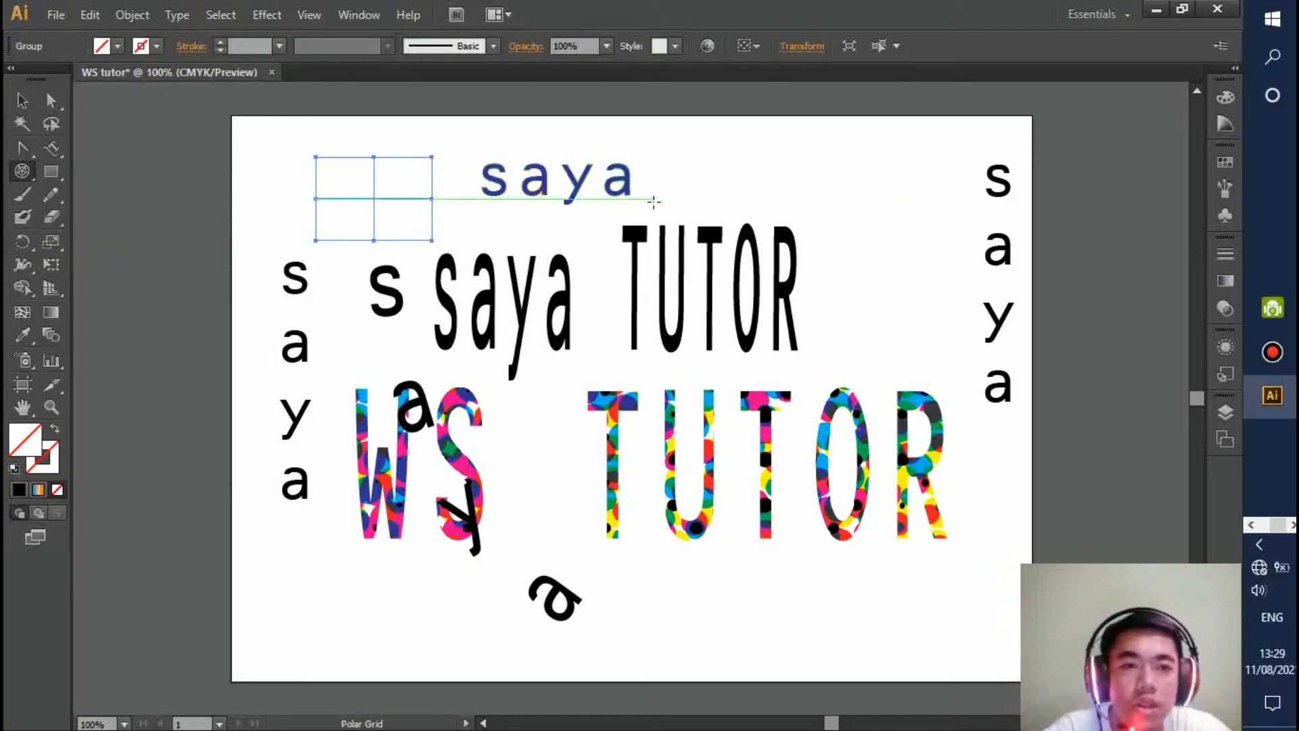
drag(850, 180, 971, 341)
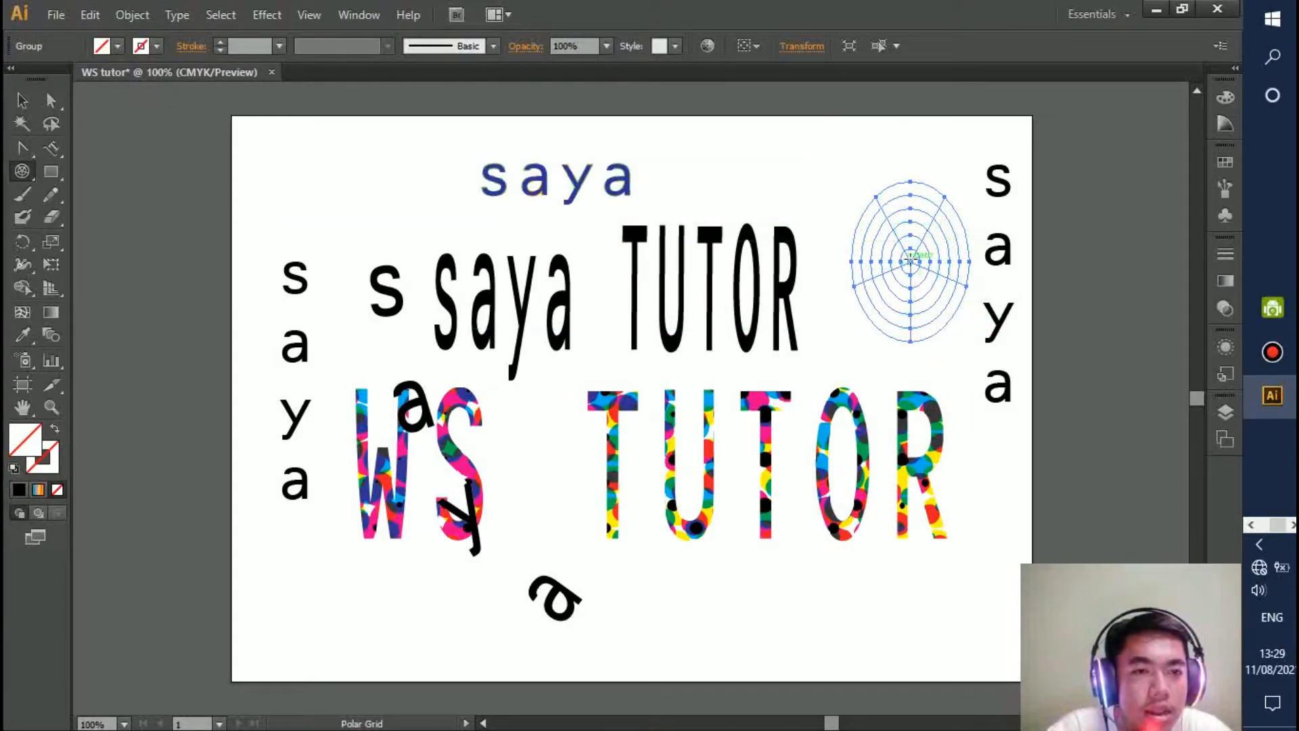
key(v)
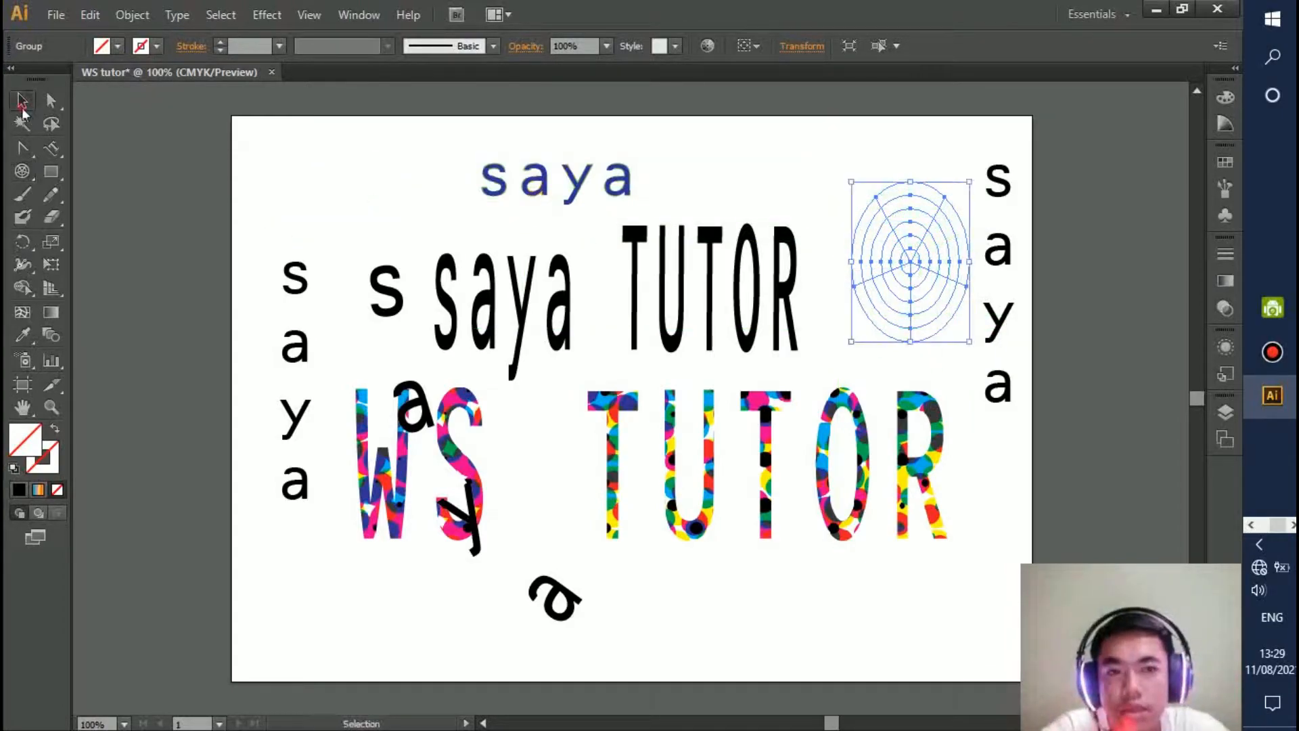
drag(852, 183, 734, 132)
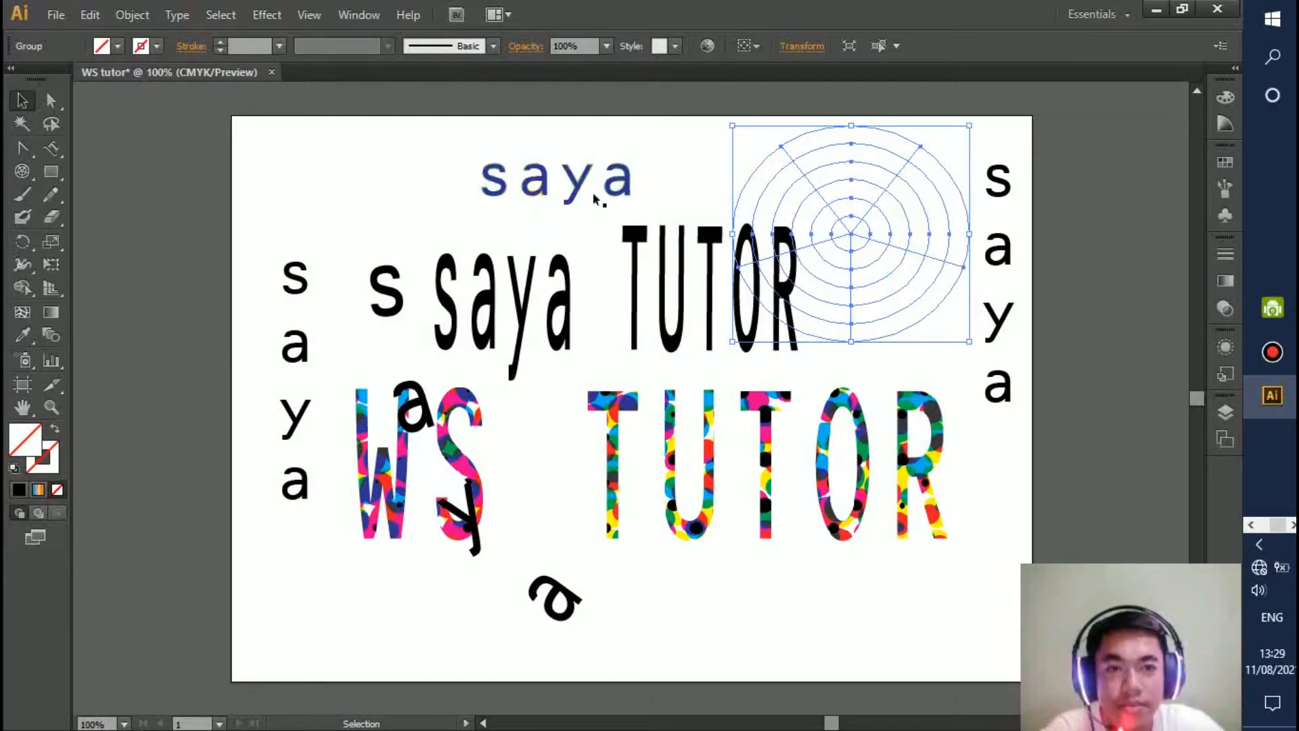
click(22, 172)
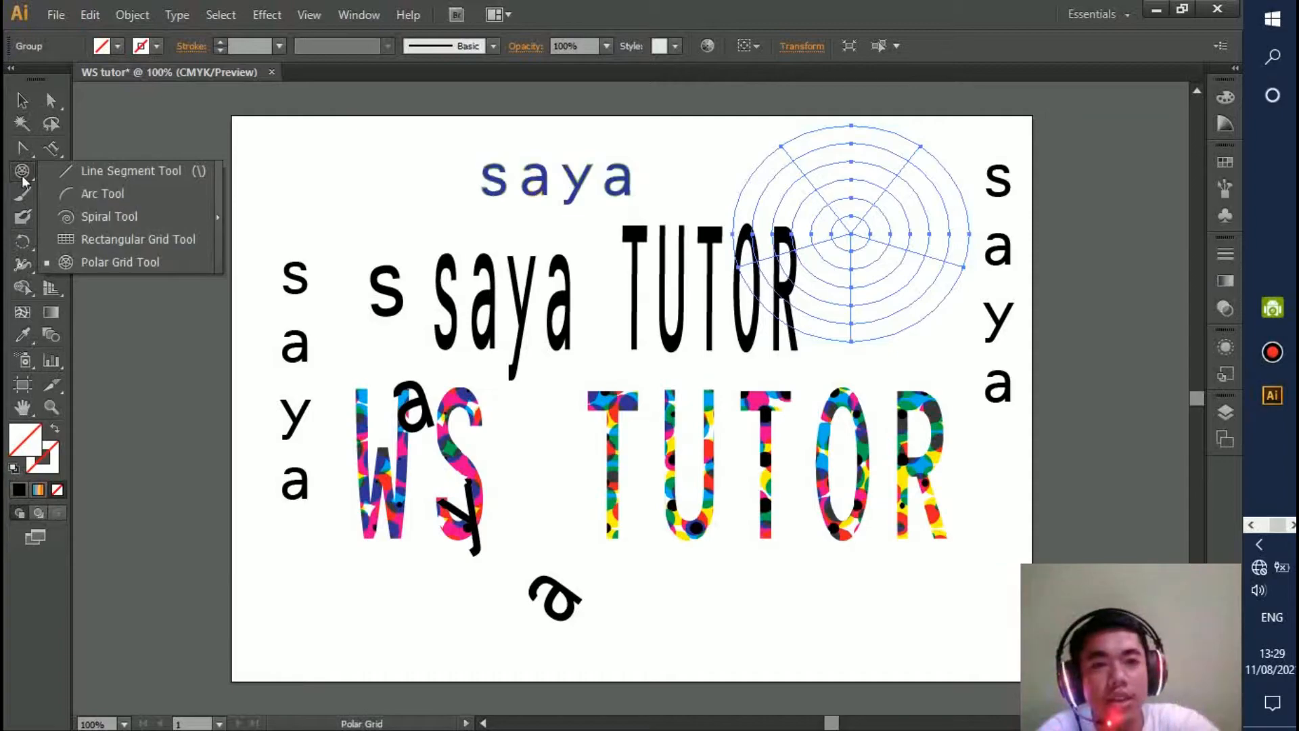
click(878, 218)
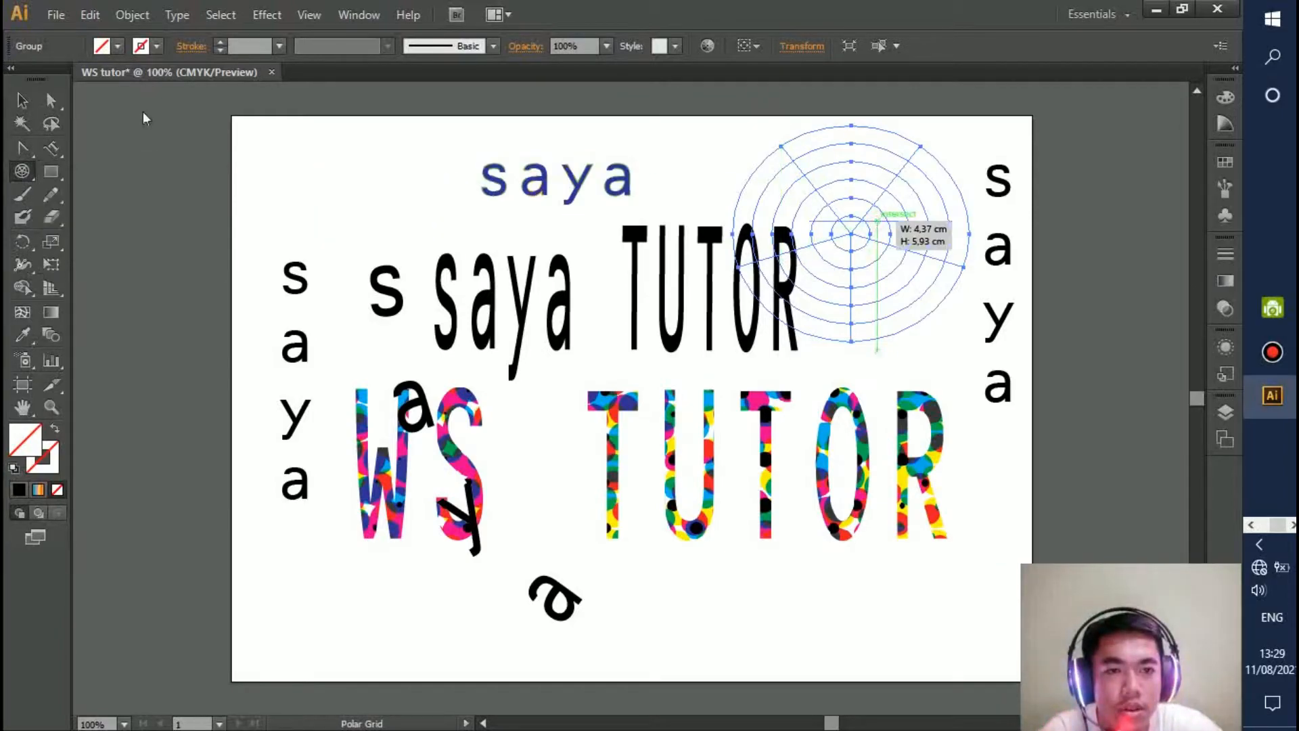
click(745, 573)
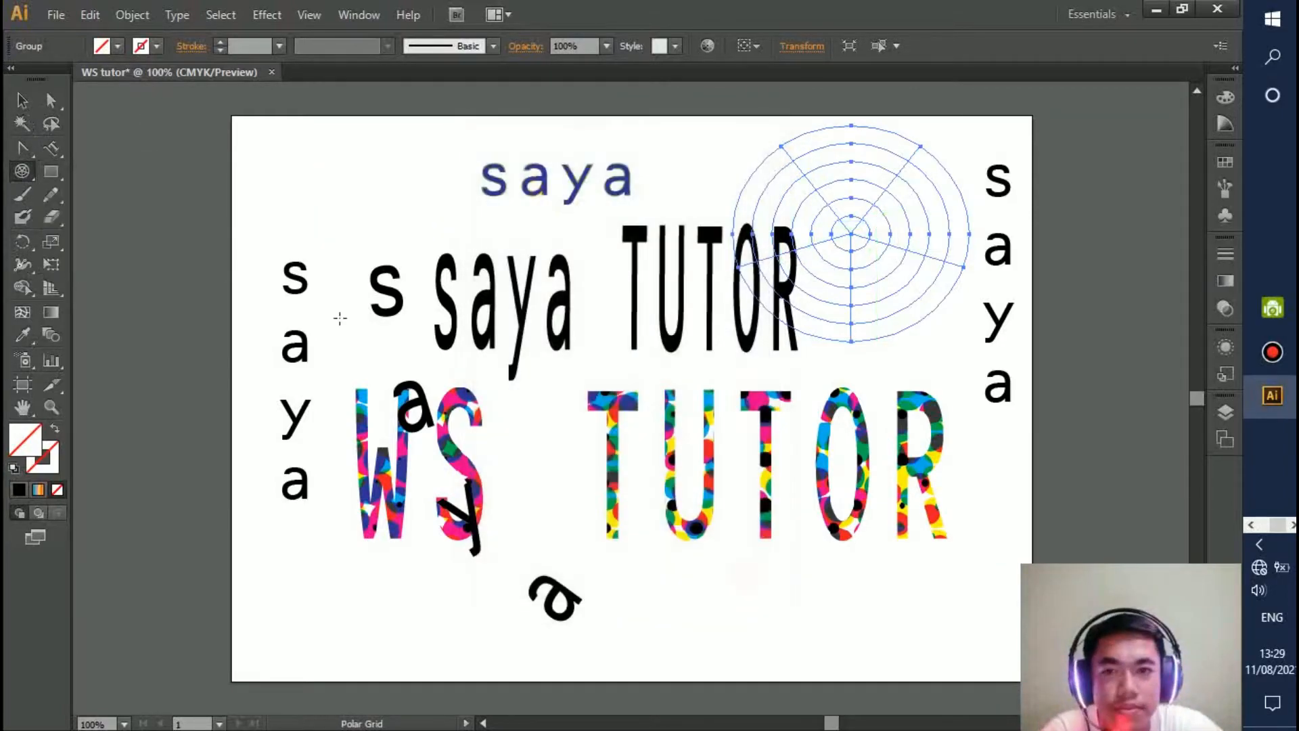
Delete the enlarged polar grid.
click(23, 100)
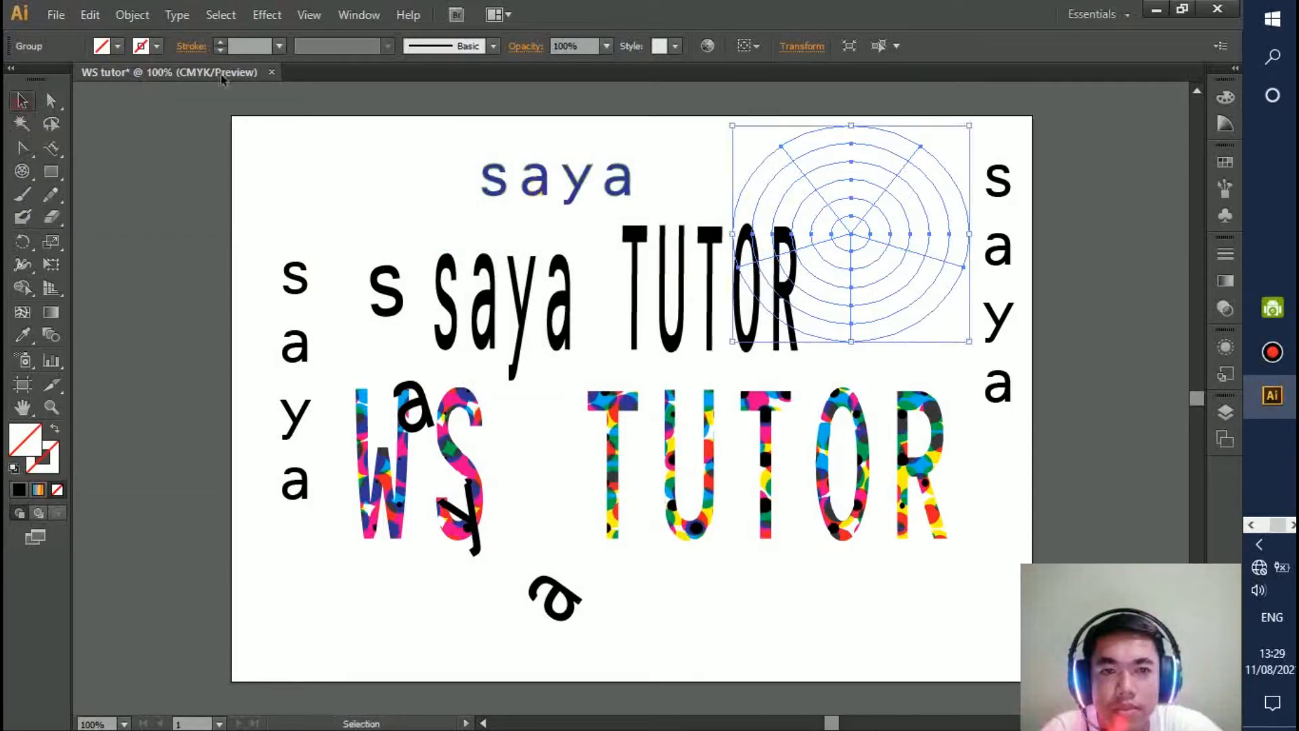
key(Delete)
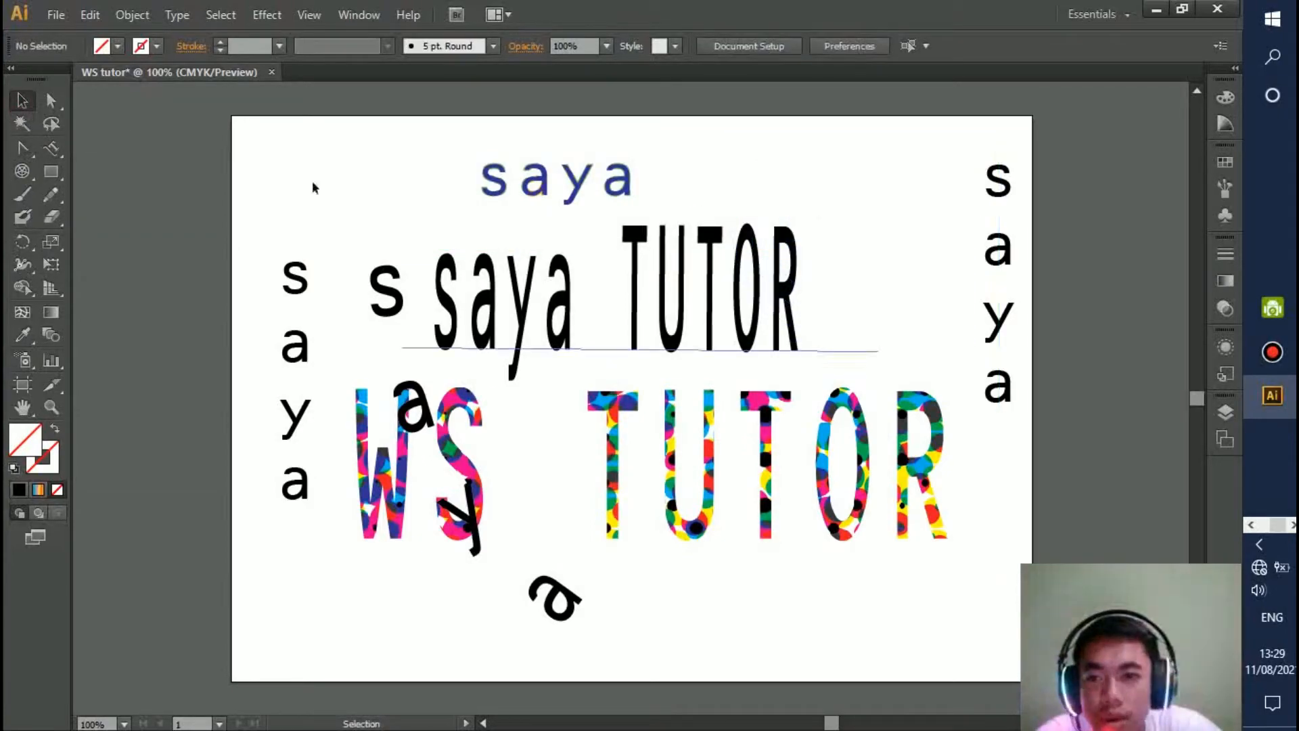
Draw a rectangle left of the blue saya text, then one rounded rectangle on each side of that text.
click(53, 173)
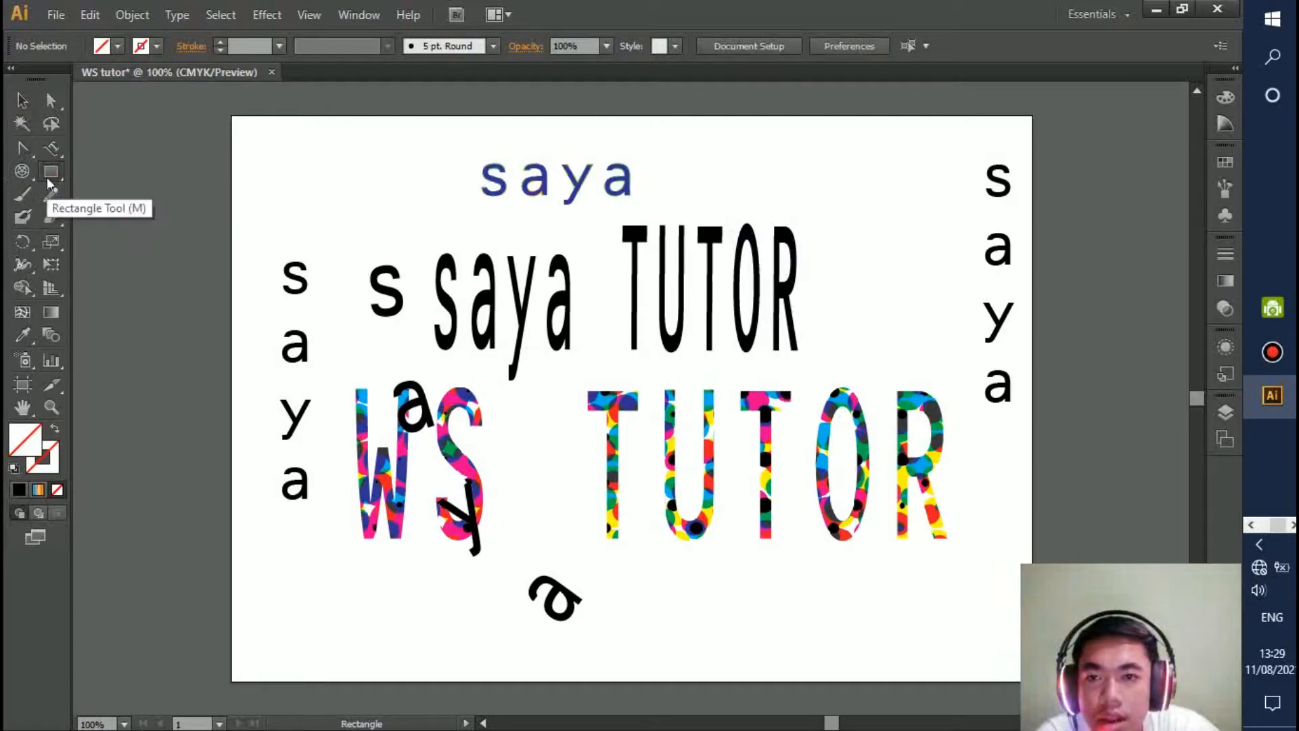
drag(324, 162, 432, 231)
drag(56, 183, 101, 195)
drag(747, 160, 846, 226)
drag(296, 174, 449, 259)
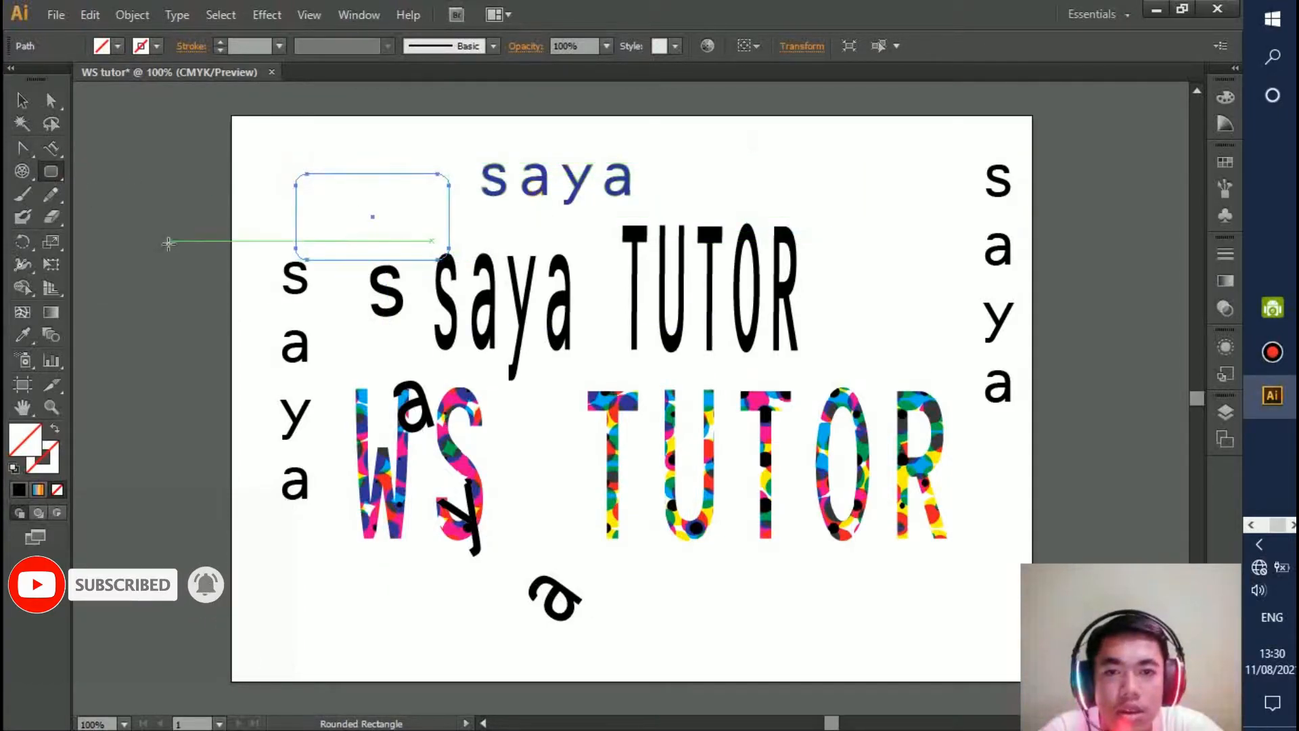
Draw an ellipse below the TUTOR part of WS TUTOR and a polygon near the artboard's upper-right corner.
drag(49, 174, 113, 218)
drag(682, 578, 890, 659)
drag(51, 171, 161, 242)
drag(785, 189, 952, 283)
Draw a large star over the artboard's upper-left corner and fill it with a light blue swatch.
drag(50, 171, 120, 263)
drag(302, 180, 427, 251)
click(120, 46)
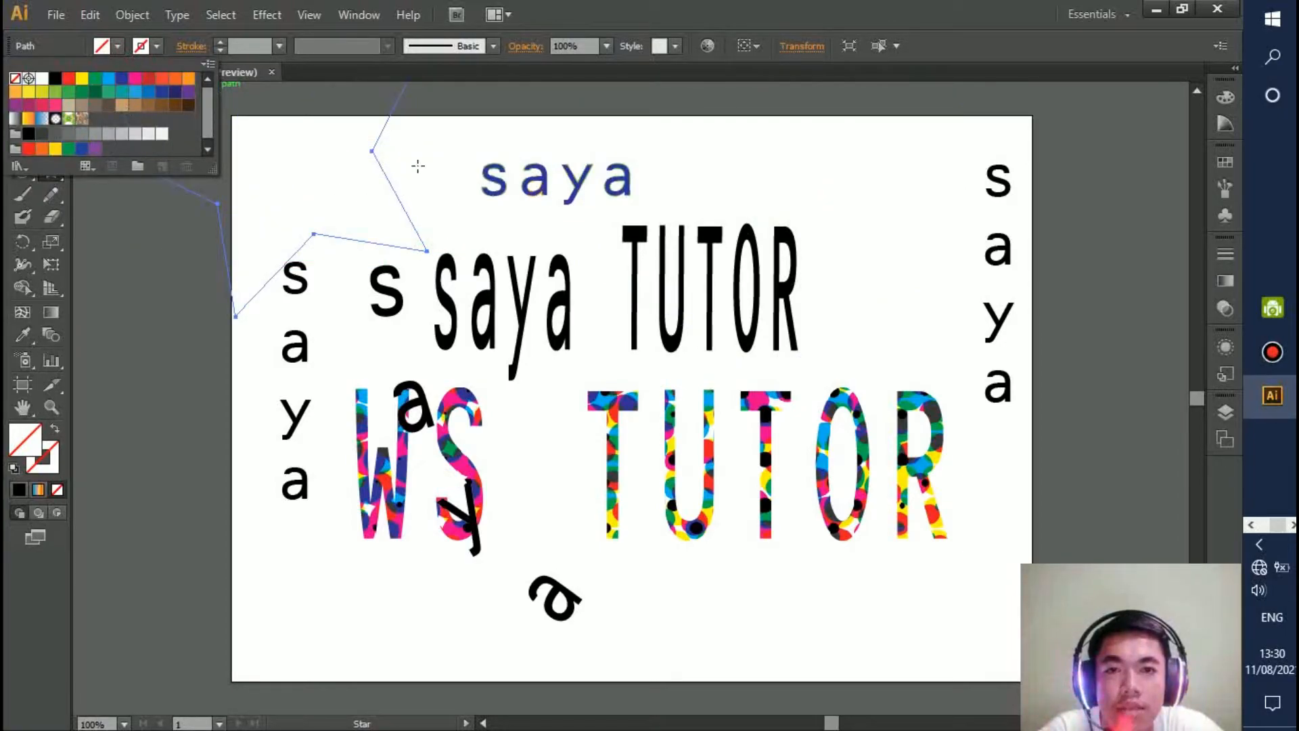
click(133, 92)
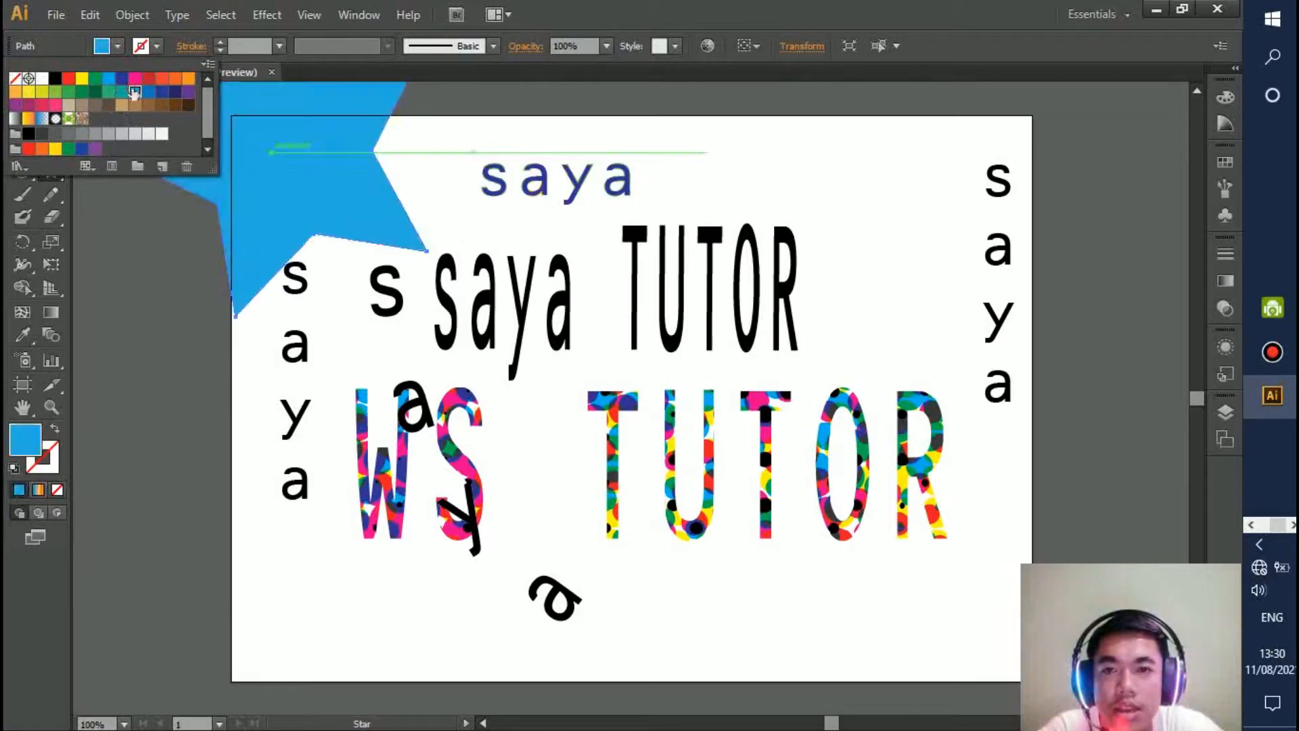
Give the blue star a black stroke from the swatches.
click(164, 41)
click(161, 42)
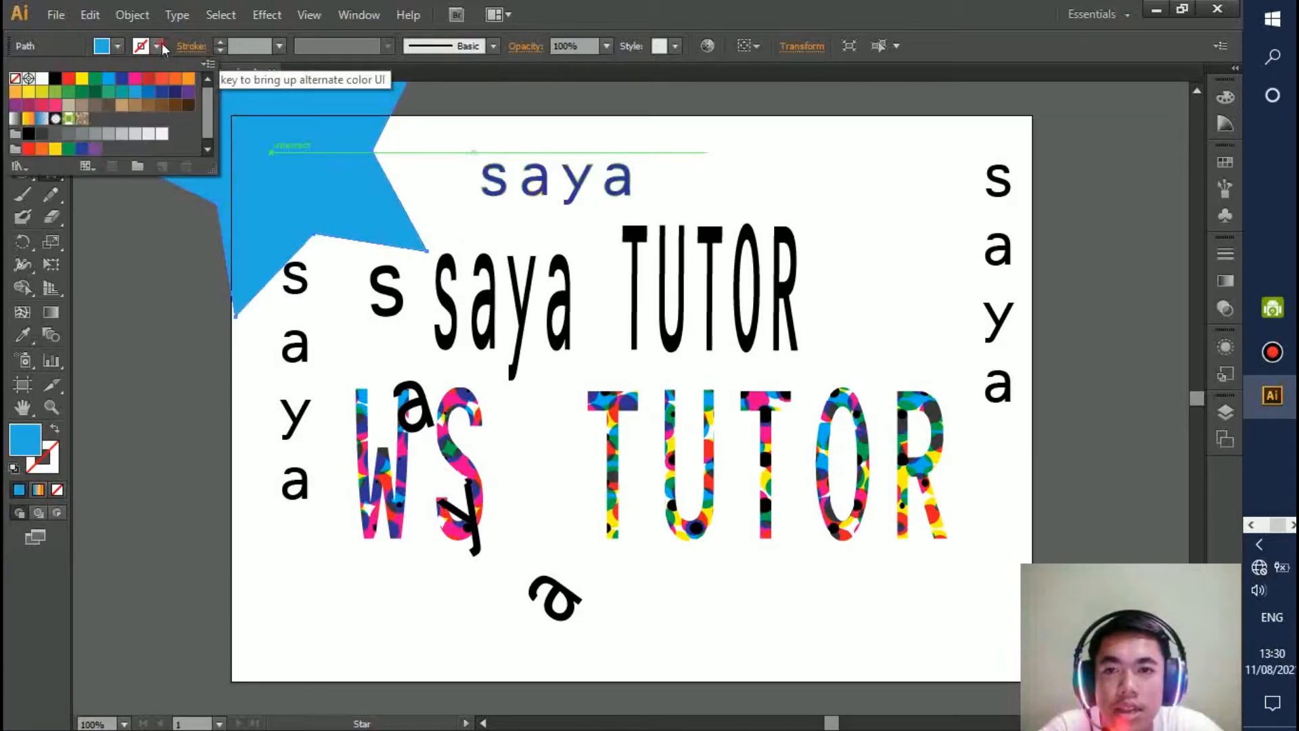
click(56, 80)
key(Escape)
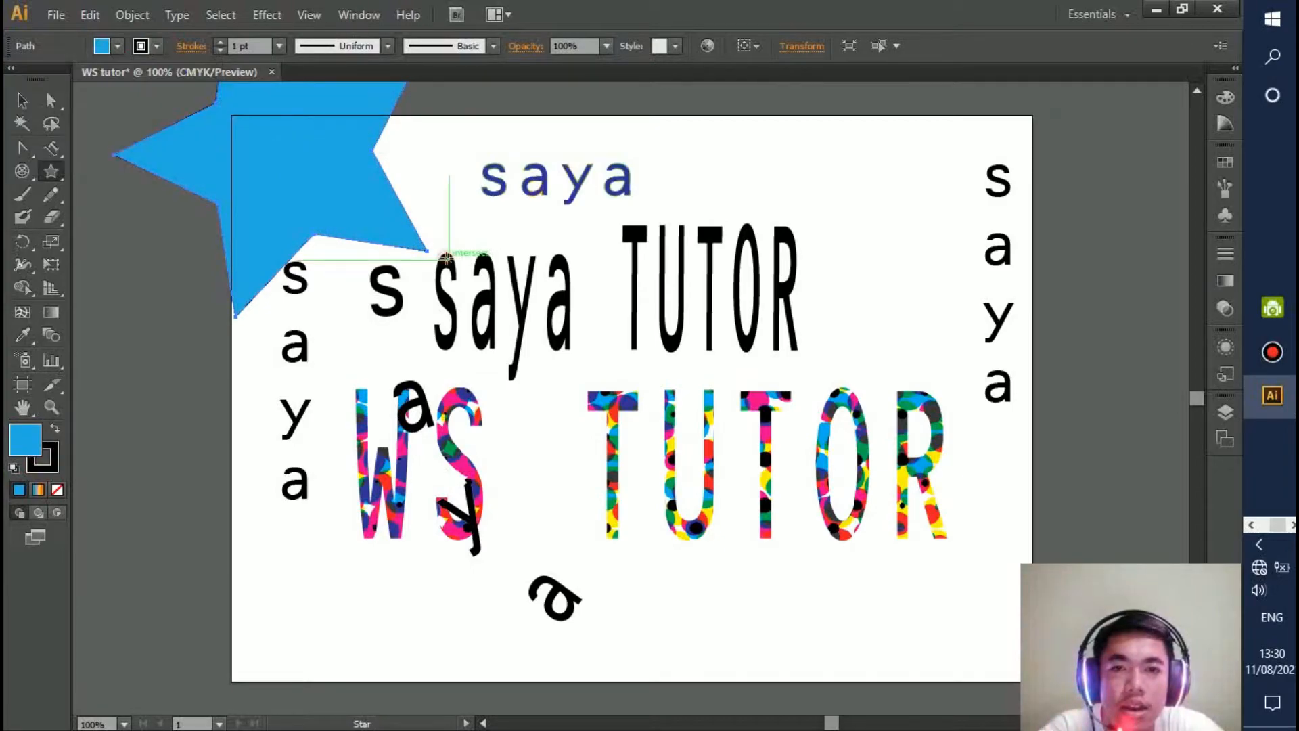
Move the star over the TUTOR texts in the artboard's right half and scale it down slightly from its top corner.
click(23, 100)
drag(368, 189, 851, 399)
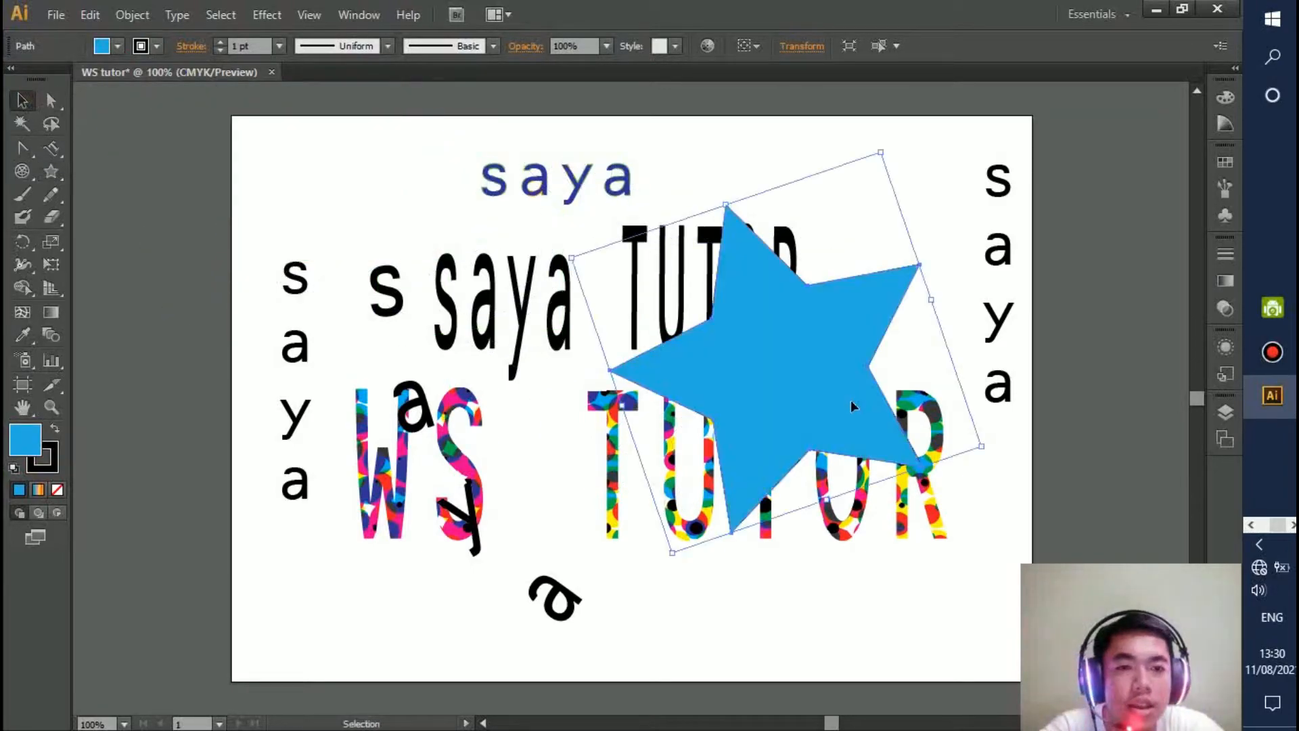
click(934, 193)
click(855, 308)
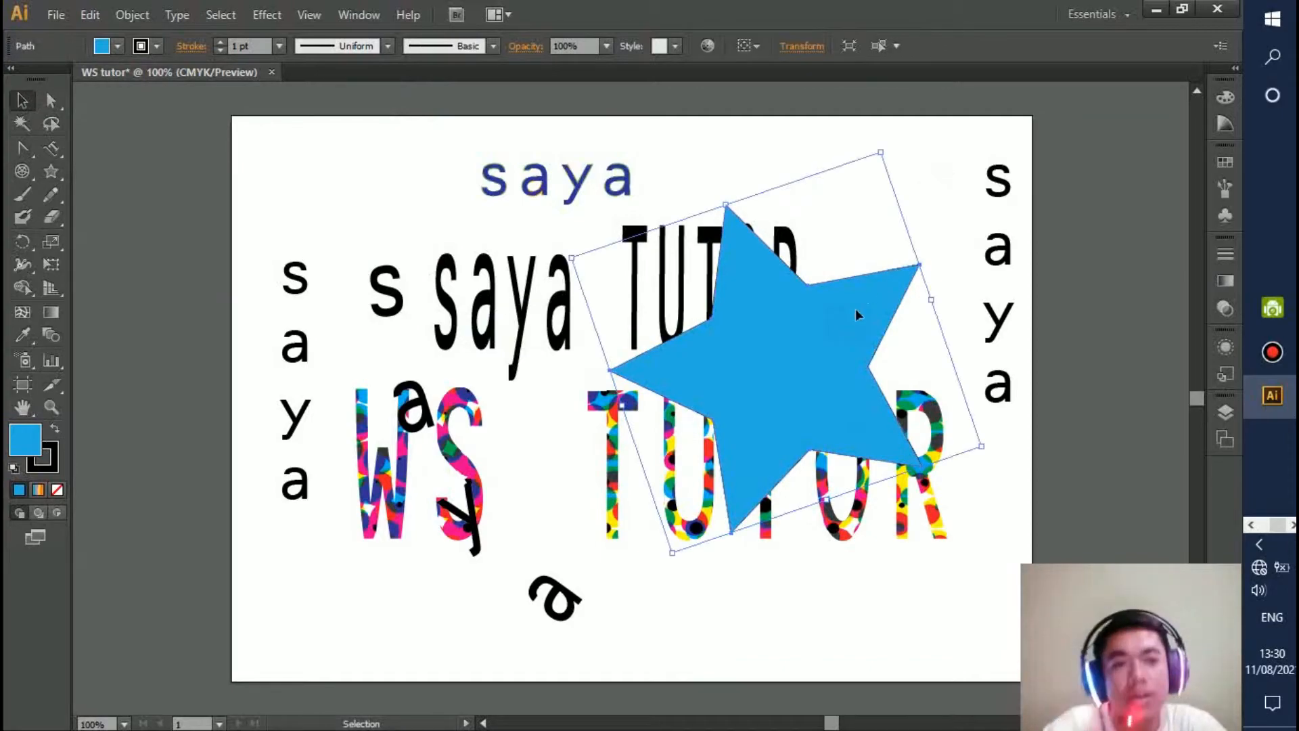
drag(881, 153, 840, 233)
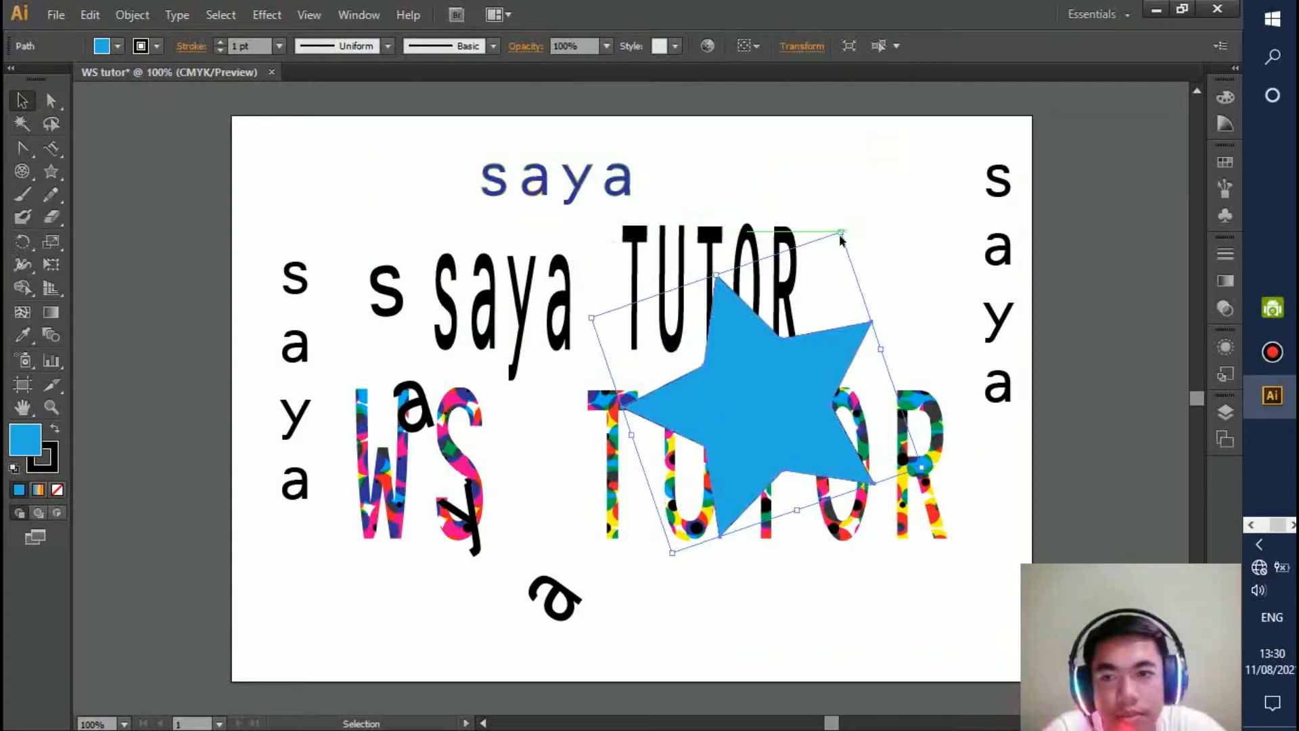
Draw a flare about 32.4 cm wide with the Flare tool, centred in the artboard's upper-left area with rings extending toward the lower right.
click(45, 177)
drag(43, 177, 128, 275)
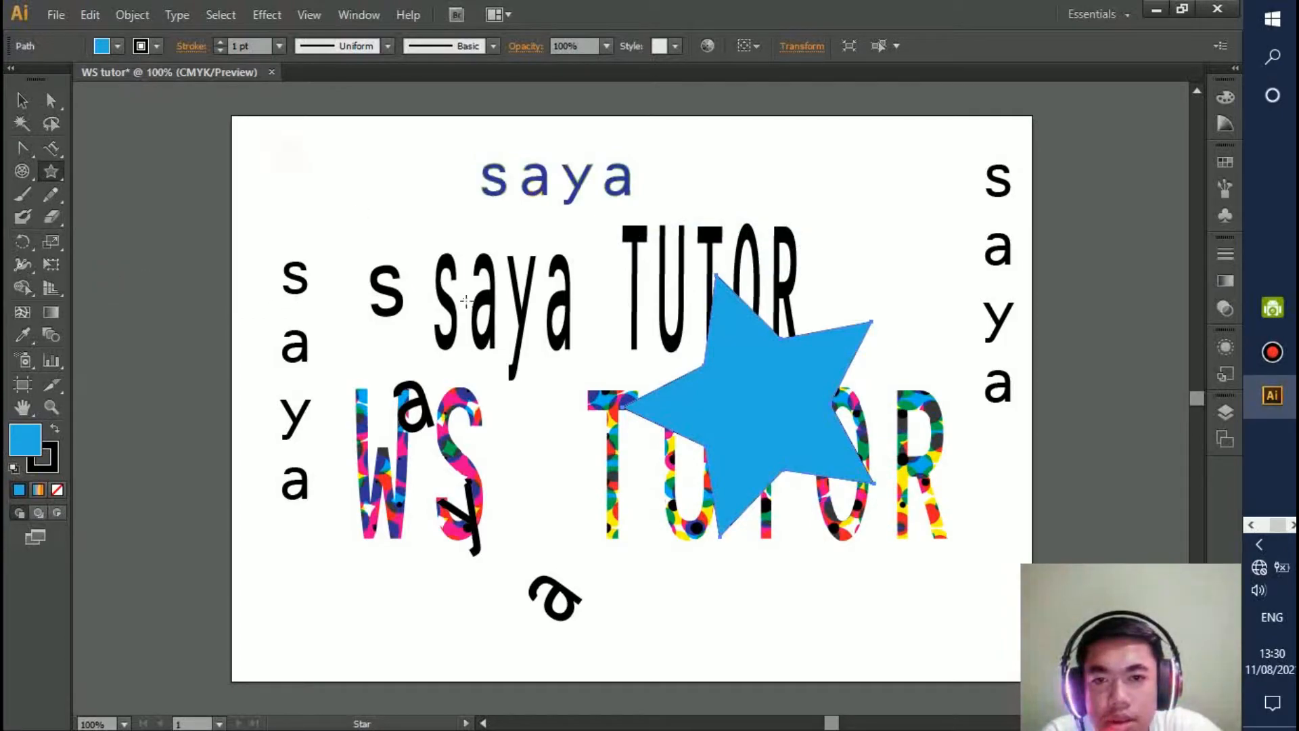
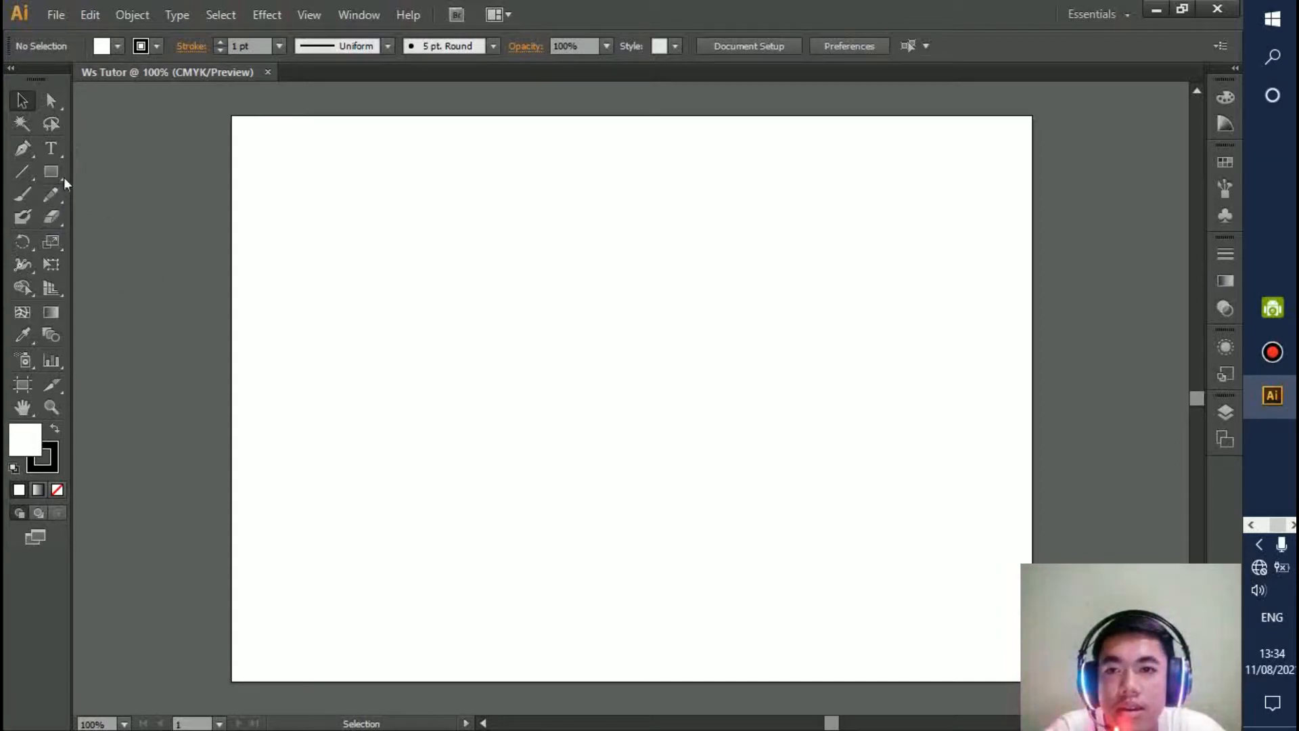
drag(63, 174, 142, 279)
mouse_move(448, 276)
mouse_down()
mouse_move(548, 284)
mouse_move(548, 302)
mouse_move(471, 290)
mouse_move(531, 348)
mouse_move(486, 334)
mouse_move(511, 345)
mouse_up()
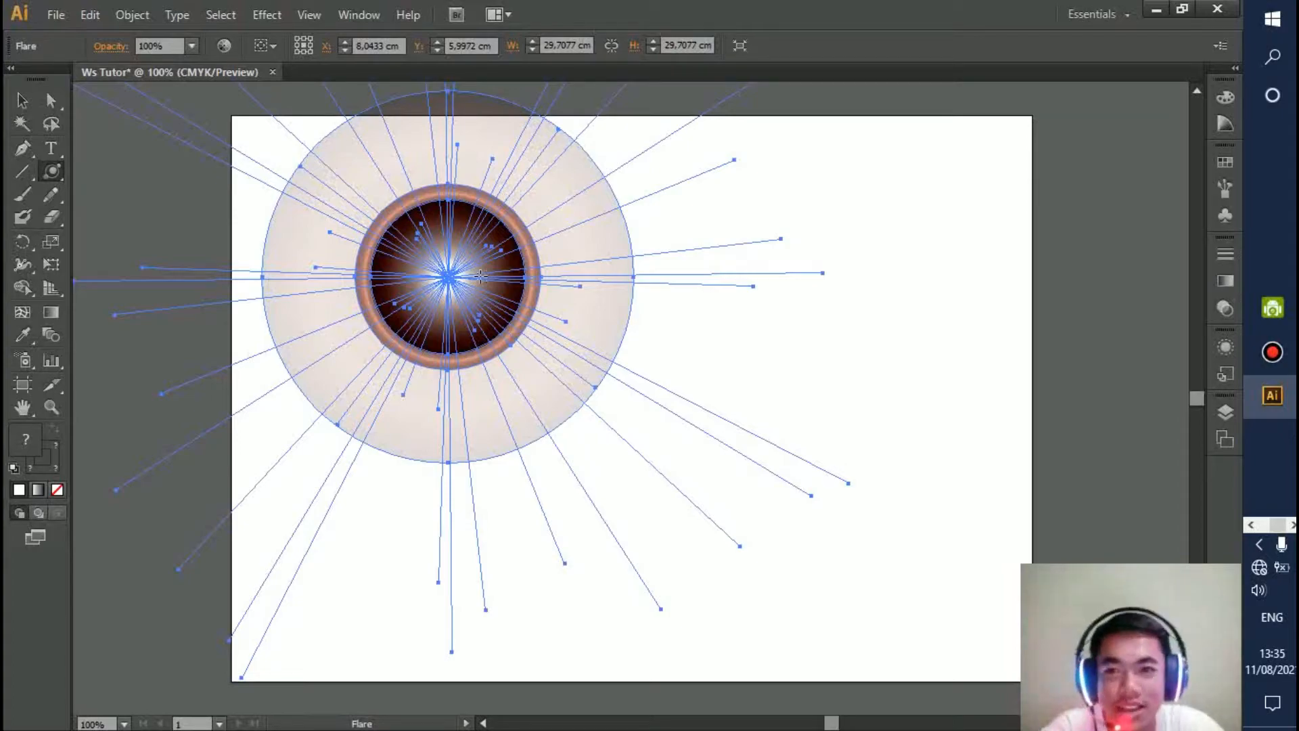
drag(59, 168, 130, 278)
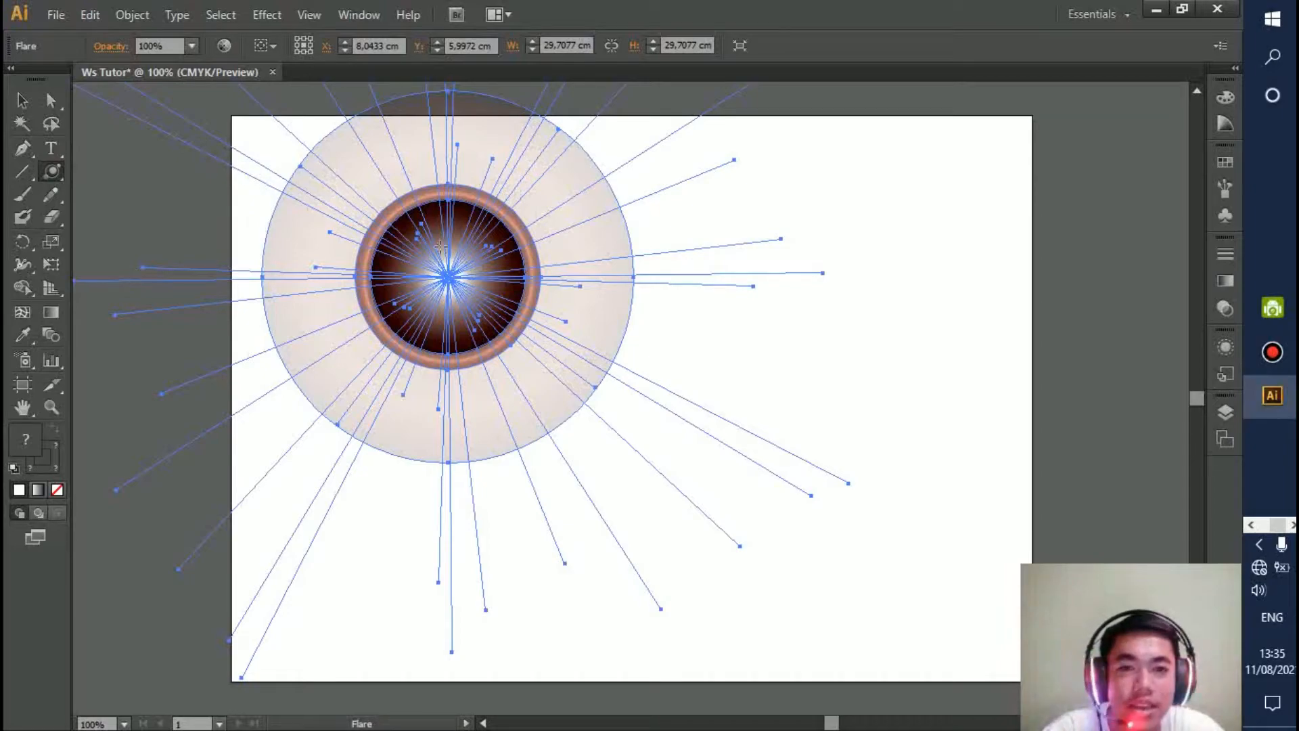
drag(866, 327, 648, 379)
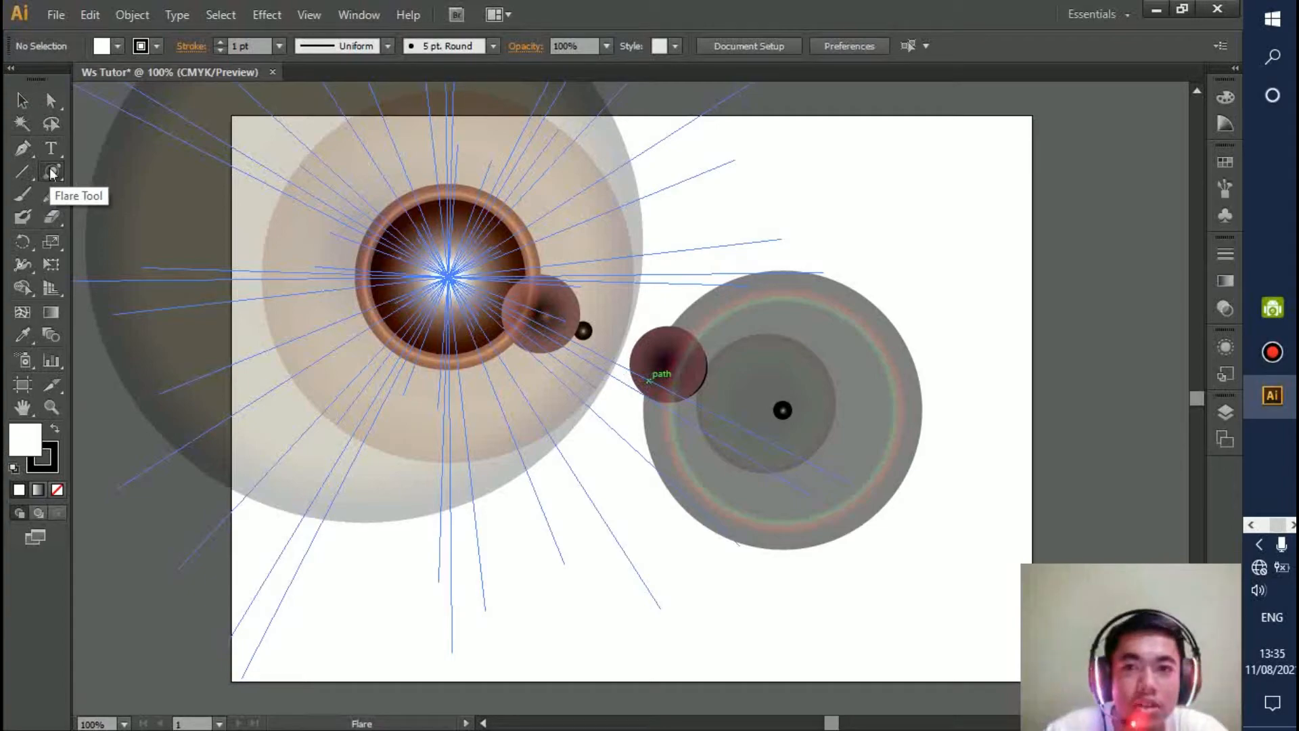
Enter isolation mode on the flare and exit back to the normal document level.
click(22, 100)
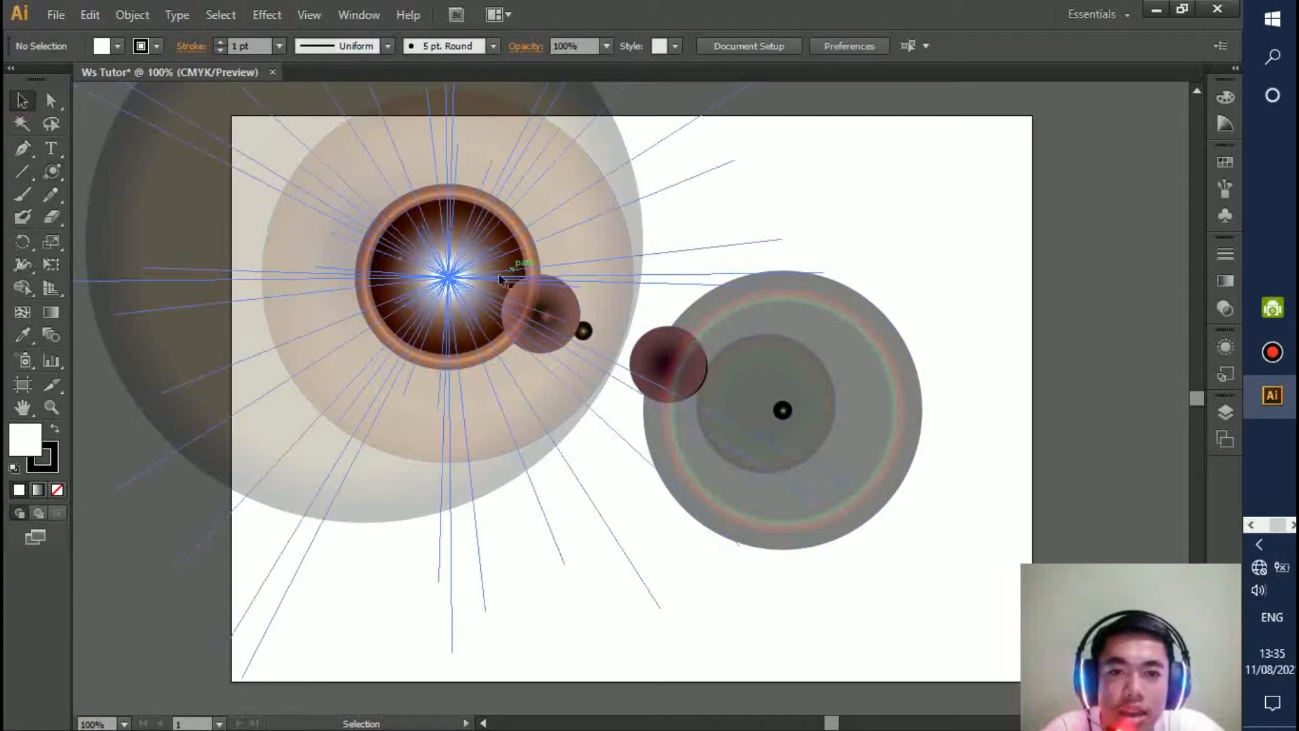
double_click(444, 288)
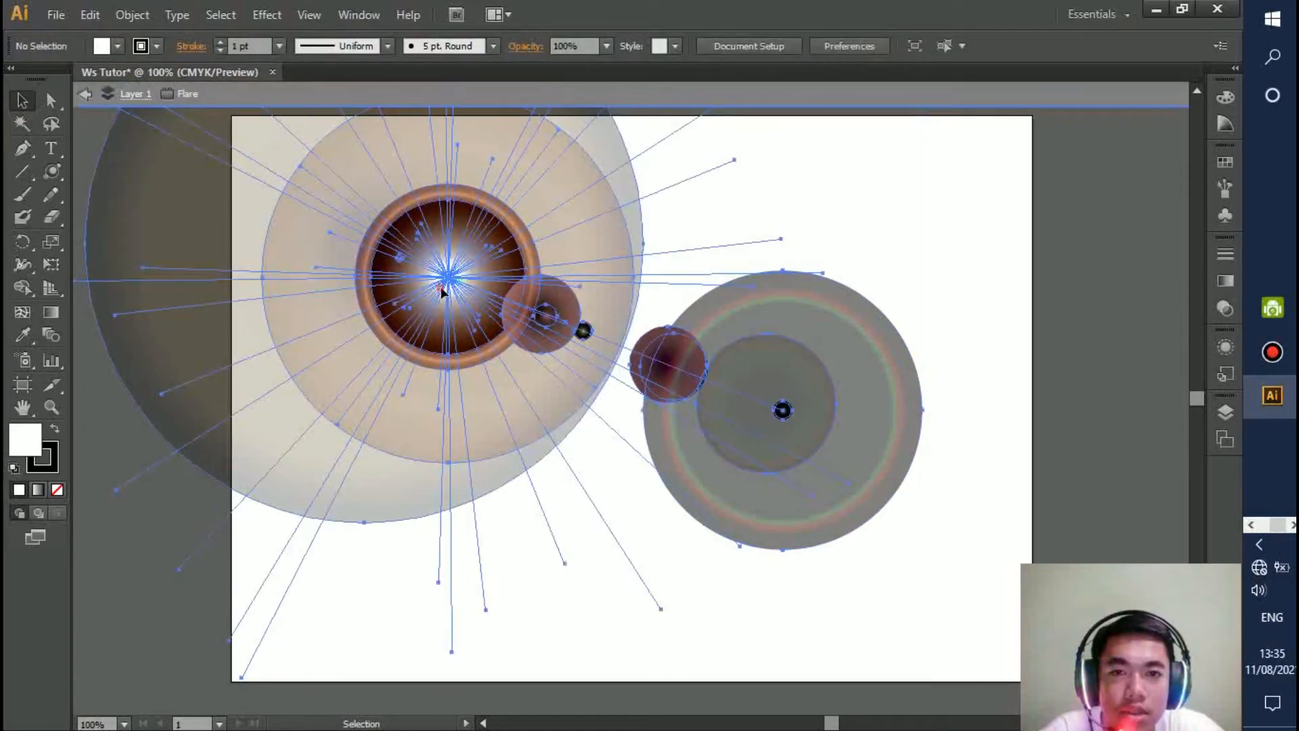
click(85, 94)
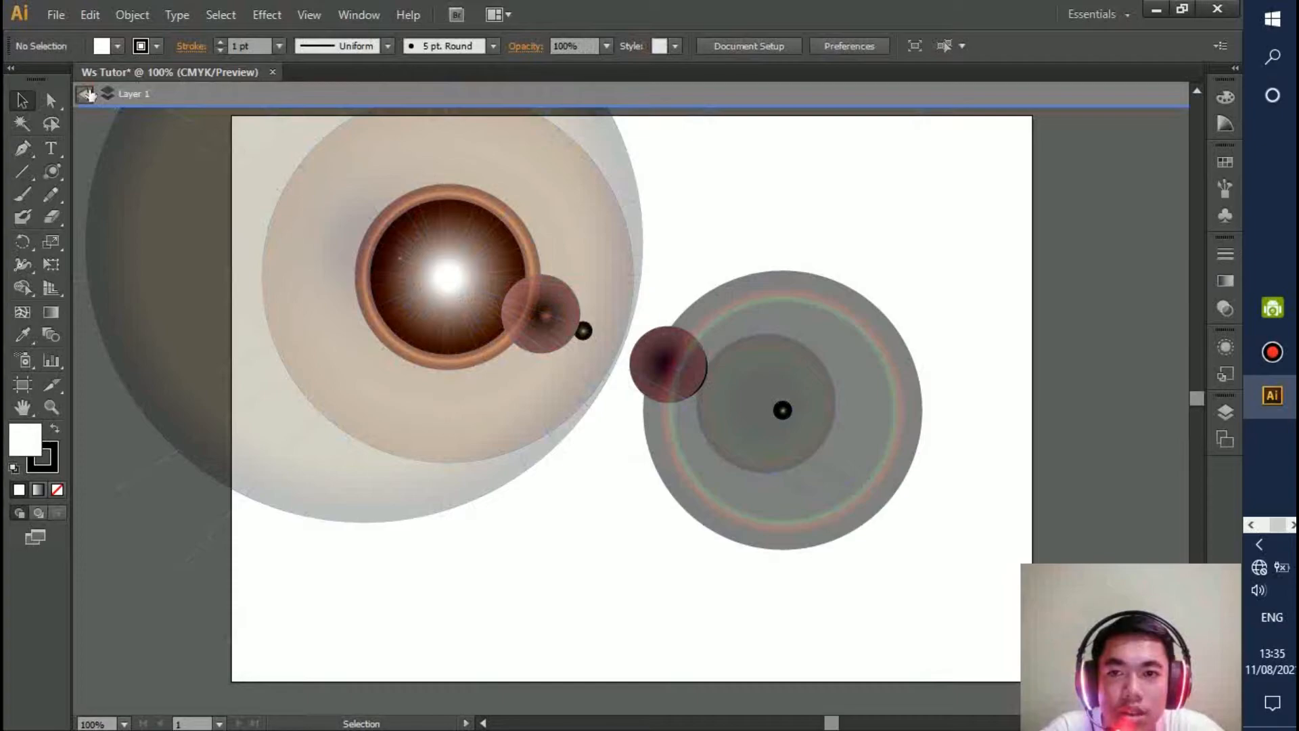
click(85, 94)
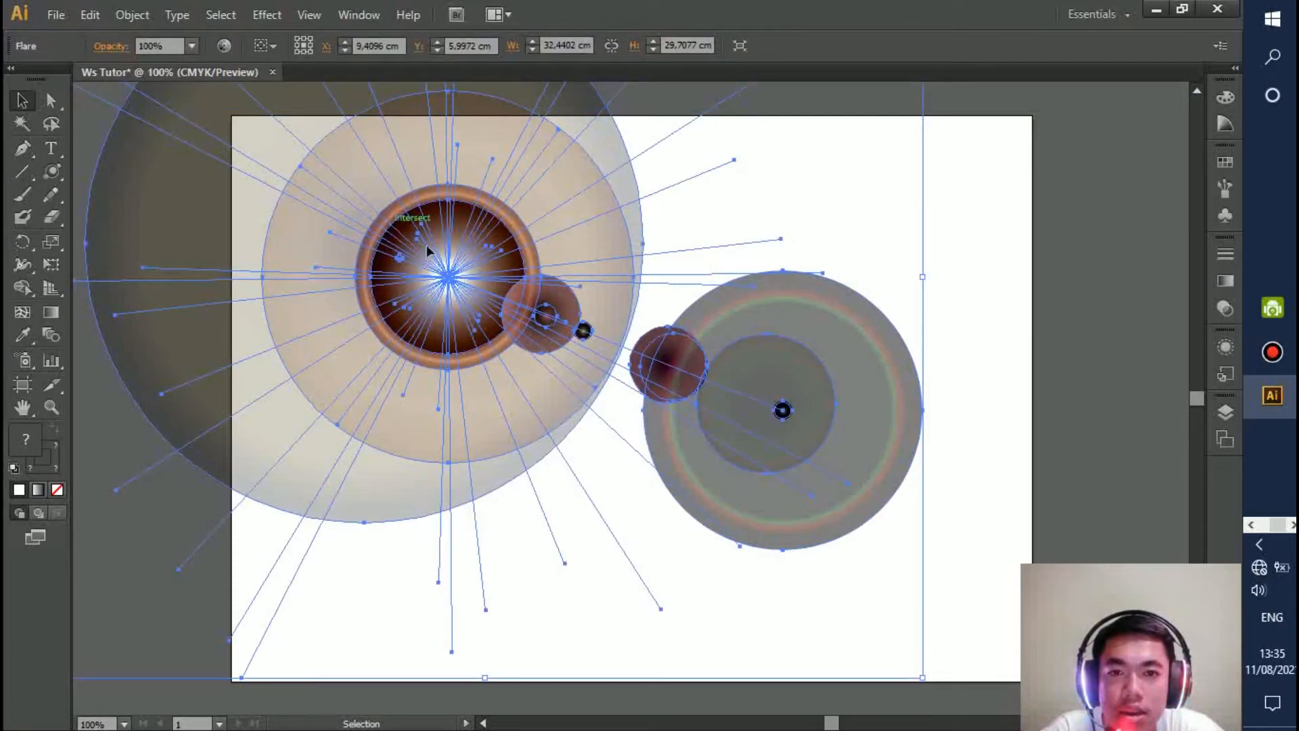
Inspect the flare's color assignments in Recolor Artwork and leave the dialog without changing them.
click(224, 45)
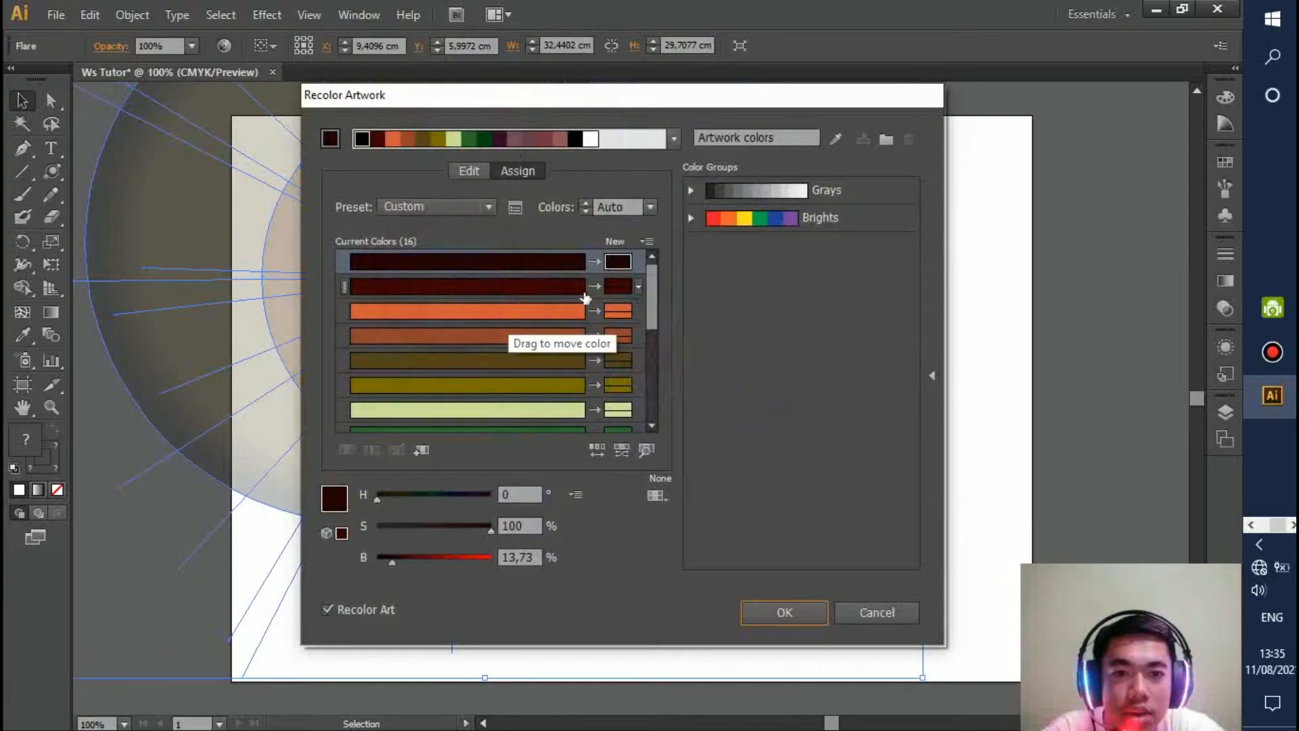
click(536, 336)
click(536, 412)
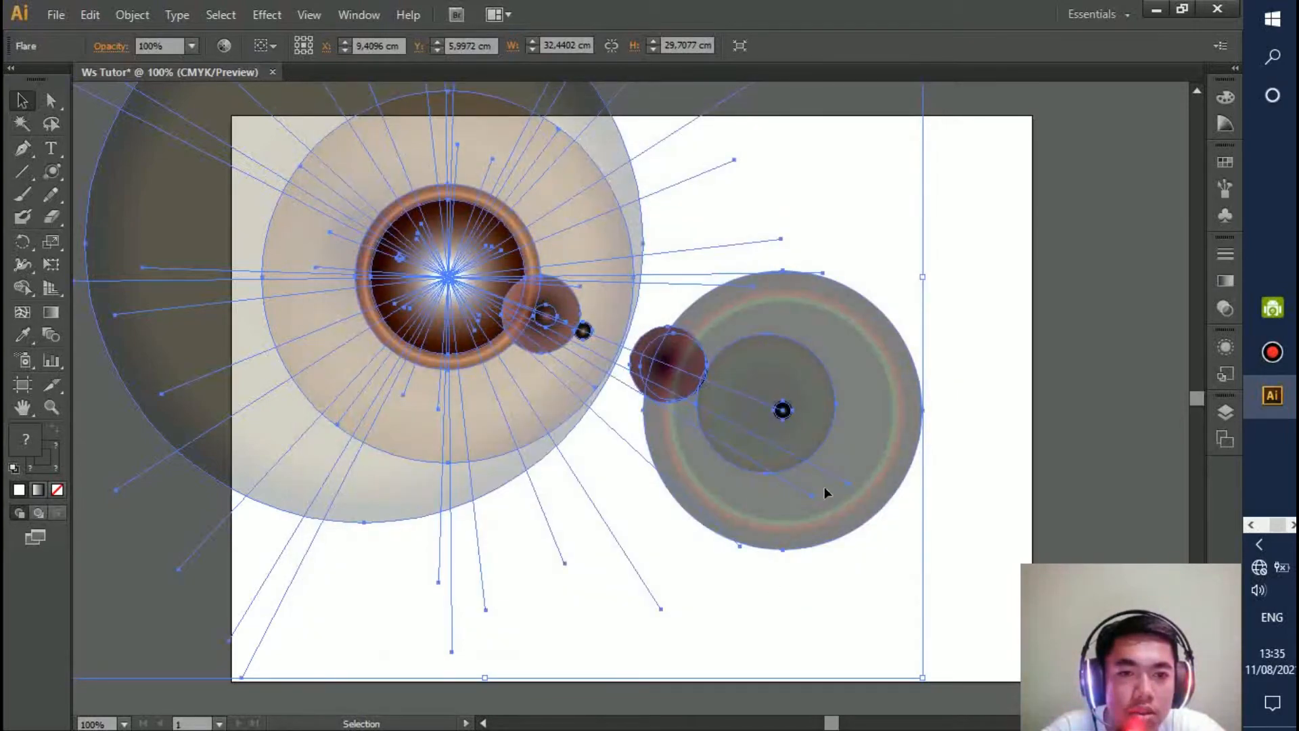
Select the entire flare and delete it from the artboard.
click(955, 457)
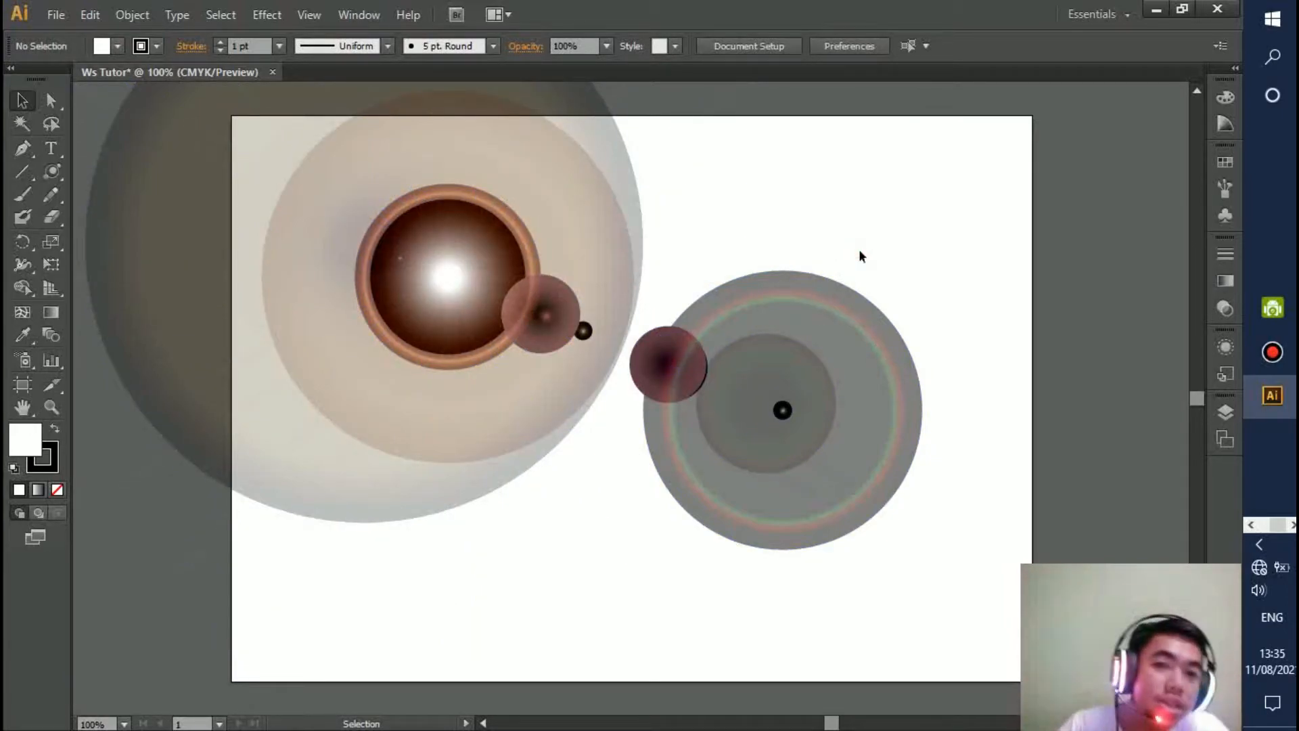
drag(957, 561, 155, 144)
key(Delete)
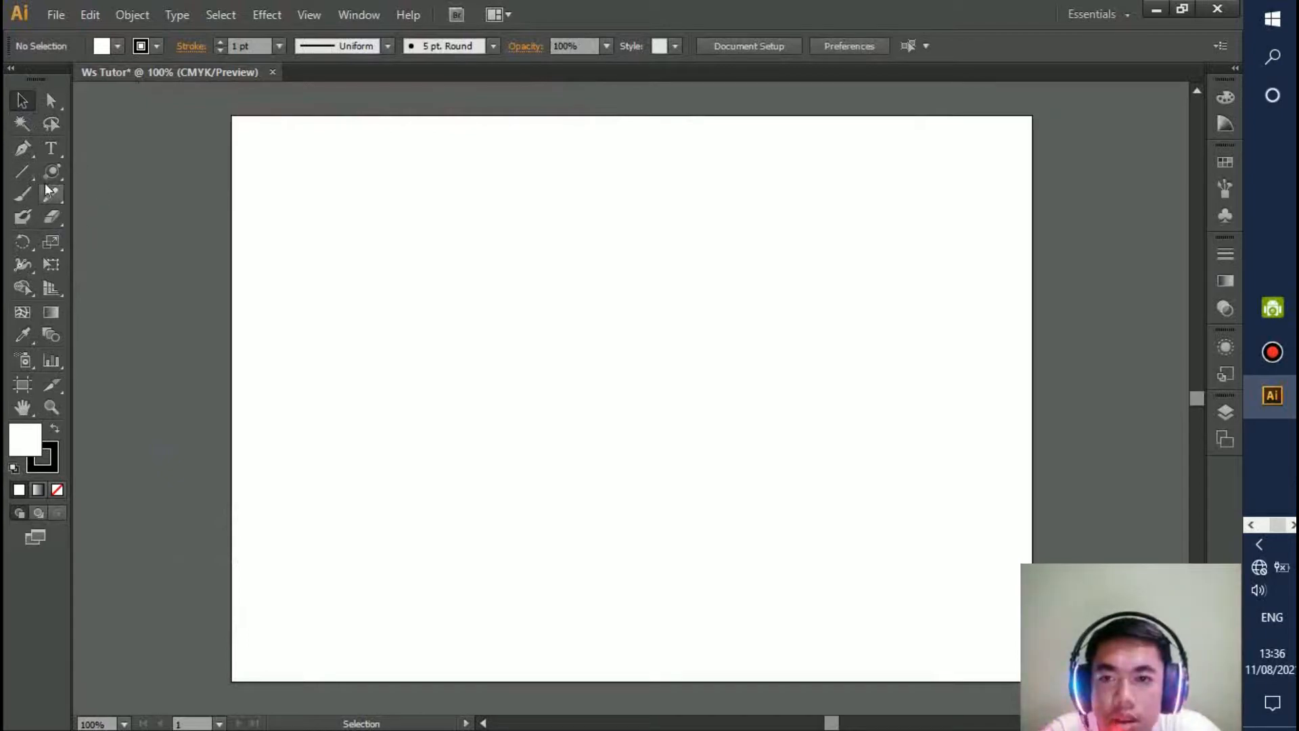
Paint several freehand curves, loops and wavy lines across the artboard with the Paintbrush, using the 5 pt. Round brush and a black stroke.
click(26, 196)
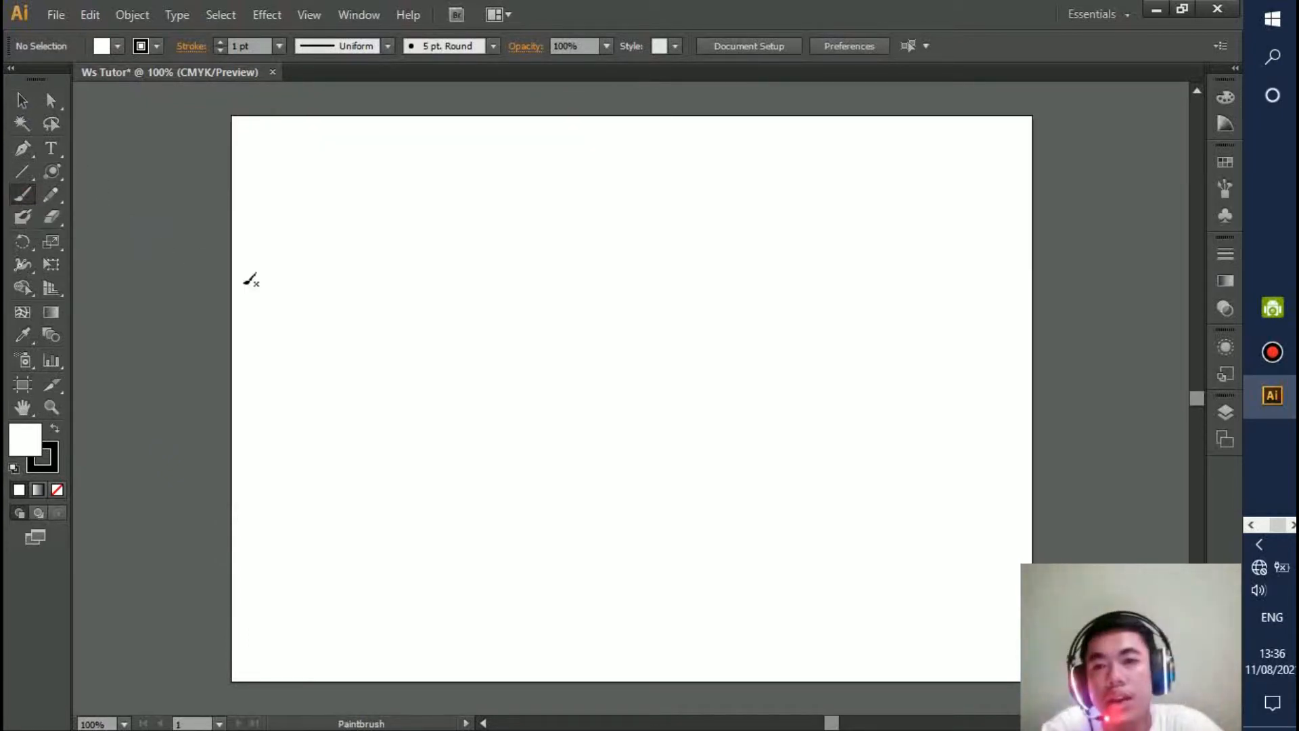
mouse_move(366, 197)
mouse_down()
mouse_move(348, 234)
mouse_move(379, 326)
mouse_up()
mouse_move(518, 249)
mouse_down()
mouse_move(529, 375)
mouse_move(611, 399)
mouse_up()
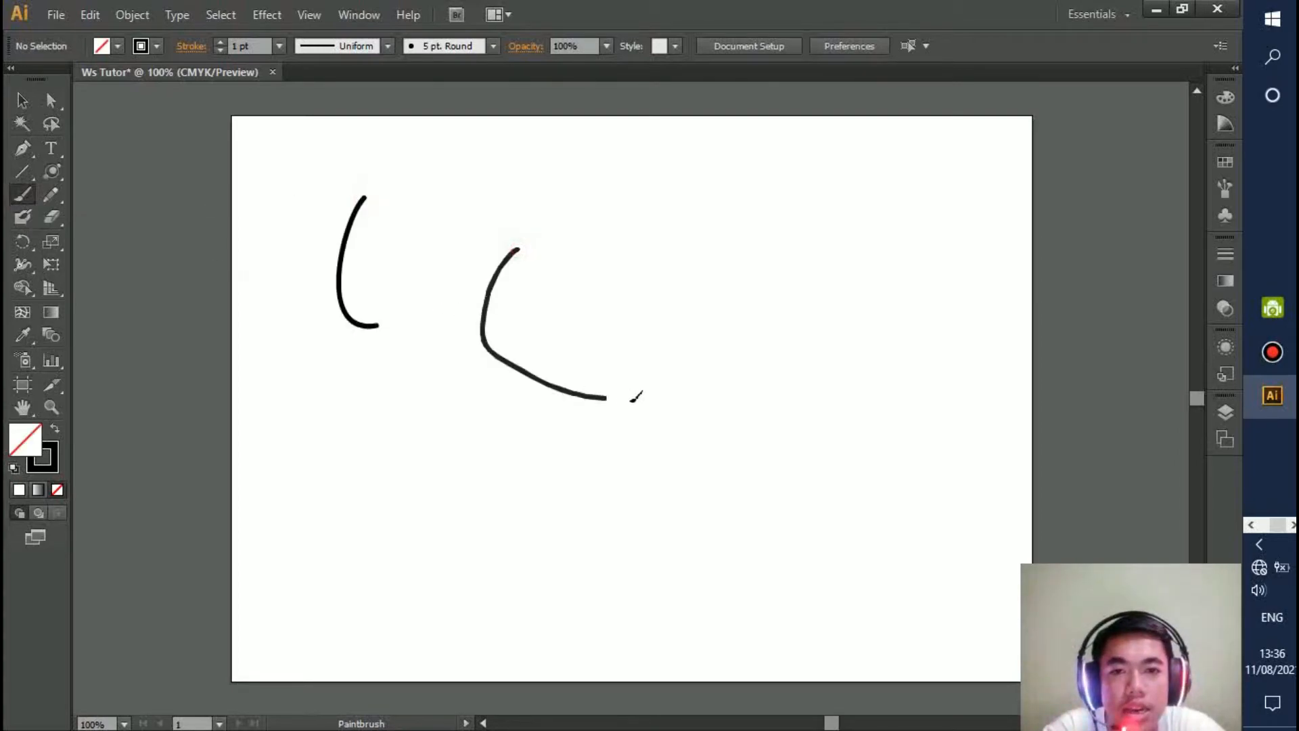
drag(626, 272, 771, 224)
mouse_move(782, 320)
mouse_down()
mouse_move(666, 432)
mouse_move(663, 523)
mouse_move(753, 412)
mouse_move(812, 398)
mouse_move(835, 253)
mouse_move(807, 240)
mouse_move(840, 200)
mouse_move(688, 156)
mouse_move(586, 190)
mouse_up()
mouse_move(507, 468)
mouse_down()
mouse_move(439, 464)
mouse_move(363, 526)
mouse_move(345, 578)
mouse_move(465, 600)
mouse_move(502, 574)
mouse_up()
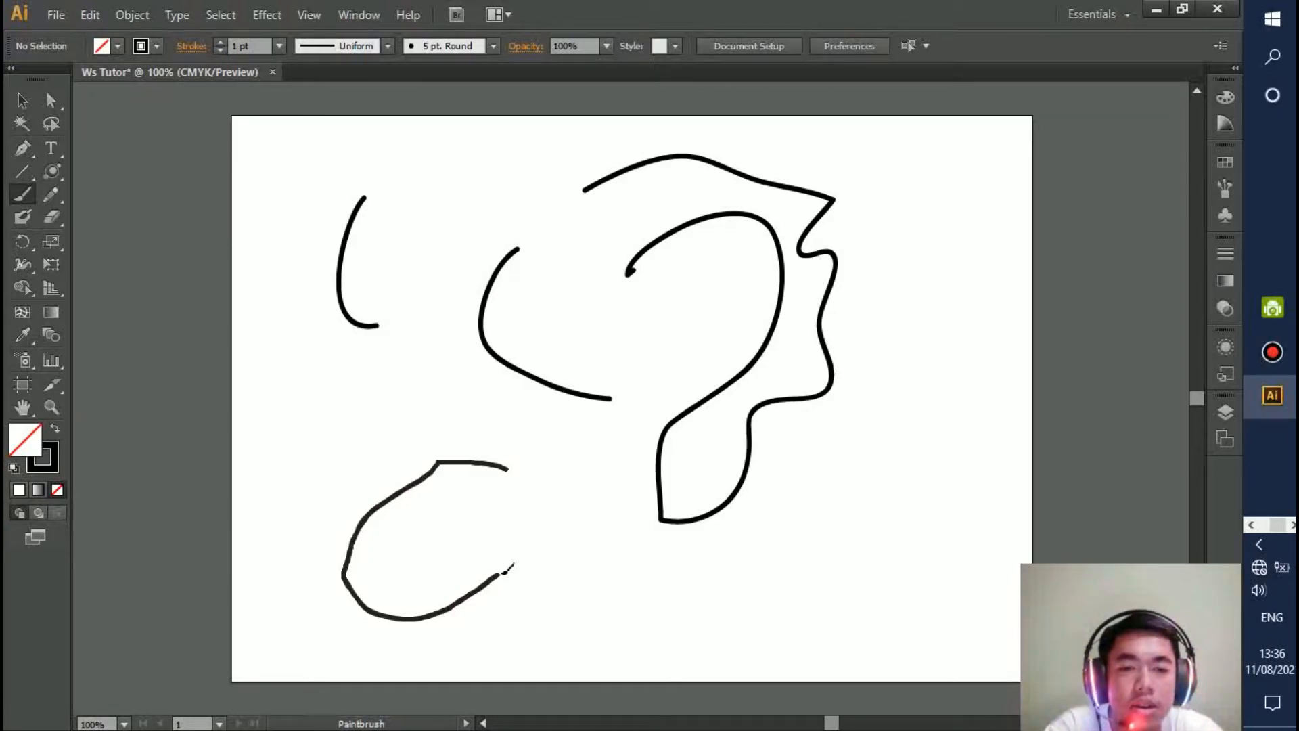
mouse_move(503, 573)
mouse_down()
mouse_move(476, 583)
mouse_move(507, 614)
mouse_move(552, 614)
mouse_move(517, 592)
mouse_move(579, 598)
mouse_move(582, 506)
mouse_move(599, 504)
mouse_move(574, 427)
mouse_move(541, 436)
mouse_move(378, 383)
mouse_move(387, 353)
mouse_move(404, 363)
mouse_move(369, 440)
mouse_move(329, 476)
mouse_up()
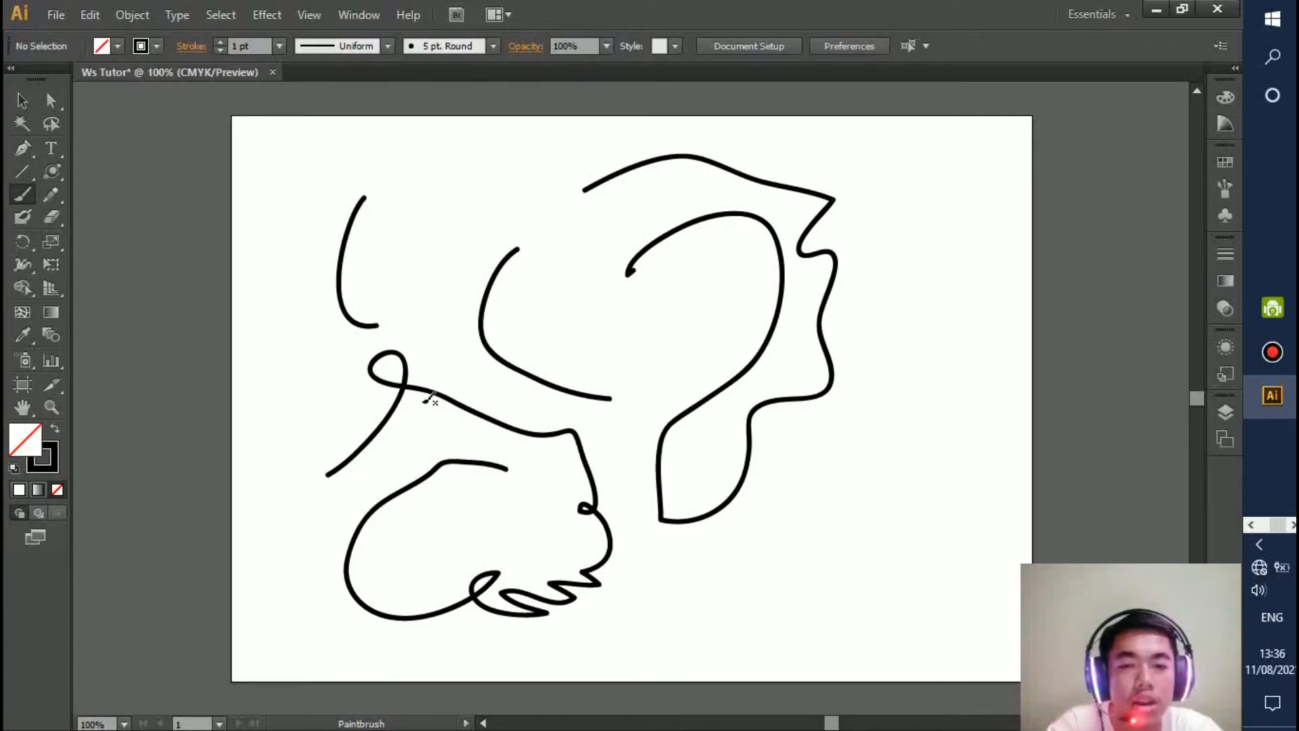
mouse_move(604, 364)
mouse_down()
mouse_move(647, 336)
mouse_move(593, 278)
mouse_up()
mouse_move(556, 212)
mouse_down()
mouse_move(566, 203)
mouse_move(548, 162)
mouse_move(510, 170)
mouse_up()
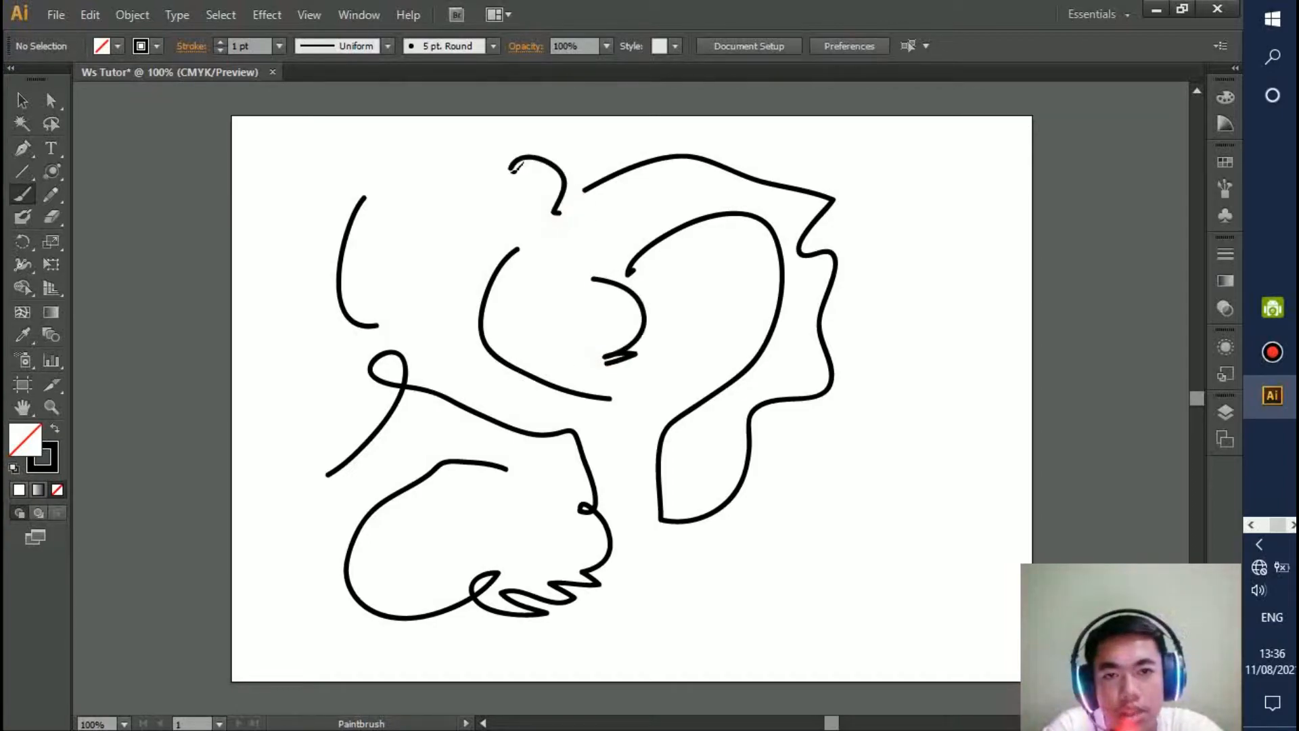
Handwrite the expression 1/2 x² with the Paintbrush in the artboard's lower-right area.
mouse_move(786, 504)
mouse_down()
mouse_move(797, 542)
mouse_move(837, 588)
mouse_move(835, 612)
mouse_move(863, 583)
mouse_up()
mouse_move(839, 531)
mouse_down()
mouse_move(860, 502)
mouse_move(860, 532)
mouse_up()
drag(861, 461, 923, 477)
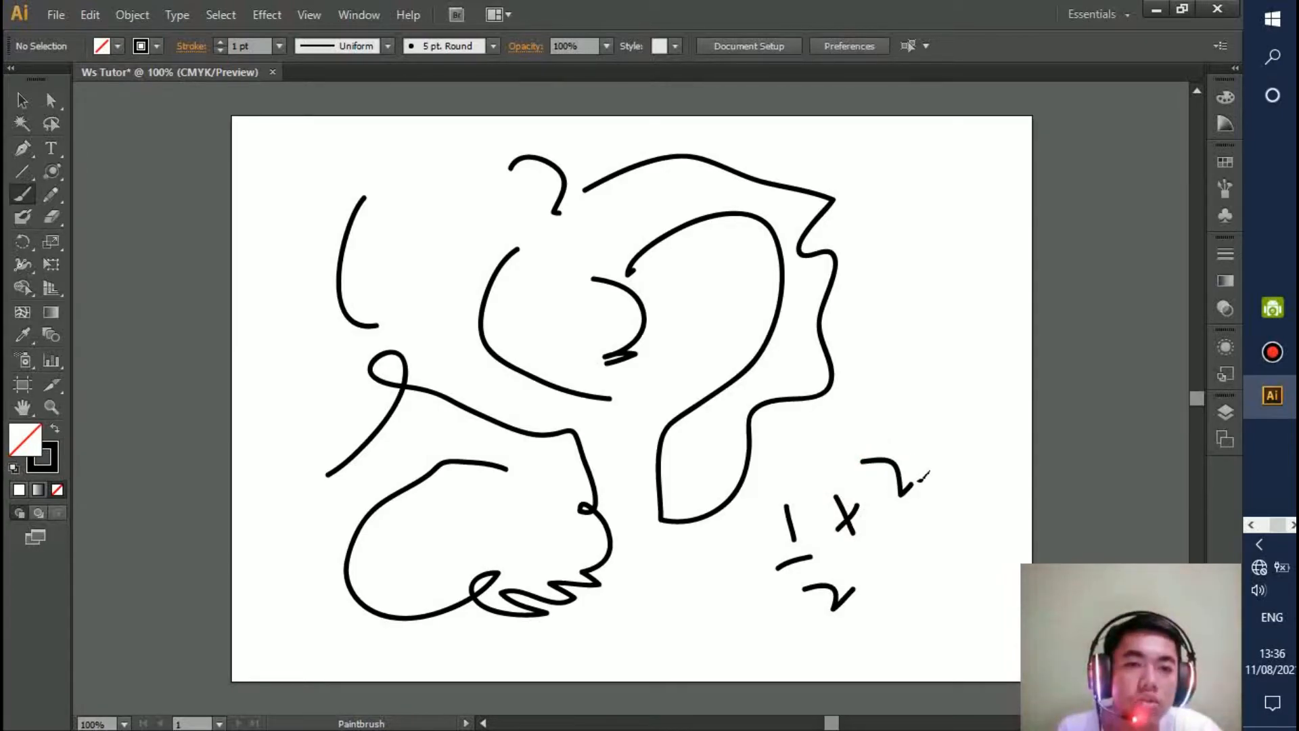
drag(926, 476, 927, 473)
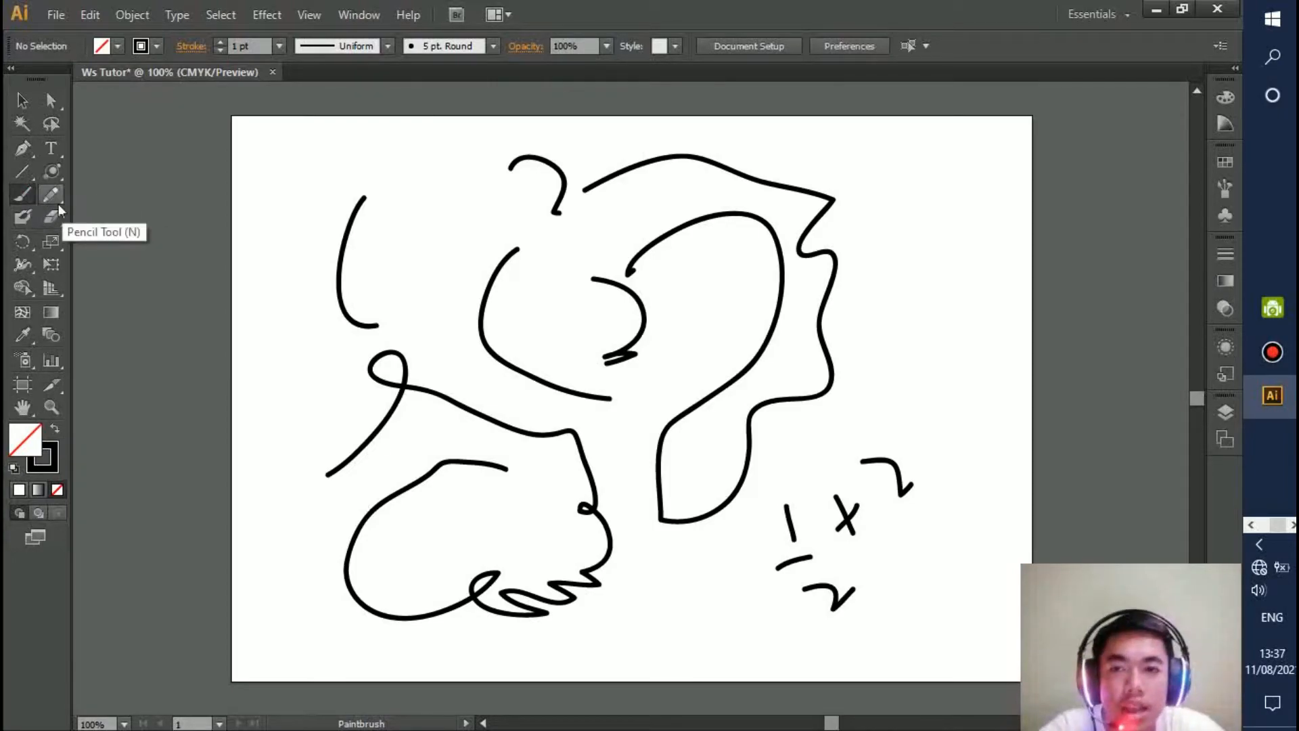
Draw two Pencil curves, one above the other, along the artboard's left edge and refine the lower one with the Smooth tool.
drag(59, 204, 132, 188)
mouse_move(350, 157)
mouse_down()
mouse_move(252, 532)
mouse_move(291, 613)
mouse_move(314, 614)
mouse_up()
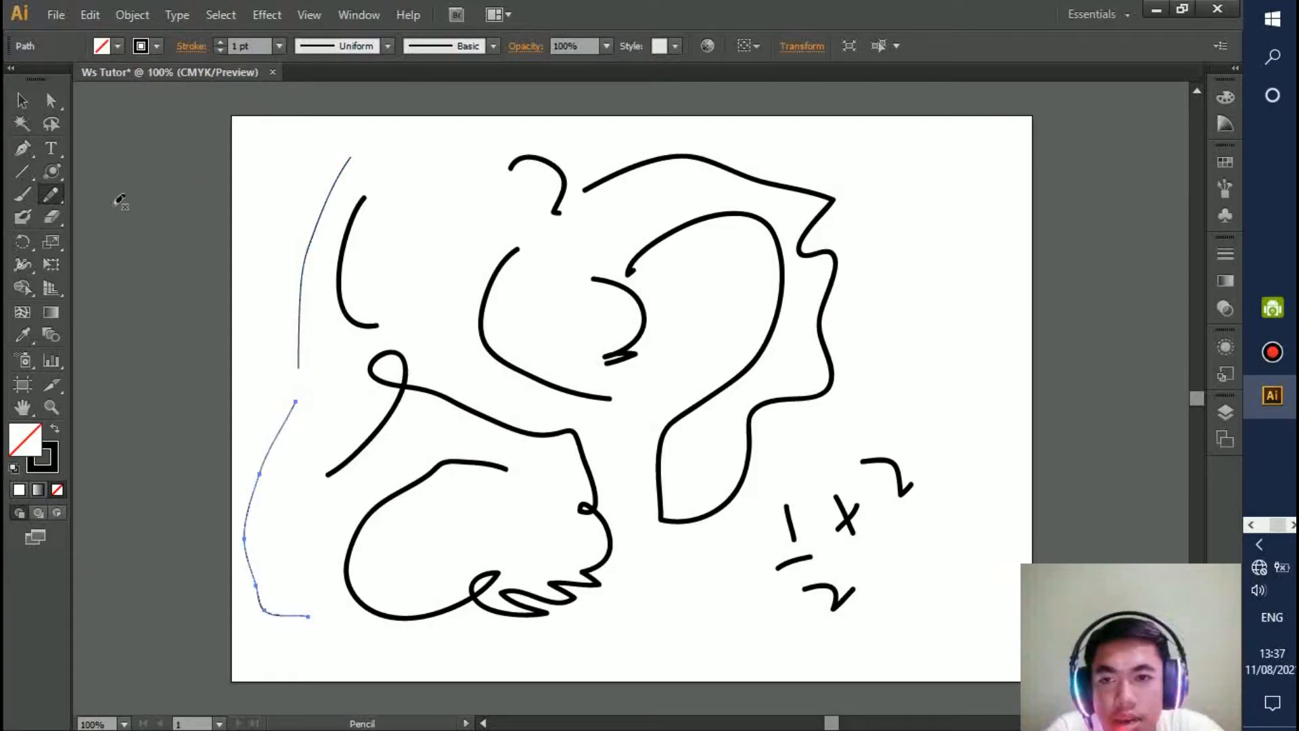
mouse_move(49, 203)
mouse_down()
mouse_move(81, 196)
mouse_move(99, 214)
mouse_up()
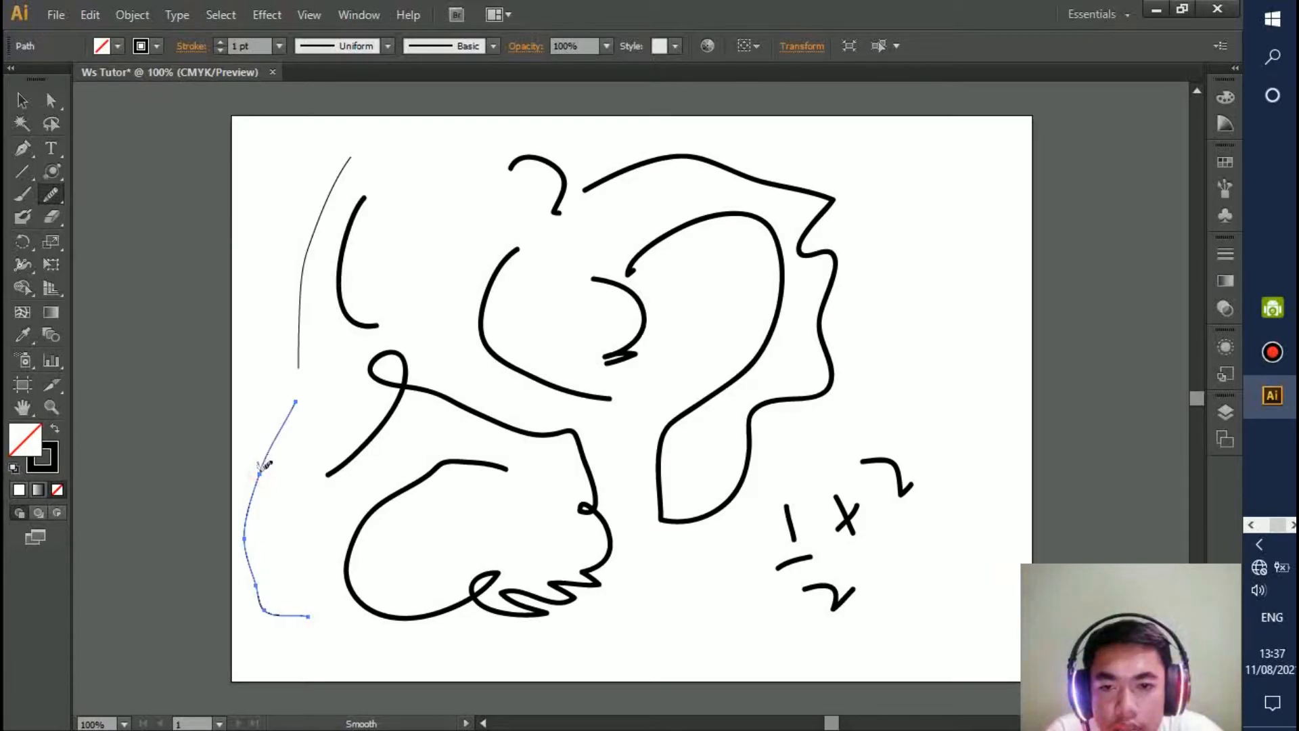
drag(265, 474, 266, 466)
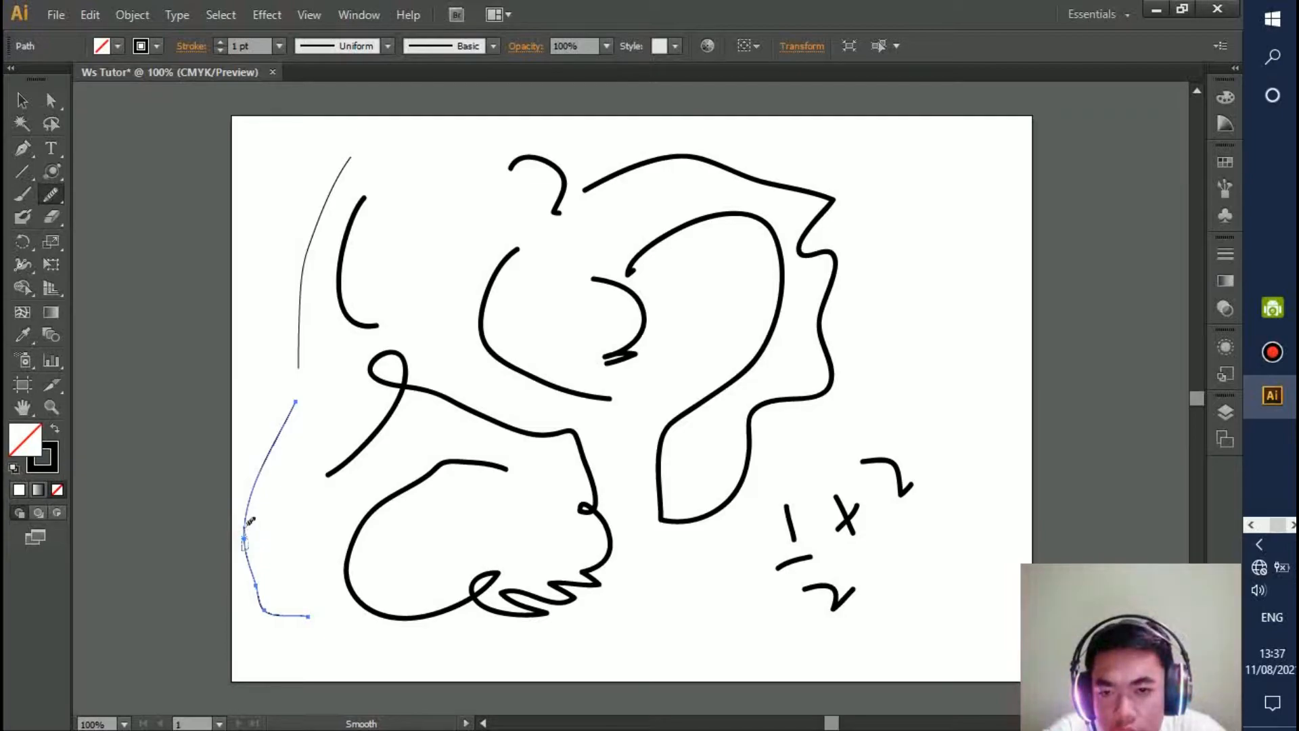
drag(244, 545, 245, 544)
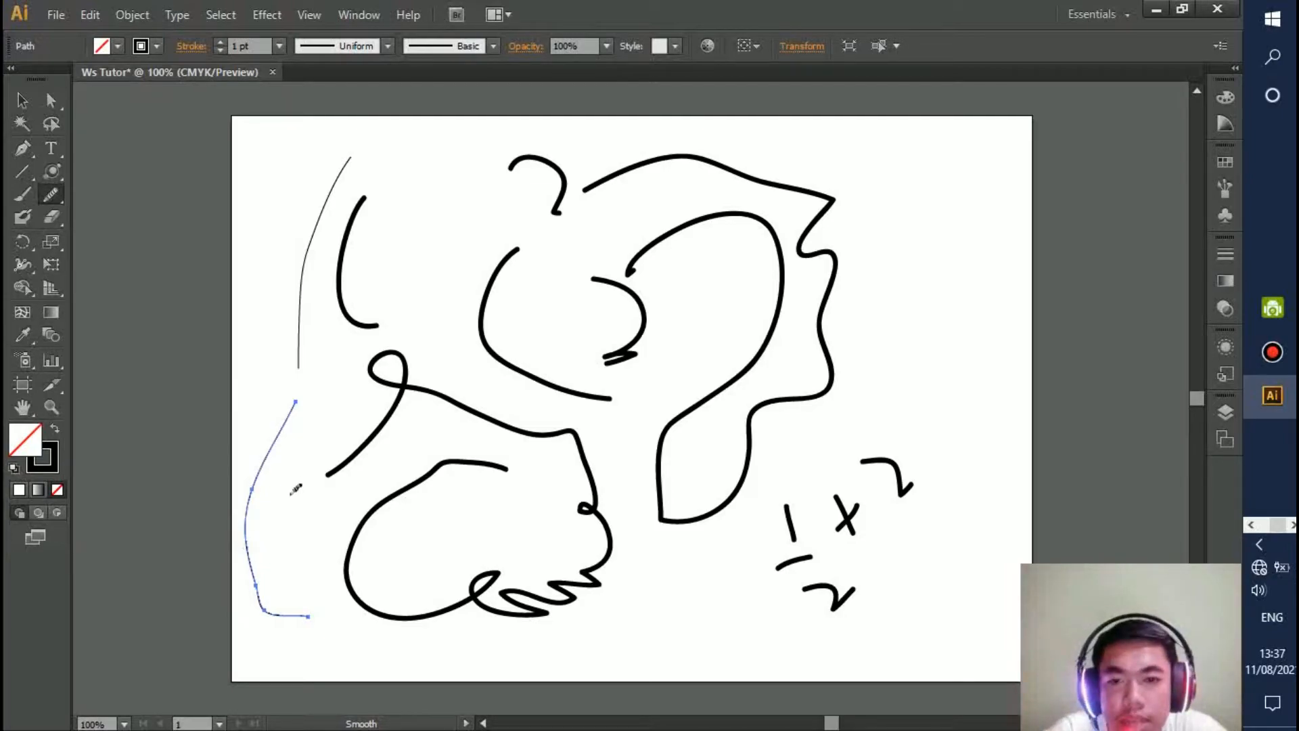
drag(255, 490, 252, 501)
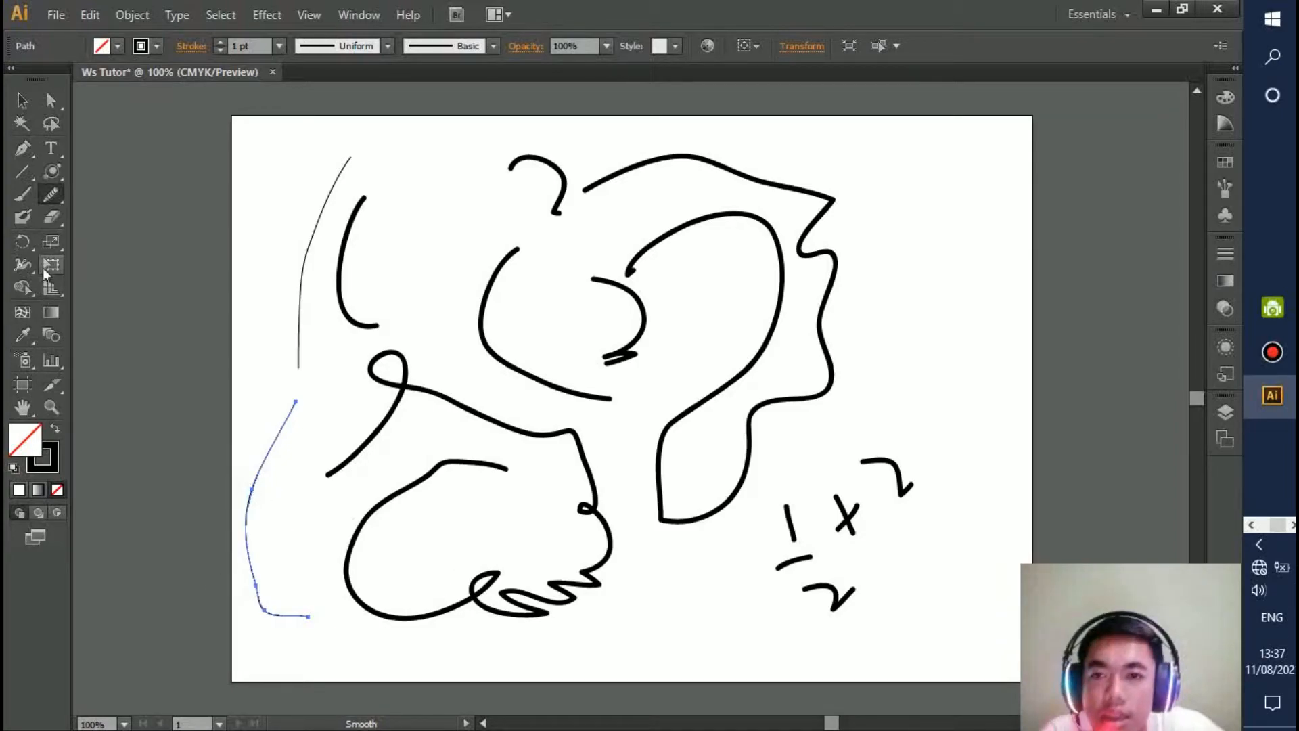
Erase the middle section and the bottom bend of the lower pencil curve with the Path Eraser tool.
click(49, 198)
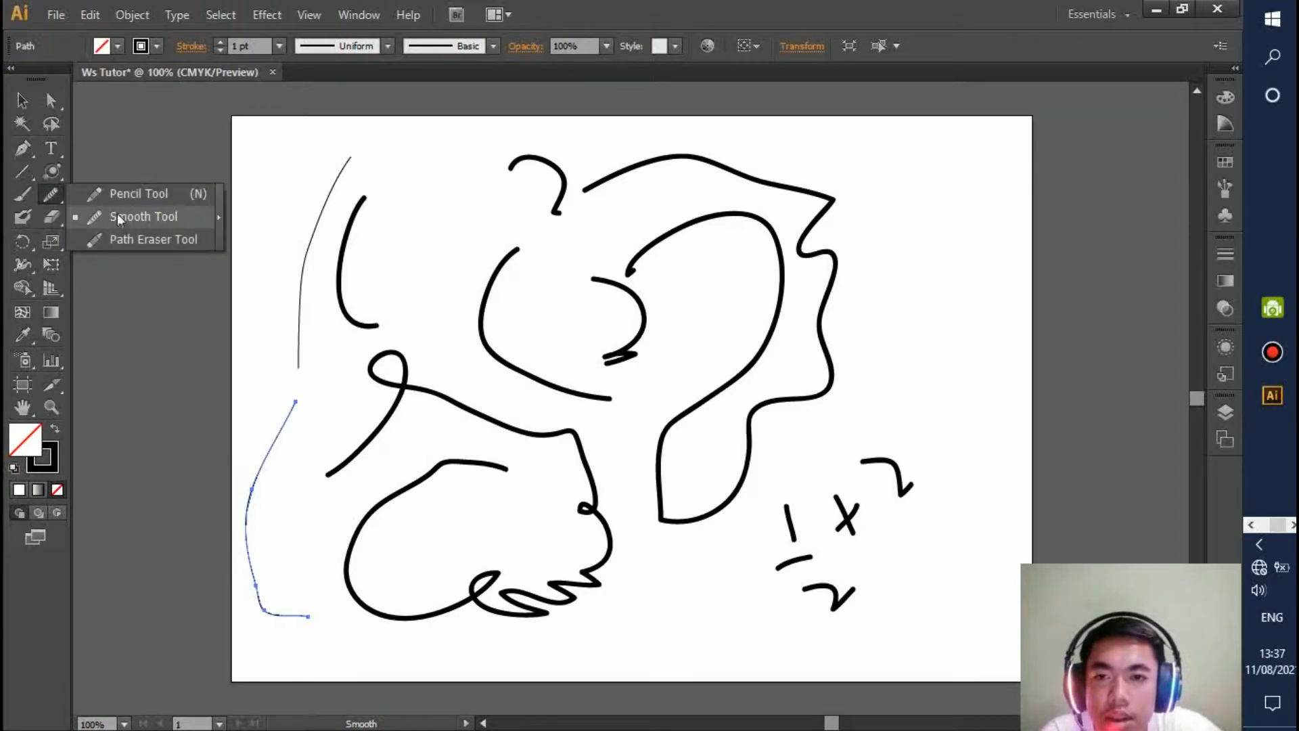
click(123, 239)
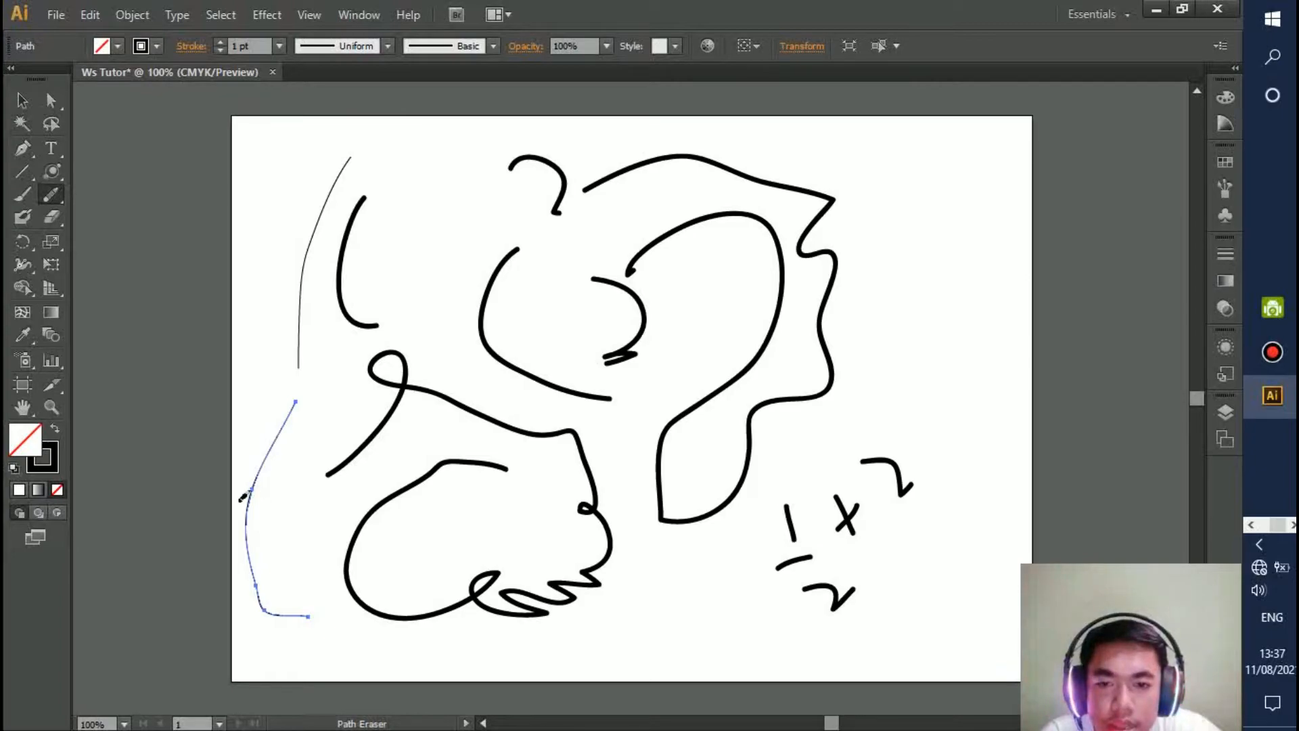
drag(238, 503, 241, 506)
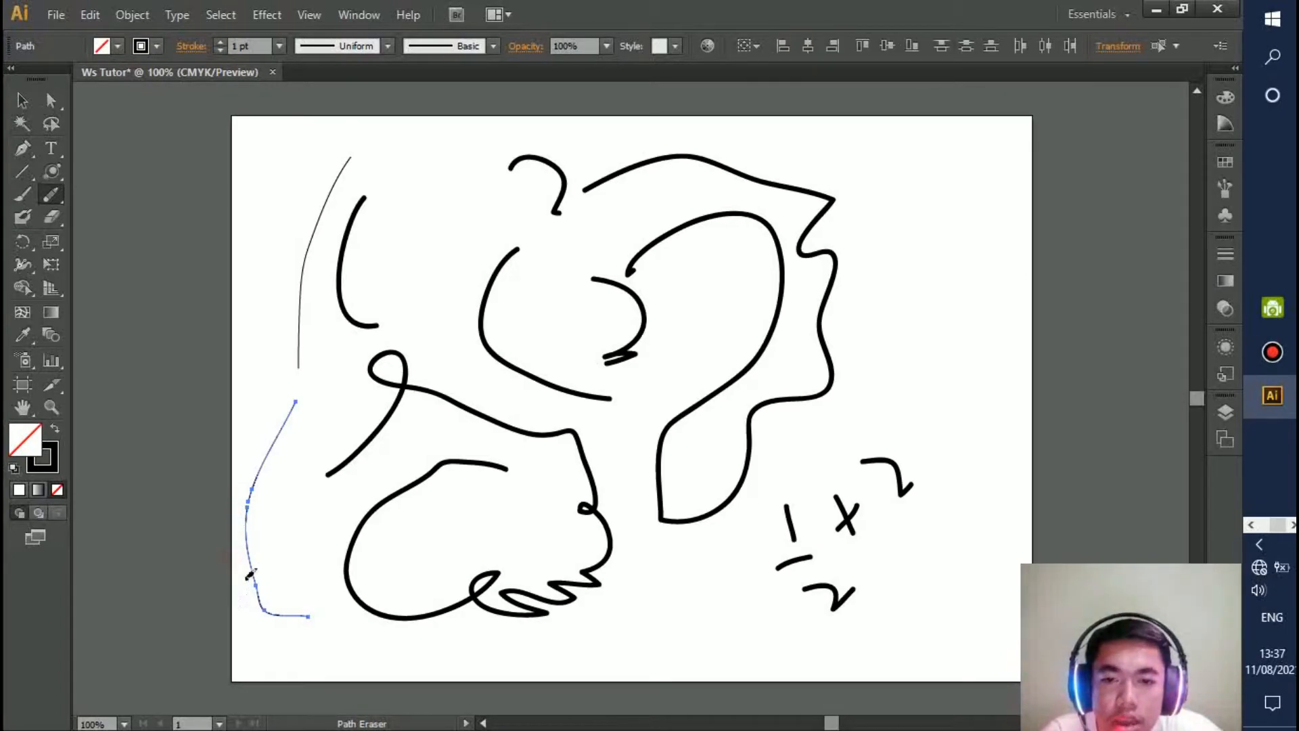
drag(243, 523, 249, 565)
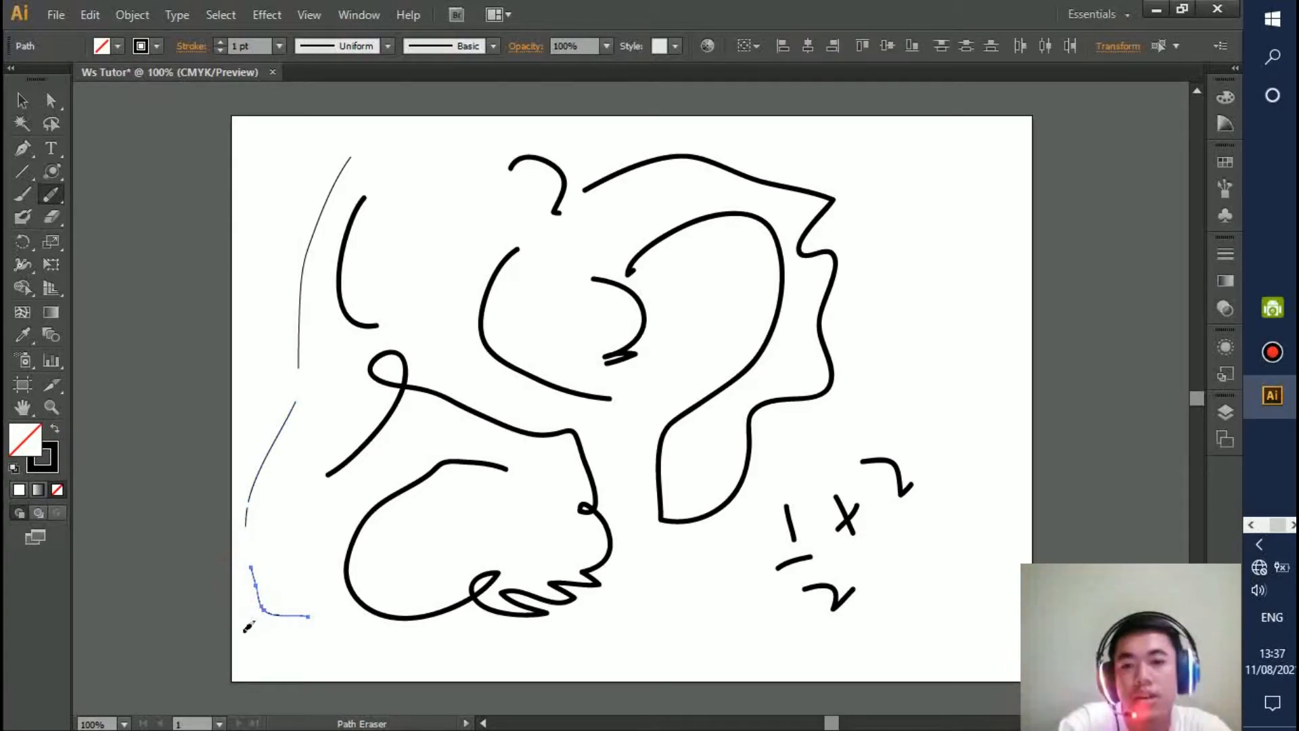
mouse_move(266, 598)
mouse_down()
mouse_move(235, 602)
mouse_move(251, 590)
mouse_move(255, 617)
mouse_up()
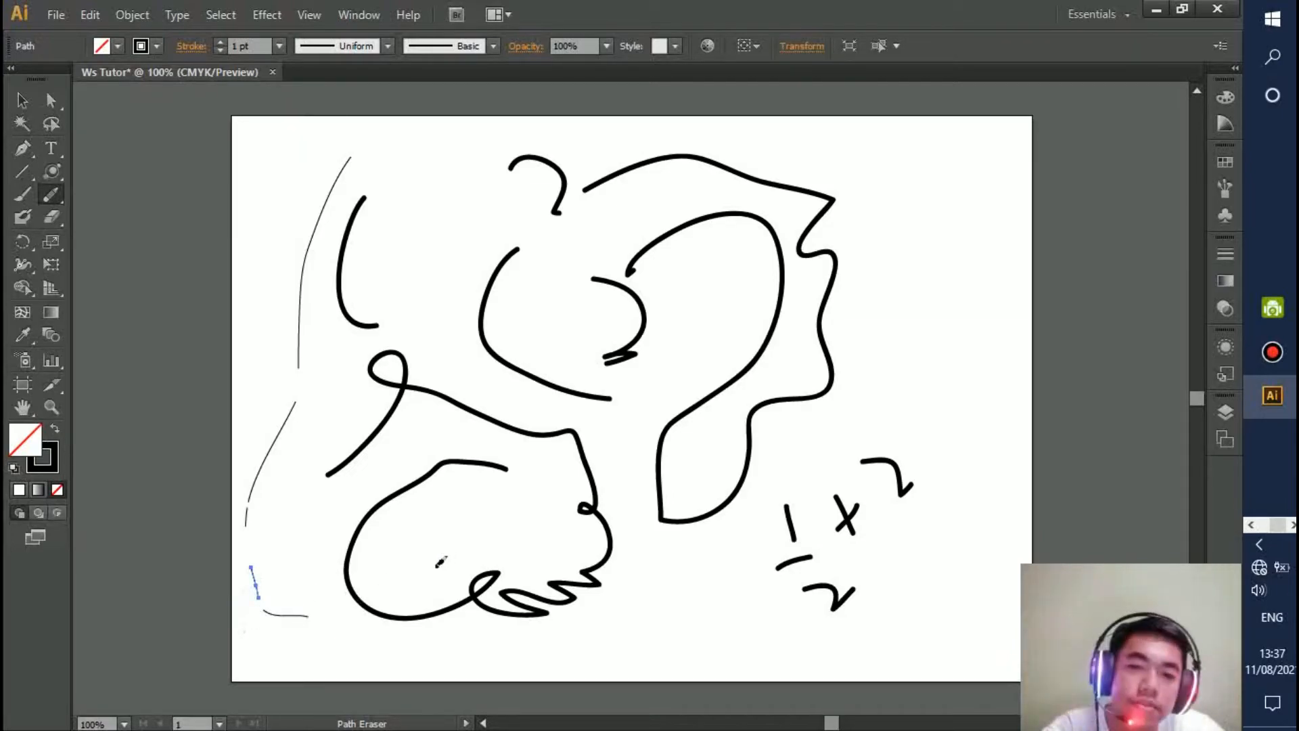
Erase most of the short leftover segment of the lower pencil curve with the Path Eraser tool.
mouse_move(277, 558)
mouse_down()
mouse_move(236, 588)
mouse_move(264, 586)
mouse_move(251, 563)
mouse_move(266, 582)
mouse_move(263, 547)
mouse_up()
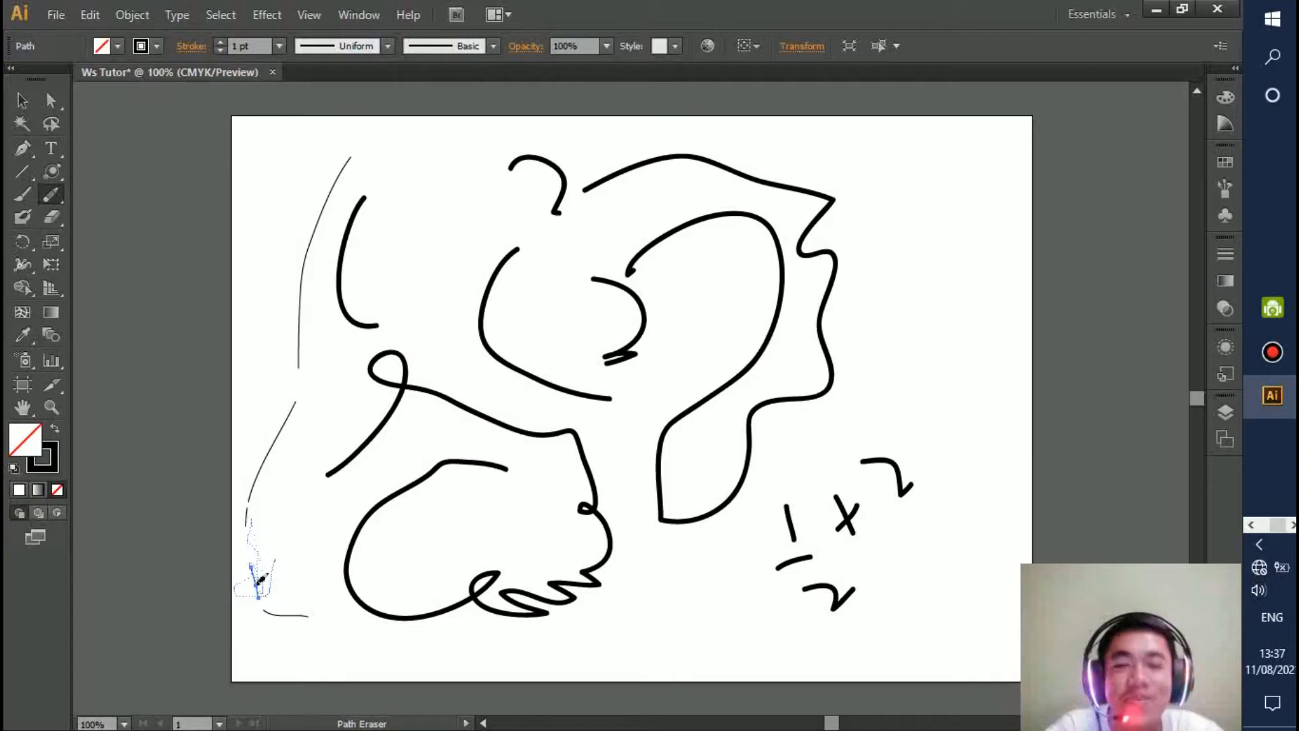
drag(261, 580, 257, 584)
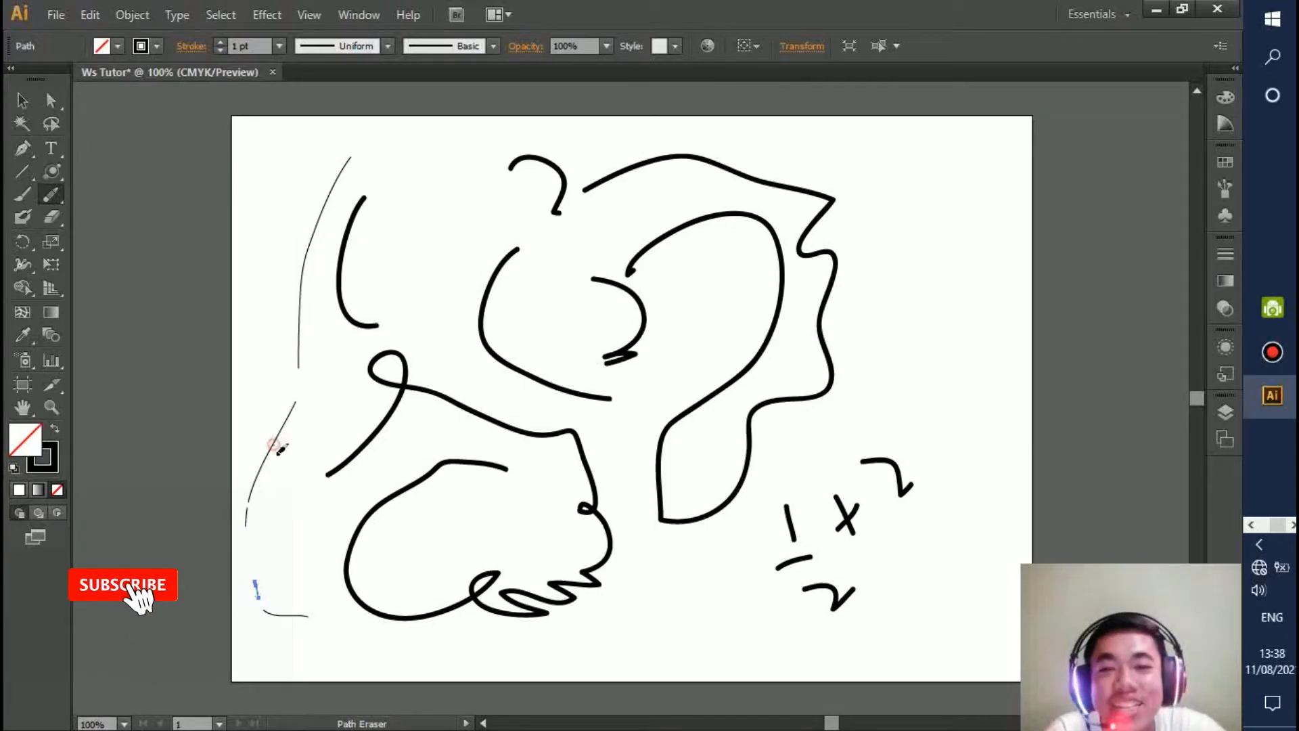
drag(276, 443, 257, 476)
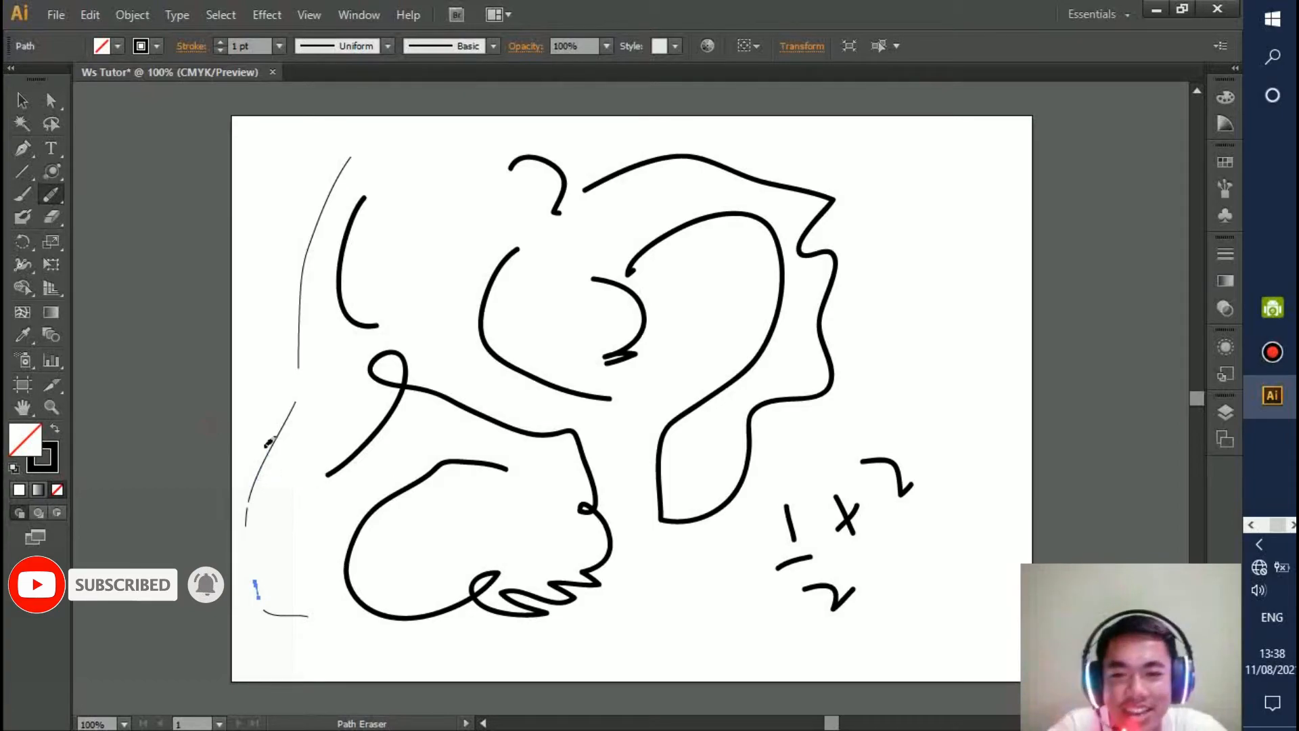
click(22, 100)
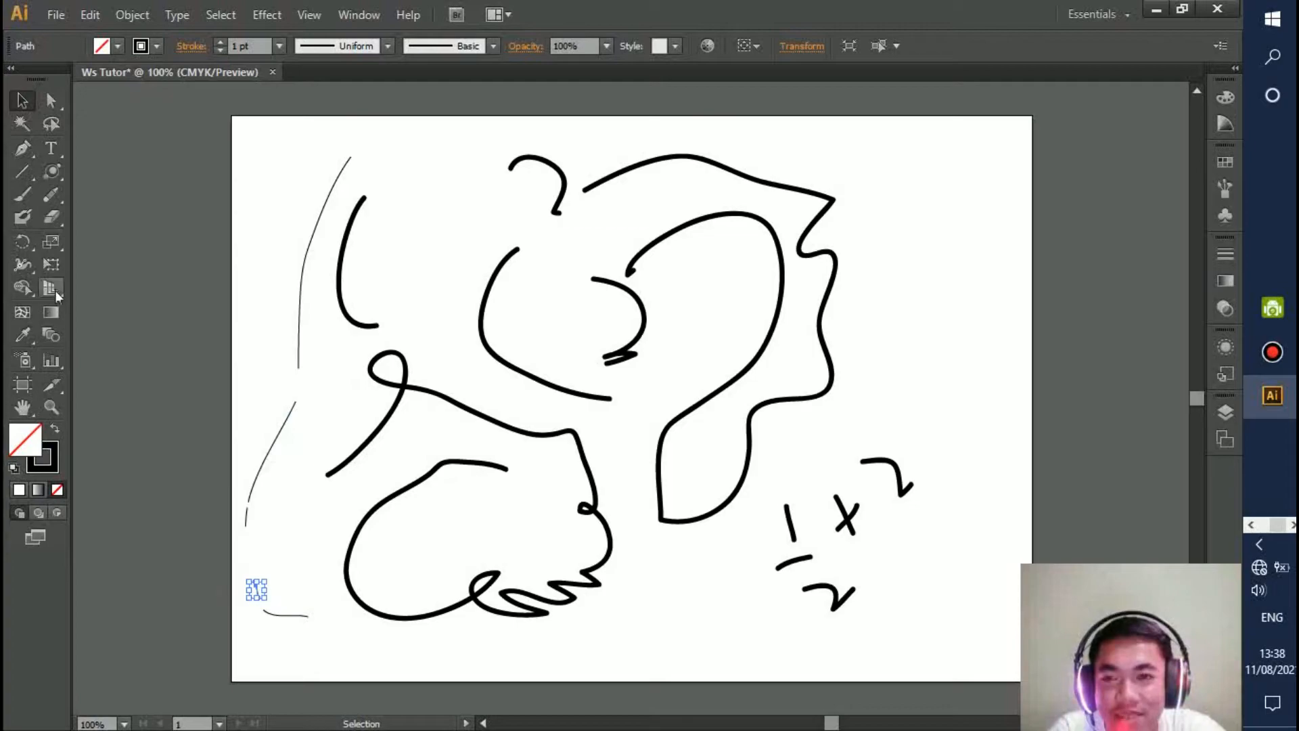
click(51, 194)
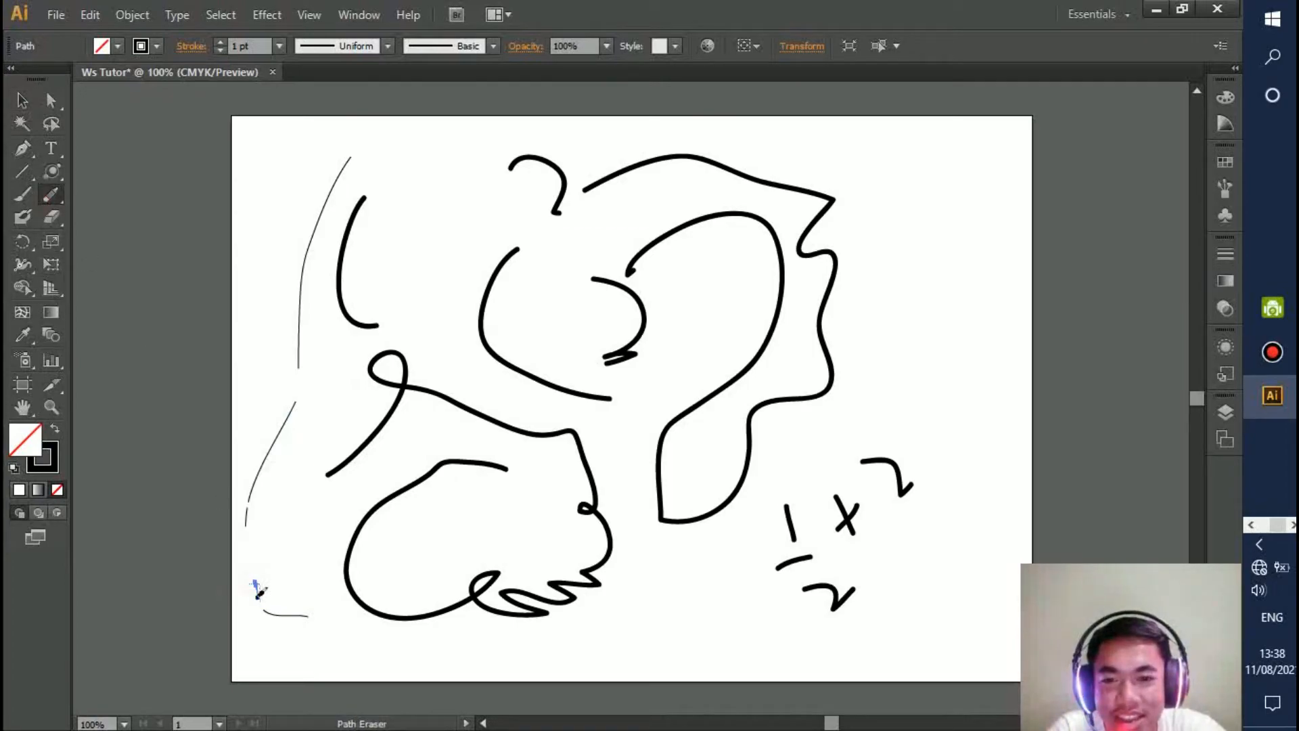
drag(272, 604, 261, 584)
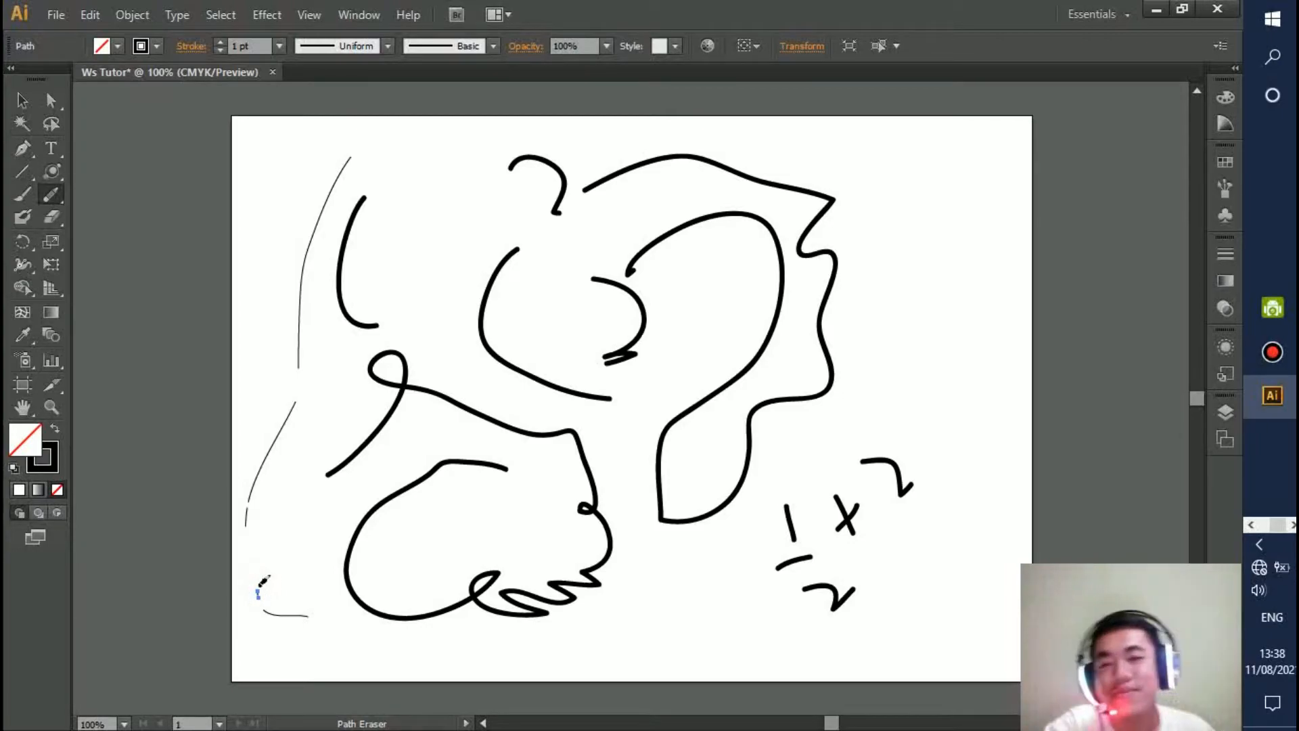
Paint long looping freehand strokes across the upper and right side of the artboard with the Blob Brush.
click(31, 218)
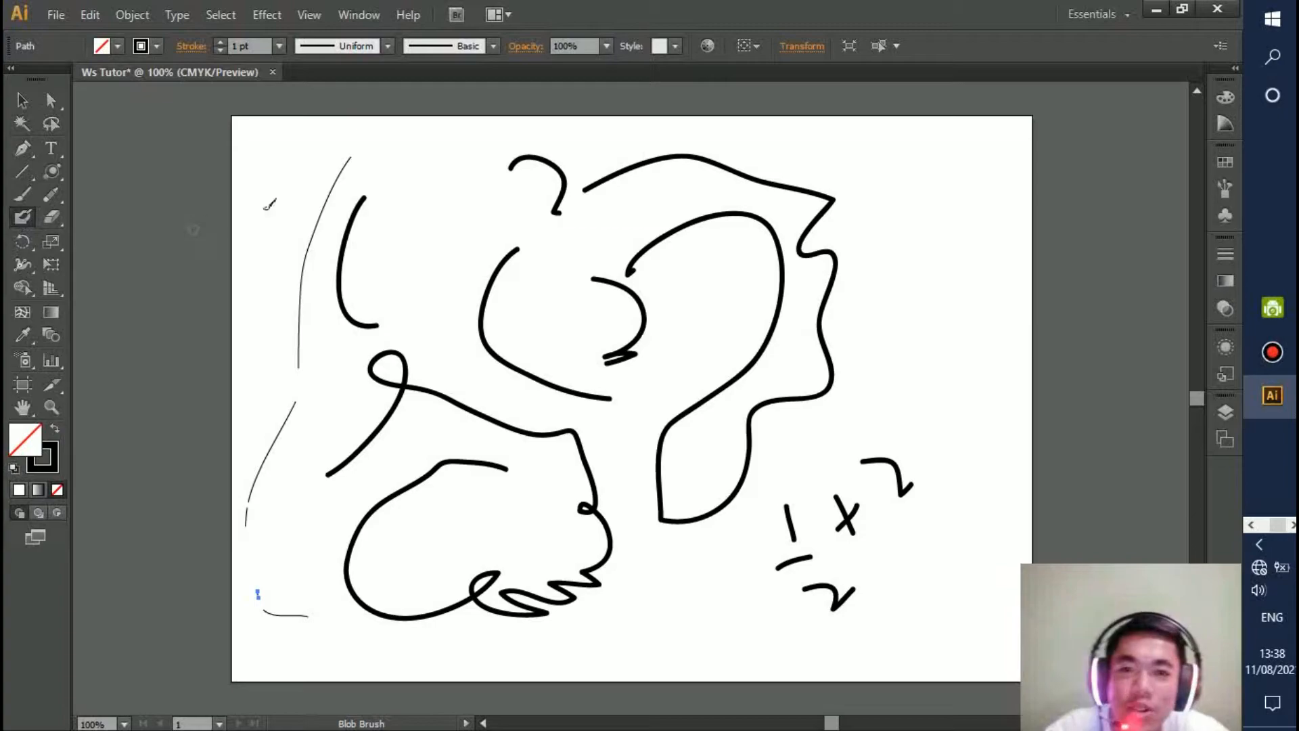
mouse_move(404, 188)
mouse_down()
mouse_move(460, 179)
mouse_move(672, 271)
mouse_move(749, 251)
mouse_move(845, 271)
mouse_move(886, 247)
mouse_move(883, 95)
mouse_up()
mouse_move(936, 181)
mouse_down()
mouse_move(803, 259)
mouse_move(802, 379)
mouse_move(808, 398)
mouse_move(917, 455)
mouse_move(918, 382)
mouse_move(961, 372)
mouse_move(980, 546)
mouse_move(780, 608)
mouse_move(770, 572)
mouse_up()
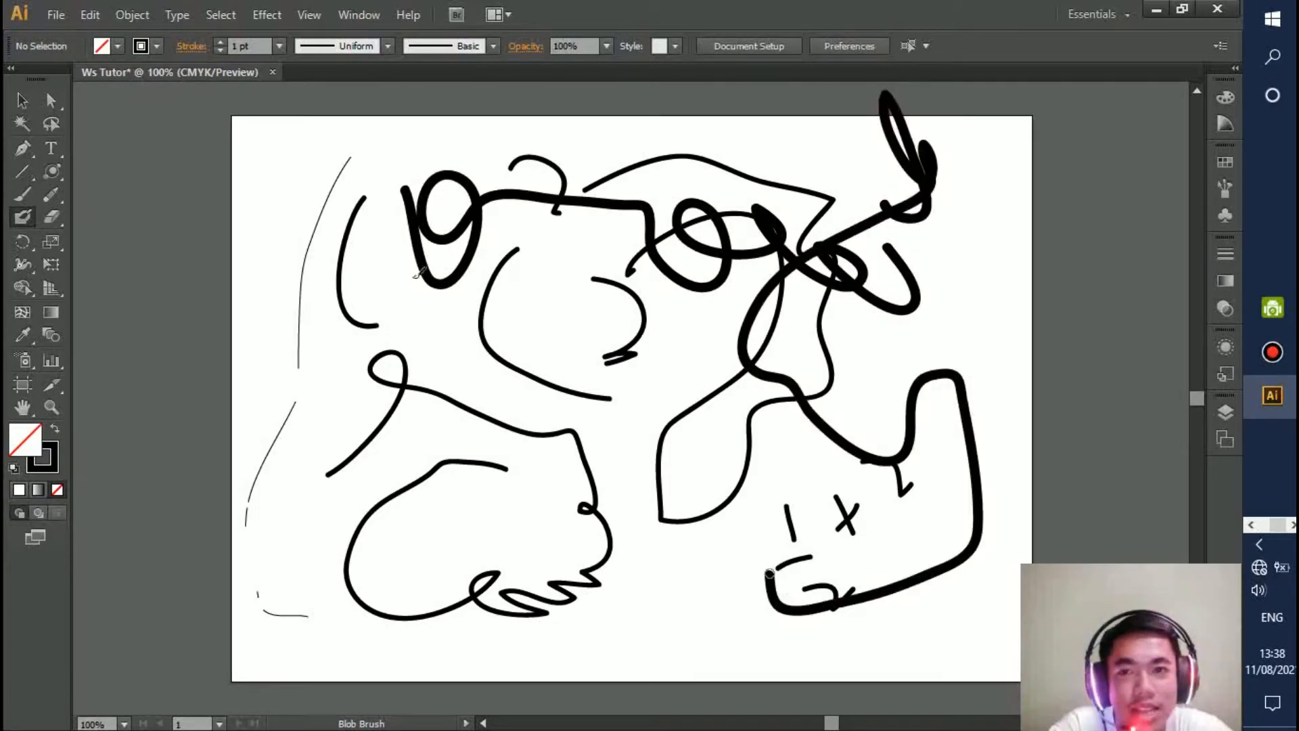
Choose the 40 pt. Flat brush from the Artistic_Calligraphic library and paint a thick Blob Brush stroke over the handwritten expression.
click(493, 46)
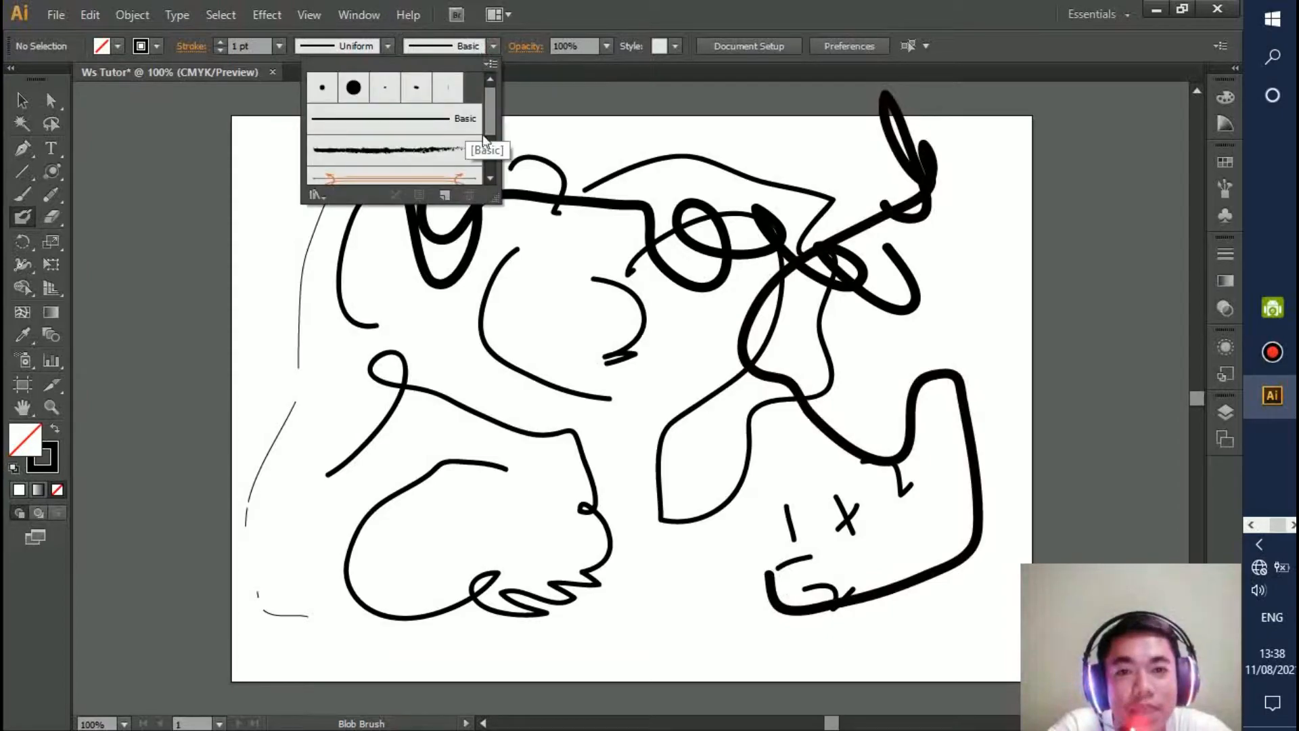
click(491, 179)
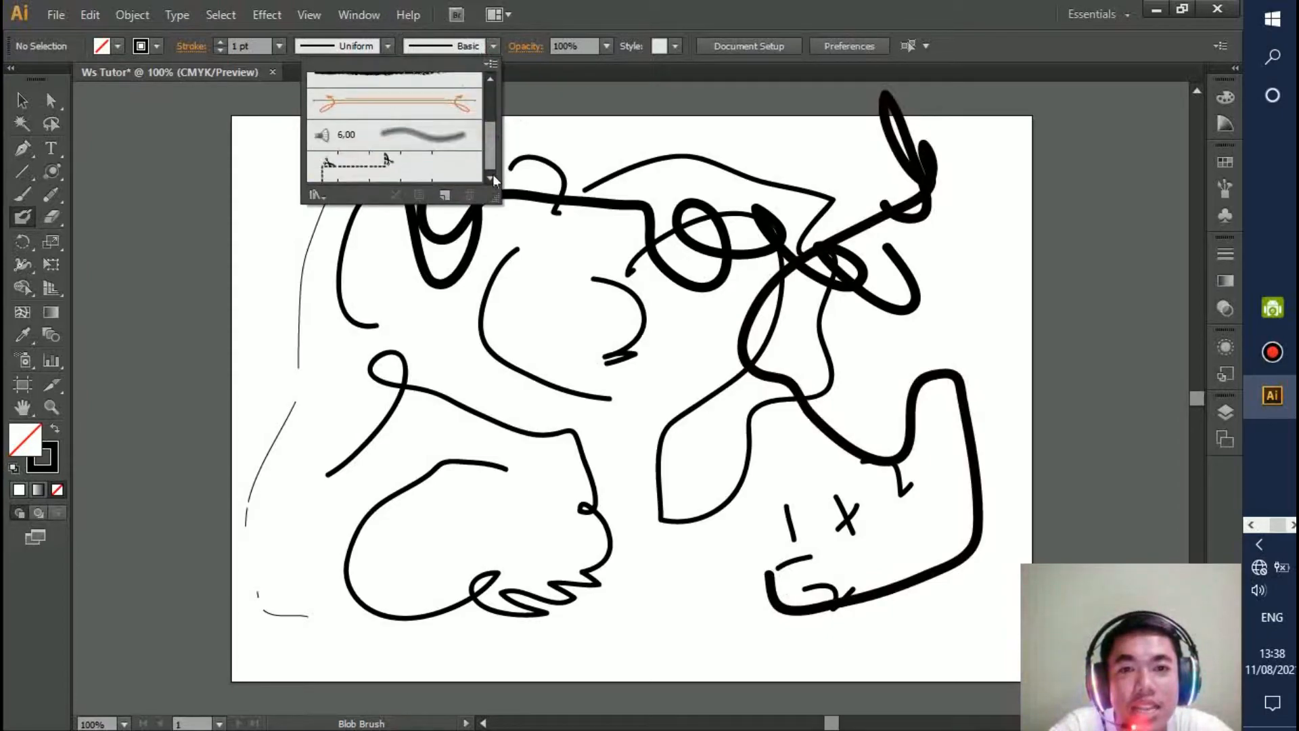
click(316, 195)
mouse_move(371, 254)
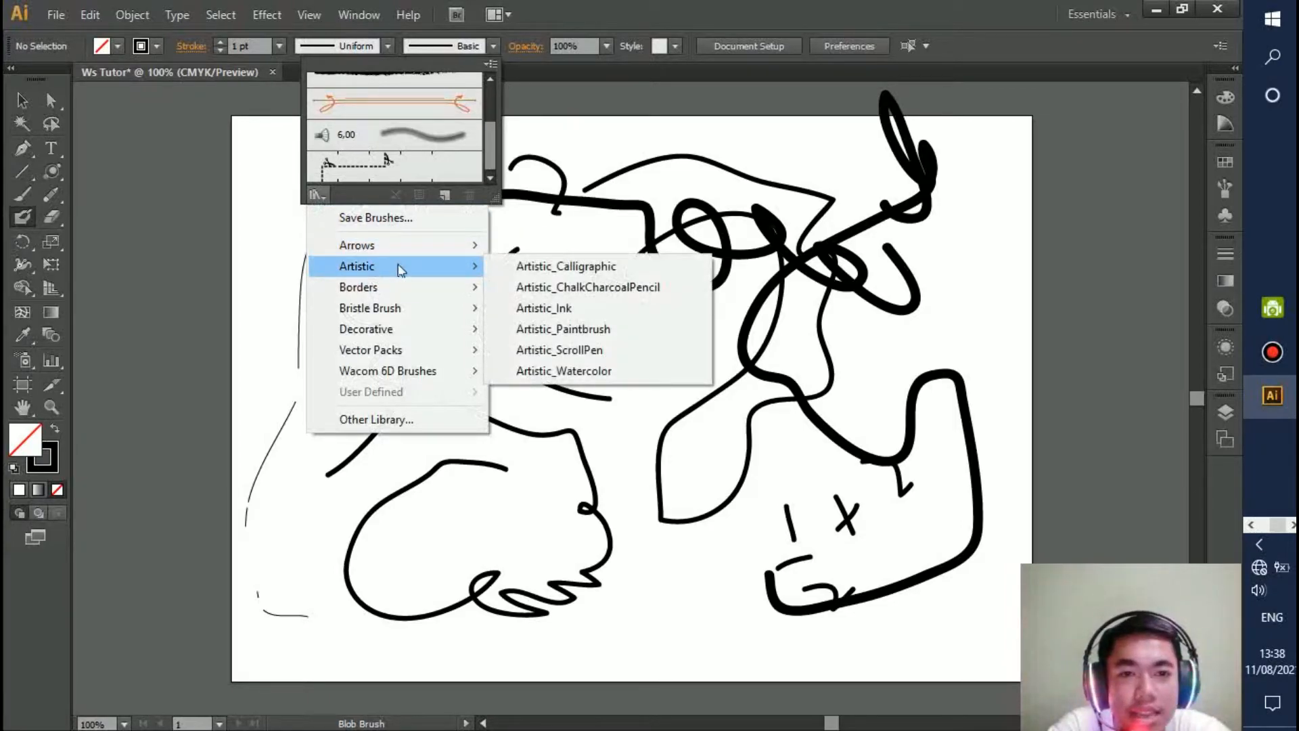
click(577, 267)
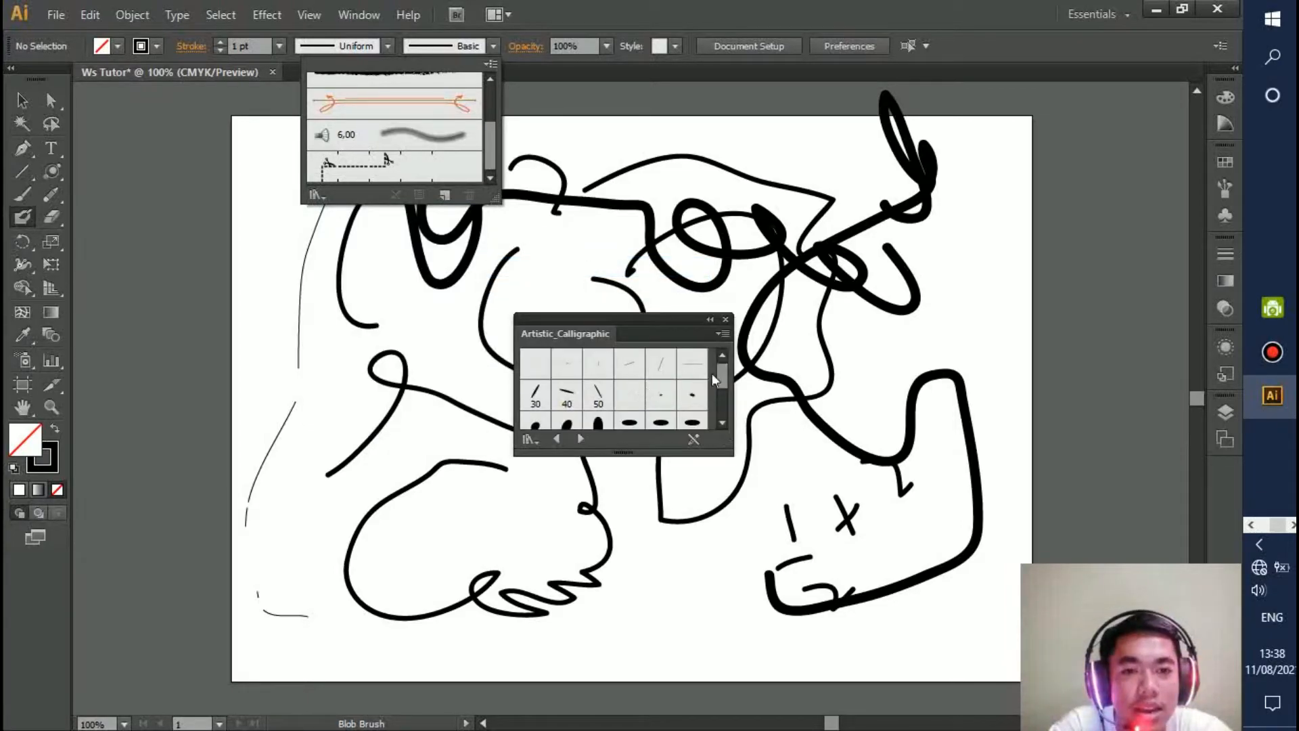
click(720, 371)
mouse_move(720, 372)
mouse_down()
mouse_move(723, 407)
mouse_move(709, 412)
mouse_move(722, 380)
mouse_up()
click(700, 392)
click(566, 394)
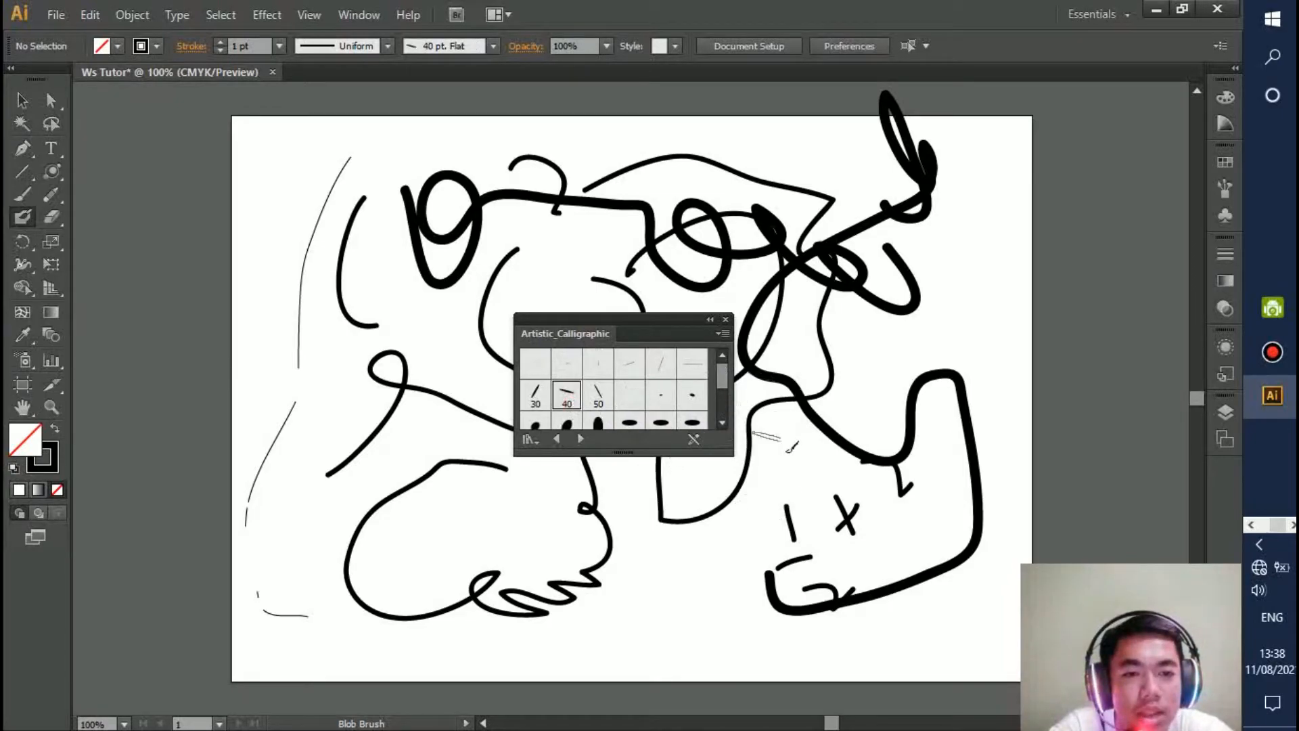
mouse_move(787, 452)
mouse_down()
mouse_move(822, 452)
mouse_move(858, 413)
mouse_move(860, 373)
mouse_move(918, 323)
mouse_up()
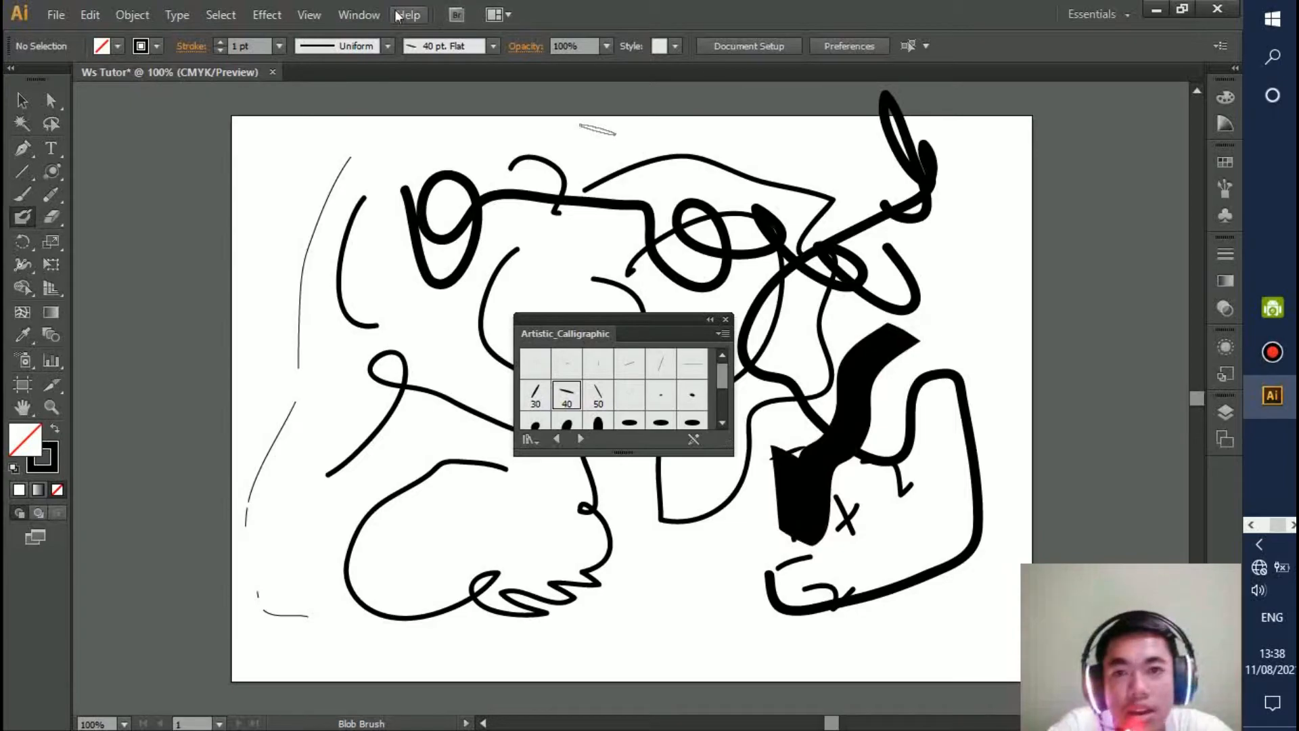
Choose the Banner 12 brush from the Decorative_Banners and Seals library and paint a horizontal Blob Brush stroke along the artboard's lower edge.
click(494, 48)
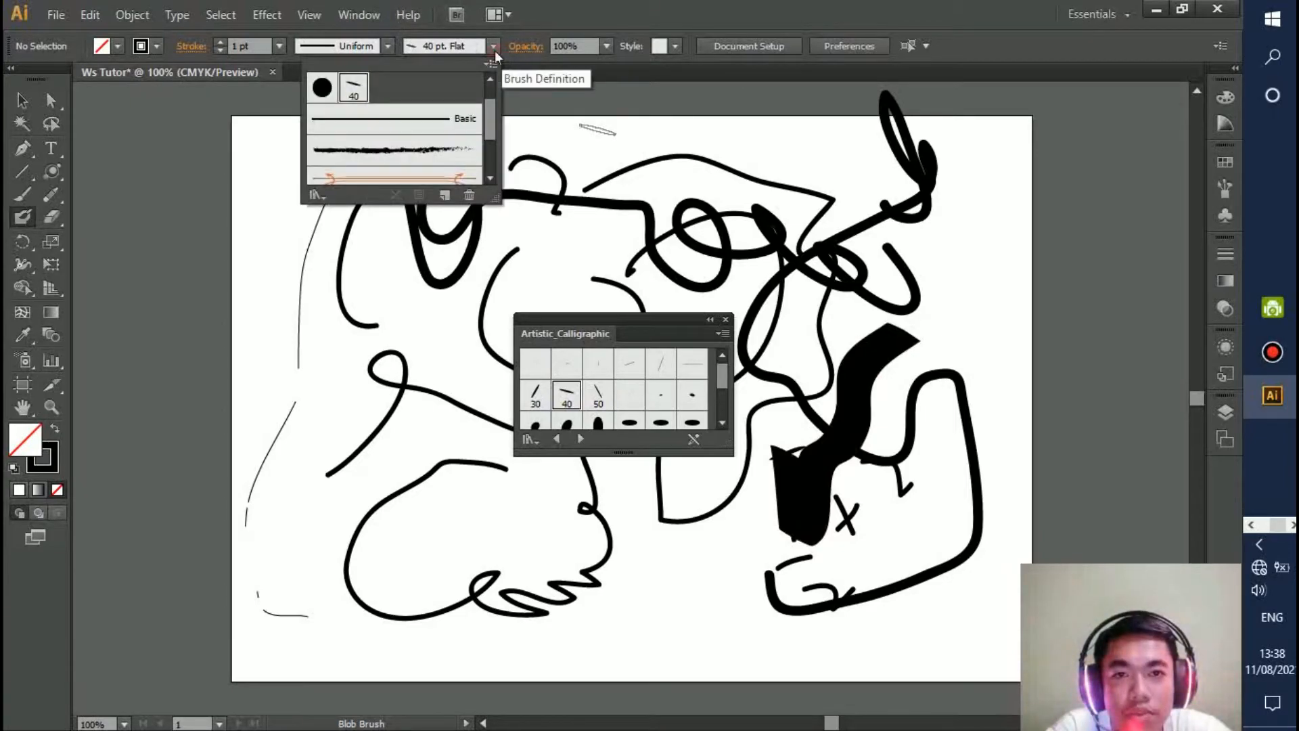
click(316, 196)
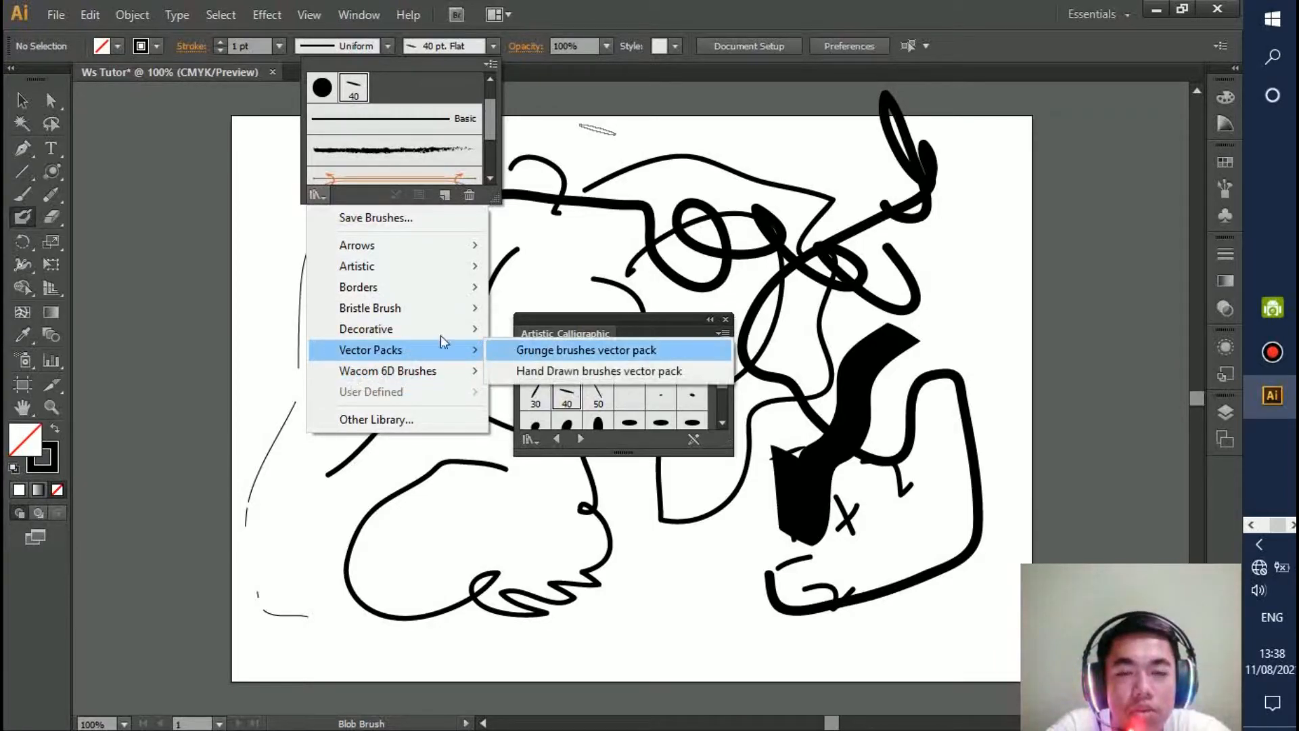
mouse_move(365, 328)
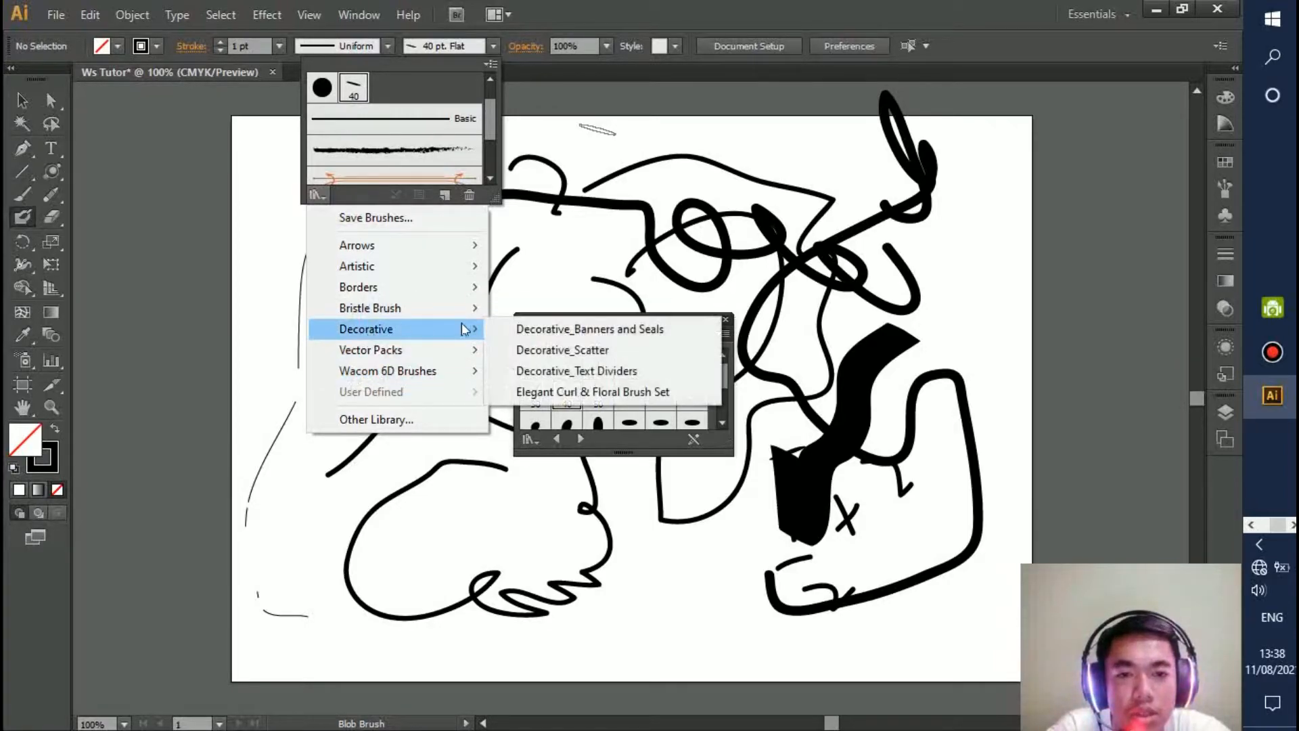
click(550, 333)
click(666, 375)
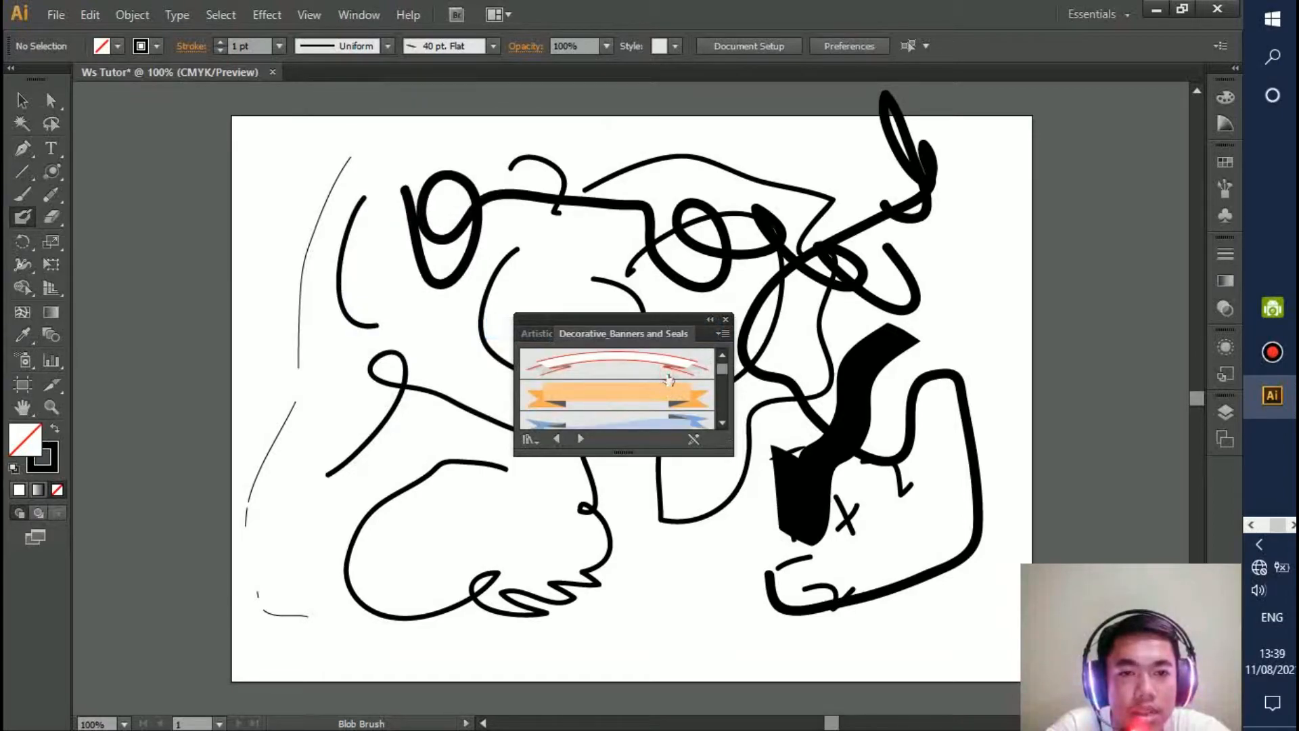
drag(722, 368, 725, 387)
click(647, 417)
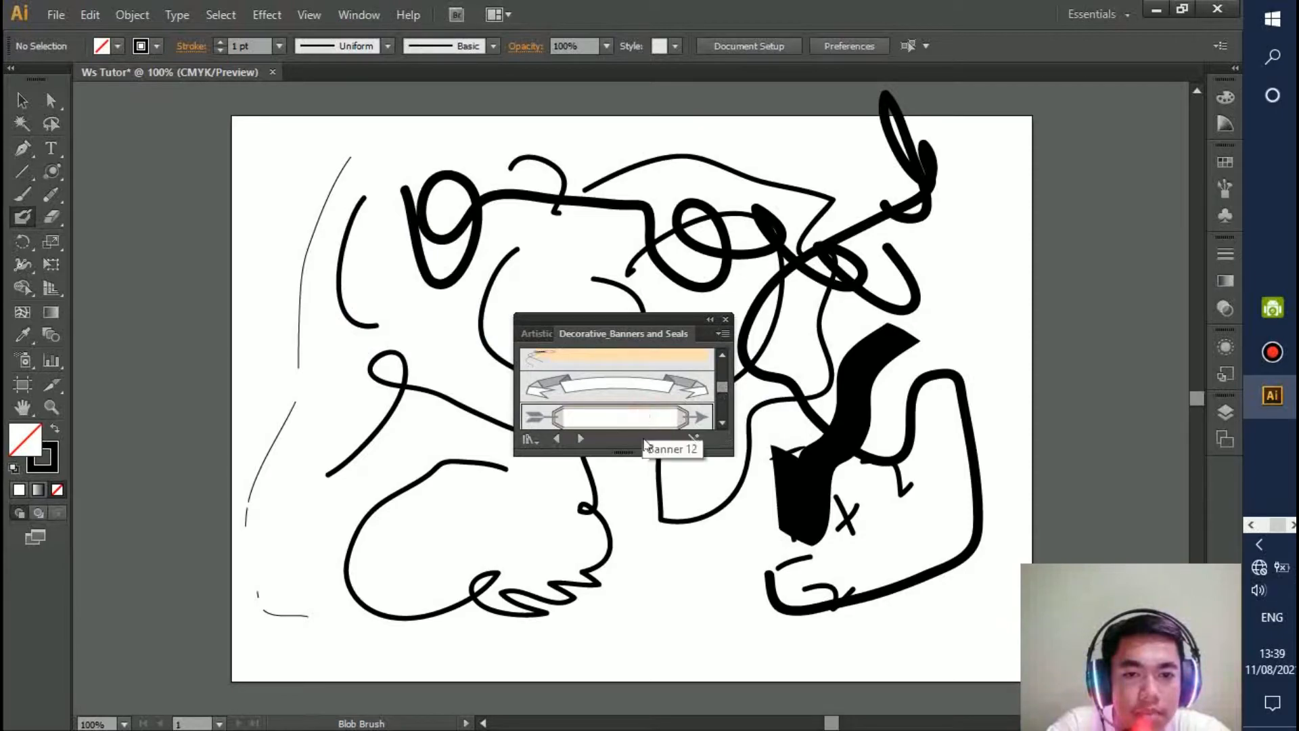
drag(376, 616, 707, 628)
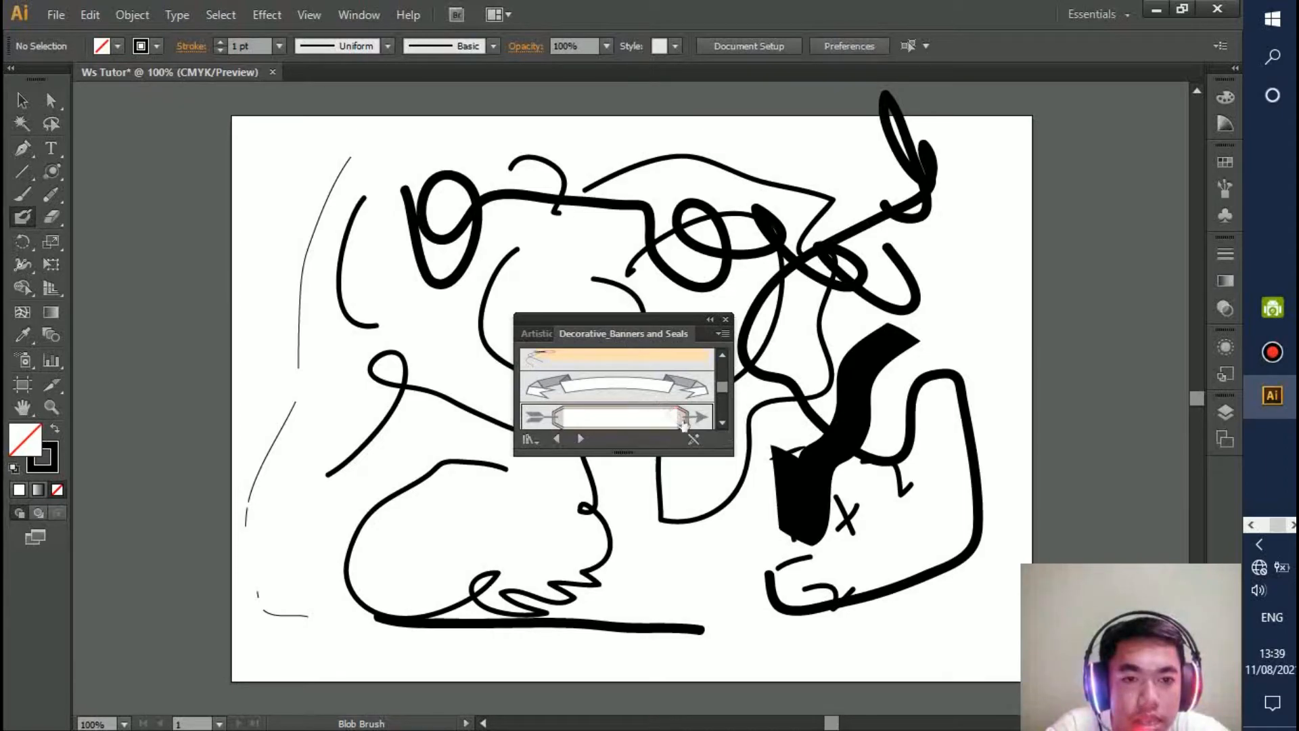
Choose the yellow star brush from the Decorative_Scatter library, paint a U-shaped Blob Brush stroke at the artboard's left, and close the library.
click(579, 440)
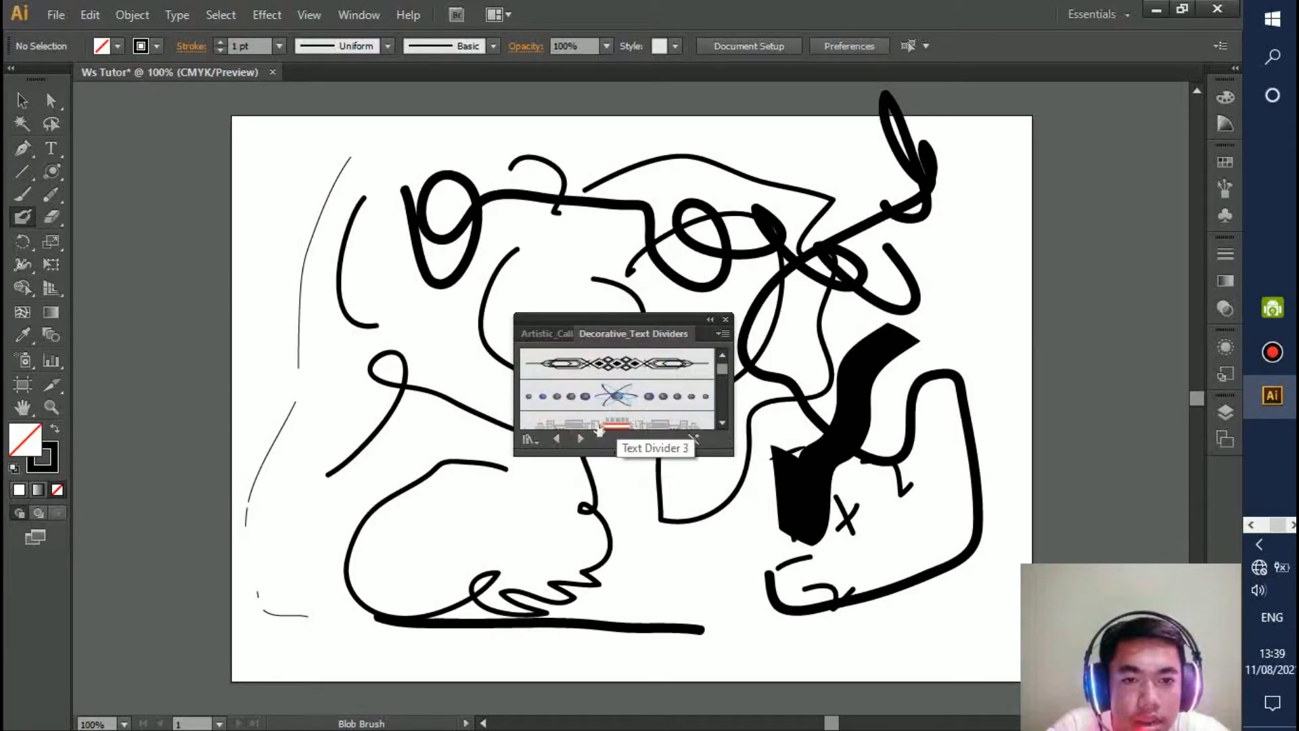
click(557, 438)
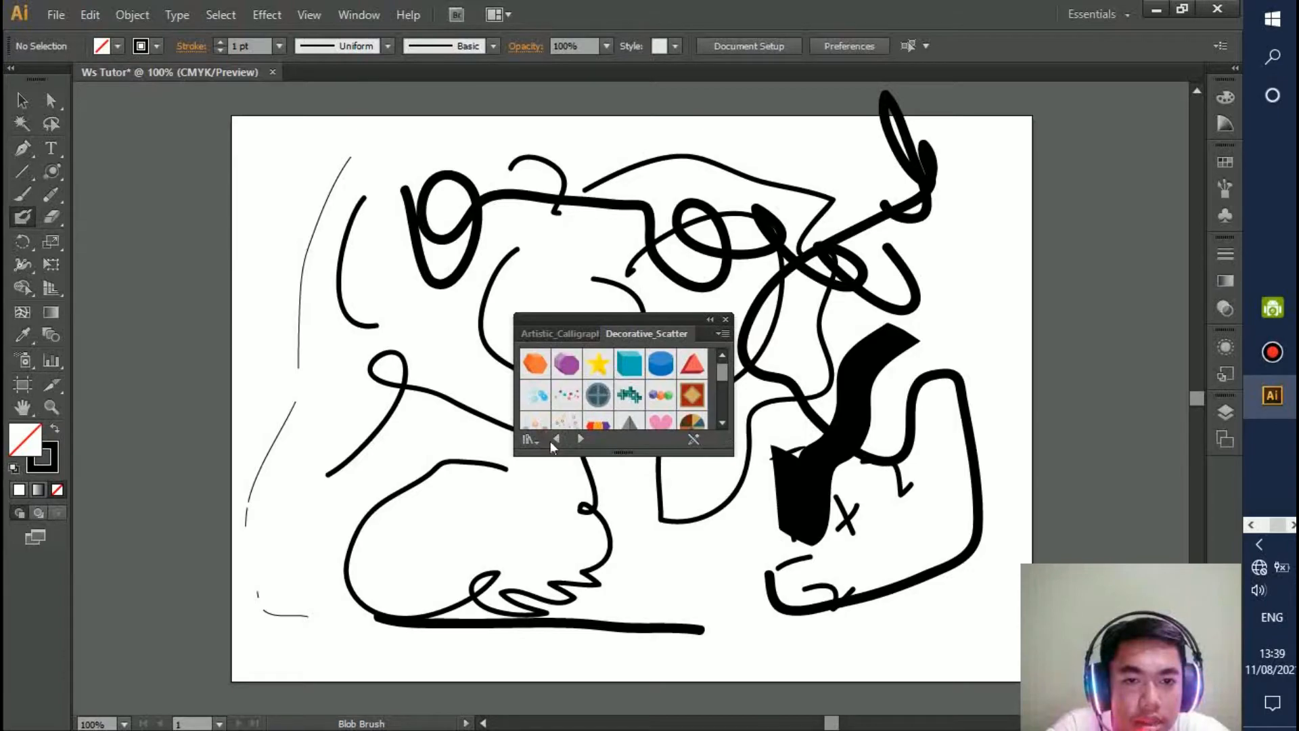
click(610, 367)
mouse_move(385, 325)
mouse_down()
mouse_move(460, 423)
mouse_move(469, 384)
mouse_up()
click(565, 334)
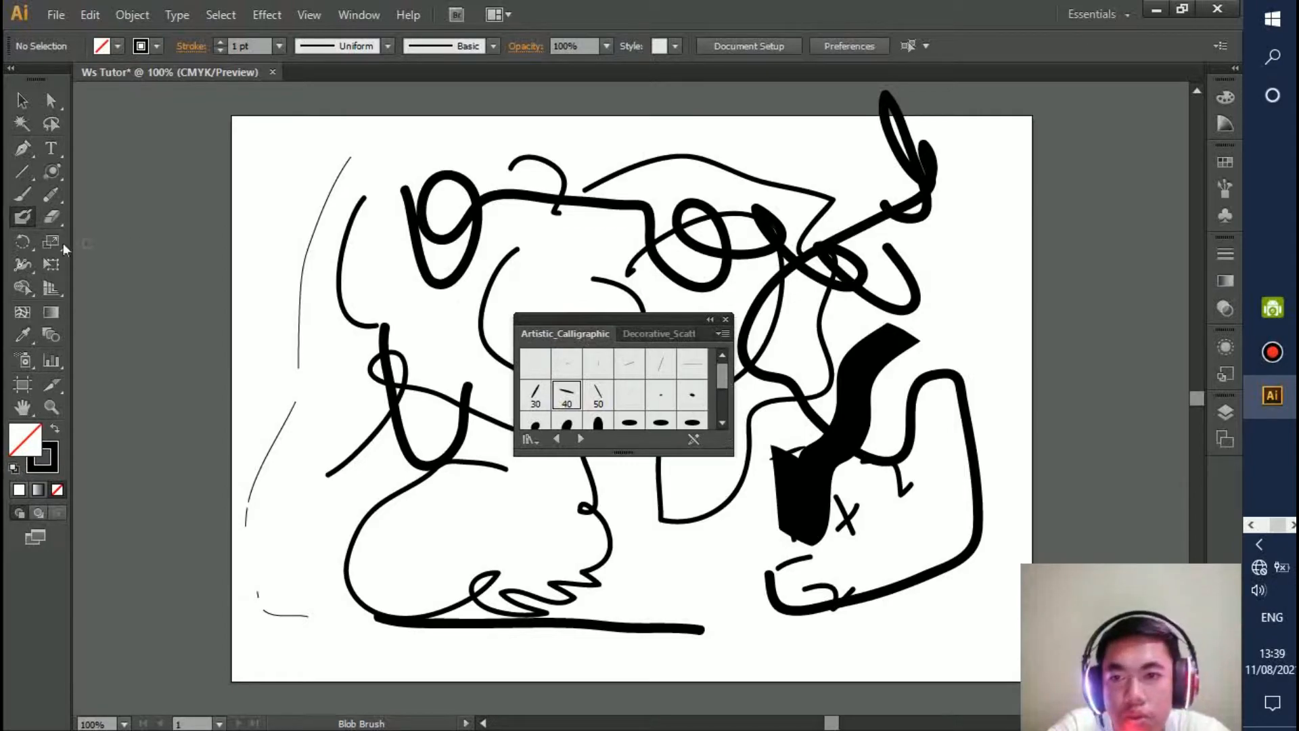
click(725, 320)
Open the Borders_Frames brush library and choose the brown frame brush.
click(484, 46)
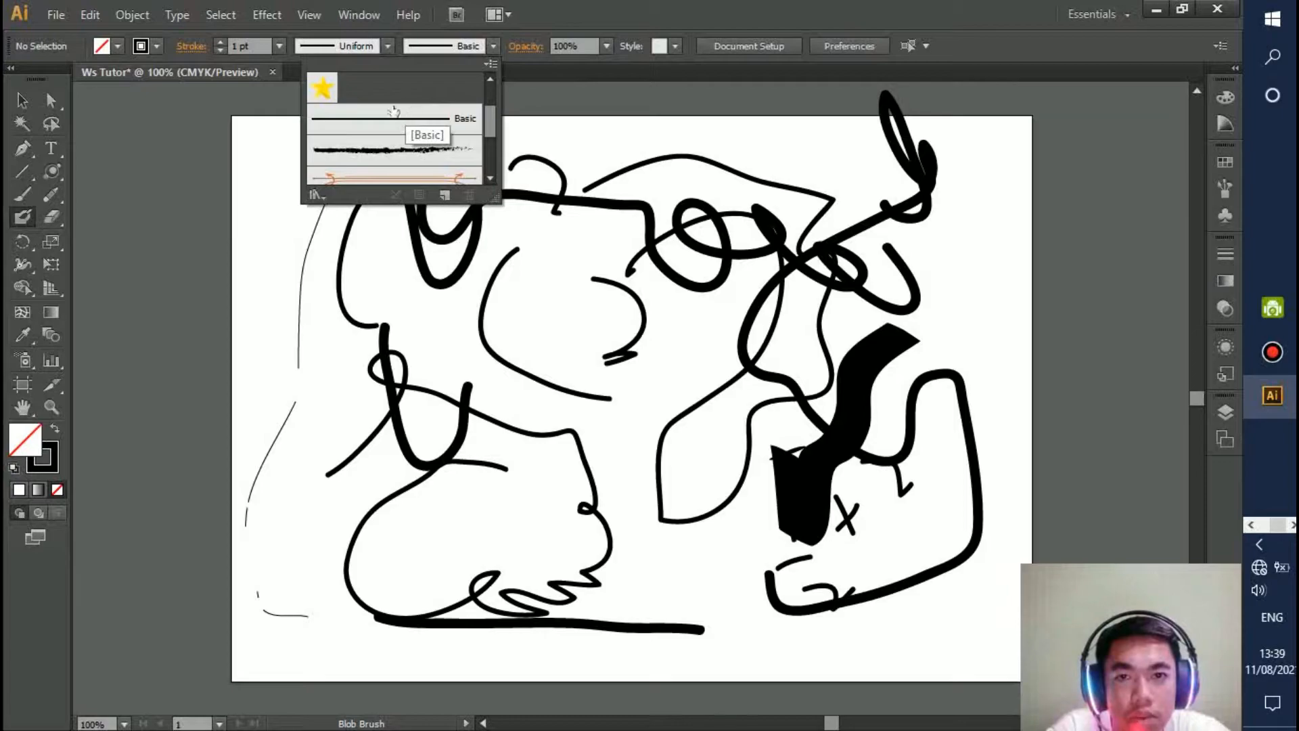
click(315, 195)
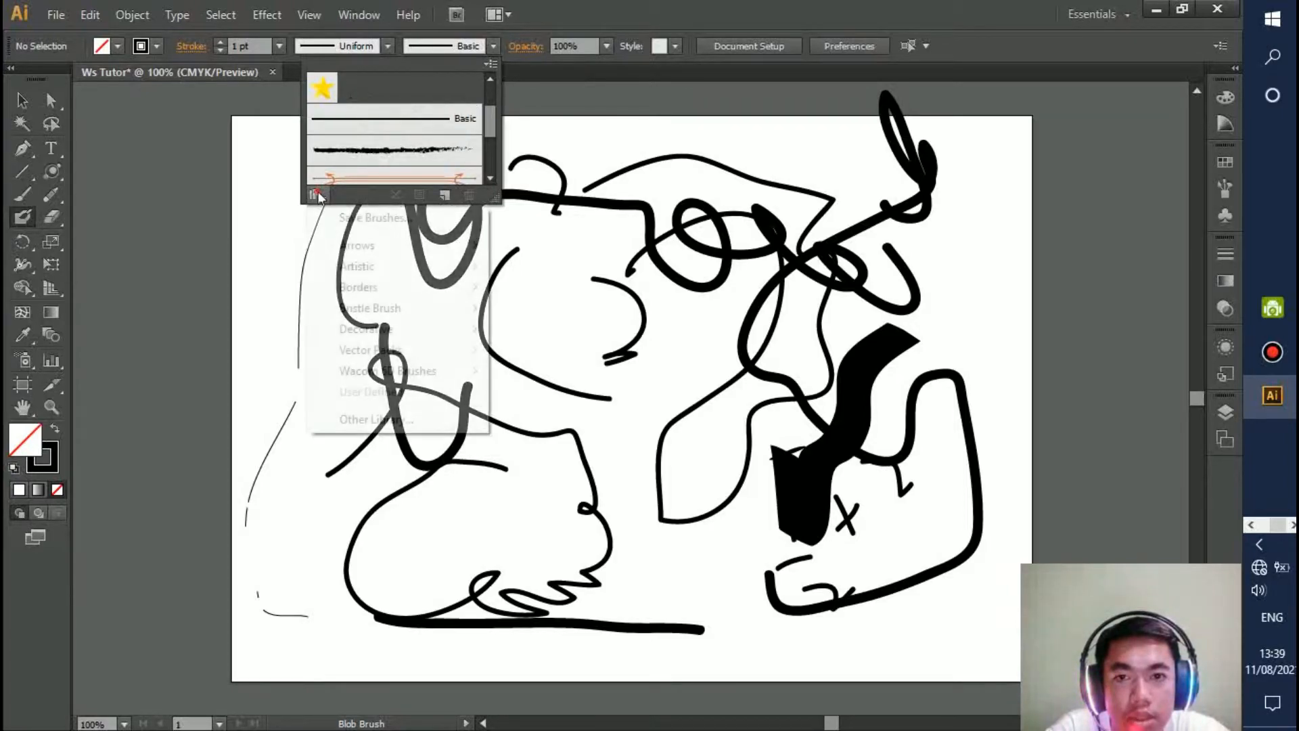
mouse_move(364, 269)
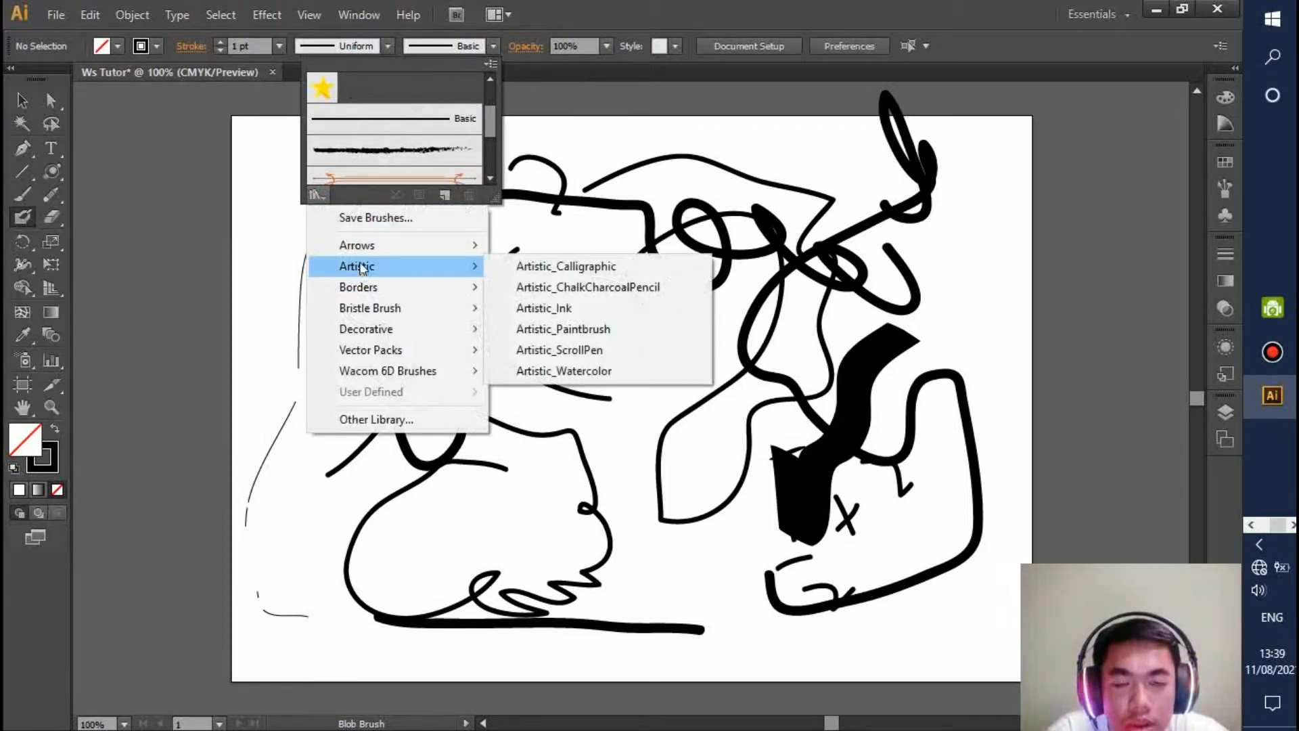
mouse_move(406, 287)
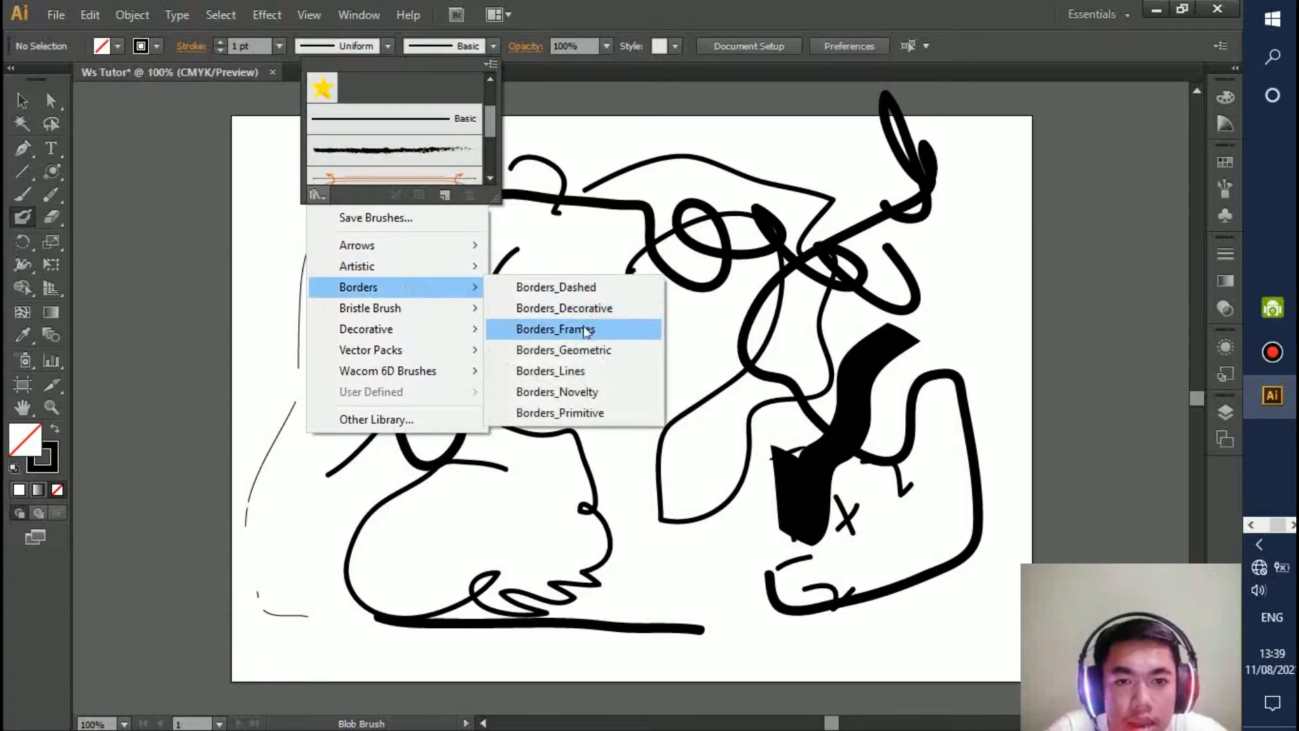
click(583, 329)
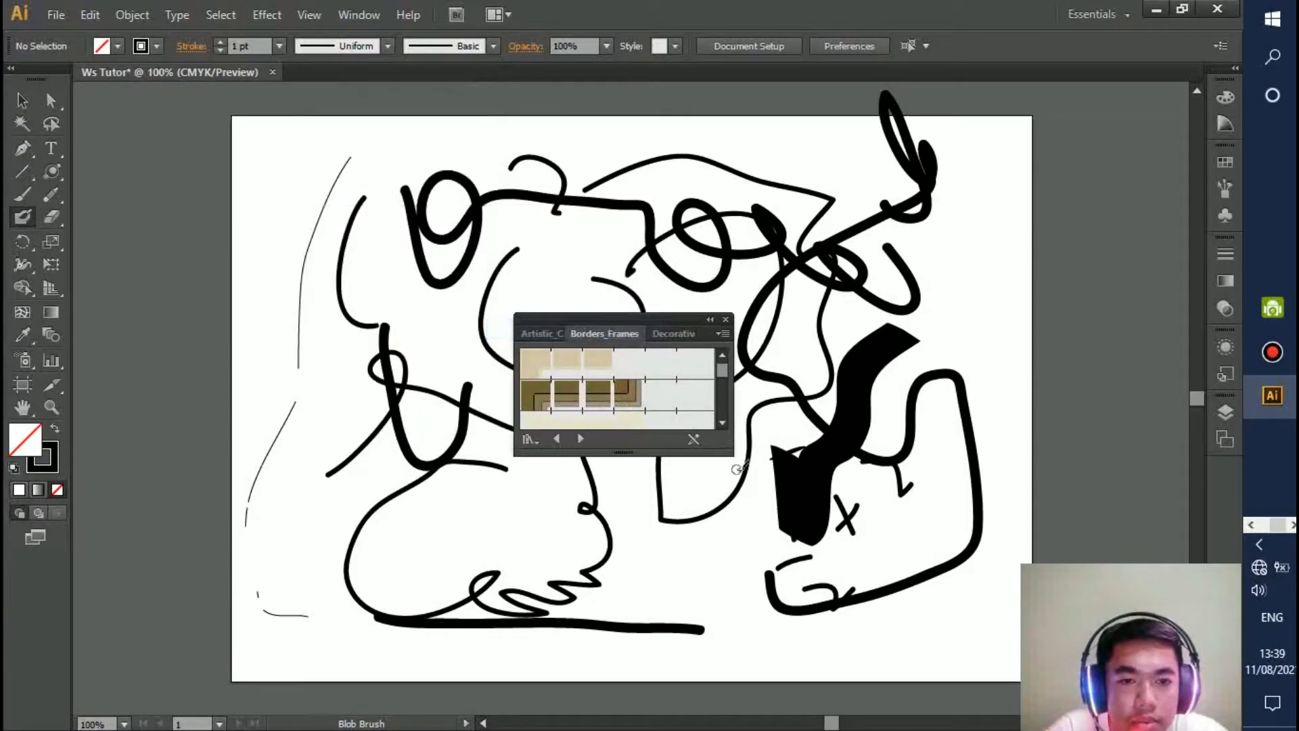
click(577, 394)
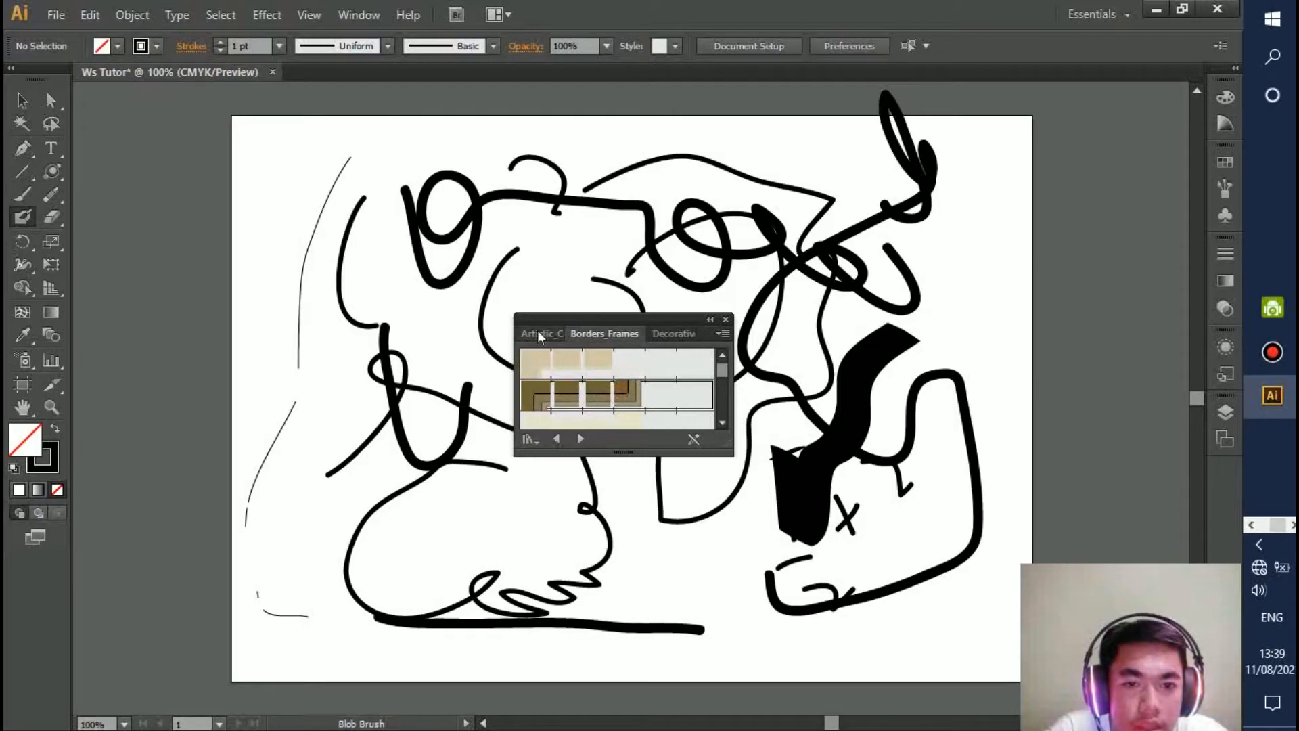
Choose the blue brush from the Borders_Lines library, paint a short diagonal Blob Brush stroke at the artboard's lower centre, and close the library.
click(581, 438)
click(580, 438)
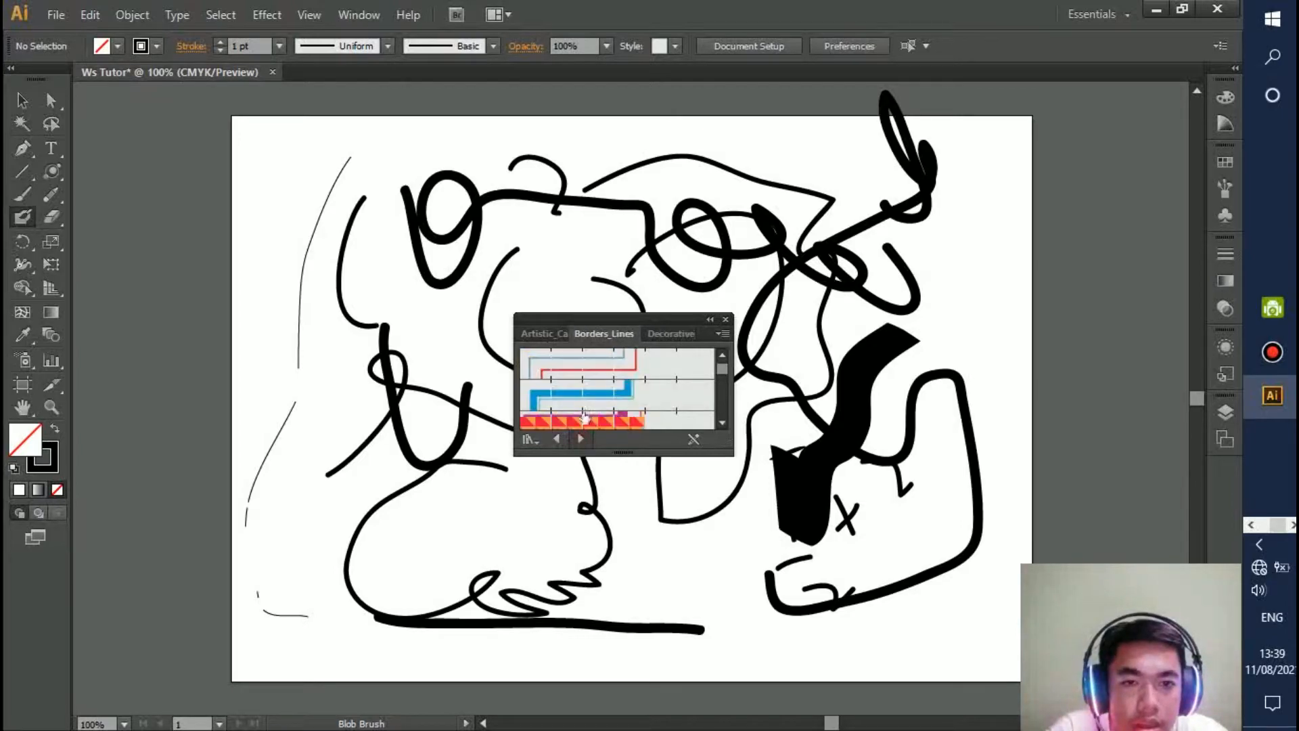
drag(648, 526, 717, 658)
click(725, 320)
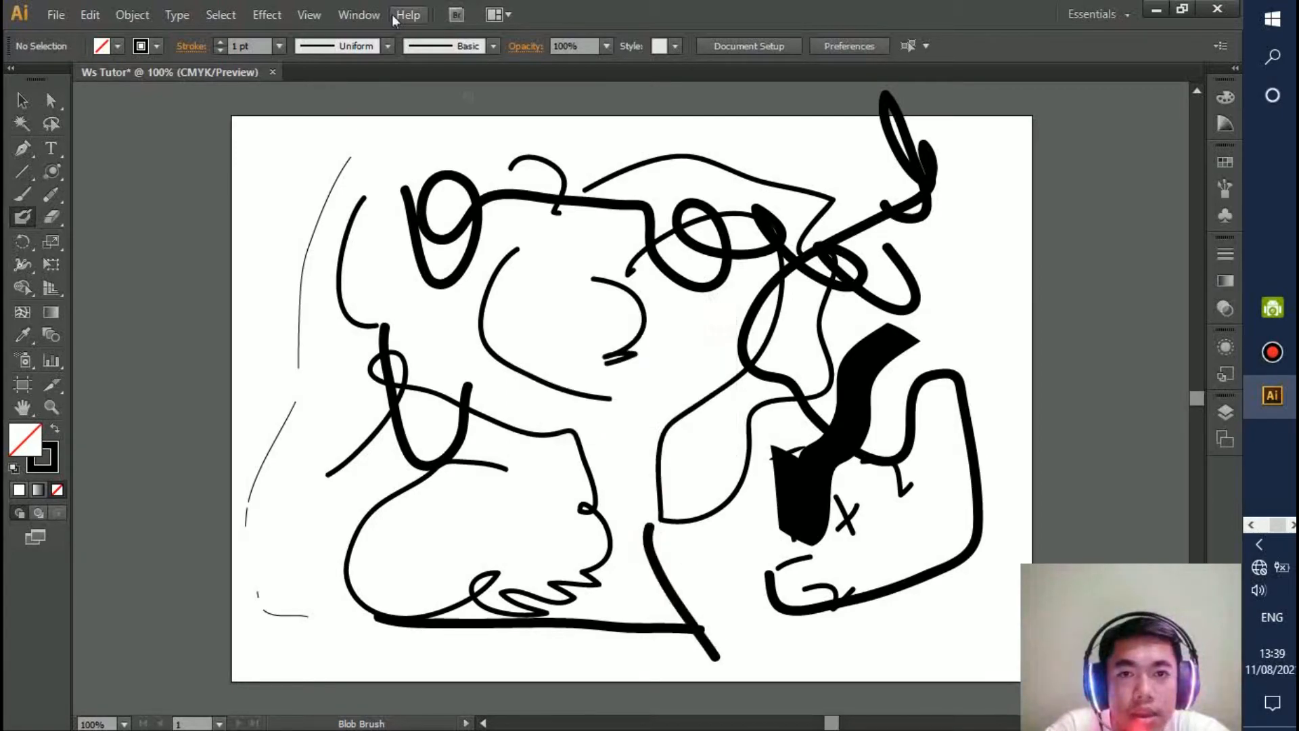
Paint a loop and a zigzag near the artboard's centre with the Paintbrush, using the brown frame brush.
click(22, 195)
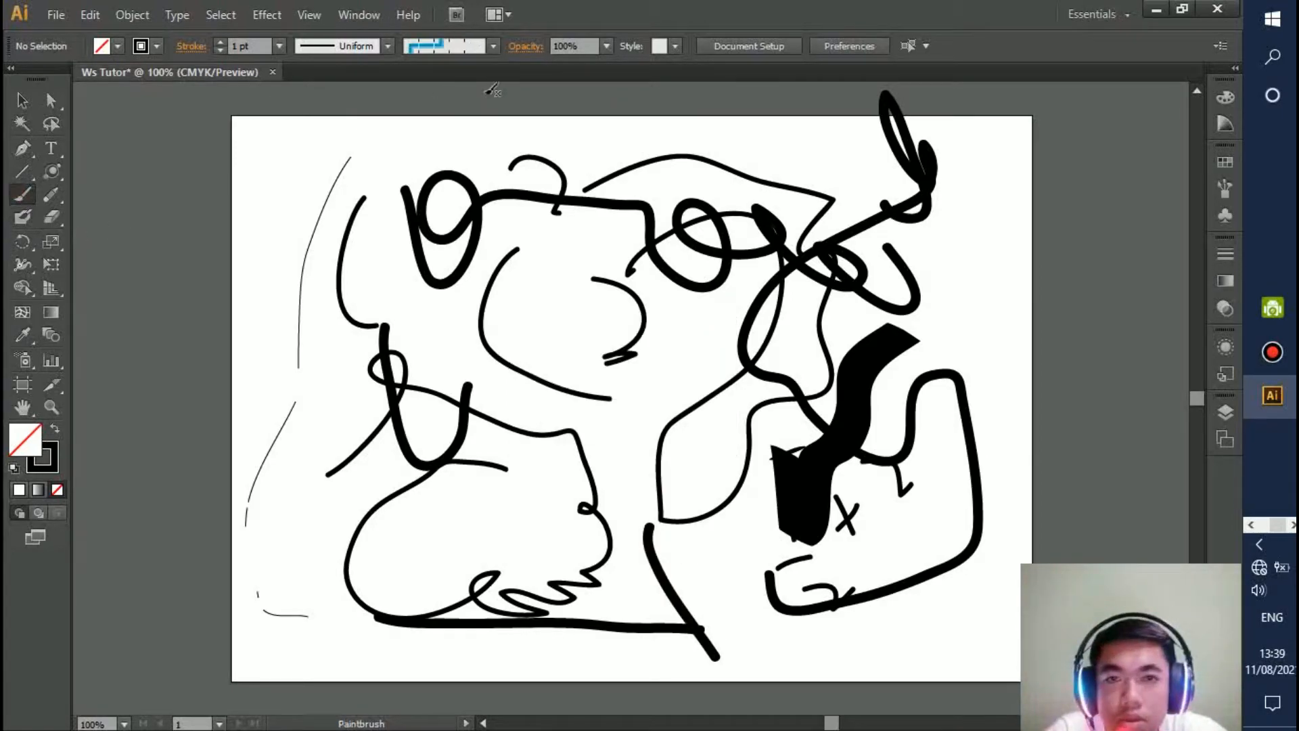
click(493, 46)
click(433, 135)
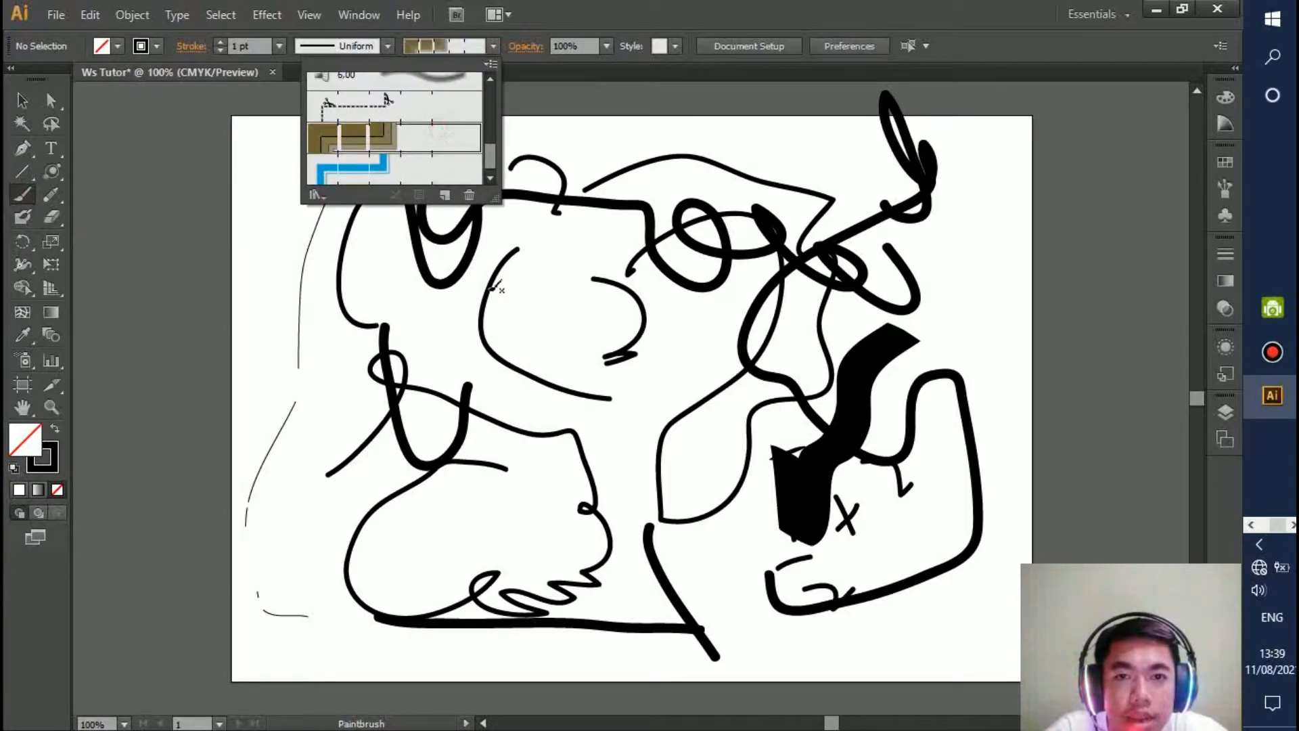
drag(567, 386, 566, 383)
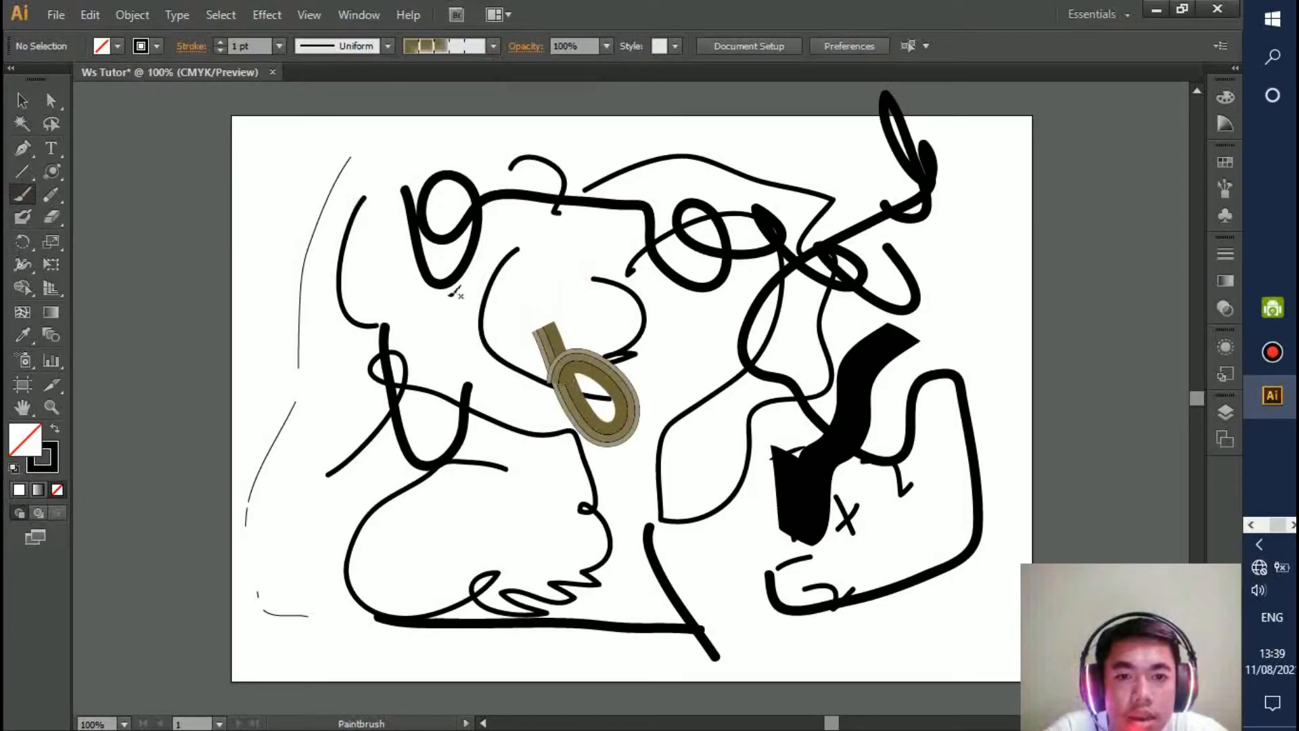
drag(682, 261, 517, 301)
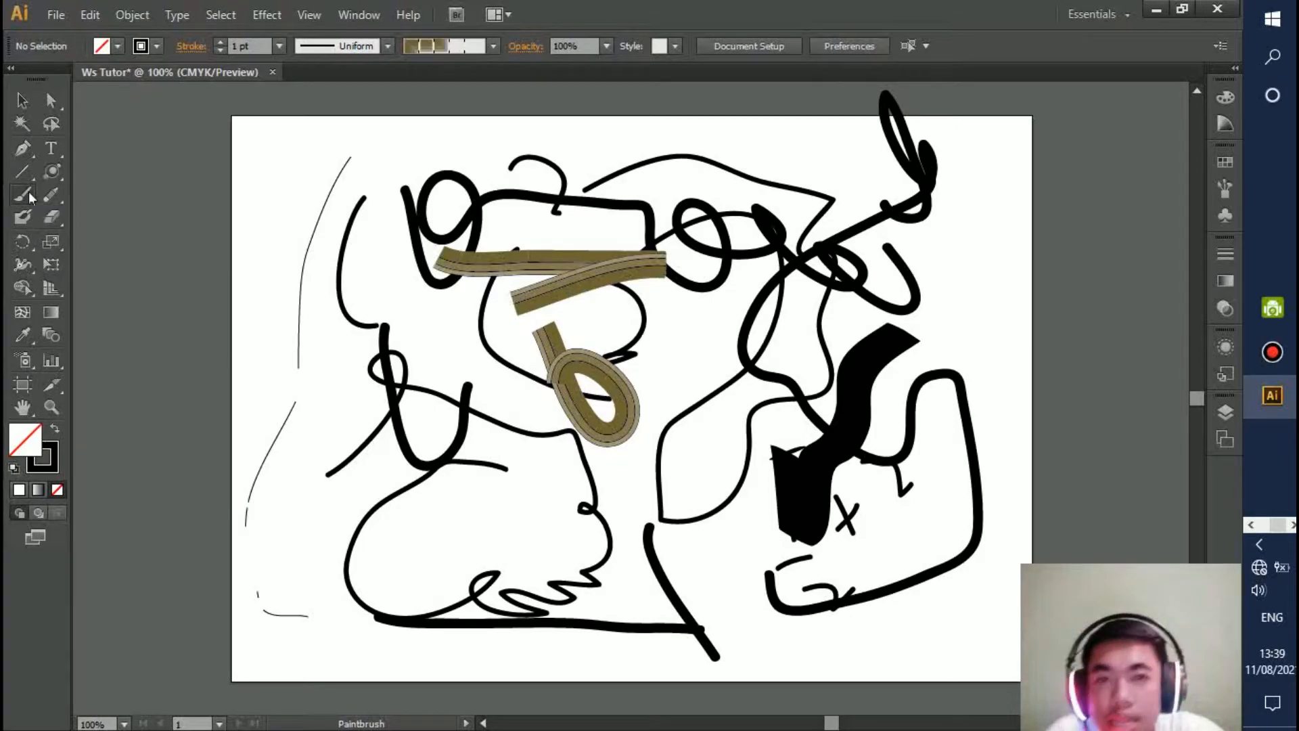
Choose the banner brush with arrow ends and paint a short, slightly sloping Paintbrush stroke at the artboard's lower centre.
click(495, 46)
mouse_move(490, 160)
mouse_down()
mouse_move(487, 118)
mouse_move(487, 134)
mouse_up()
click(440, 155)
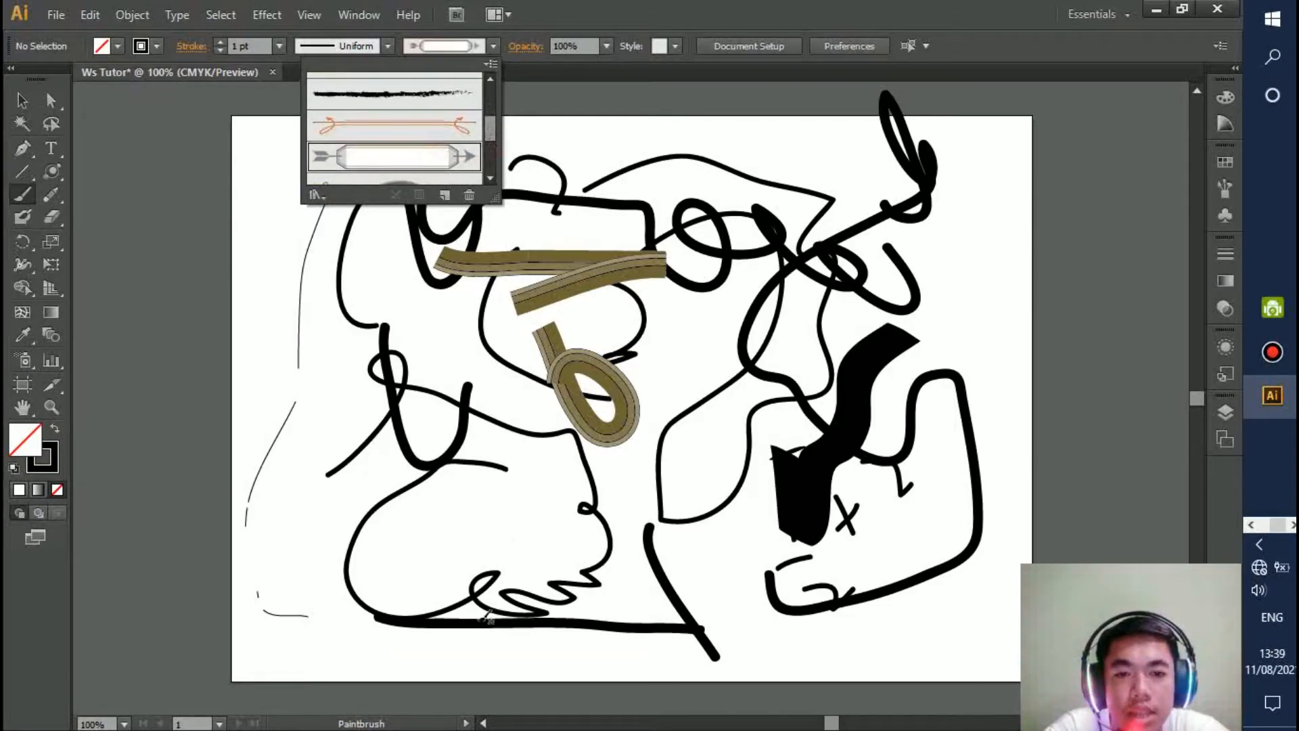
click(446, 531)
drag(452, 502, 649, 550)
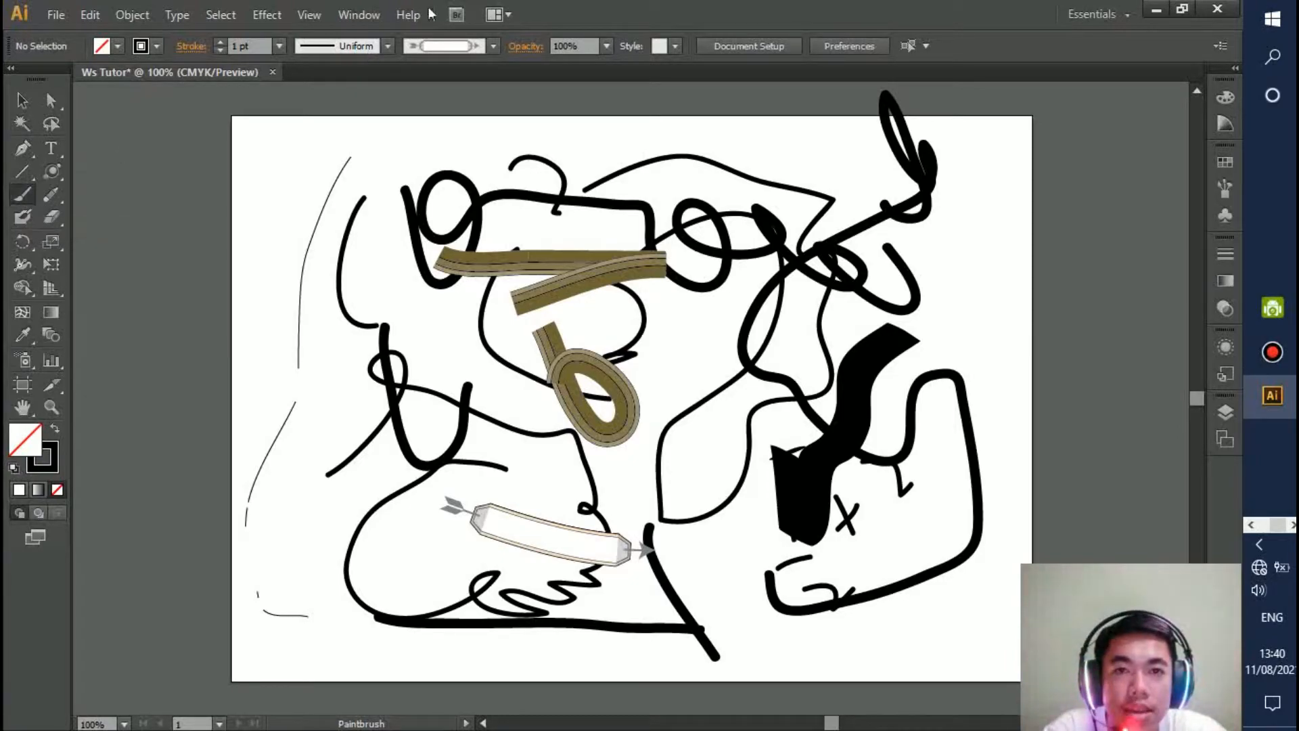
click(494, 46)
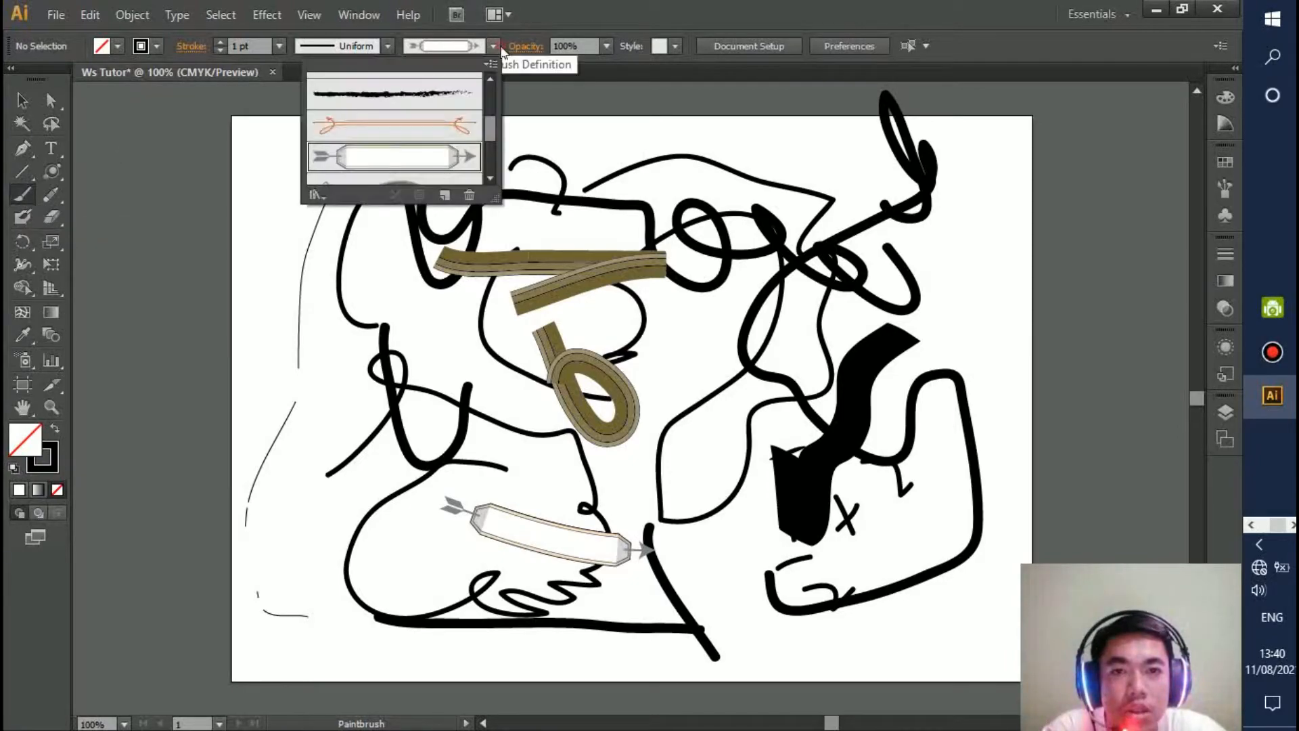
click(316, 195)
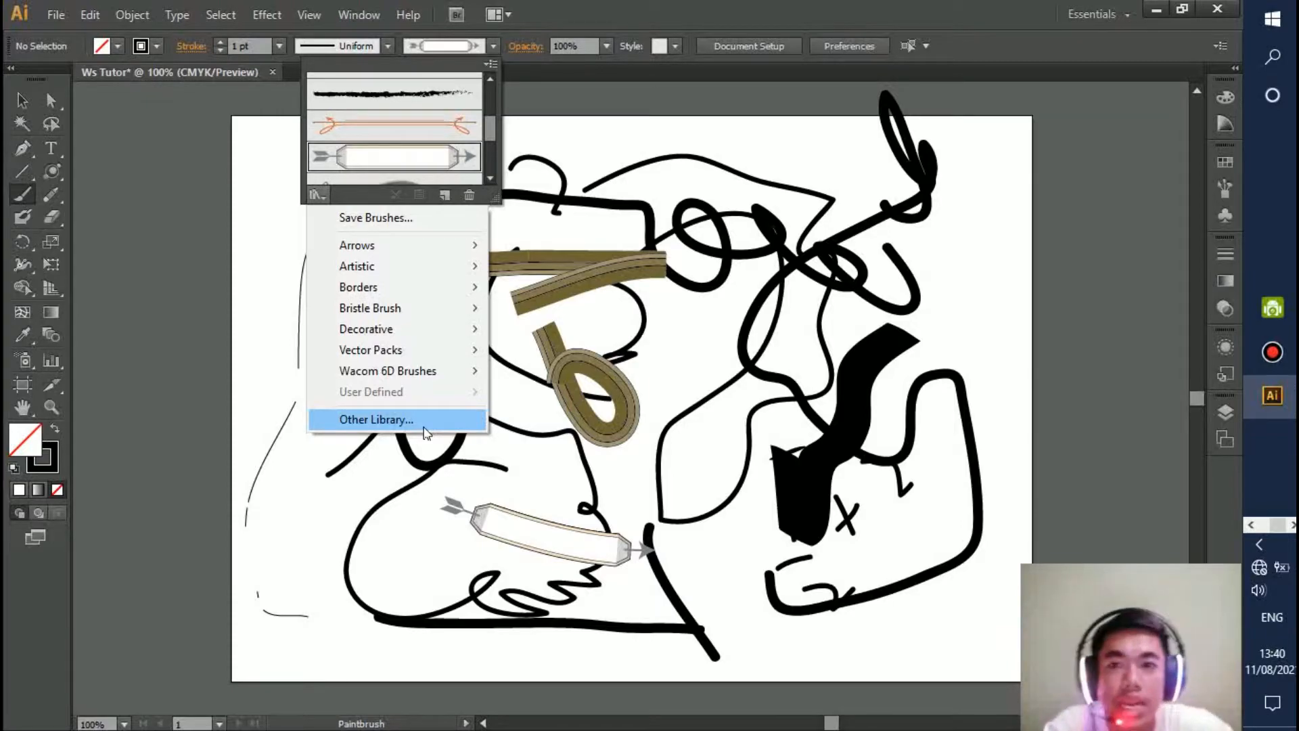
click(31, 218)
click(31, 218)
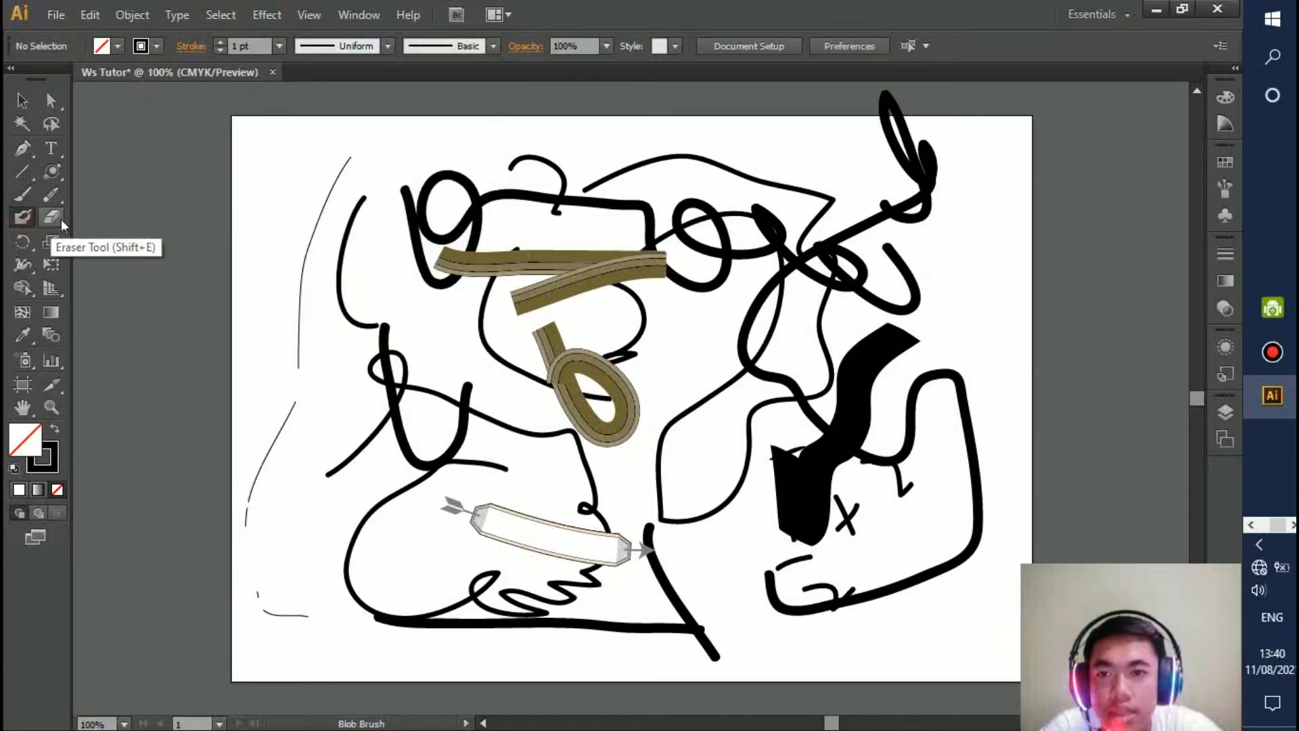
Cut across the thick black strokes around the artboard's upper centre with the Knife tool.
click(61, 219)
click(63, 215)
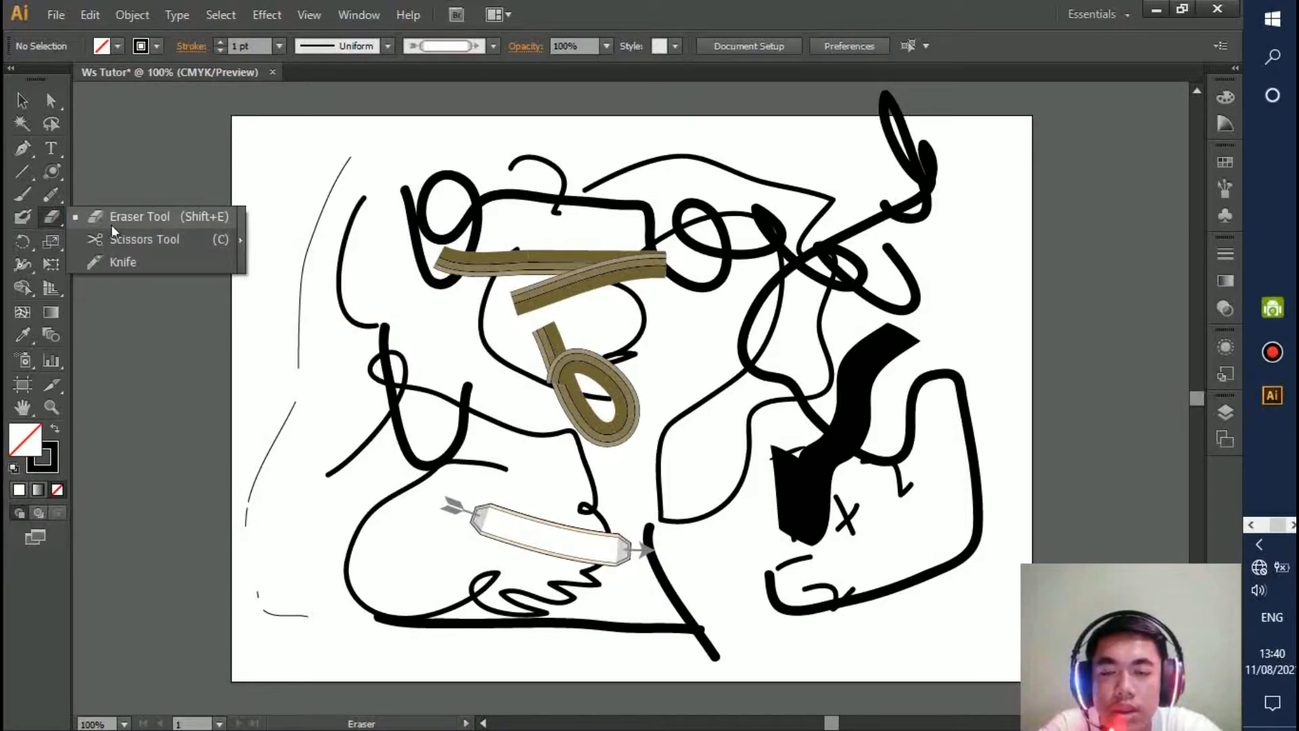
click(126, 265)
mouse_move(564, 203)
mouse_down()
mouse_move(547, 304)
mouse_move(595, 313)
mouse_up()
mouse_move(714, 331)
mouse_down()
mouse_move(652, 291)
mouse_move(627, 321)
mouse_up()
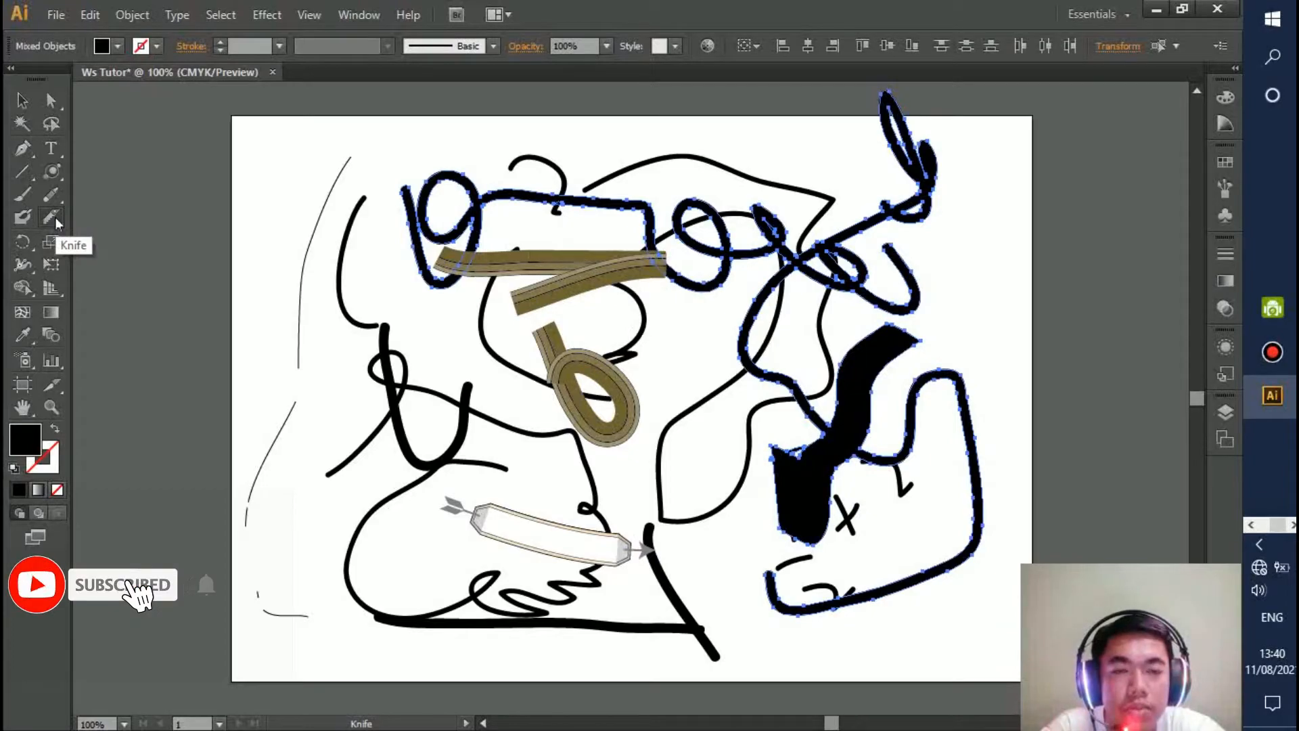
Erase gaps through the selected thick black strokes right of the artboard's centre with the Eraser tool.
click(51, 196)
click(54, 238)
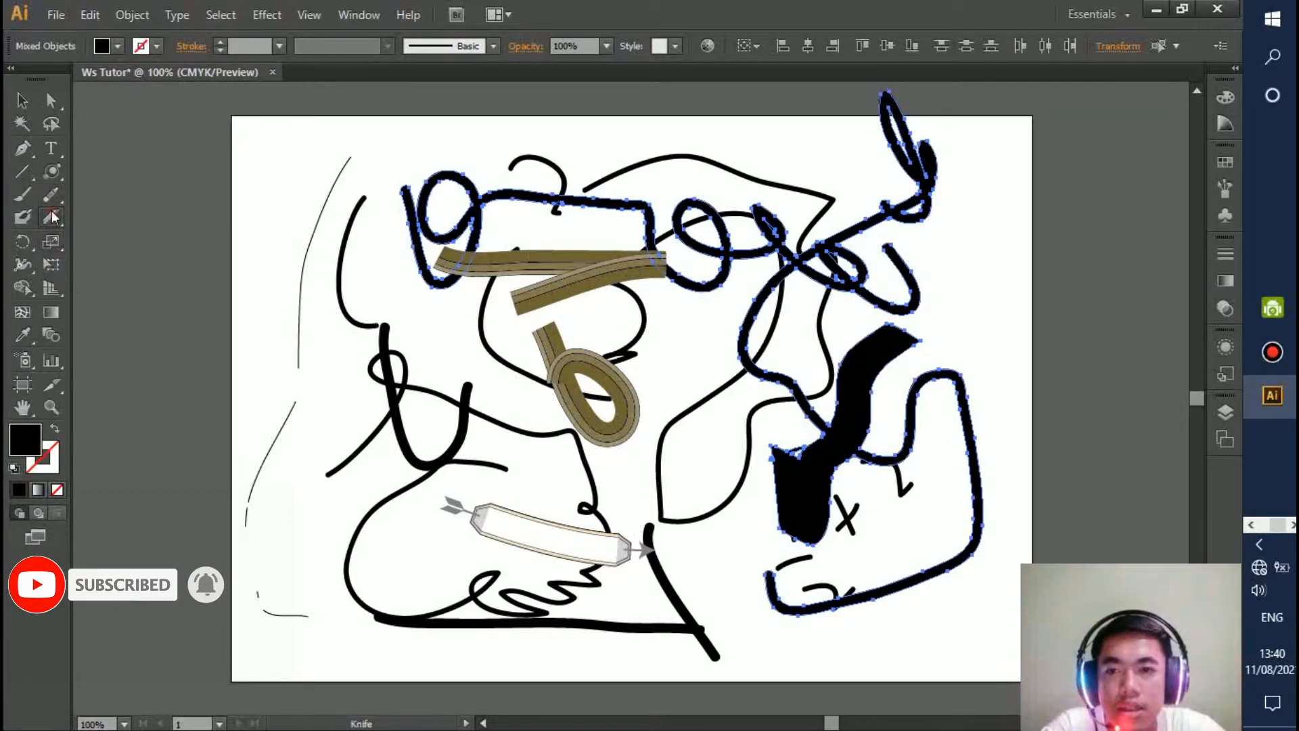
click(51, 217)
click(128, 217)
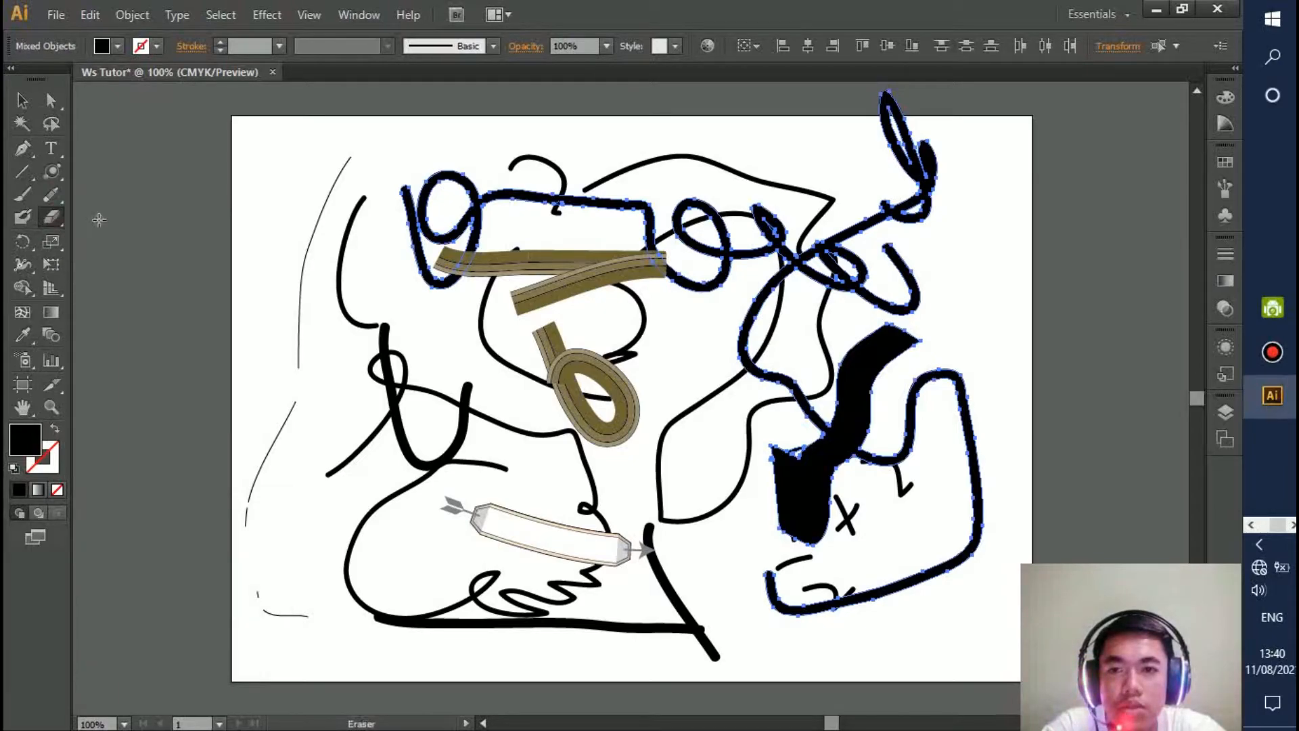
mouse_move(558, 329)
mouse_down()
mouse_move(613, 298)
mouse_move(589, 230)
mouse_move(576, 522)
mouse_move(724, 409)
mouse_move(913, 430)
mouse_move(781, 479)
mouse_move(754, 359)
mouse_up()
key(ctrl+z)
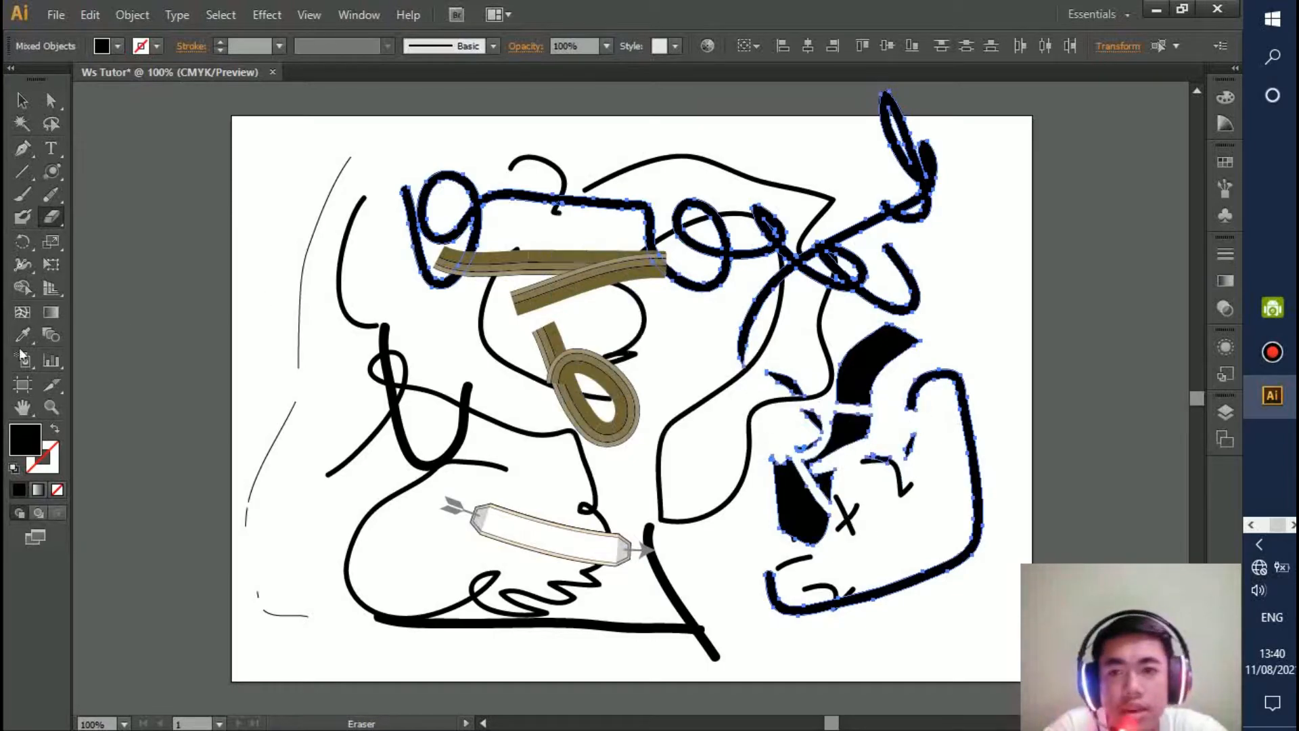
Switch to the Scissors tool and delete the selected thick black strokes.
drag(53, 223, 110, 241)
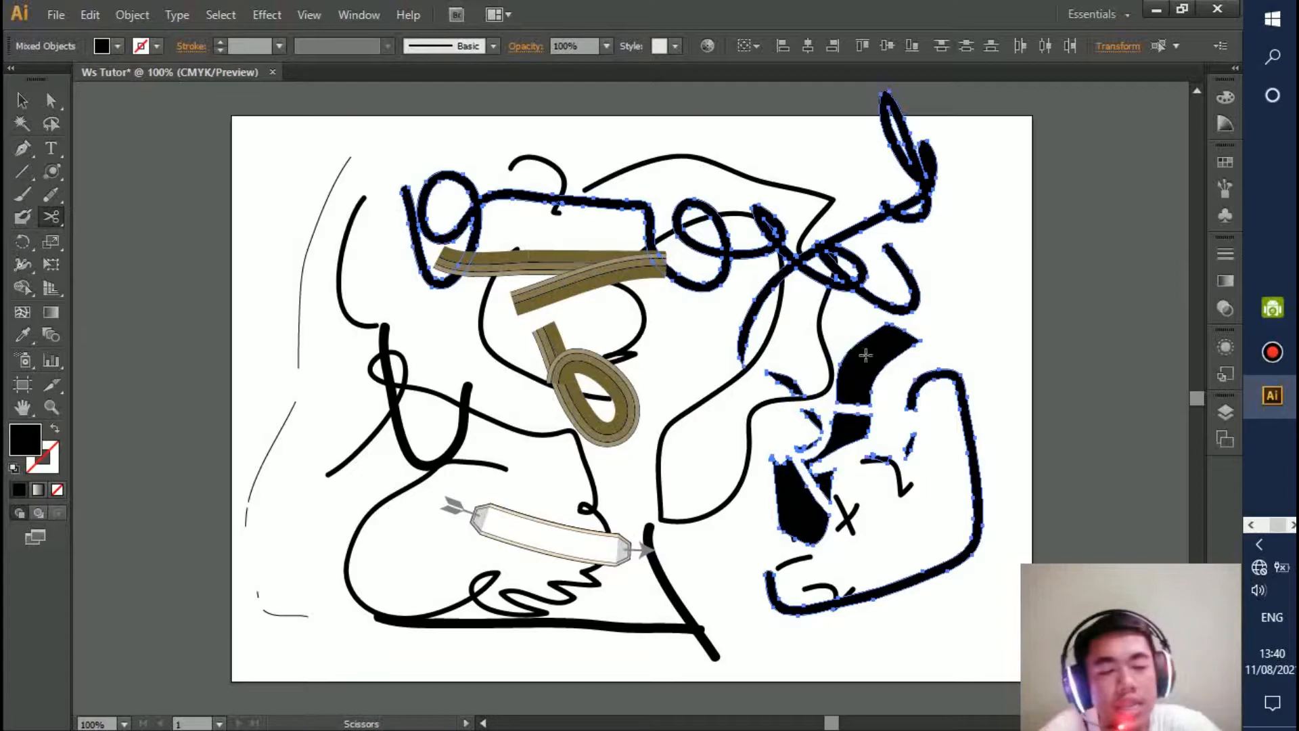
key(Delete)
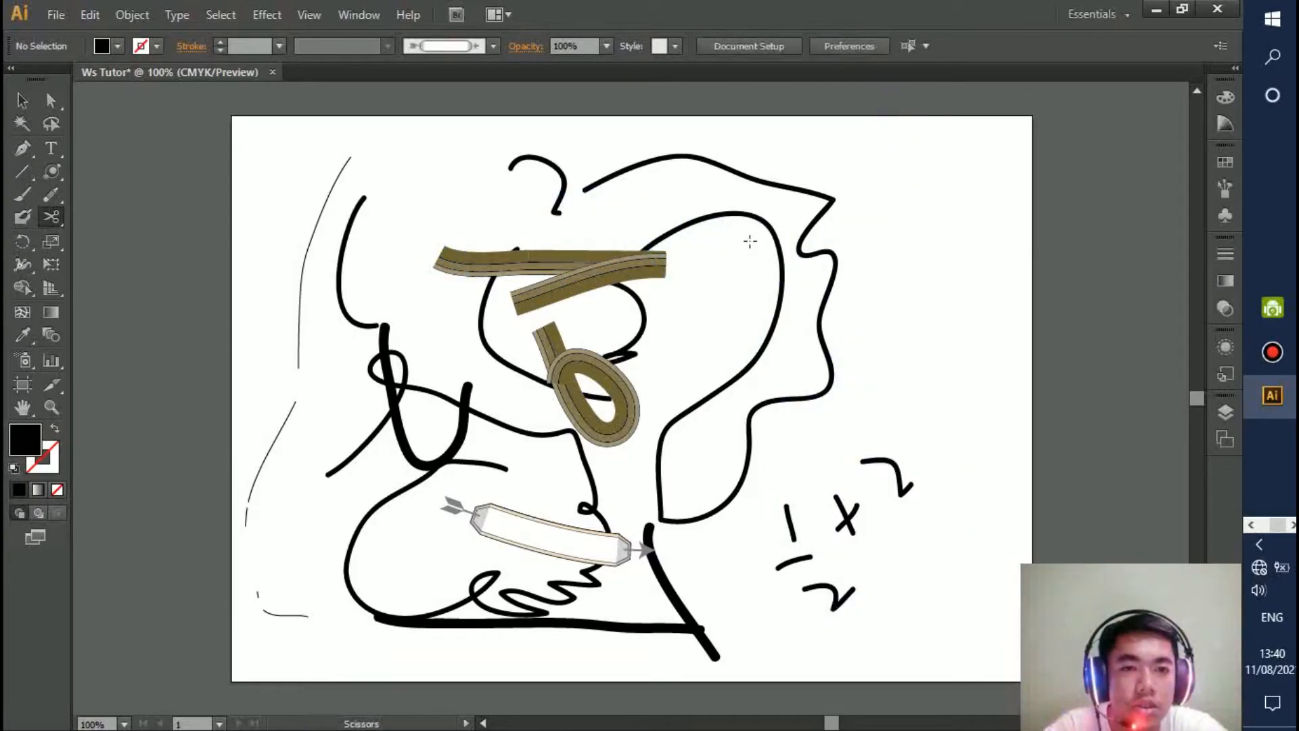
Cut the thin wavy path near the top of its inner curve with the Scissors and delete the cut-off right part.
click(760, 222)
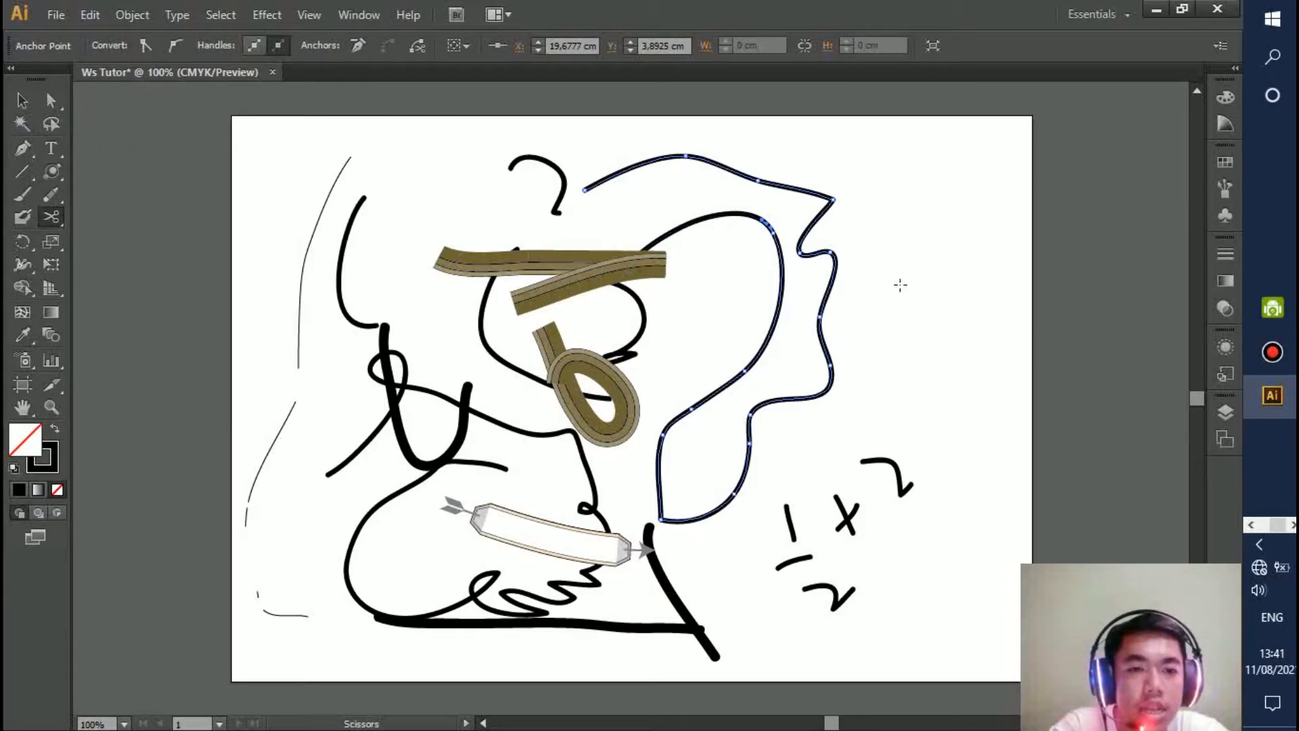
key(Delete)
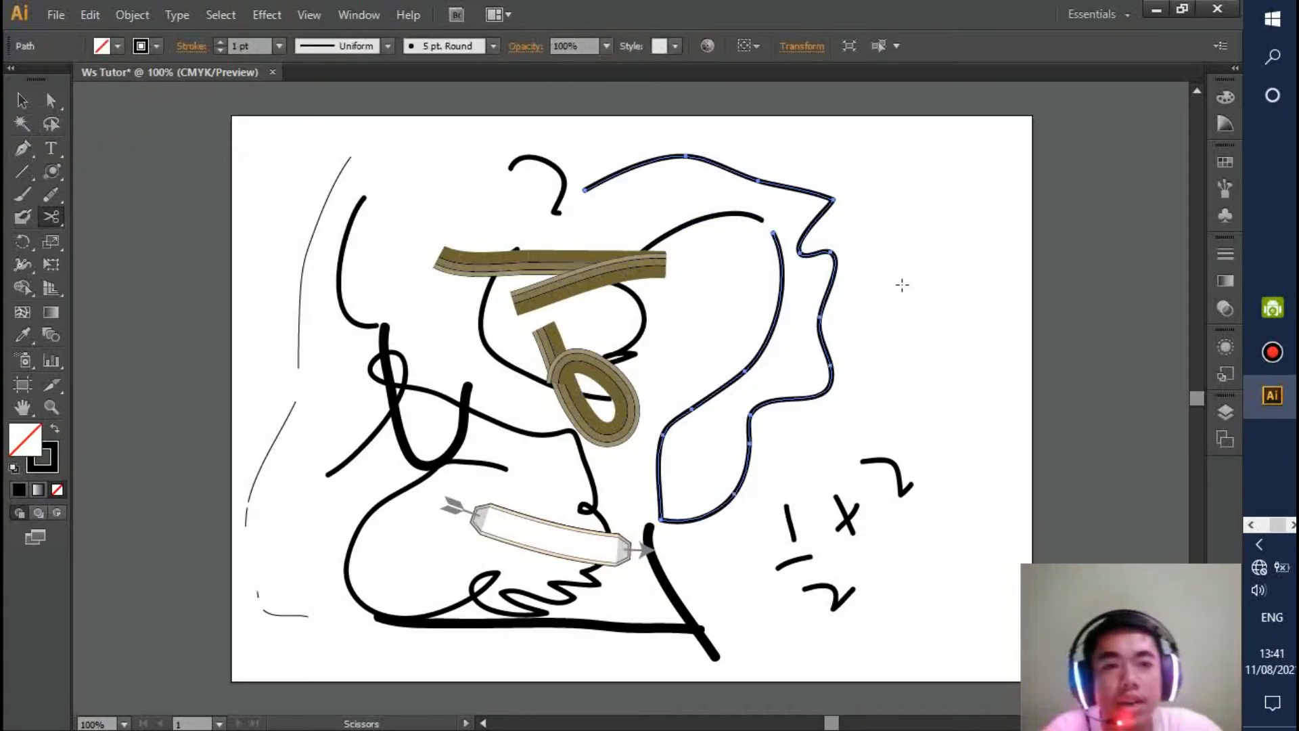
key(Delete)
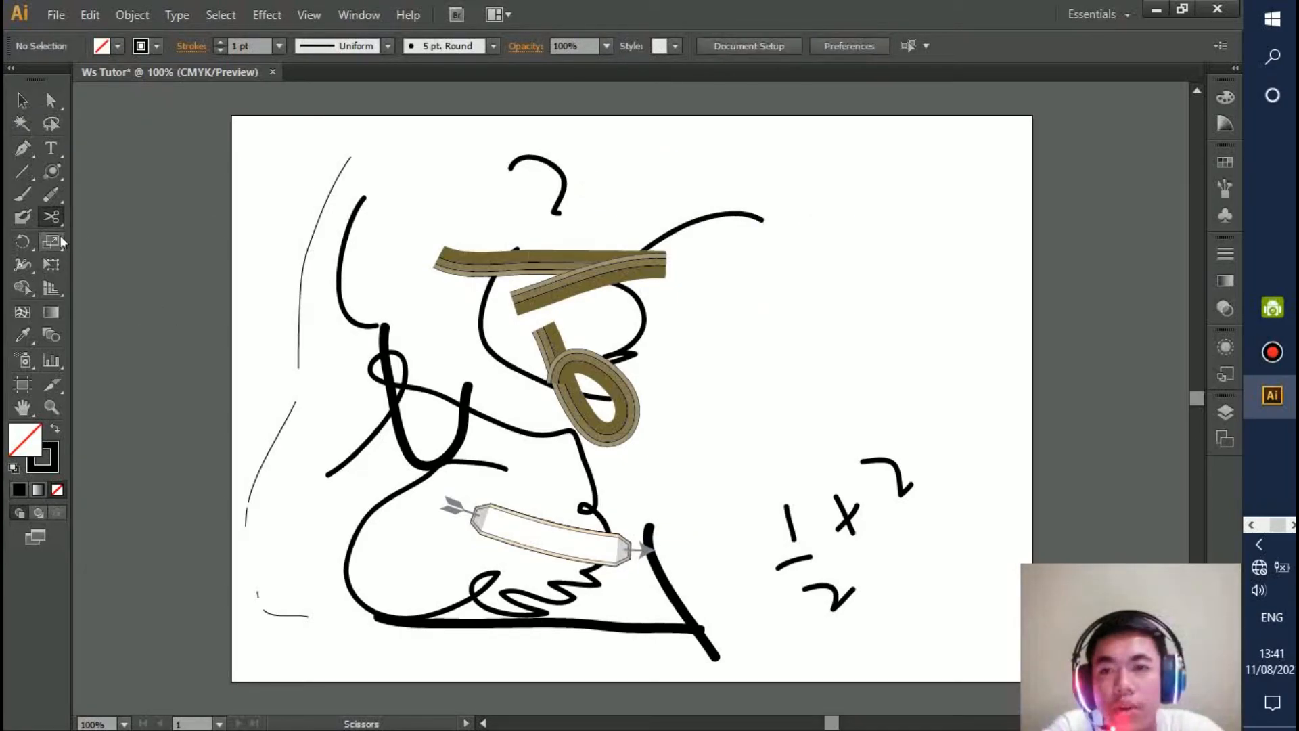
click(23, 244)
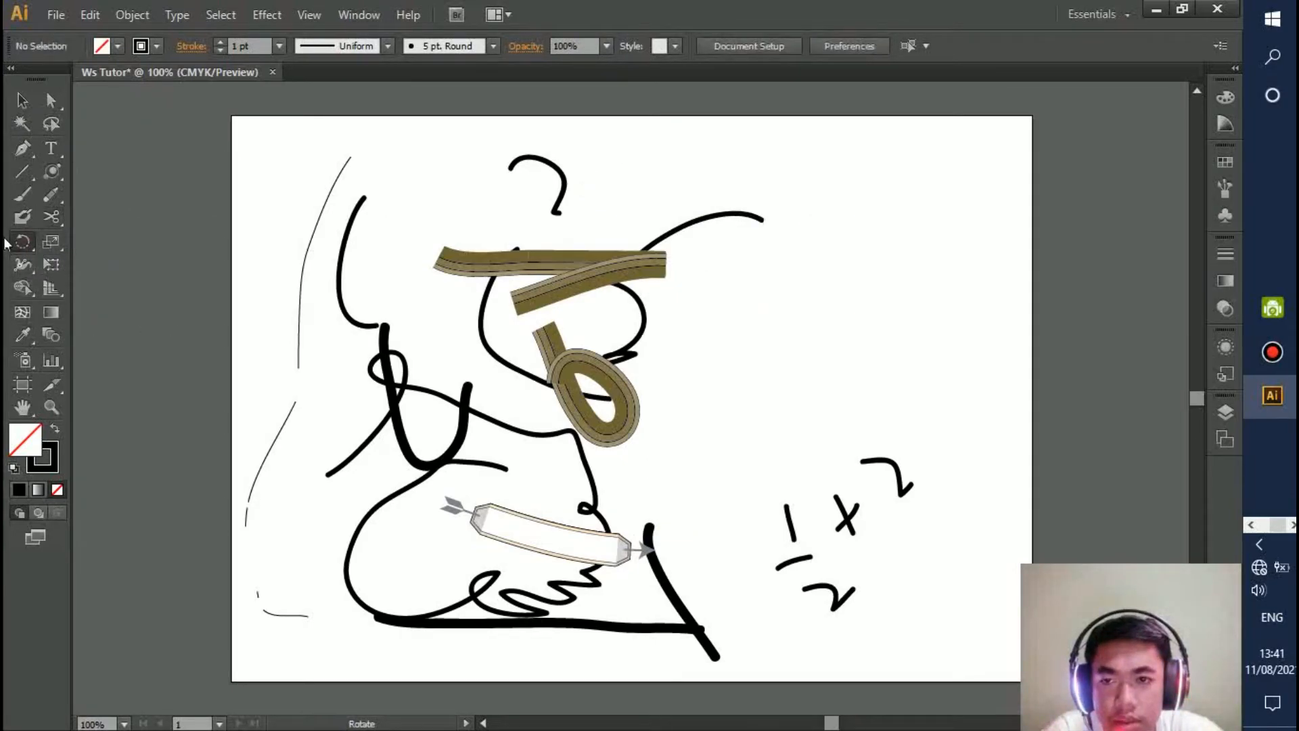
click(53, 219)
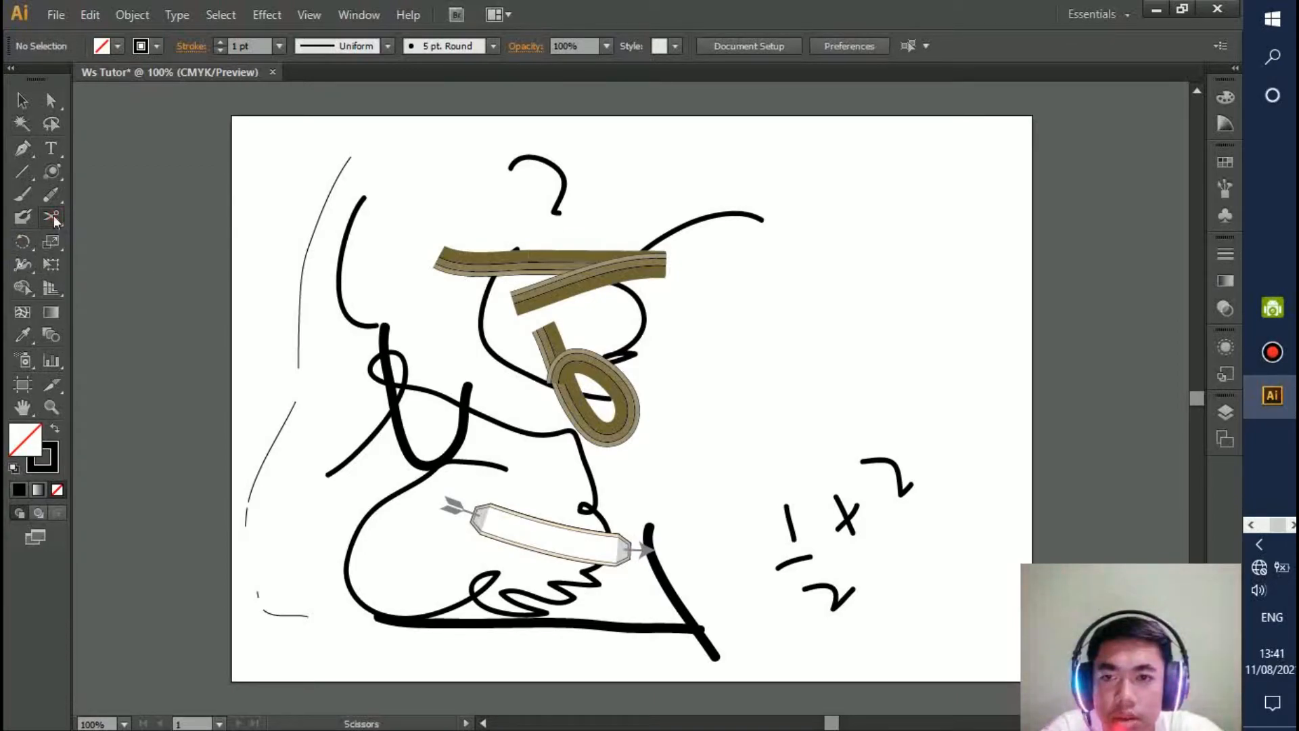
click(54, 220)
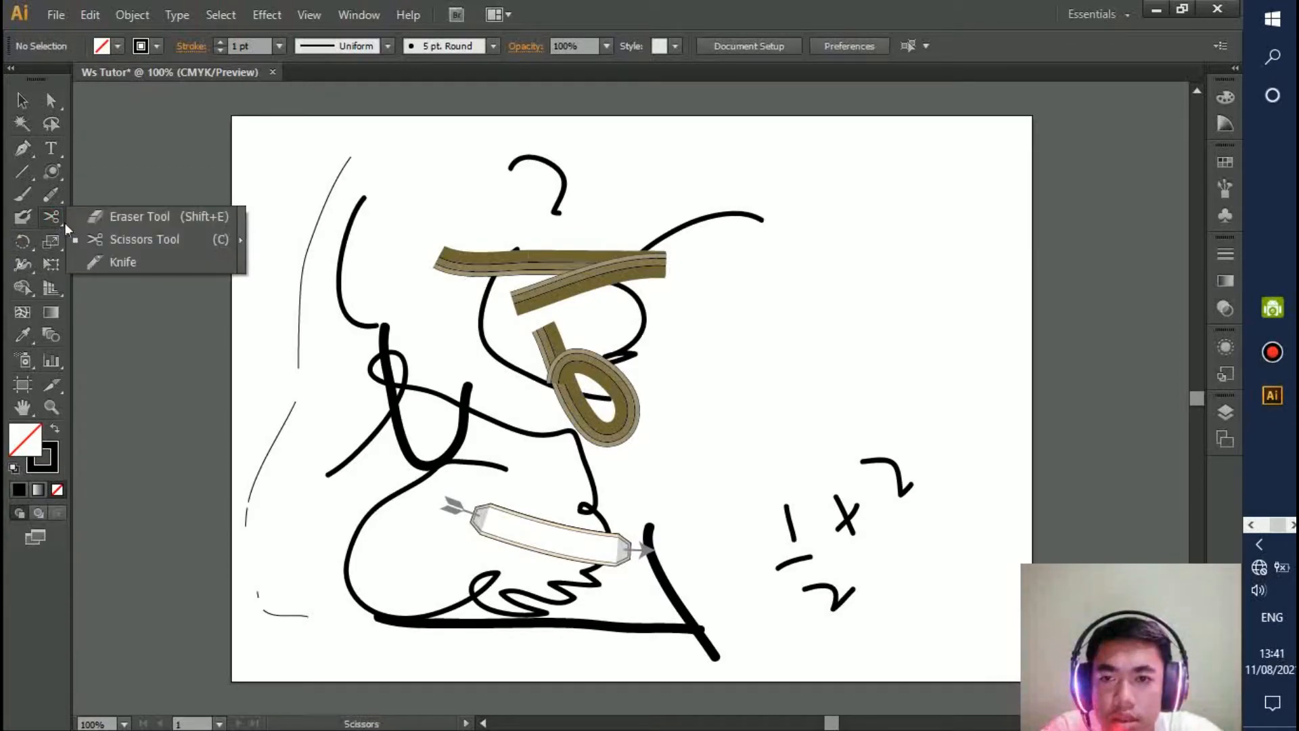
click(127, 263)
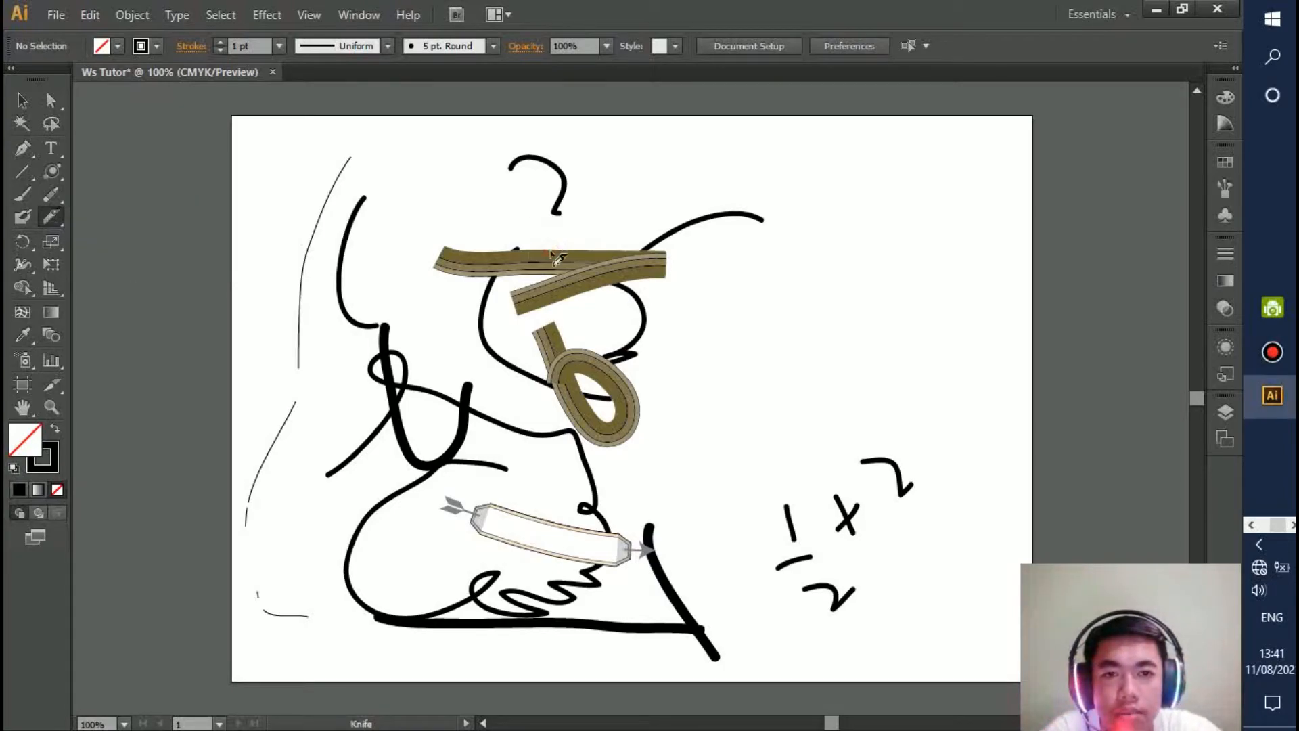
click(31, 244)
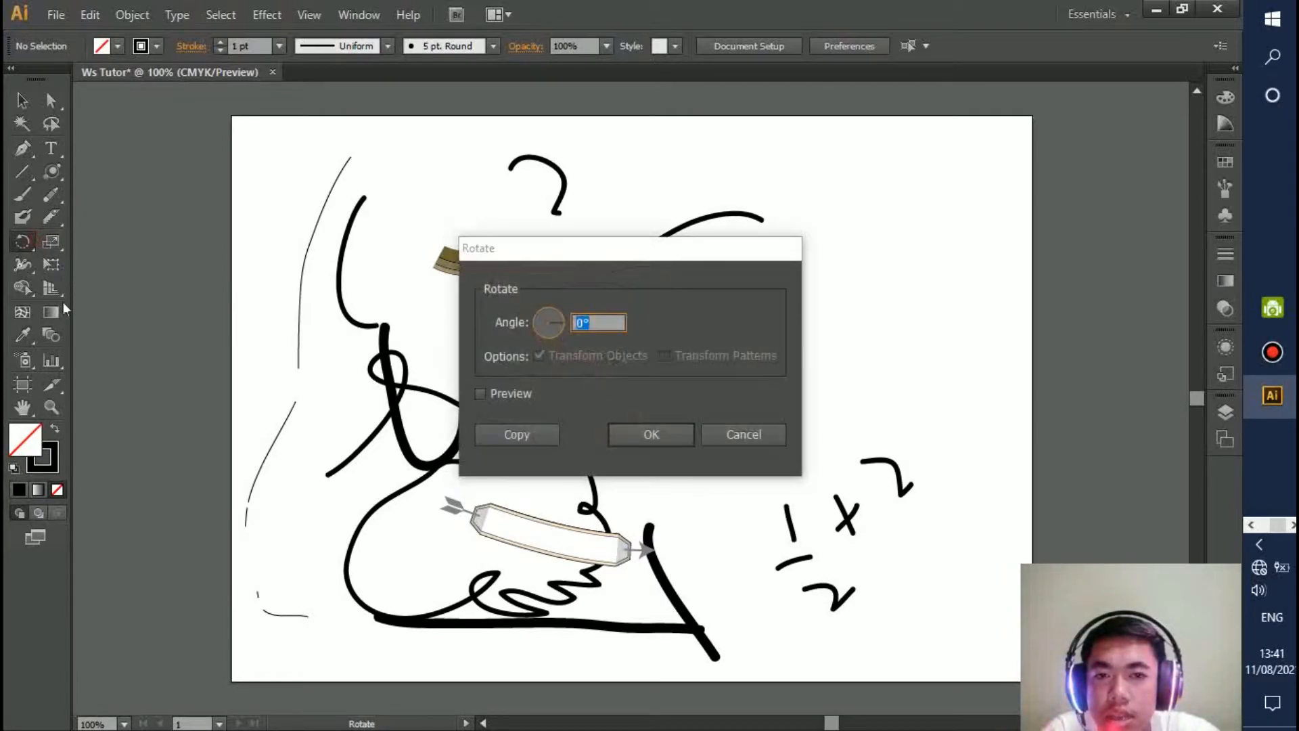
click(766, 443)
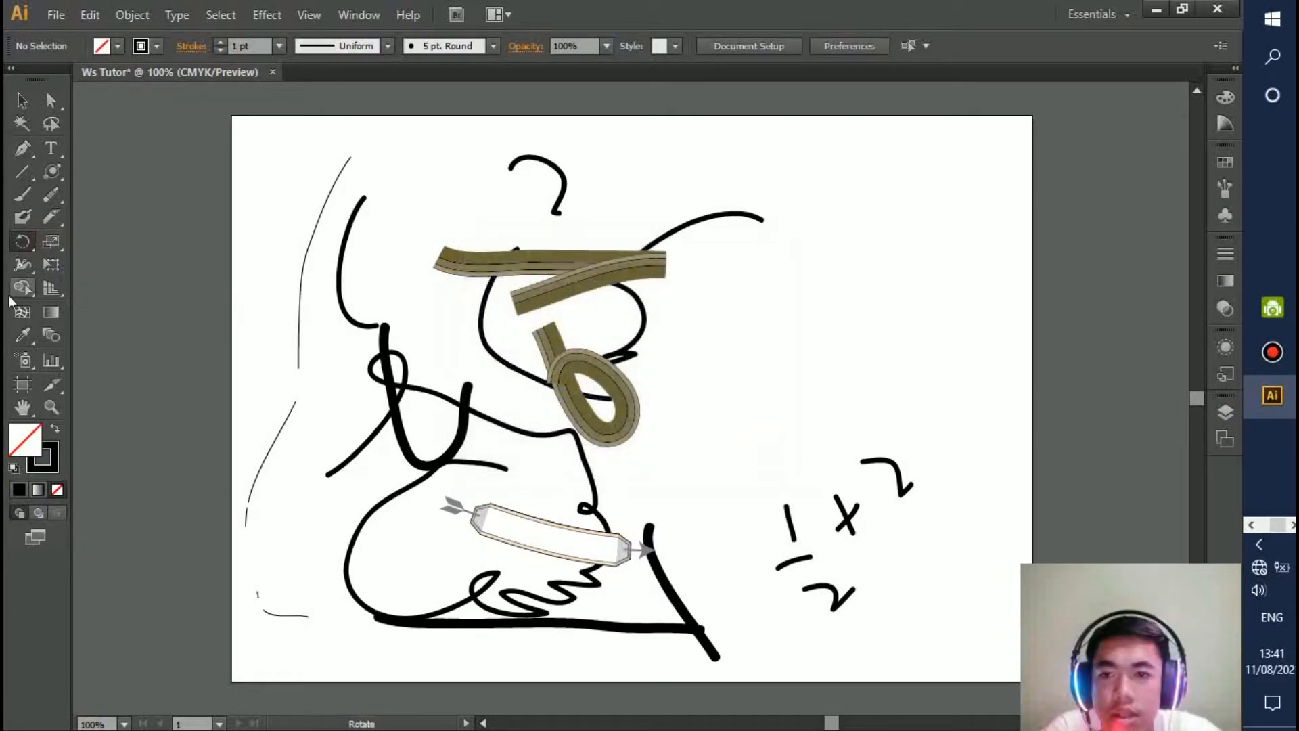
Show the shape drawing tools grouped with the Flare tool.
click(53, 195)
click(53, 173)
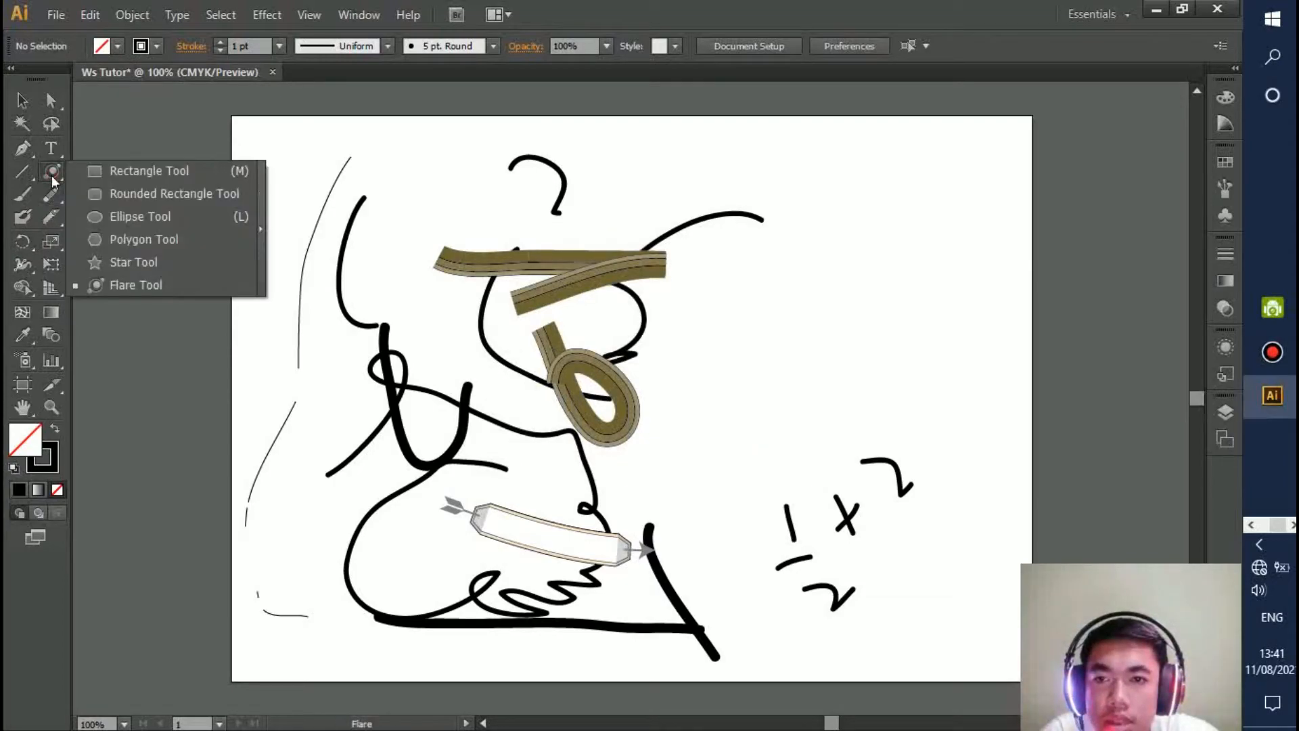
Draw a rectangle in the empty area above the handwritten fraction and rotate it slightly clockwise about its centre.
click(132, 171)
drag(778, 292, 937, 436)
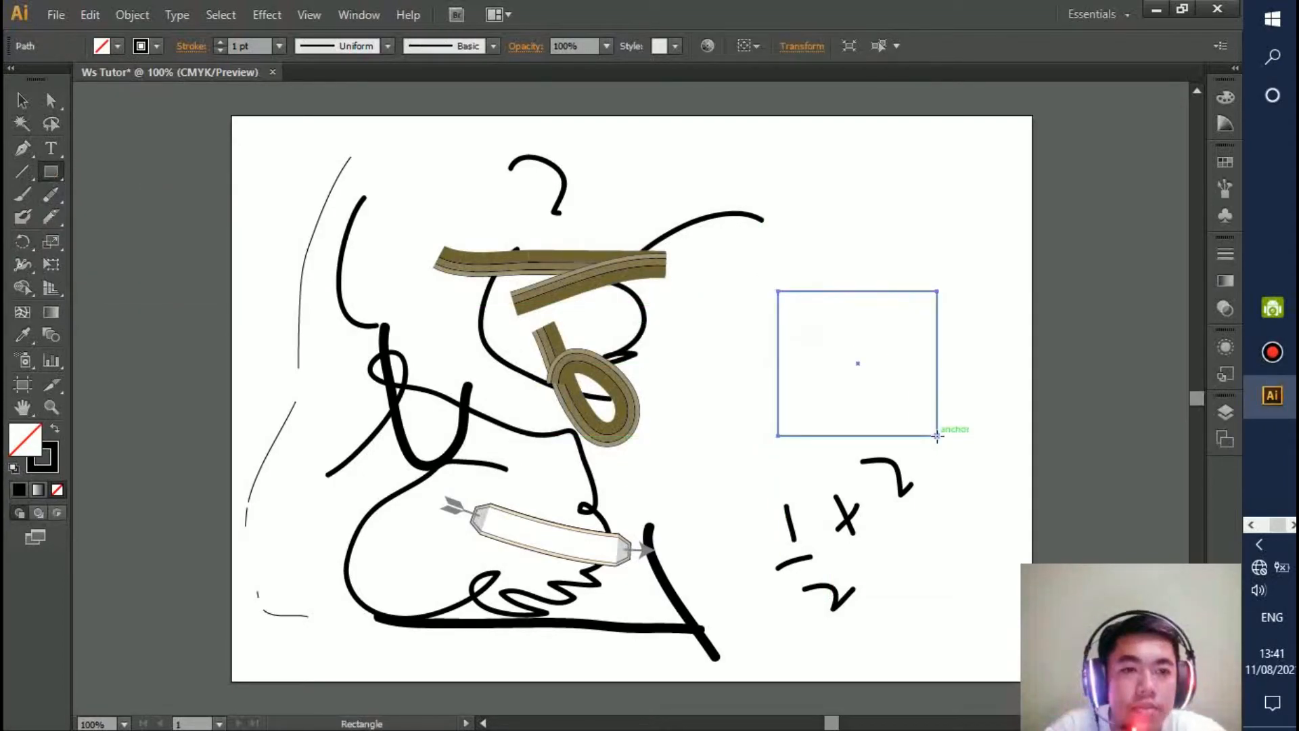
click(24, 243)
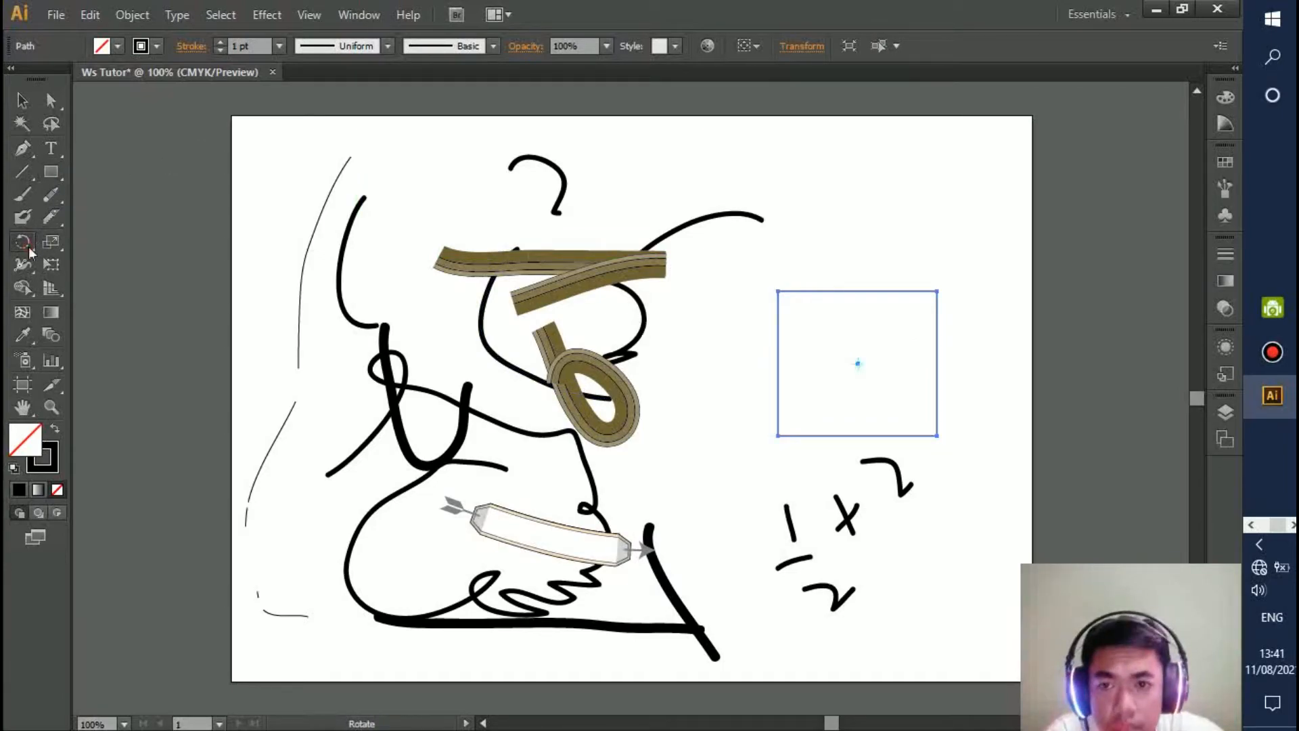
click(24, 245)
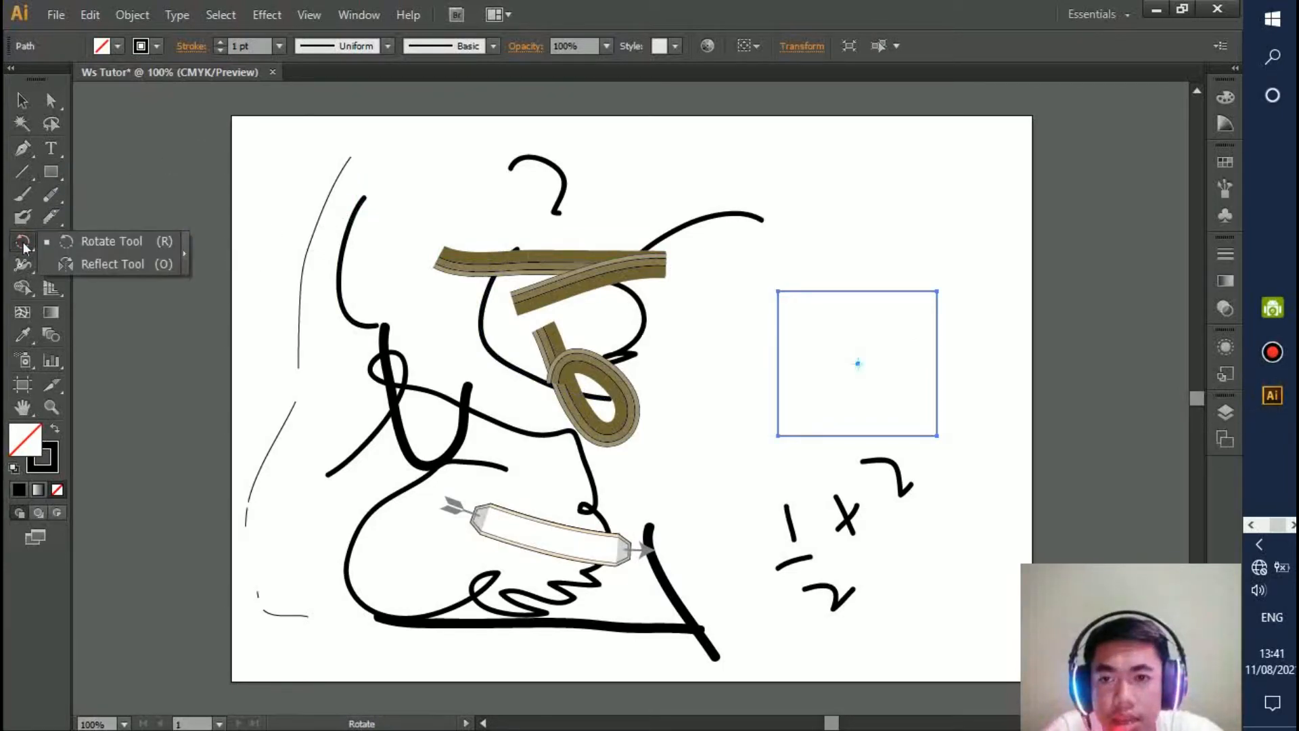
click(110, 244)
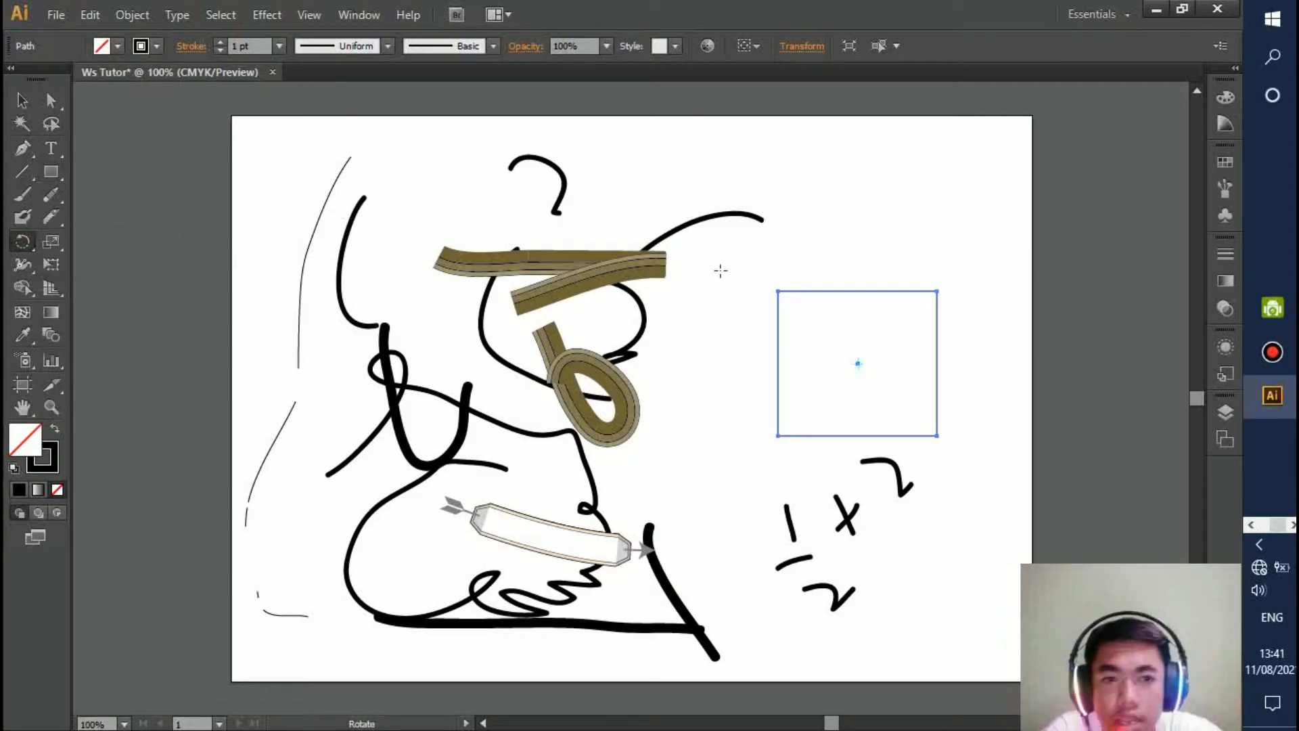
click(22, 100)
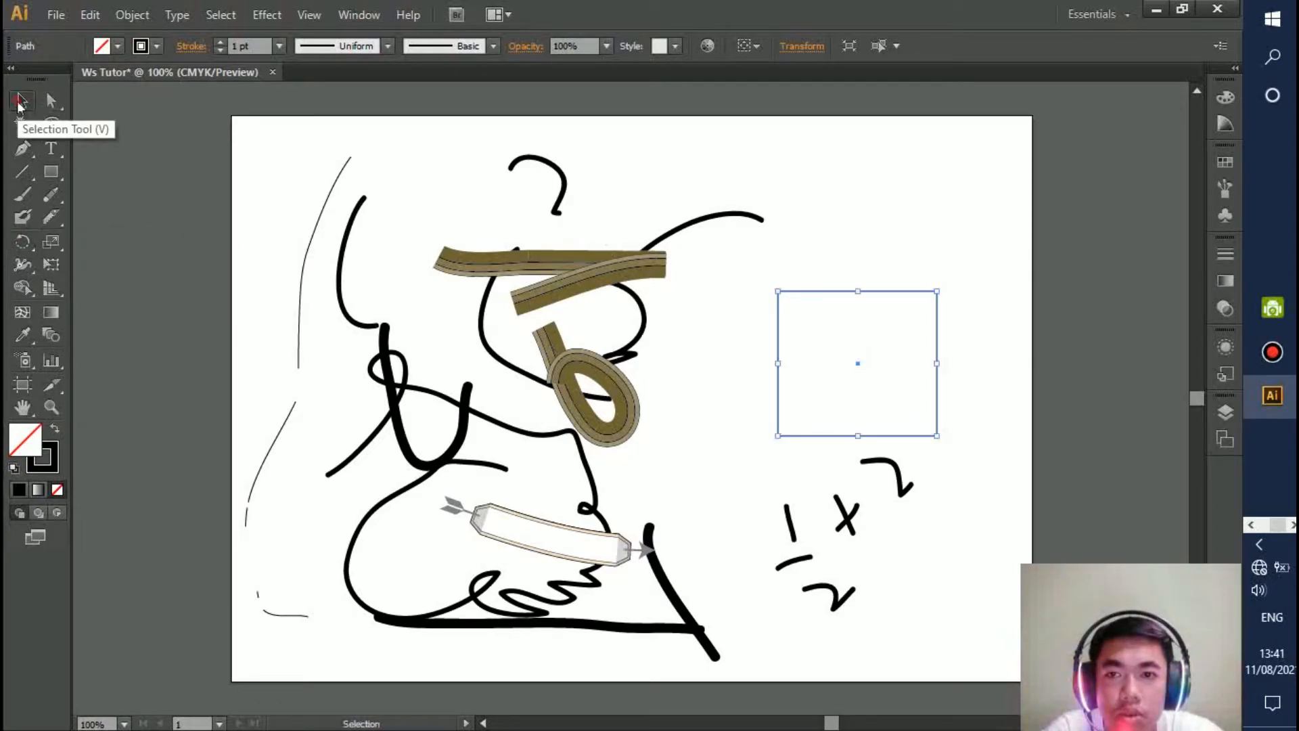
click(23, 243)
drag(778, 257, 974, 347)
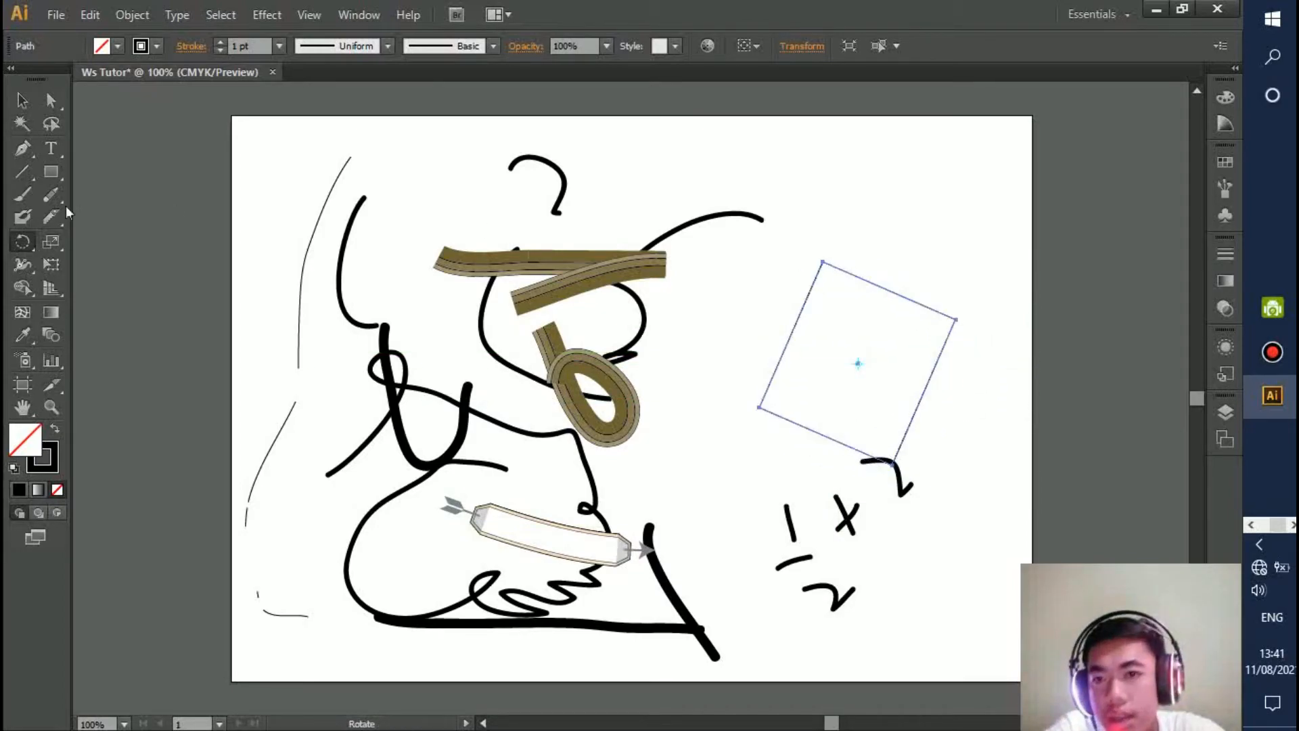
Reflect the tilted rectangle about its centre with the Reflect tool, leaving it at a slightly steeper angle.
click(22, 241)
click(85, 266)
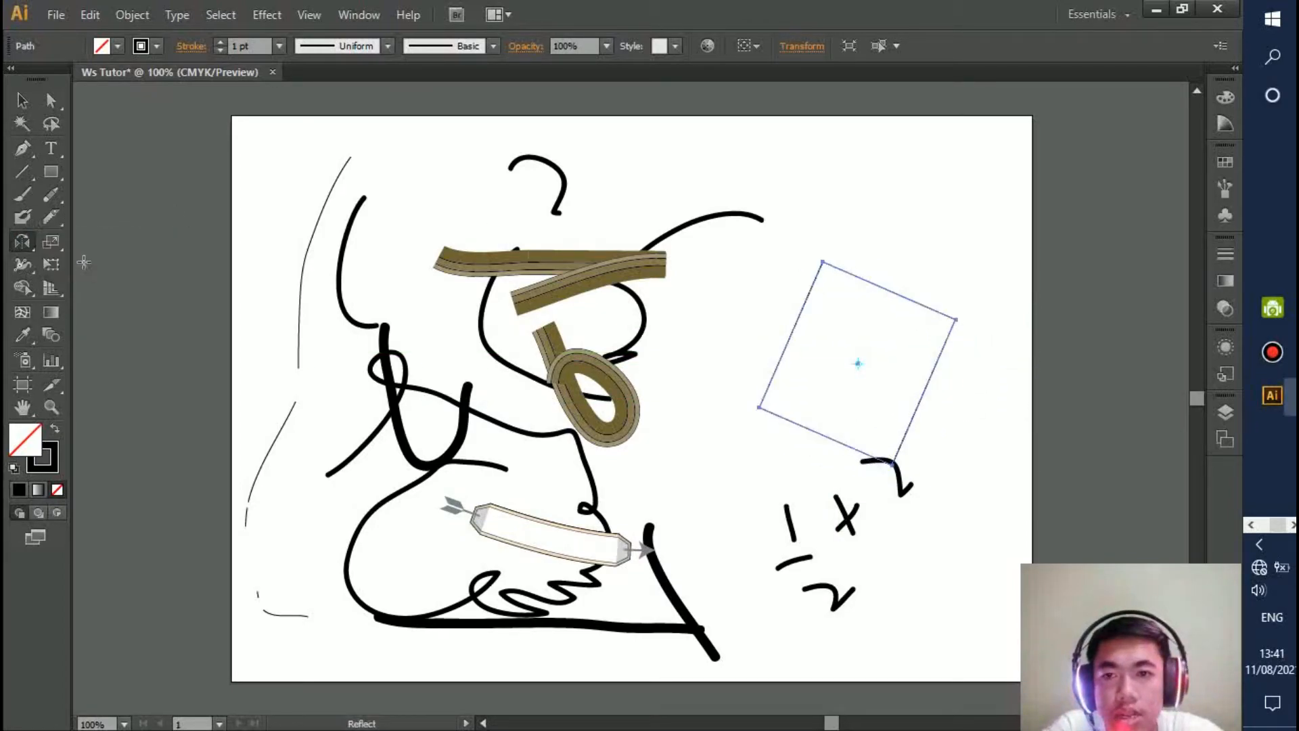
drag(799, 172, 779, 391)
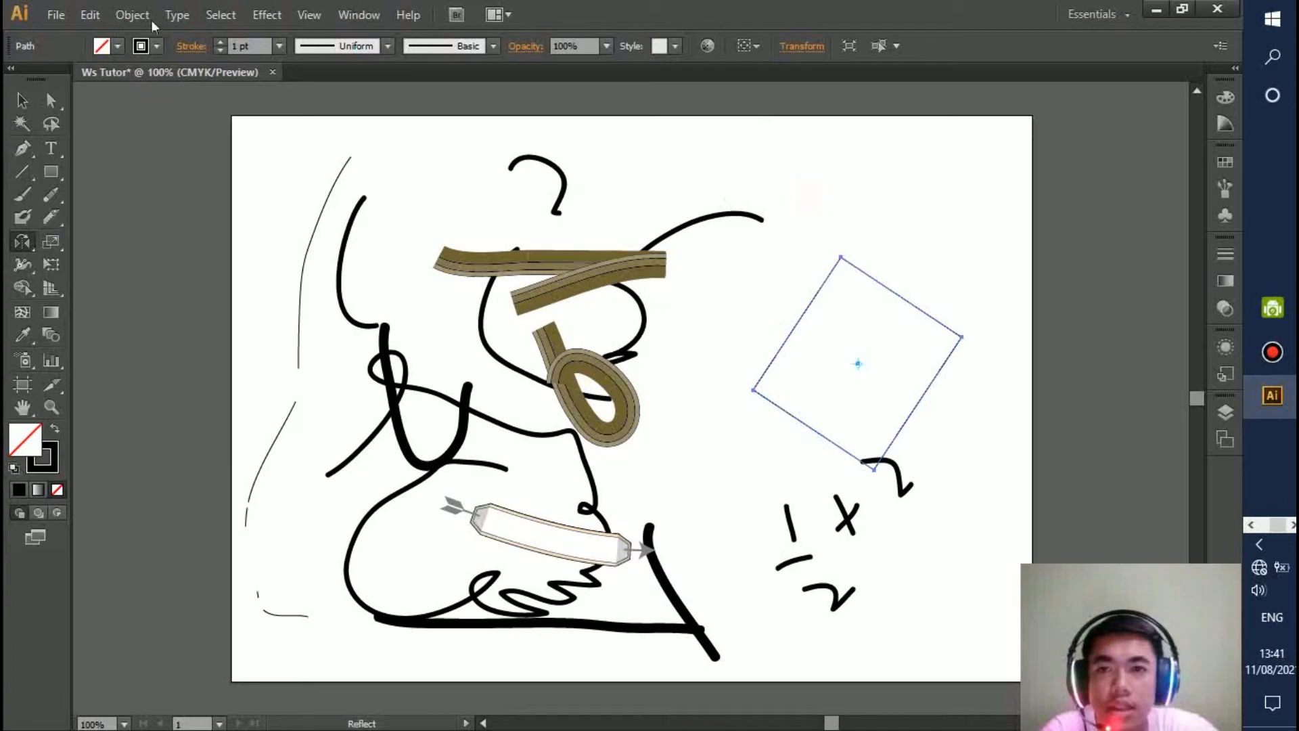
Fill the rectangle with the teal swatch and reflect it again so it tilts the opposite way.
click(118, 46)
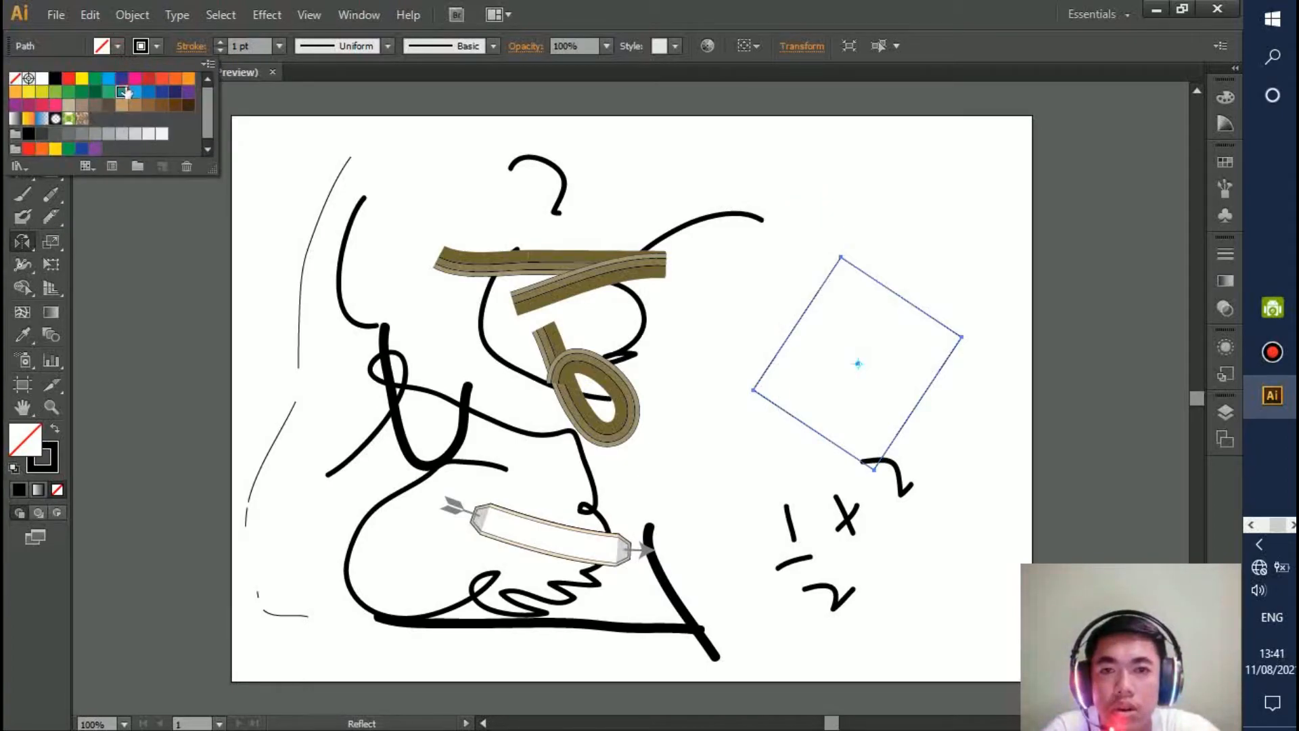
click(121, 92)
click(792, 274)
drag(821, 237, 752, 310)
Scale the teal rectangle down slightly and shear it into a wide, flat parallelogram.
click(51, 242)
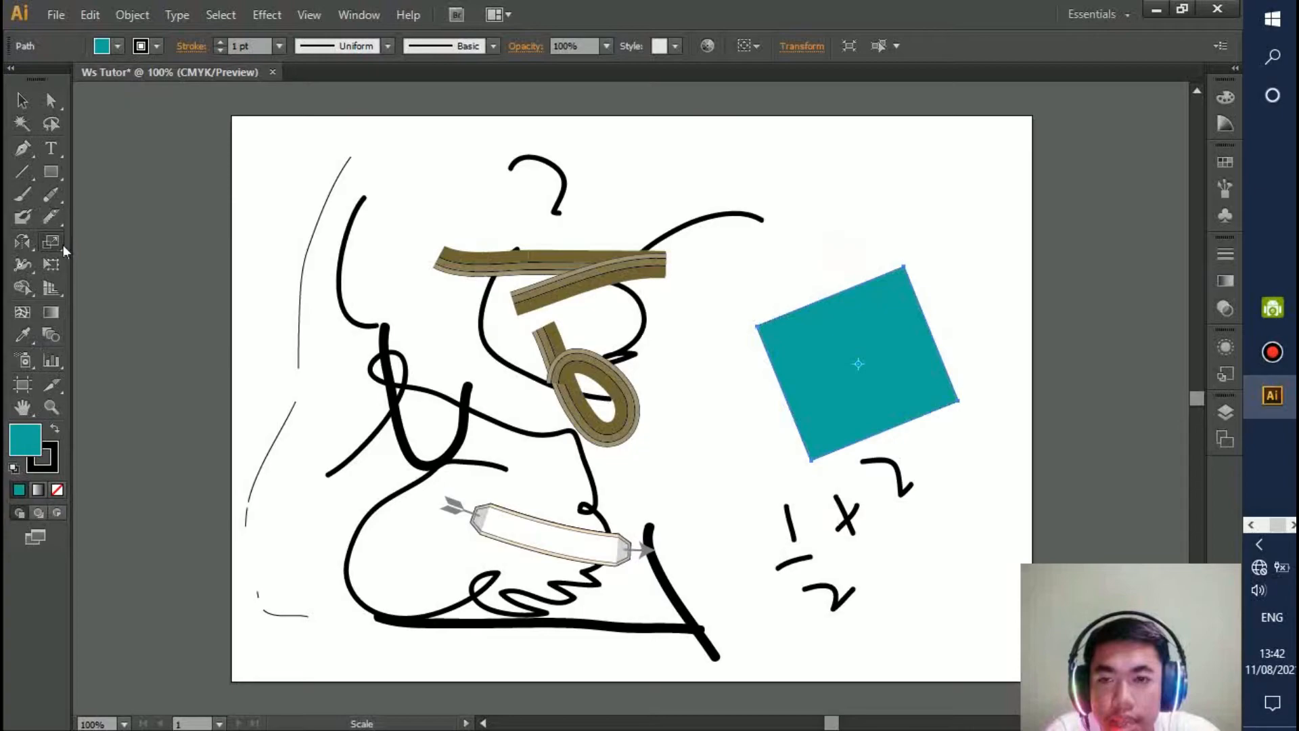
click(63, 245)
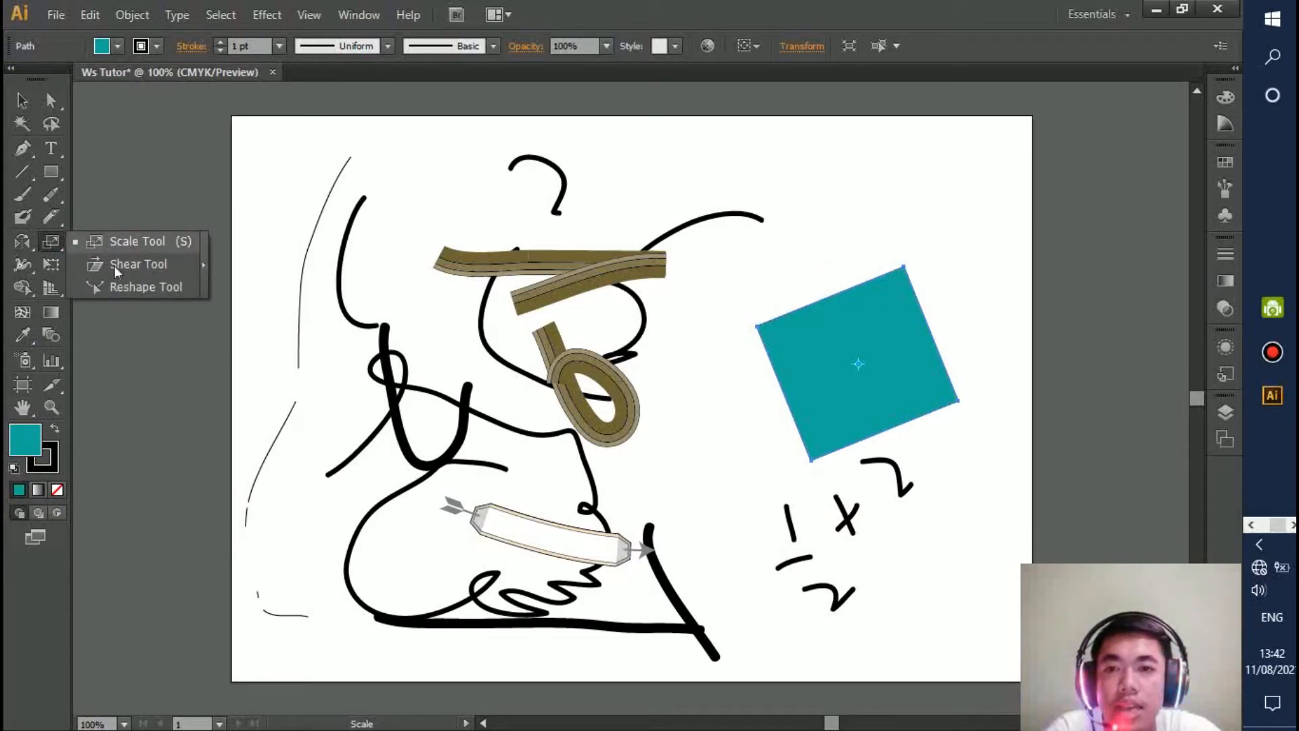
mouse_move(839, 234)
mouse_down()
mouse_move(785, 257)
mouse_move(781, 277)
mouse_move(894, 232)
mouse_move(847, 255)
mouse_up()
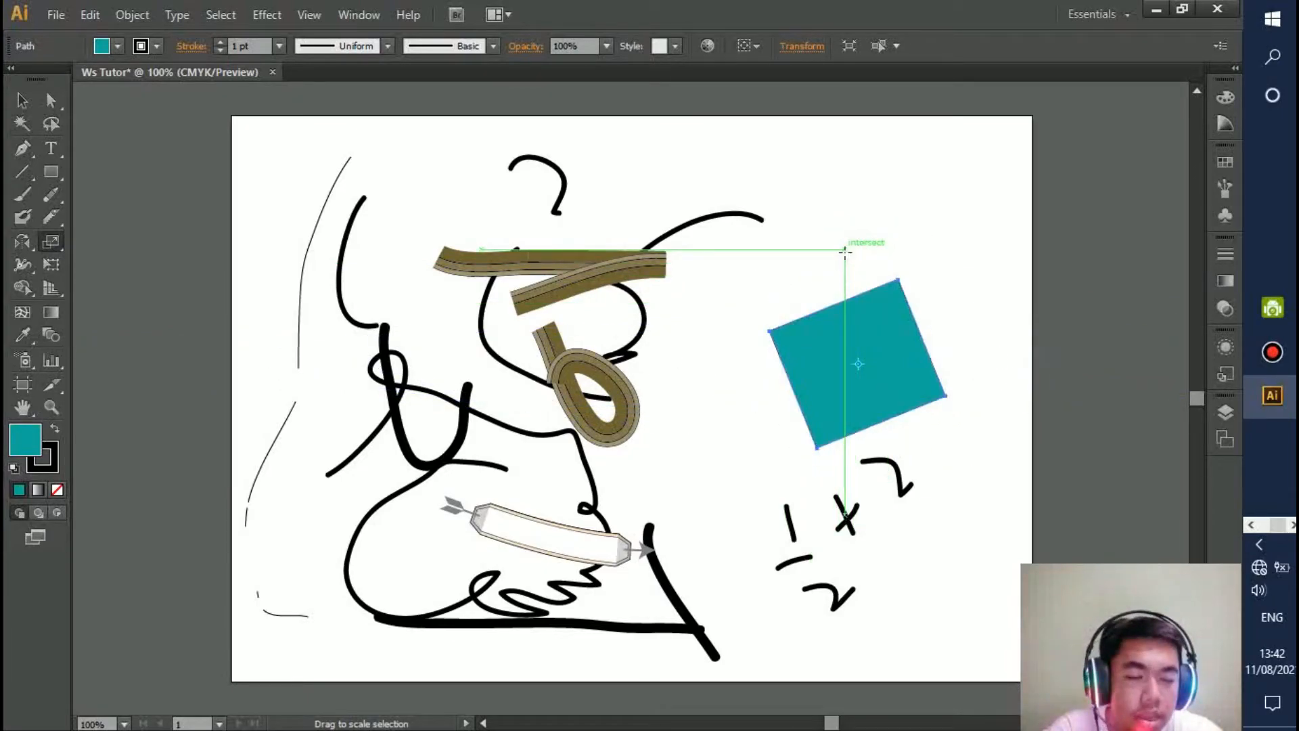
drag(43, 246, 88, 264)
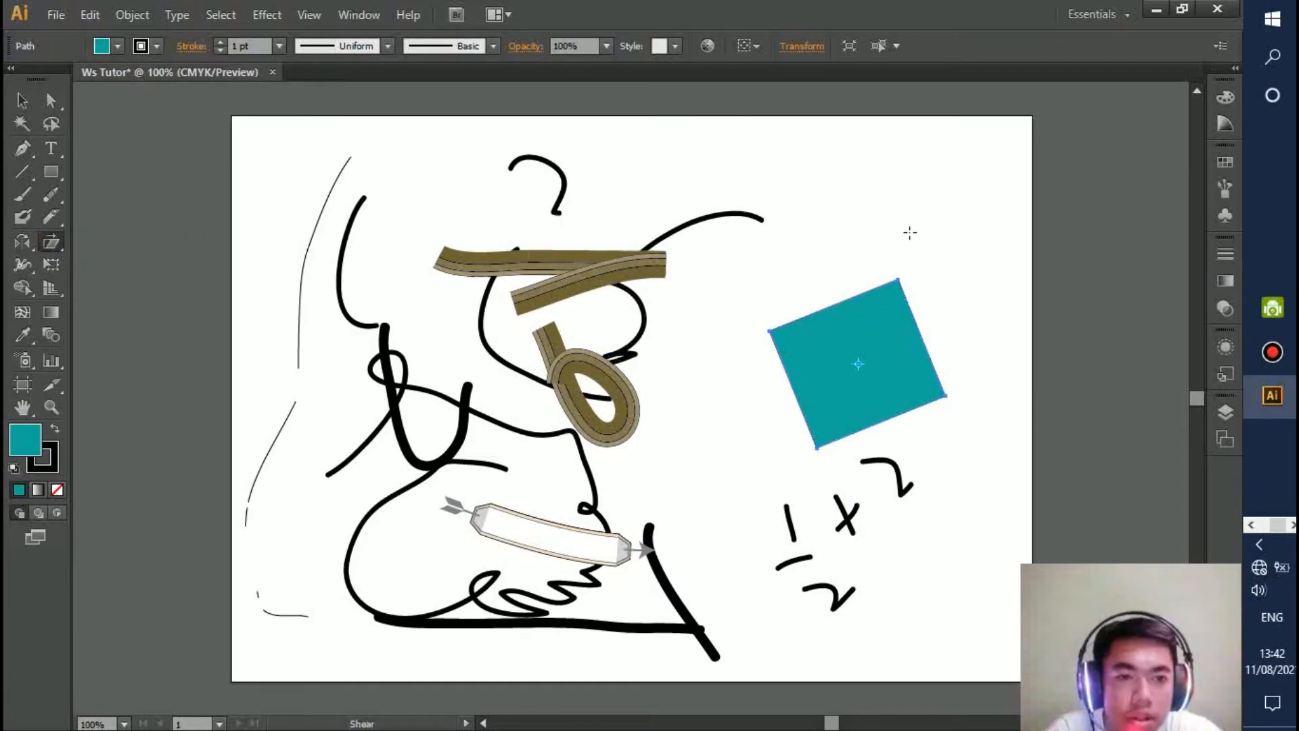
mouse_move(869, 274)
mouse_down()
mouse_move(854, 291)
mouse_move(942, 249)
mouse_move(944, 235)
mouse_move(875, 286)
mouse_move(903, 276)
mouse_move(858, 283)
mouse_up()
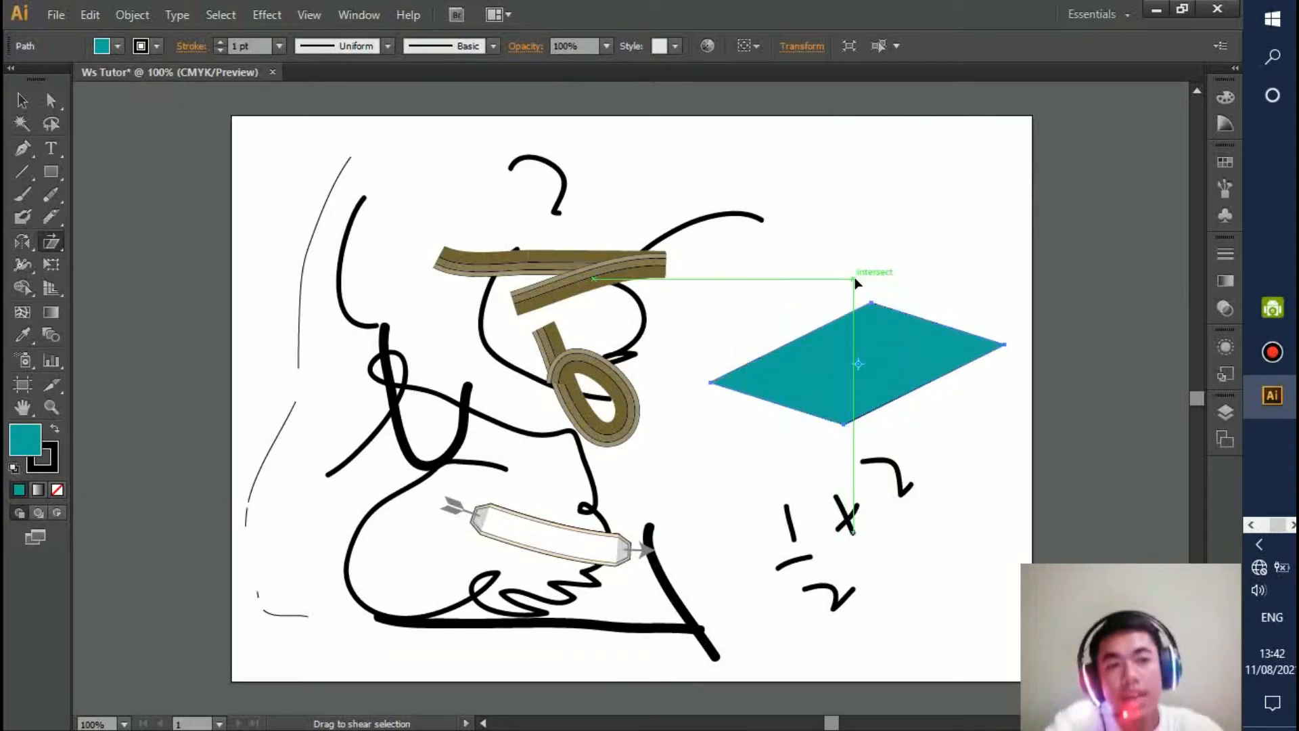
Convert the upper anchor point of the teal parallelogram to a smooth point.
click(51, 249)
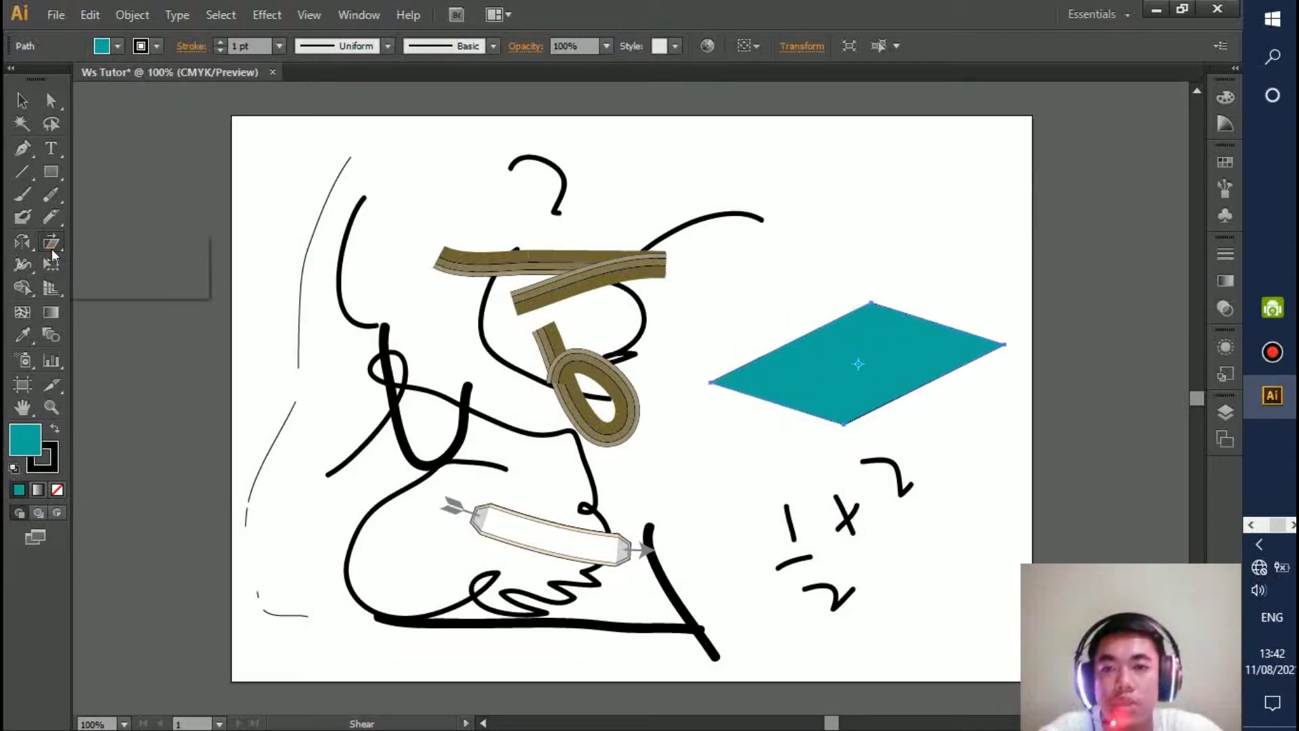
click(102, 287)
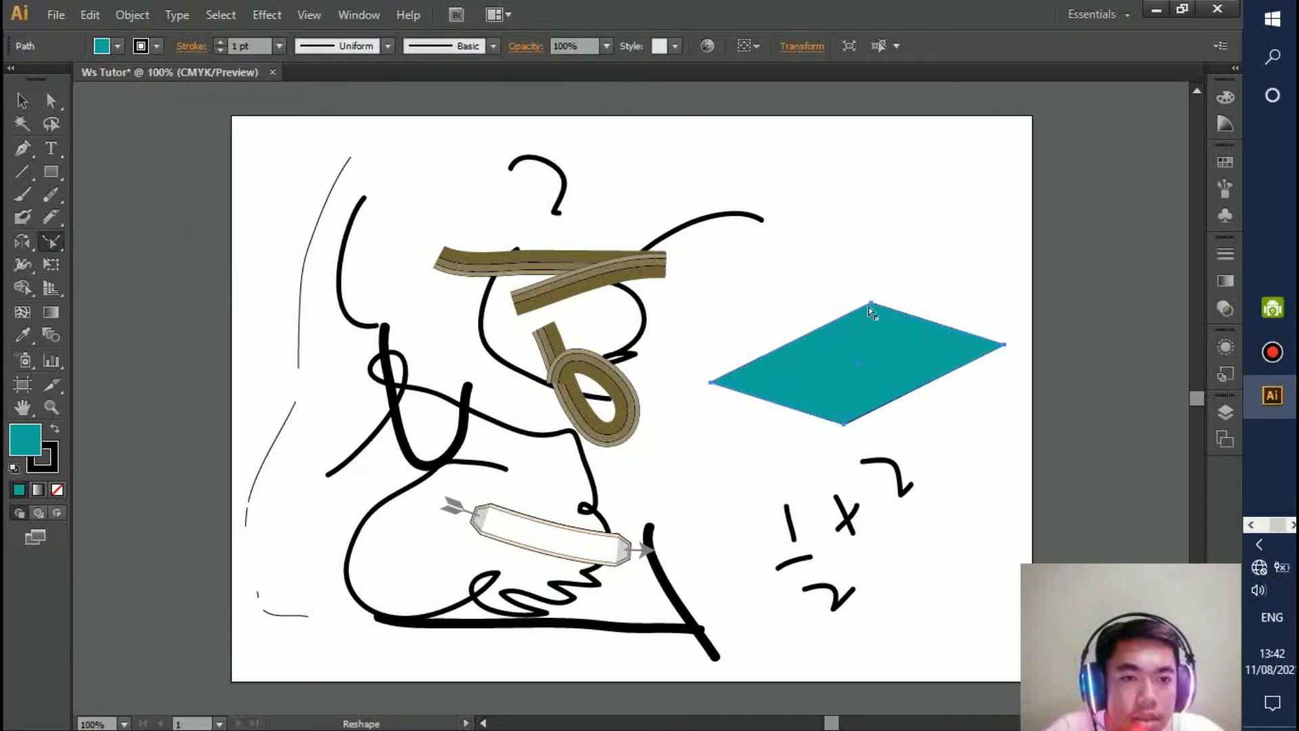
click(22, 101)
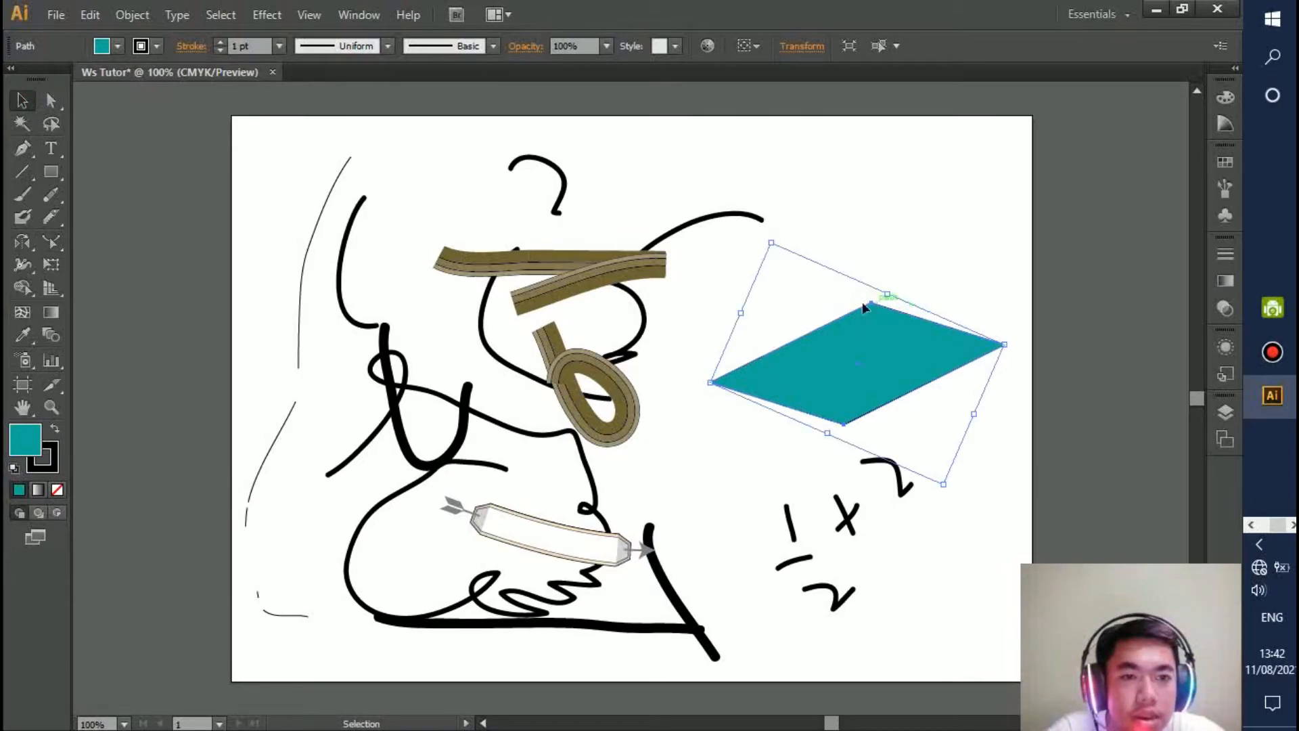
click(50, 102)
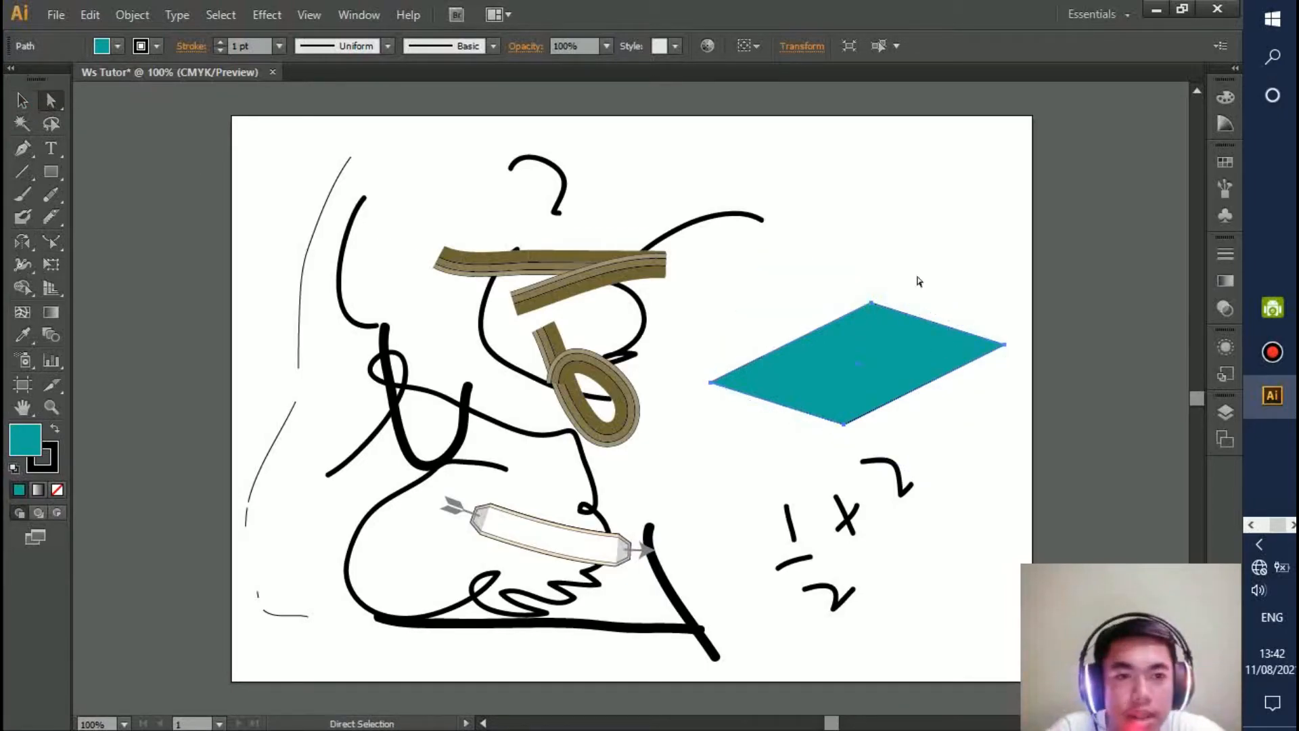
click(875, 303)
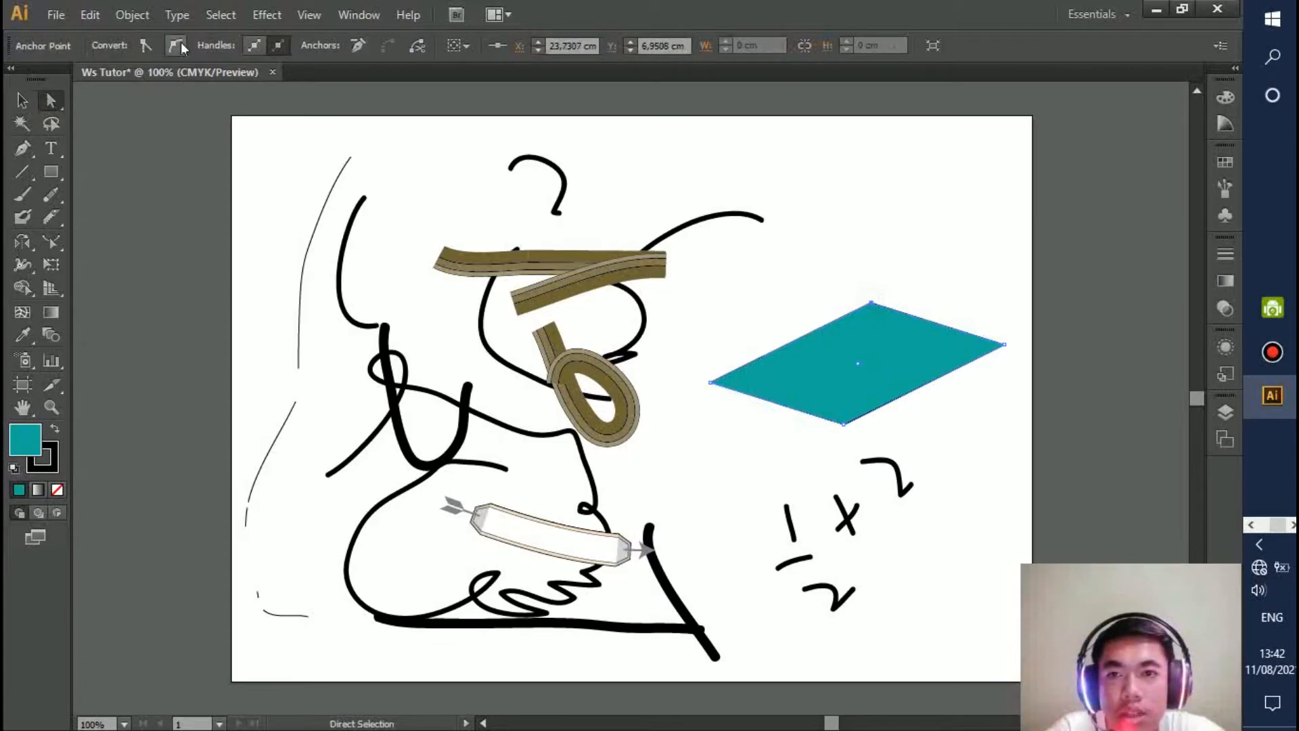
click(175, 45)
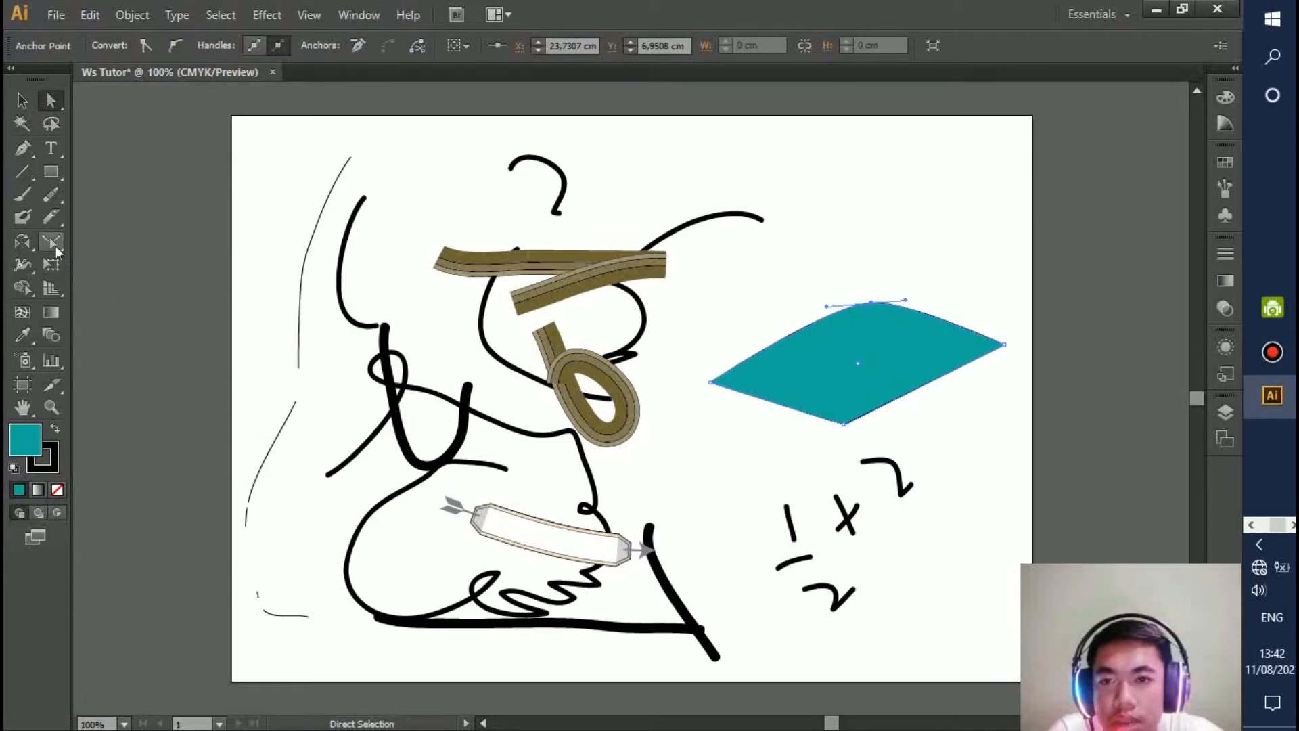
Bulge the lower-right, lower-left and upper-left edges of the teal shape outward with the Reshape tool.
click(51, 241)
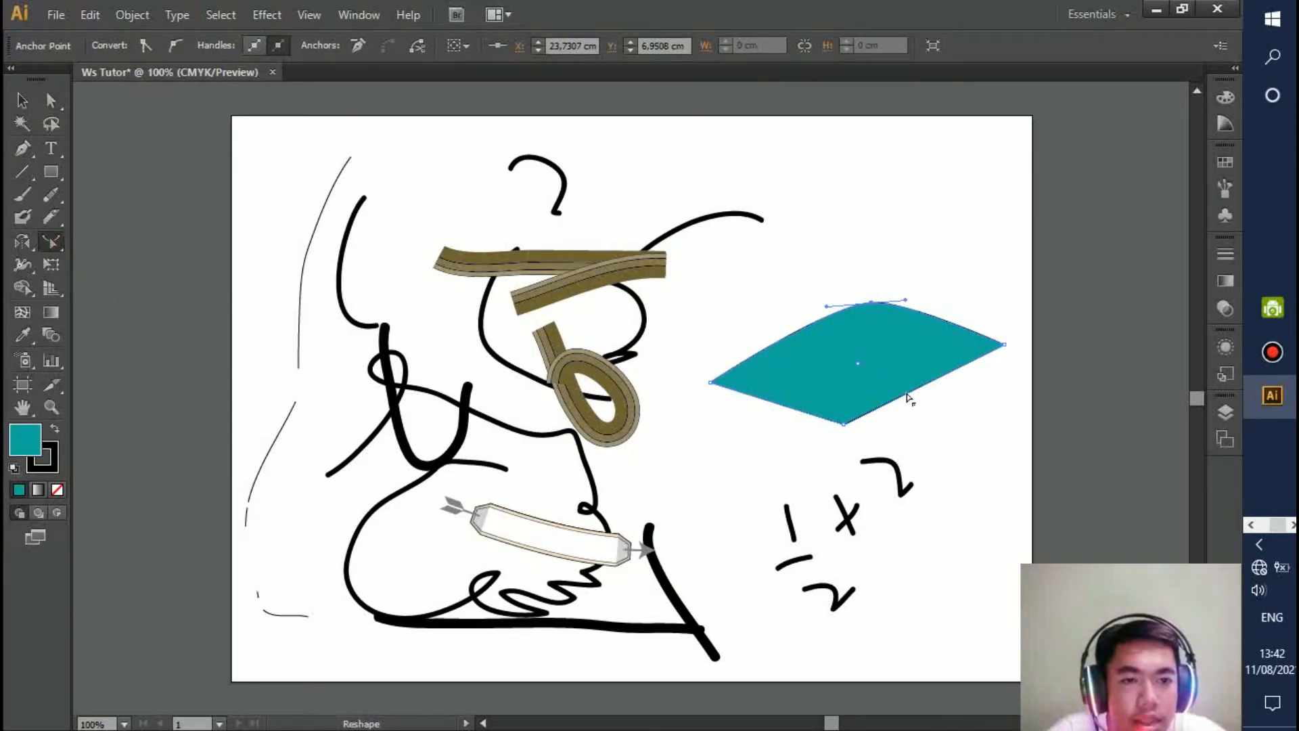
drag(907, 395, 926, 413)
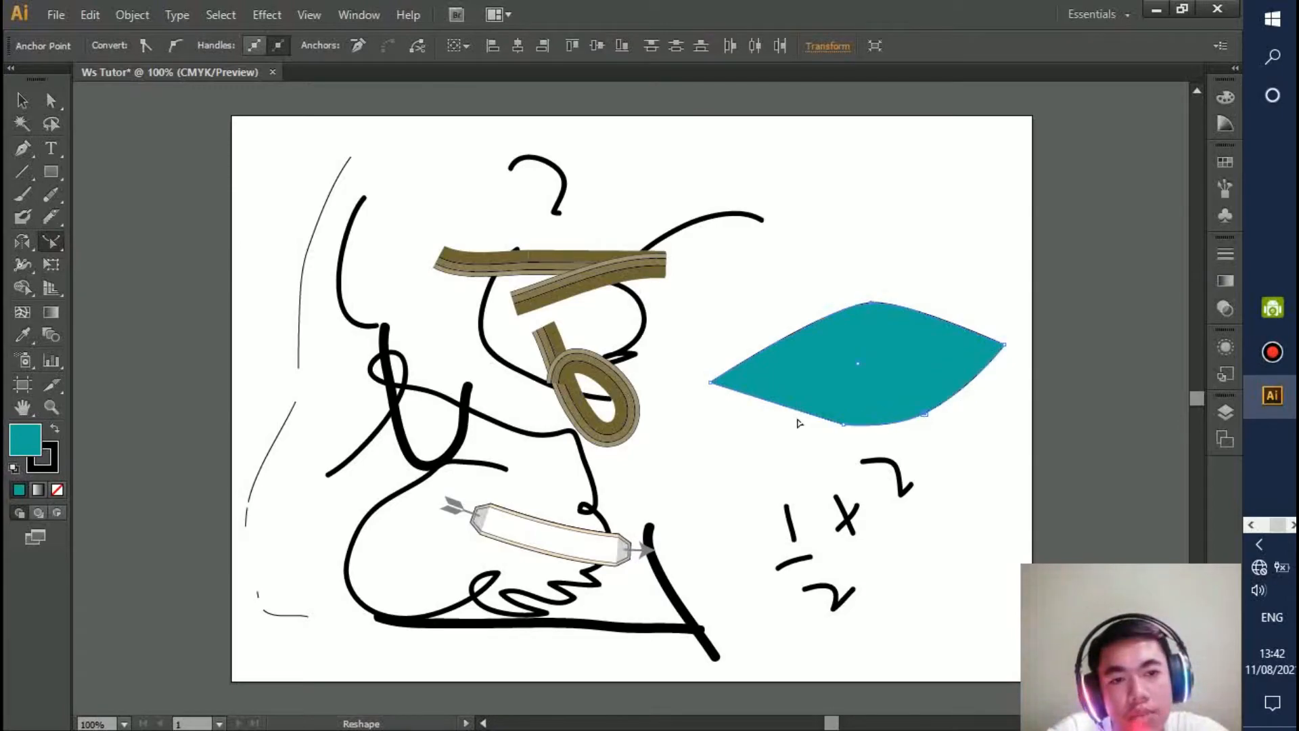
drag(796, 411, 771, 431)
drag(778, 347, 769, 306)
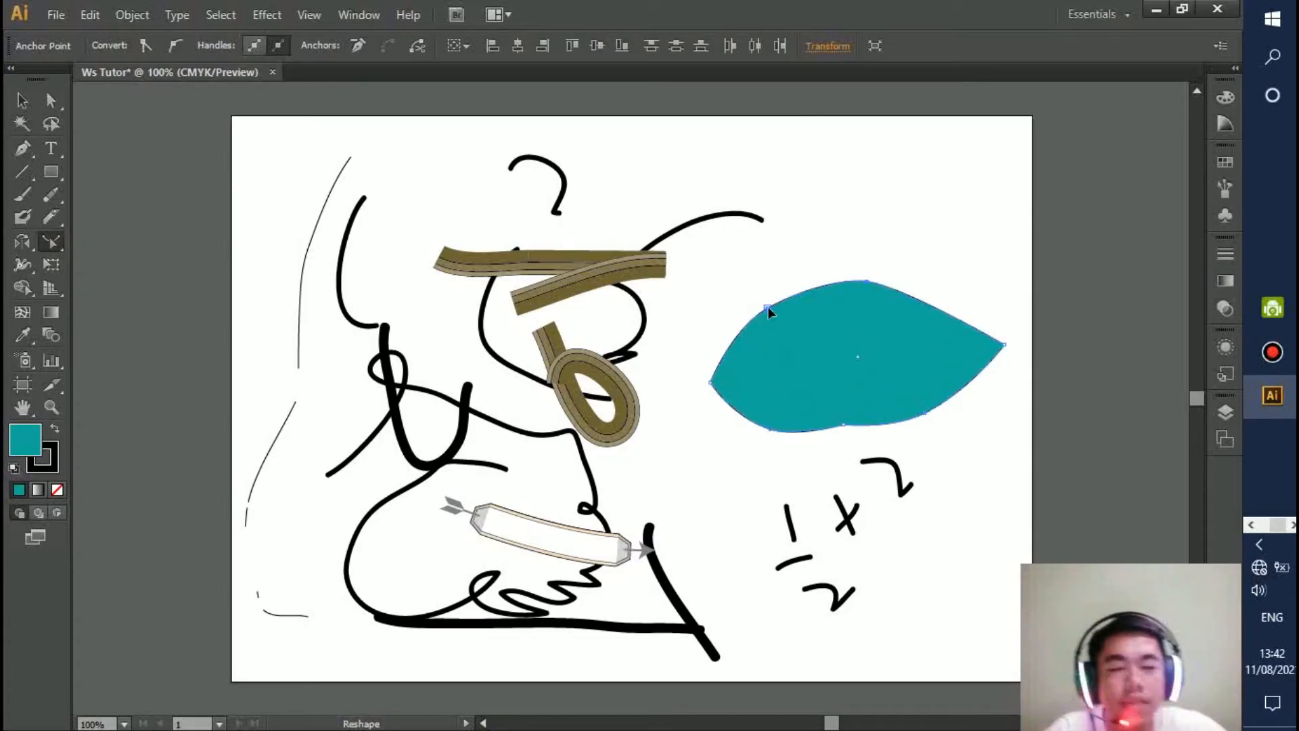
Activate the Width tool.
click(22, 270)
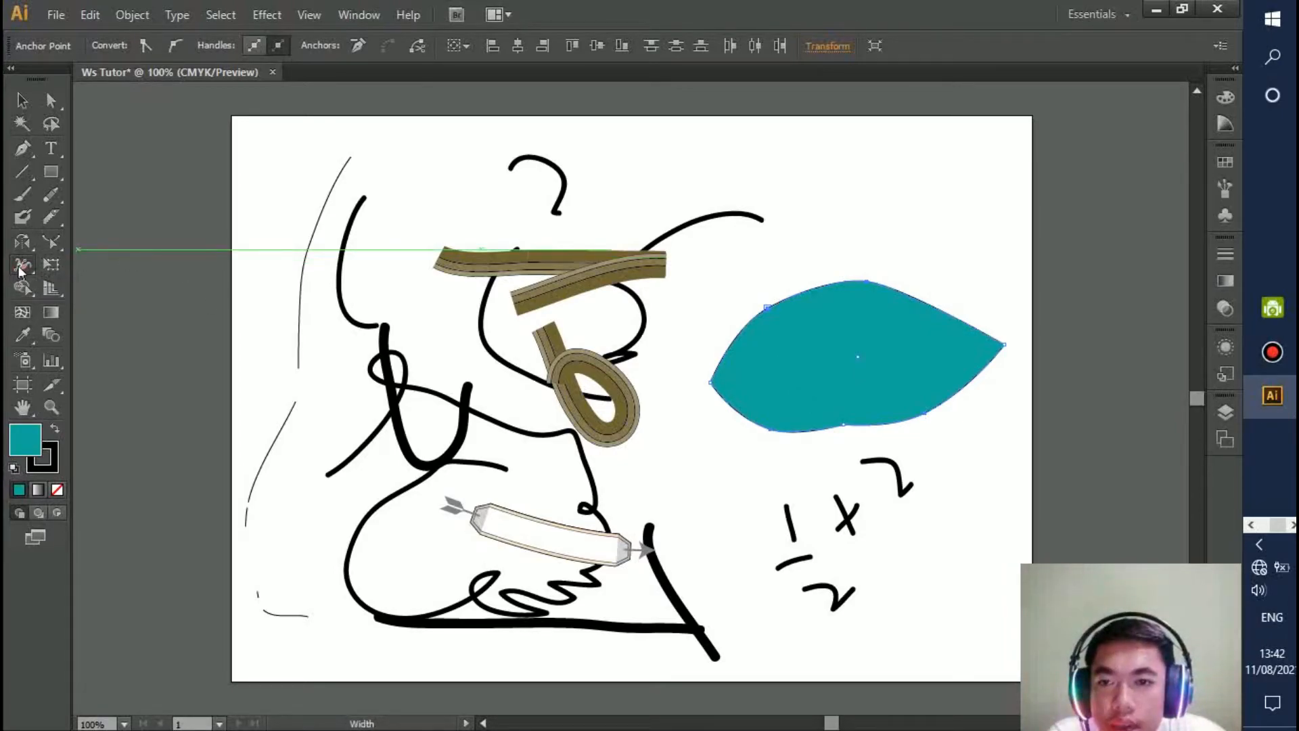
click(20, 270)
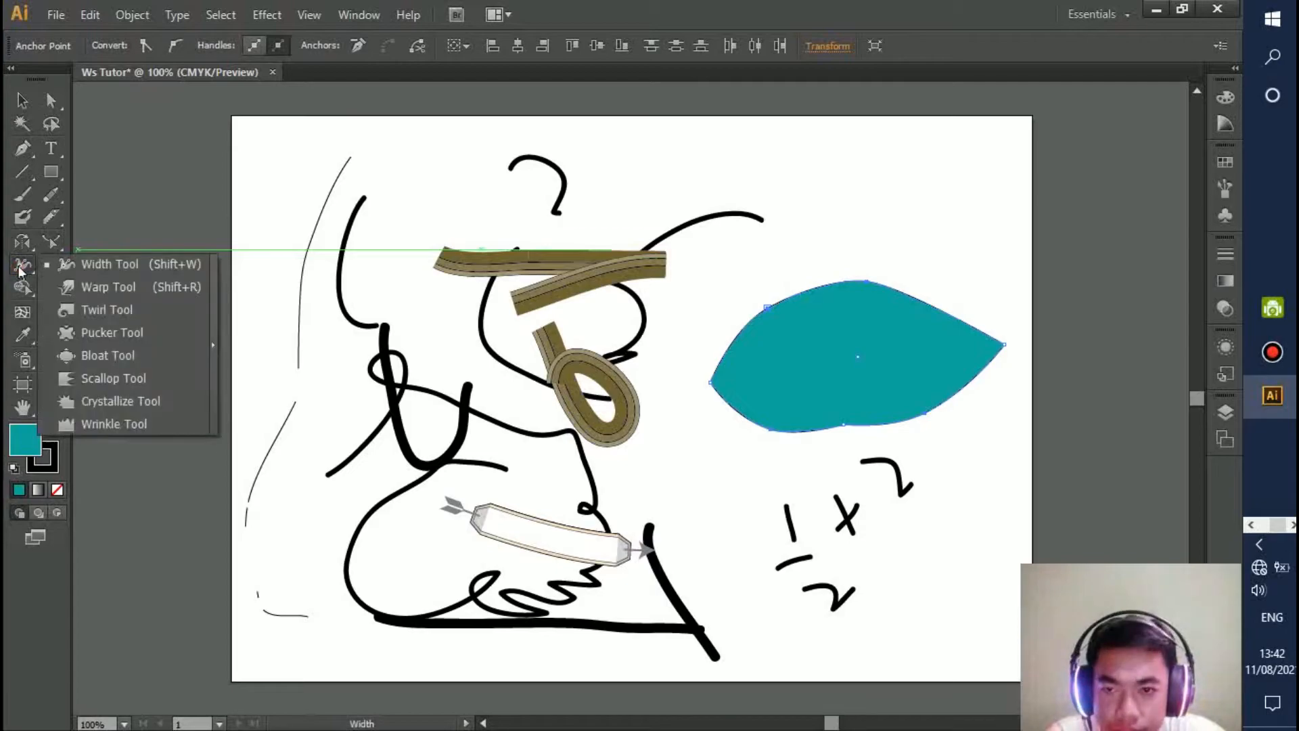
click(84, 271)
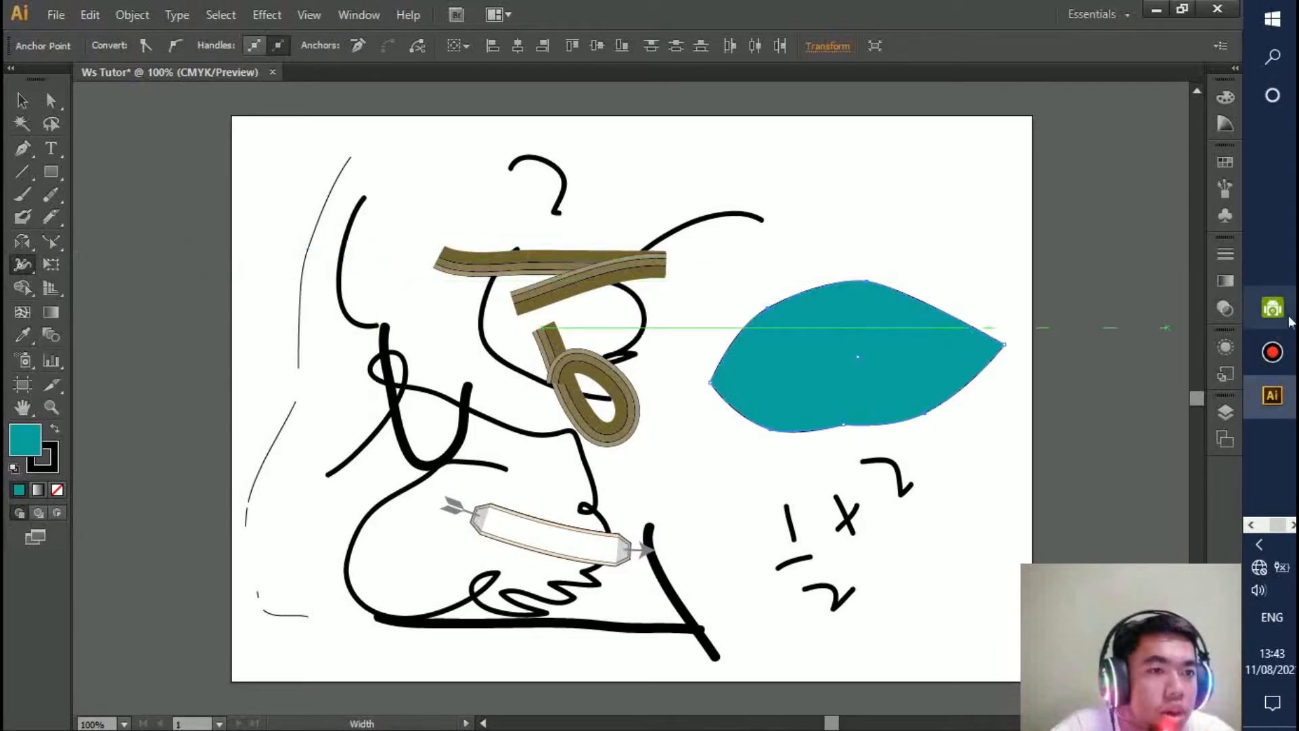
Examine the stroke, transparency, gradient, appearance, graphic style and symbol options, and select the ink splat symbol.
click(1225, 194)
click(1225, 252)
mouse_move(1229, 285)
mouse_down()
mouse_move(1232, 298)
mouse_move(1222, 284)
mouse_up()
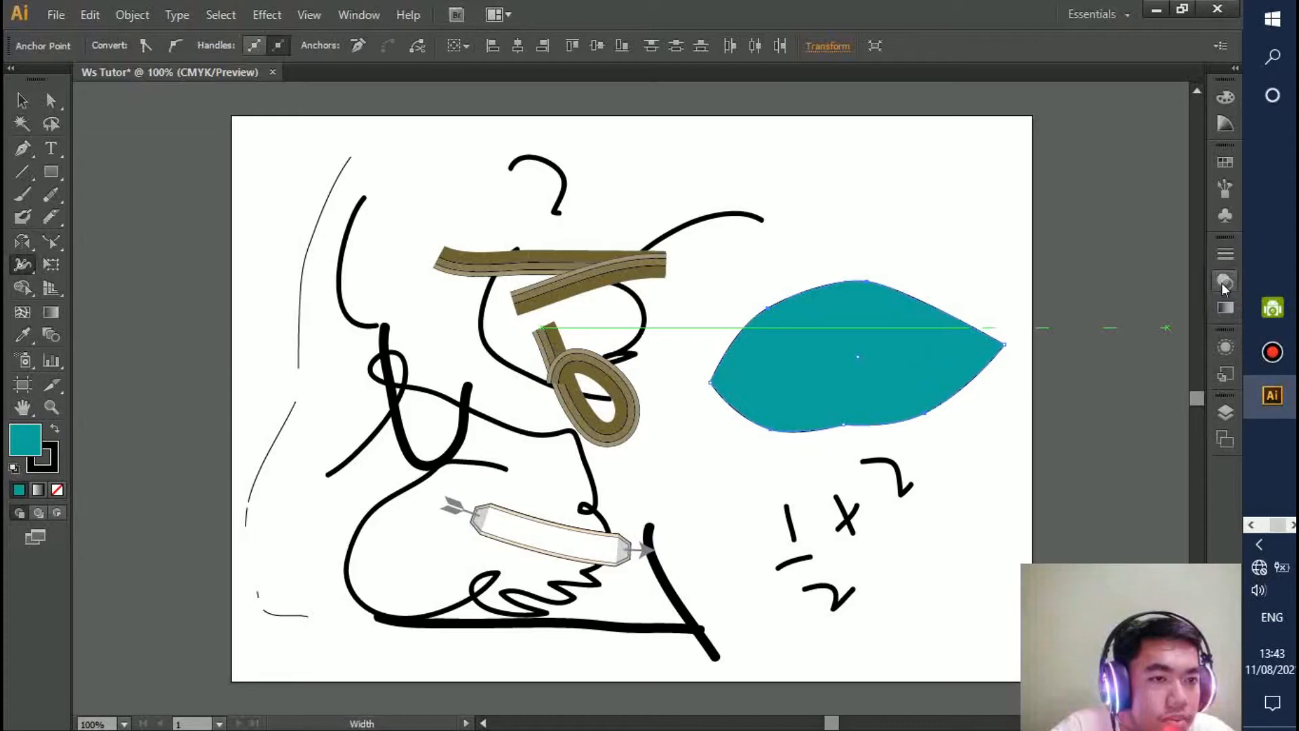
click(1225, 376)
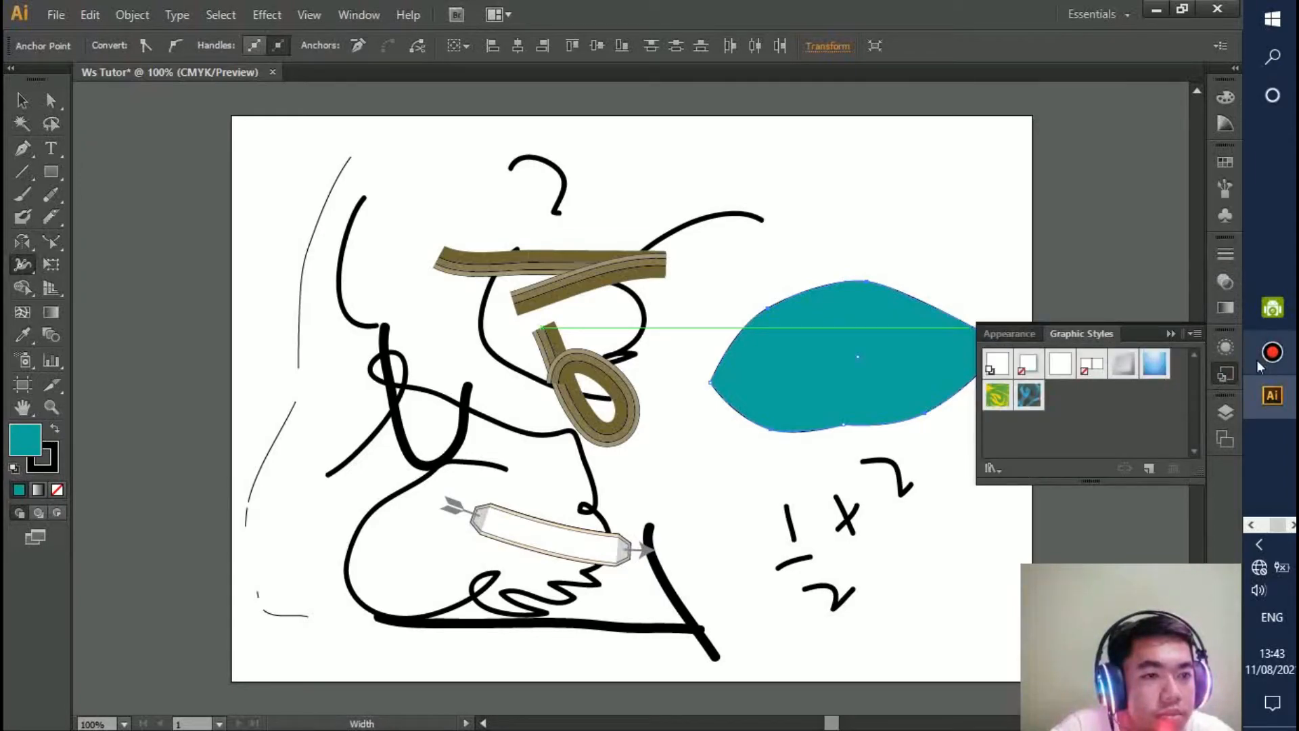
click(1226, 350)
click(1220, 309)
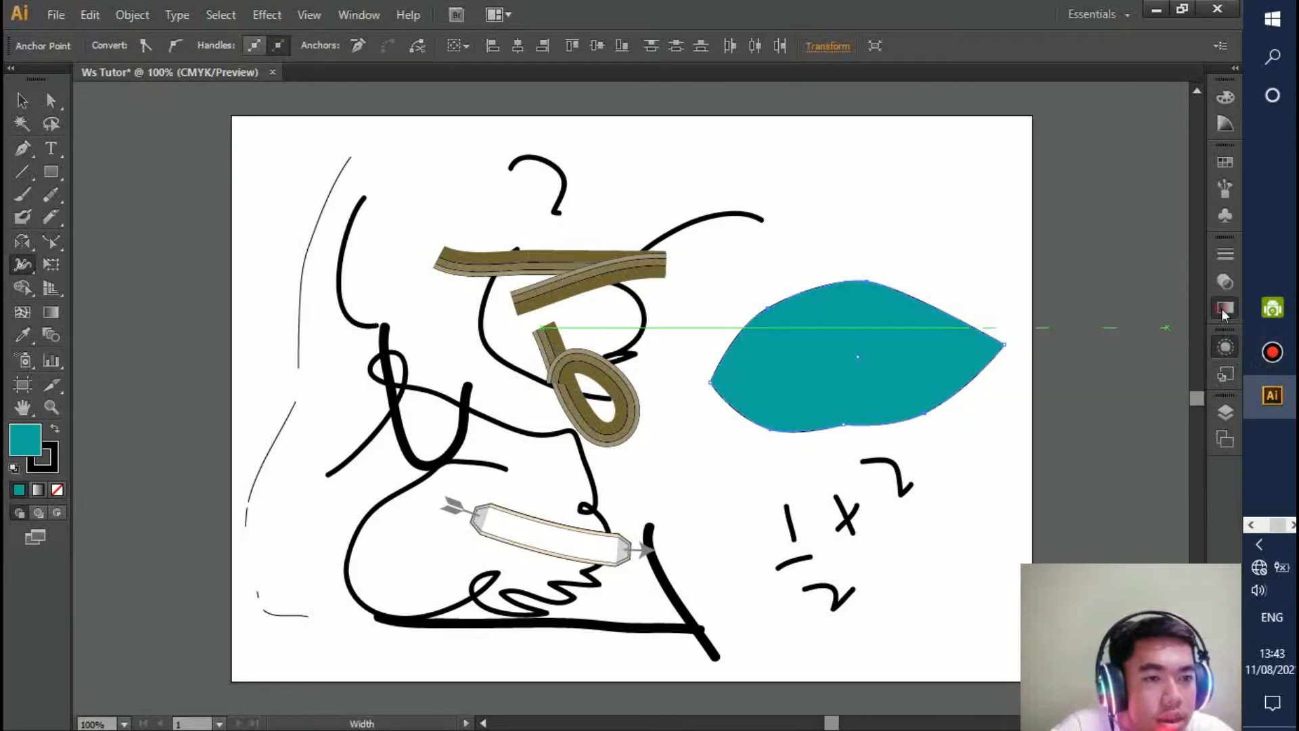
click(1224, 281)
click(1222, 256)
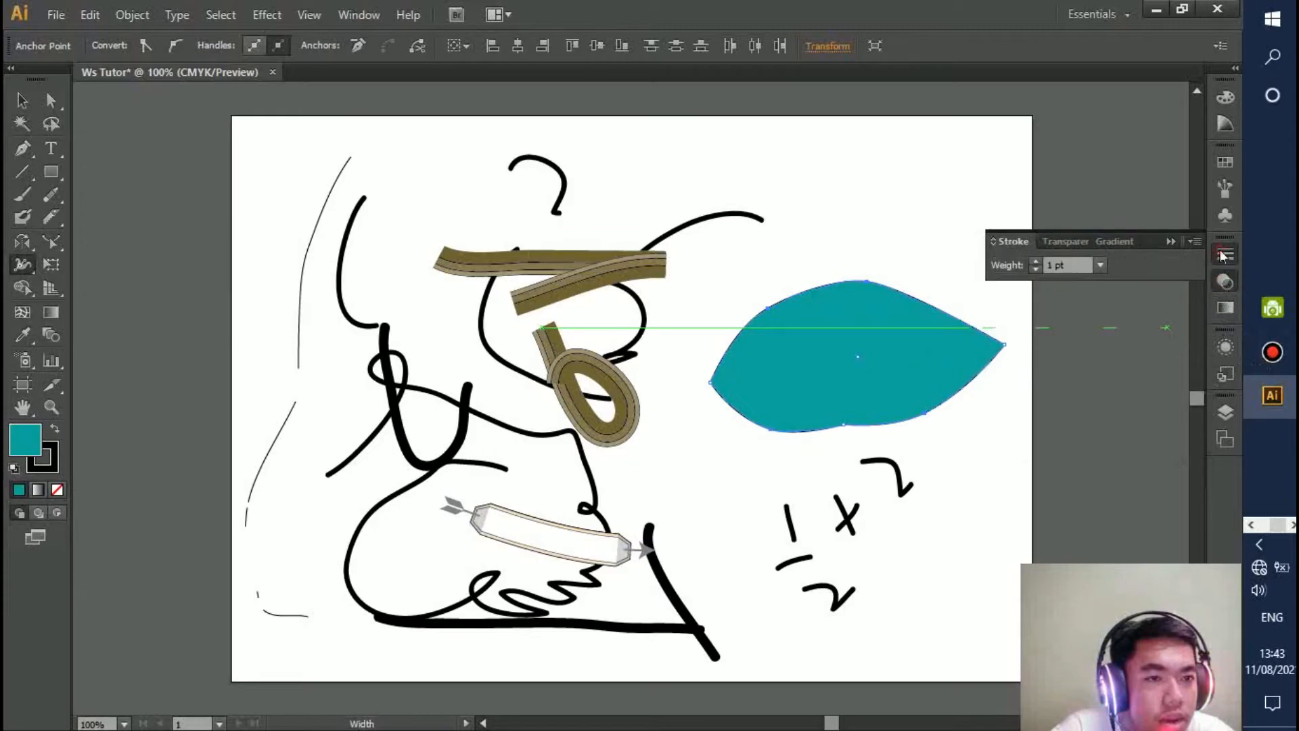
click(1216, 212)
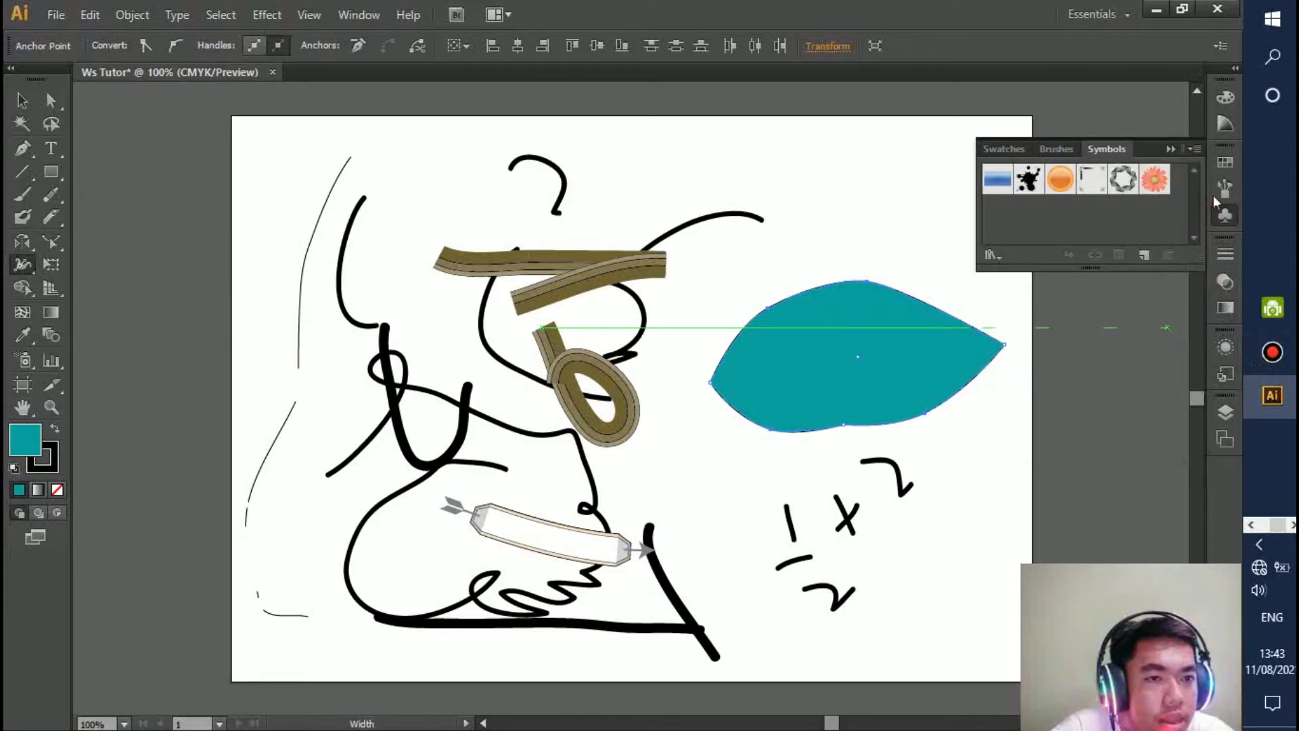
click(1032, 186)
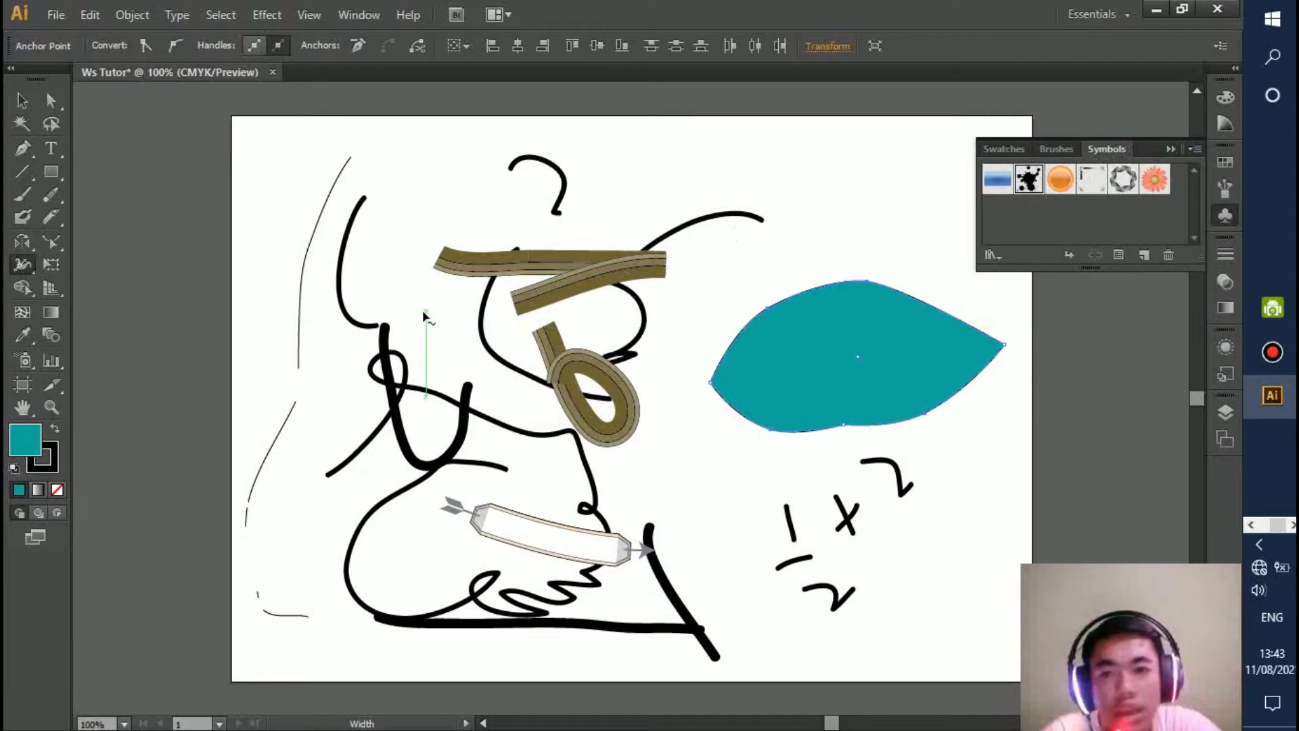
click(23, 267)
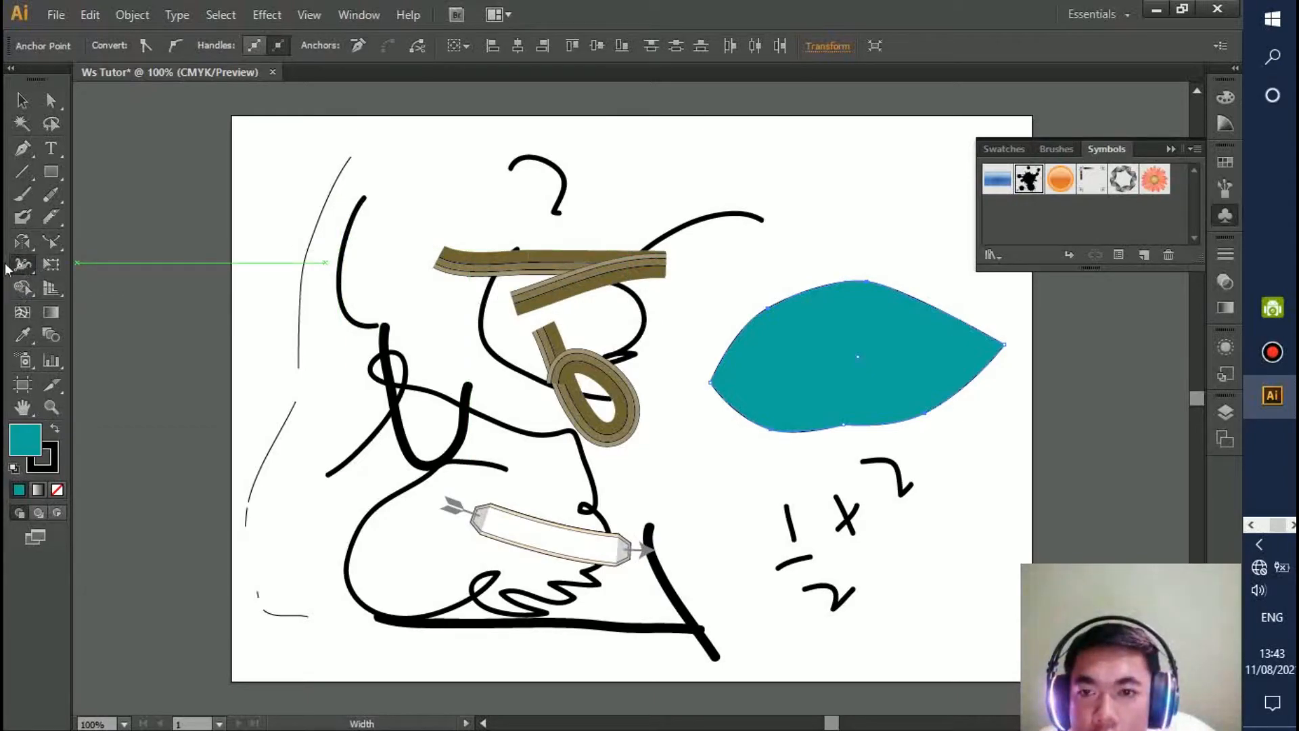
click(20, 269)
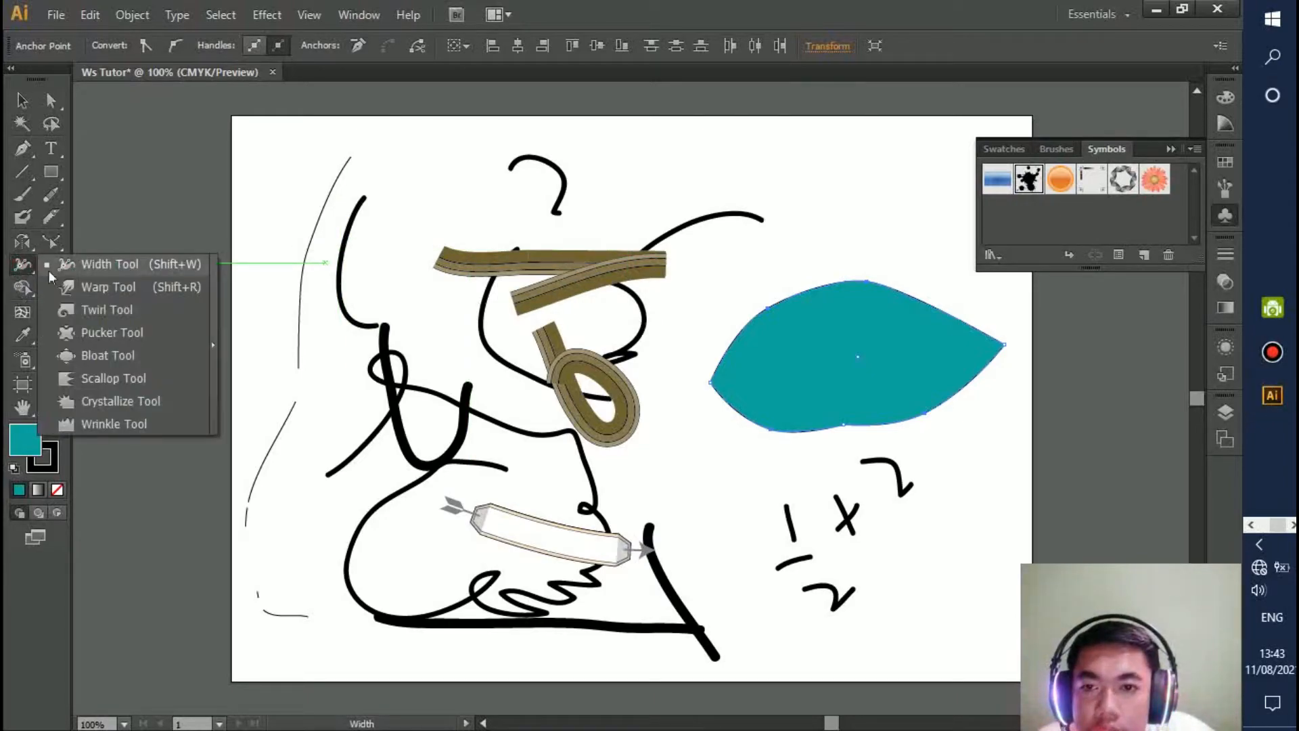
click(89, 269)
click(24, 270)
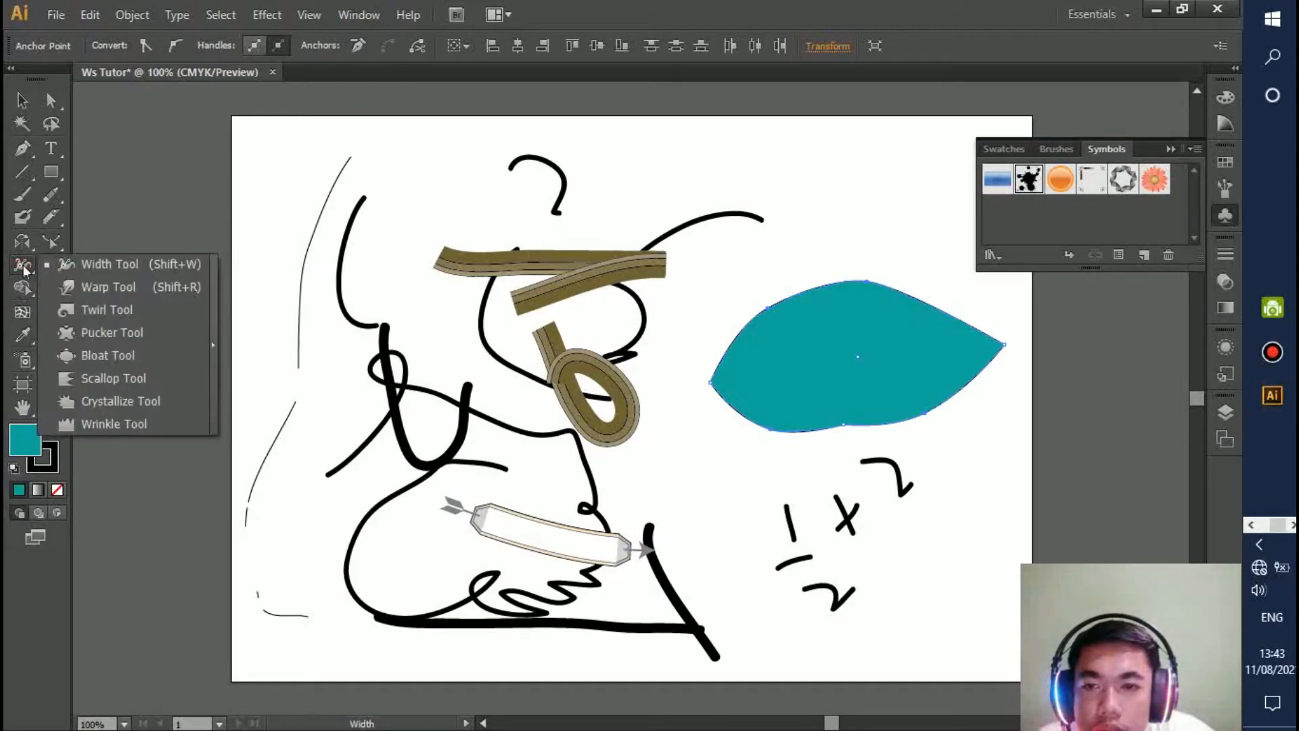
click(50, 264)
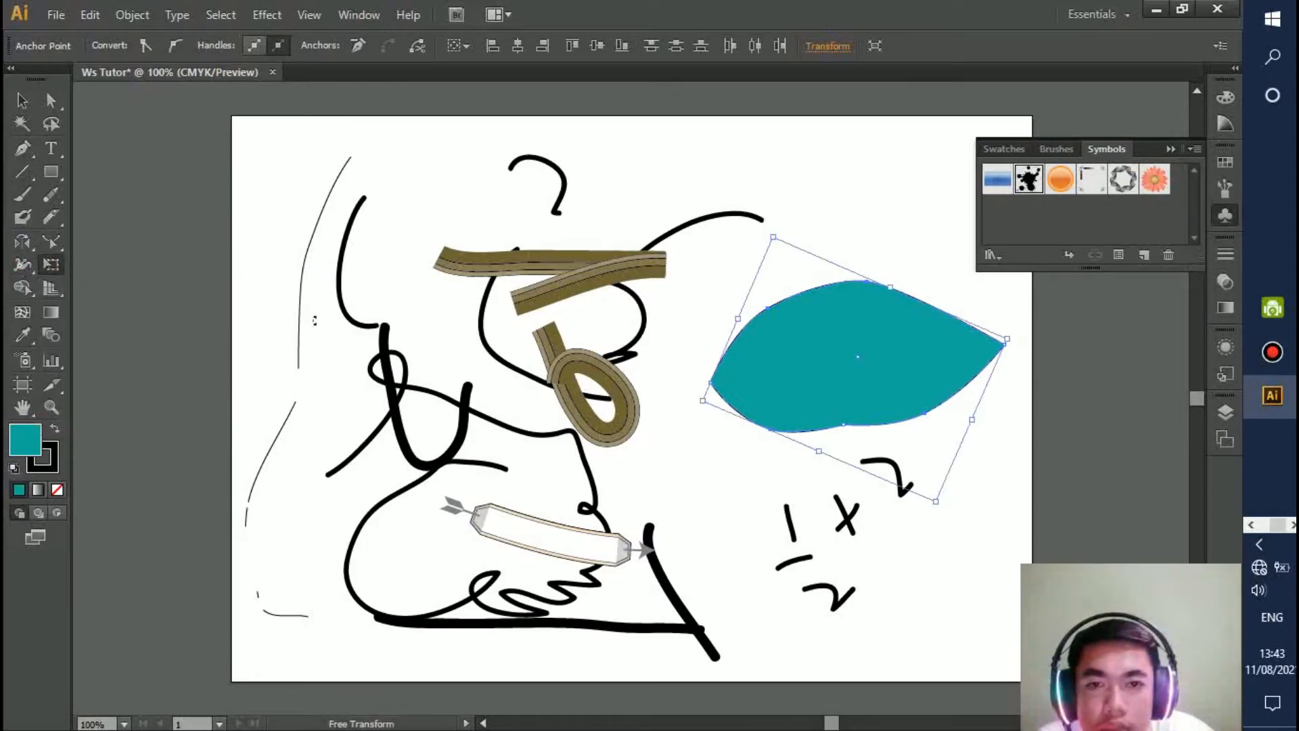
click(23, 264)
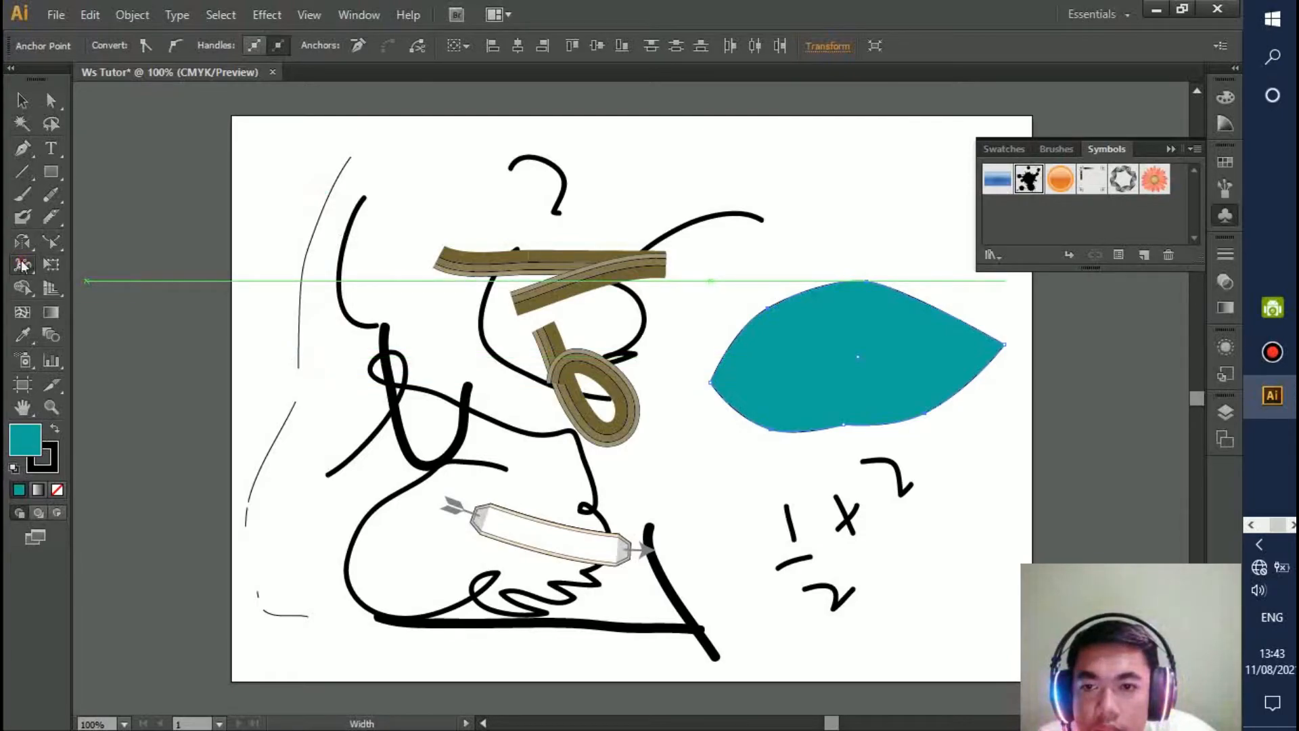
Distort the upper and lower-right edges of the teal shape with the Warp tool.
drag(24, 268, 67, 281)
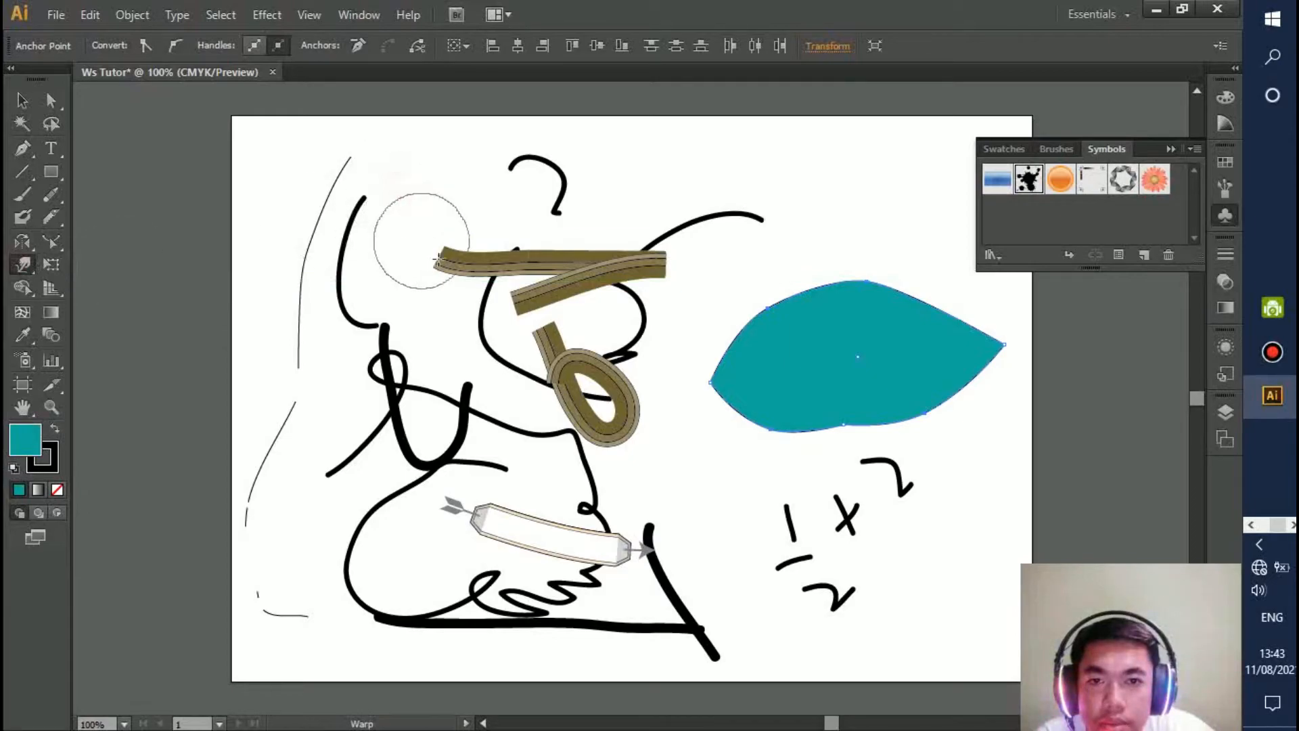
mouse_move(913, 447)
mouse_down()
mouse_move(861, 371)
mouse_move(843, 260)
mouse_up()
click(1061, 187)
mouse_move(923, 298)
mouse_down()
mouse_move(872, 320)
mouse_move(846, 389)
mouse_up()
mouse_move(878, 298)
mouse_down()
mouse_move(779, 373)
mouse_move(759, 297)
mouse_up()
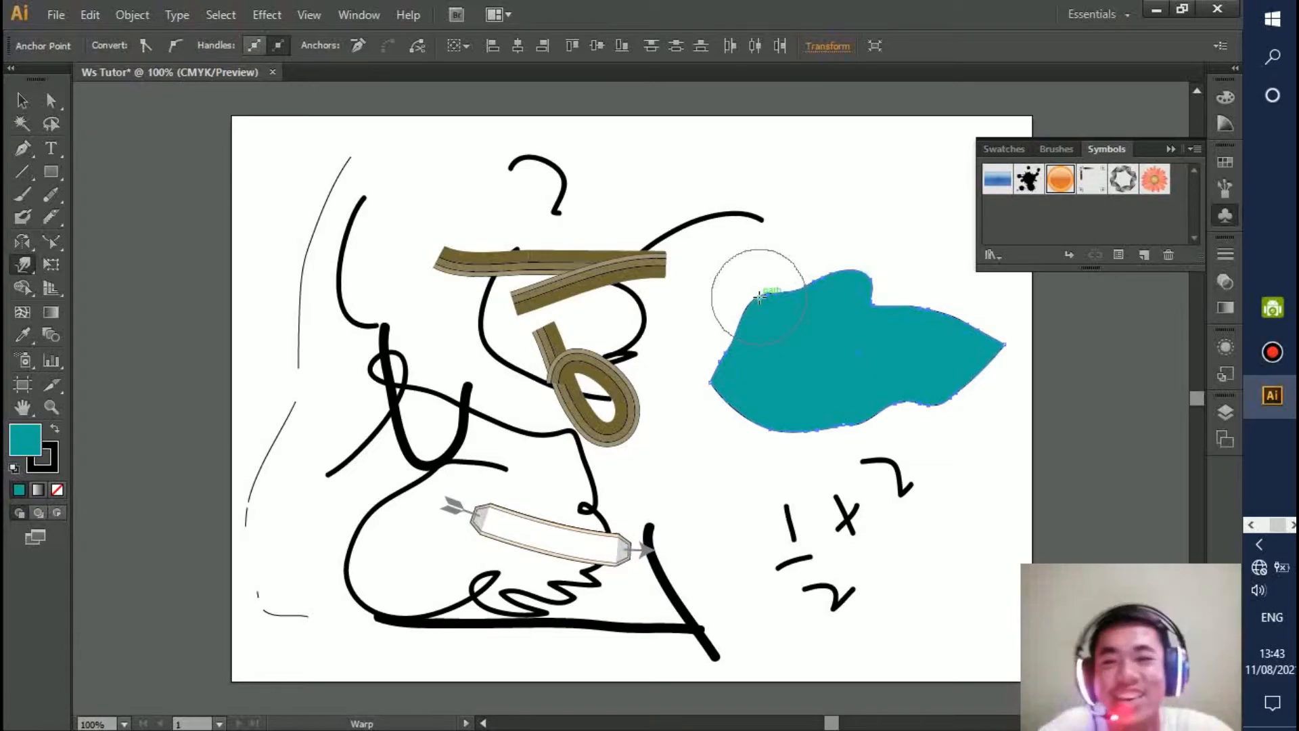
Thicken the thin curved line at the artboard's upper left and the two upper brown strokes with the Width tool.
drag(30, 266, 77, 270)
drag(314, 219, 301, 206)
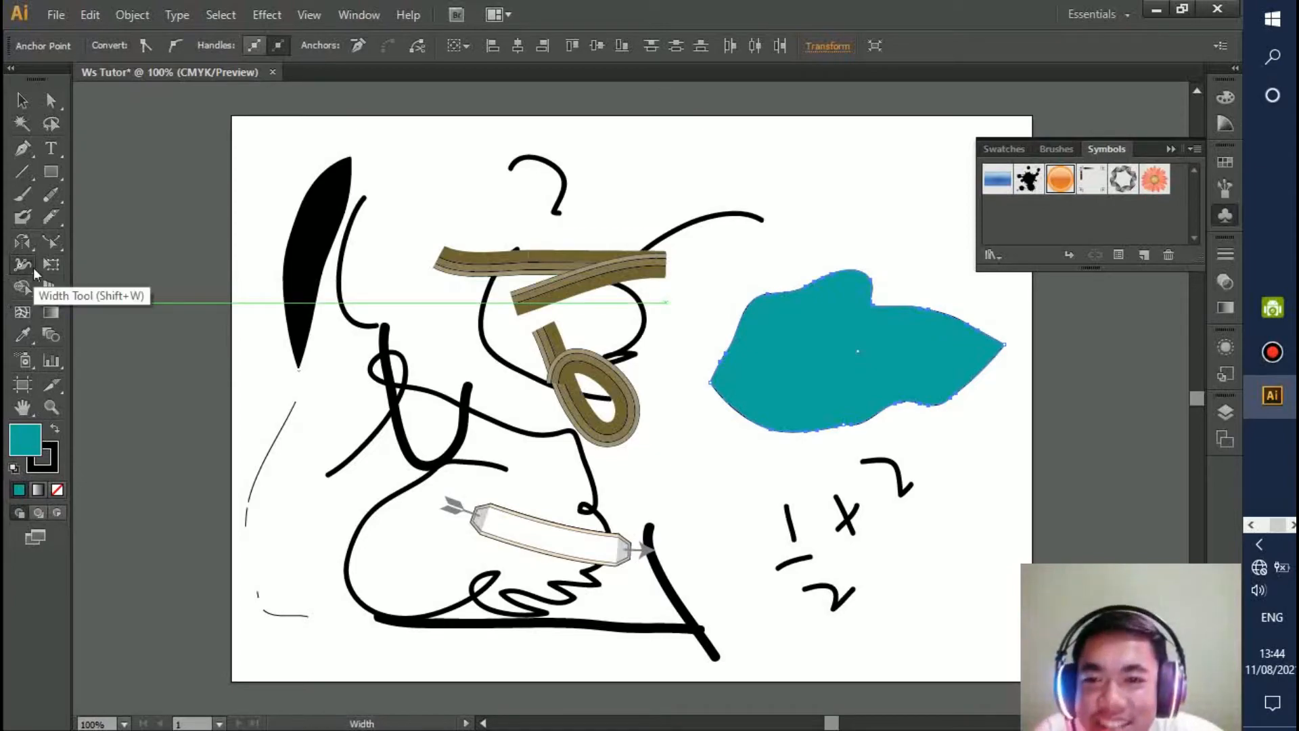
mouse_move(346, 161)
mouse_down()
mouse_move(401, 149)
mouse_move(366, 169)
mouse_move(352, 157)
mouse_move(344, 271)
mouse_up()
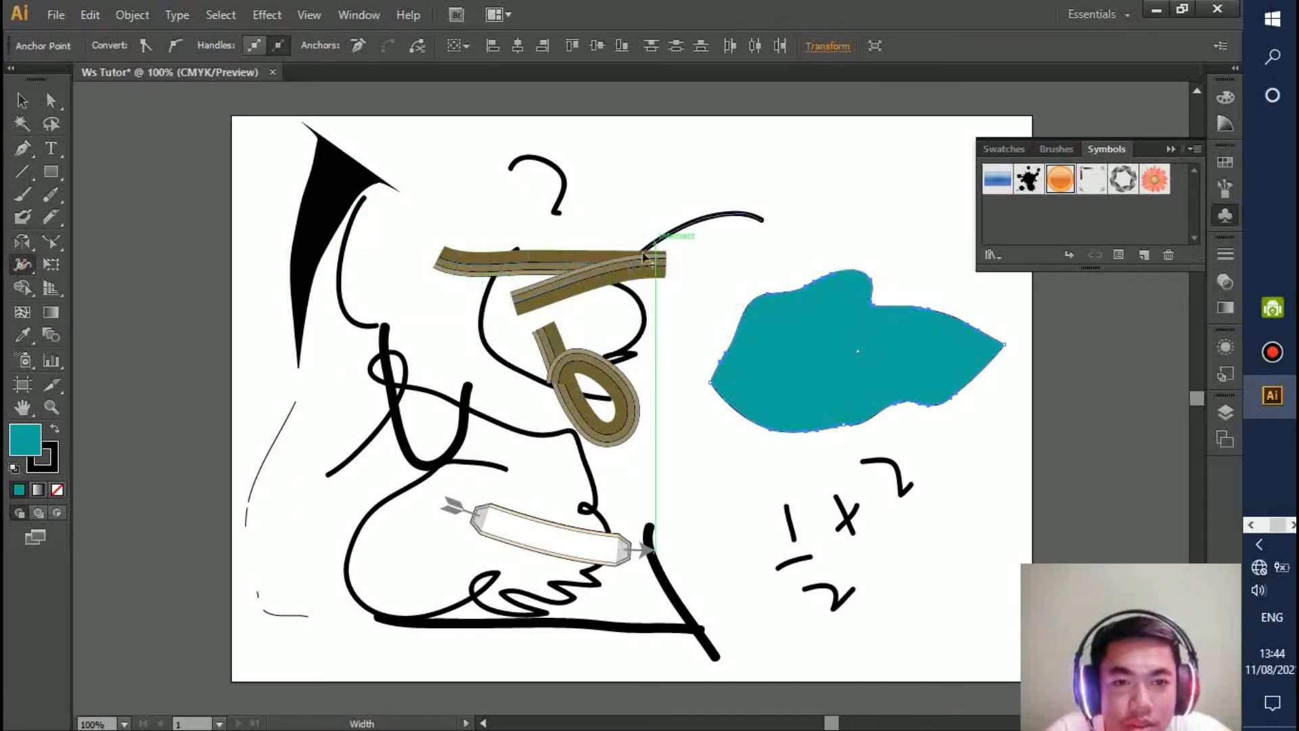
drag(599, 327, 602, 326)
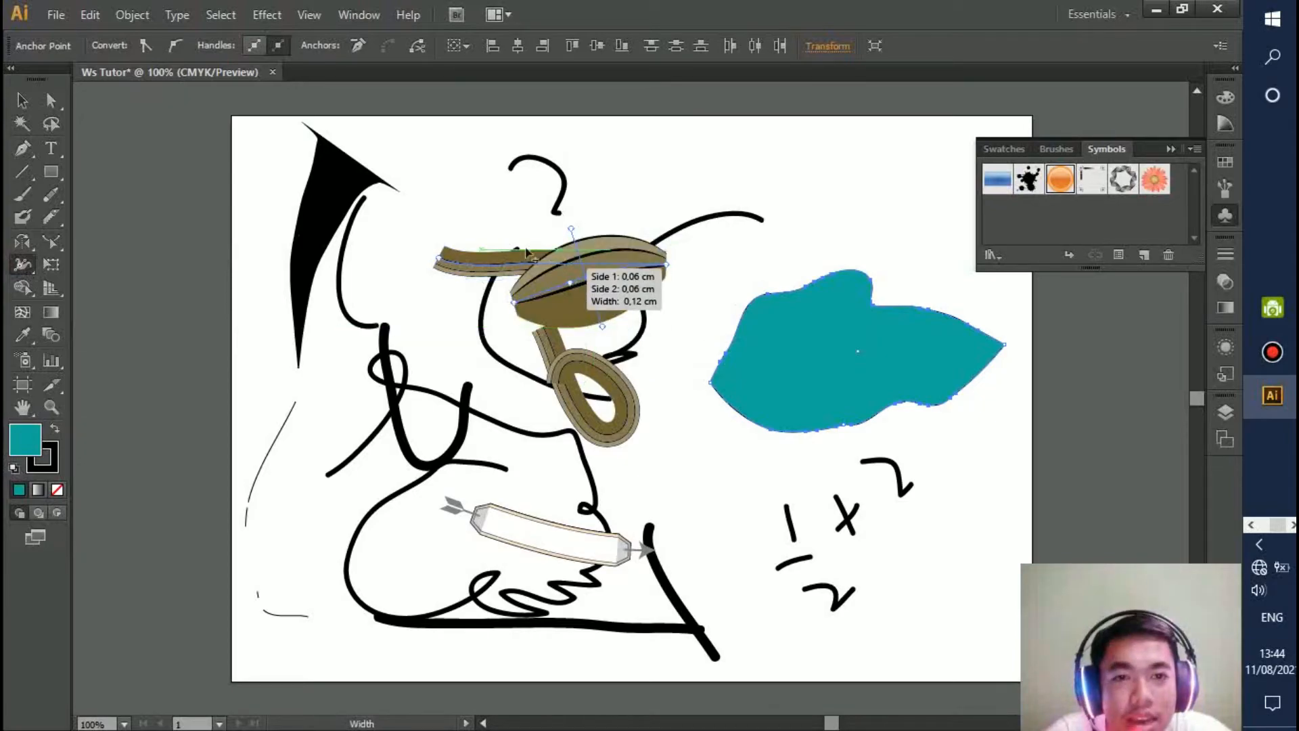
drag(490, 283, 497, 318)
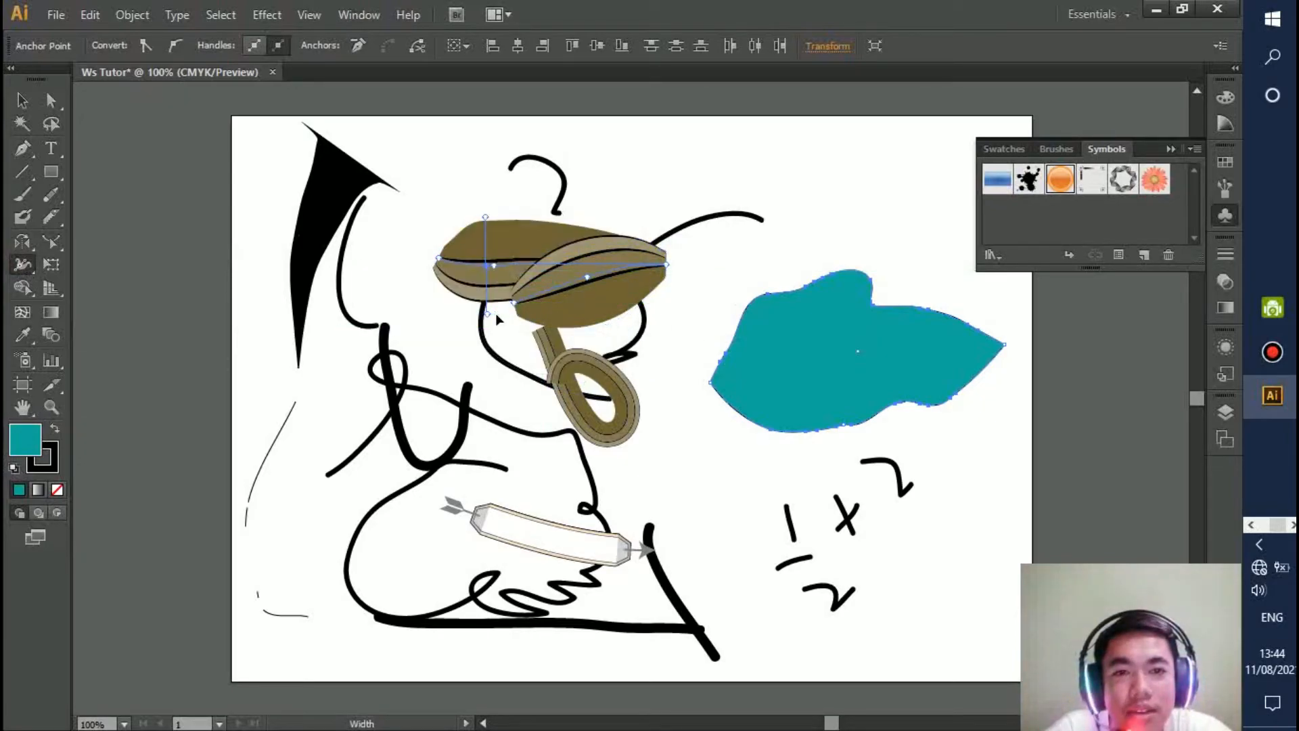
Widen the teal shape's black outline from its upper and lower edges with the Width tool.
click(24, 270)
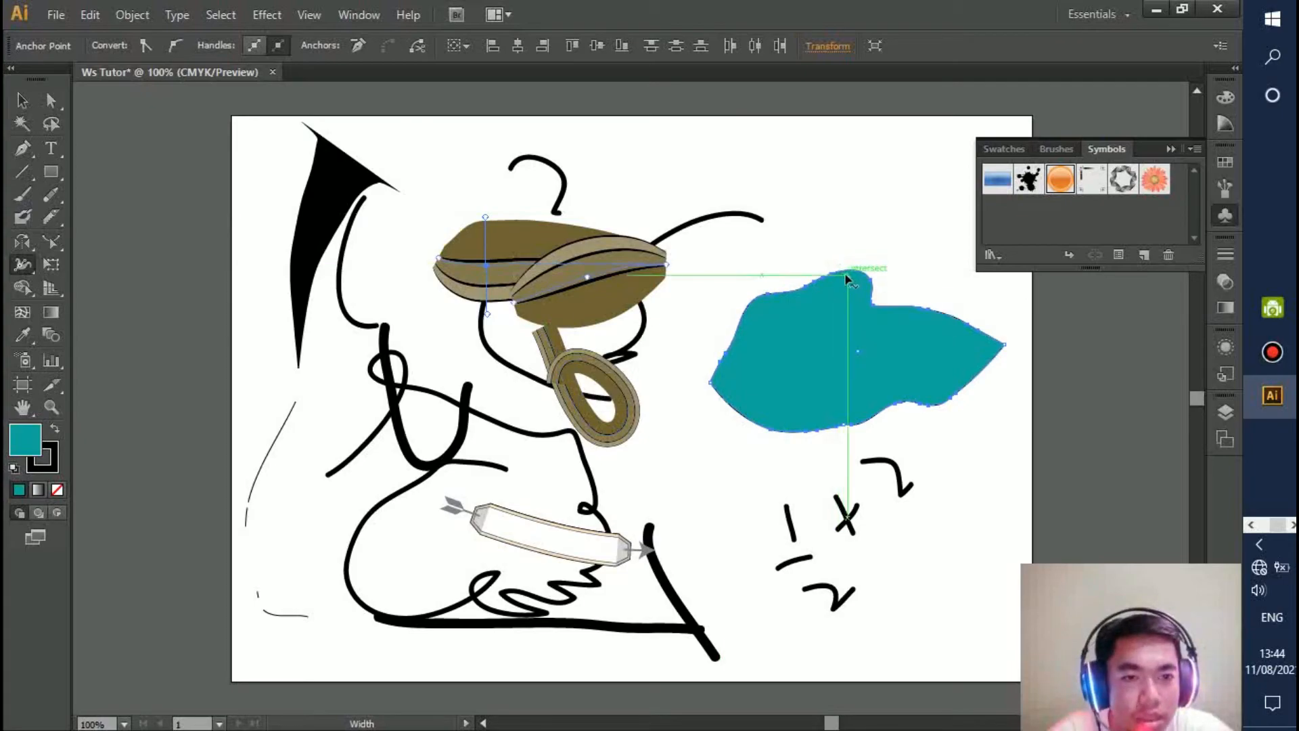
drag(837, 277, 793, 366)
drag(843, 426, 839, 469)
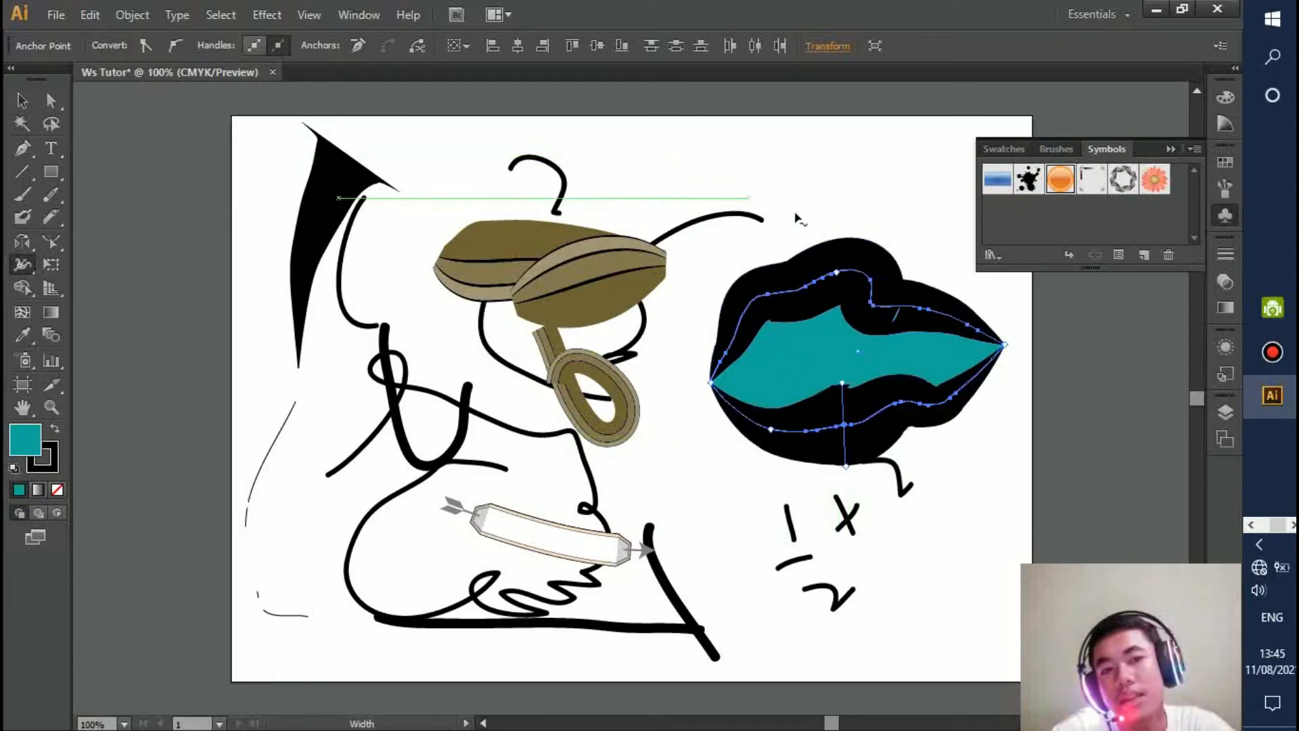
Push the lower-left edge of the black-outlined teal shape outward with the Warp tool.
click(23, 271)
click(108, 287)
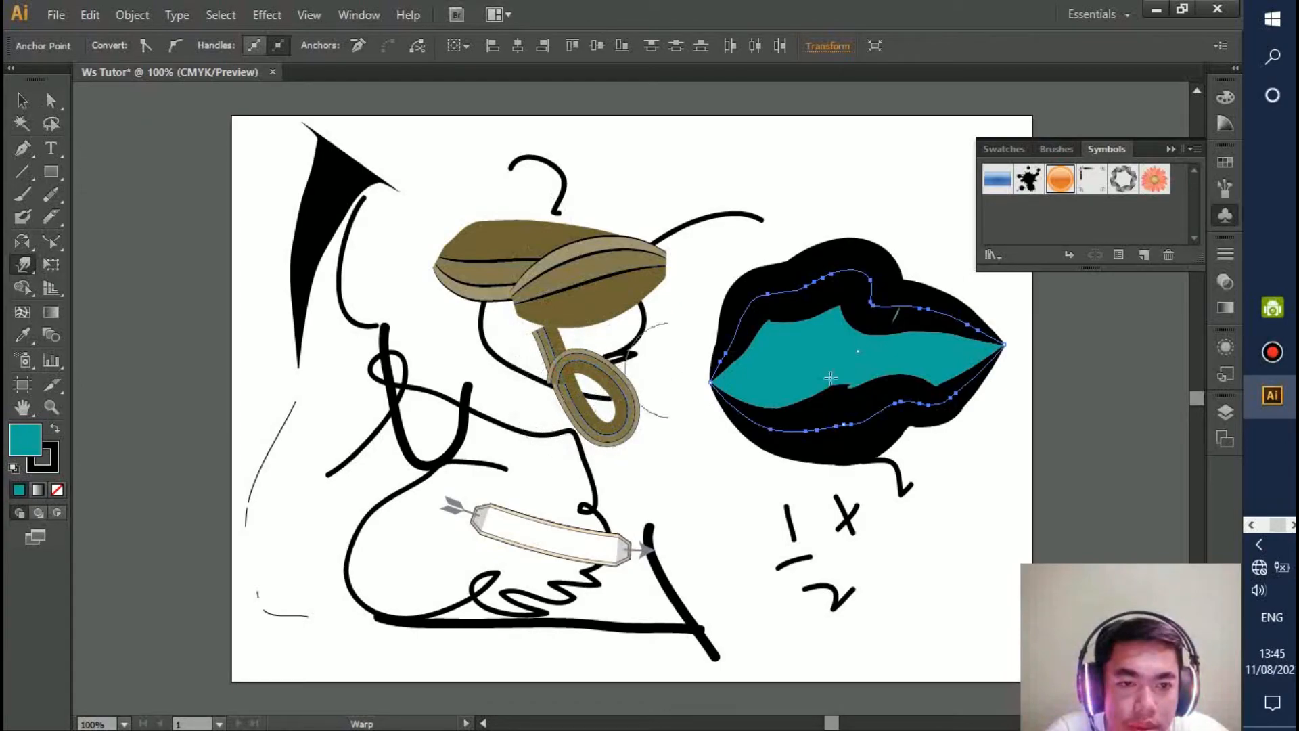
drag(822, 430, 793, 468)
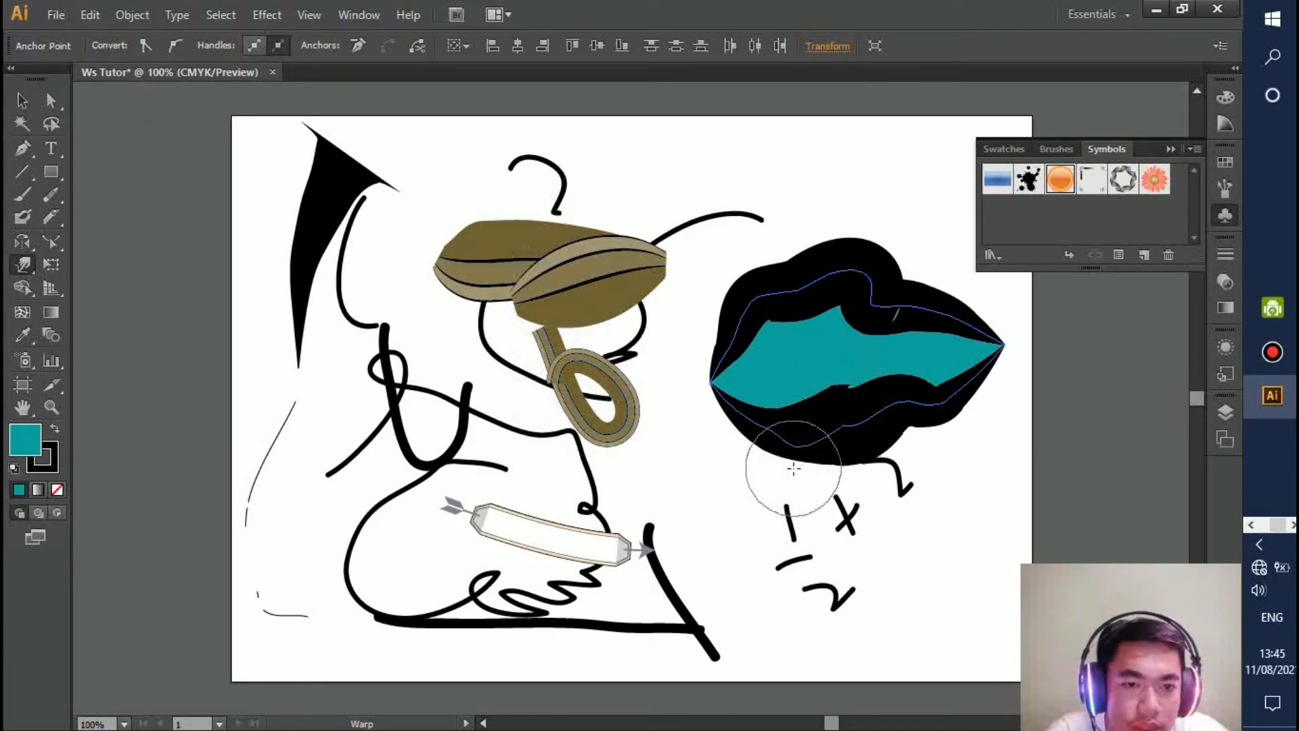
drag(759, 422, 732, 426)
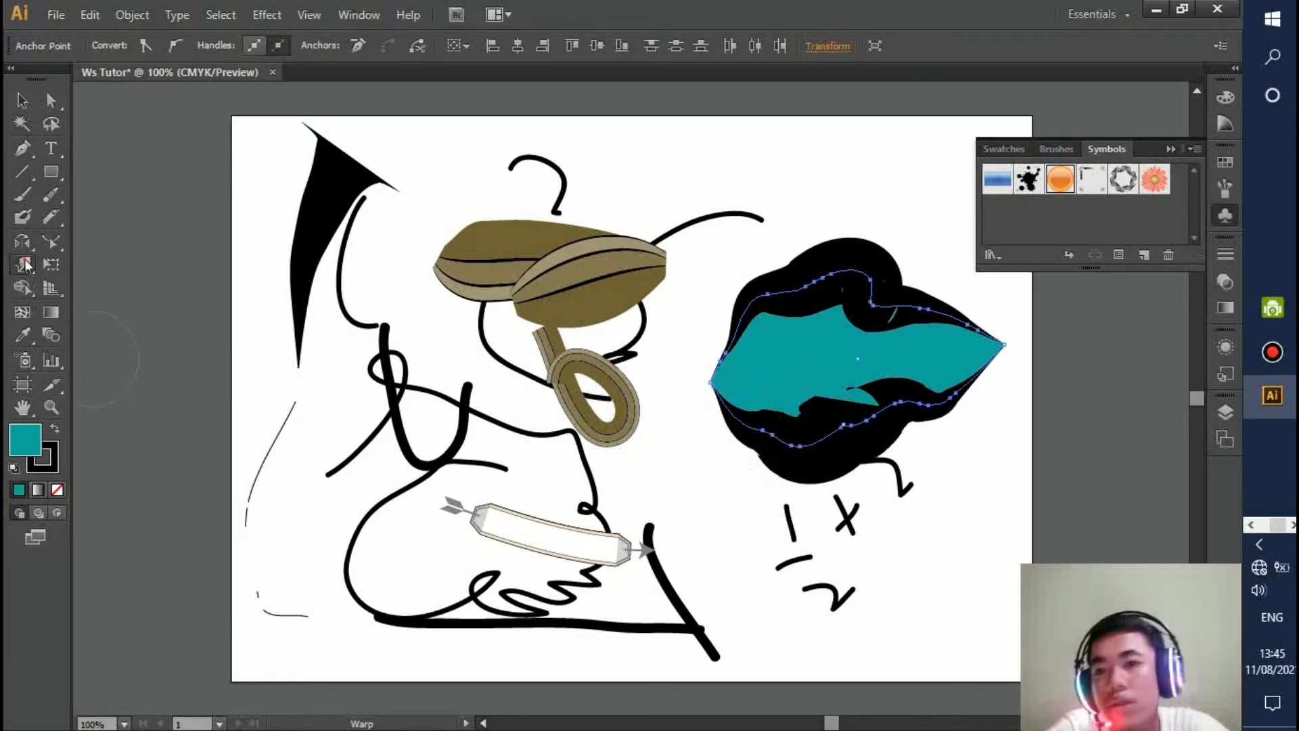
Swirl the black-outlined teal shape with the Twirl tool and undo the last twirl.
click(25, 263)
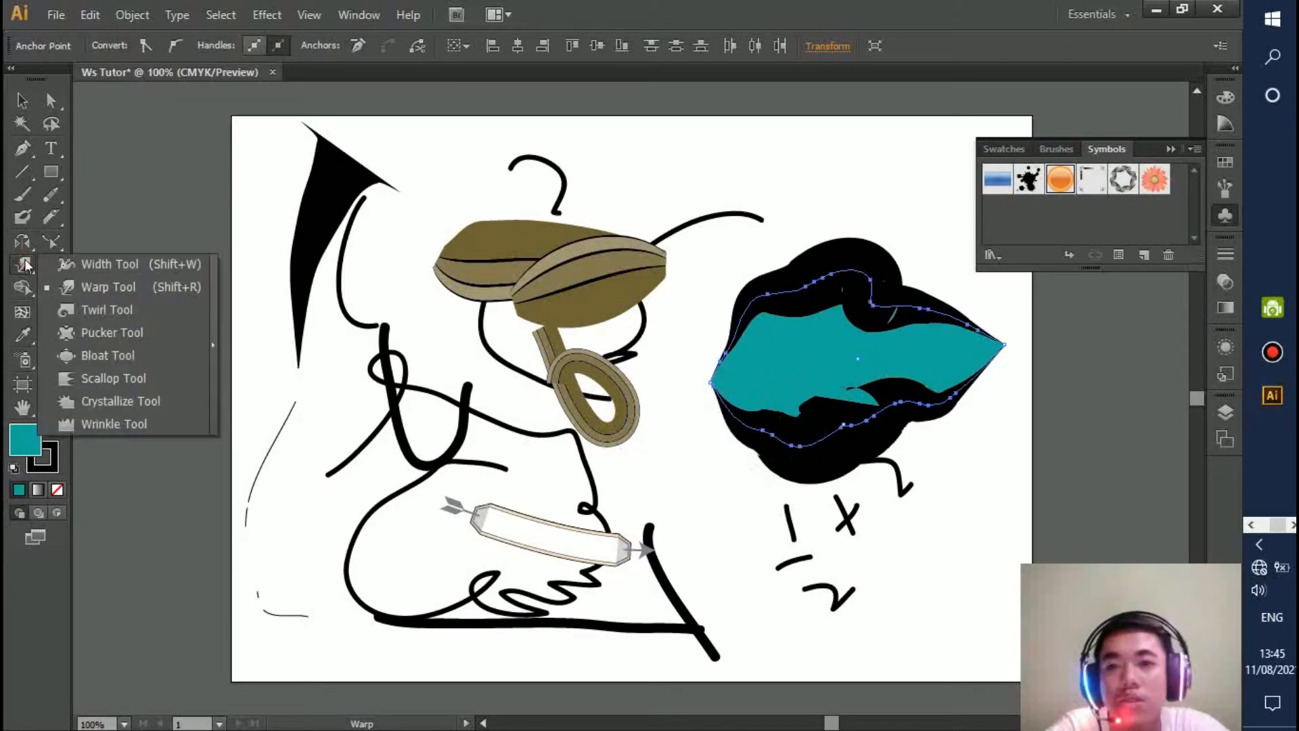
click(68, 313)
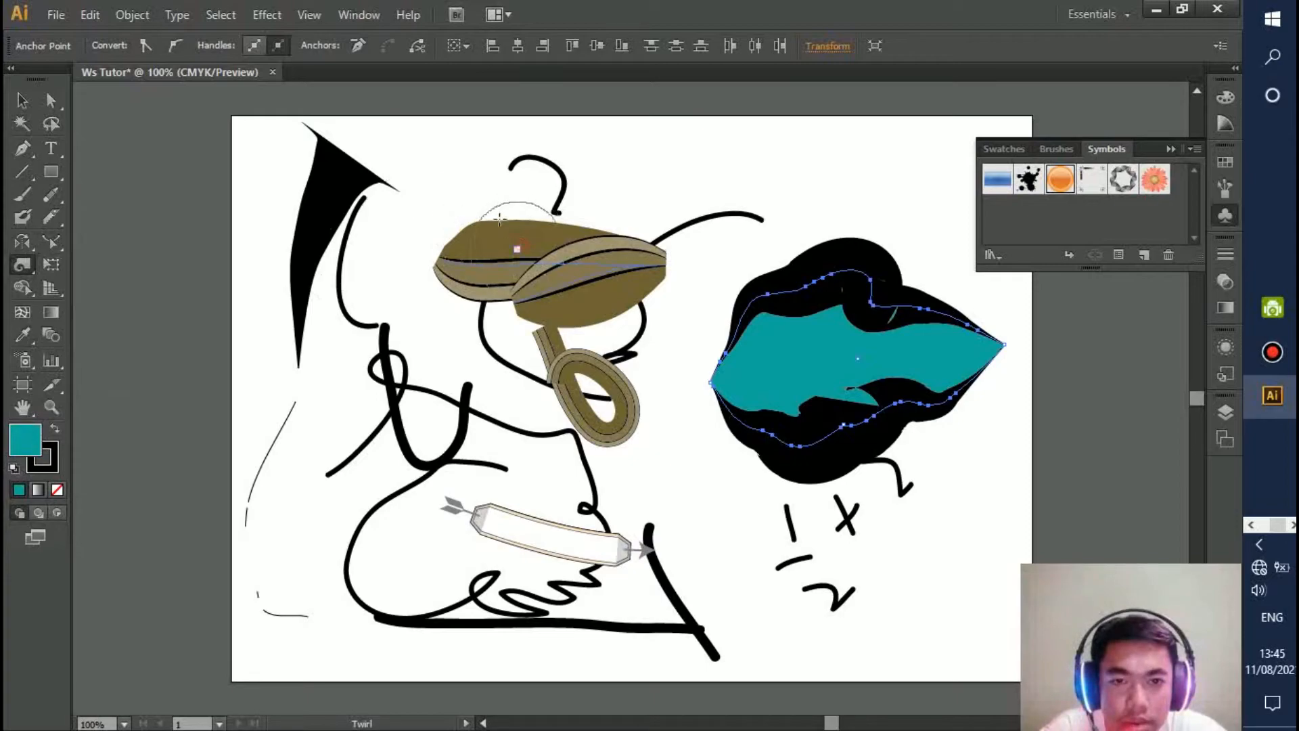
mouse_move(677, 385)
mouse_down()
mouse_move(937, 322)
mouse_move(940, 360)
mouse_move(913, 346)
mouse_up()
mouse_move(883, 330)
mouse_down()
mouse_move(941, 460)
mouse_move(786, 347)
mouse_move(746, 382)
mouse_move(817, 373)
mouse_up()
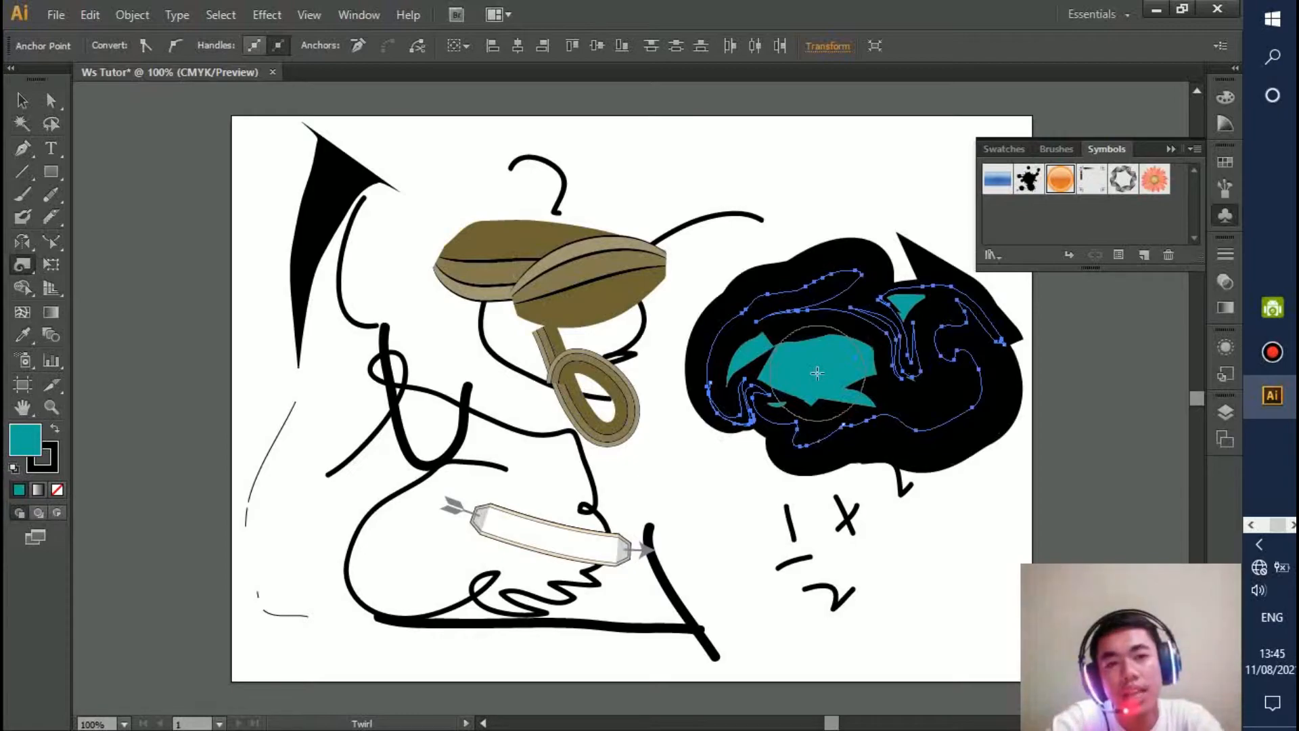
key(ctrl+z)
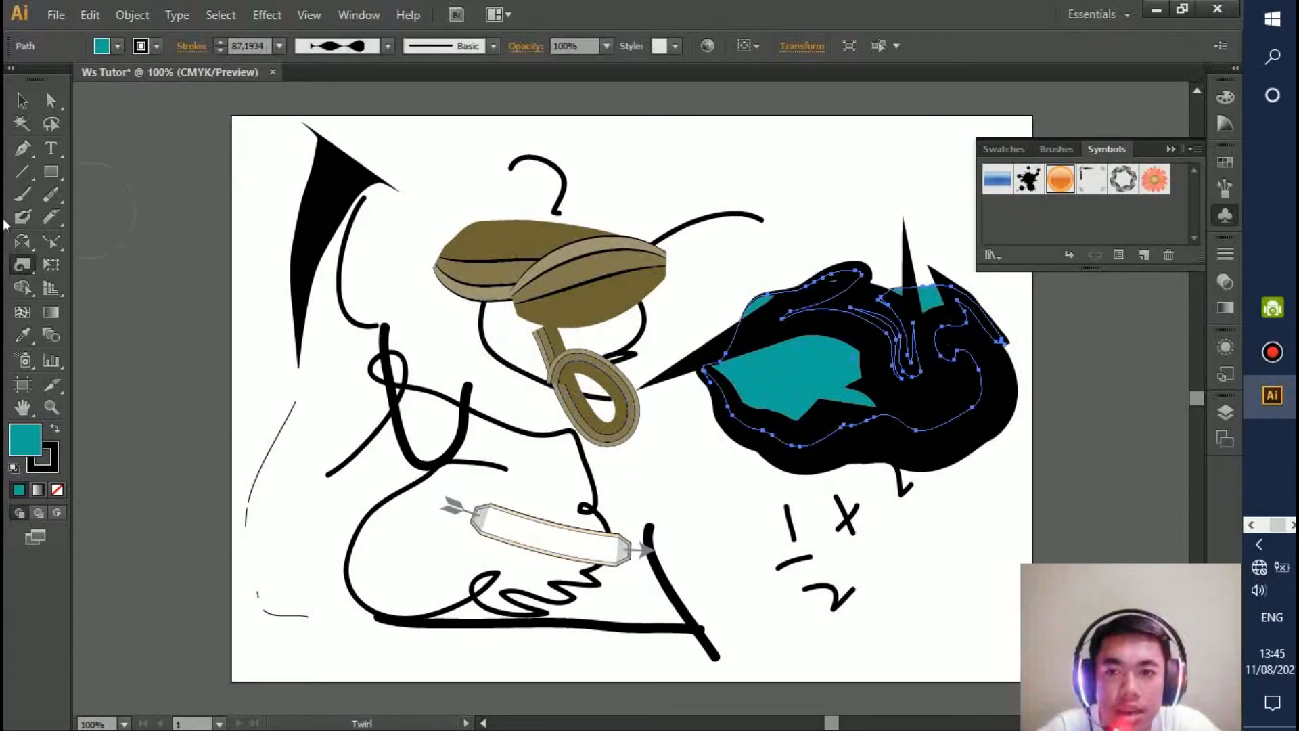
Draw a teal rectangle at the artboard's lower left and swirl its upper-right part with the Twirl tool.
click(51, 171)
drag(274, 441, 420, 601)
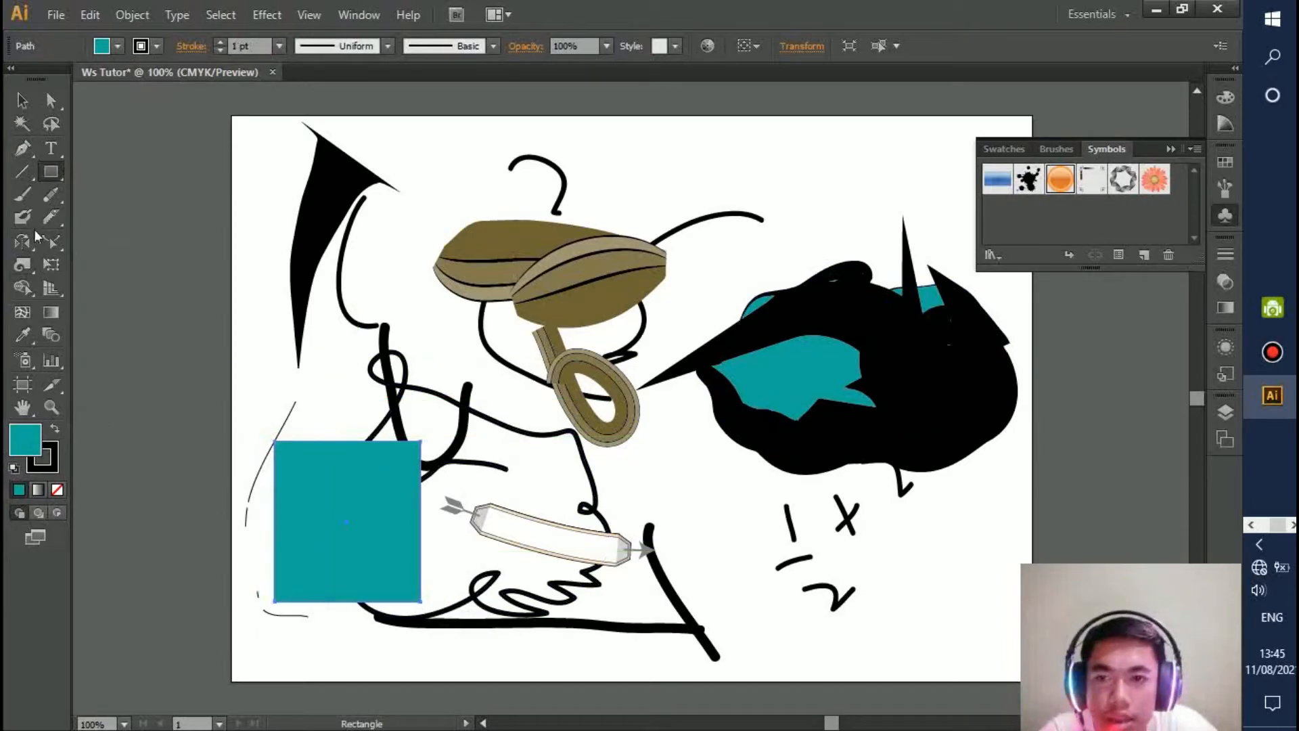
click(22, 264)
mouse_move(421, 465)
mouse_down()
mouse_move(446, 396)
mouse_move(478, 414)
mouse_move(360, 424)
mouse_move(308, 414)
mouse_move(291, 381)
mouse_up()
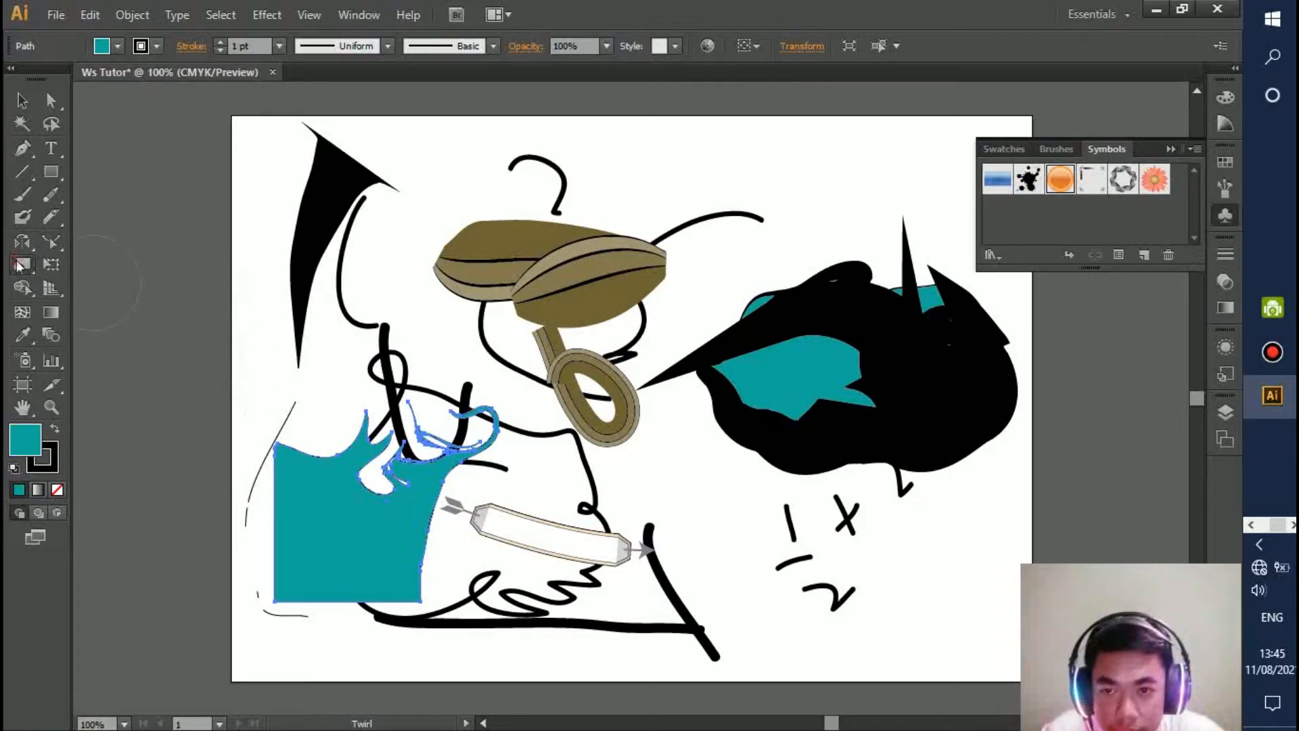
Pinch the upper and lower-right parts of the lower-left teal shape with the Pucker tool.
click(22, 263)
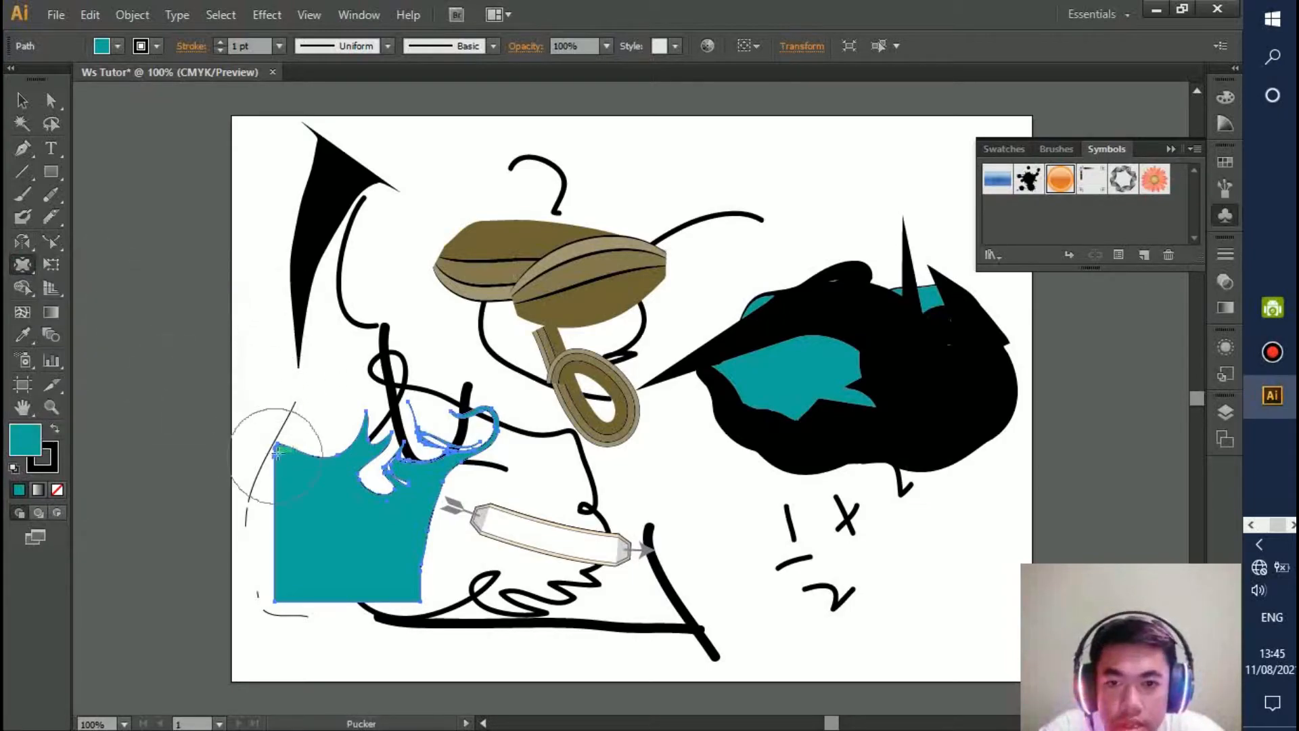
mouse_move(342, 439)
mouse_down()
mouse_move(353, 508)
mouse_move(305, 464)
mouse_move(306, 496)
mouse_up()
mouse_move(421, 542)
mouse_down()
mouse_move(464, 569)
mouse_move(422, 597)
mouse_move(421, 623)
mouse_move(338, 610)
mouse_move(305, 605)
mouse_up()
Inflate the right side and lower-right corner of the lower-left teal shape with the Bloat tool.
drag(14, 269, 64, 352)
mouse_move(406, 516)
mouse_down()
mouse_move(507, 538)
mouse_move(494, 623)
mouse_up()
mouse_move(379, 467)
mouse_down()
mouse_move(434, 447)
mouse_move(521, 530)
mouse_move(556, 480)
mouse_move(525, 497)
mouse_move(541, 515)
mouse_up()
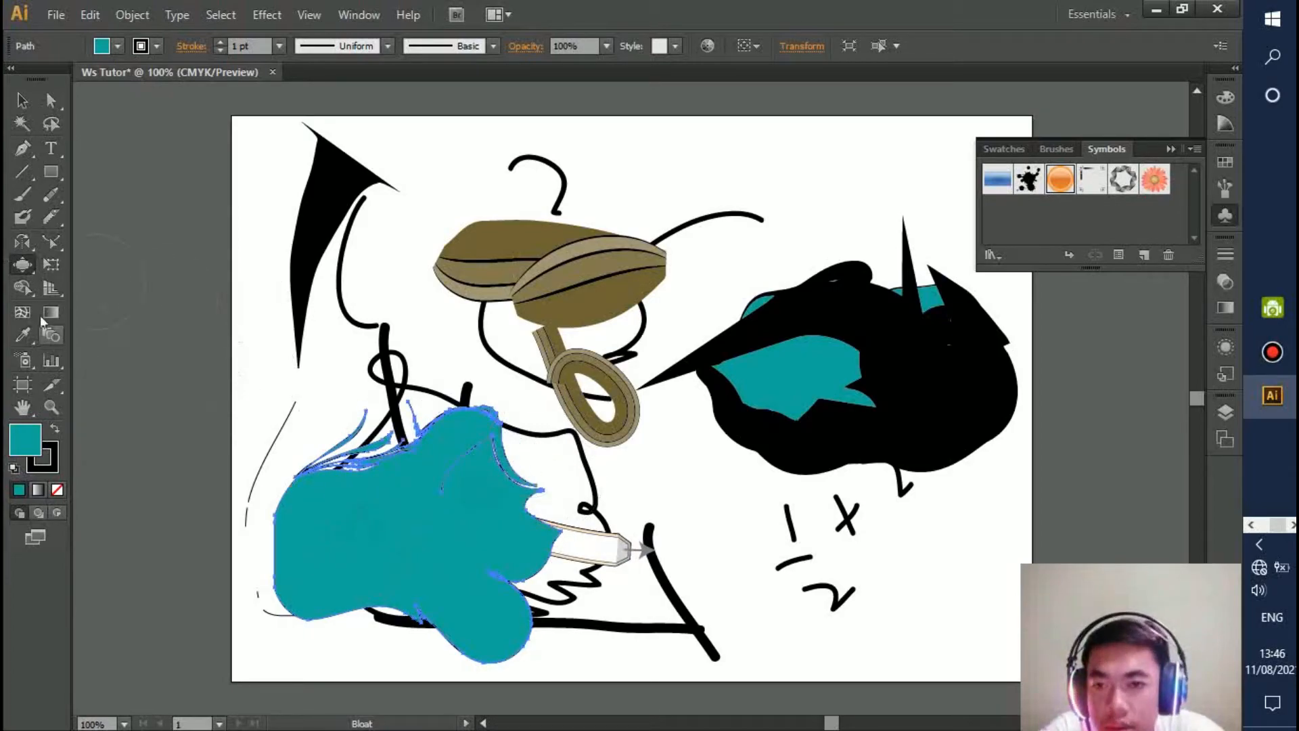
Fringe the left and lower edges of the lower-left teal shape with the Scallop tool.
click(25, 265)
click(88, 379)
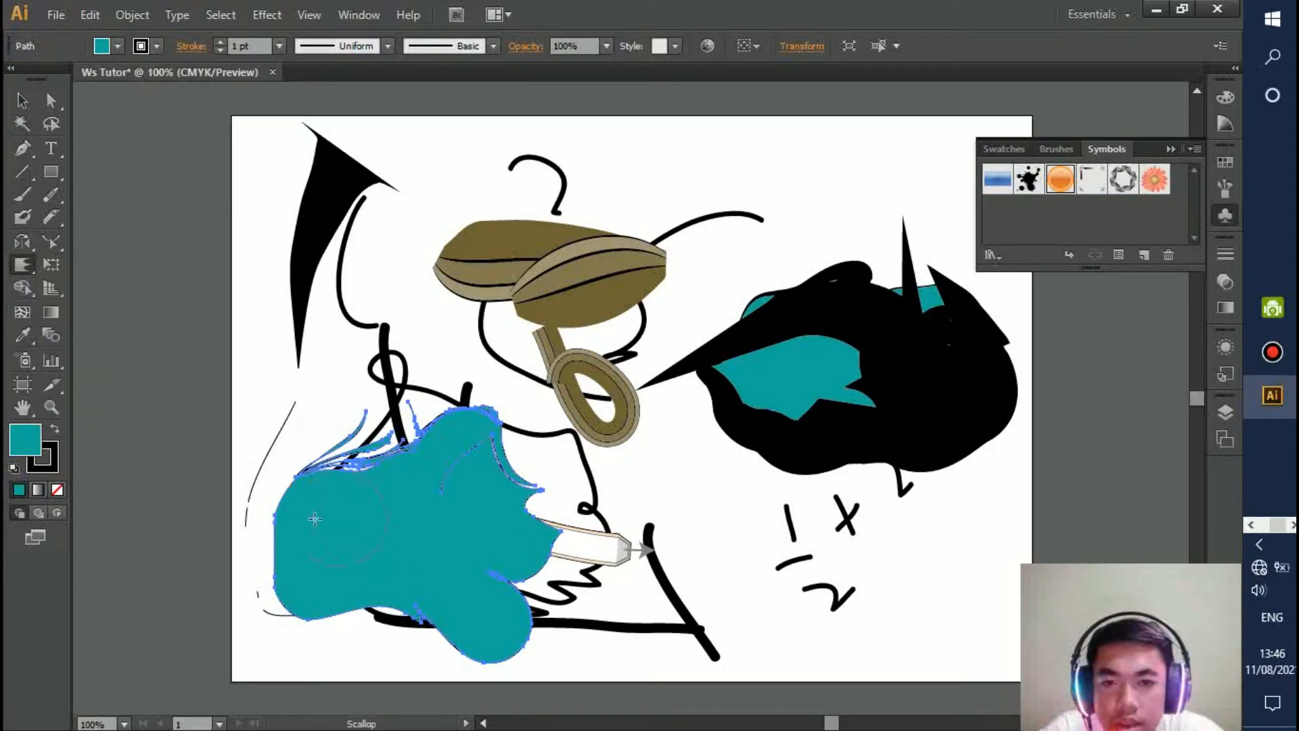
mouse_move(260, 520)
mouse_down()
mouse_move(310, 579)
mouse_move(257, 610)
mouse_move(314, 617)
mouse_move(378, 591)
mouse_move(413, 627)
mouse_move(442, 596)
mouse_move(475, 666)
mouse_move(479, 636)
mouse_move(515, 640)
mouse_move(486, 585)
mouse_up()
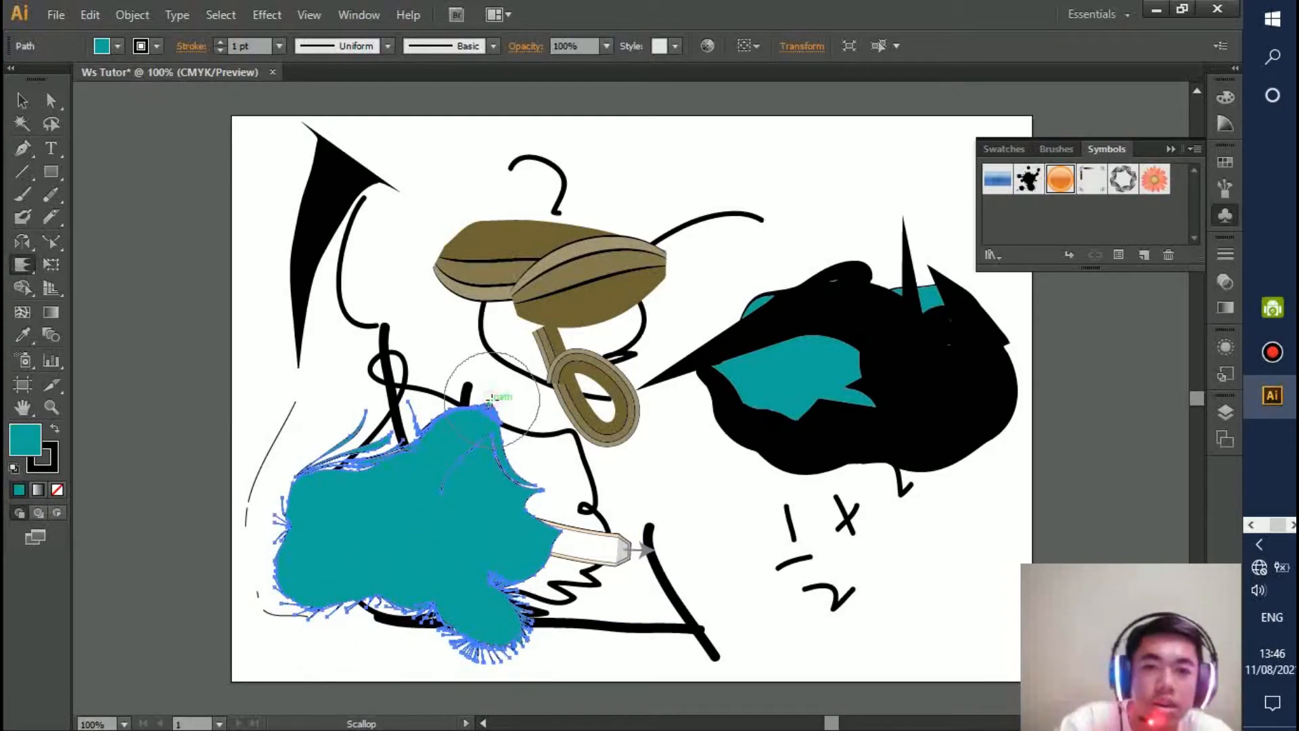
Add spikes to the right edge of the lower-left teal shape with the Crystallize tool and try it on the black-outlined shape.
click(27, 266)
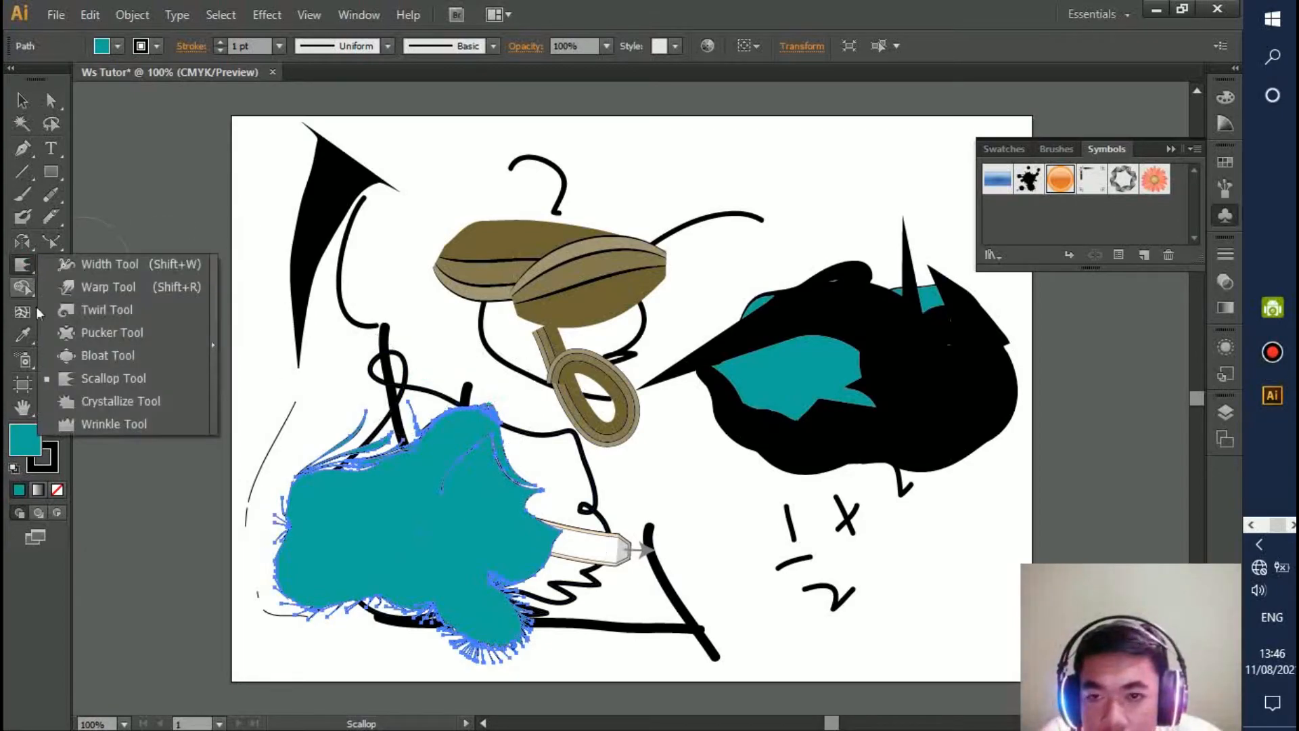
click(91, 400)
mouse_move(452, 559)
mouse_down()
mouse_move(547, 532)
mouse_move(452, 542)
mouse_up()
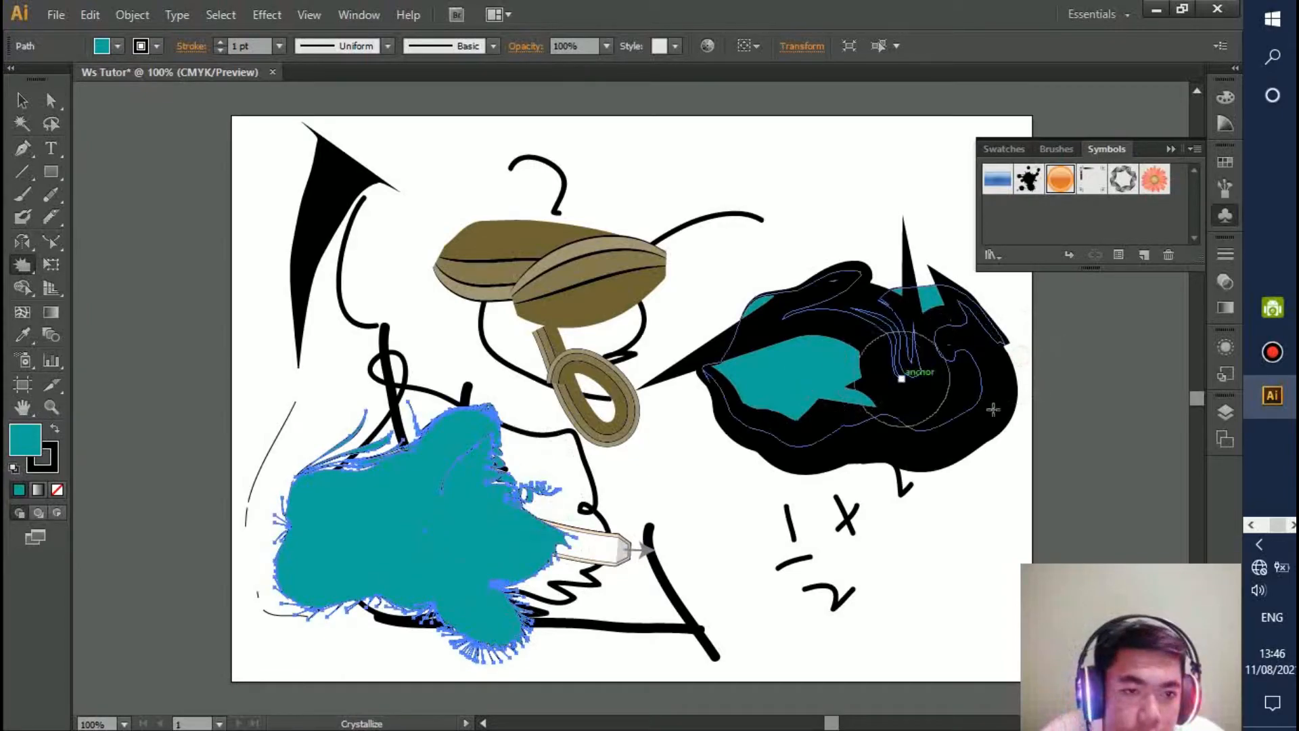
drag(903, 336, 905, 338)
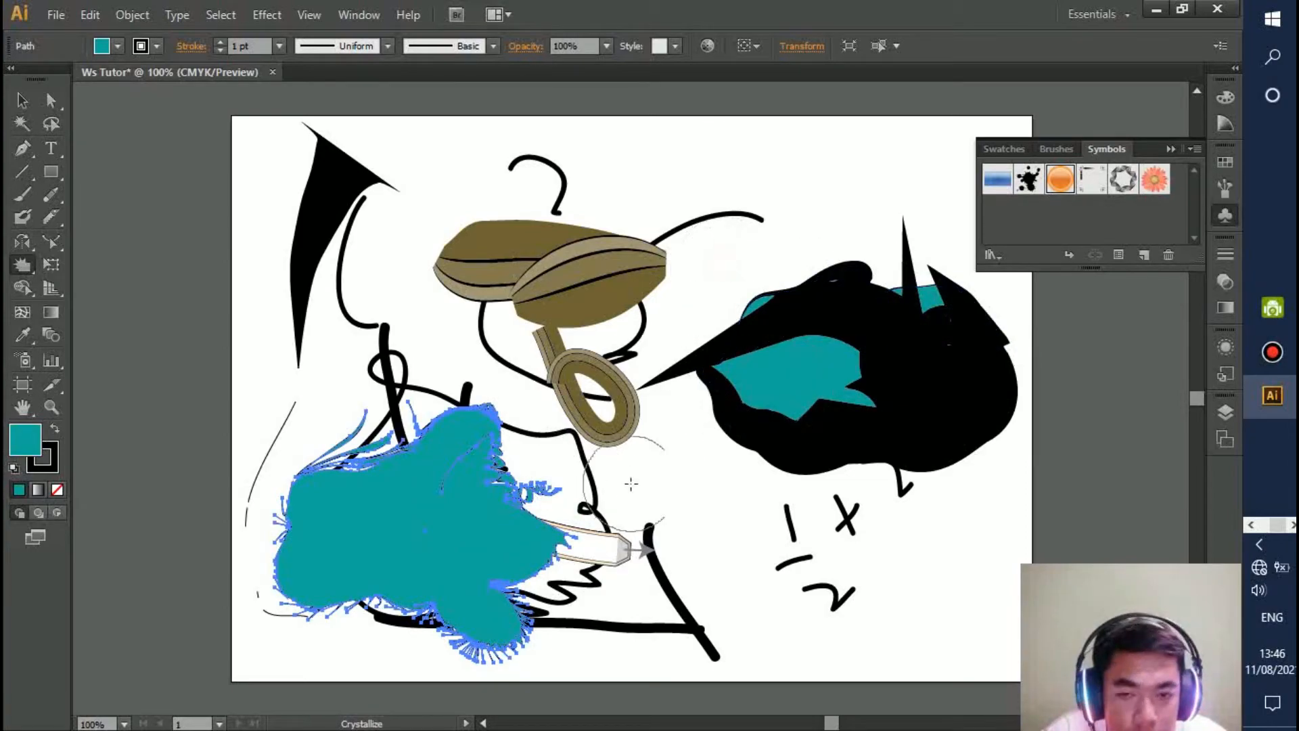
Draw a wide rectangle at the artboard's lower right and fill it with pink.
click(51, 172)
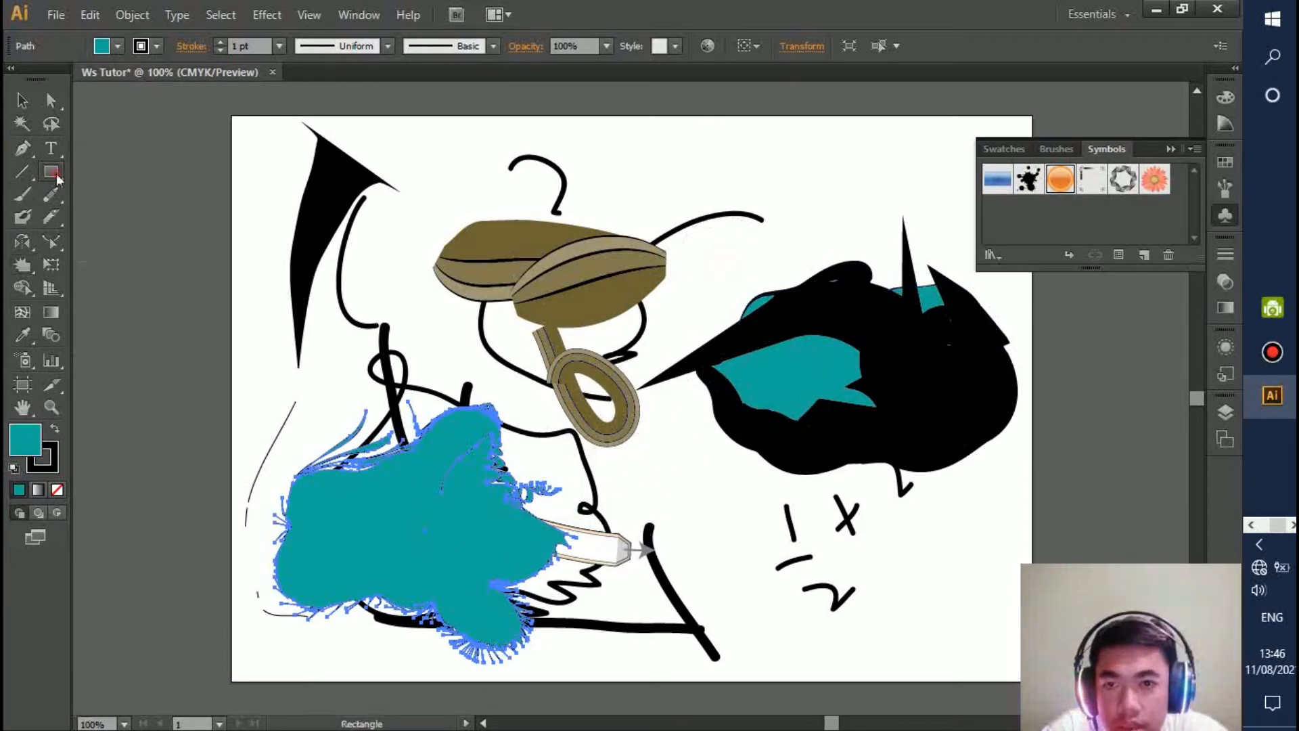
drag(653, 476, 940, 638)
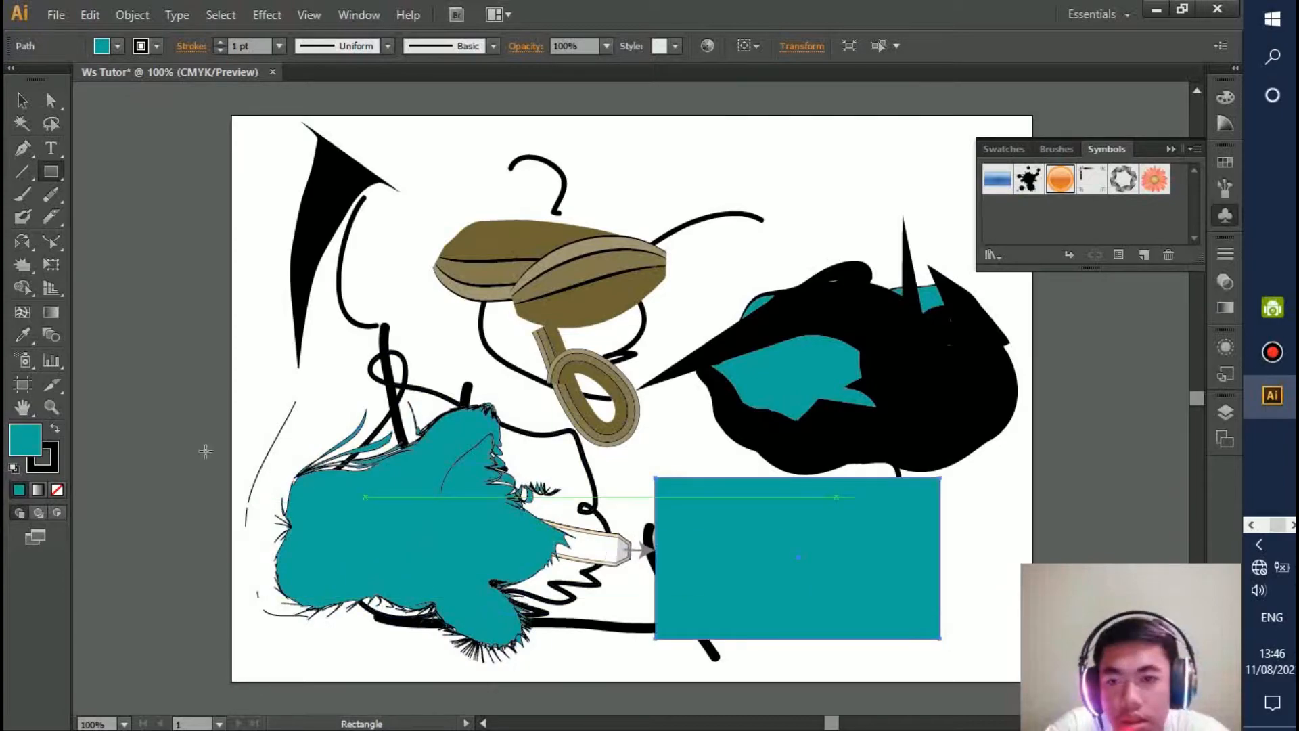
double_click(24, 440)
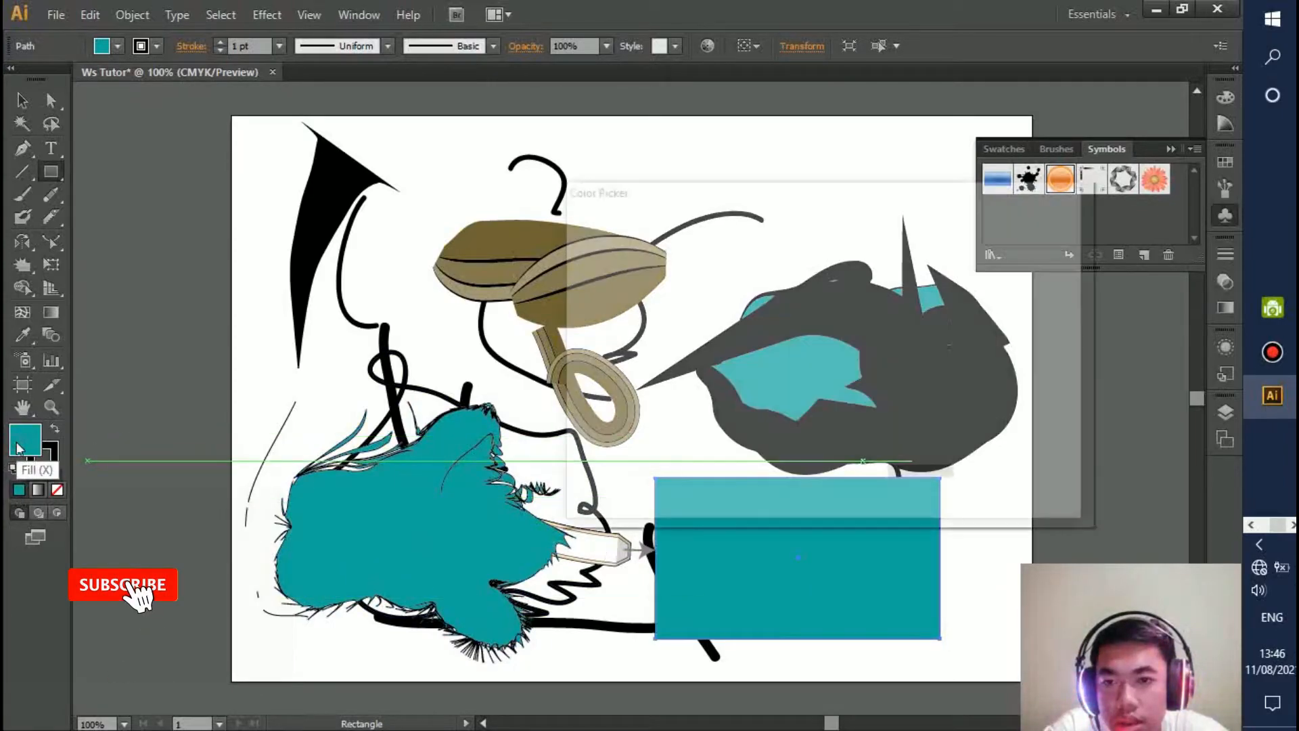
click(842, 254)
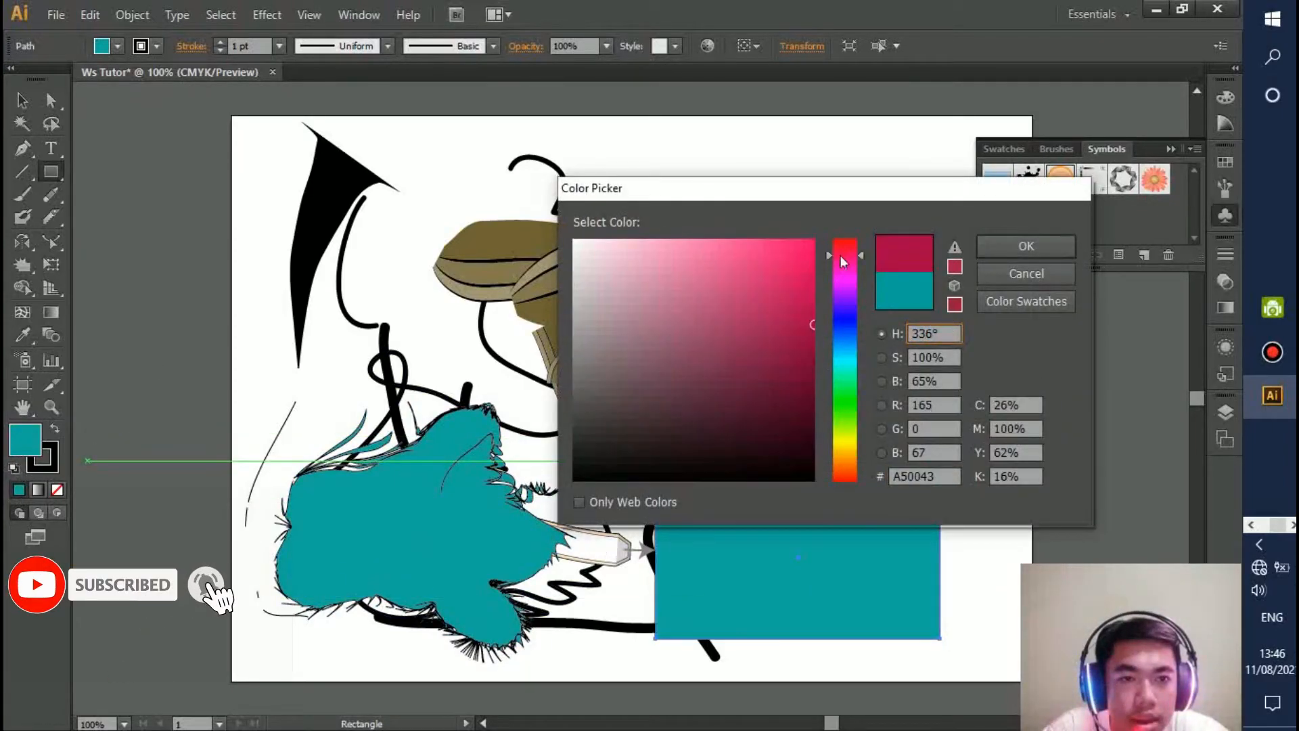
click(756, 247)
click(1042, 247)
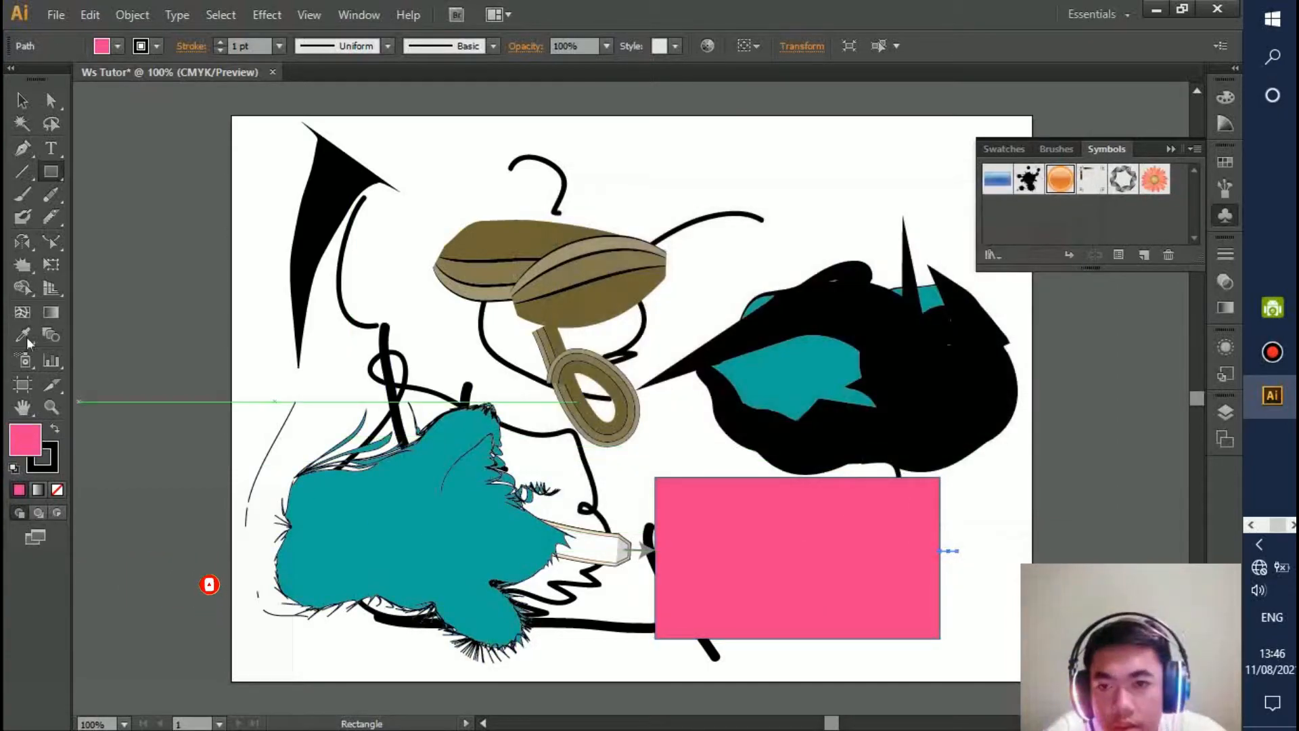
Try to distort the right edge of the pink rectangle with the Crystallize tool.
click(23, 264)
mouse_move(964, 532)
mouse_down()
mouse_move(894, 537)
mouse_move(957, 545)
mouse_move(908, 603)
mouse_move(903, 638)
mouse_move(873, 488)
mouse_up()
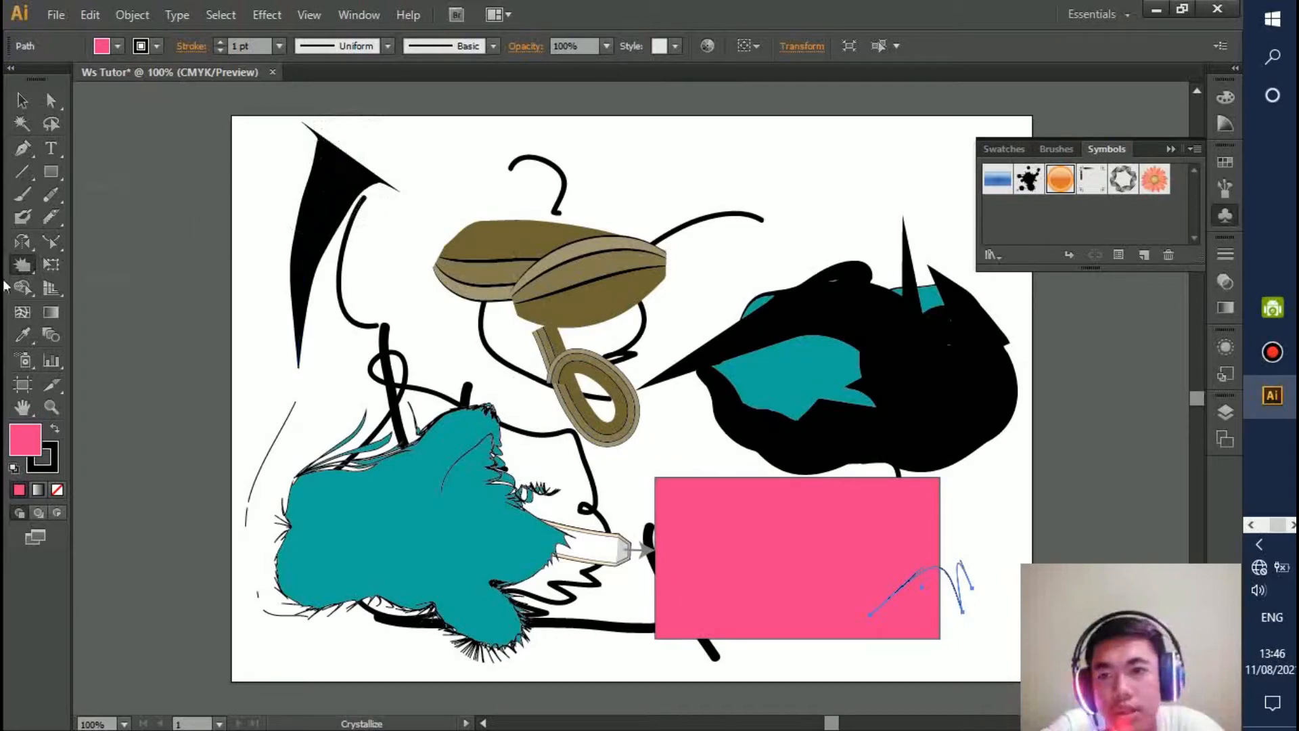
Try the Wrinkle tool on the lower-left teal shape and roughen the thin curve over the pink rectangle with it.
click(15, 268)
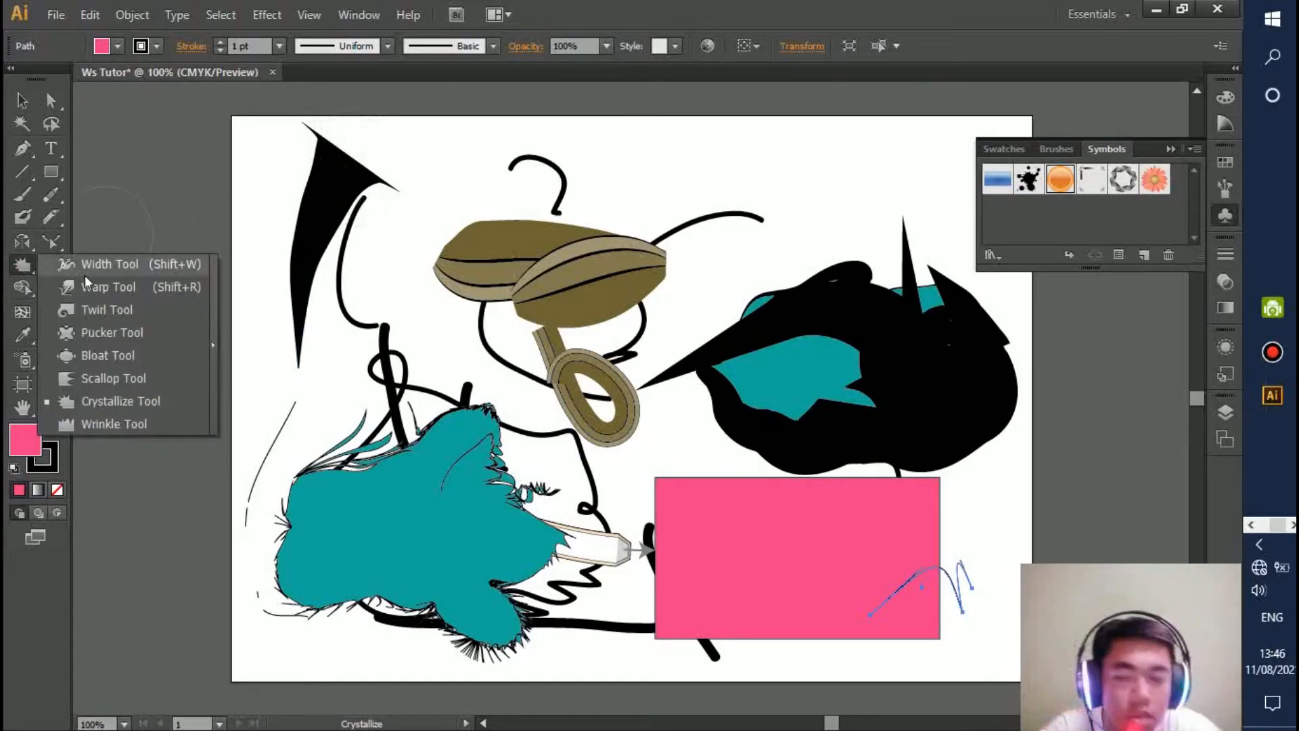
click(135, 425)
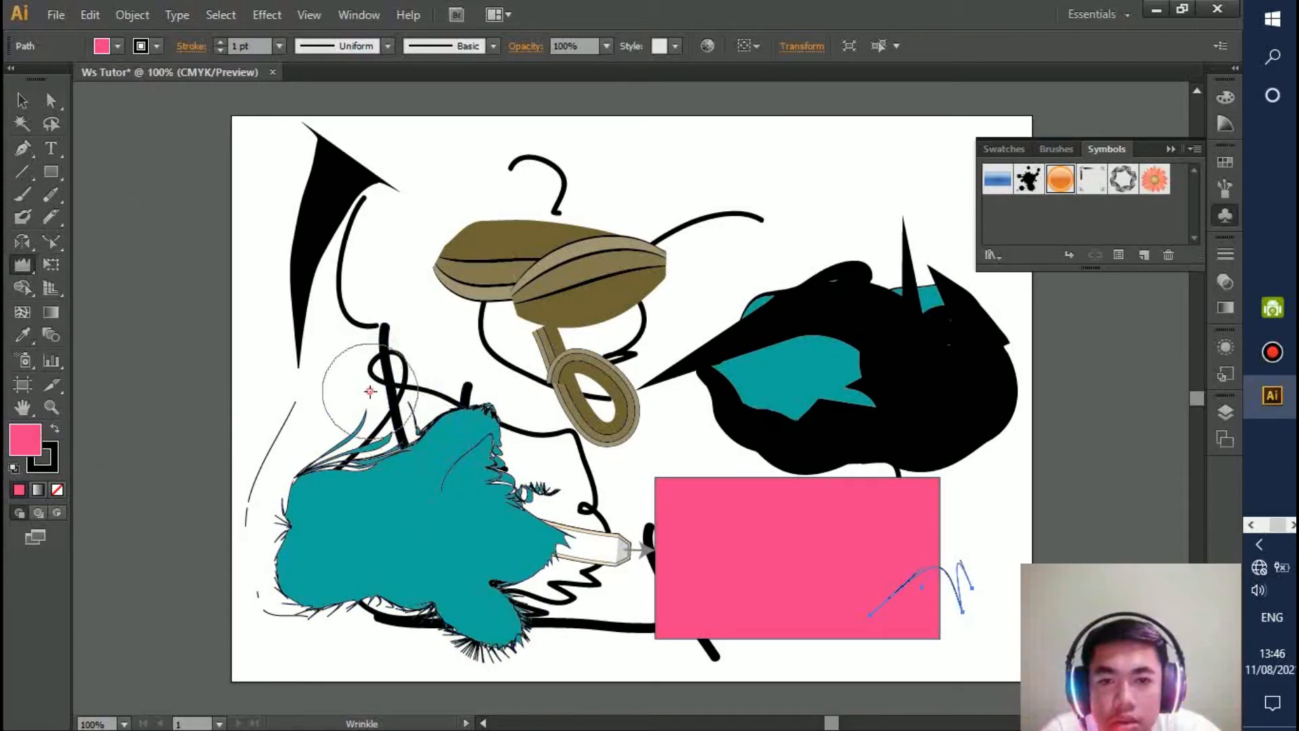
mouse_move(404, 379)
mouse_down()
mouse_move(381, 339)
mouse_move(394, 351)
mouse_move(402, 327)
mouse_move(384, 326)
mouse_move(427, 297)
mouse_up()
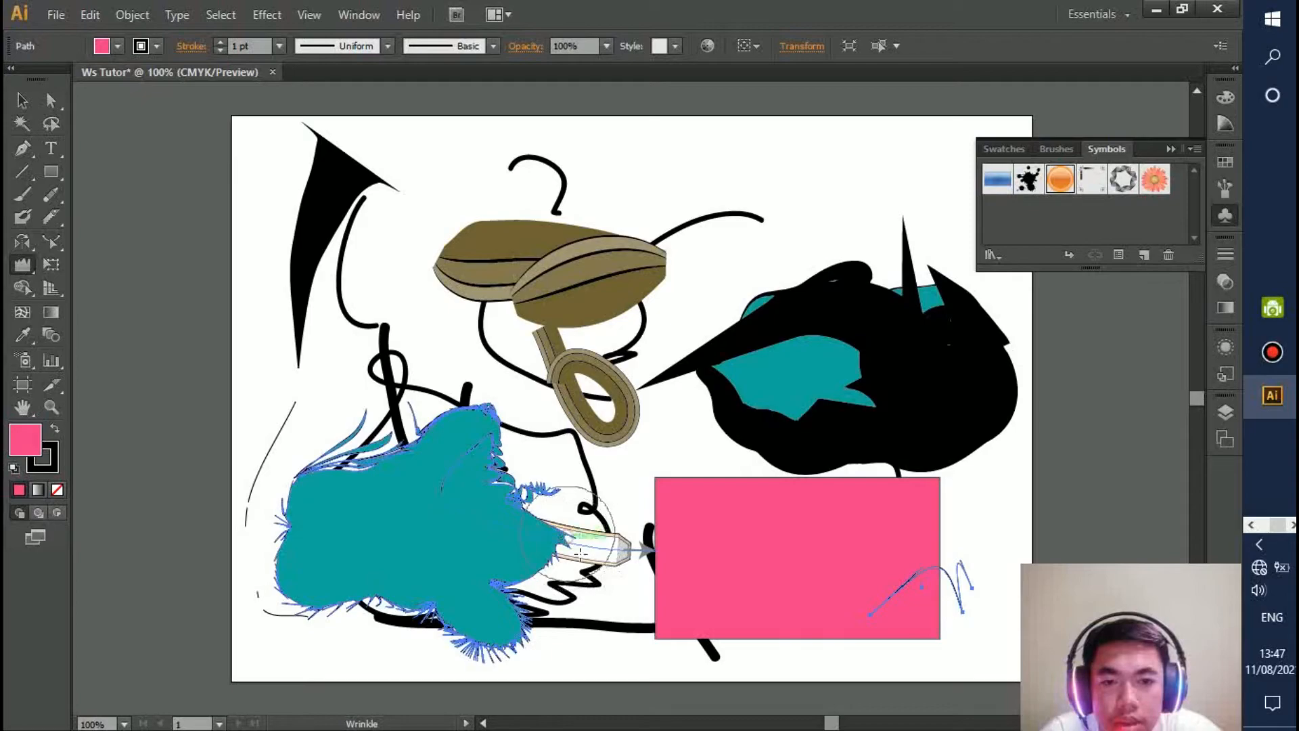
mouse_move(900, 592)
mouse_down()
mouse_move(943, 470)
mouse_move(1000, 600)
mouse_move(994, 583)
mouse_move(920, 625)
mouse_up()
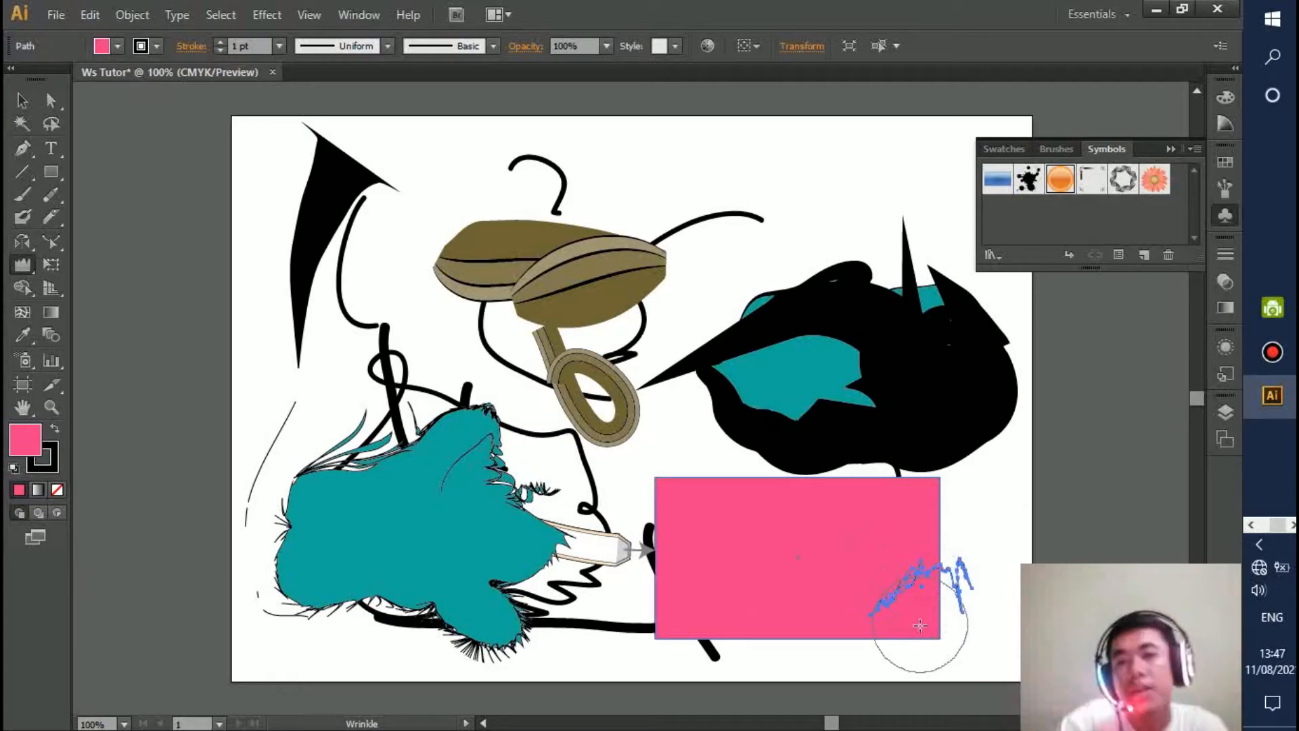
Draw a small pink square in the empty area above the black-outlined shape.
click(48, 270)
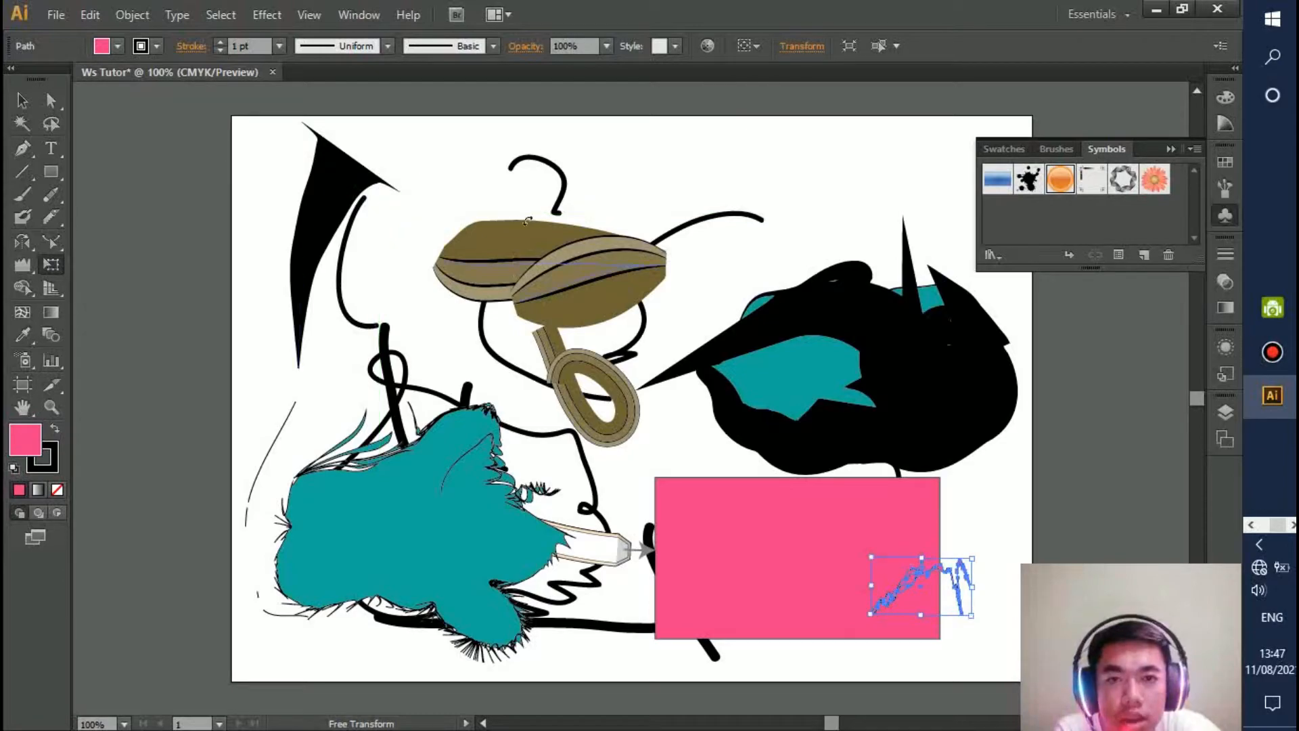
click(54, 172)
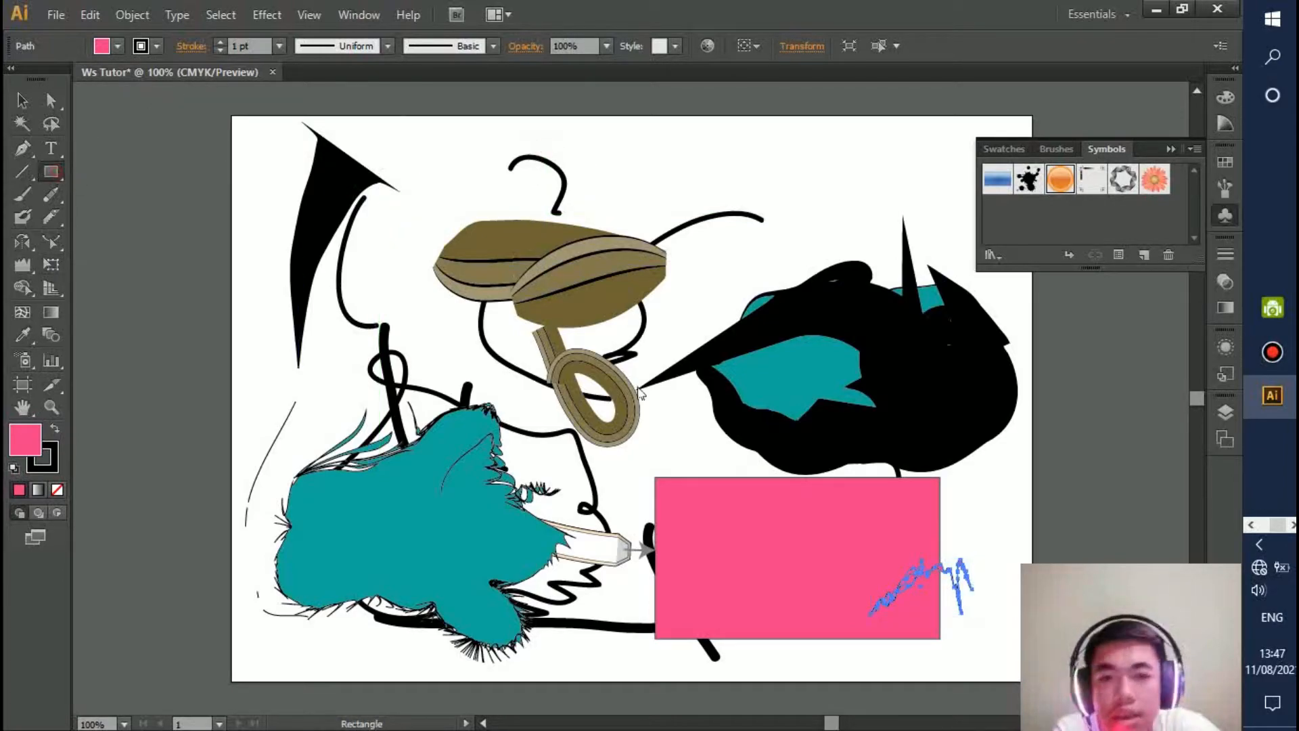
drag(777, 156, 871, 253)
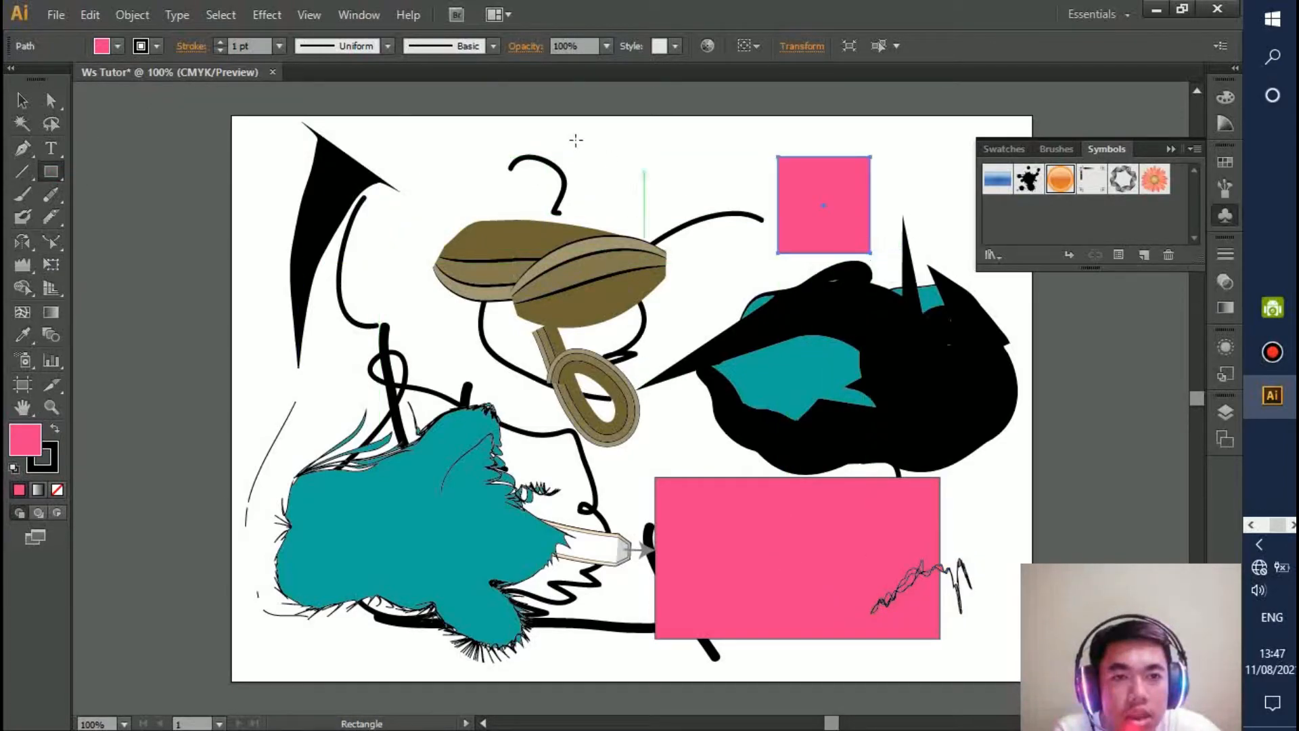
Stretch the small pink square upward and to the left with Free Transform, and rotate it slightly.
click(54, 266)
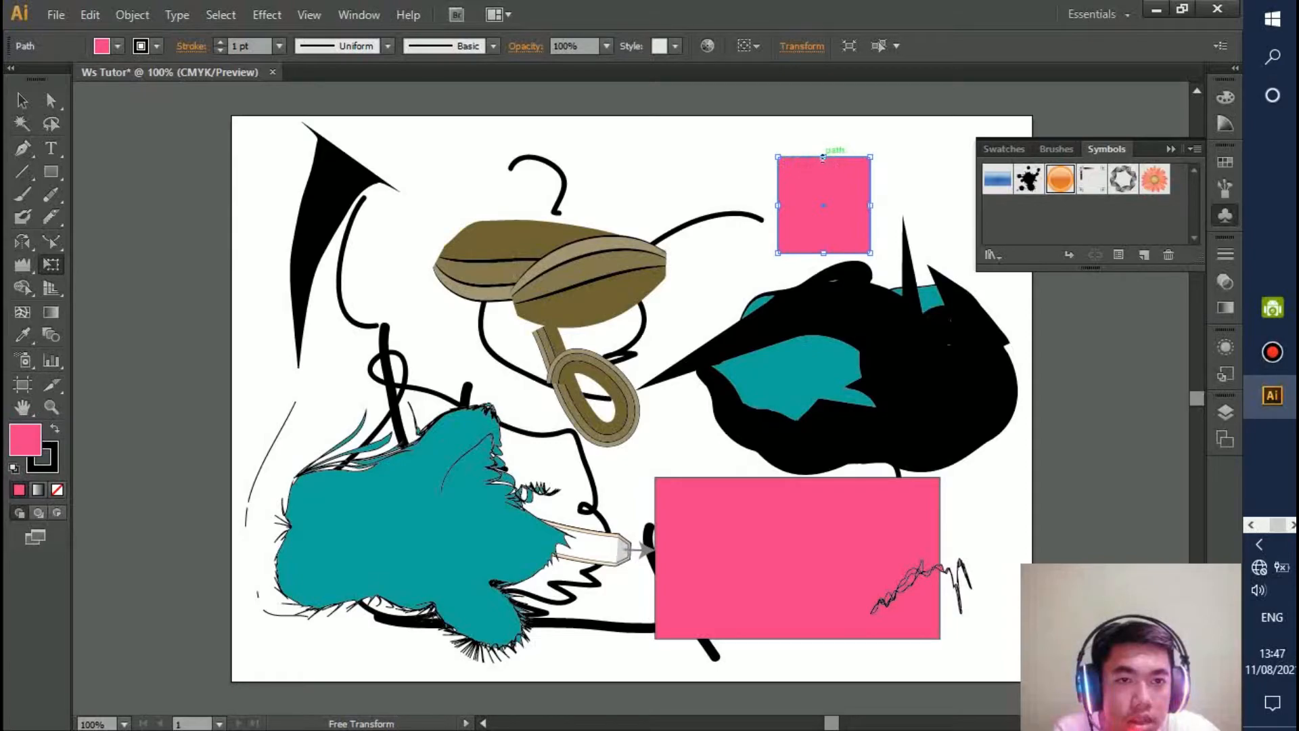
drag(822, 155, 742, 150)
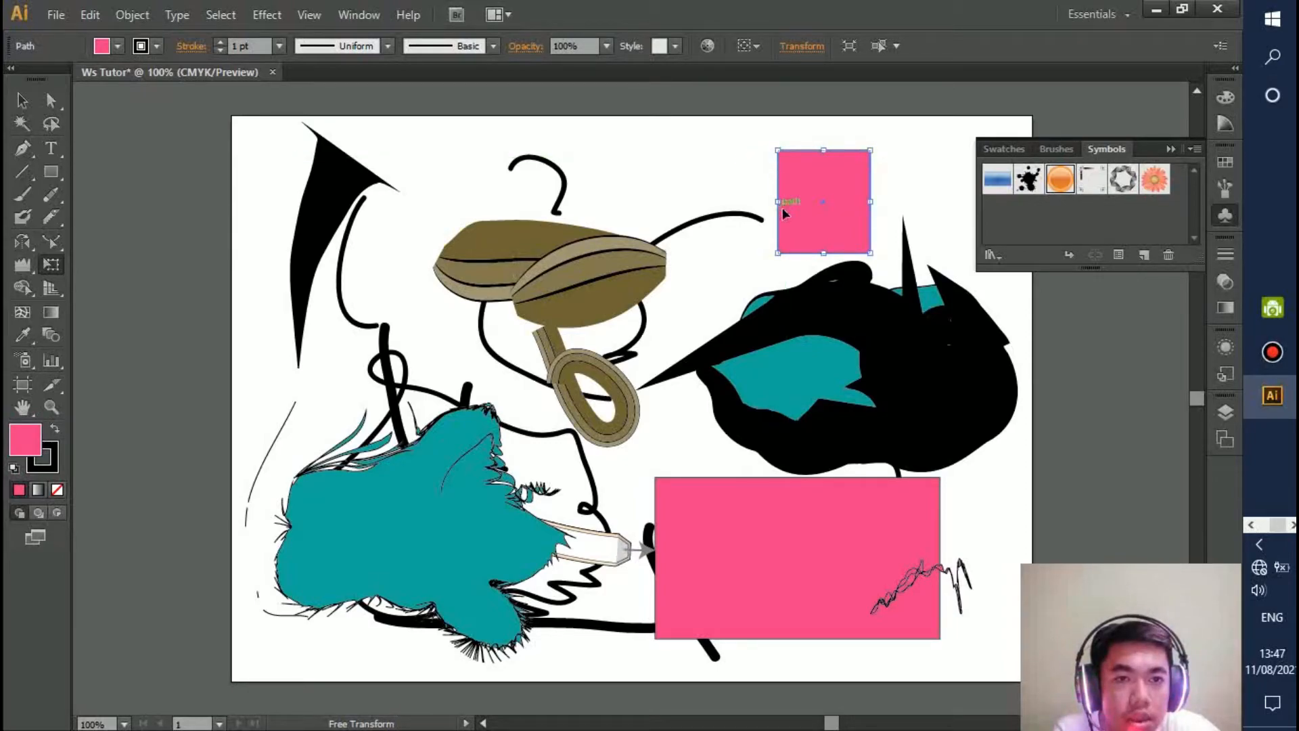
drag(776, 201, 723, 202)
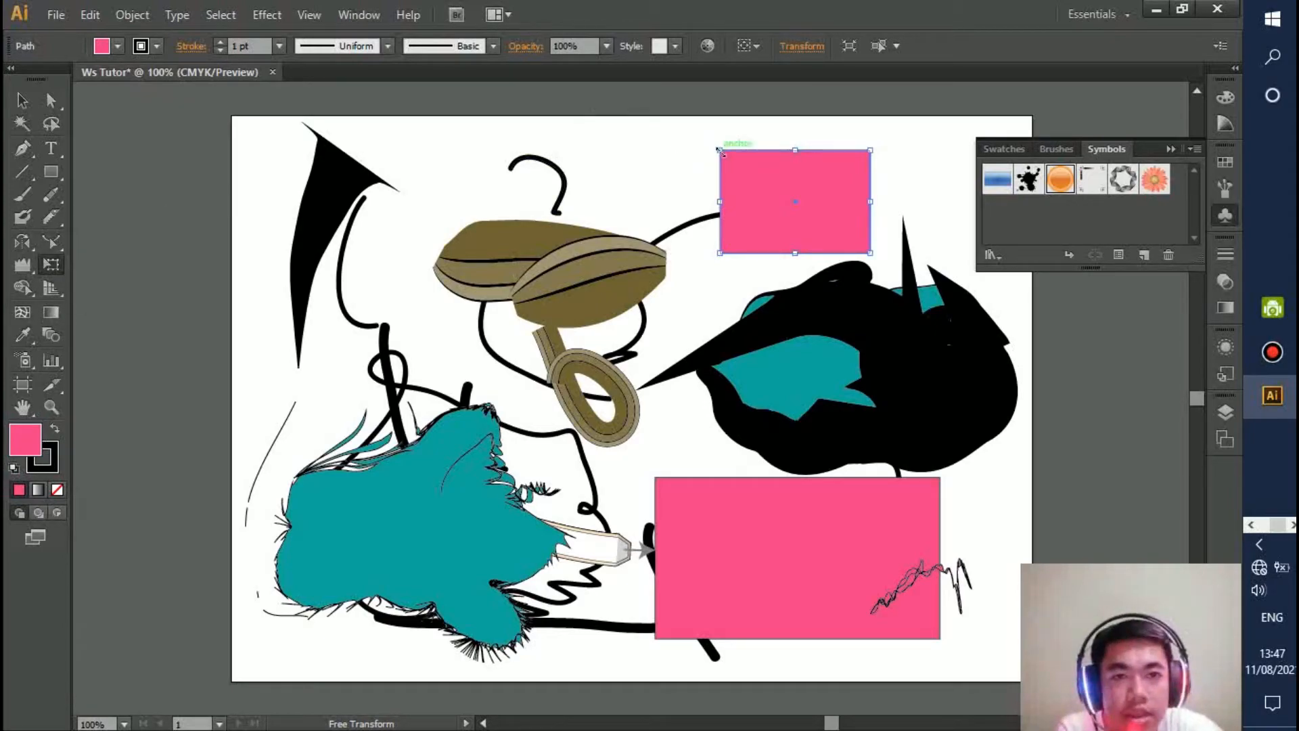
mouse_move(717, 146)
mouse_down()
mouse_move(731, 139)
mouse_move(722, 148)
mouse_up()
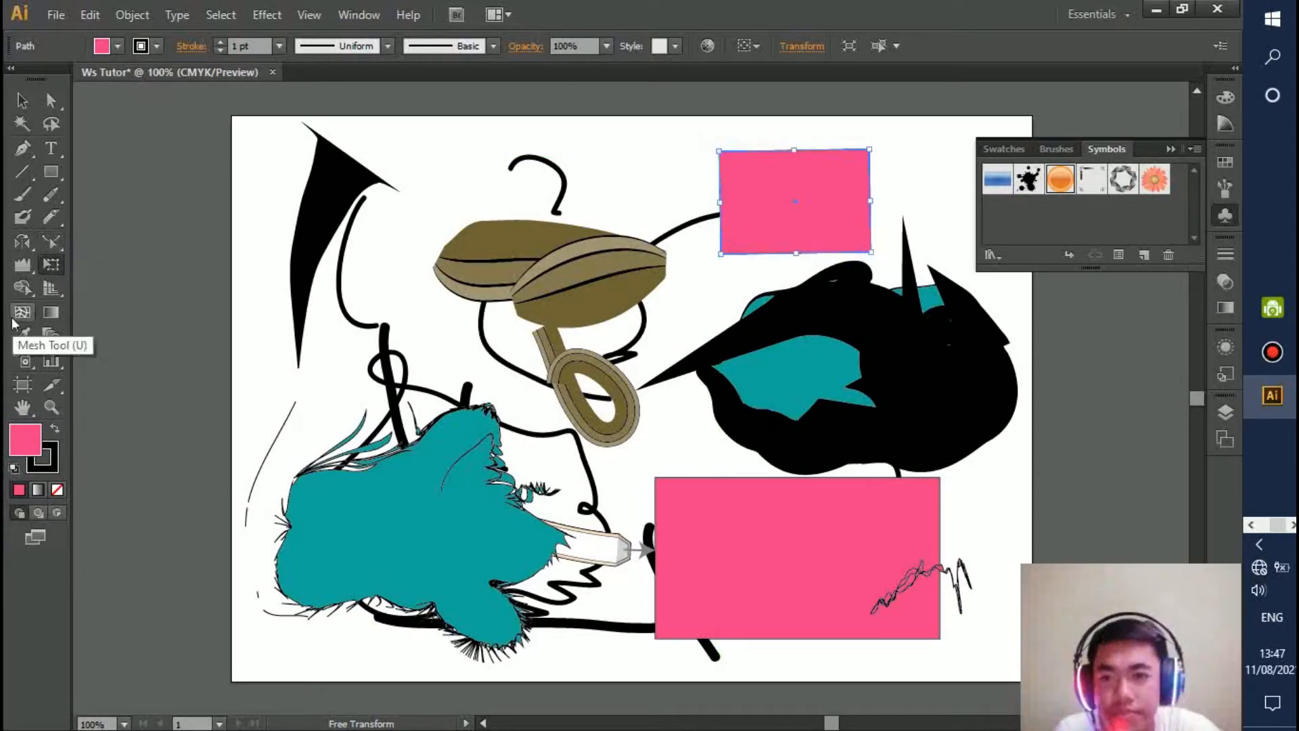
Select all the artwork on the artboard and delete it.
click(21, 293)
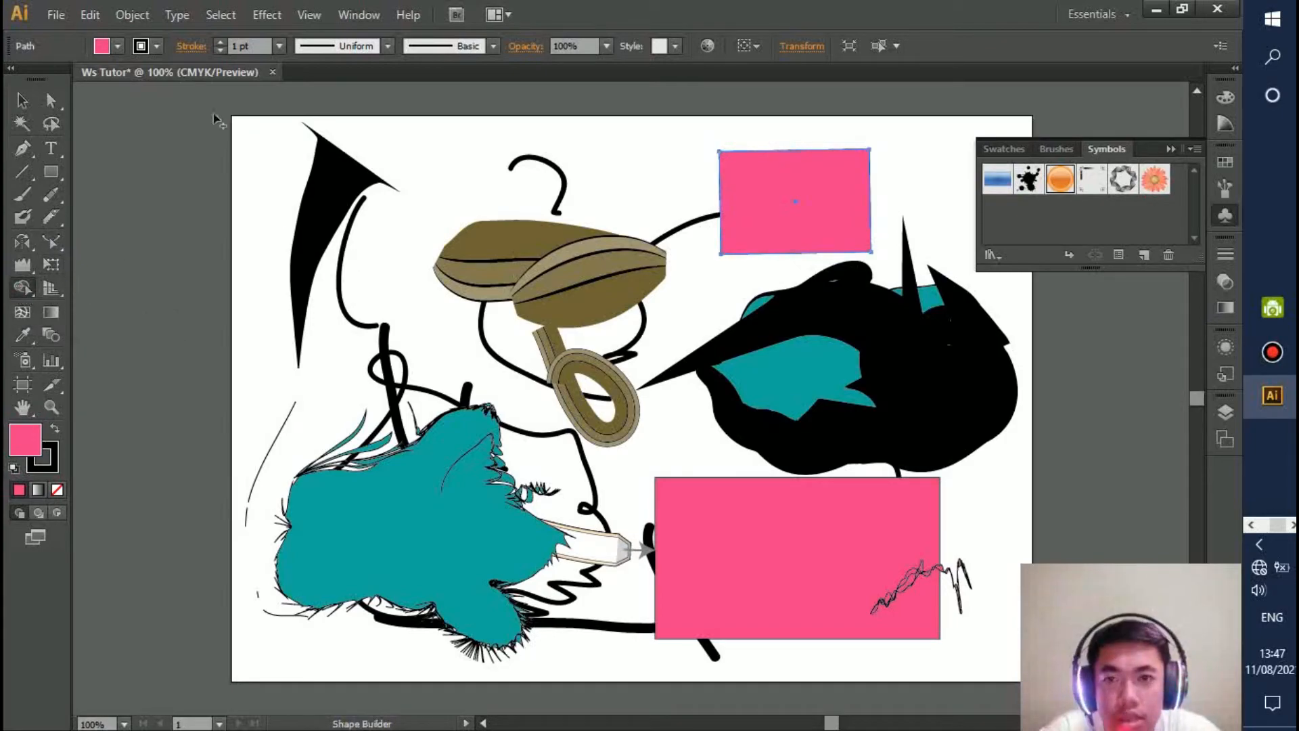
click(20, 101)
drag(239, 114, 1012, 703)
key(Delete)
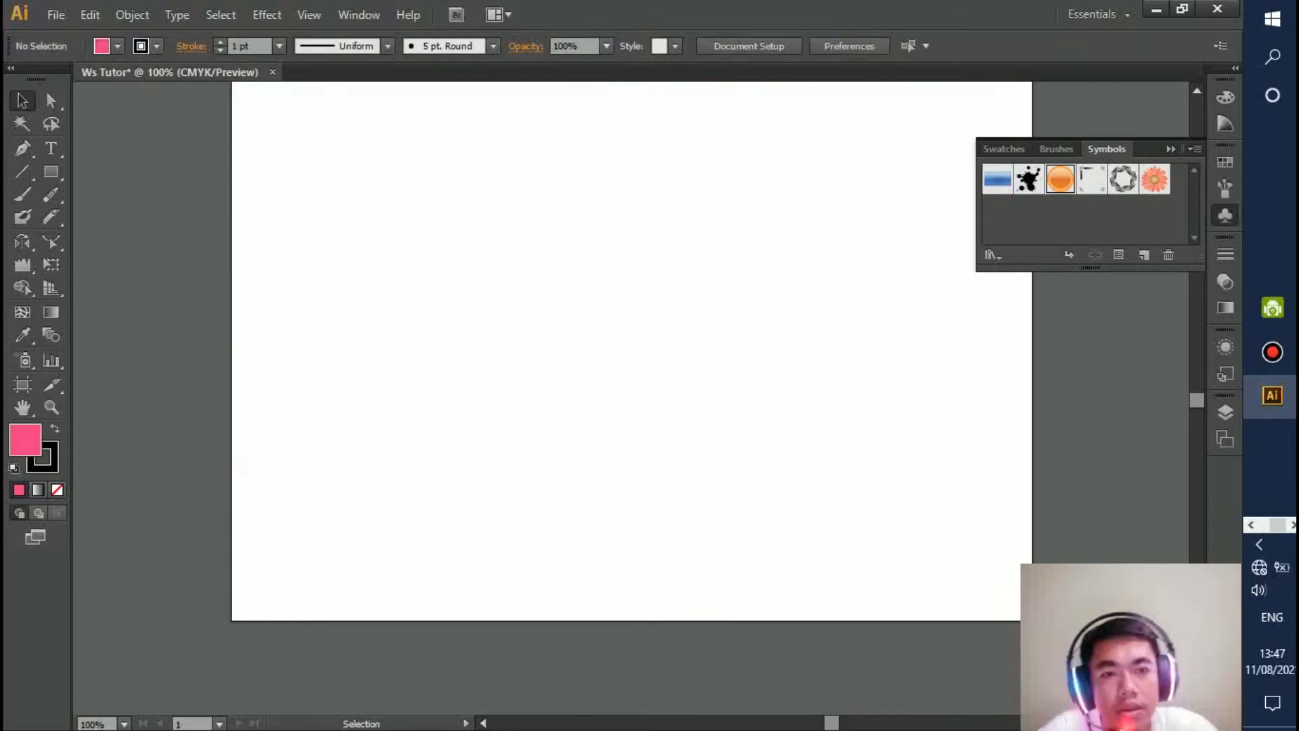
Draw a wide pink ellipse near the artboard's upper left and a smaller ellipse below it.
click(20, 288)
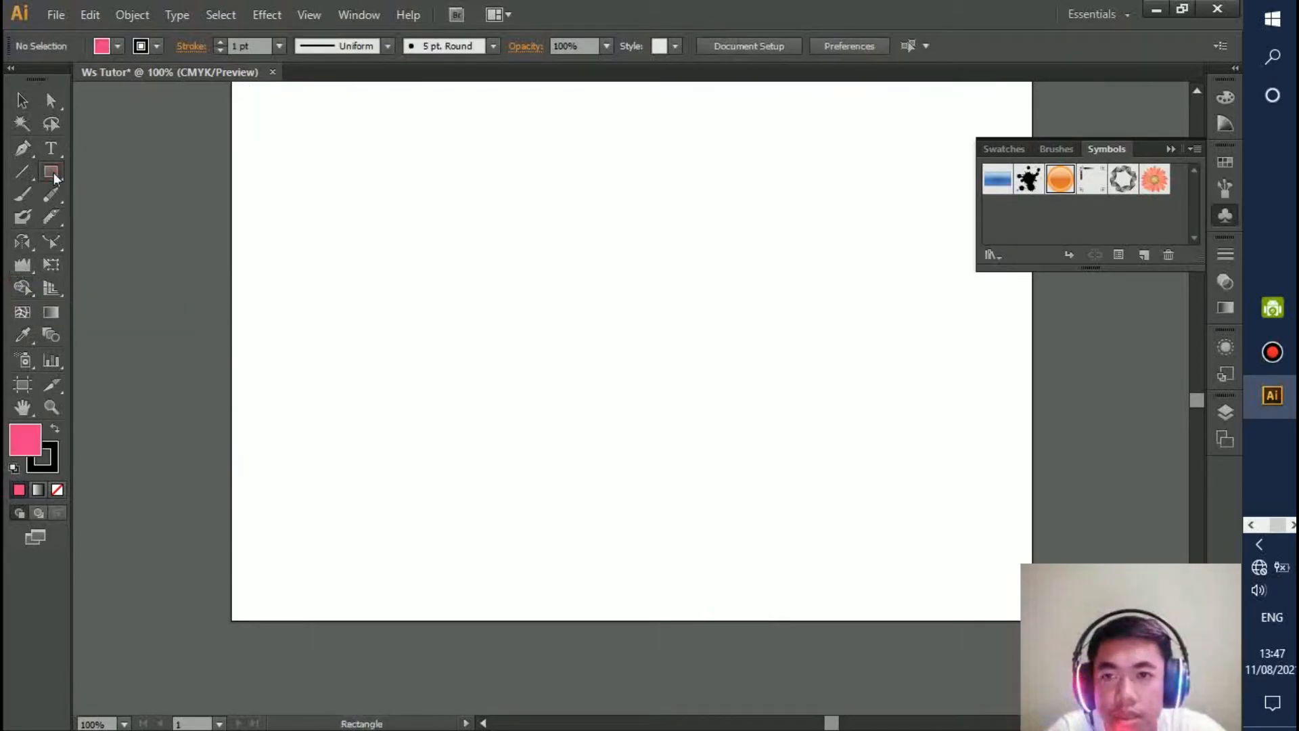
drag(55, 172, 125, 224)
mouse_move(355, 142)
mouse_down()
mouse_move(500, 198)
mouse_move(487, 218)
mouse_up()
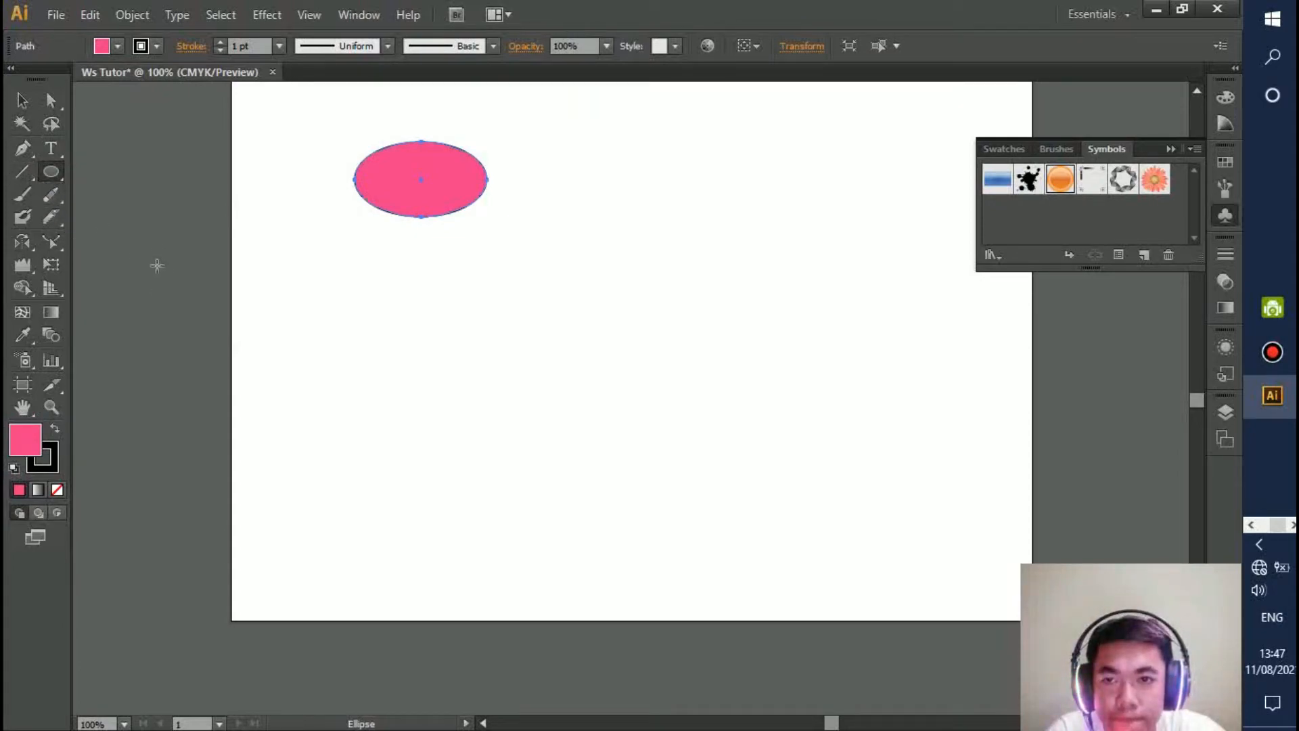
mouse_move(383, 404)
mouse_down()
mouse_move(499, 464)
mouse_move(493, 482)
mouse_move(467, 470)
mouse_up()
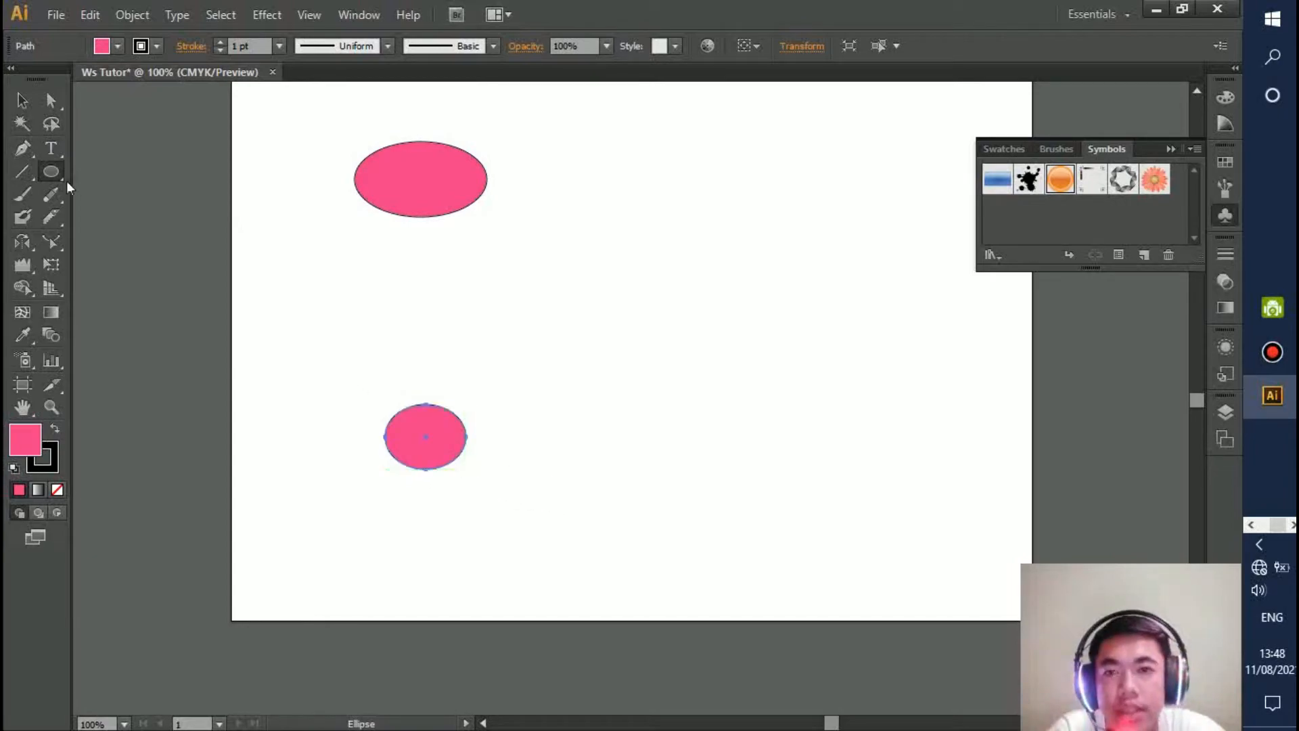
Try to combine the two separate ellipses with the Shape Builder tool.
click(25, 287)
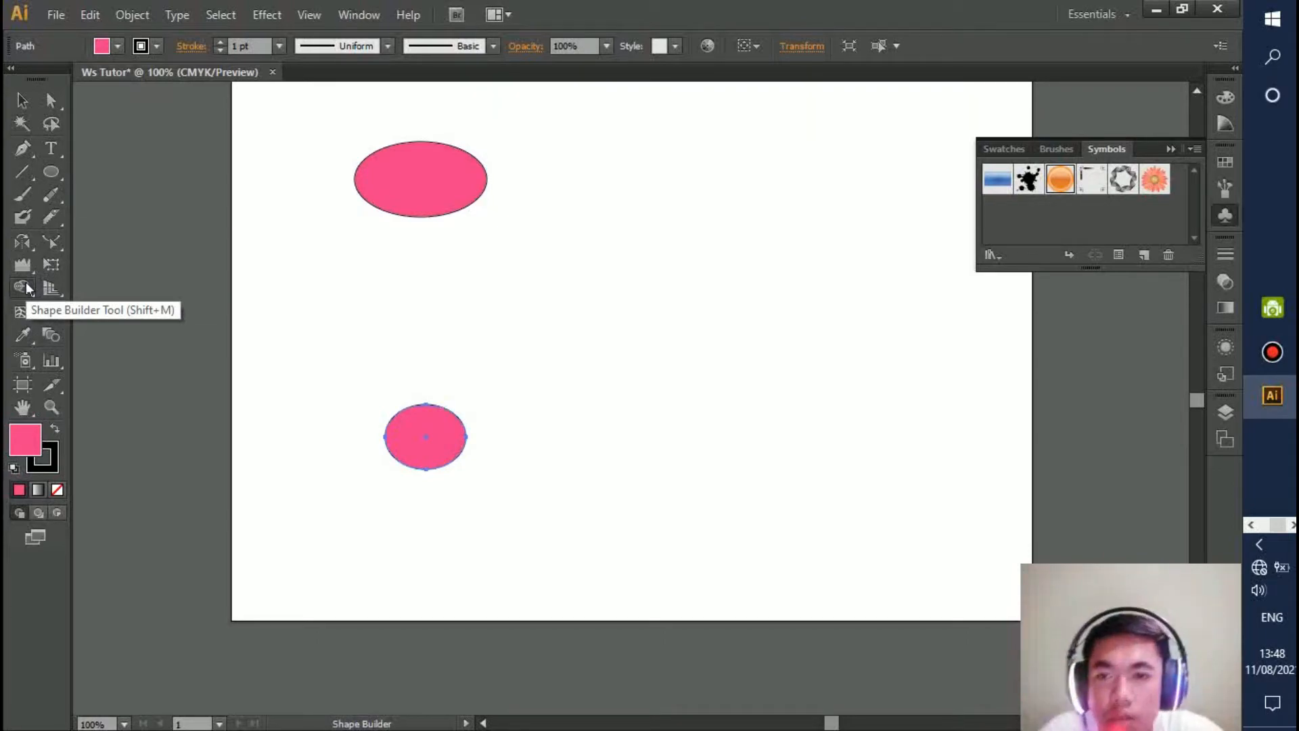
click(22, 289)
click(75, 289)
mouse_move(515, 270)
mouse_down()
mouse_move(542, 412)
mouse_move(541, 396)
mouse_up()
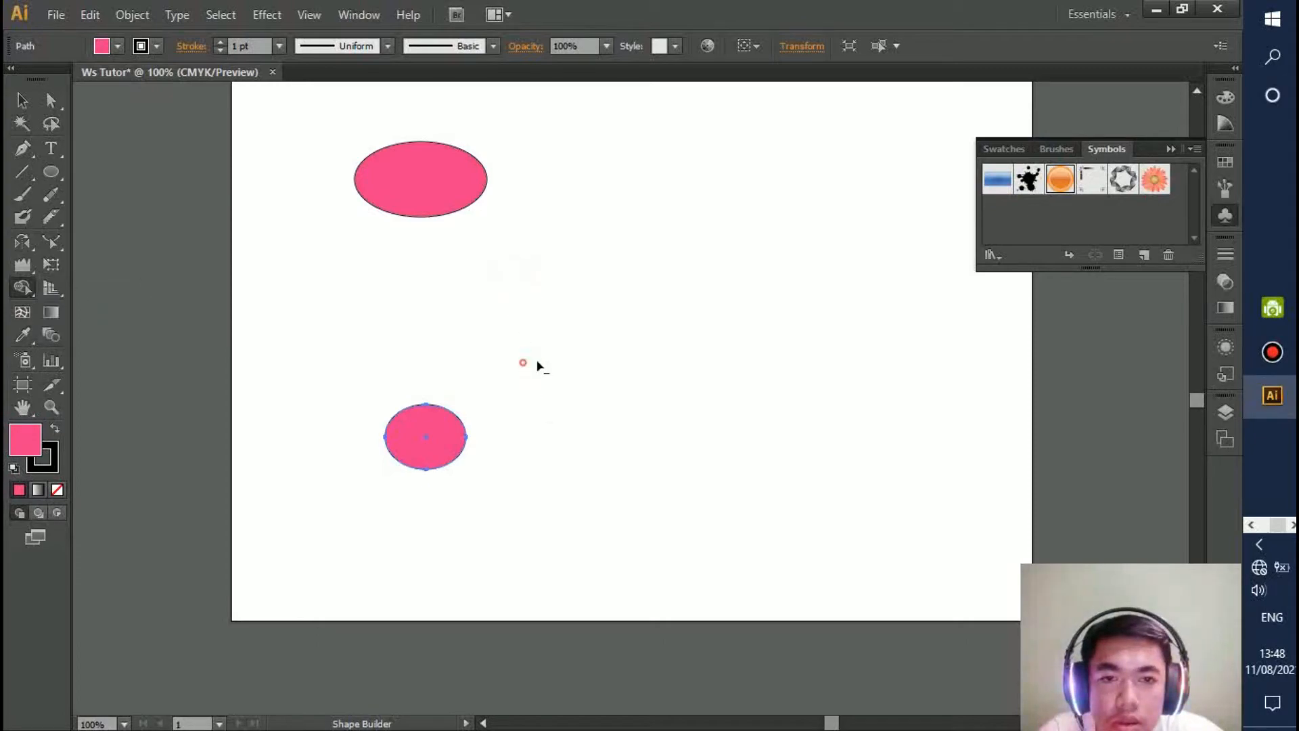
drag(435, 308, 444, 493)
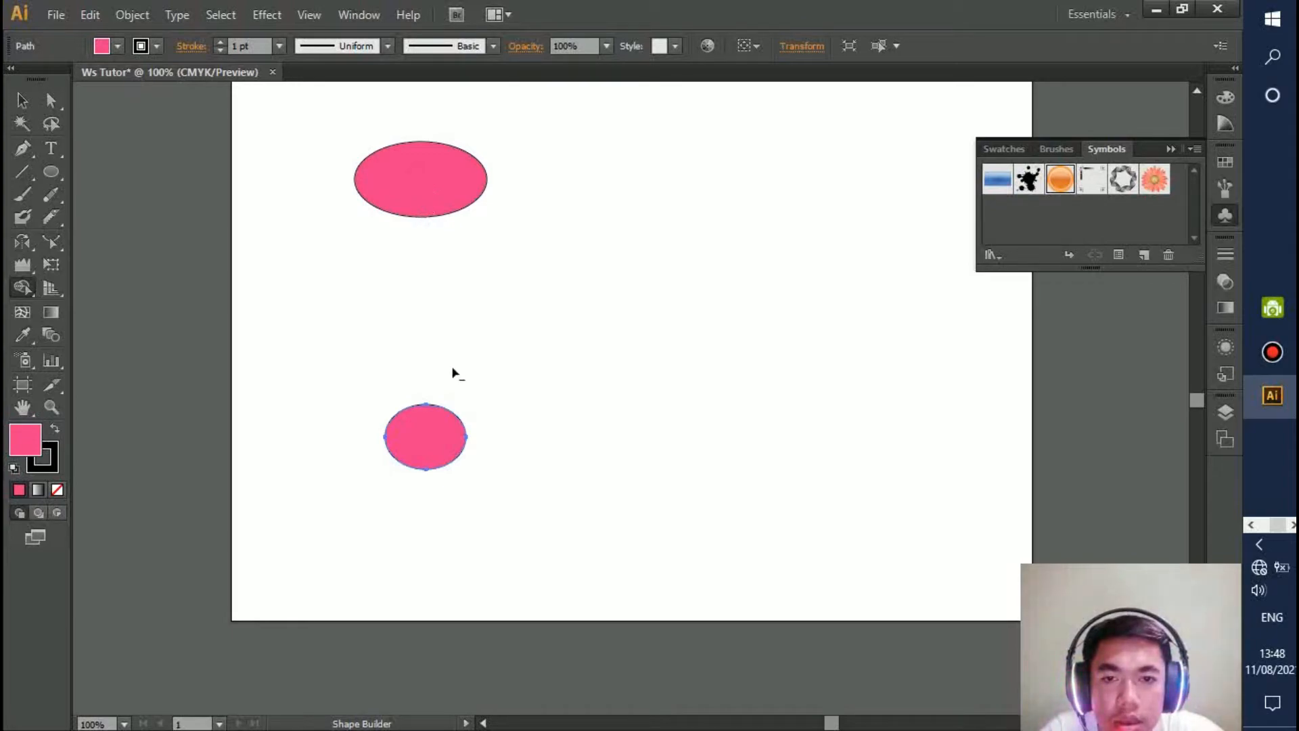
drag(414, 303, 426, 192)
click(24, 296)
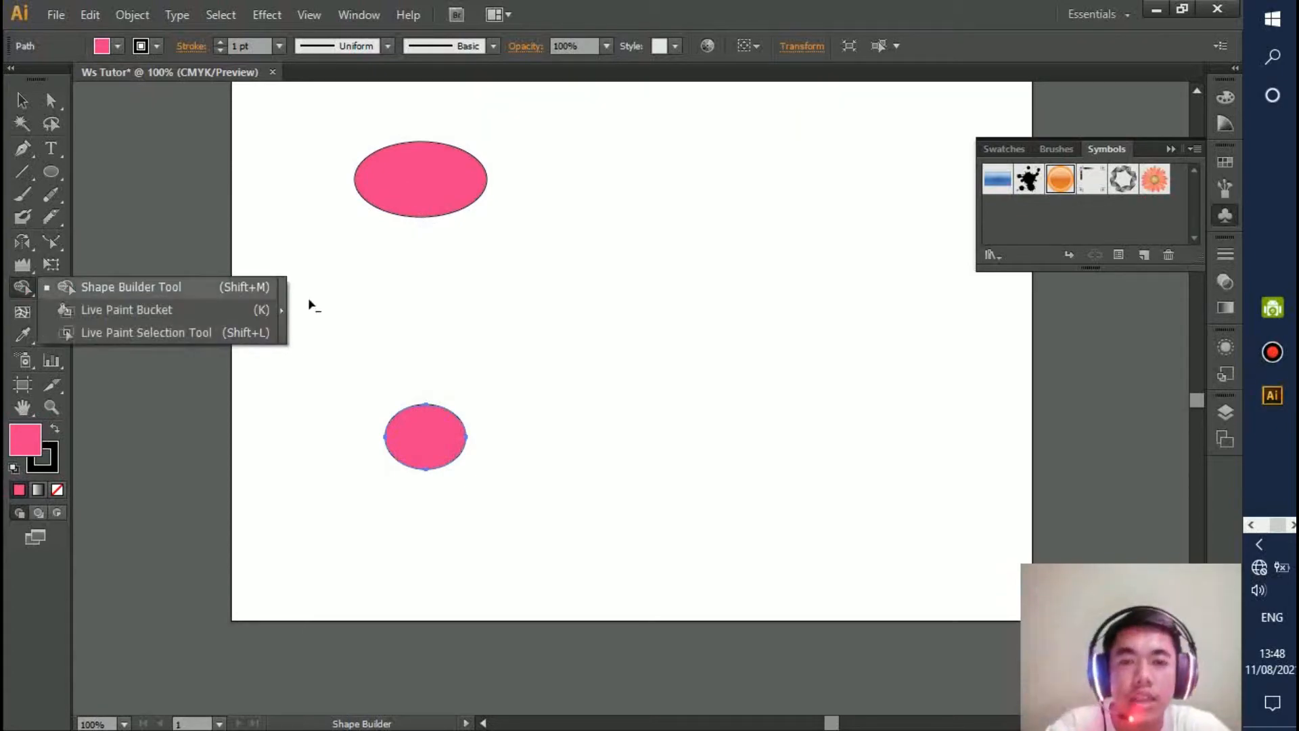
drag(343, 308, 291, 250)
Move the small ellipse up and to the right, and draw a small square overlapping its upper-left edge.
click(23, 100)
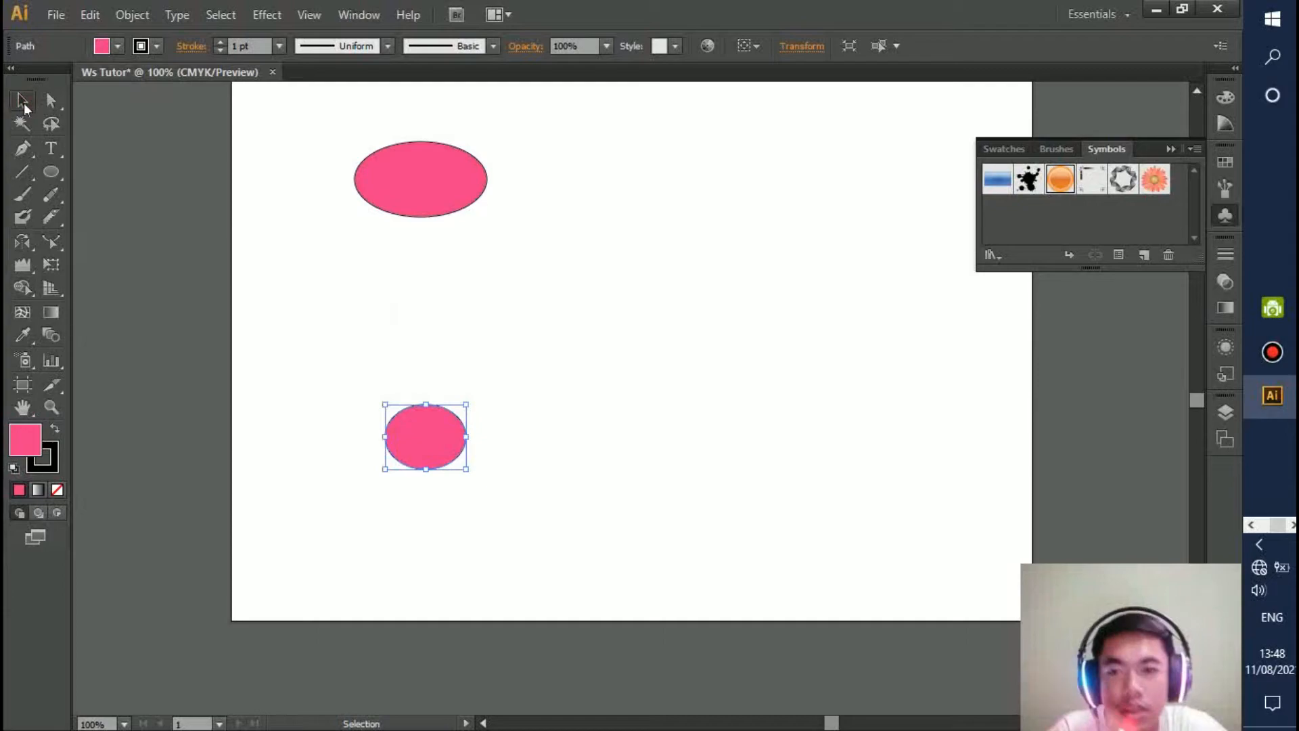
drag(444, 450, 492, 364)
click(50, 173)
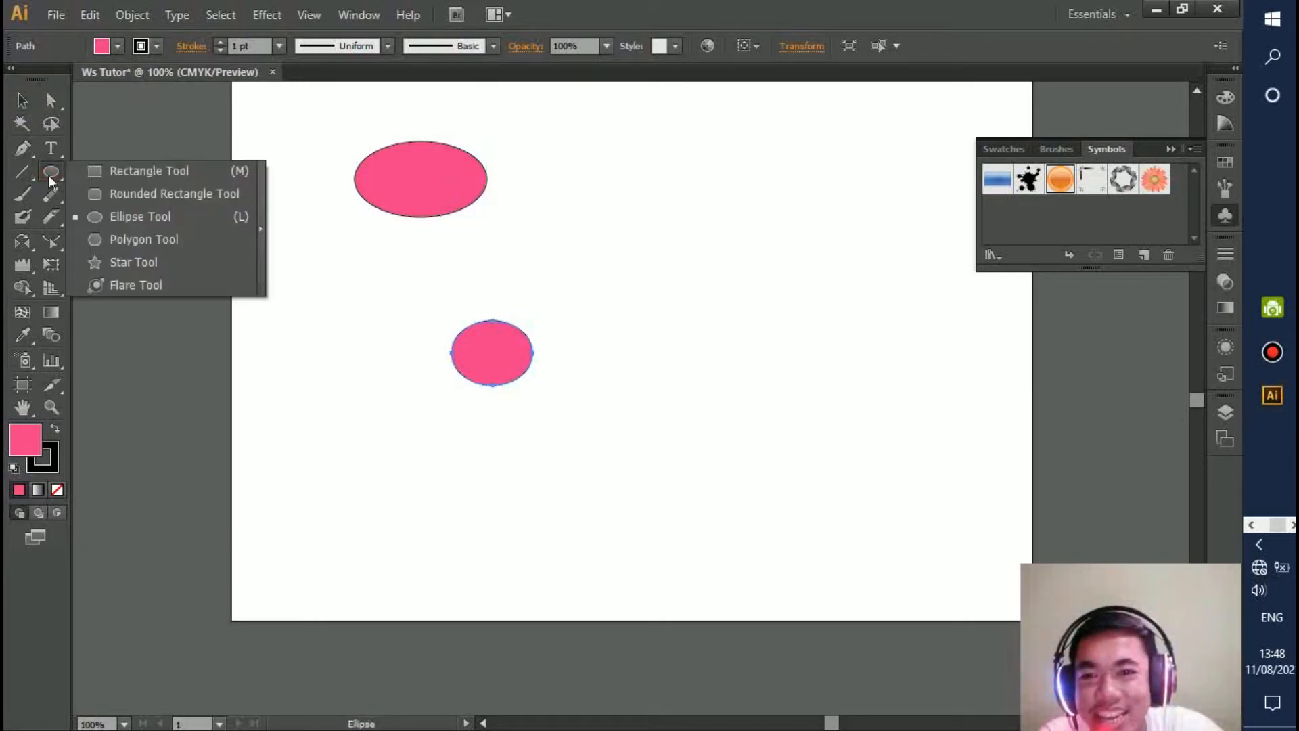
click(120, 175)
drag(419, 305, 473, 352)
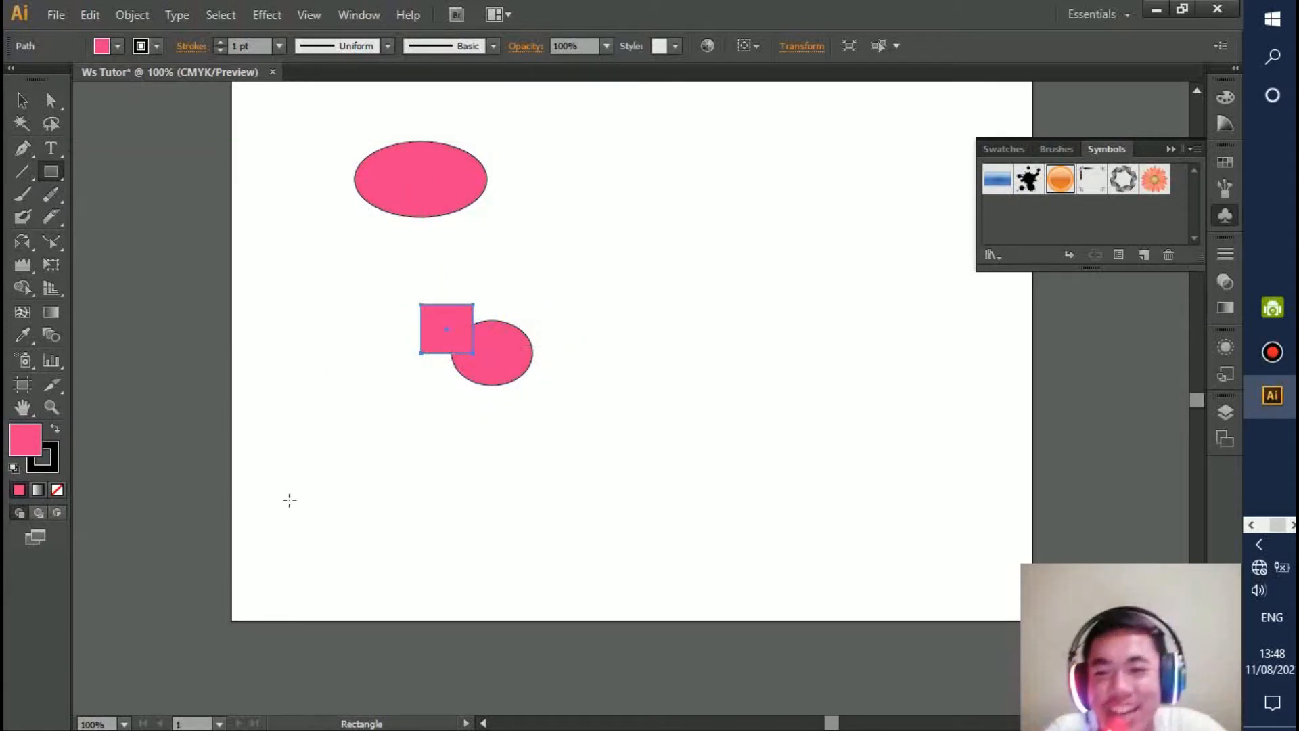
Fill the small square with red, hex F43D3D.
double_click(26, 440)
click(837, 231)
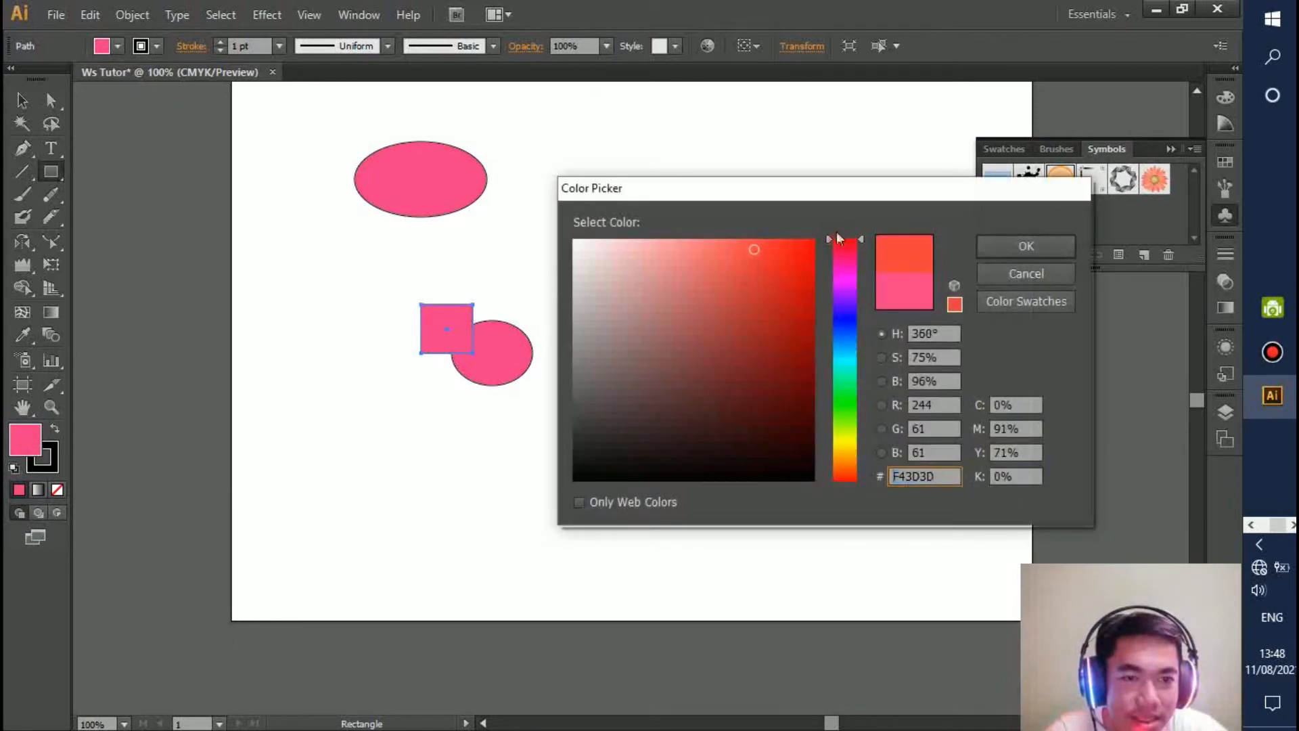
click(1019, 246)
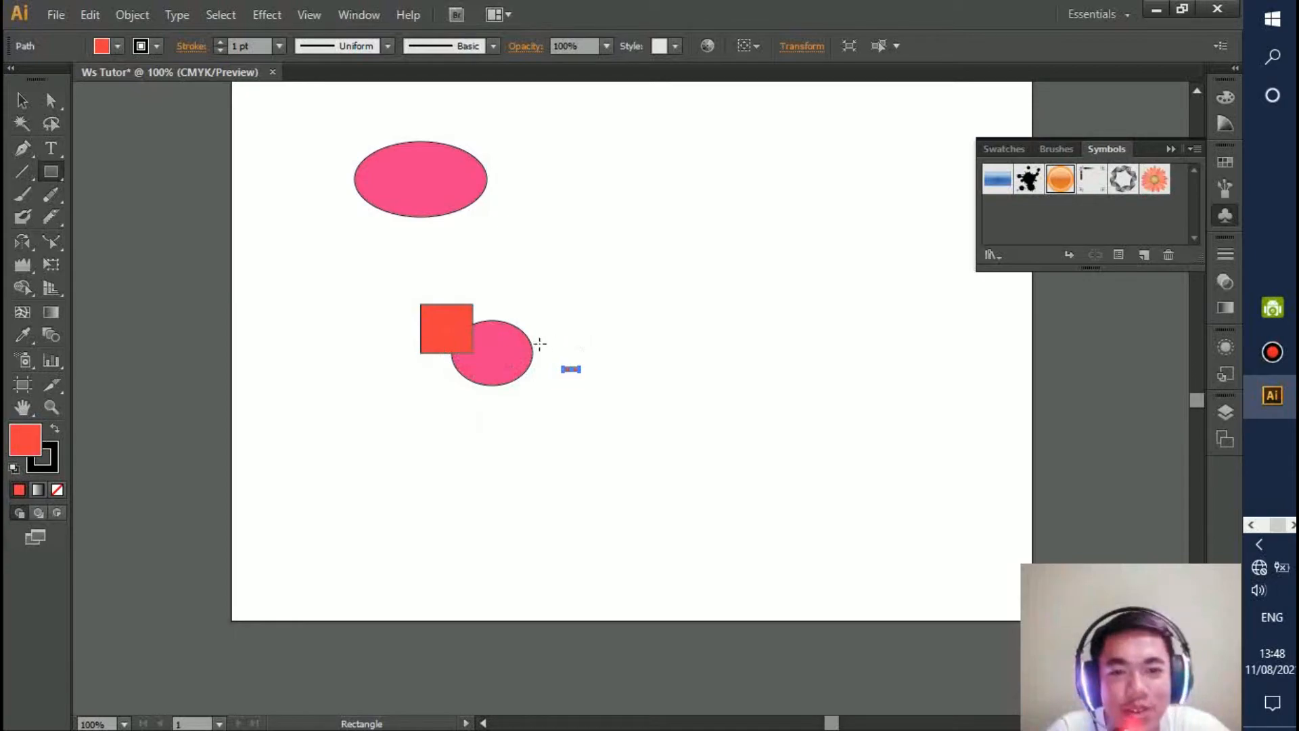
Delete the stray tiny rectangle beside the small ellipse and the wide upper ellipse.
click(23, 100)
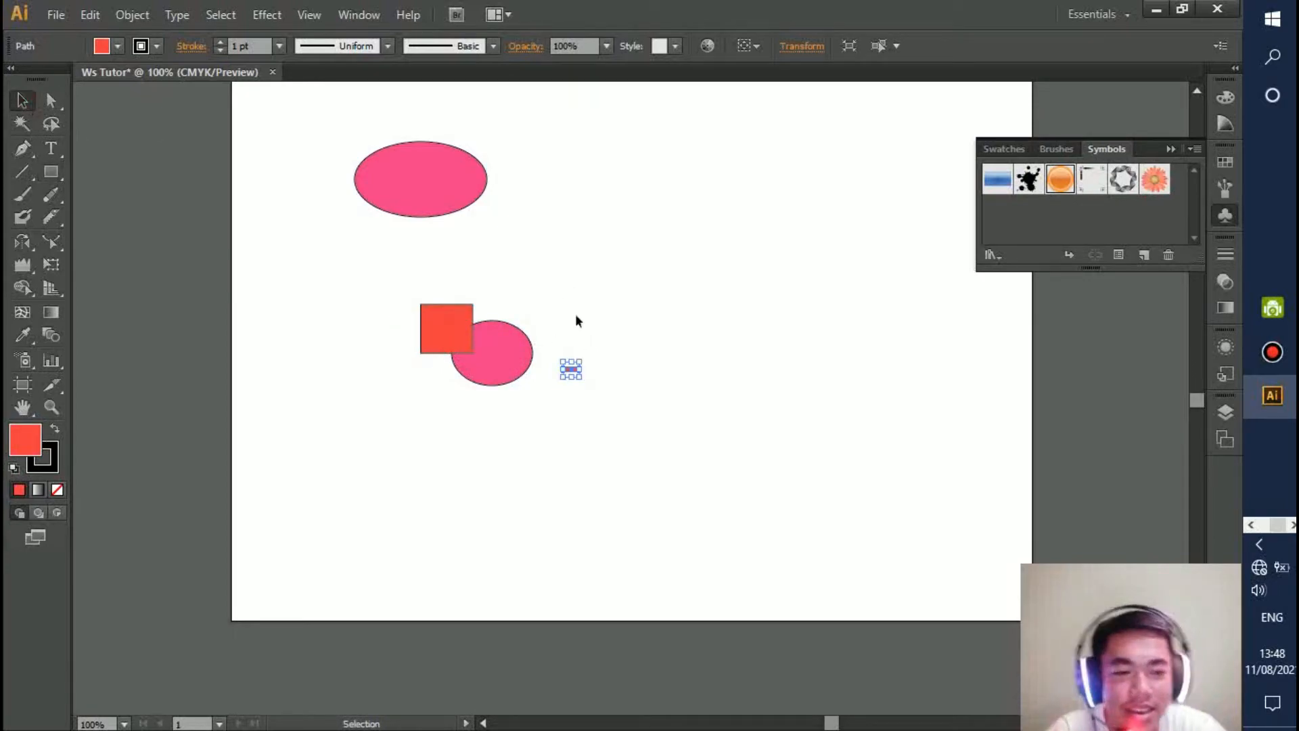
key(Delete)
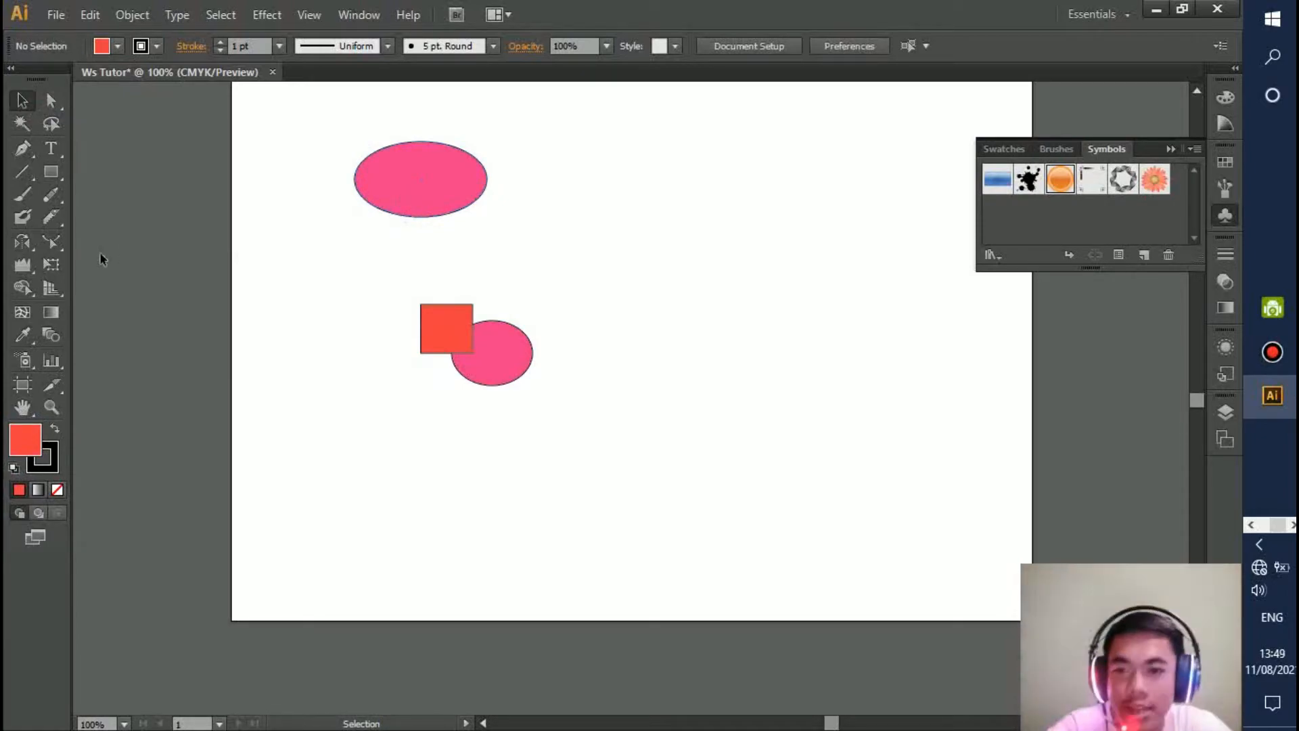
click(417, 181)
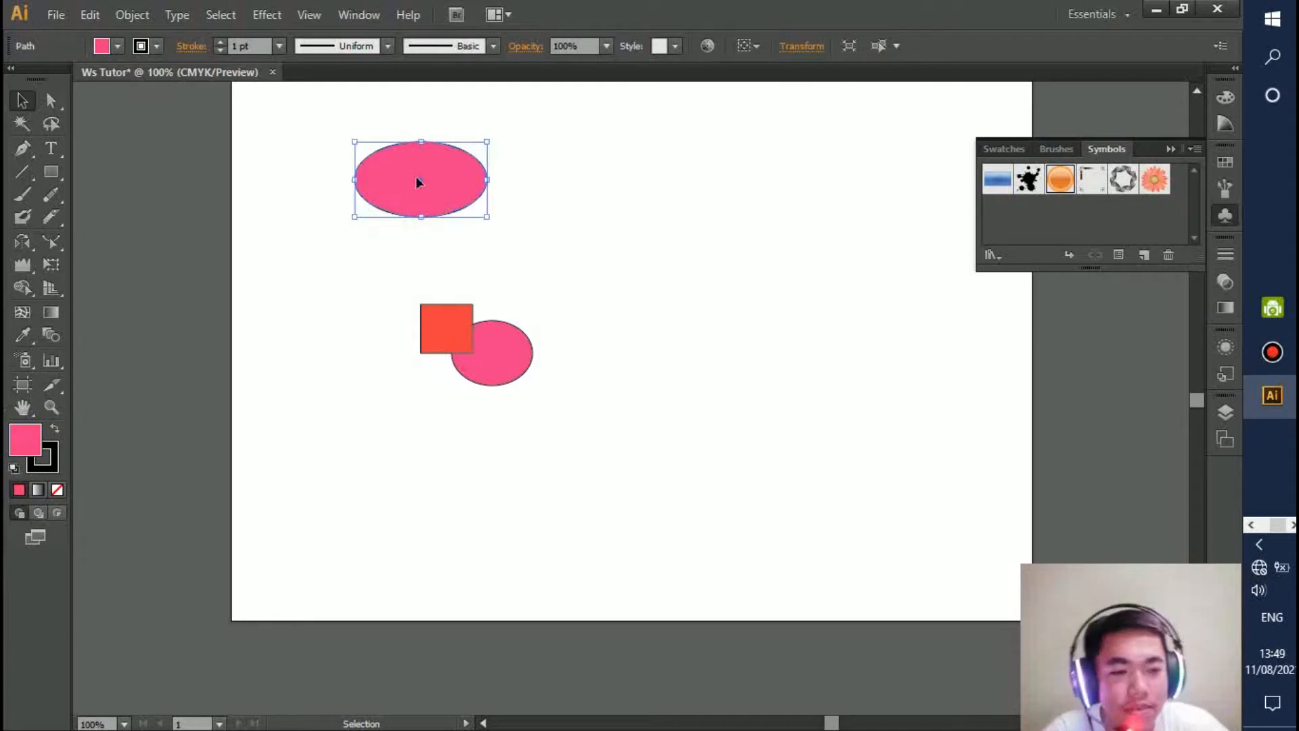
key(Delete)
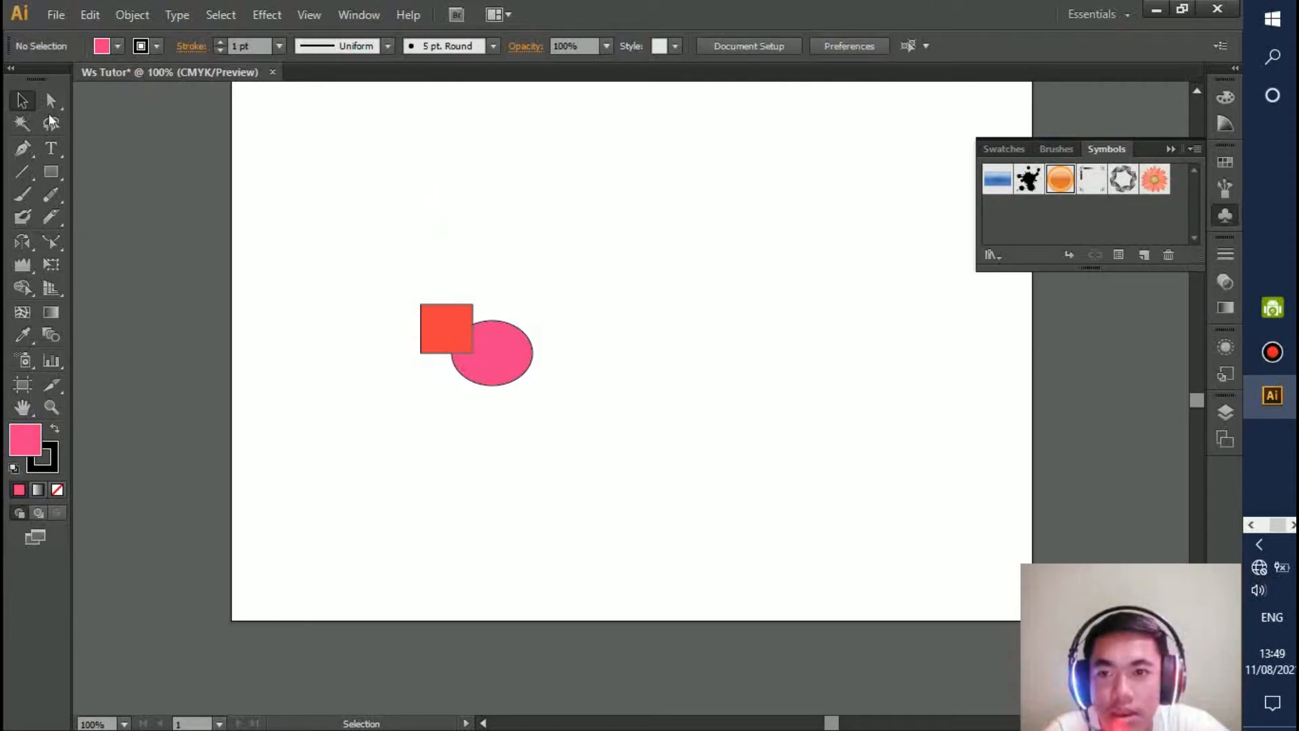
Select the square and ellipse together and split off the ellipse's non-overlapping part with the Shape Builder tool.
click(447, 334)
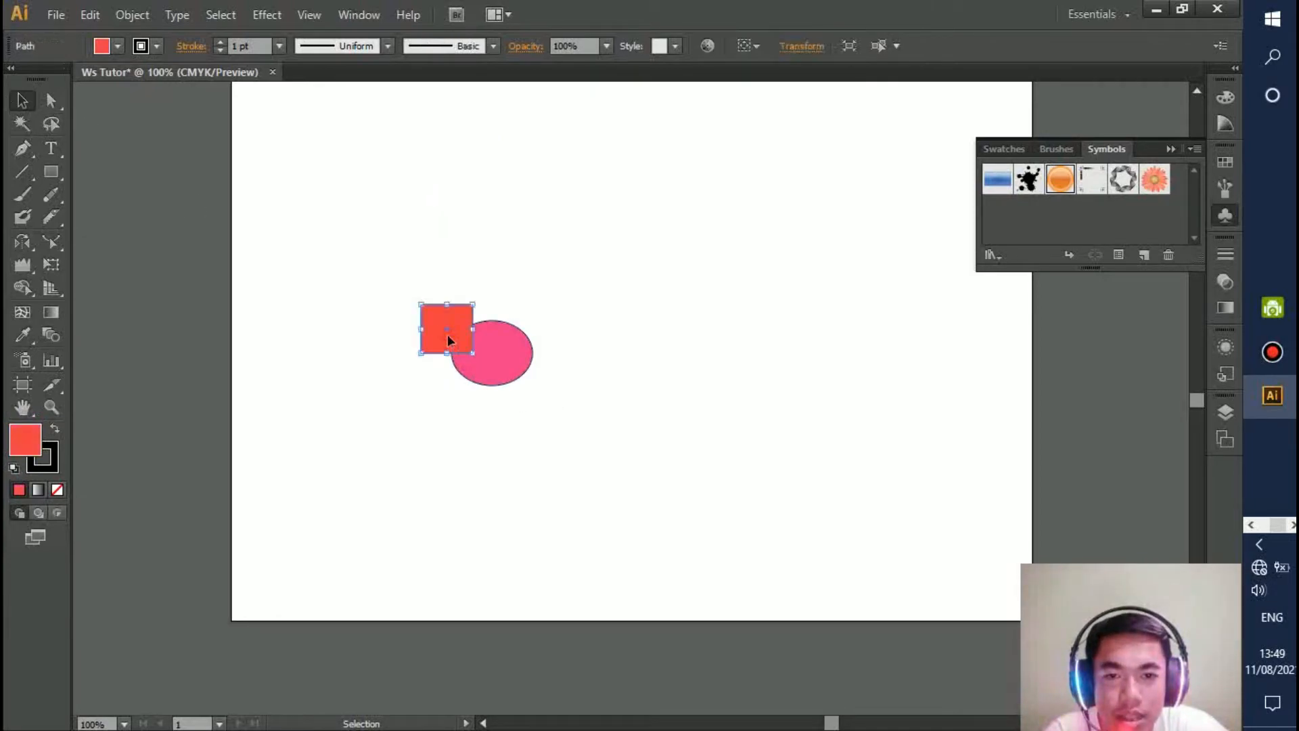
click(553, 449)
key(ctrl+a)
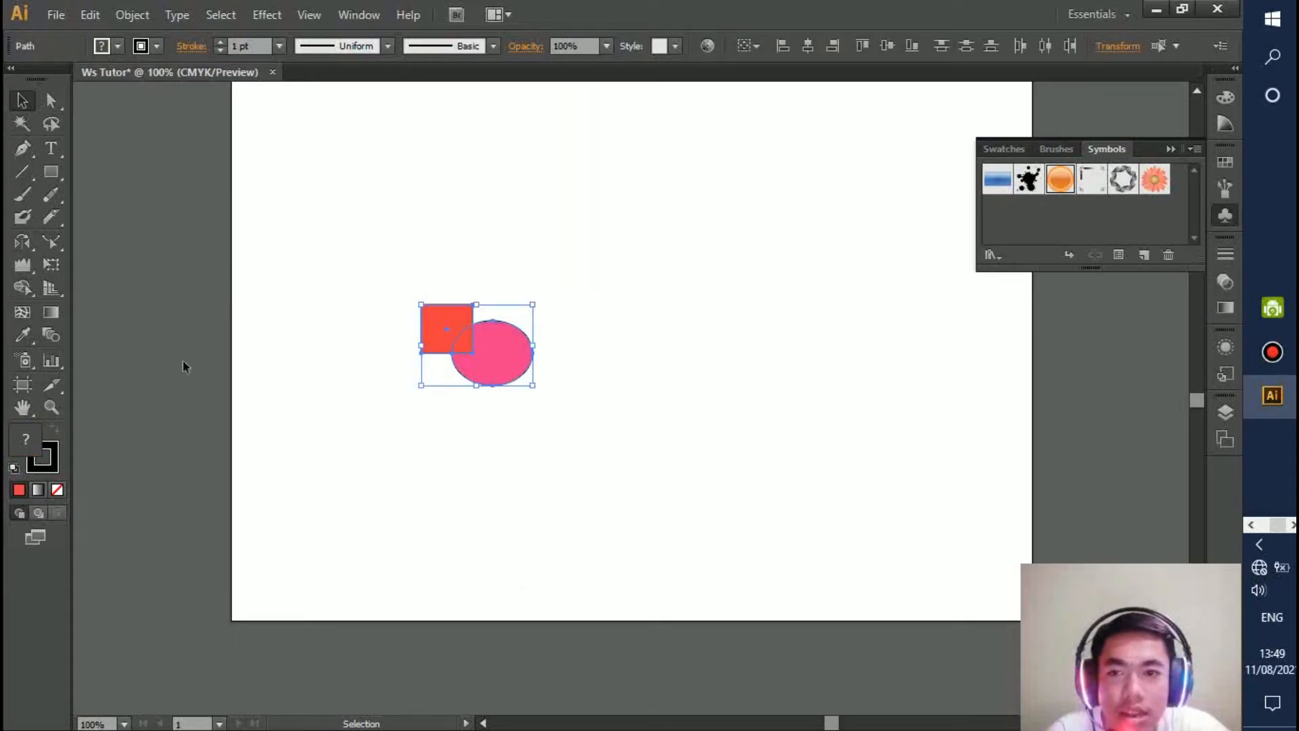
click(23, 288)
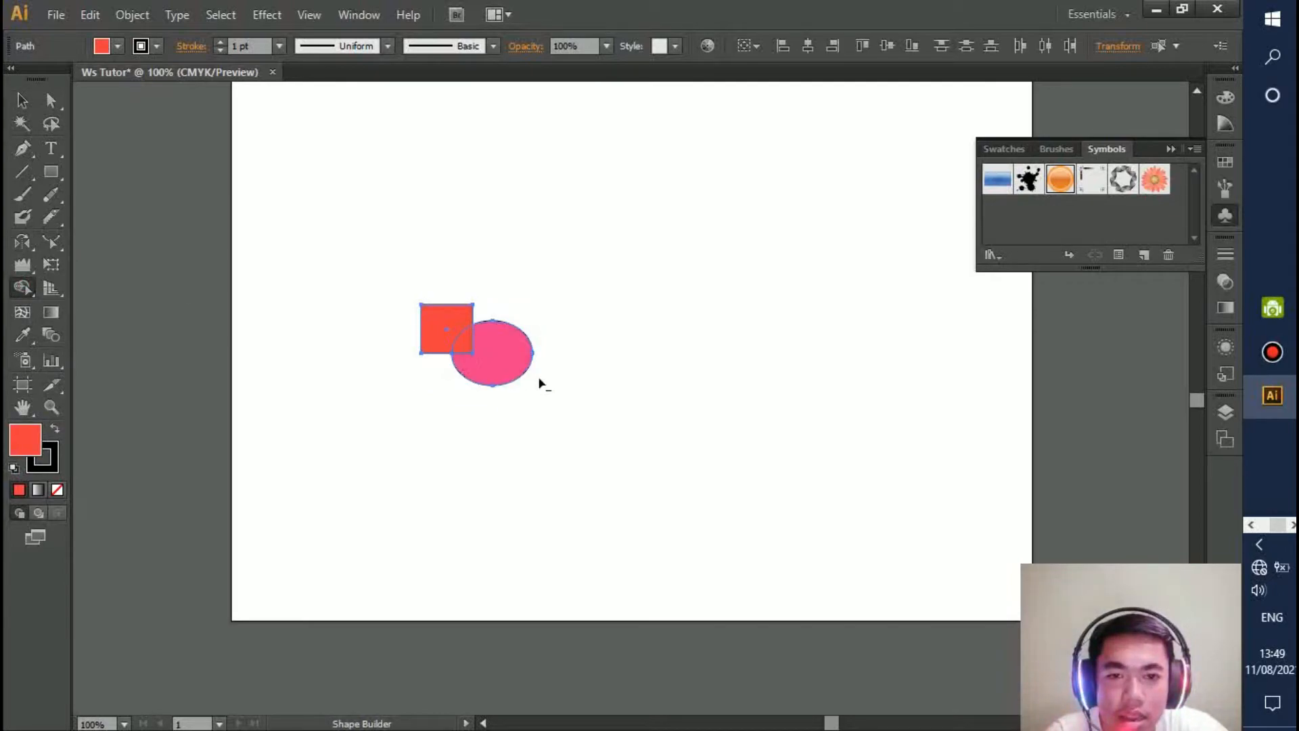
click(513, 365)
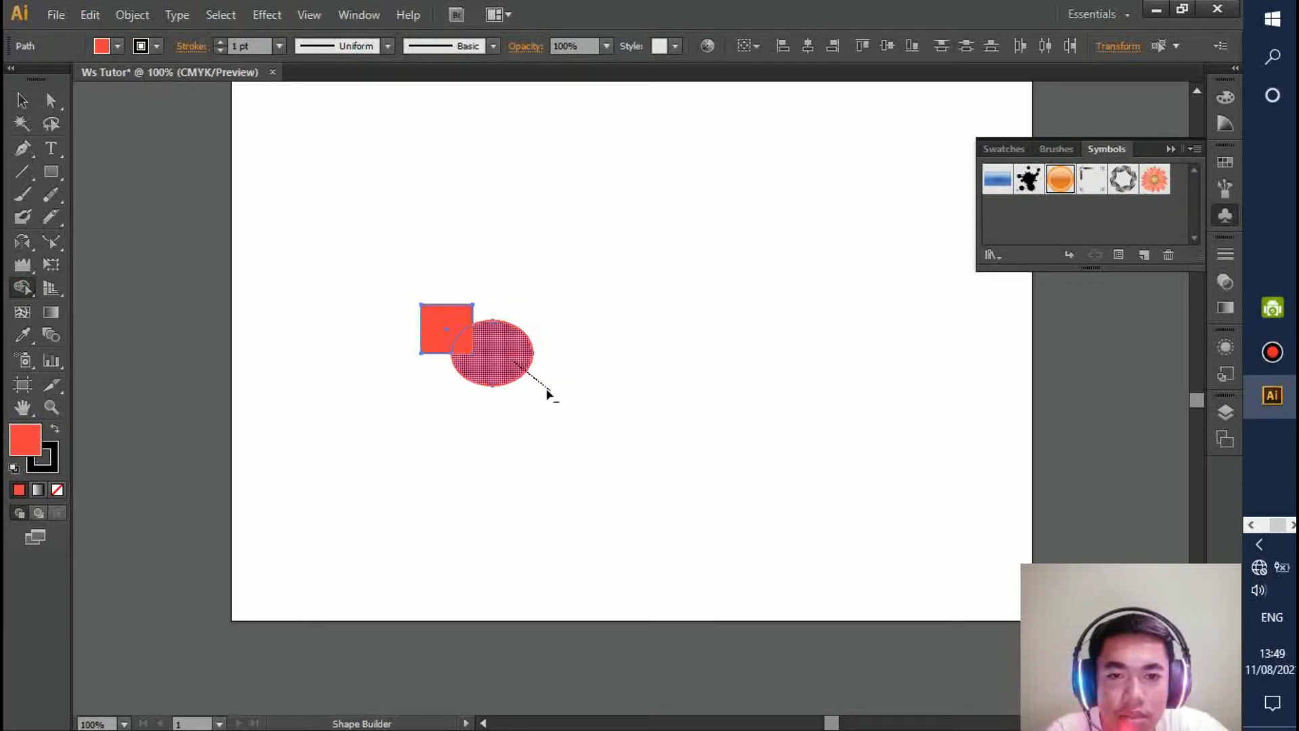
Pull the square, the overlap piece and the cut ellipse apart, and select the overlap piece.
click(22, 100)
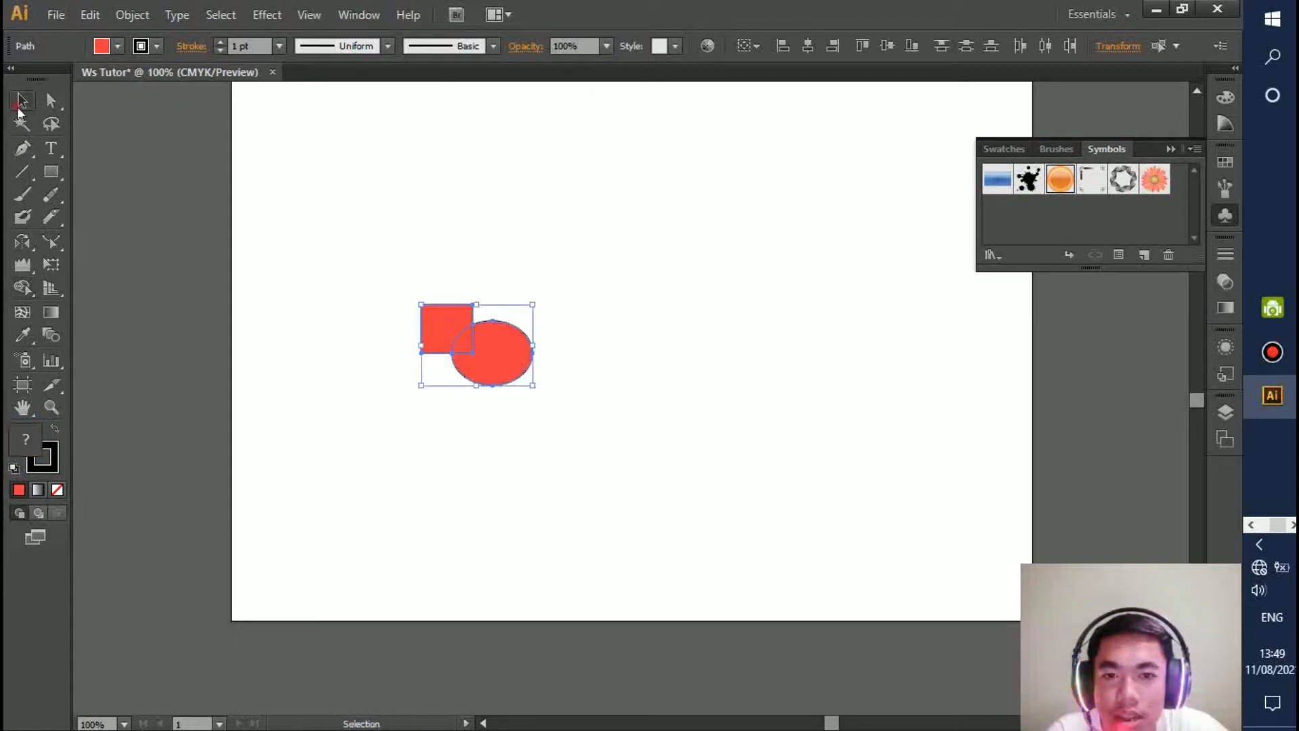
drag(502, 371, 437, 320)
click(51, 100)
click(649, 427)
click(487, 358)
drag(531, 385, 565, 404)
click(503, 358)
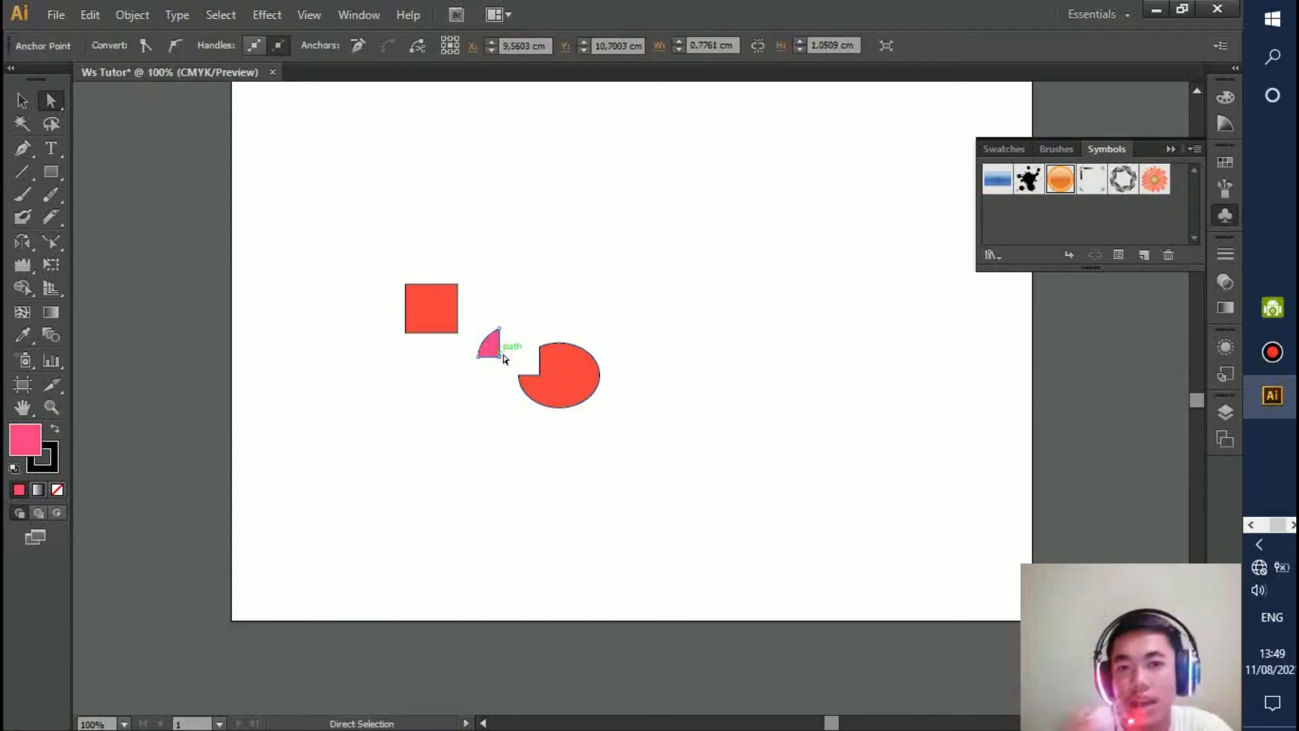
Undo the piece separation and the Shape Builder split back to the whole red square overlapping the pink ellipse.
drag(494, 350, 500, 328)
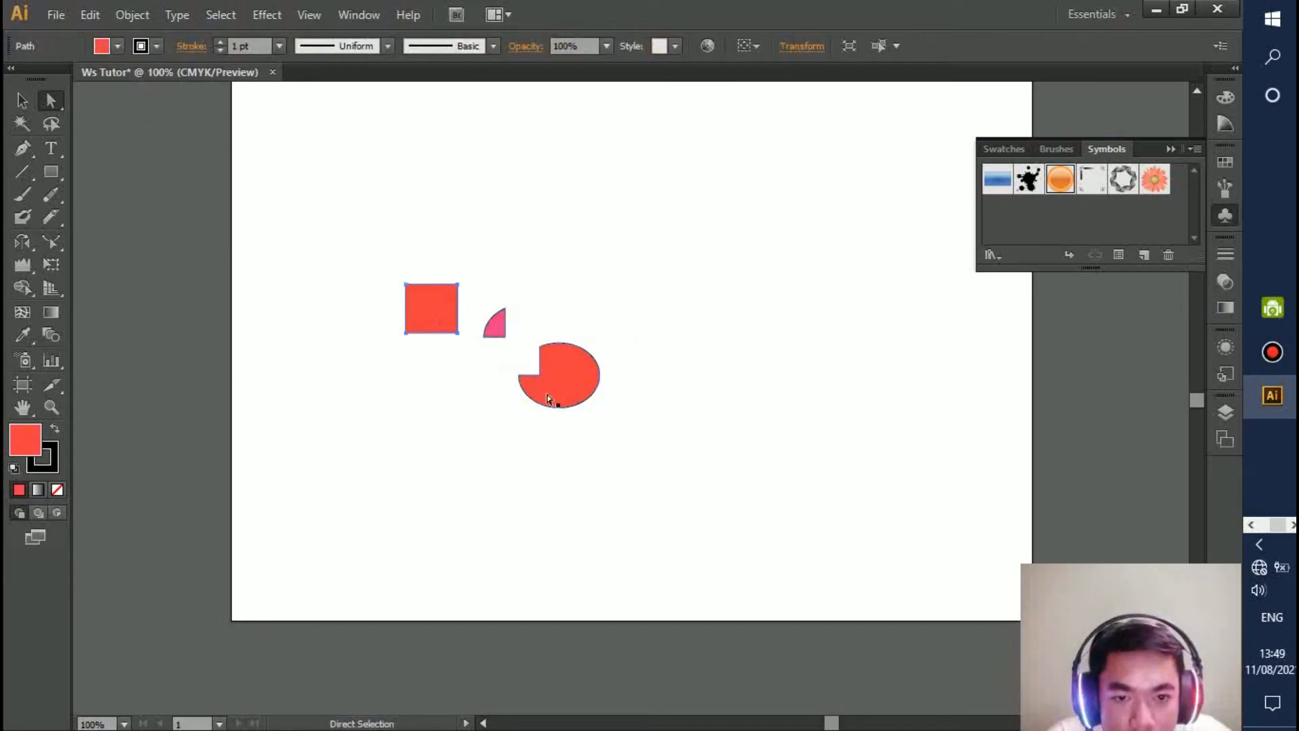
key(ctrl+z)
key(ctrl+z)
key(ctrl+z)
key(ctrl+z)
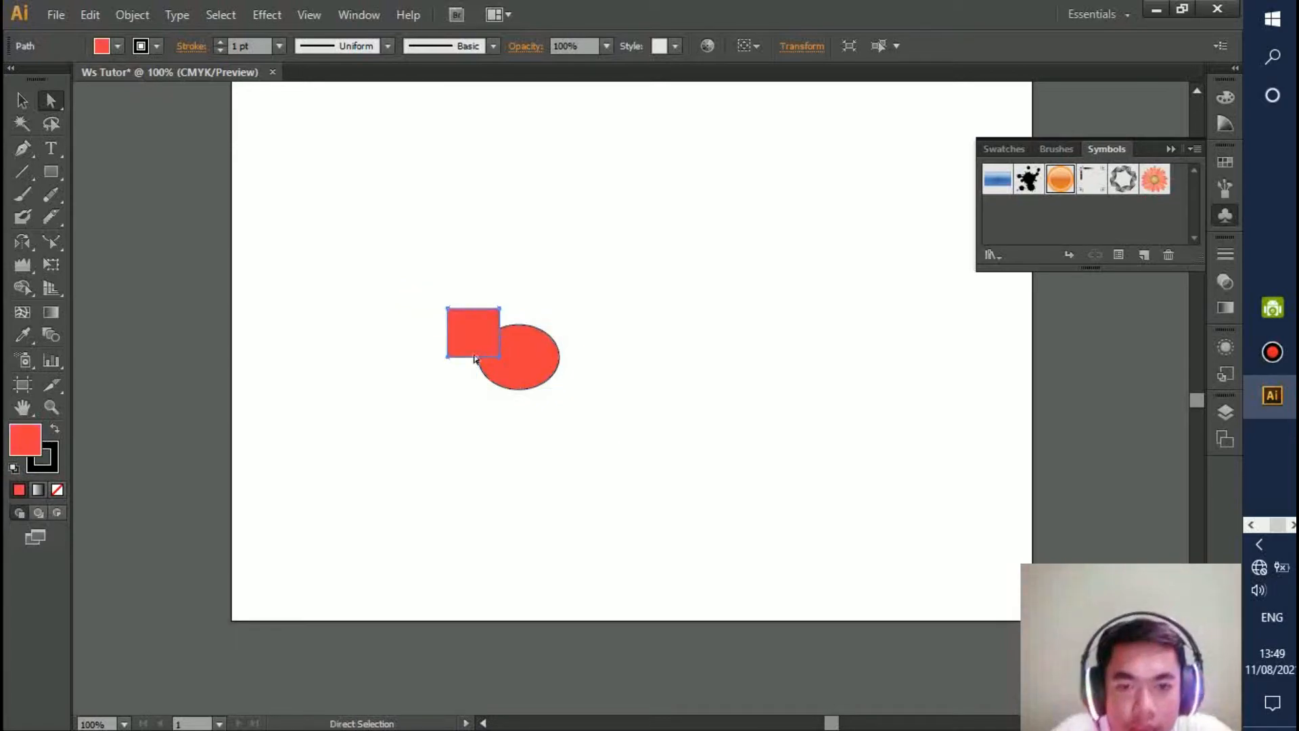
key(ctrl+z)
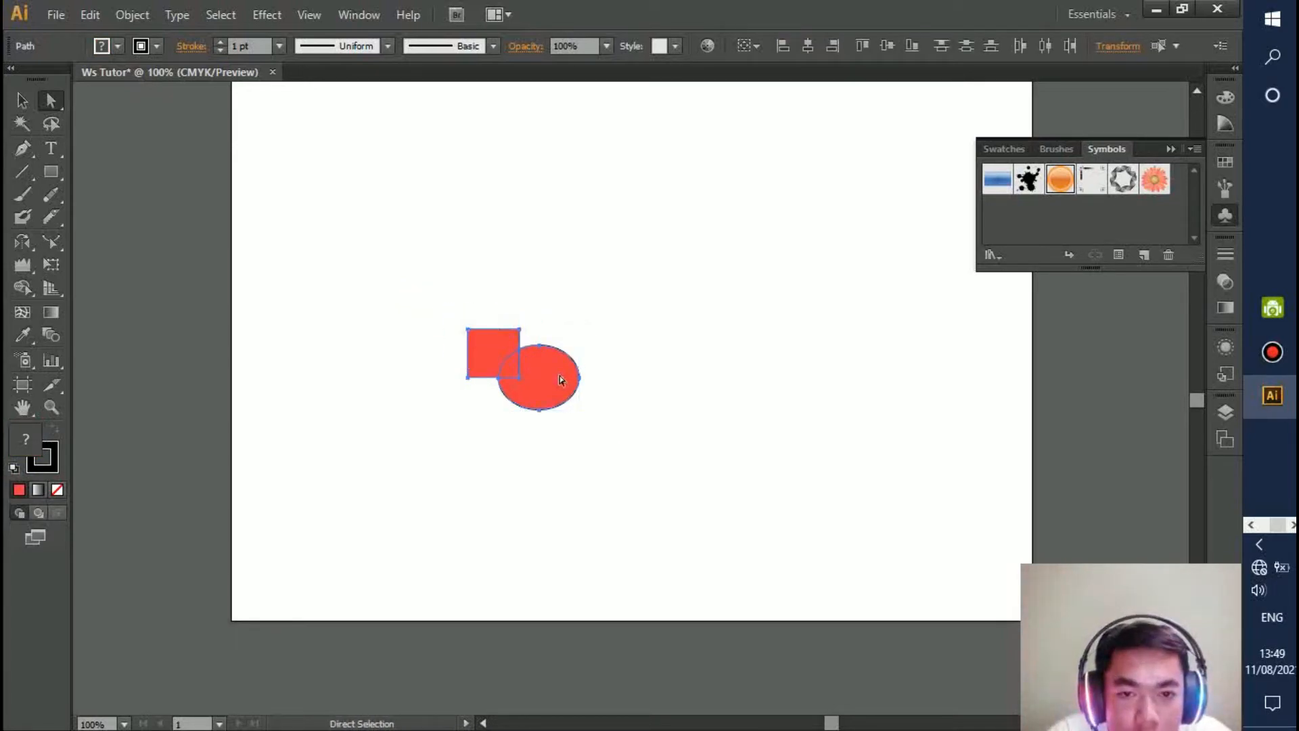
key(ctrl)
key(ctrl+z)
key(ctrl+z)
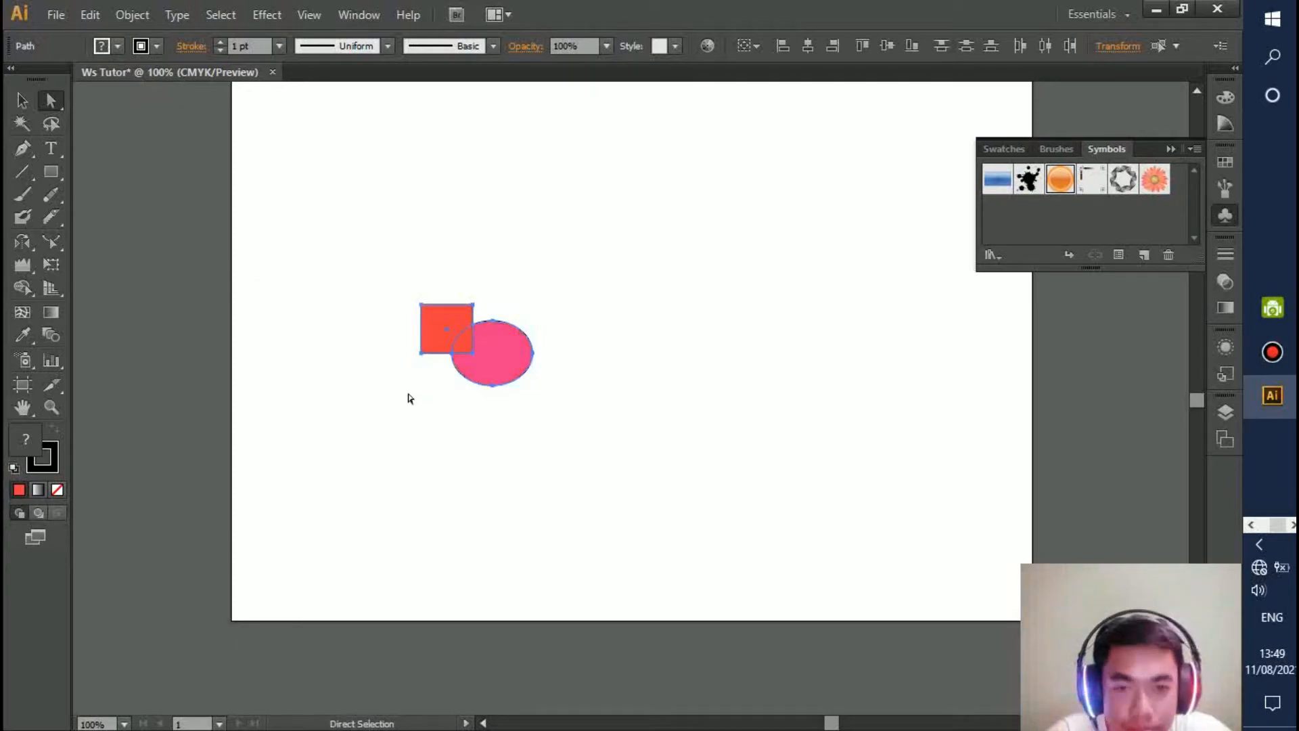
Try pulling the pink ellipse away from the red square.
click(408, 398)
drag(489, 365, 570, 409)
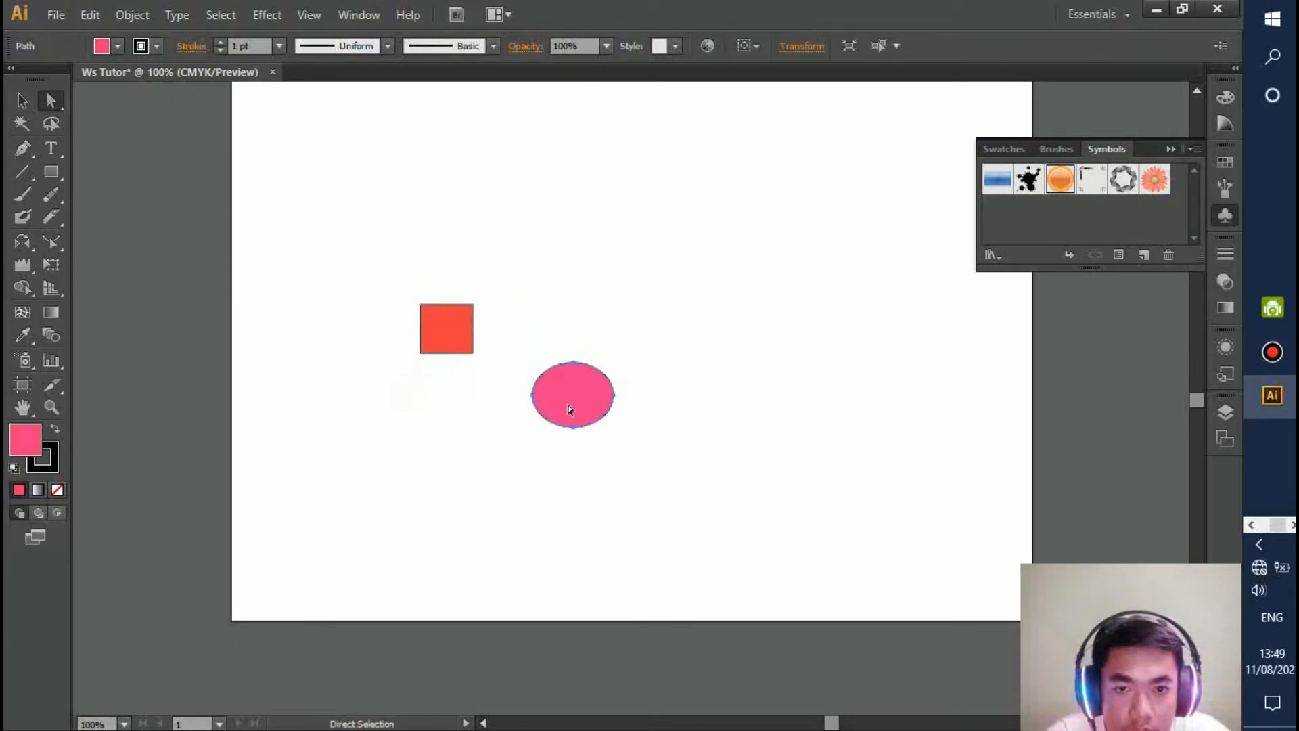
key(ctrl+z)
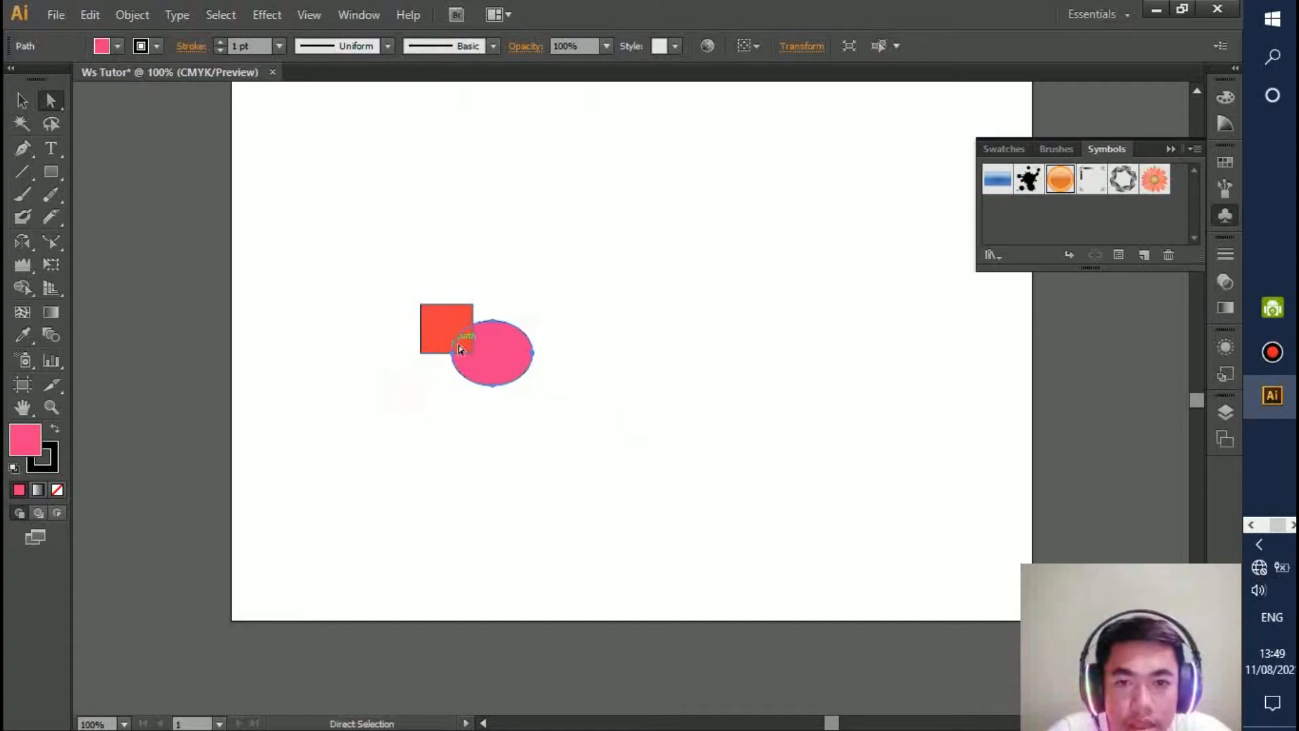
Select the red square and pink ellipse together and shift the overlapping pair slightly on the artboard.
drag(316, 246, 566, 433)
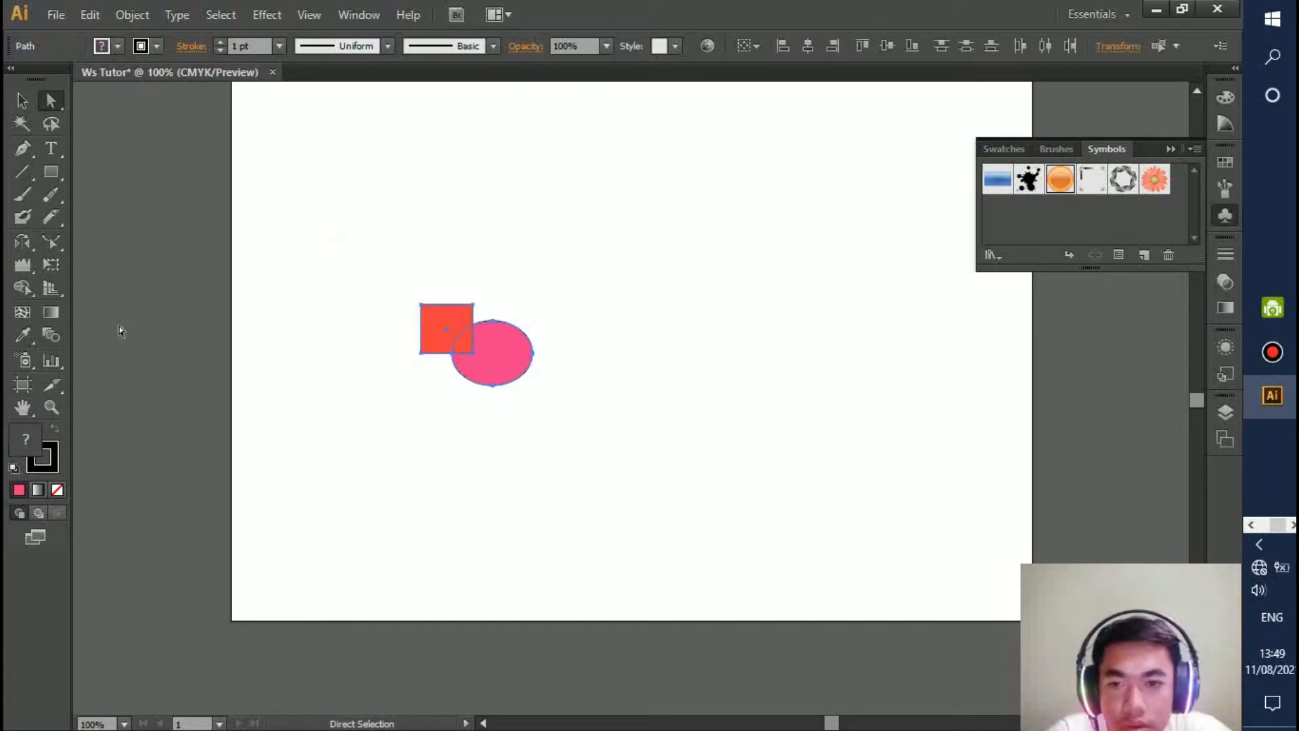
click(22, 286)
click(51, 100)
mouse_move(524, 367)
mouse_down()
mouse_move(551, 382)
mouse_move(512, 367)
mouse_up()
drag(417, 328, 406, 311)
drag(255, 202, 596, 440)
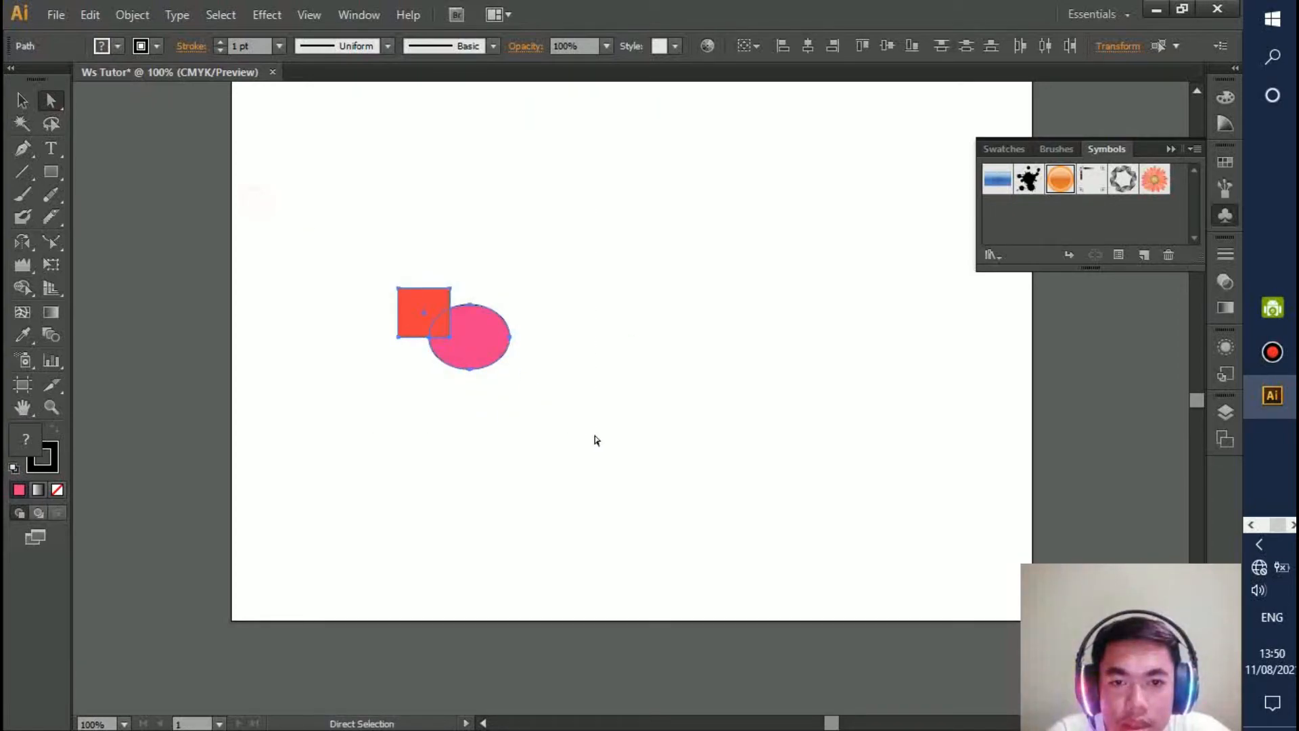
click(22, 289)
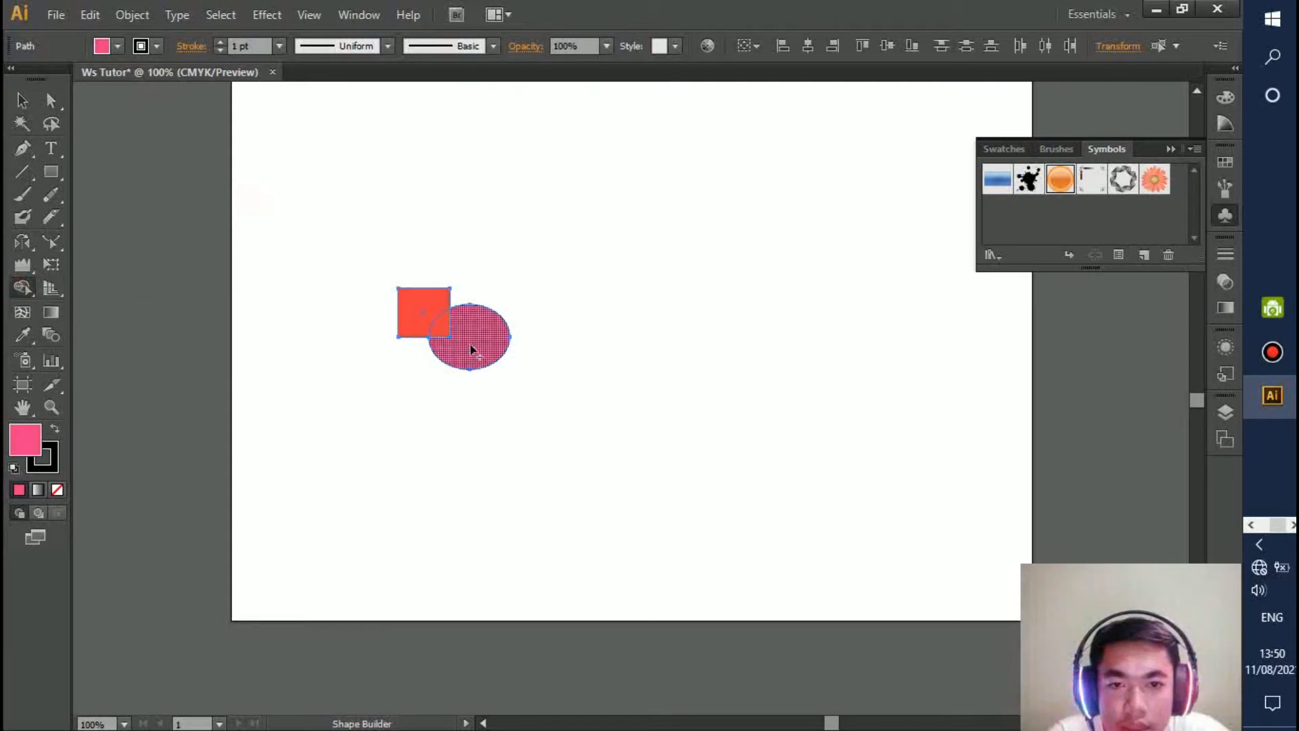
click(52, 102)
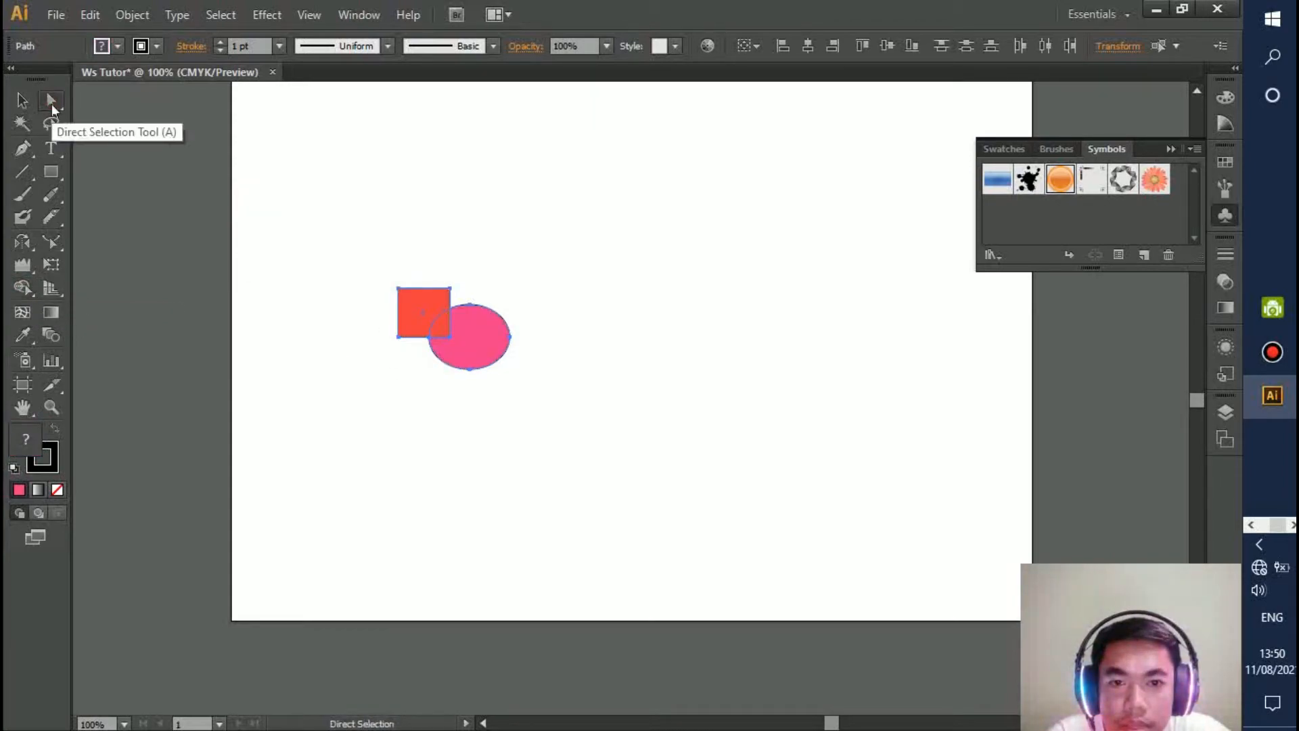
drag(477, 343, 502, 383)
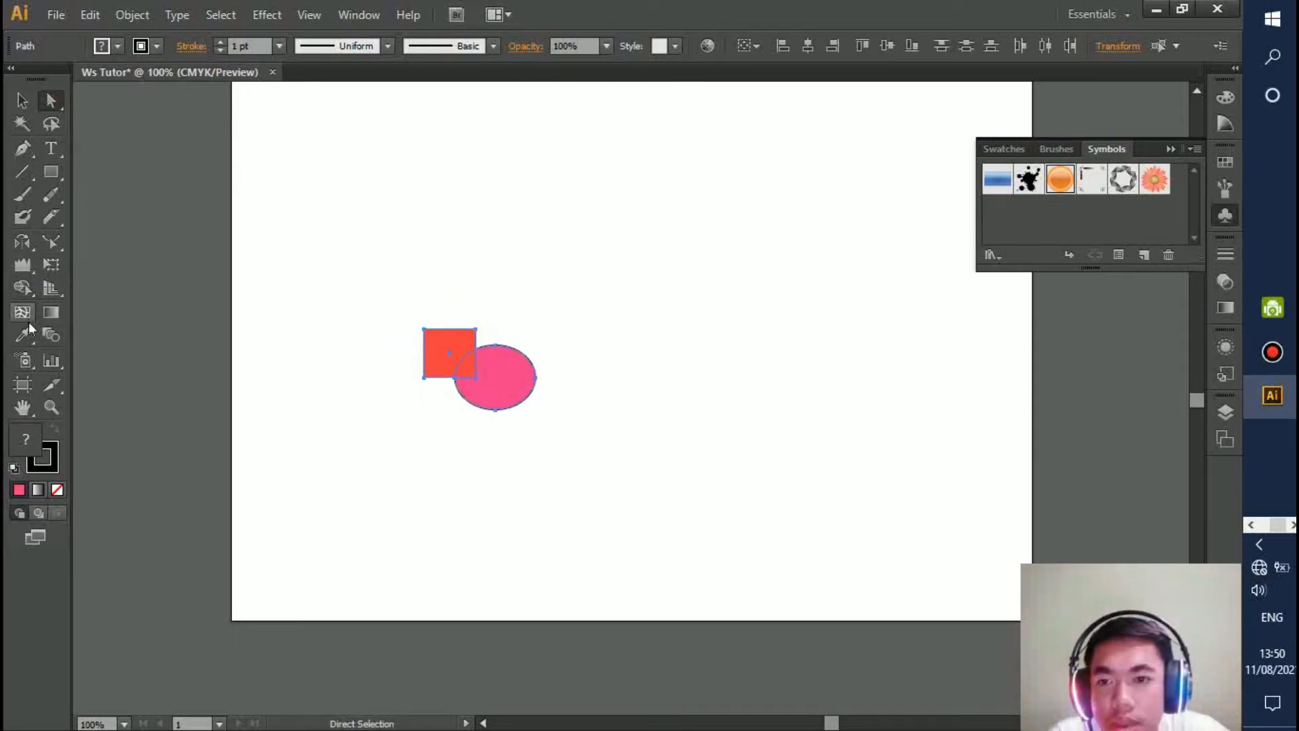
Try to merge the square and ellipse into one shape with the Shape Builder tool.
click(22, 287)
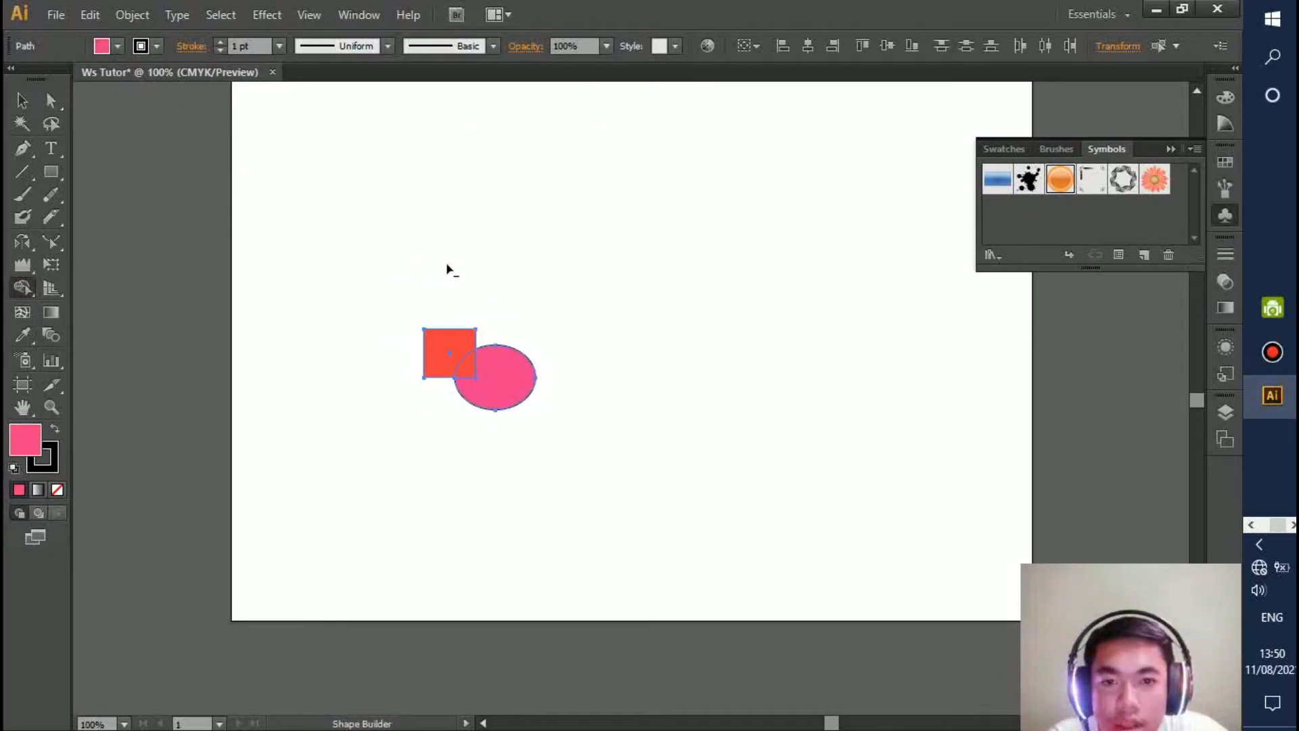
mouse_move(321, 266)
mouse_down()
mouse_move(381, 290)
mouse_move(621, 444)
mouse_up()
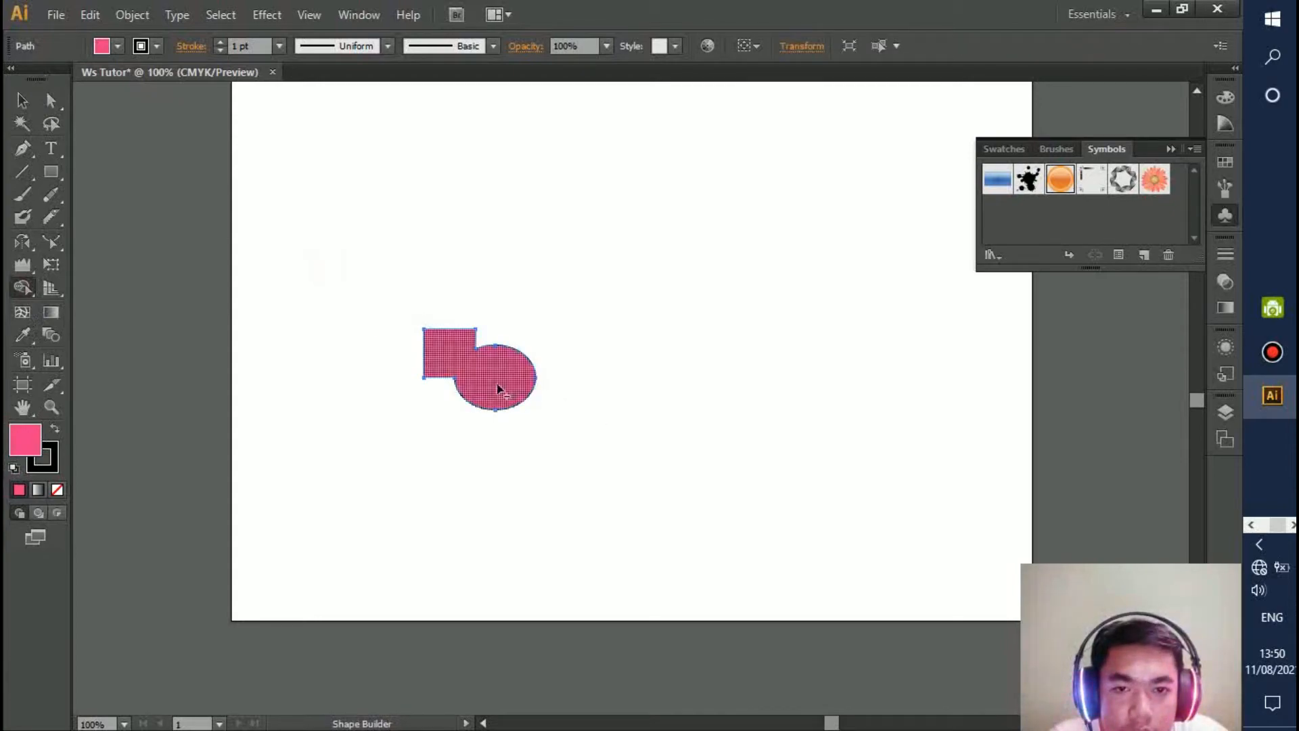
key(ctrl+z)
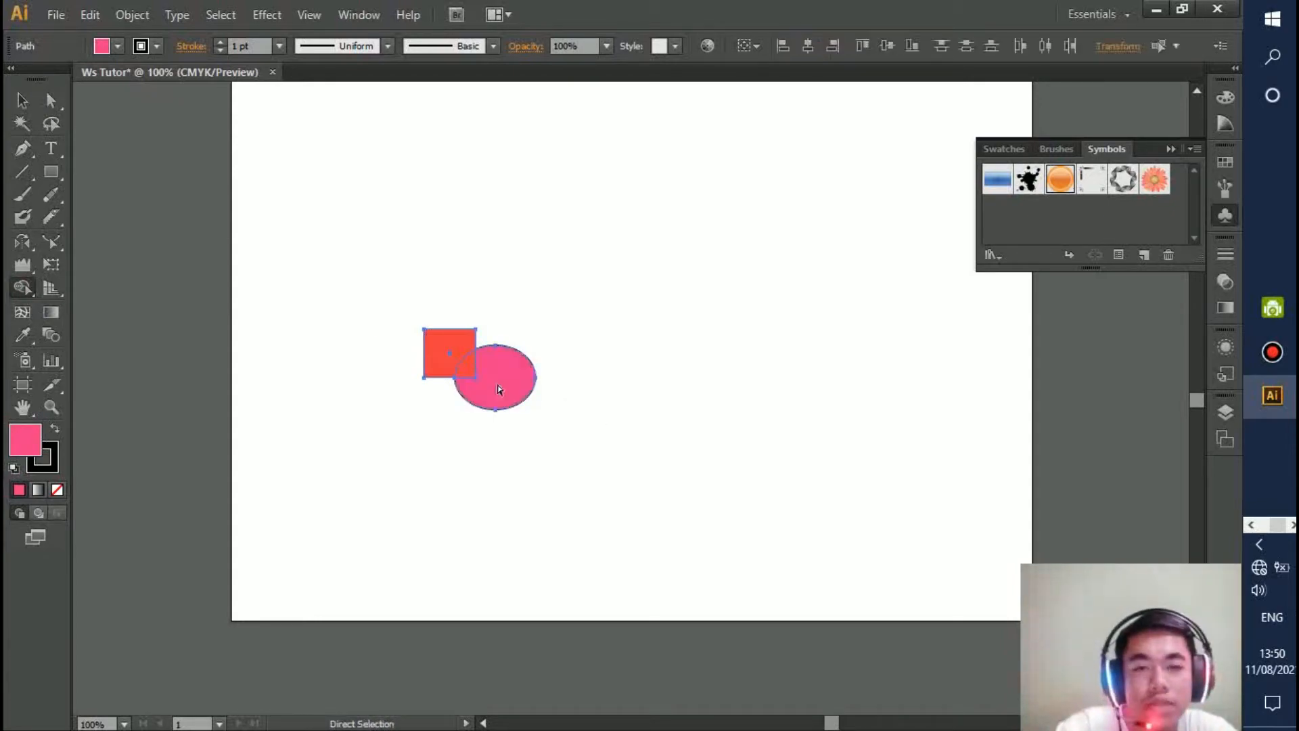
drag(467, 384, 437, 443)
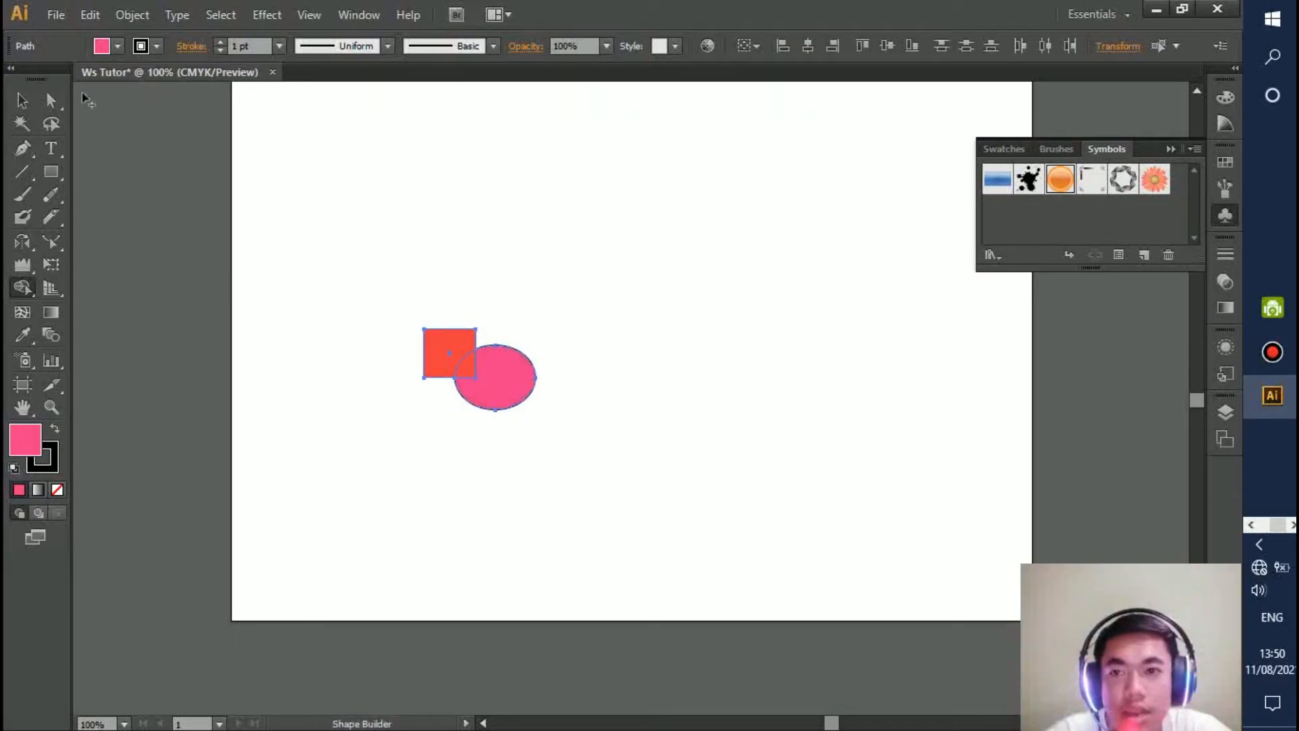
Try shifting the overlapping pair slightly and moving the pink ellipse clear of the square.
click(51, 101)
drag(447, 336, 429, 327)
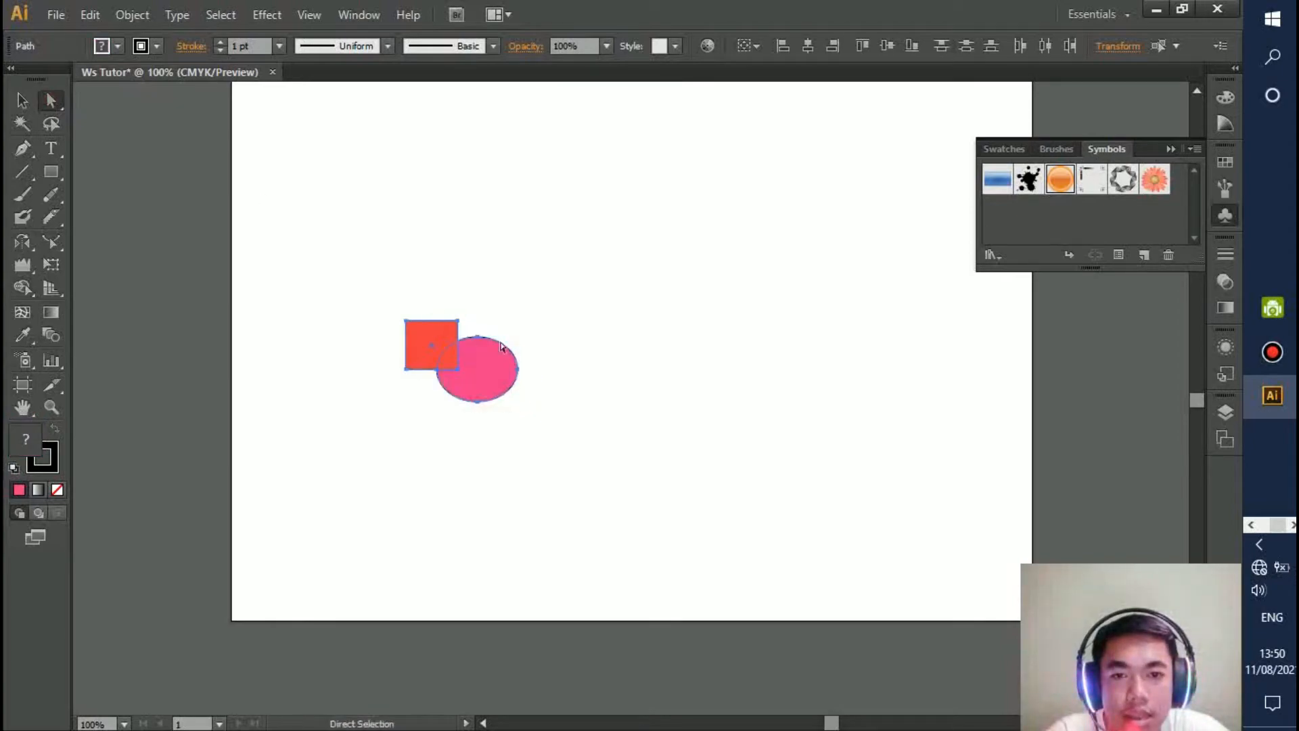
drag(493, 383, 600, 448)
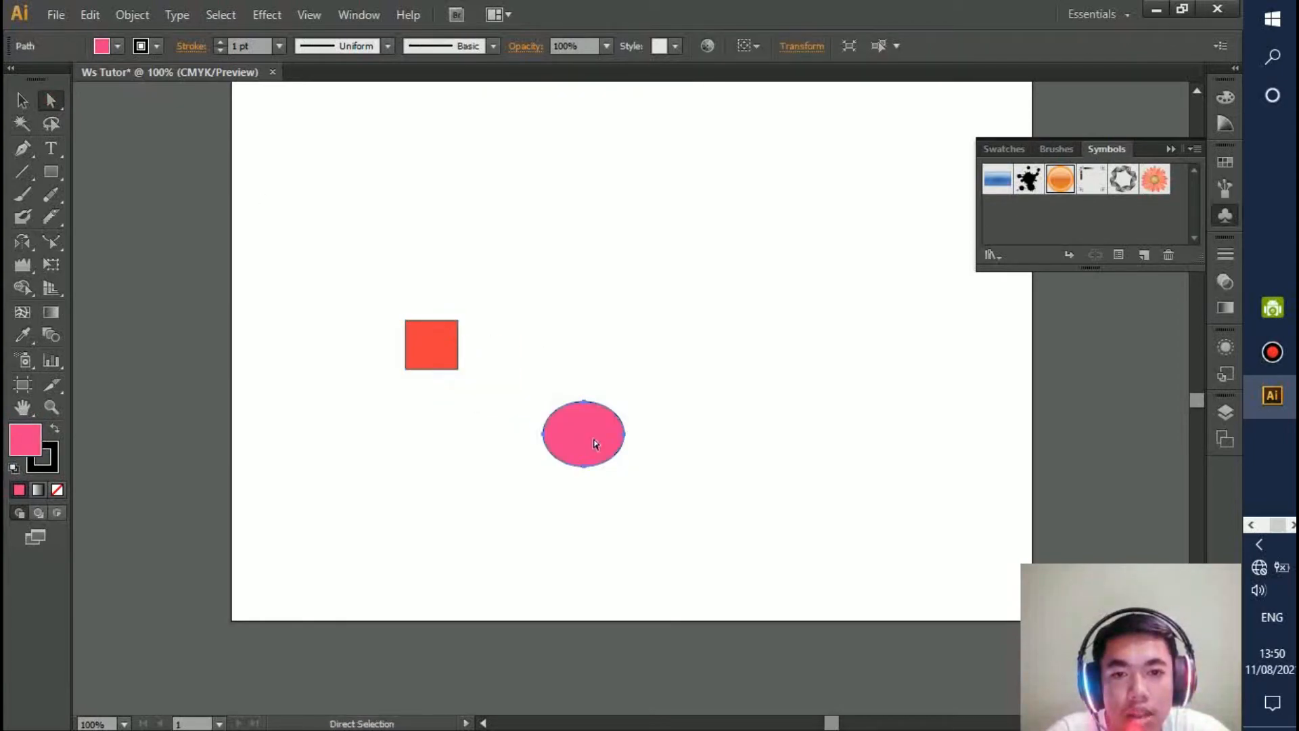
click(419, 321)
click(434, 205)
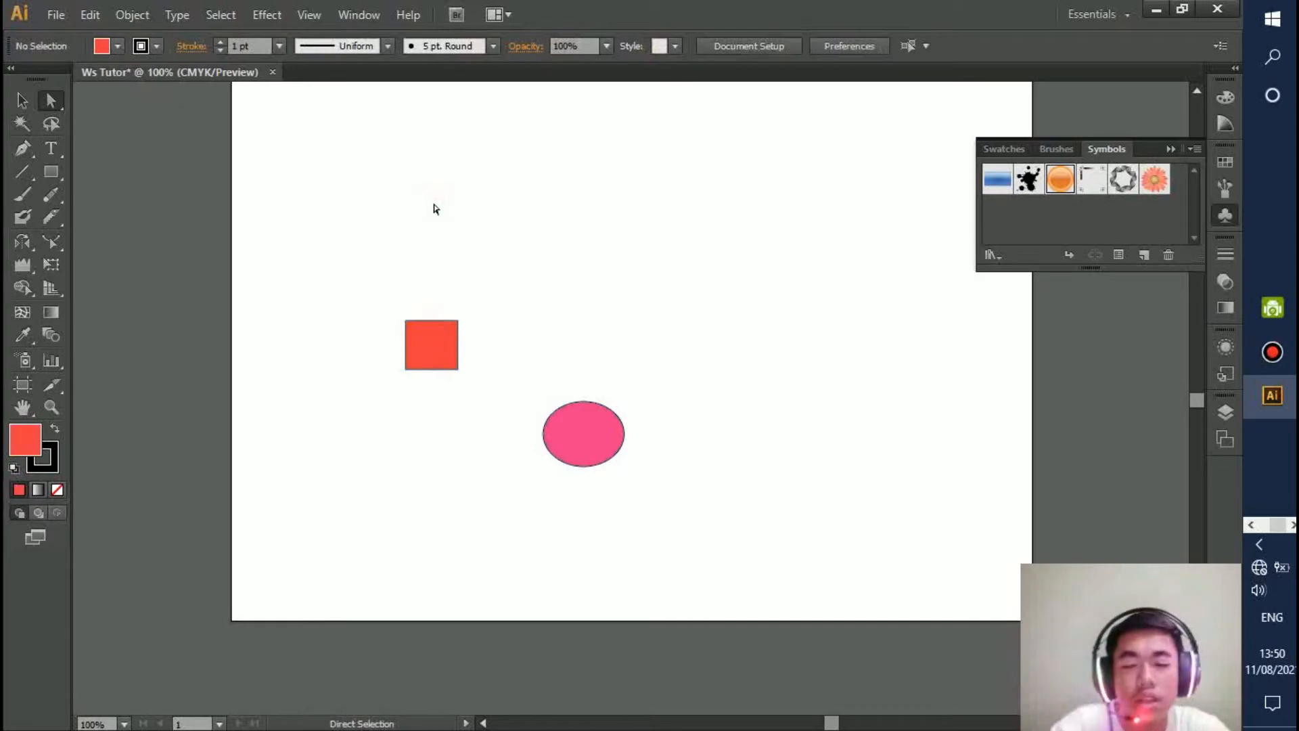
Step through the undo history to return the pink ellipse to its overlap with the red square.
key(ctrl+z)
key(ctrl+z)
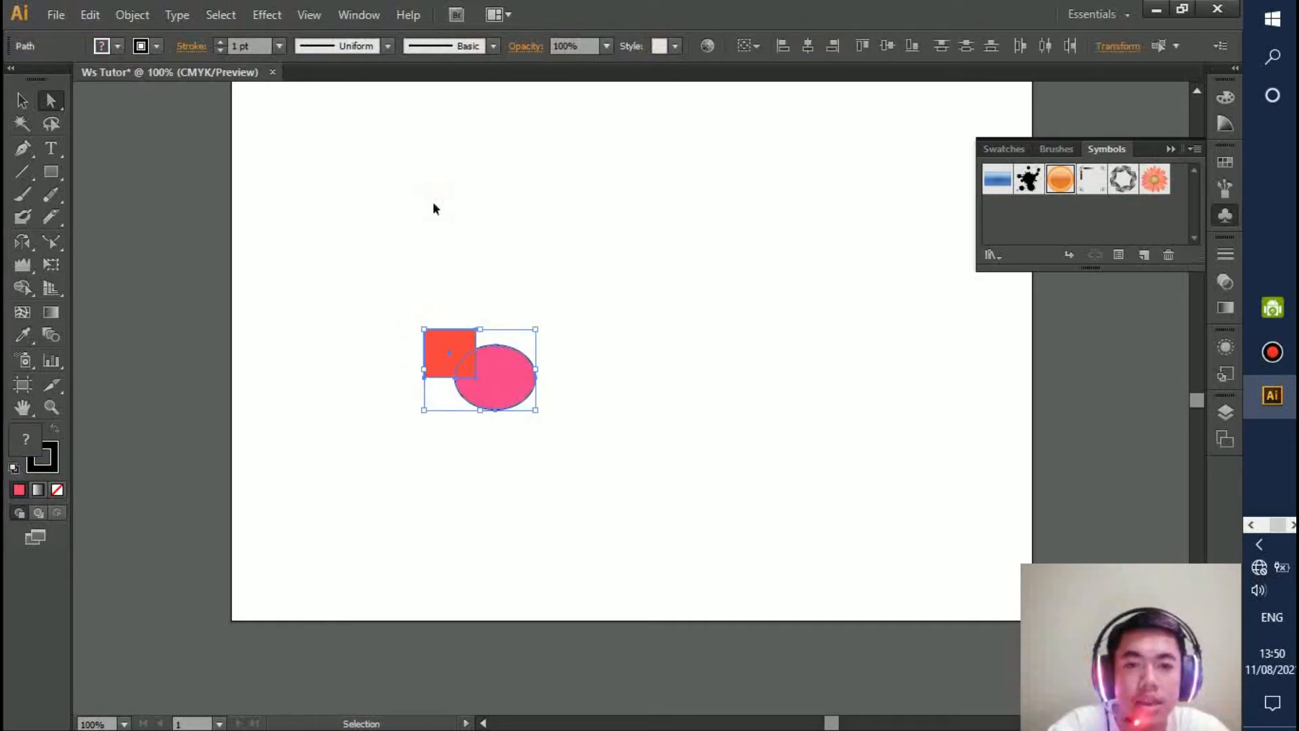
key(ctrl+z)
key(ctrl+z)
key(ctrl+z)
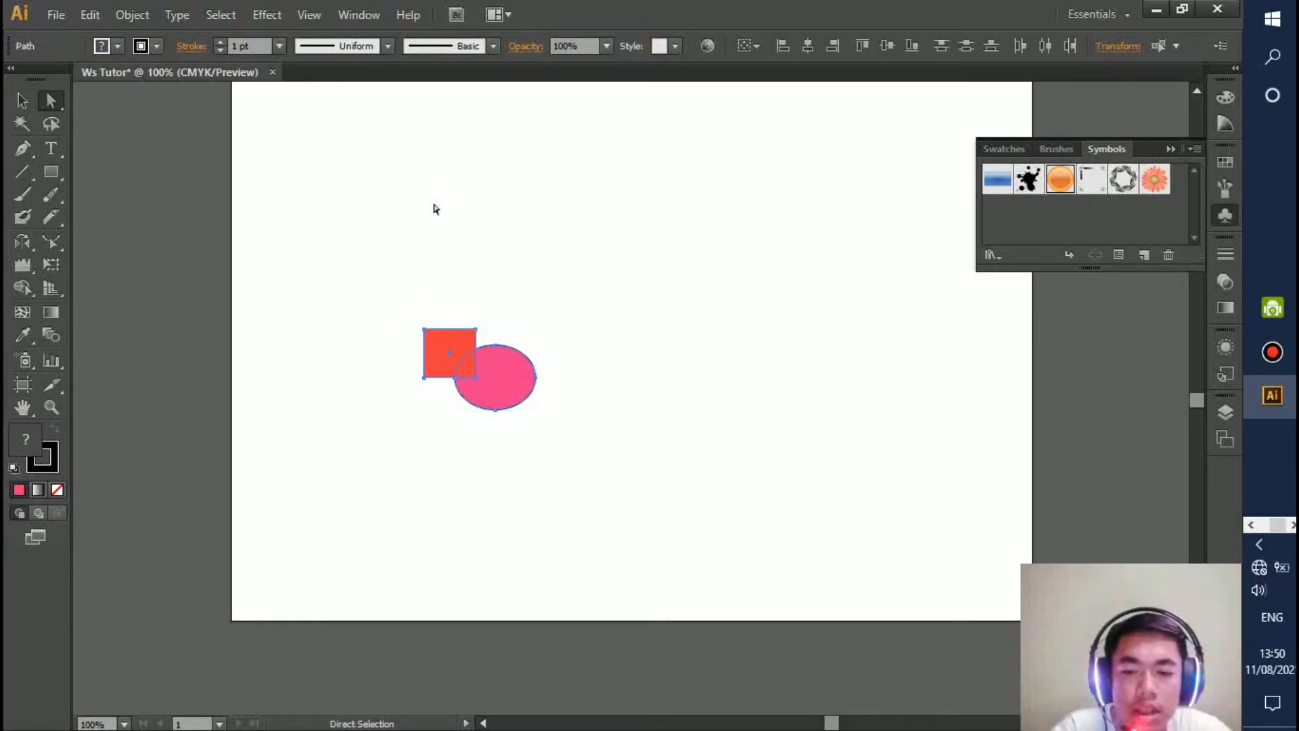
key(ctrl+z)
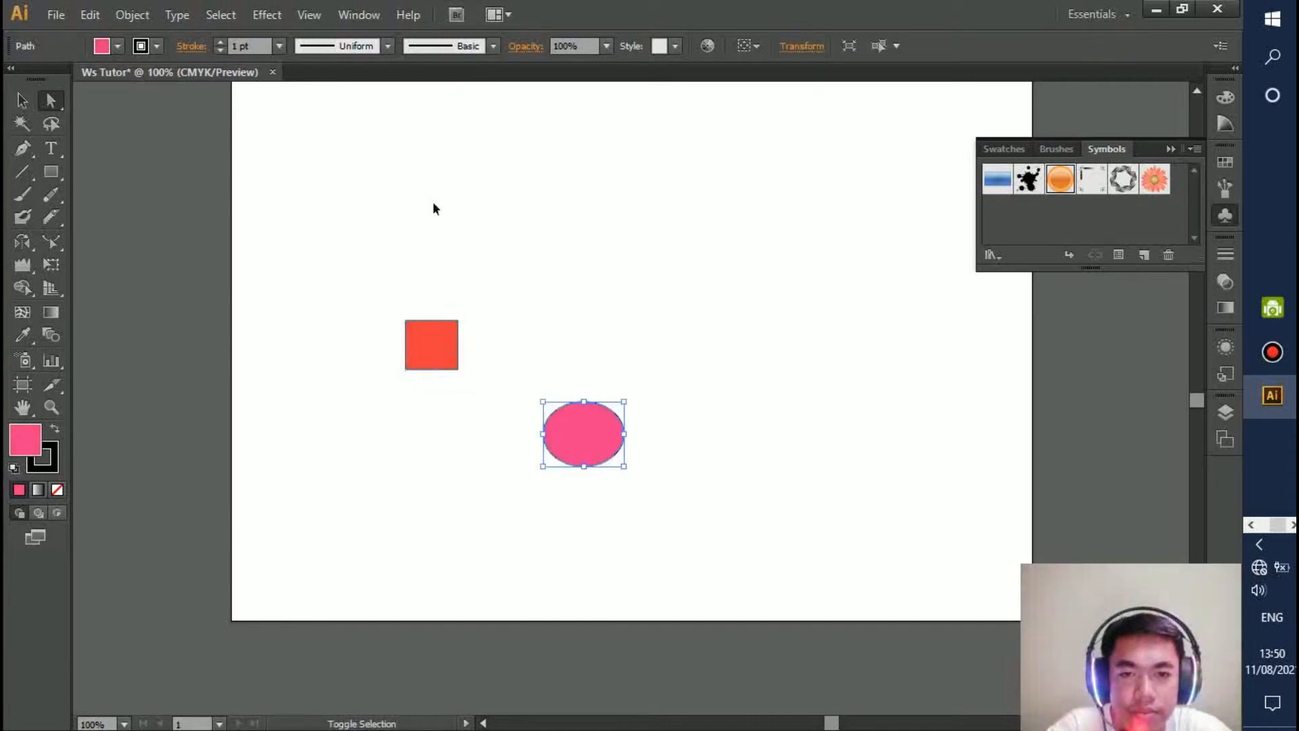
key(ctrl+shift+z)
key(ctrl+shift+z)
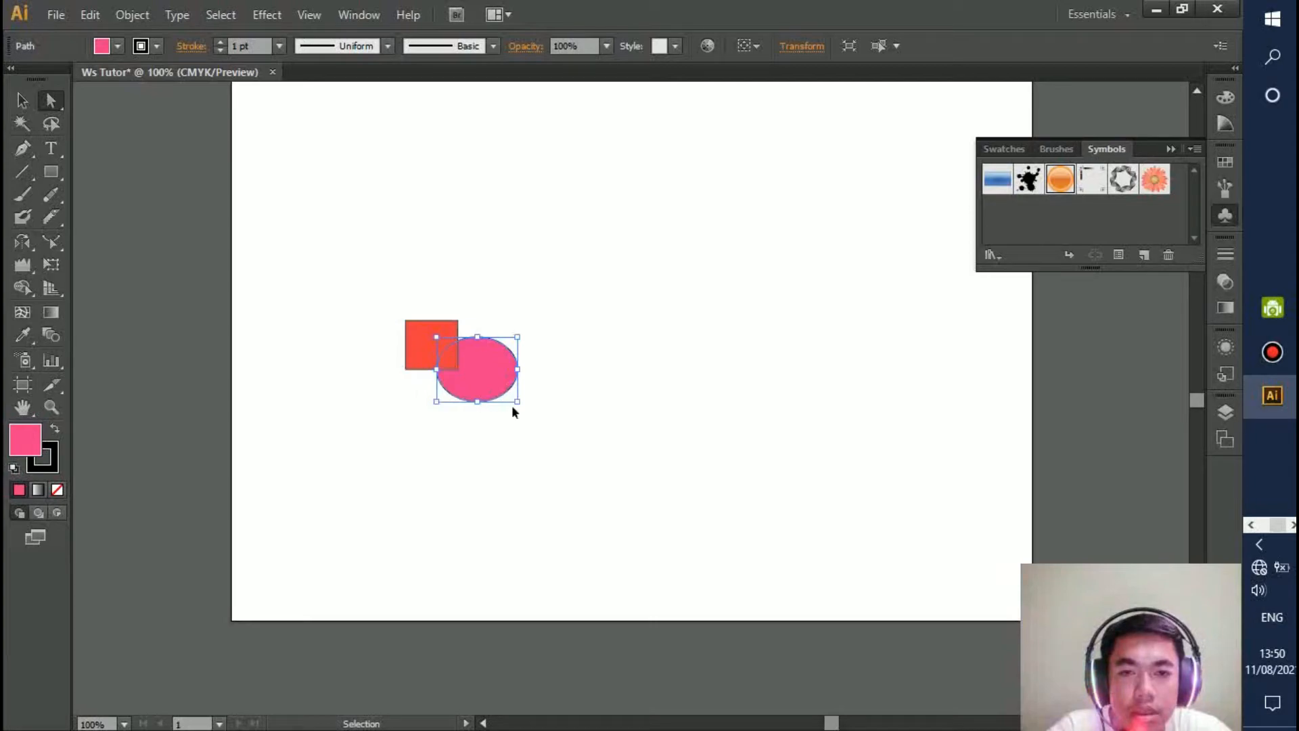
key(ctrl+shift+z)
key(ctrl+shift+z)
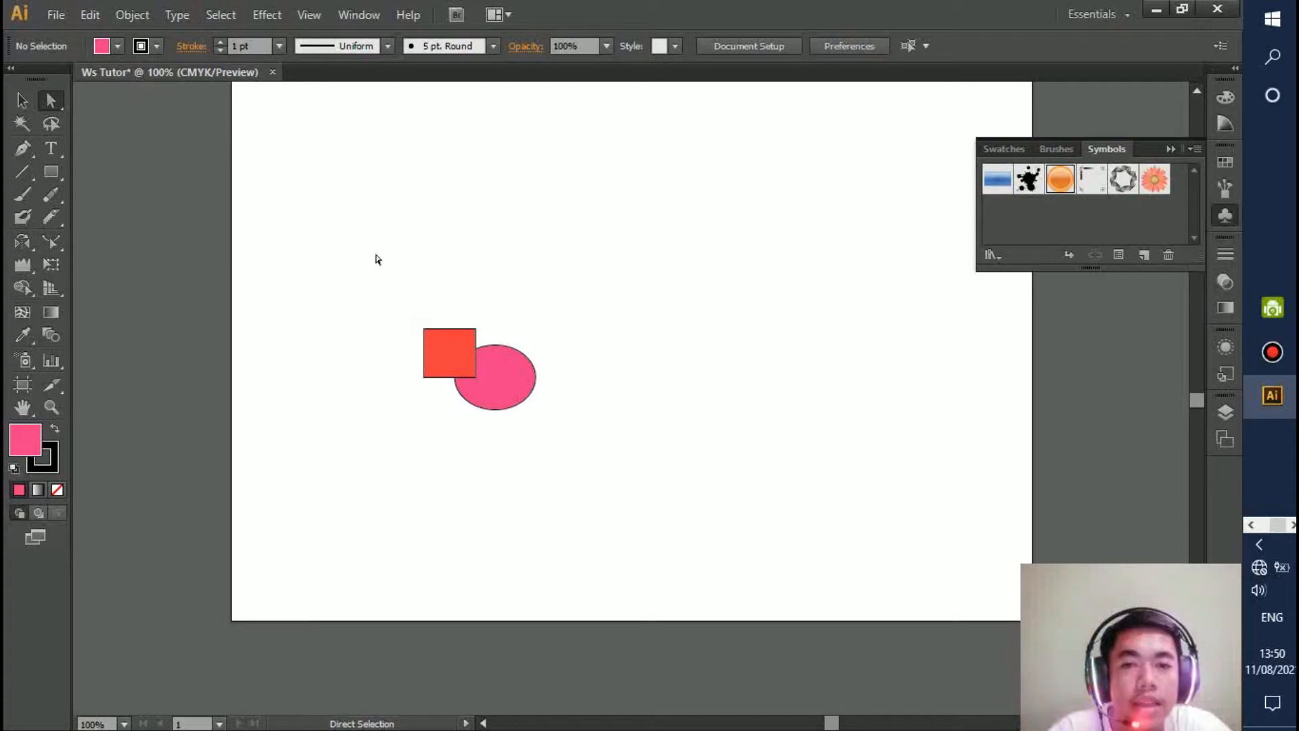
Select the overlapping red square and pink ellipse together with the Selection tool.
click(20, 287)
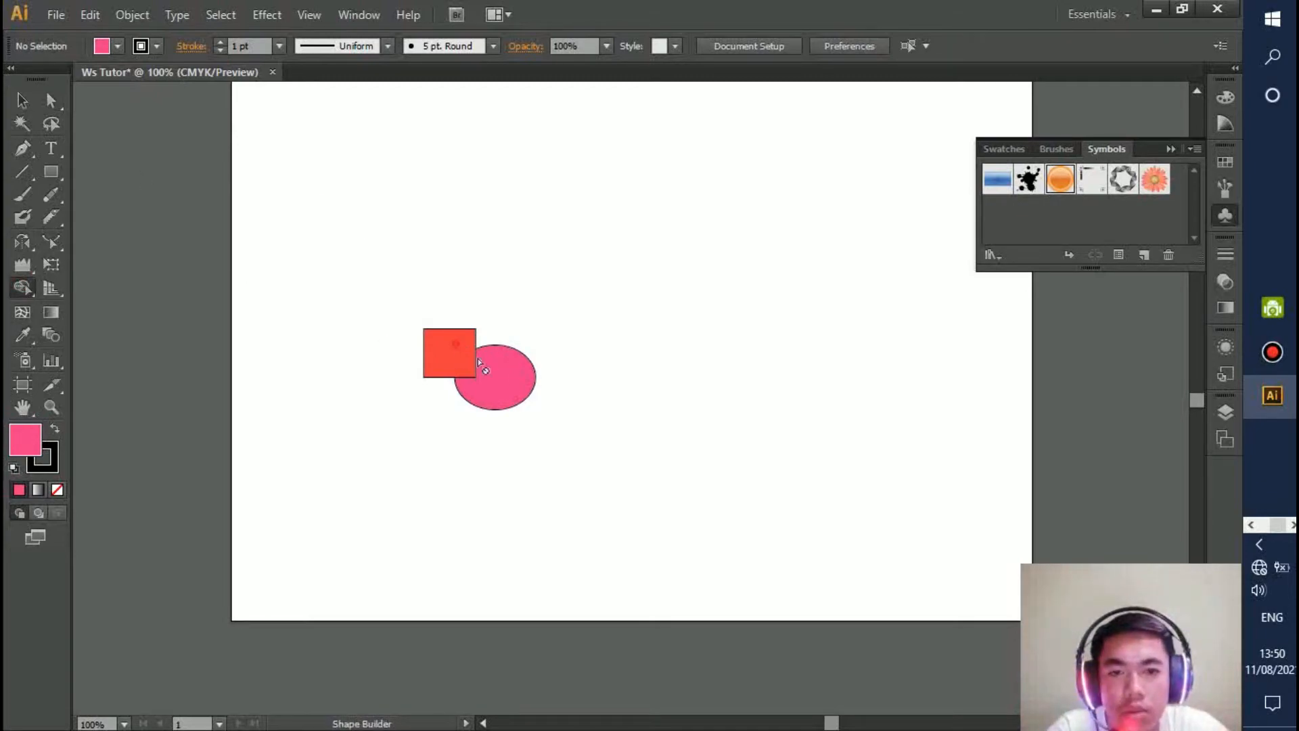
click(21, 100)
click(460, 352)
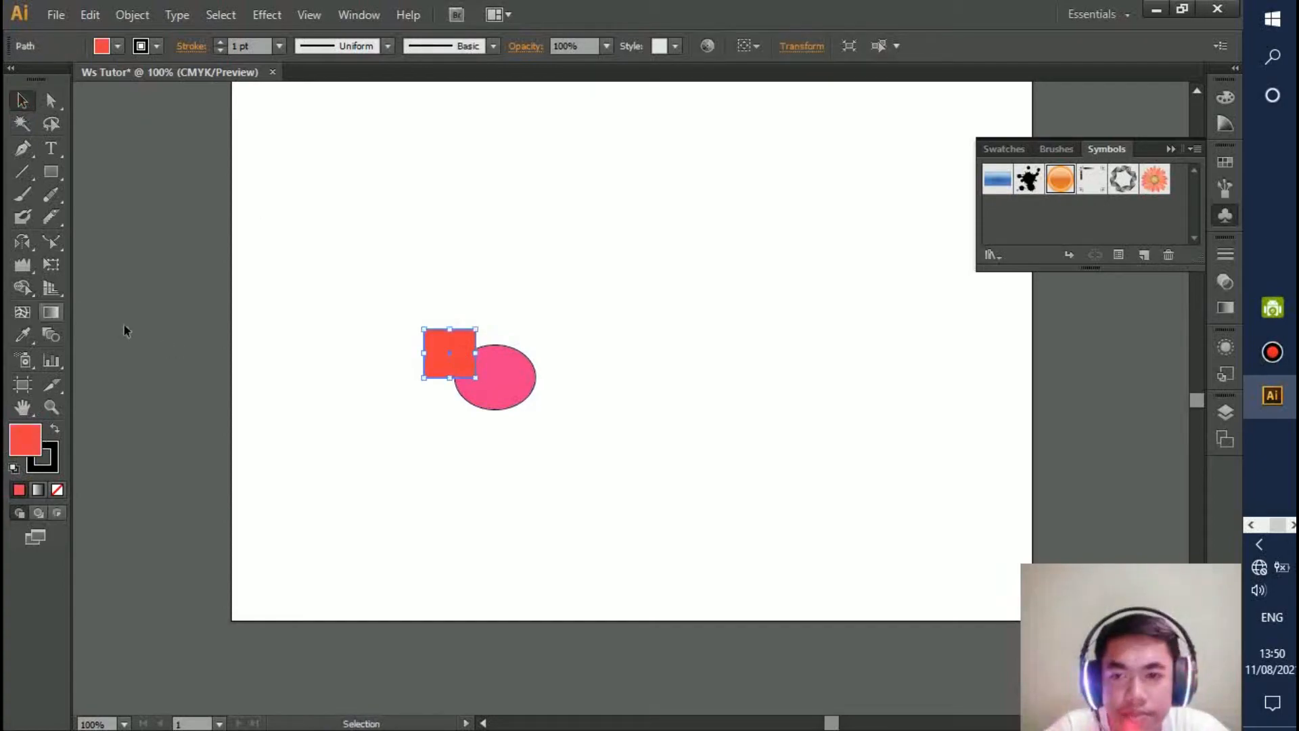
click(516, 378)
drag(268, 269, 658, 498)
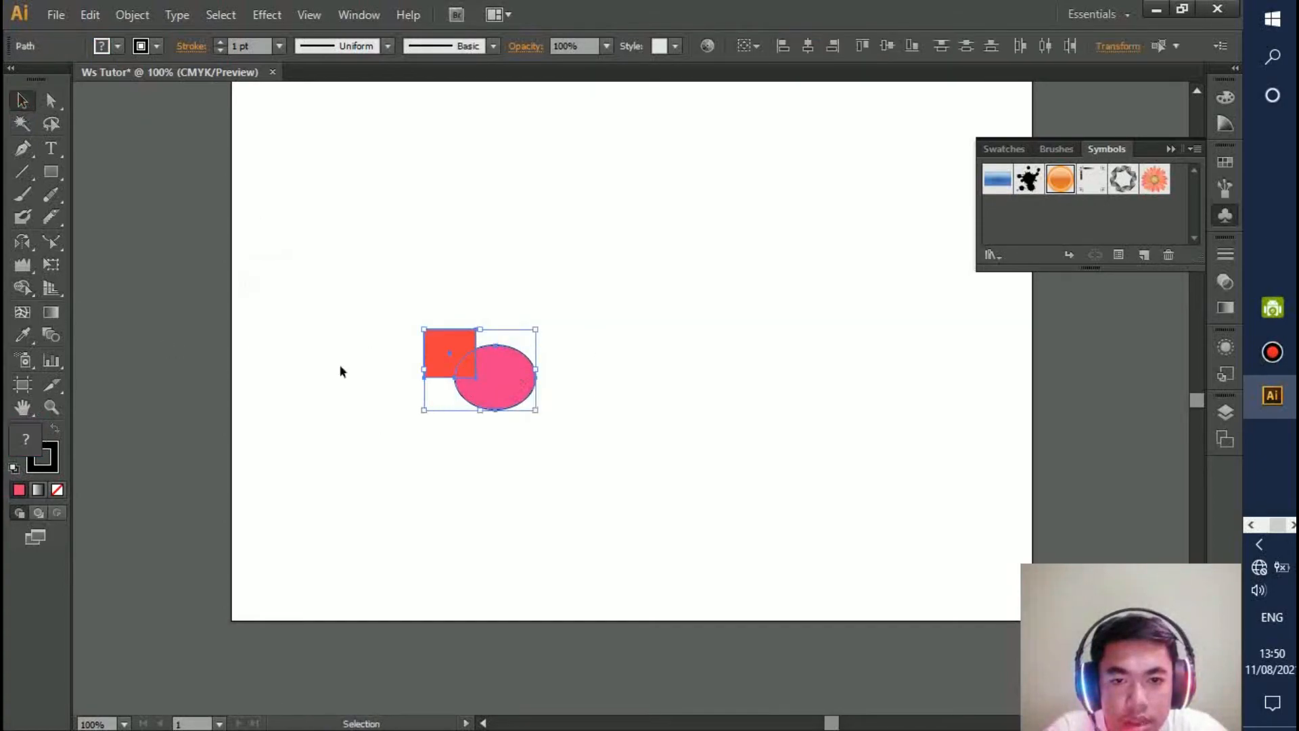
Try combining the selected square and ellipse regions with the Shape Builder tool.
click(23, 289)
alt+click(456, 347)
mouse_move(501, 379)
mouse_down()
mouse_move(539, 415)
mouse_move(467, 380)
mouse_move(585, 413)
mouse_up()
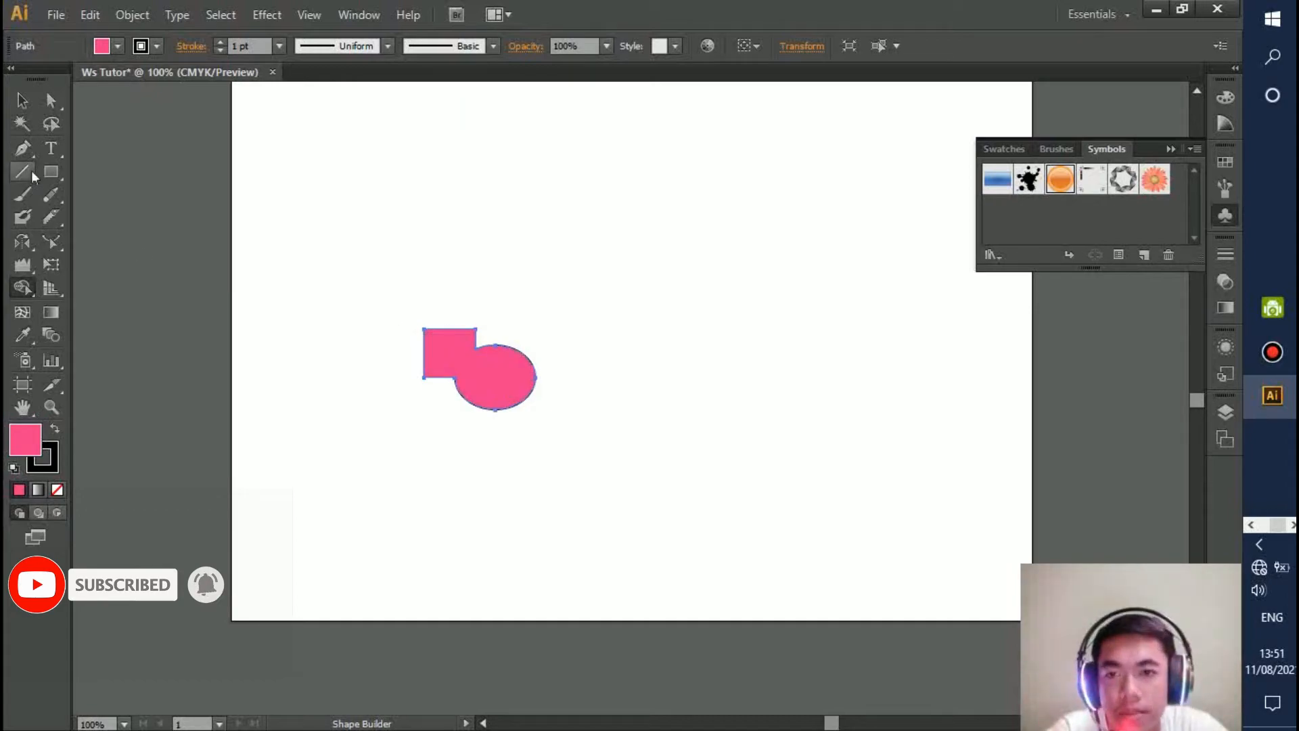
key(ctrl+z)
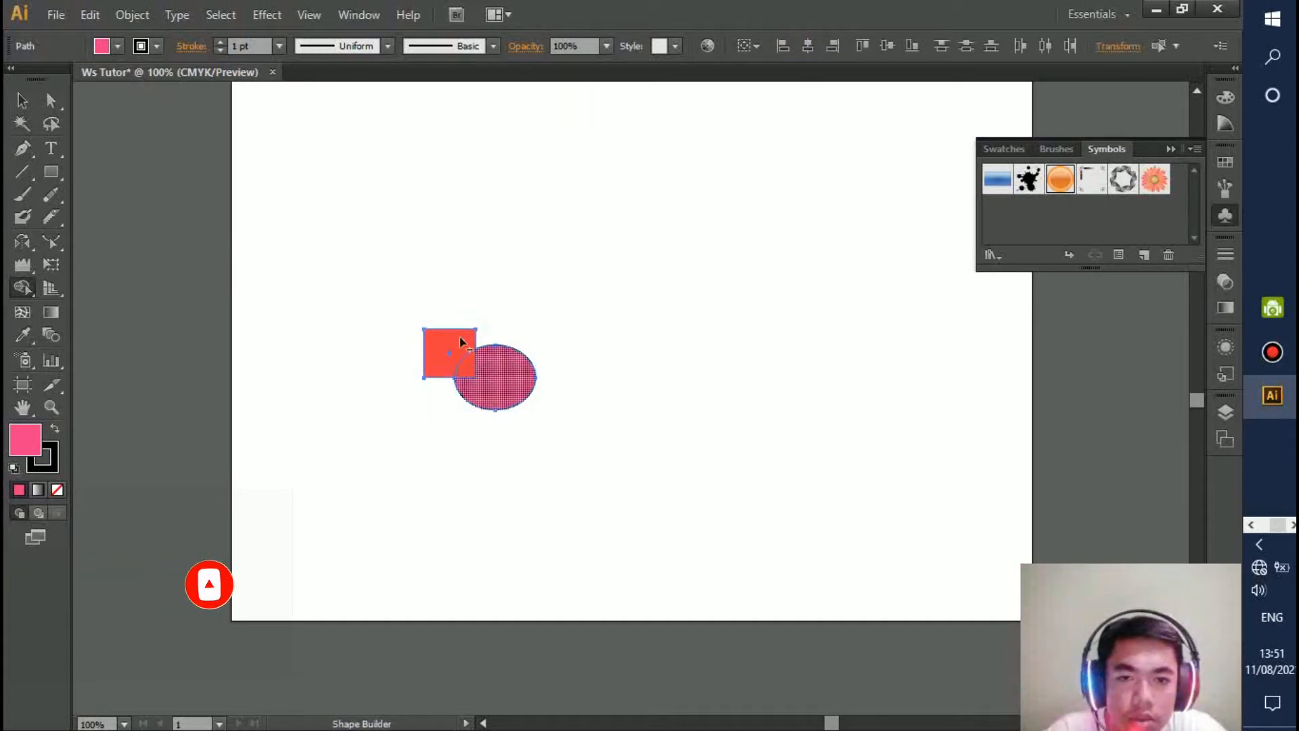
Split off the square's non-overlapping part in pink with Shape Builder, and shift the whole group slightly.
click(438, 331)
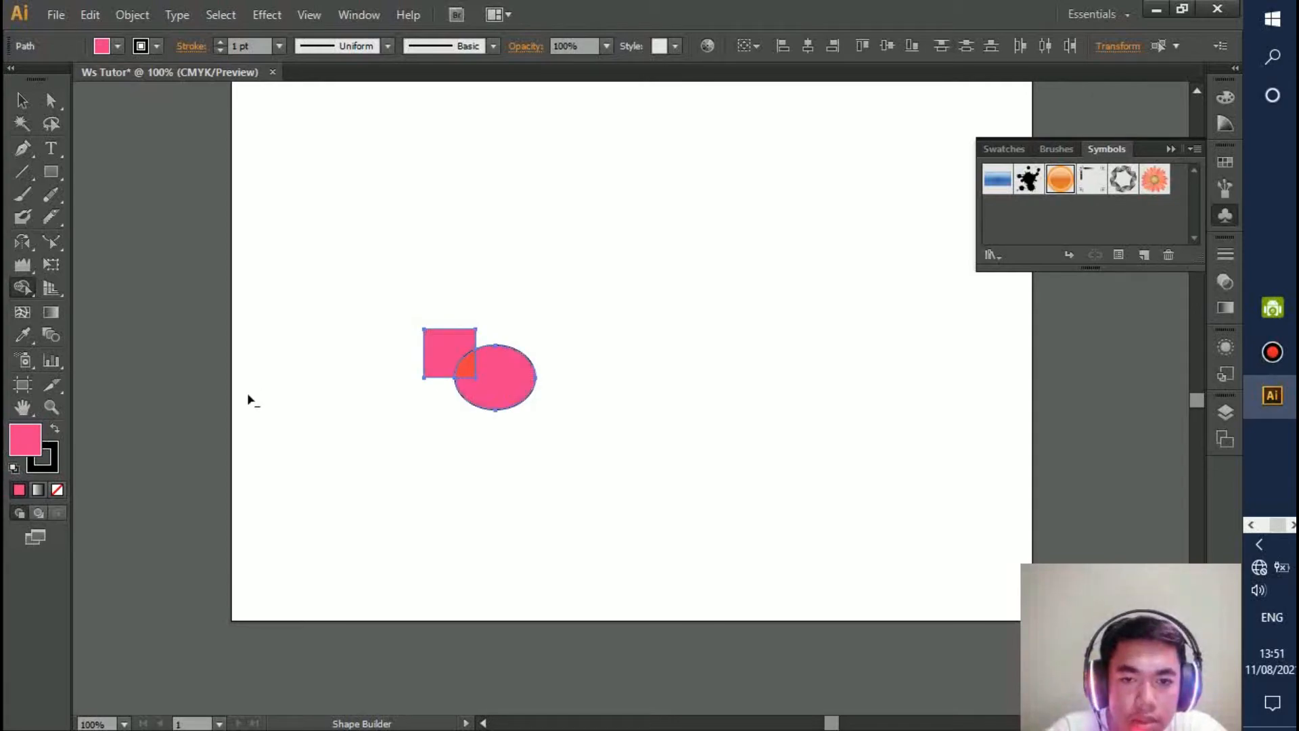
click(51, 101)
drag(517, 372, 467, 368)
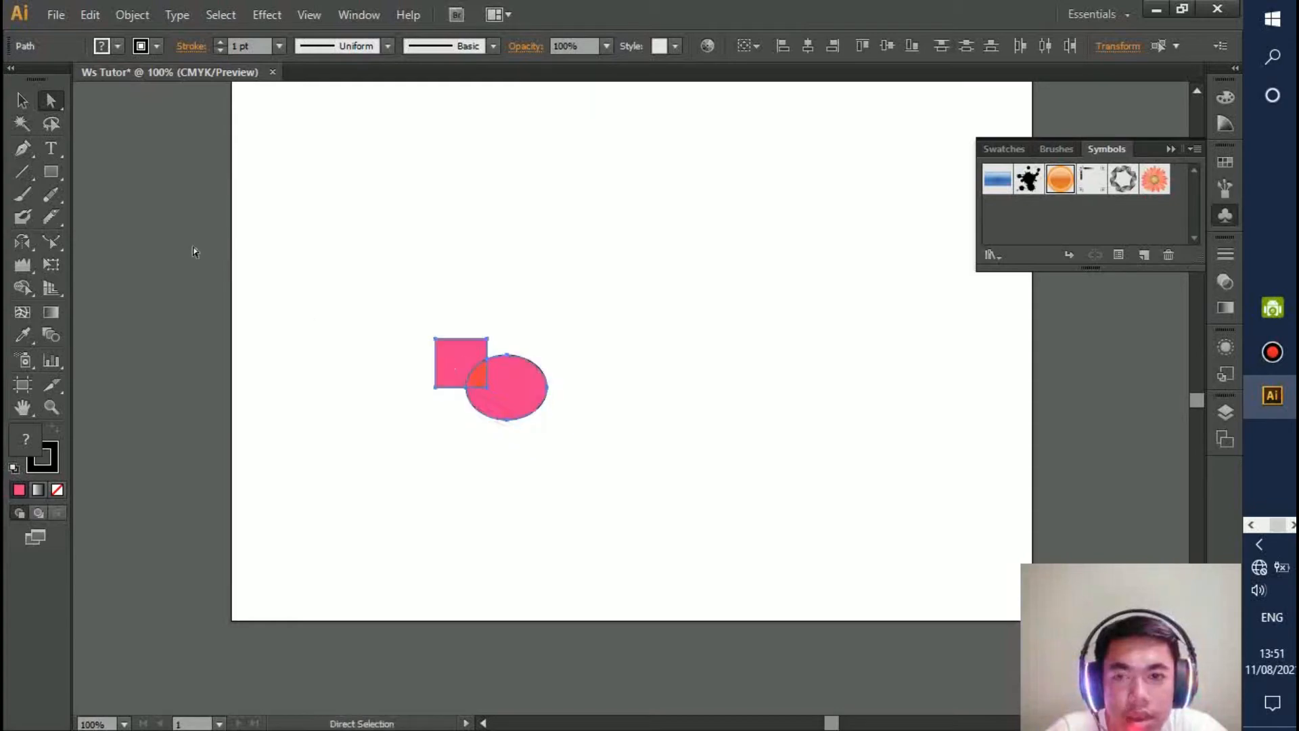
click(22, 100)
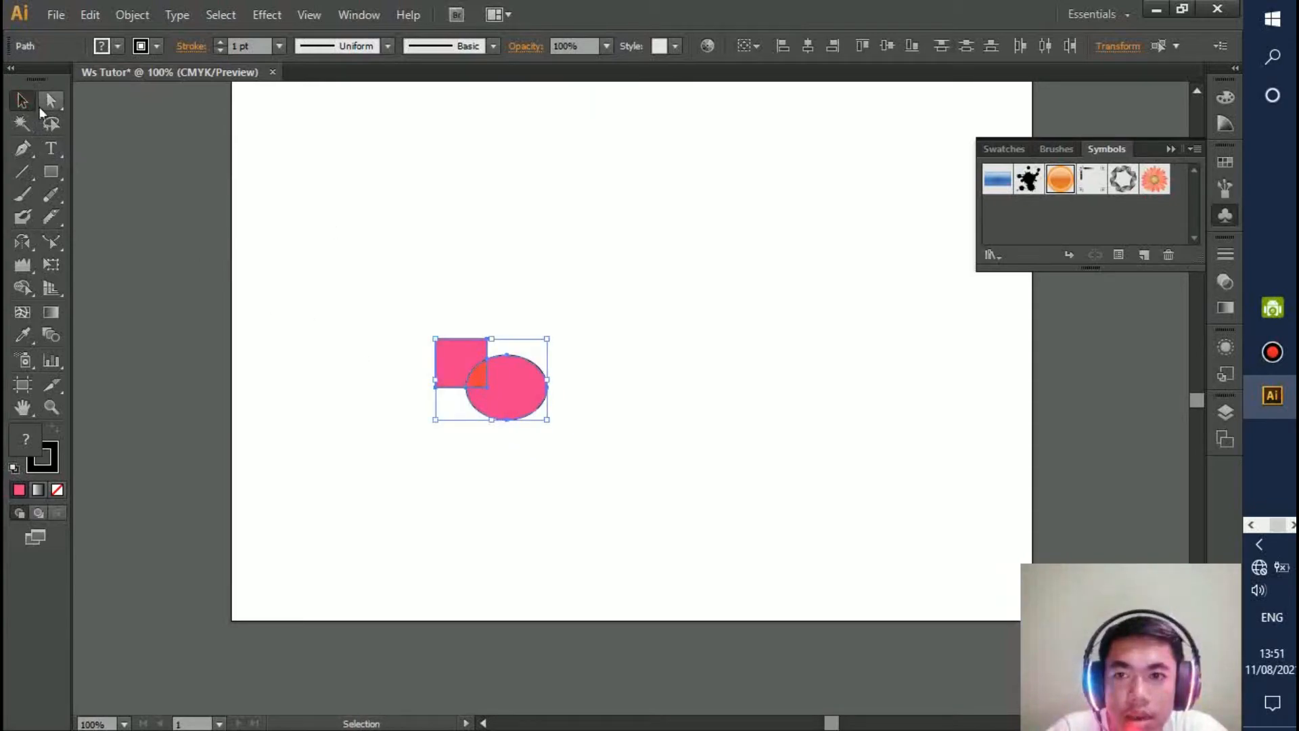
Pull the cut ellipse and the notched square away from the red overlap piece, and clear the selection.
click(632, 407)
drag(537, 406, 577, 437)
drag(446, 350, 431, 336)
click(486, 380)
click(635, 287)
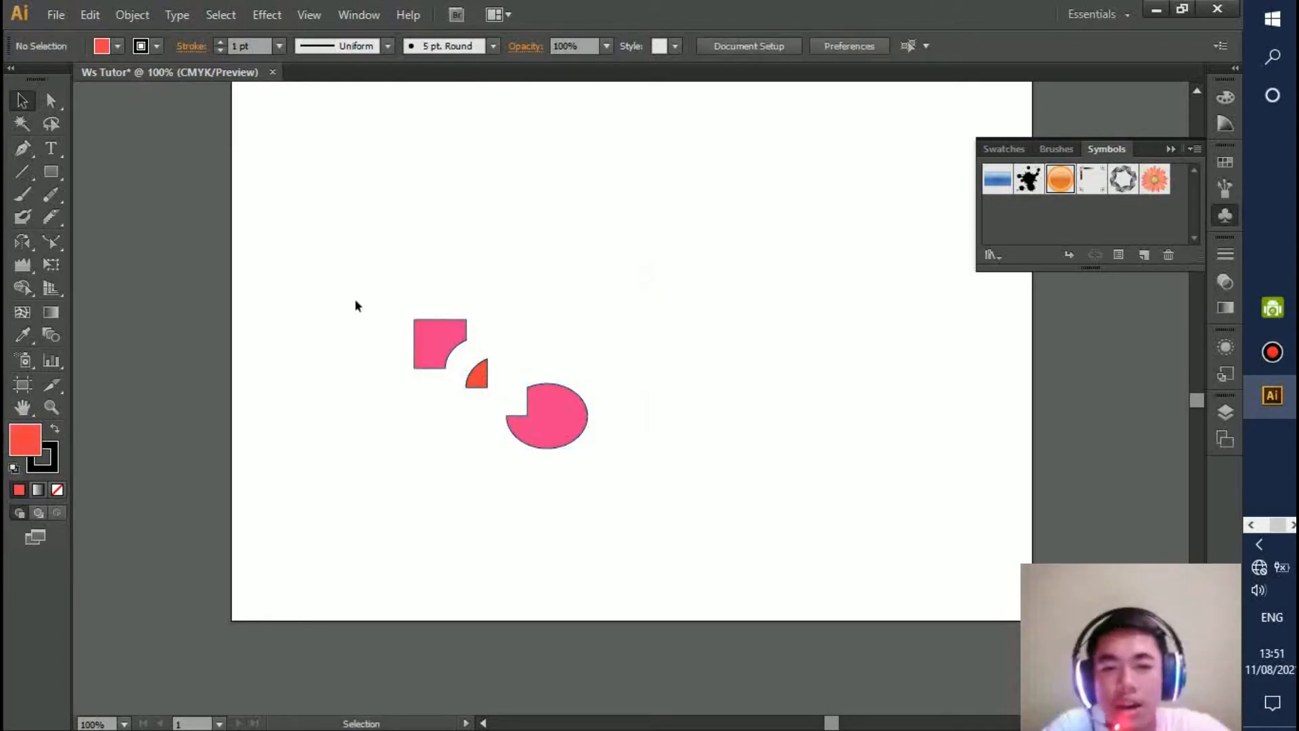
Switch to the Live Paint Bucket and try painting the notched pink square red.
click(32, 290)
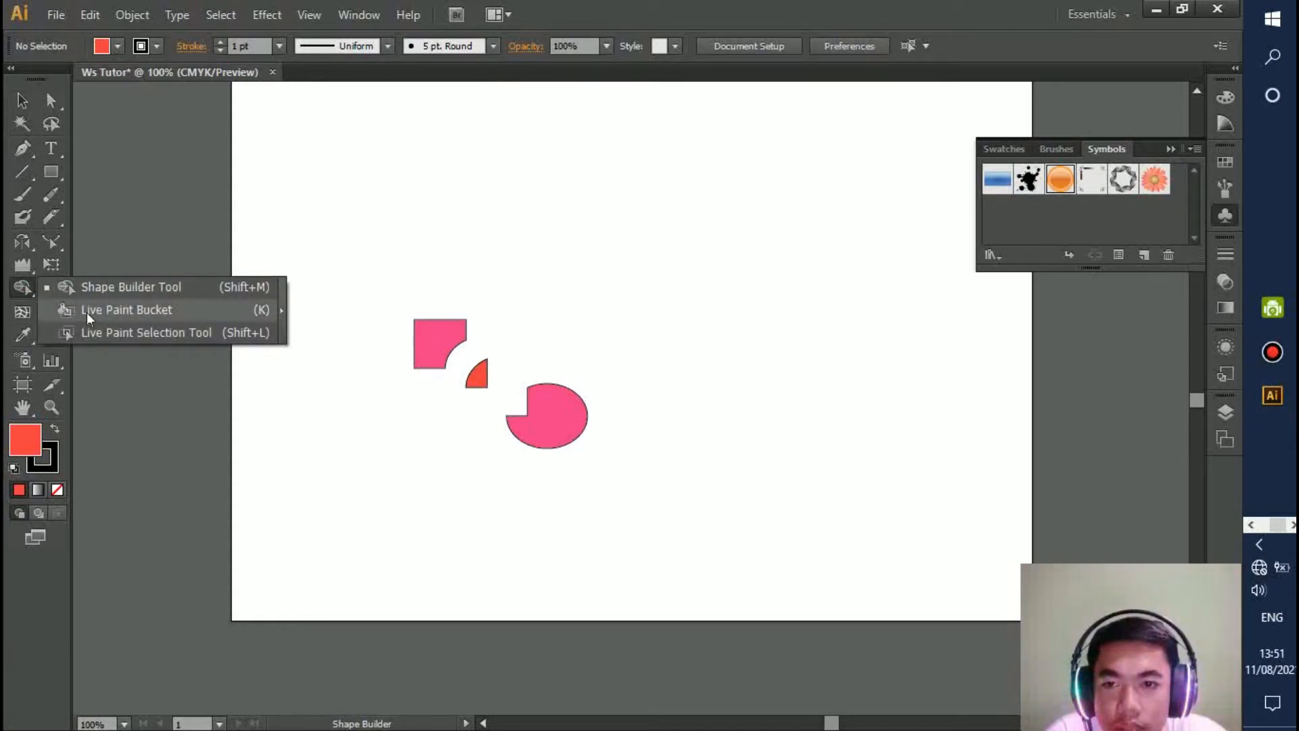
click(87, 311)
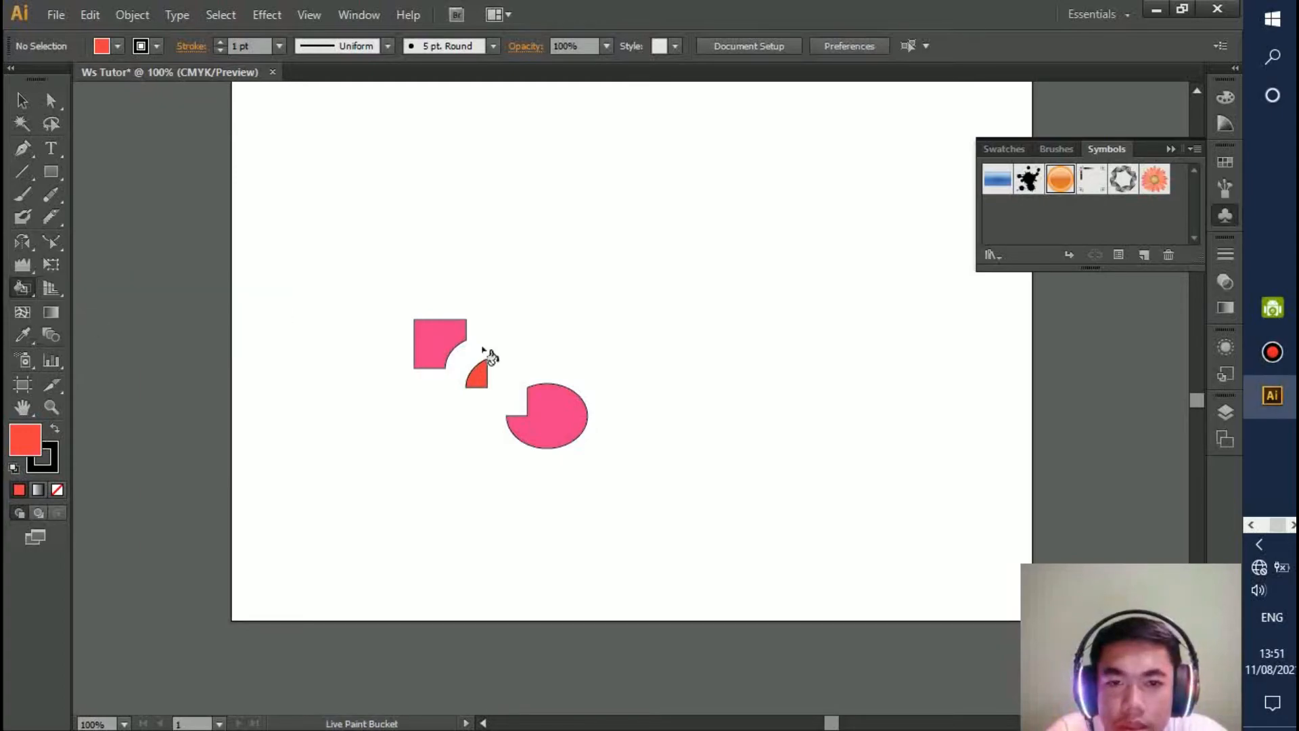
click(426, 342)
click(367, 505)
click(873, 506)
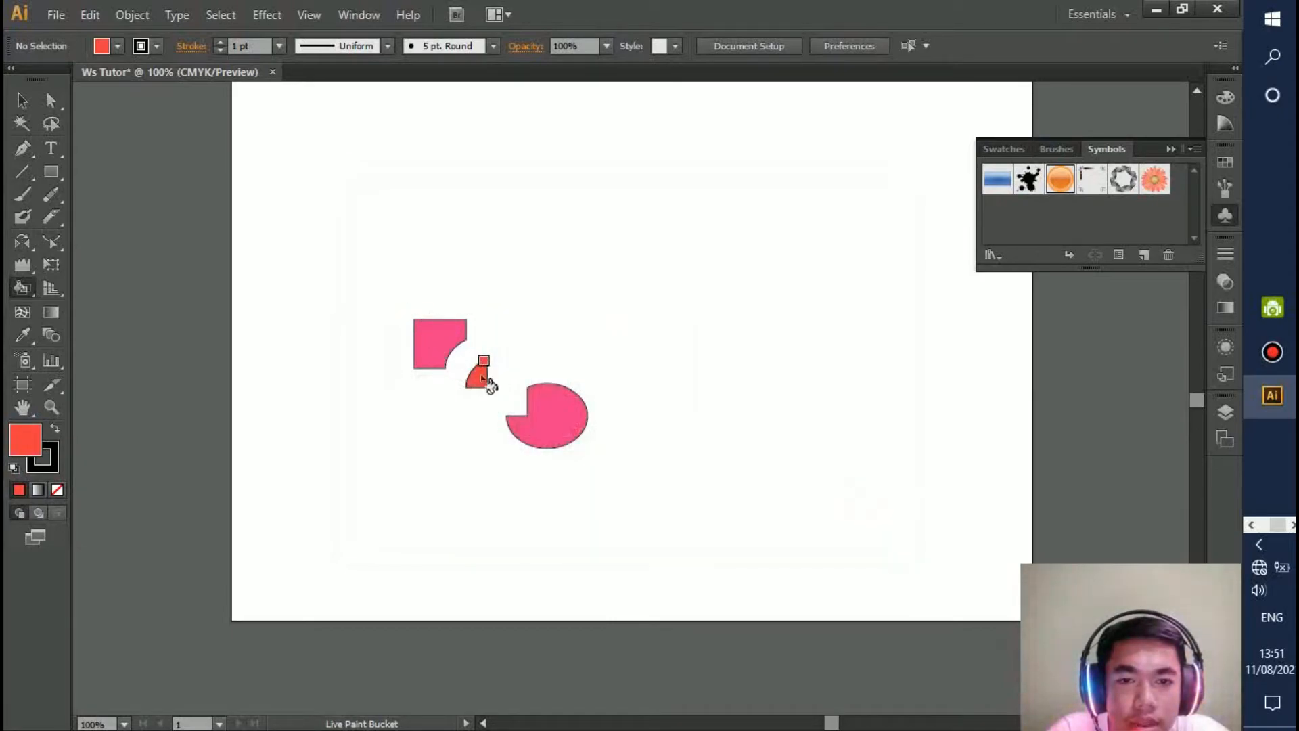
Move the cut pink ellipse up so that it overlaps the notched square and the red wedge.
click(22, 287)
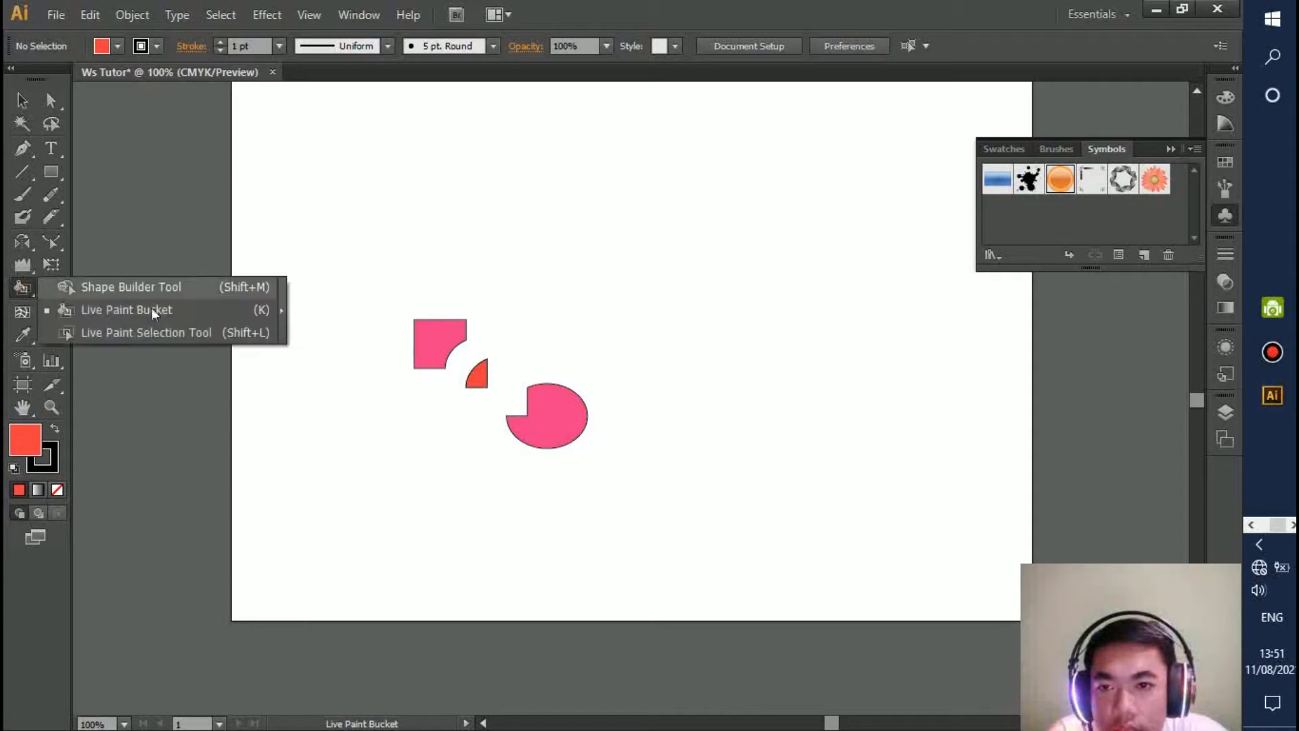
click(186, 312)
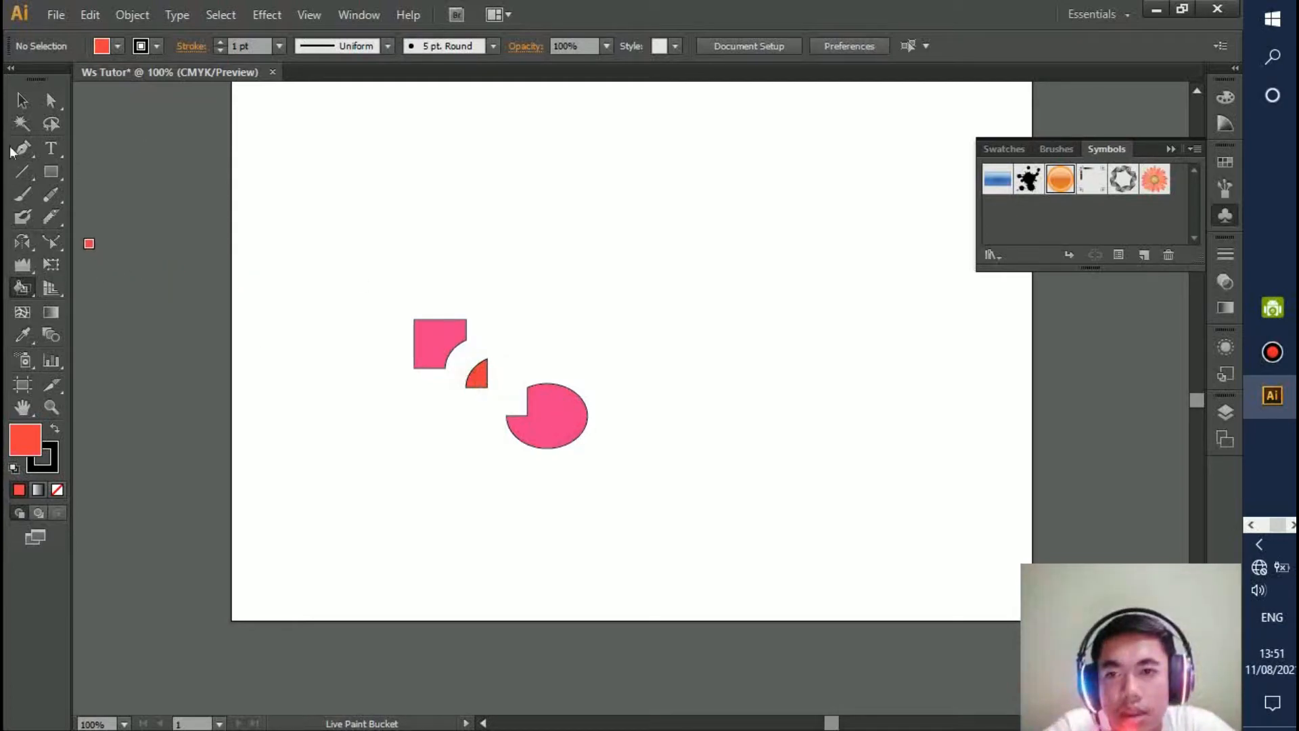
click(14, 105)
drag(549, 425, 474, 343)
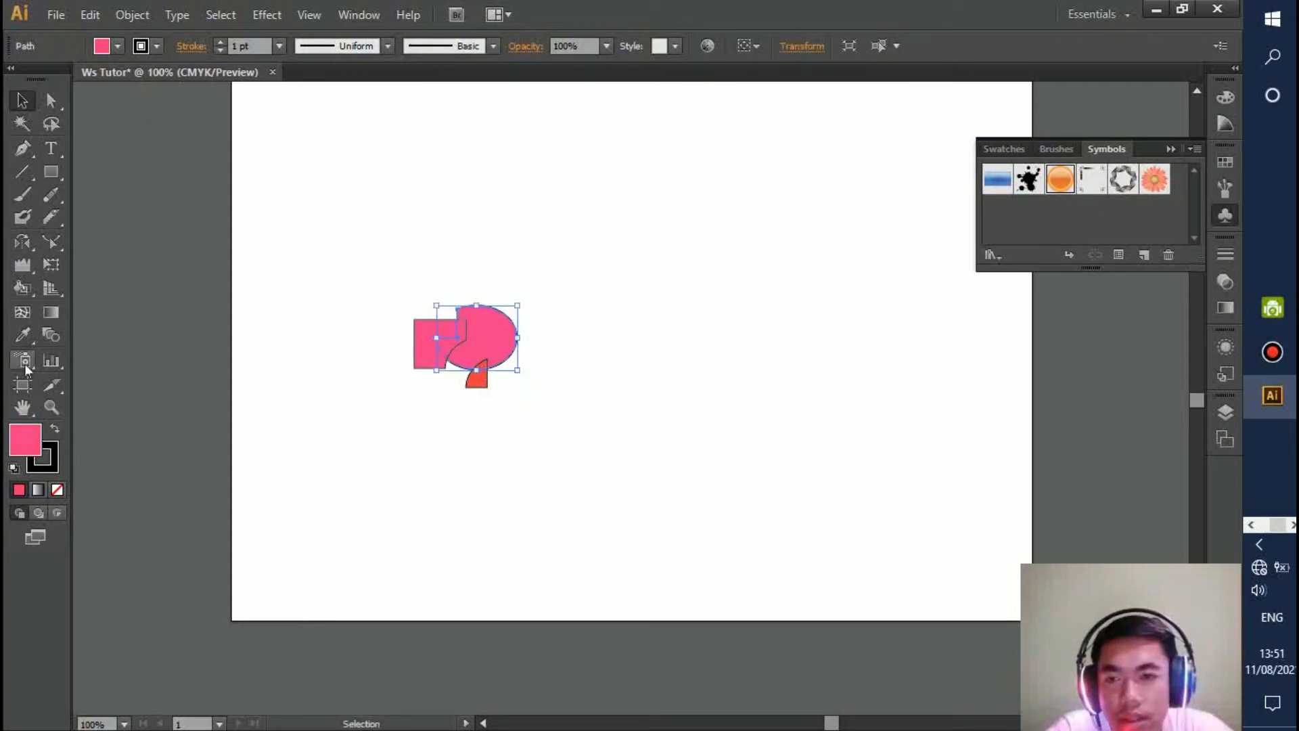
Convert the selected pink ellipse into a Live Paint group with the Live Paint Bucket.
click(22, 287)
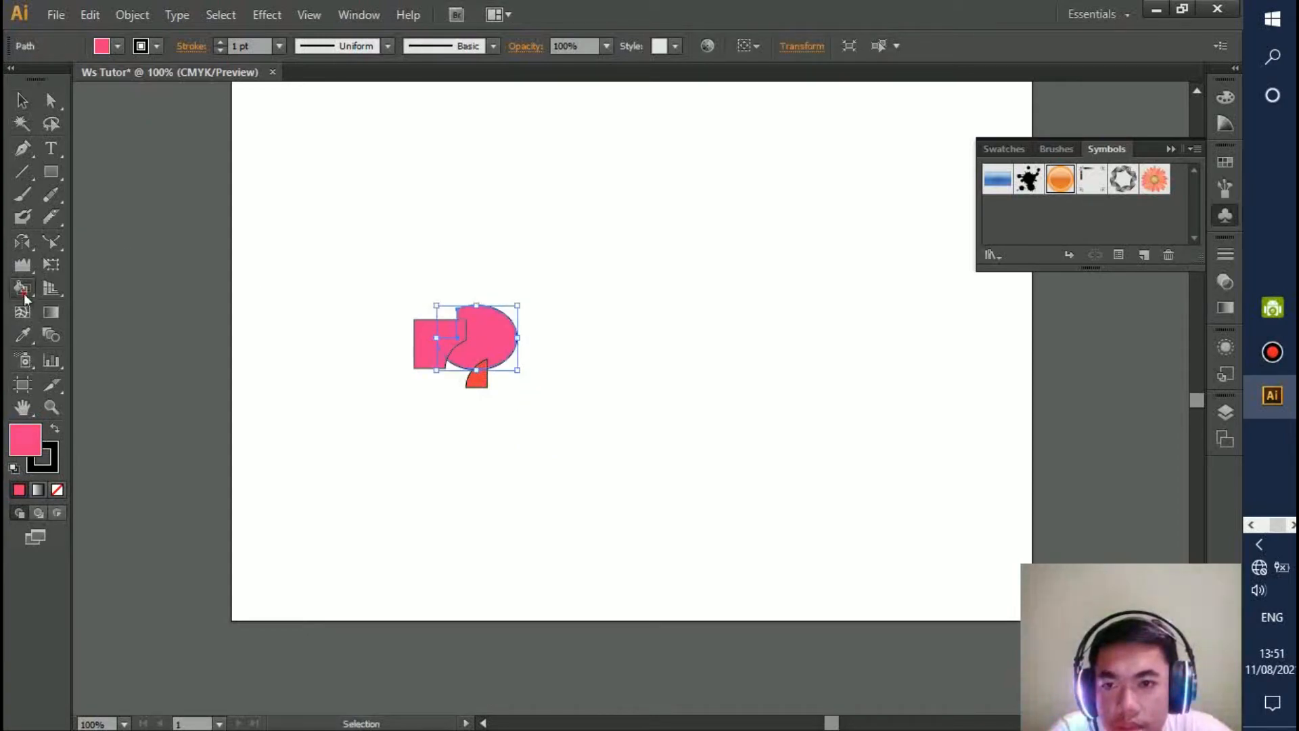
click(425, 327)
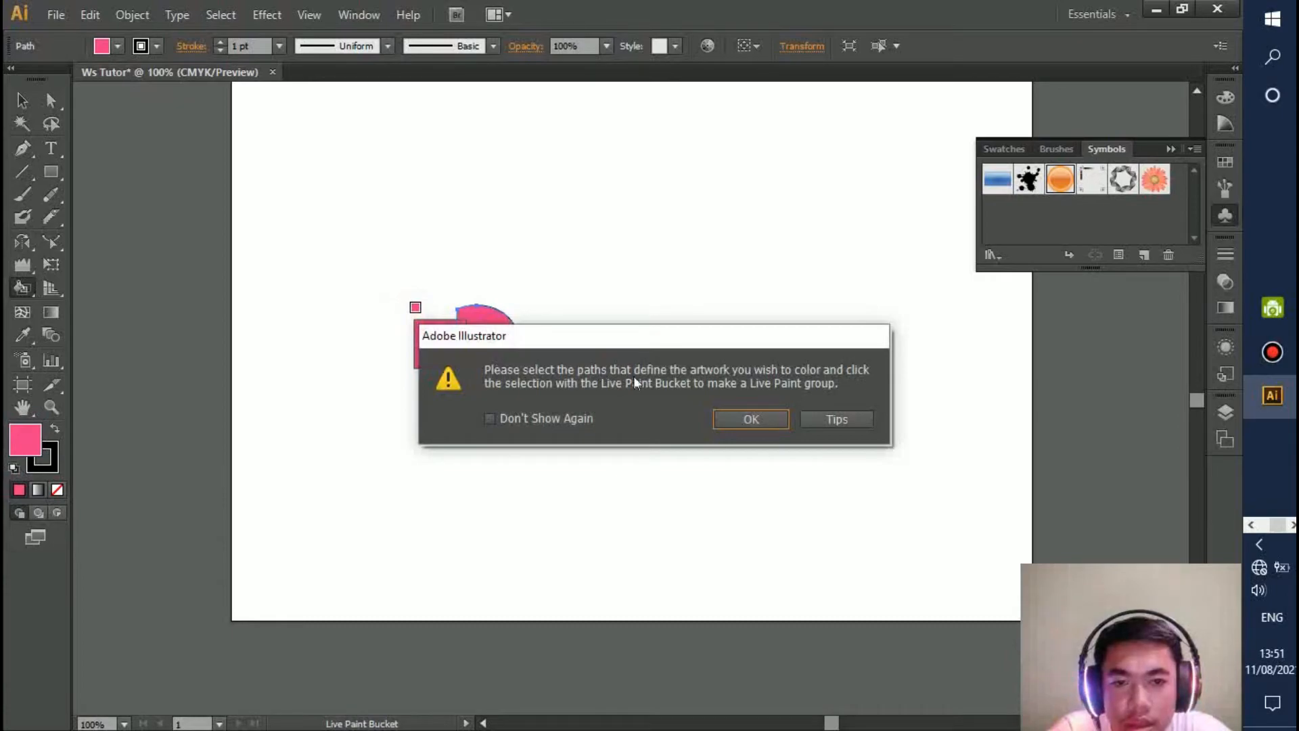
click(748, 419)
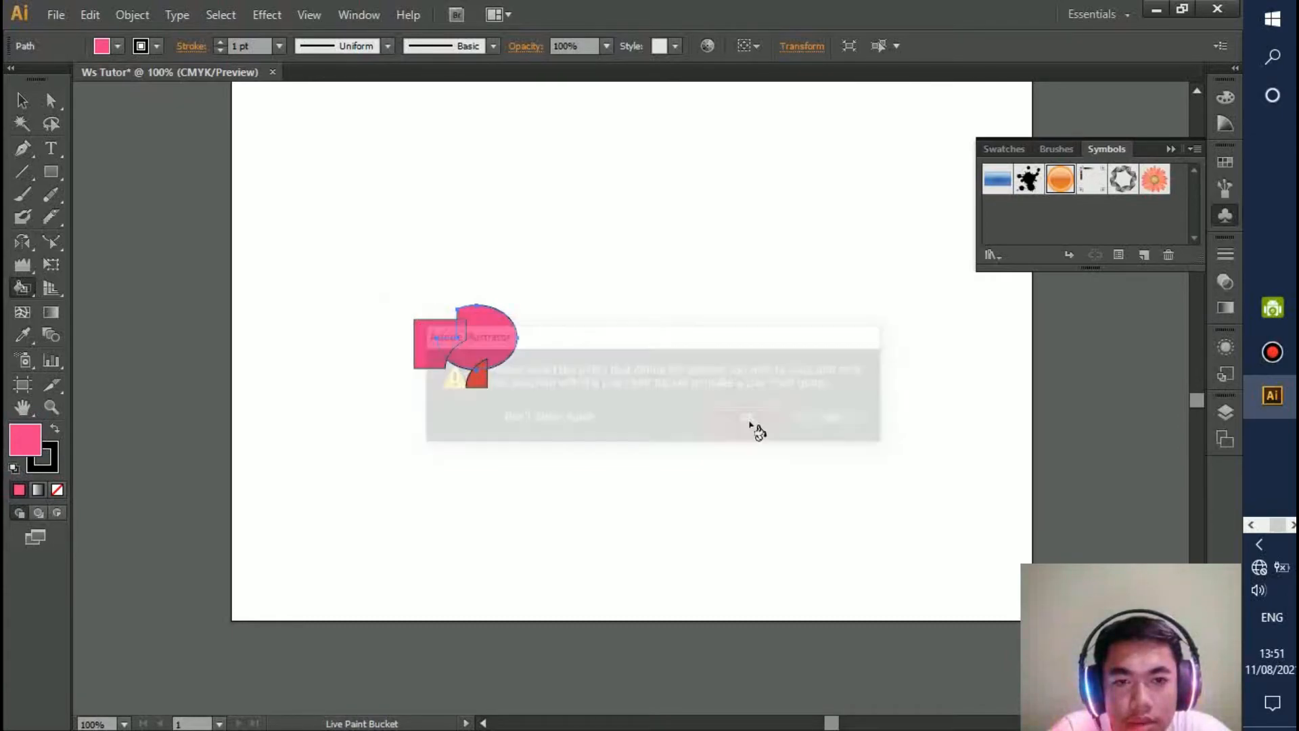
click(493, 358)
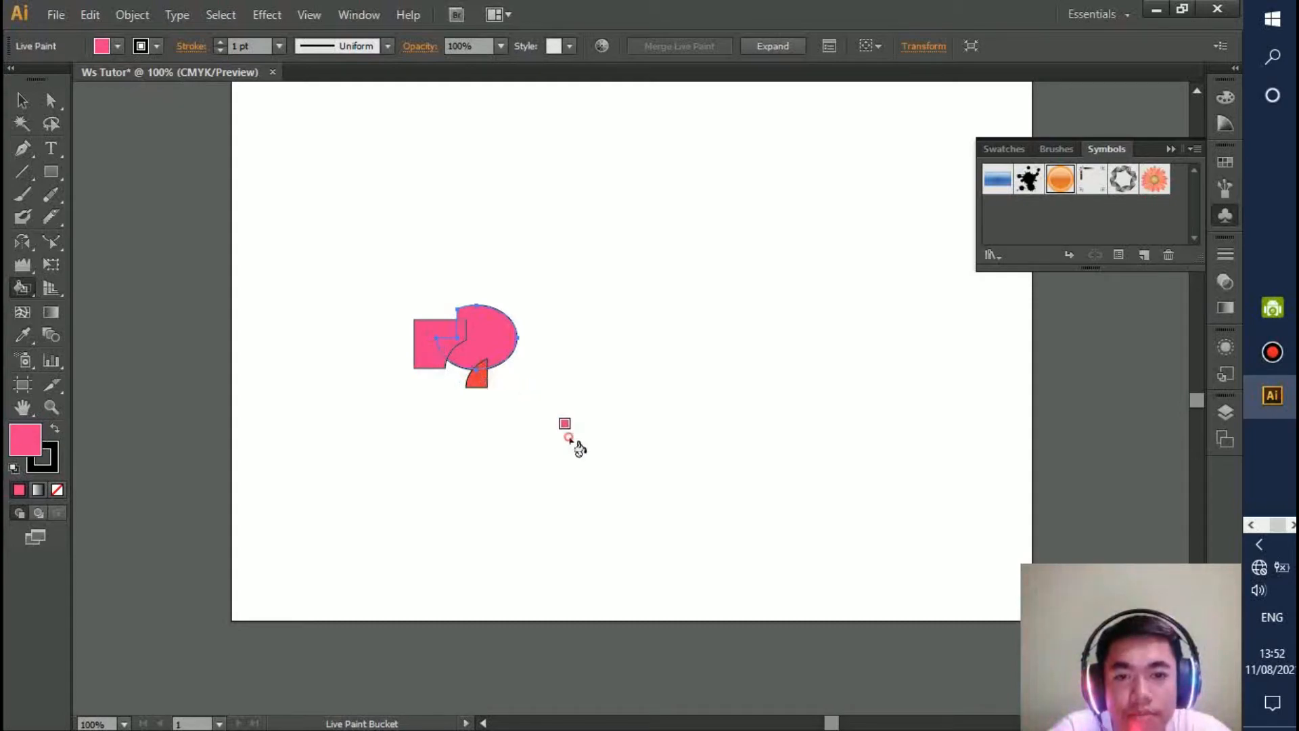
Switch to the Live Paint Selection tool, and display the two-point perspective grid over the artboard with the Perspective Grid tool.
click(19, 289)
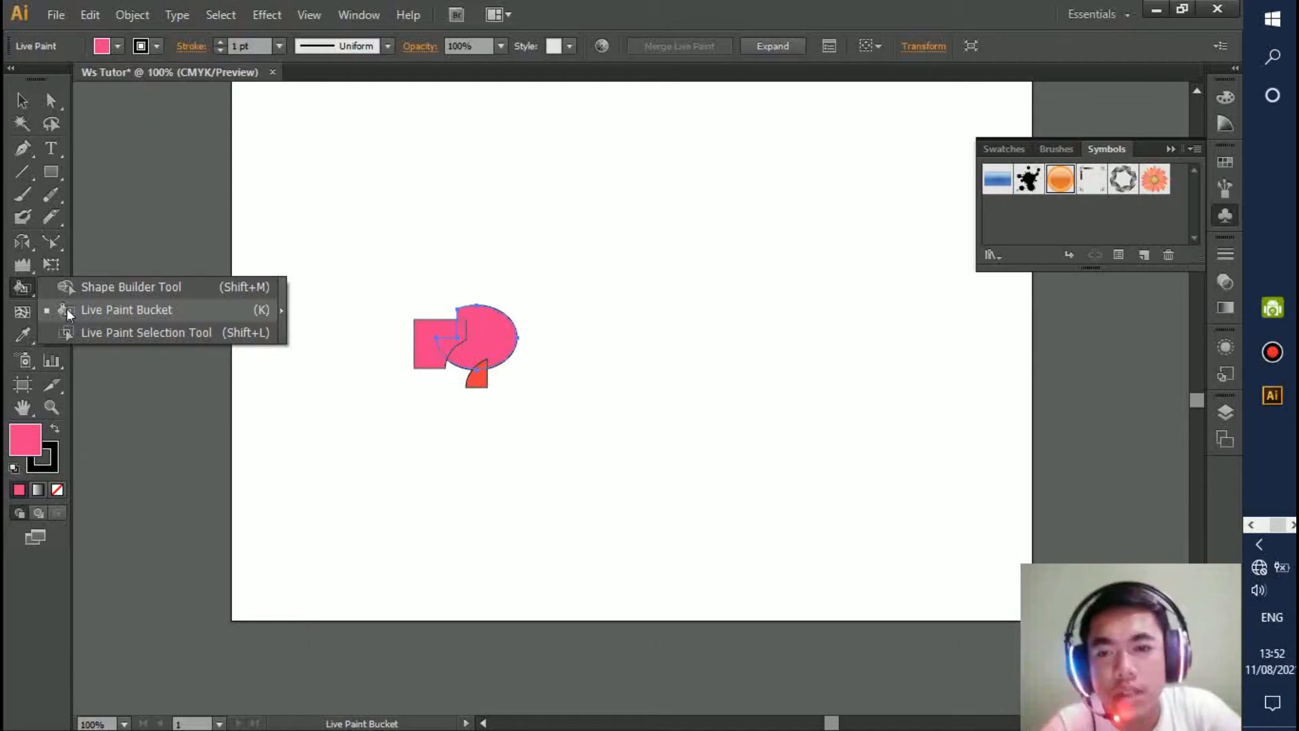
click(176, 339)
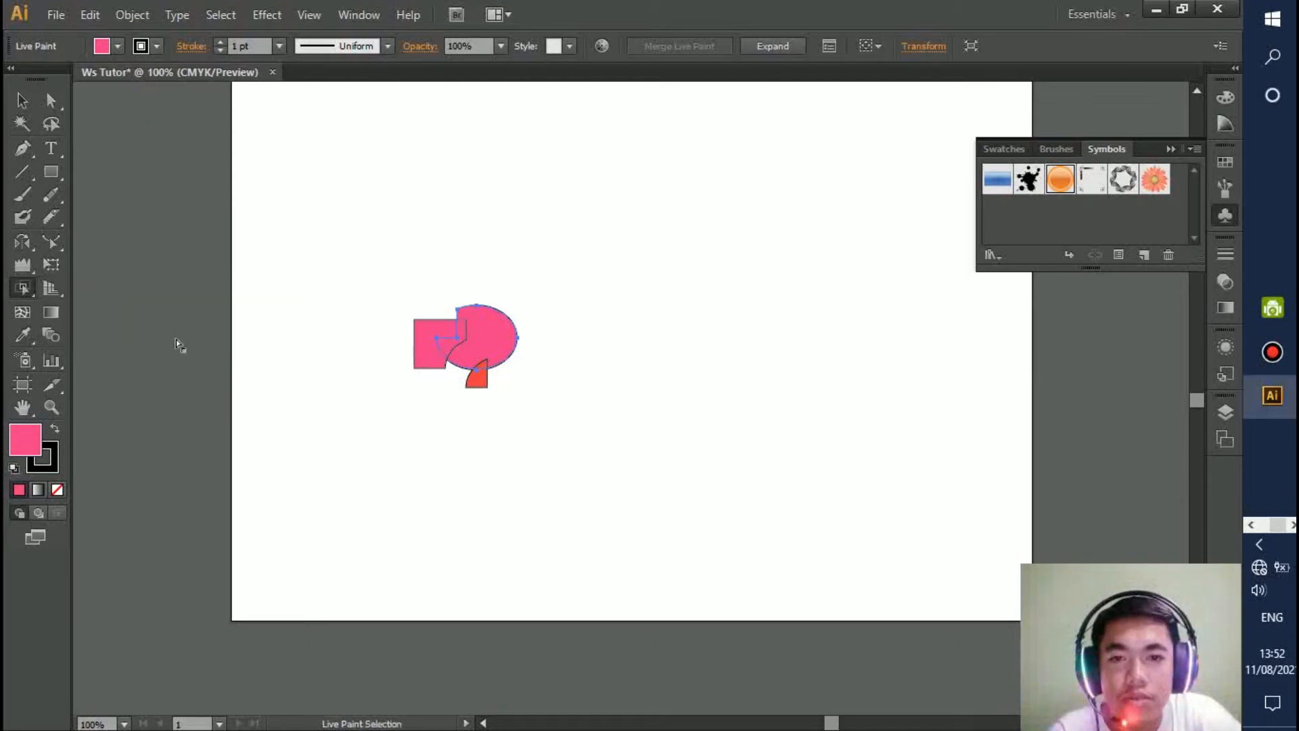
click(53, 290)
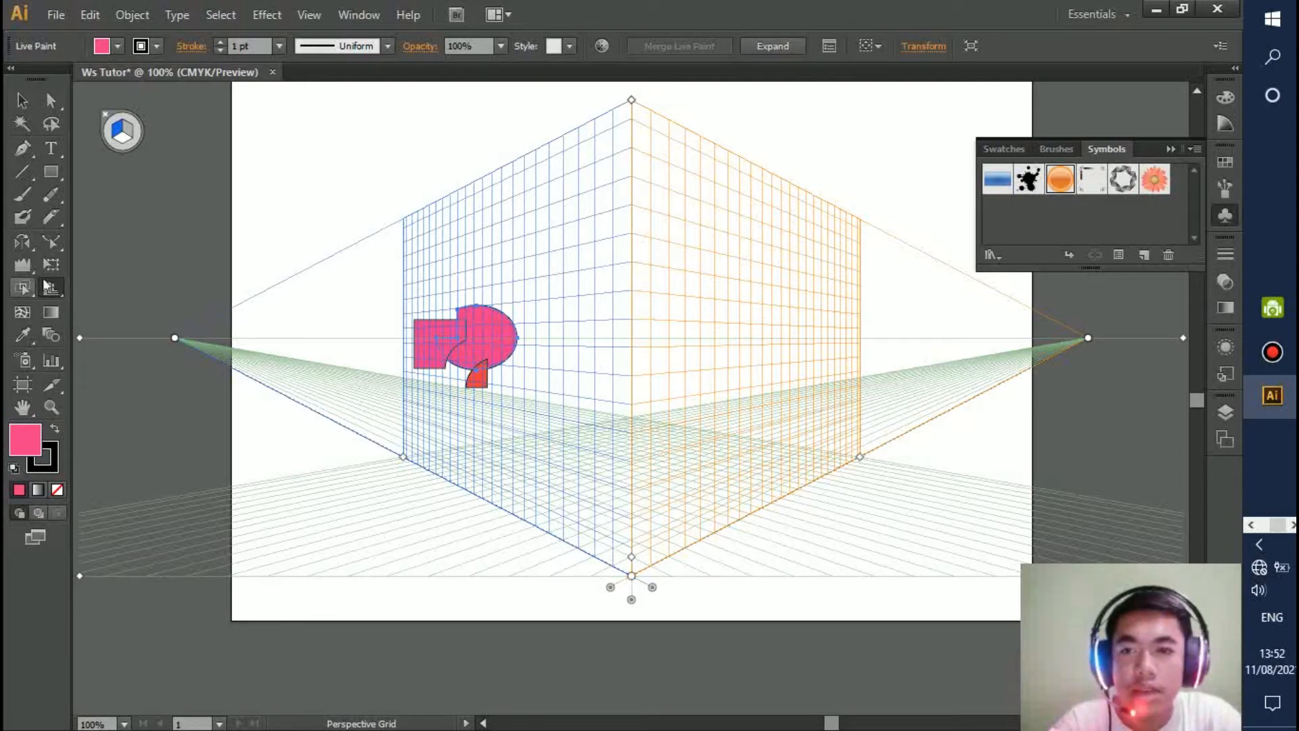
click(21, 291)
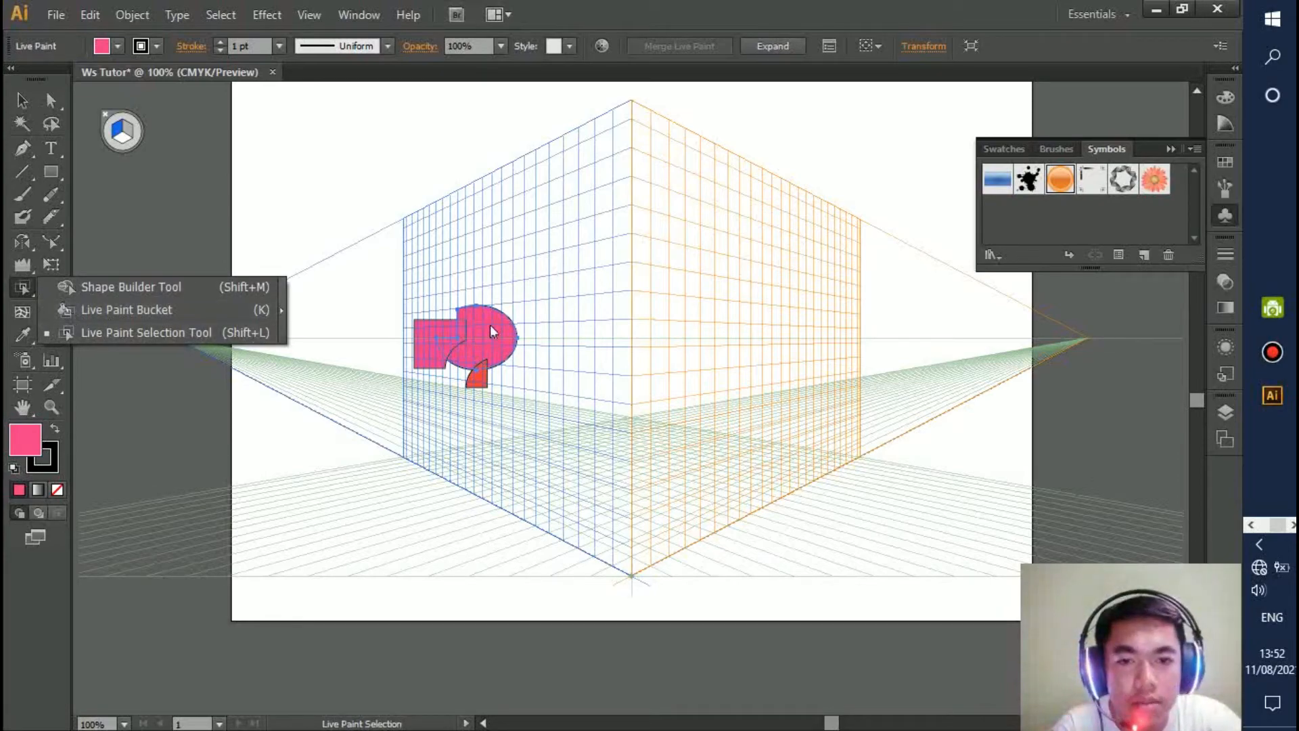
click(188, 226)
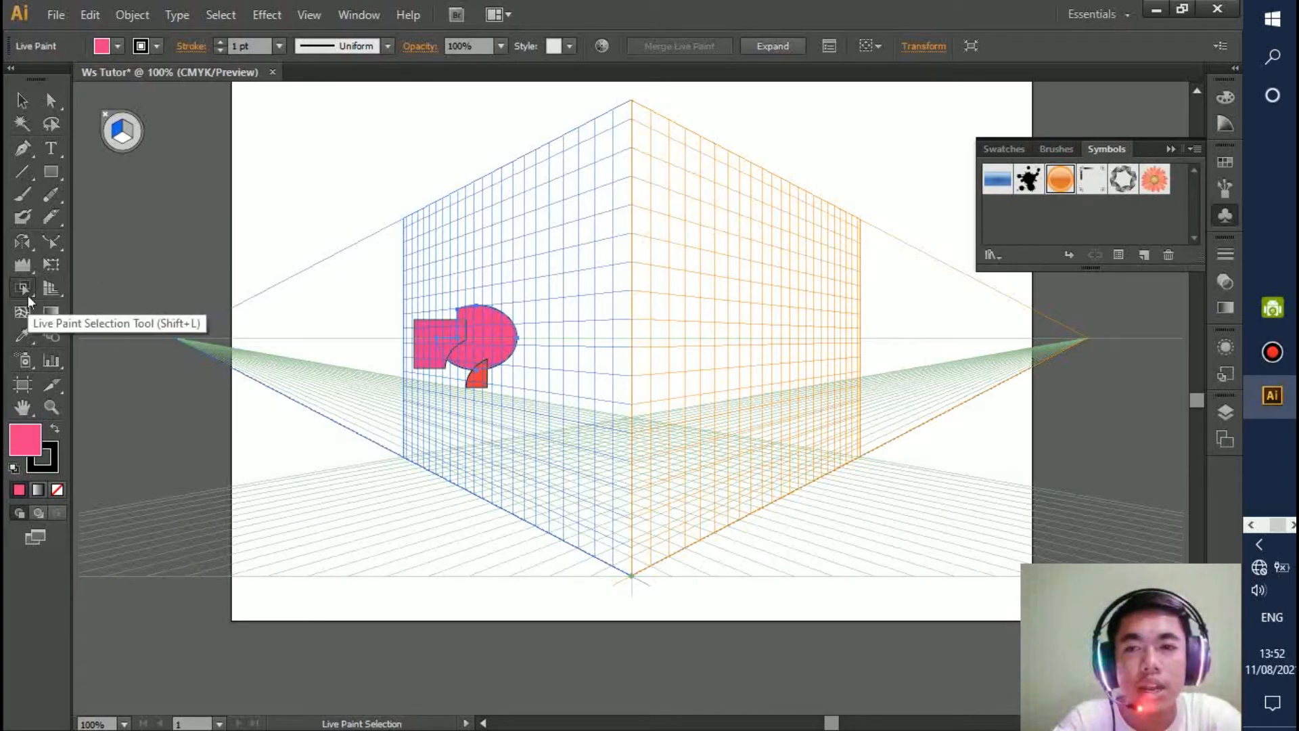
click(52, 285)
mouse_move(27, 289)
mouse_down()
mouse_move(136, 296)
mouse_move(180, 333)
mouse_up()
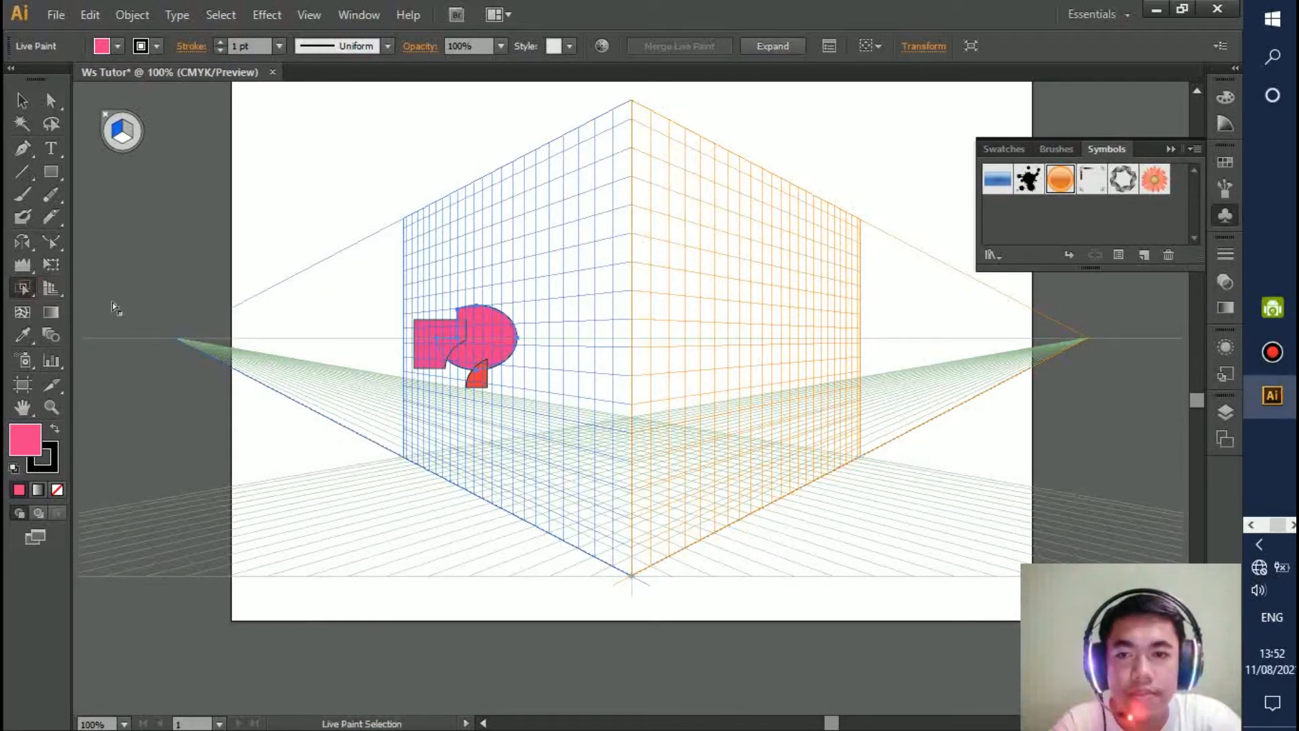
click(58, 296)
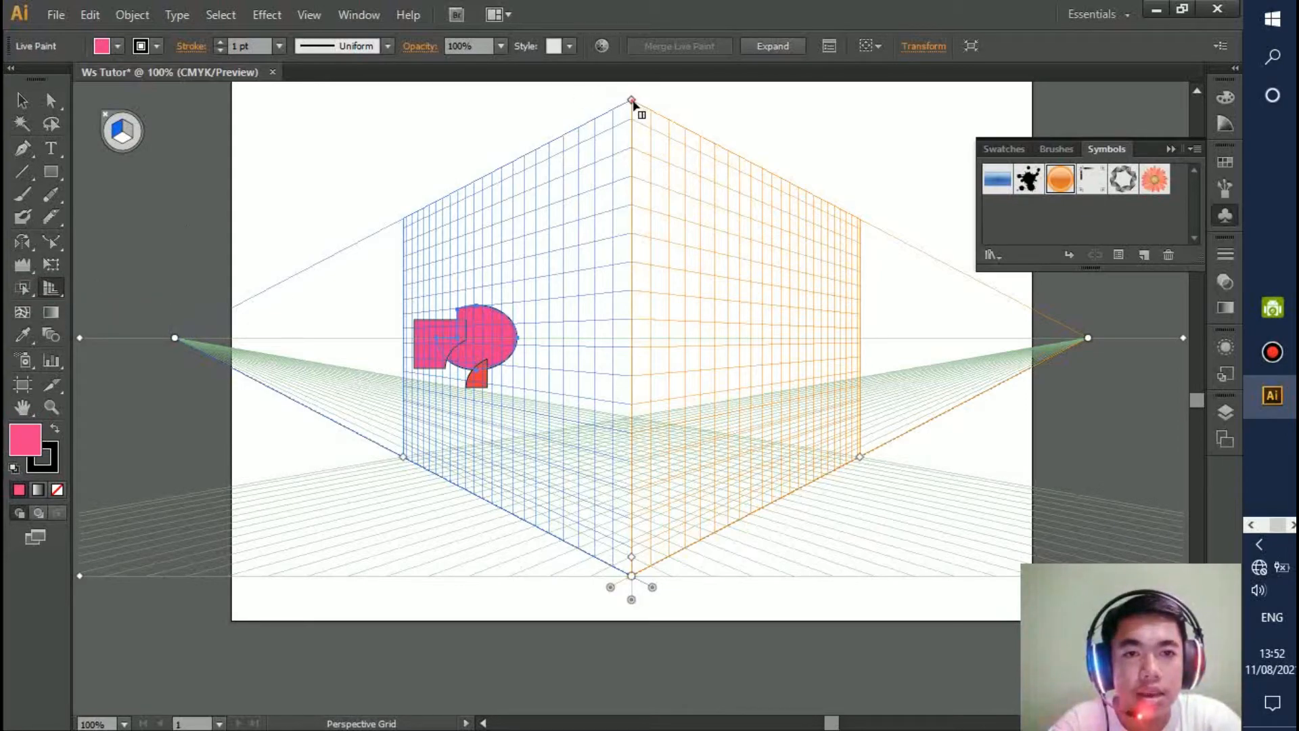
Move the Live Paint ellipse onto the orange plane of the perspective grid and clear the selection.
scroll(635, 99, up, 3)
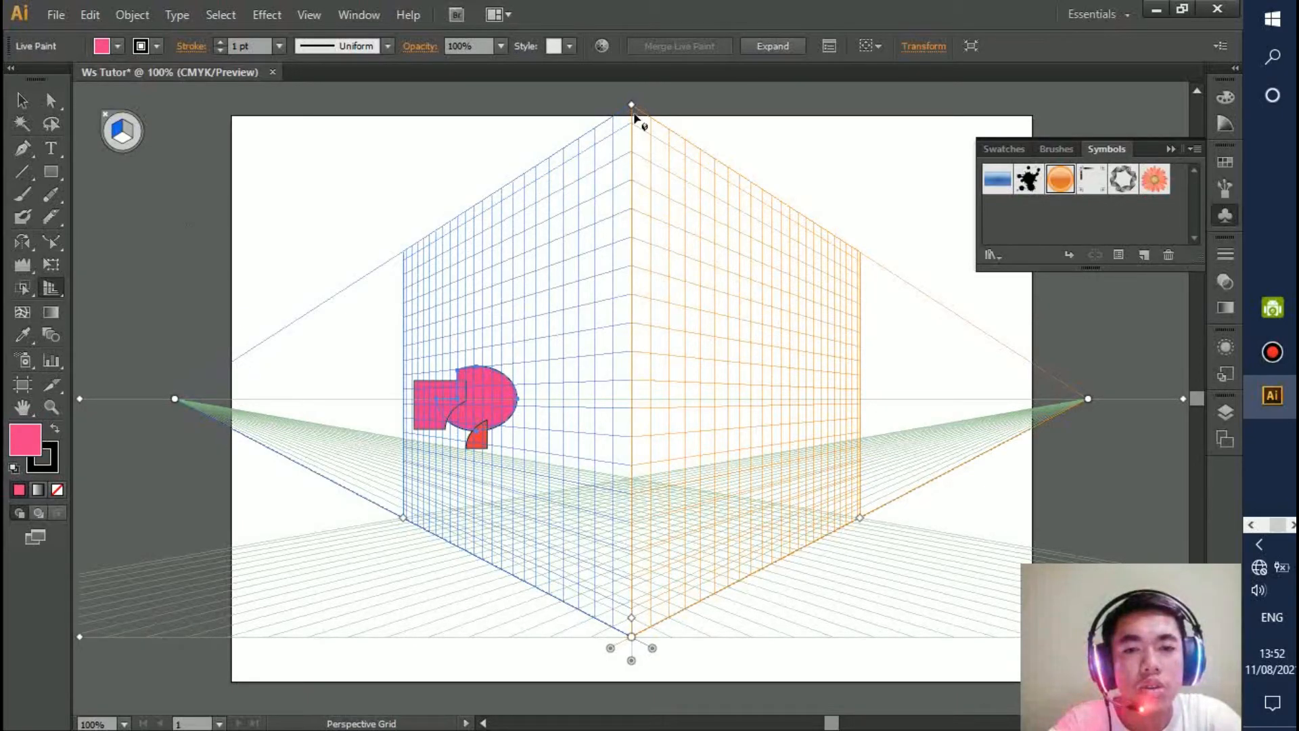
click(22, 99)
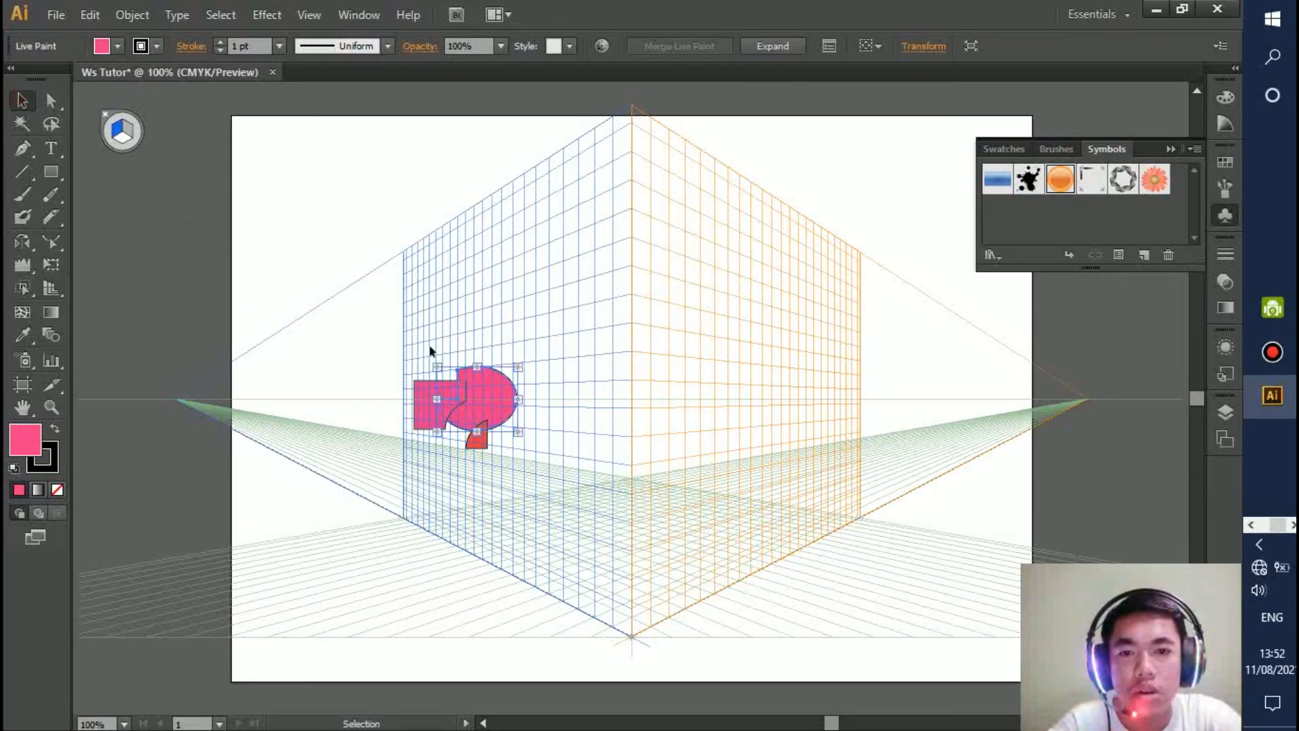
drag(498, 385, 722, 304)
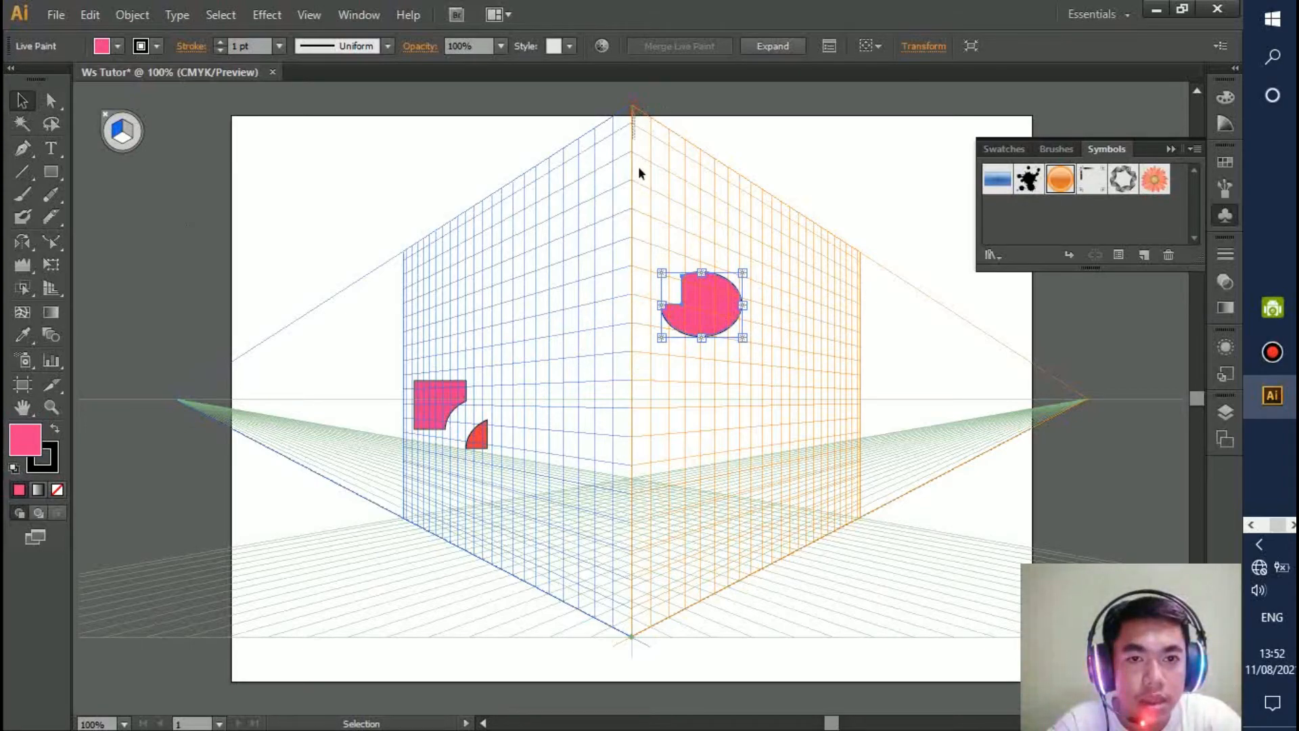
click(620, 155)
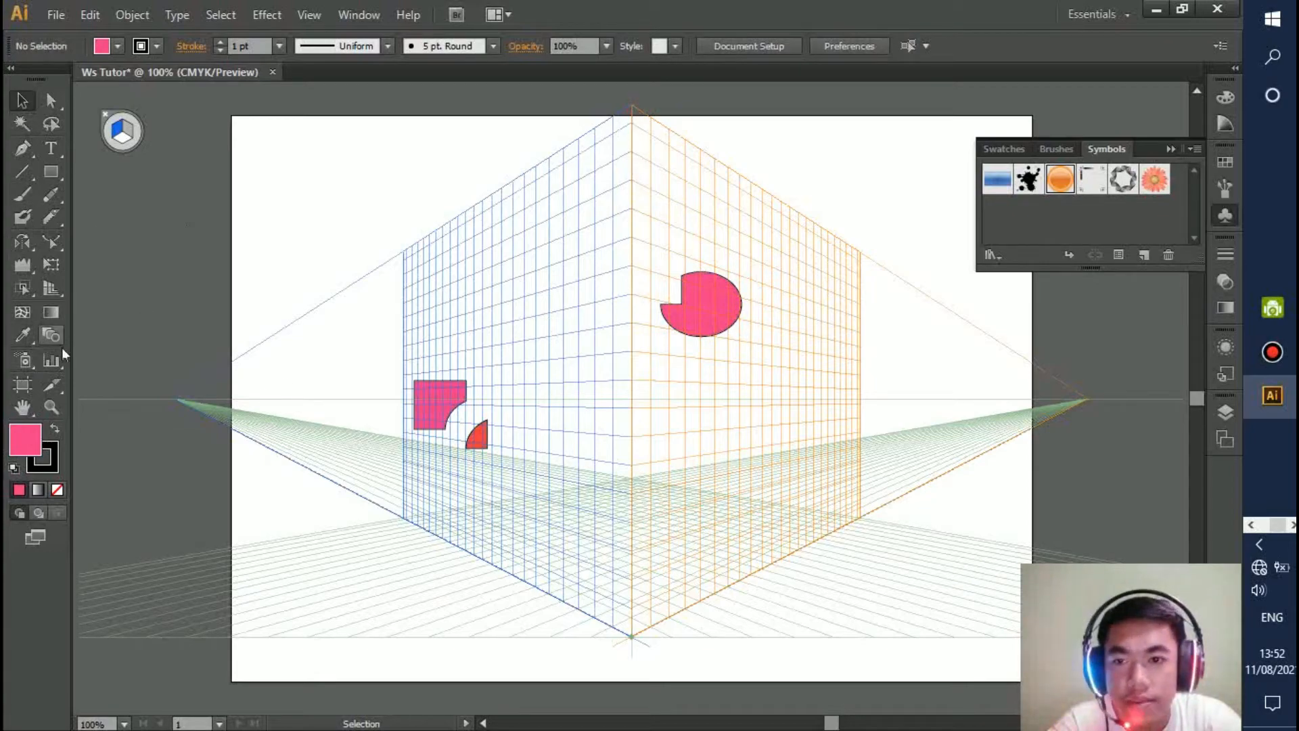
Lower the perspective grid's upper edge and extend the orange plane toward its vanishing point.
click(53, 289)
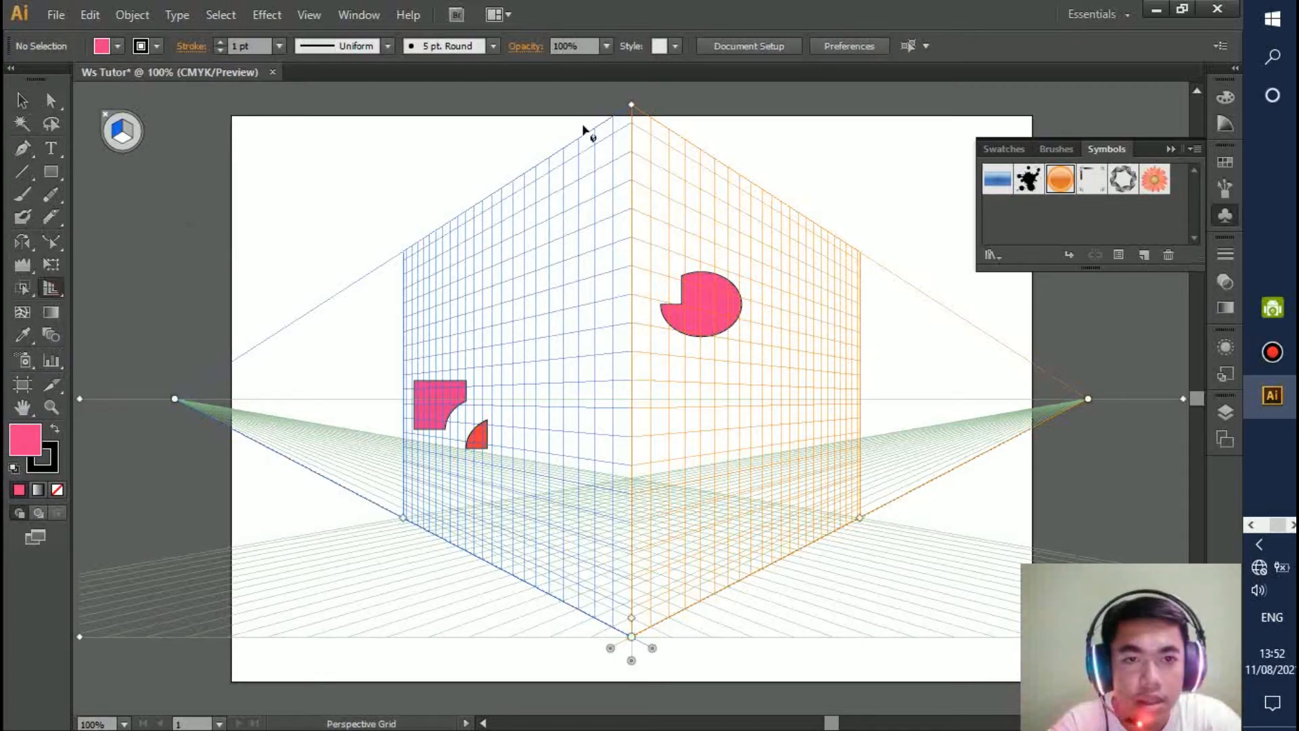
drag(632, 107, 632, 152)
drag(626, 228, 667, 211)
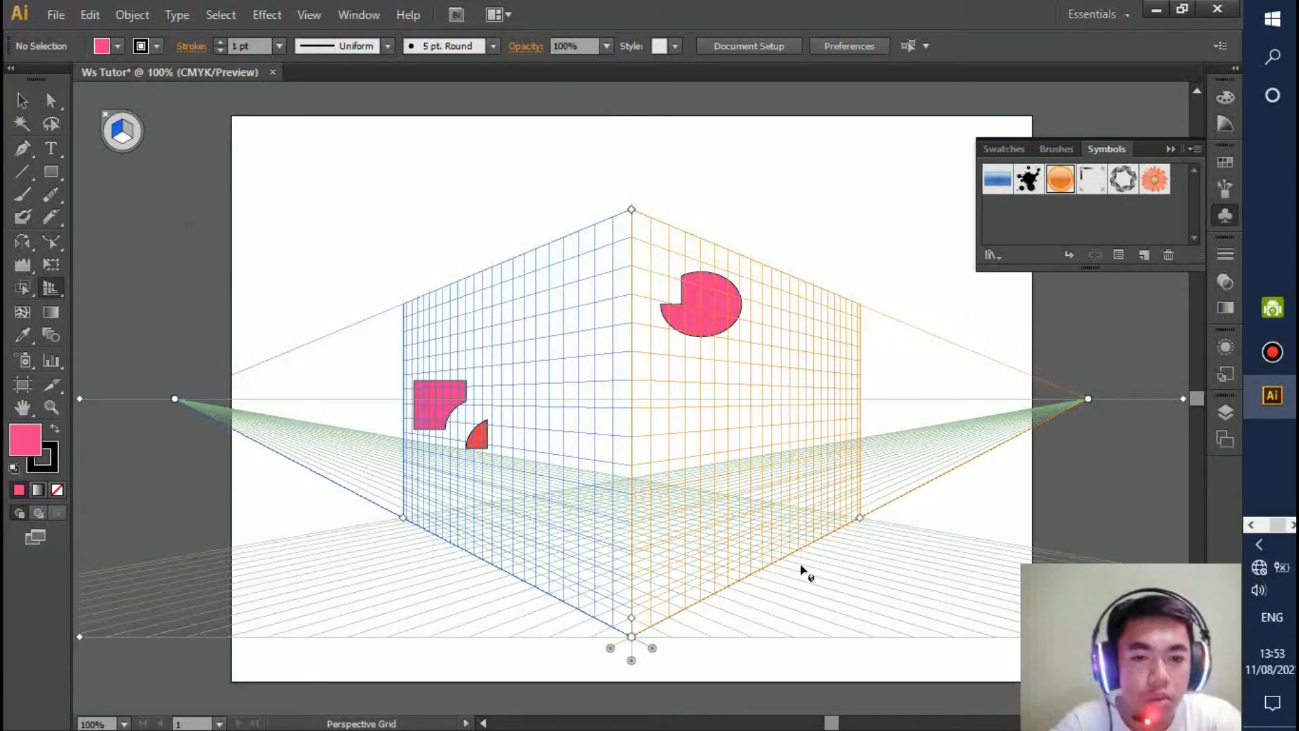
drag(861, 520, 963, 465)
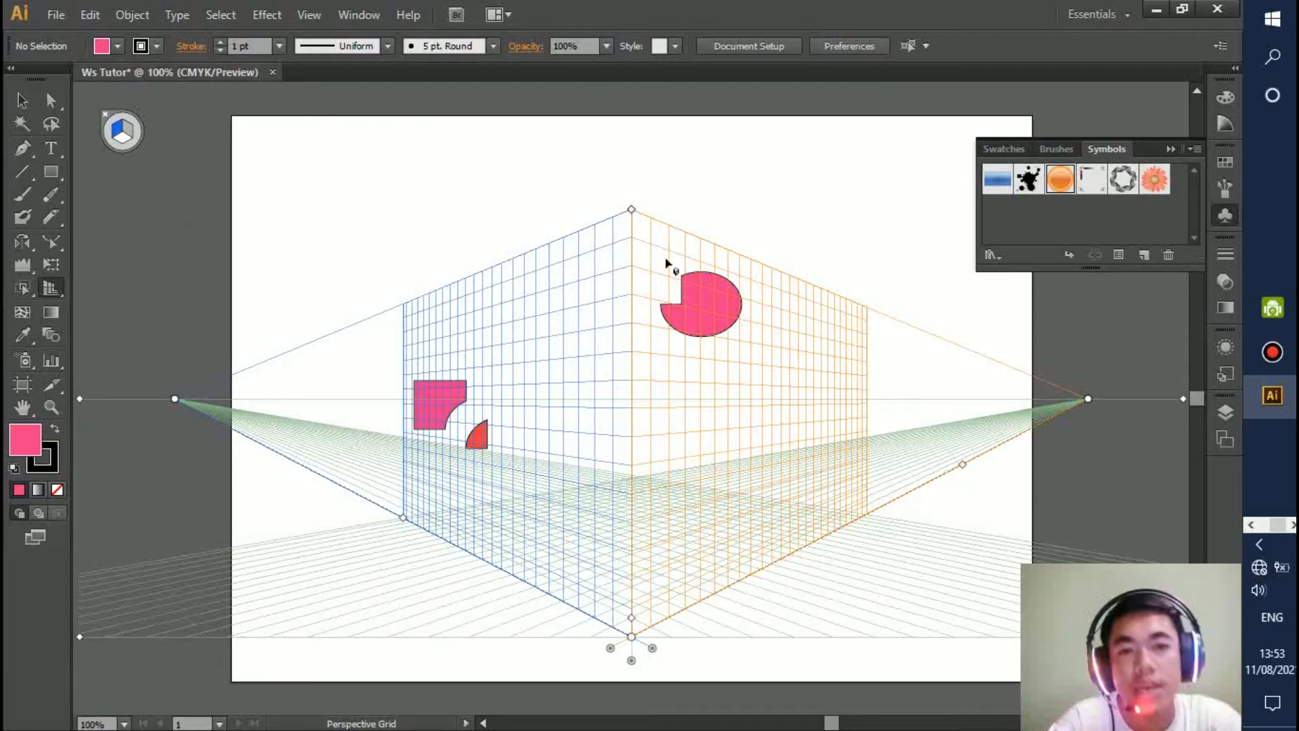
Try to hide the perspective grid, and examine the contents of Layer 1.
click(107, 119)
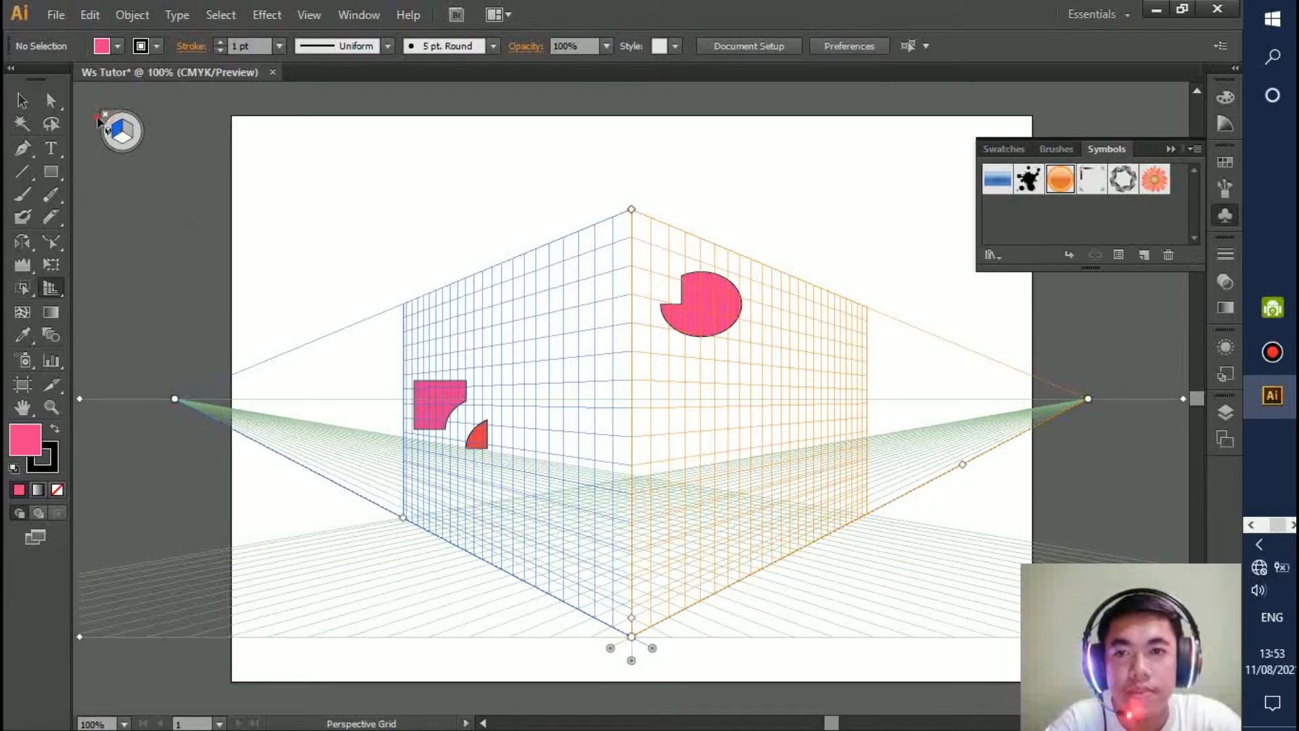
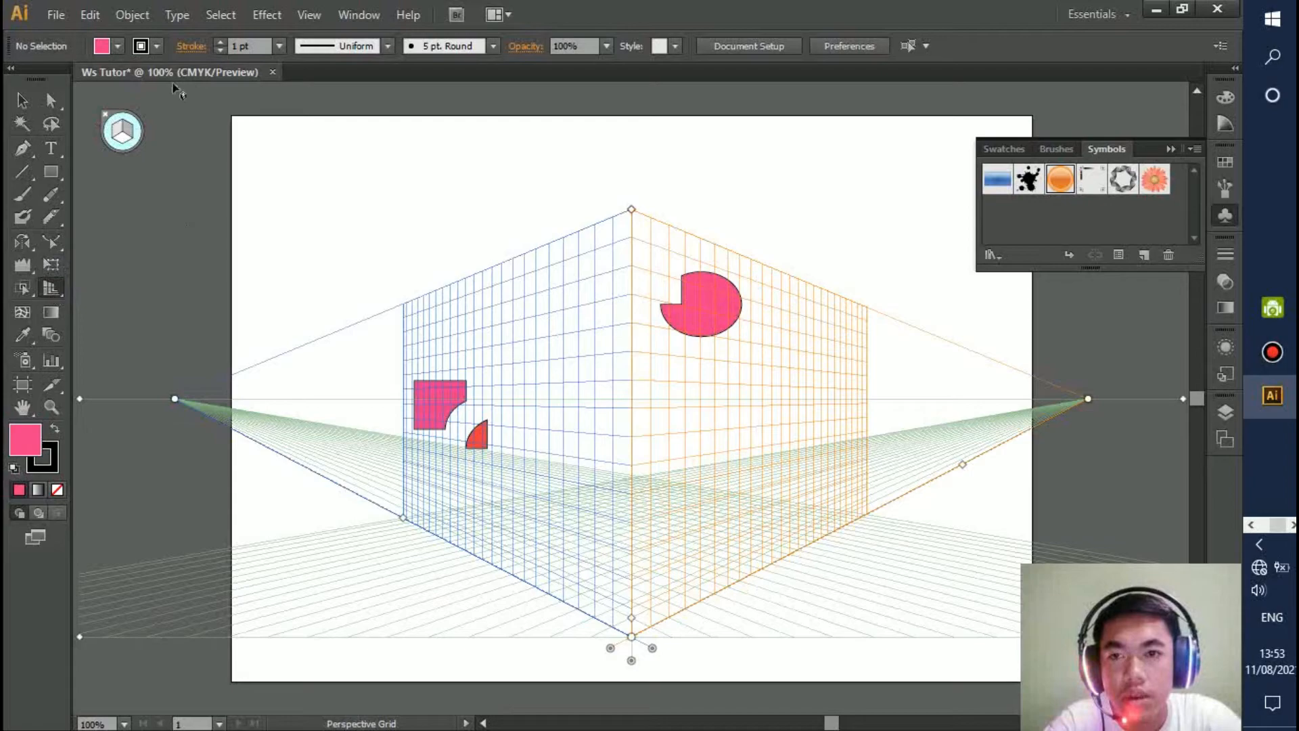
key(a)
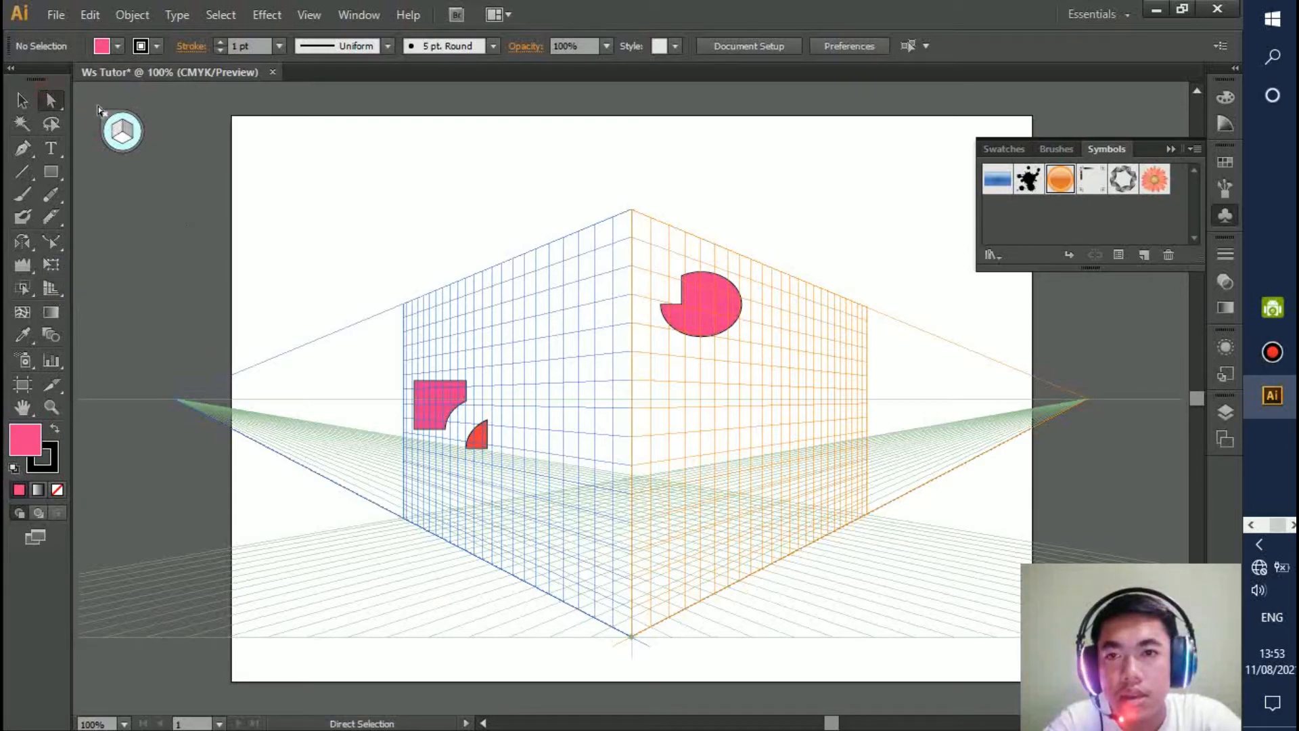
key(v)
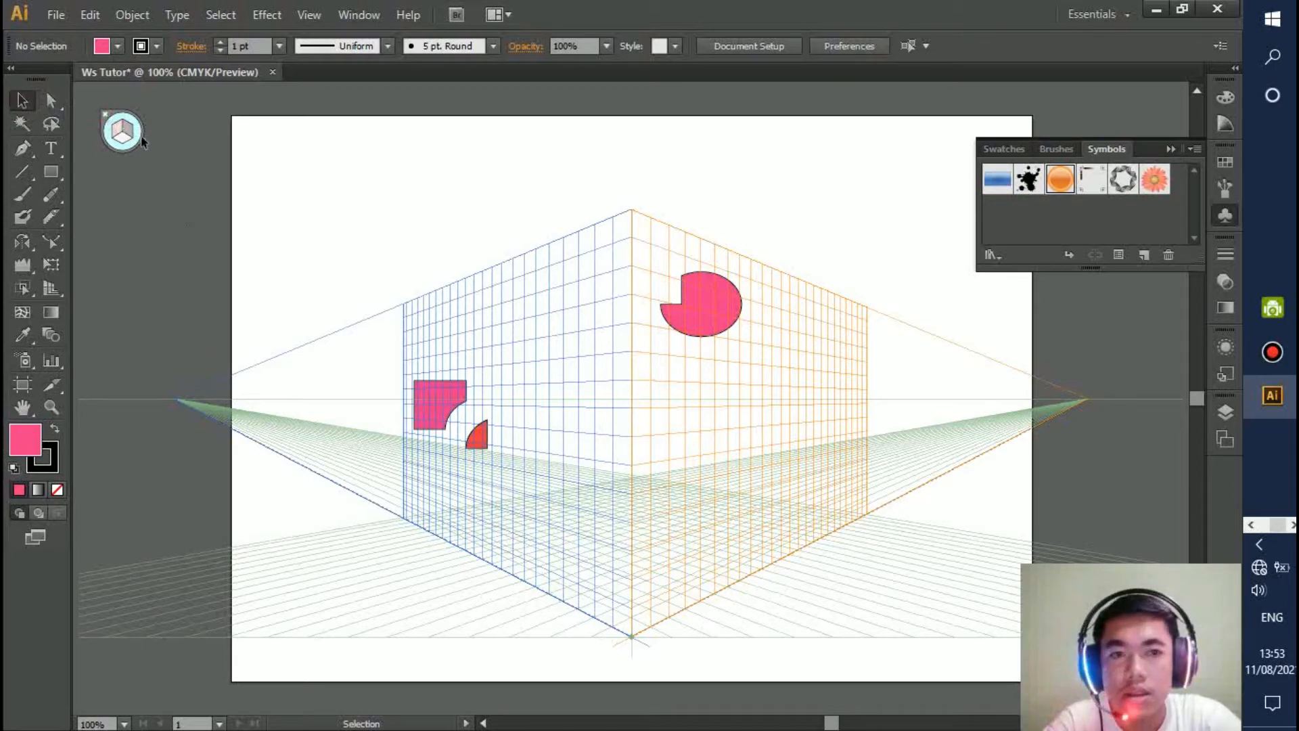
click(1226, 412)
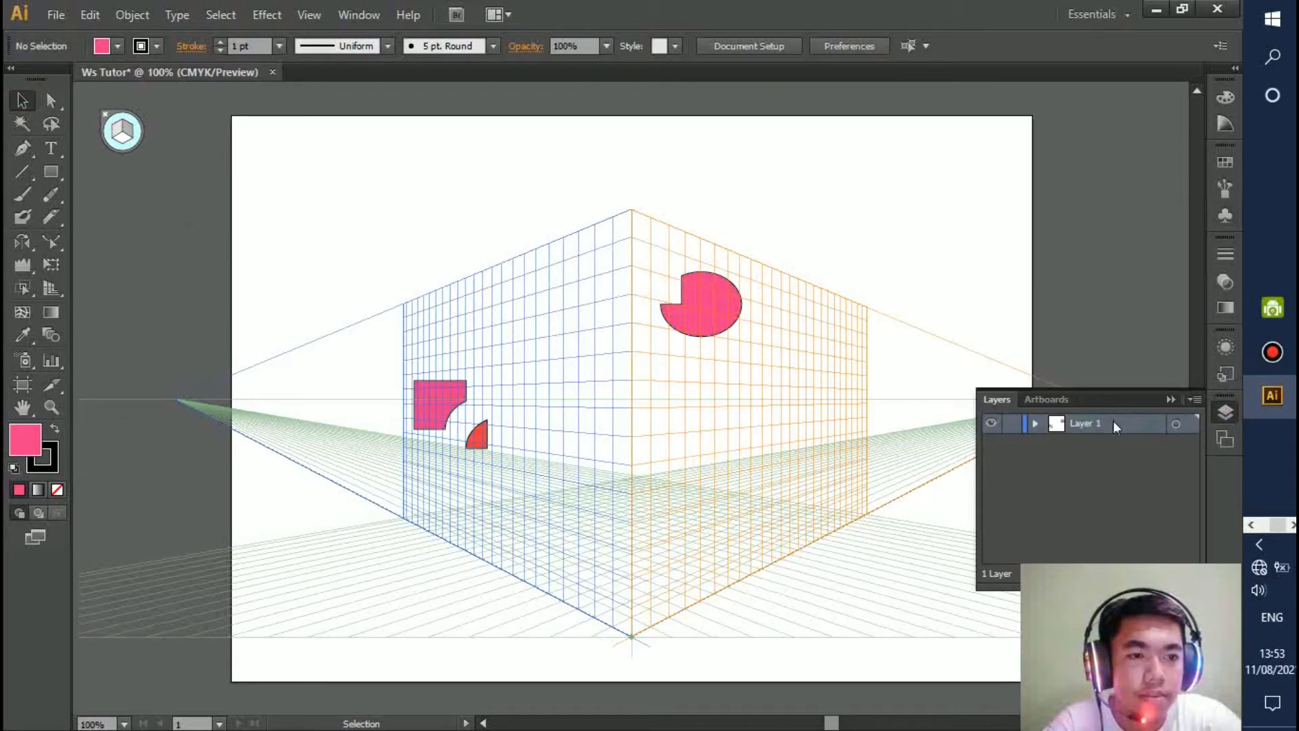
click(1035, 423)
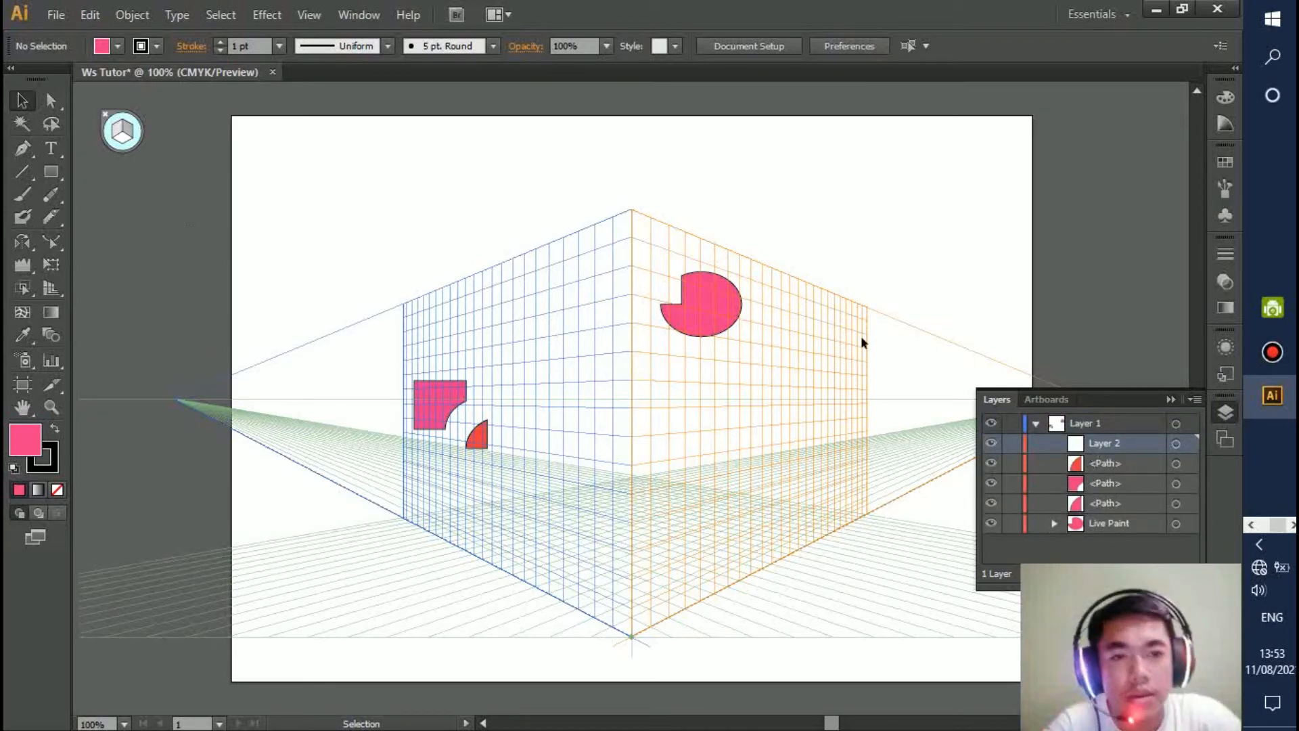
drag(1163, 402, 1214, 406)
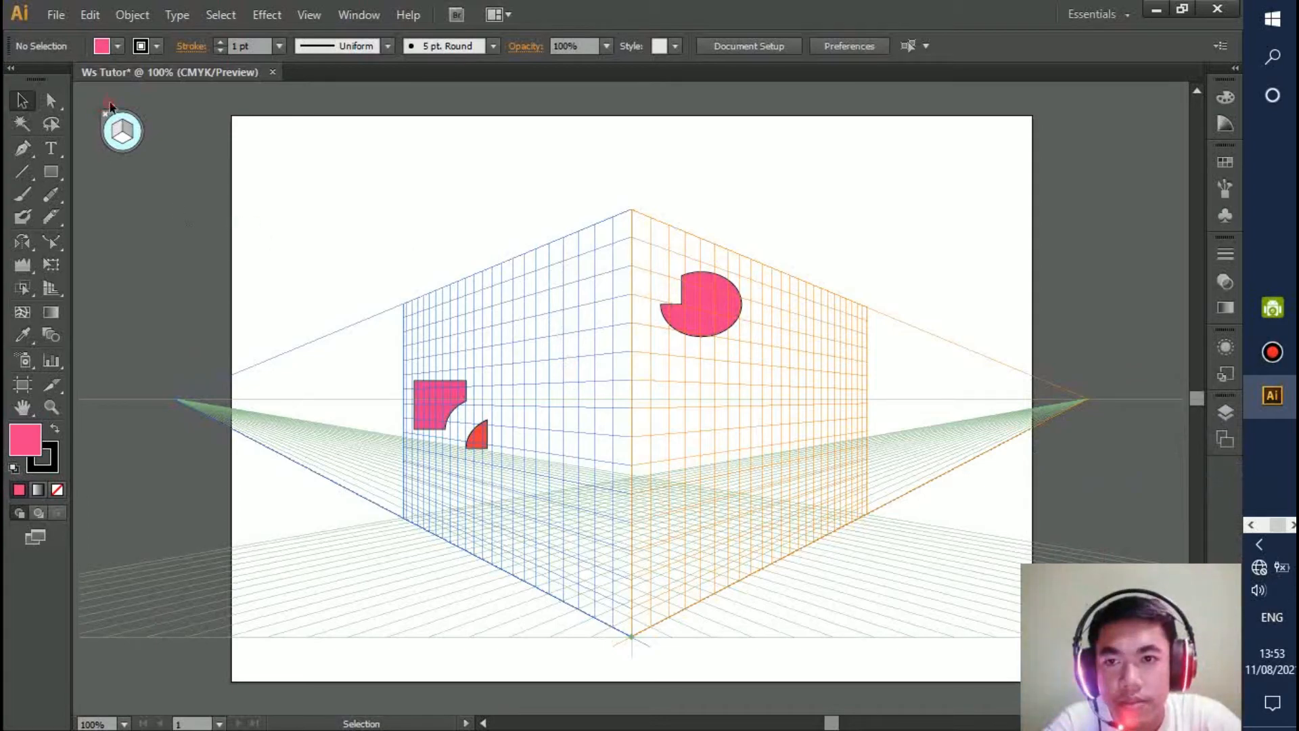
Hide the perspective grid with a perspective tool active, and switch to the Mesh tool.
click(49, 290)
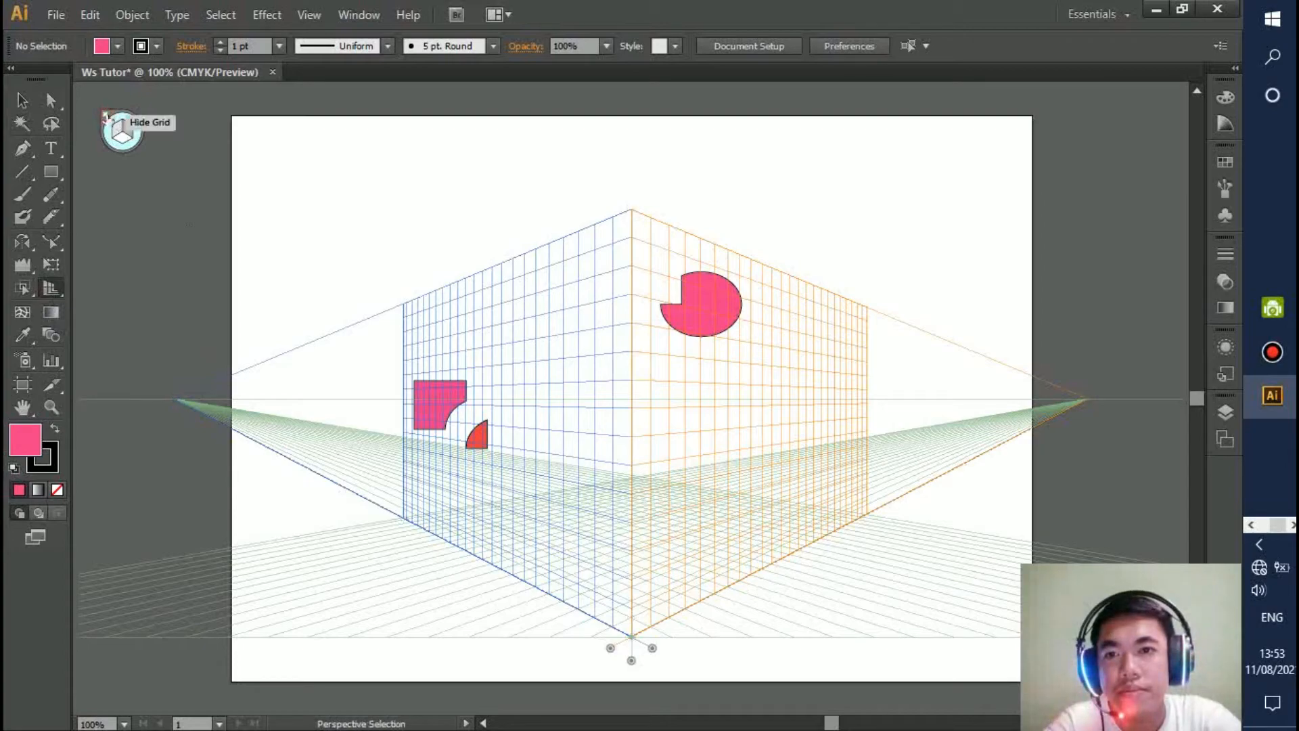
click(107, 116)
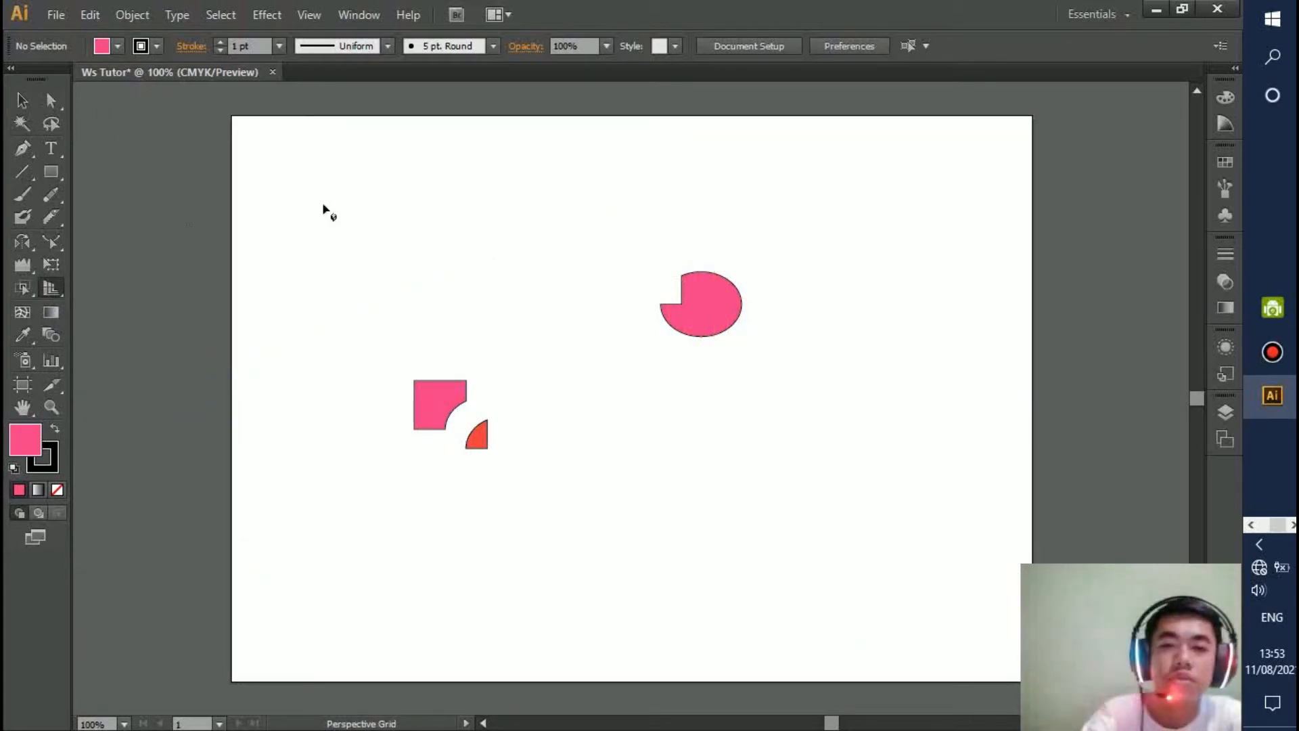
click(22, 313)
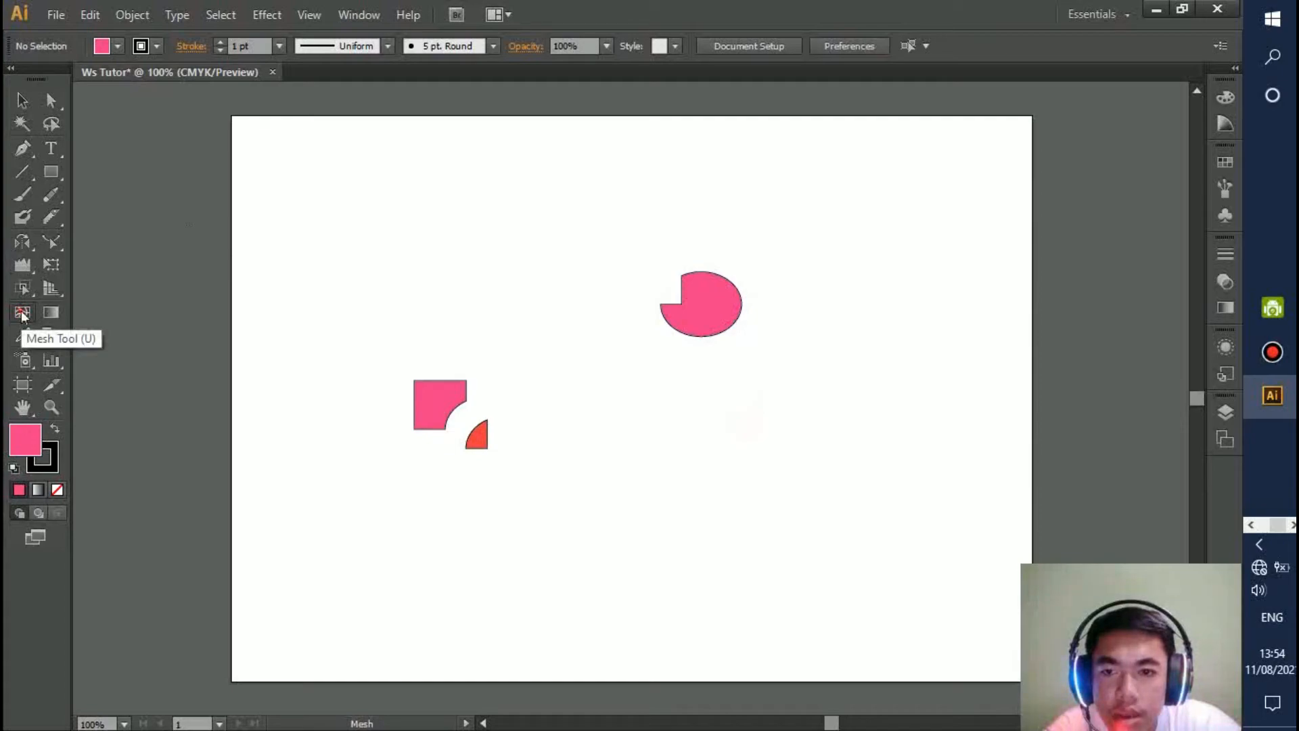
Draw a large pink rectangle below the cut ellipse, and undo the extra rectangle drawn over it.
click(52, 173)
drag(615, 419, 864, 594)
drag(589, 393, 729, 559)
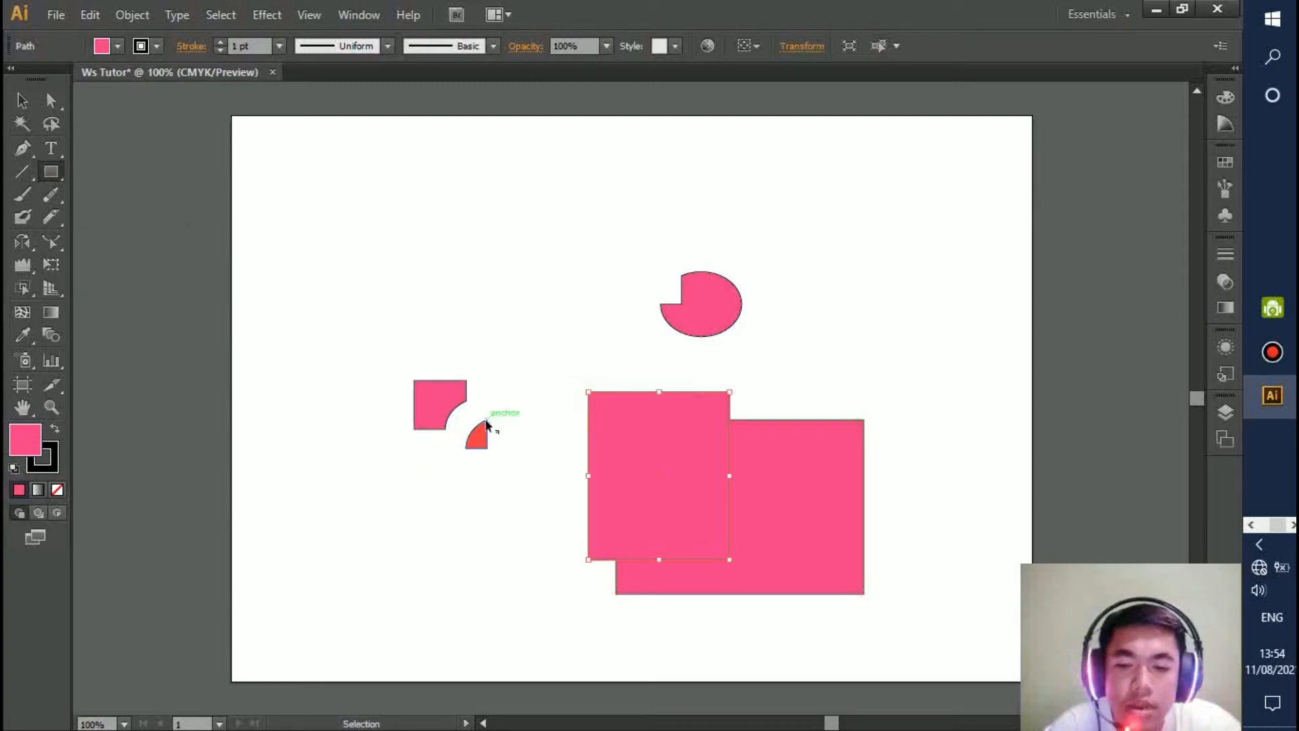
key(ctrl+z)
Set the large rectangle's fill color to red ED4040.
double_click(25, 440)
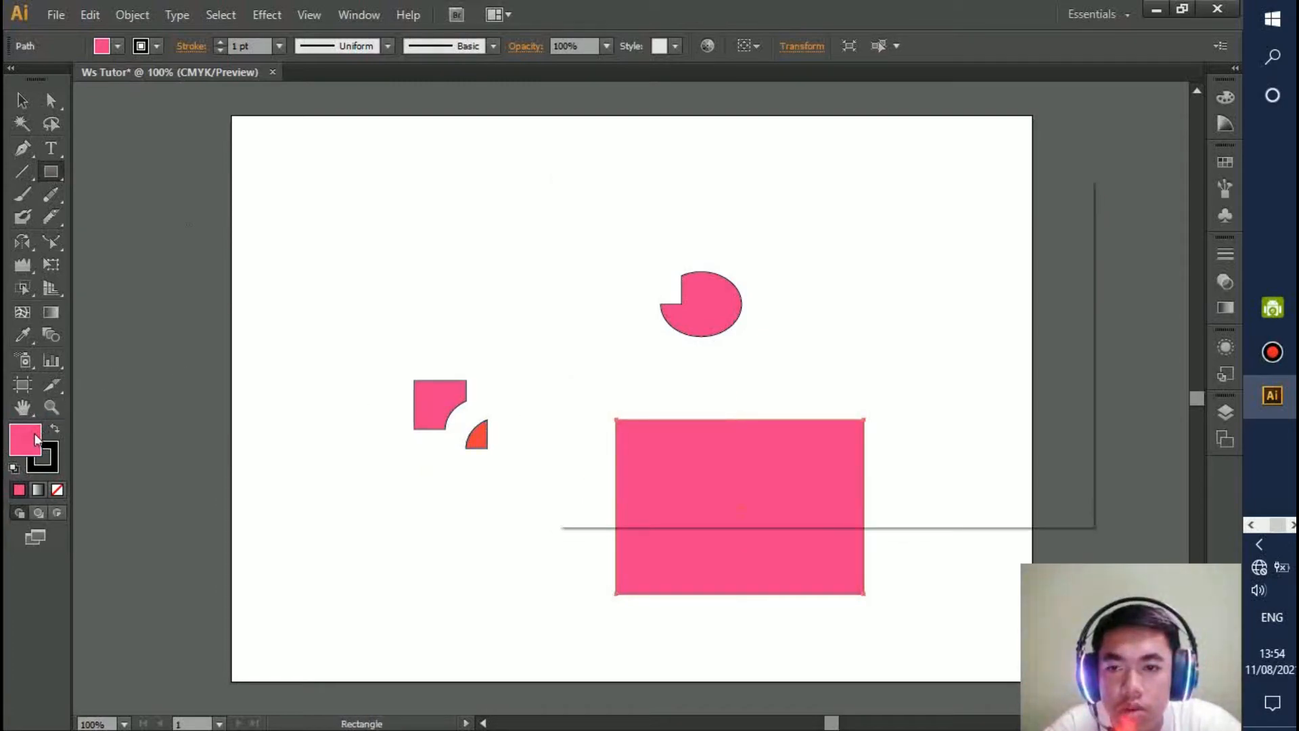
drag(847, 256, 845, 244)
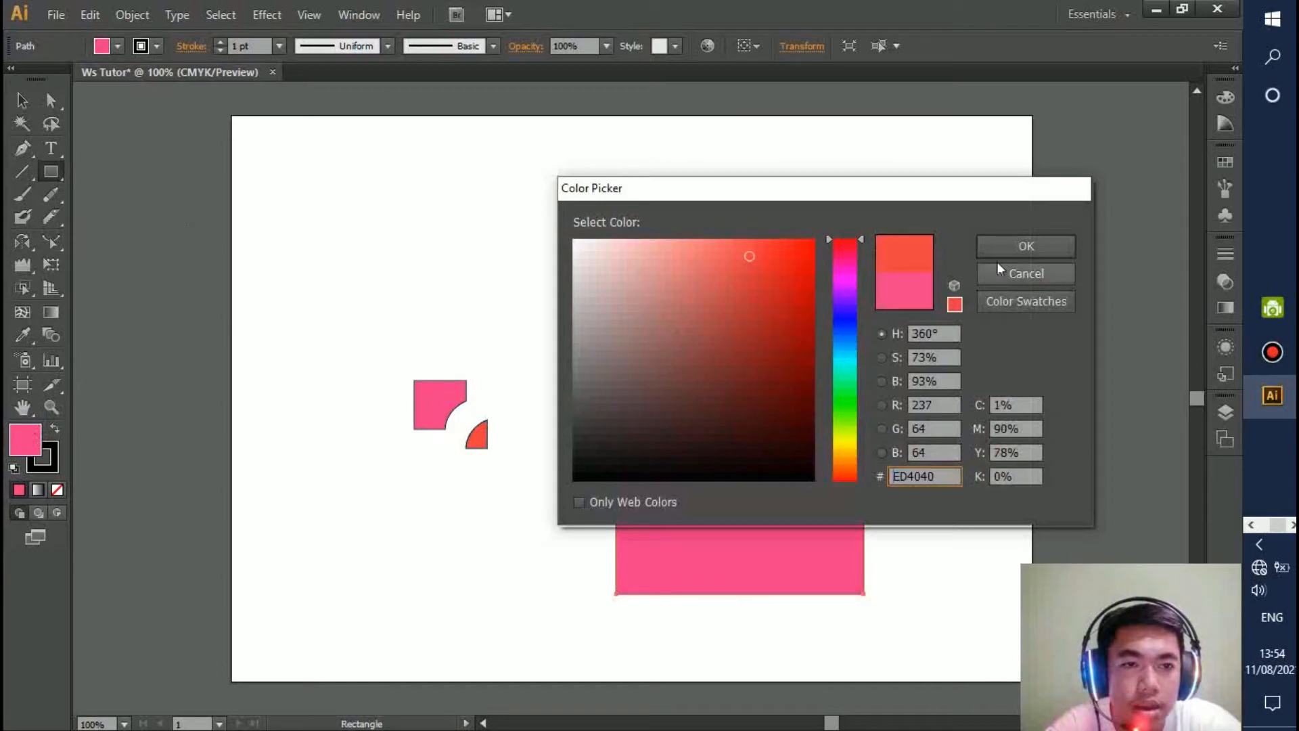
click(1026, 246)
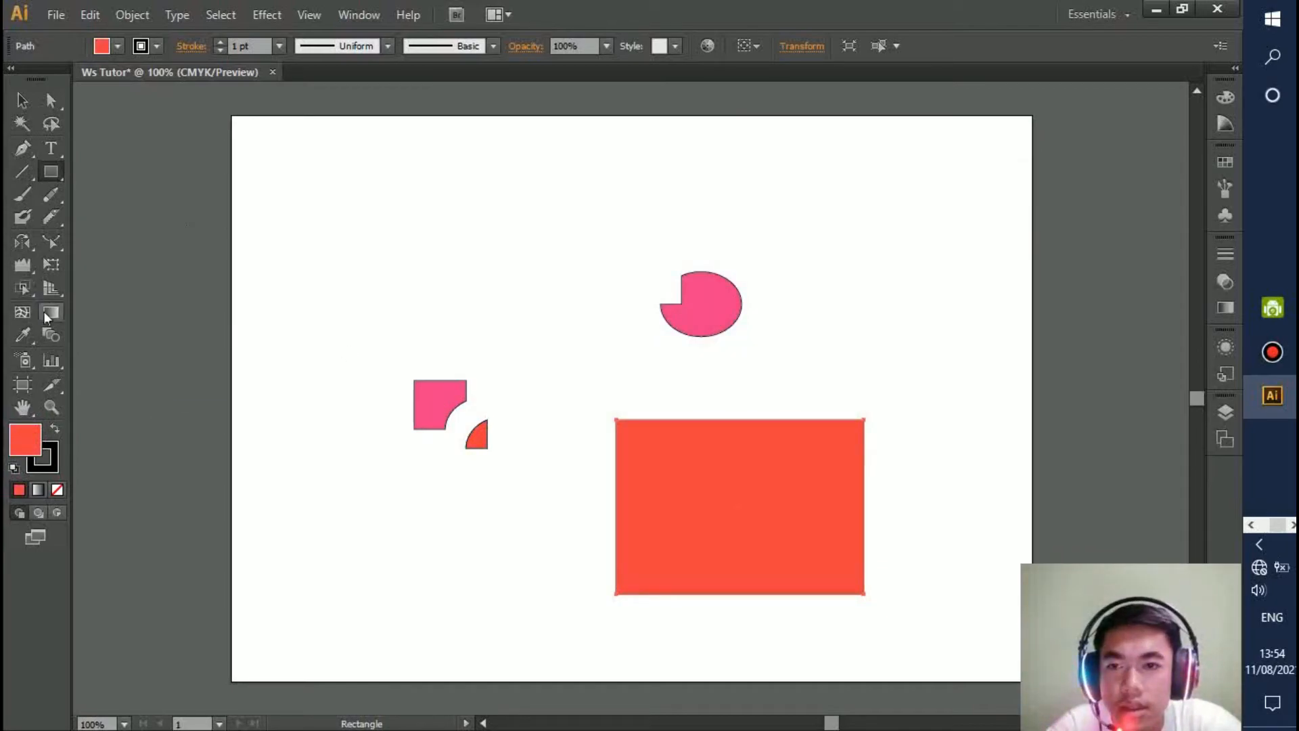
Add a mesh point in the upper-left area of the red rectangle and color it blue 4242EA.
click(24, 311)
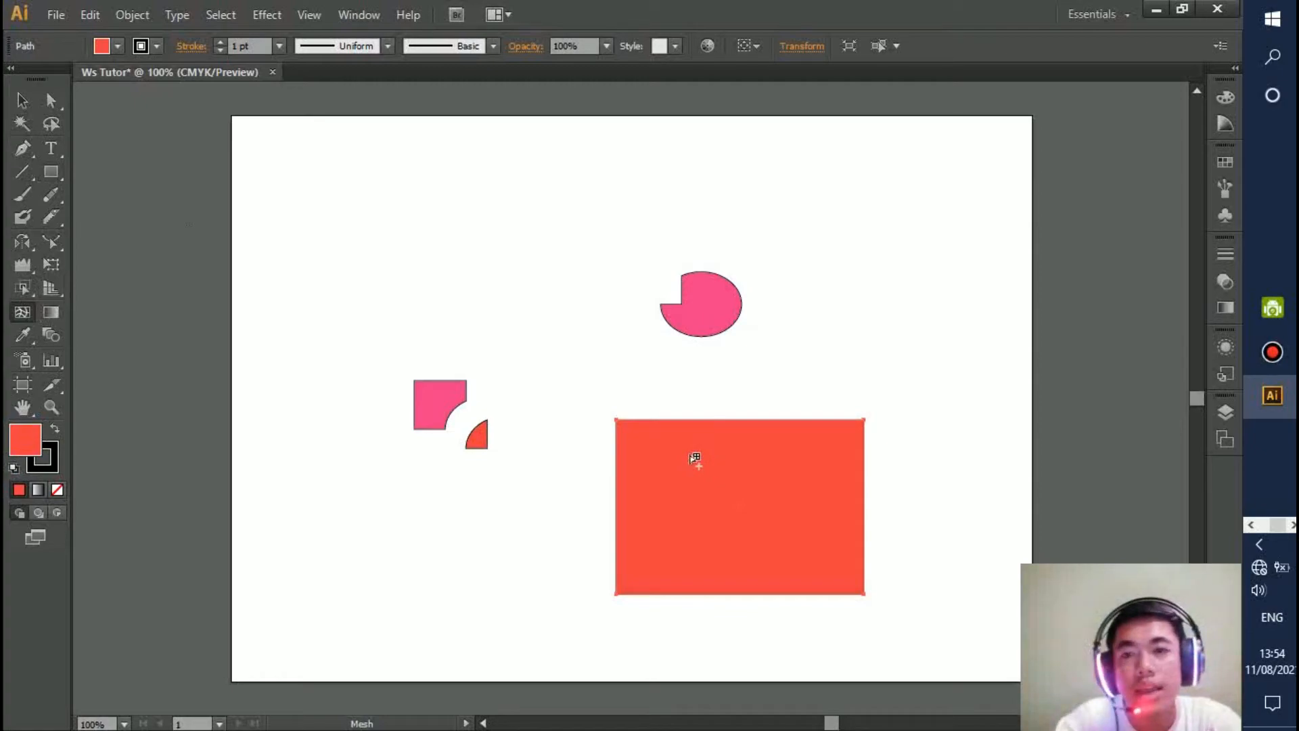
drag(716, 517, 666, 483)
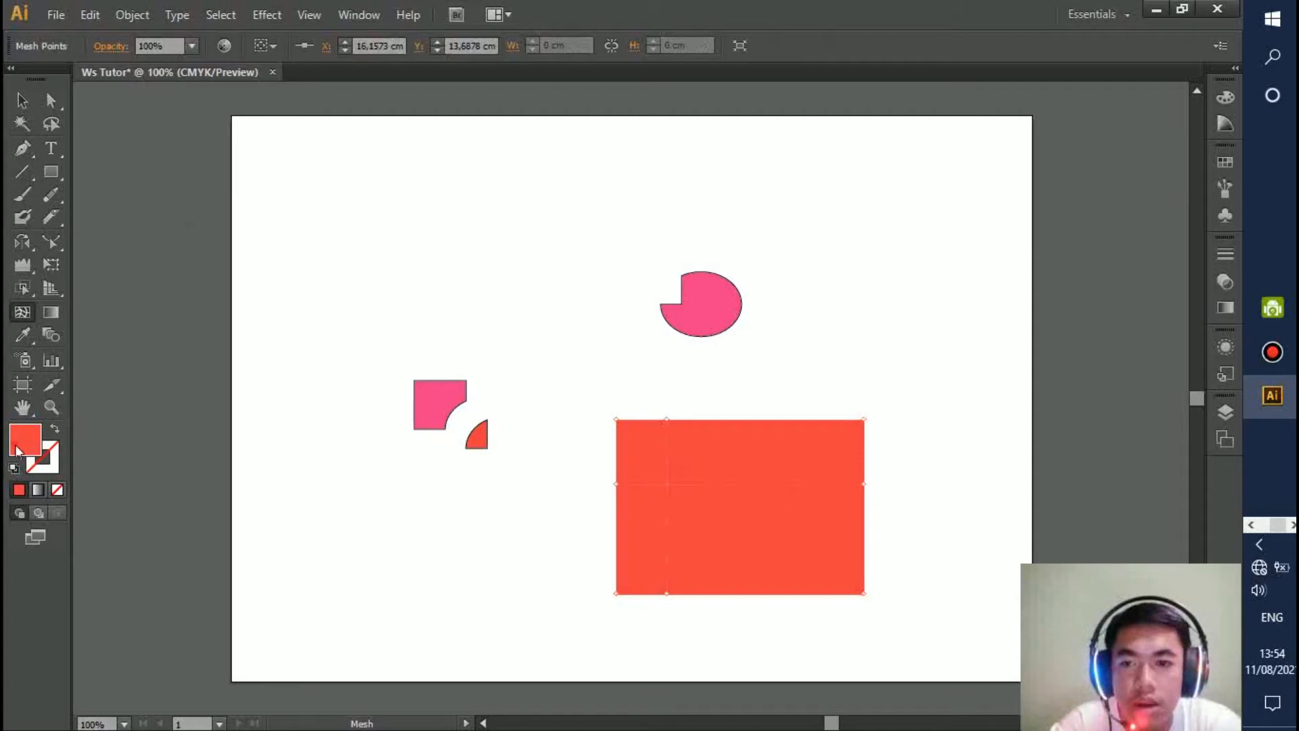
double_click(17, 447)
click(851, 311)
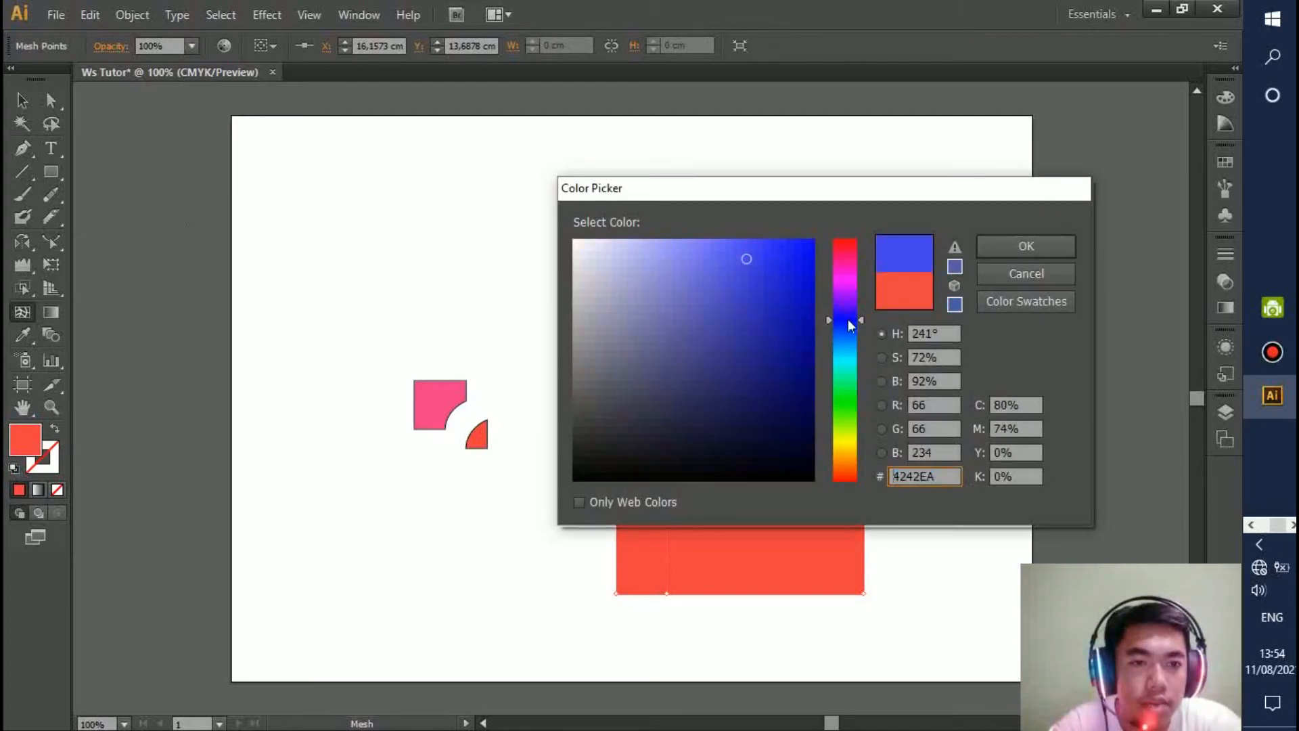
click(1026, 245)
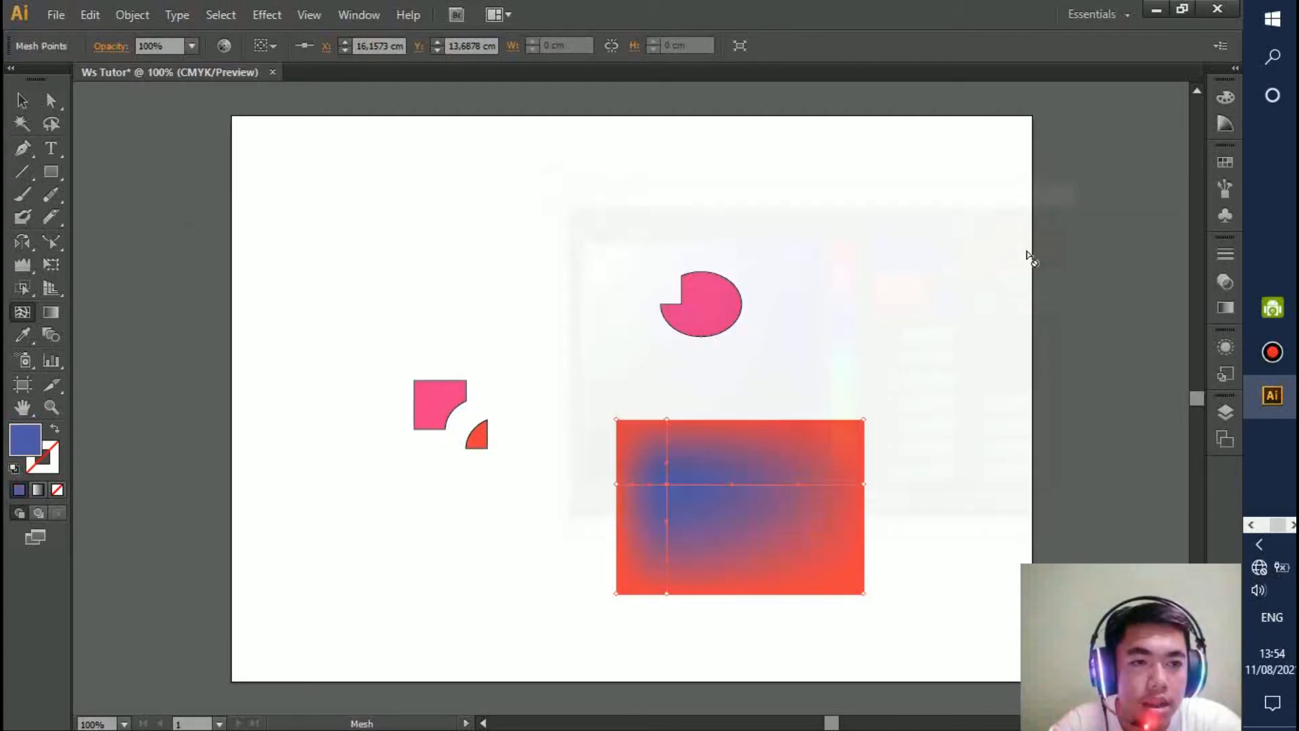
Add five more blue mesh points across the middle and lower areas of the red rectangle.
click(767, 458)
click(791, 509)
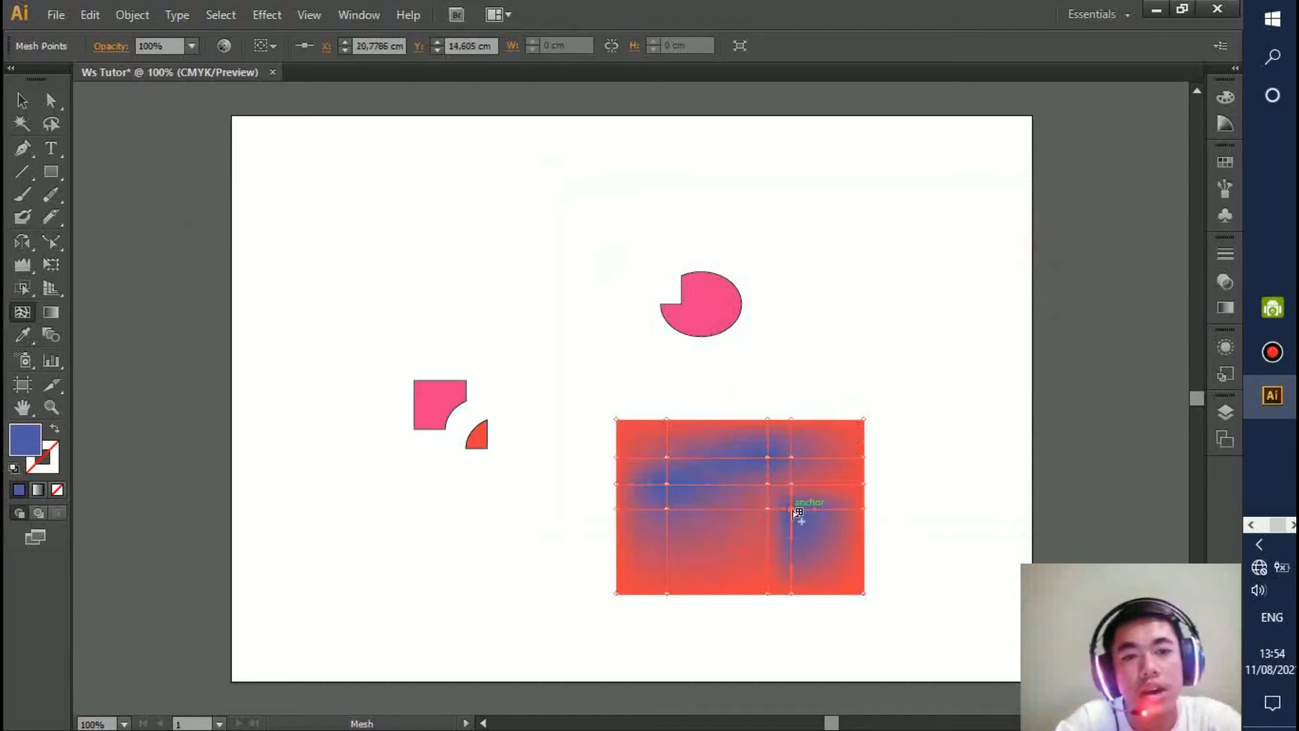
click(699, 529)
click(743, 526)
click(760, 546)
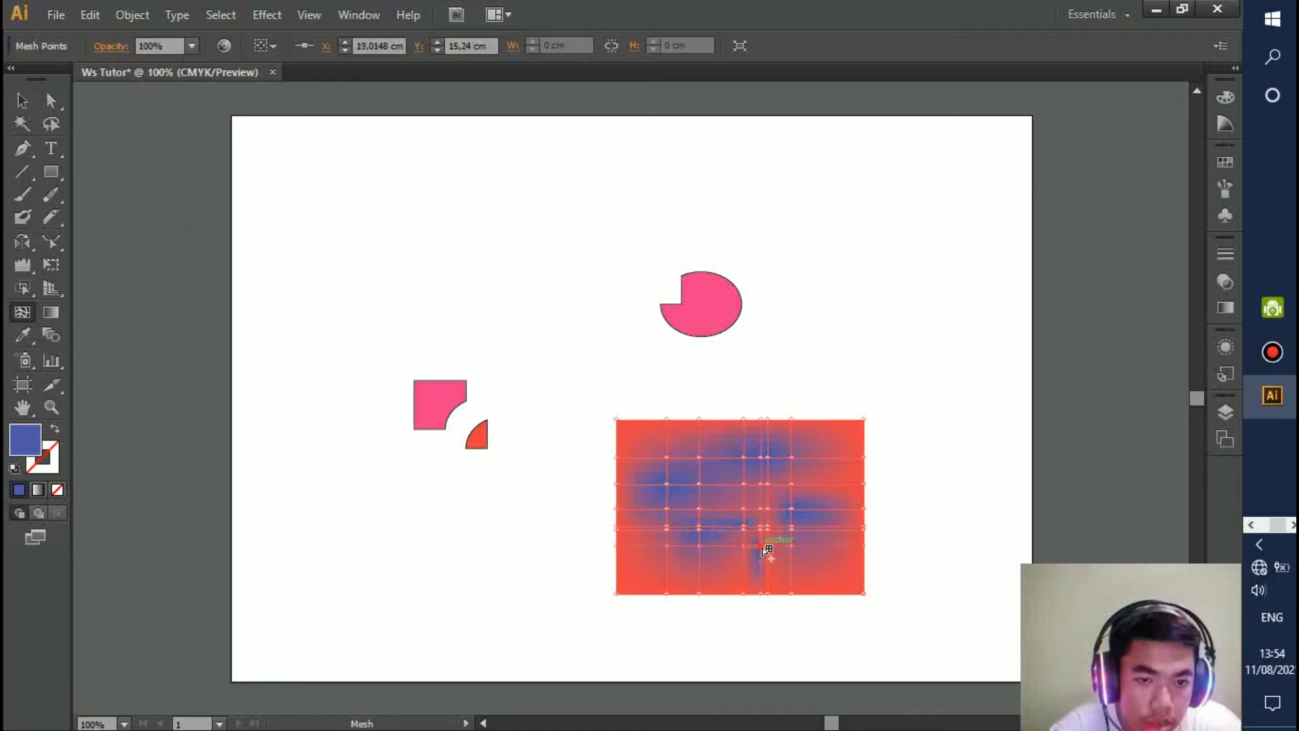
Recolor the lowest central mesh point green, and add three green mesh points along the rectangle's right side.
double_click(25, 438)
drag(844, 310, 849, 400)
click(1029, 246)
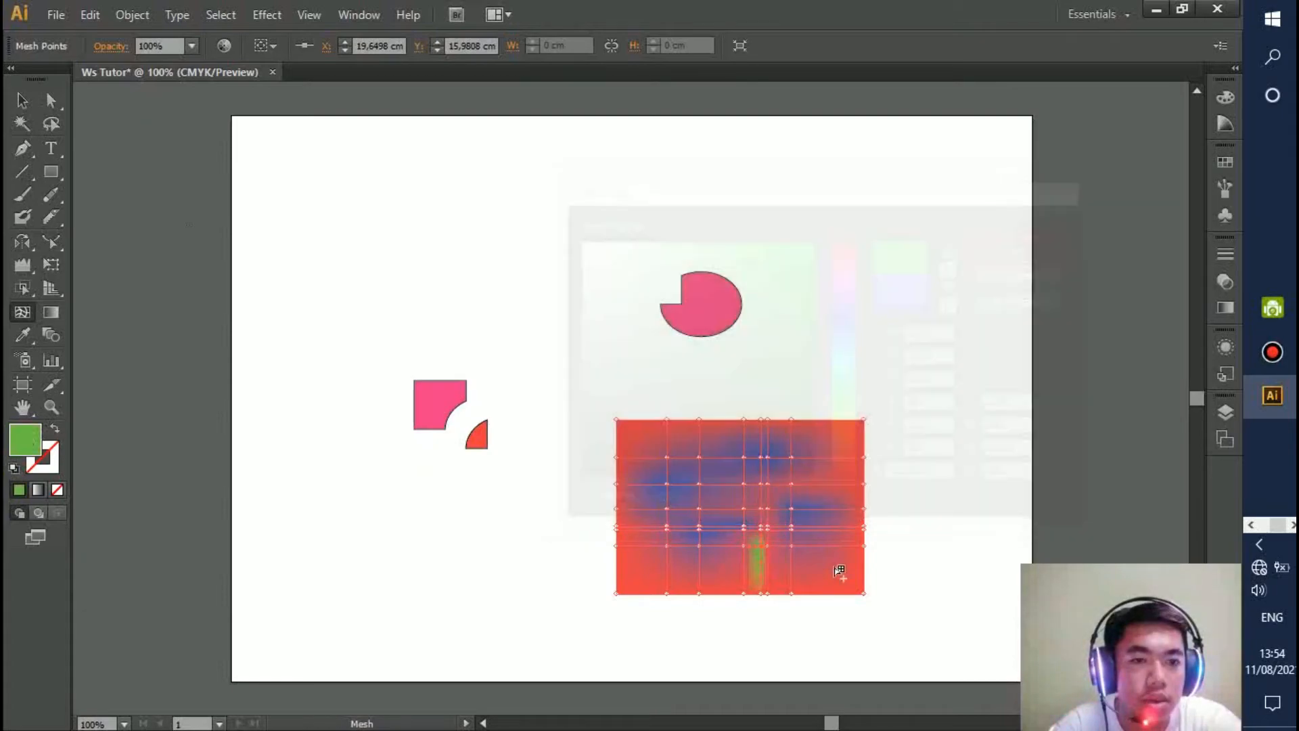
click(833, 571)
click(838, 464)
click(832, 437)
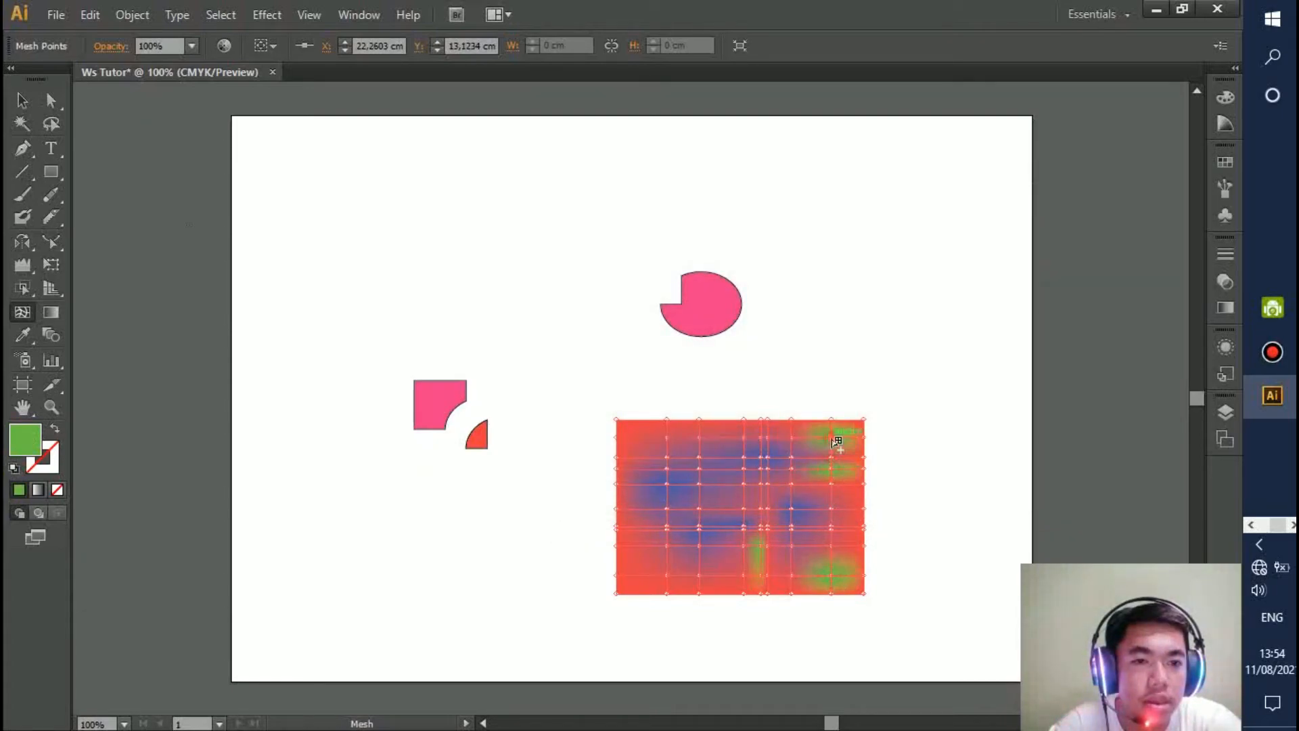
Add mesh points along the rectangle's left side, and pull an upper-left mesh point toward the center.
click(646, 452)
click(646, 438)
click(636, 515)
click(682, 499)
drag(666, 458, 718, 510)
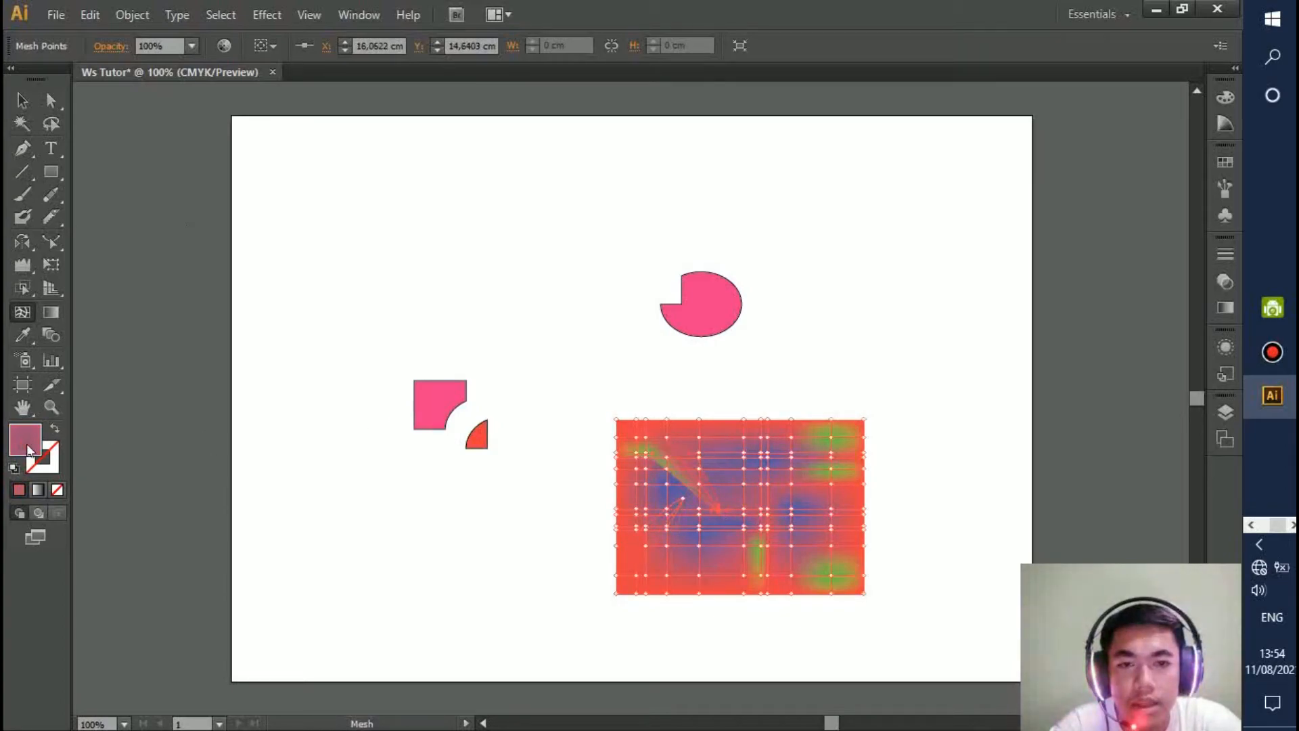
Change the color of the mesh point pulled toward the center to green.
double_click(30, 450)
drag(846, 283, 858, 395)
drag(790, 256, 803, 238)
click(1067, 243)
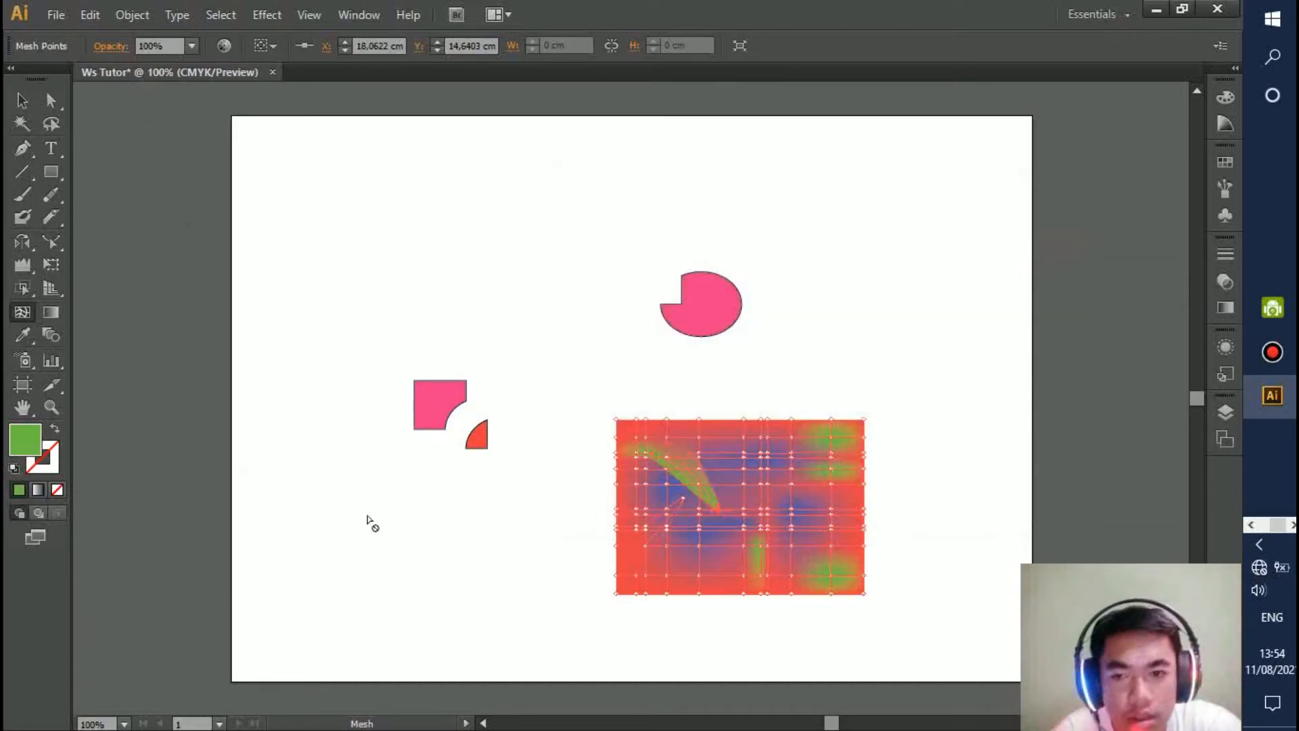
click(965, 495)
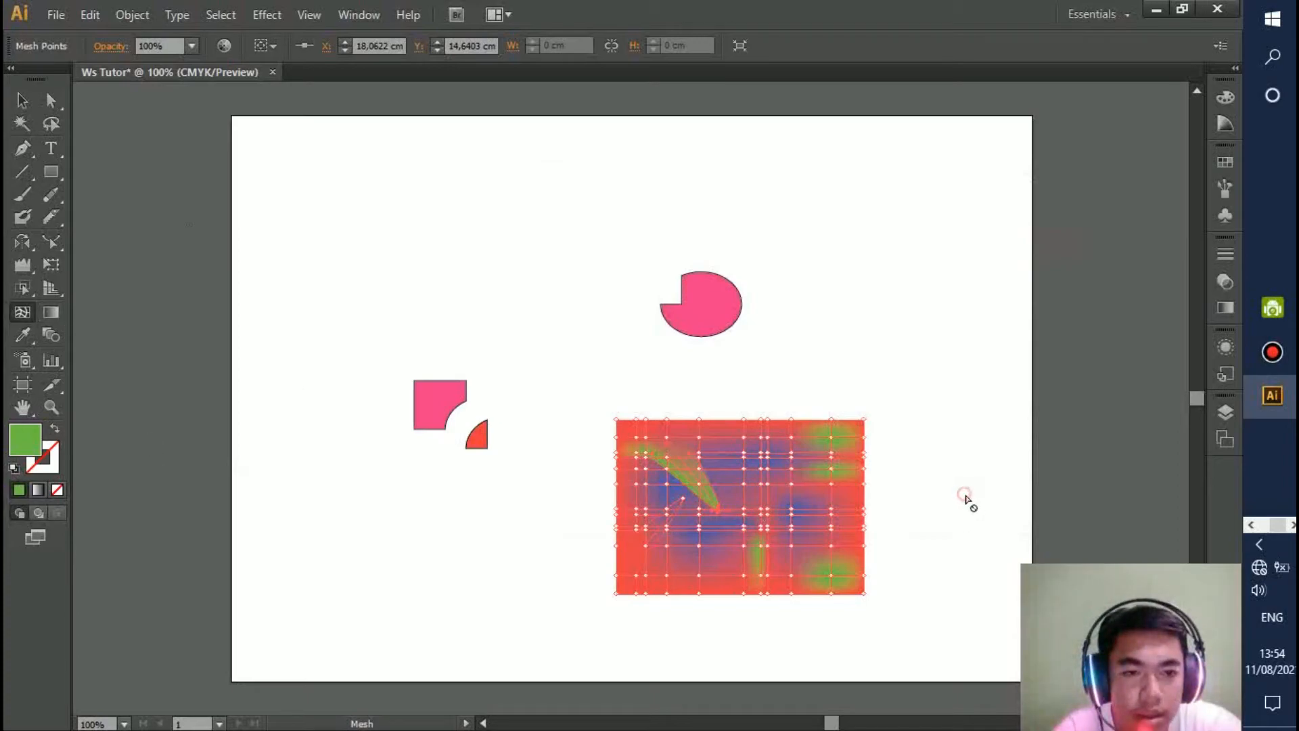
Pull two more mesh points down toward the lower center, and move the mesh rectangle above the pink cut square.
click(779, 547)
drag(761, 475, 710, 534)
key(v)
click(762, 373)
drag(760, 450, 542, 231)
click(840, 244)
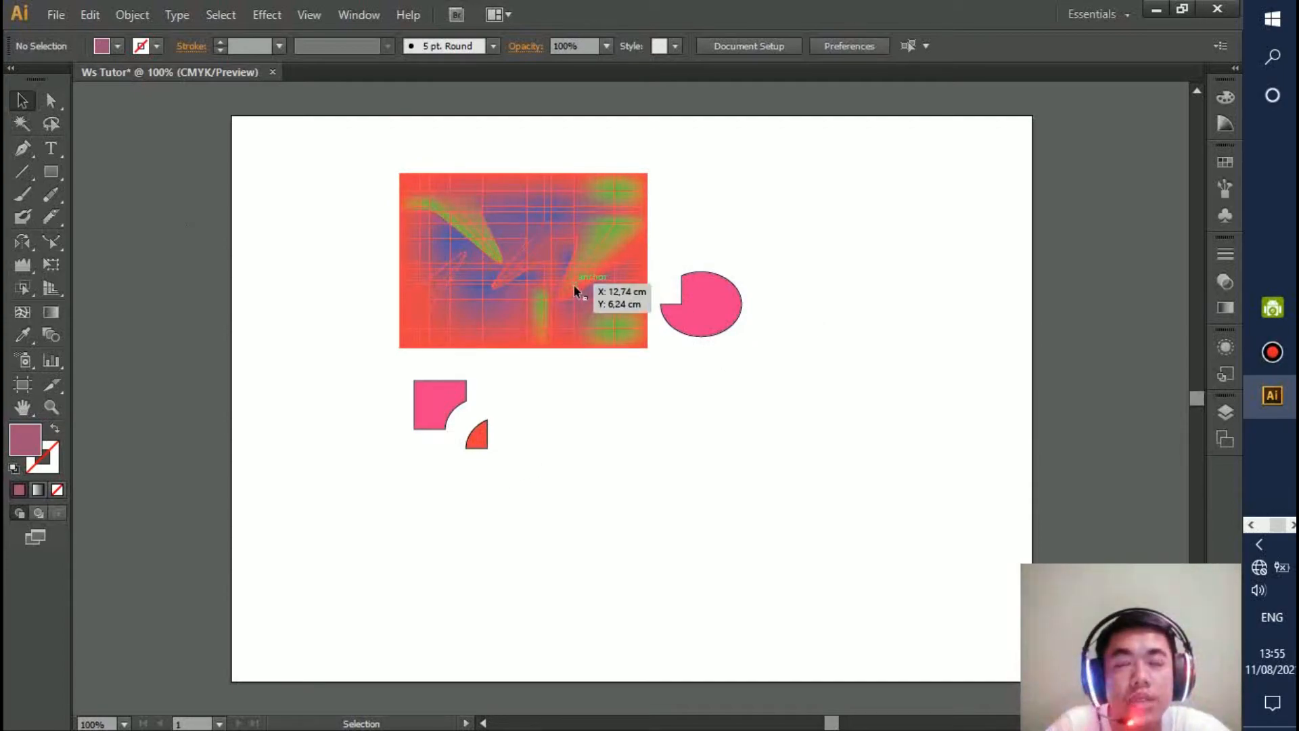
Draw a wide rectangle in the lower-right part of the artboard.
click(52, 310)
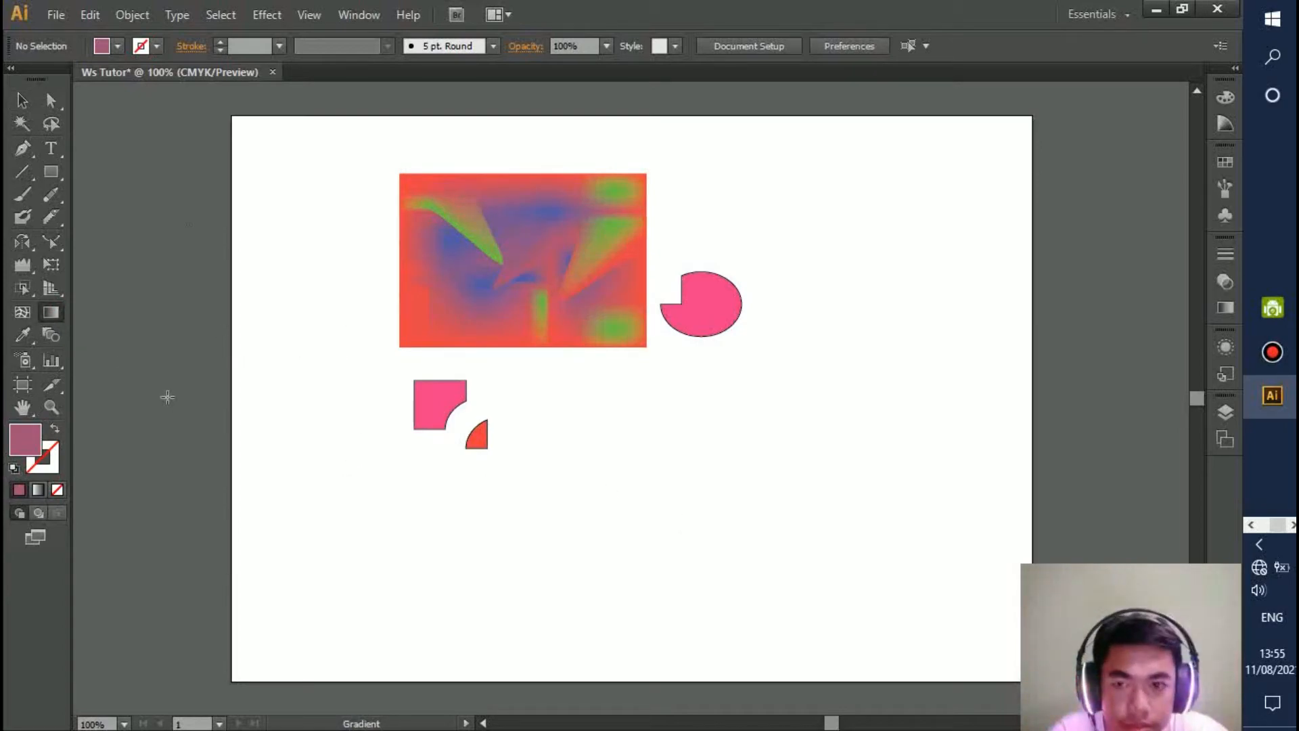
click(51, 173)
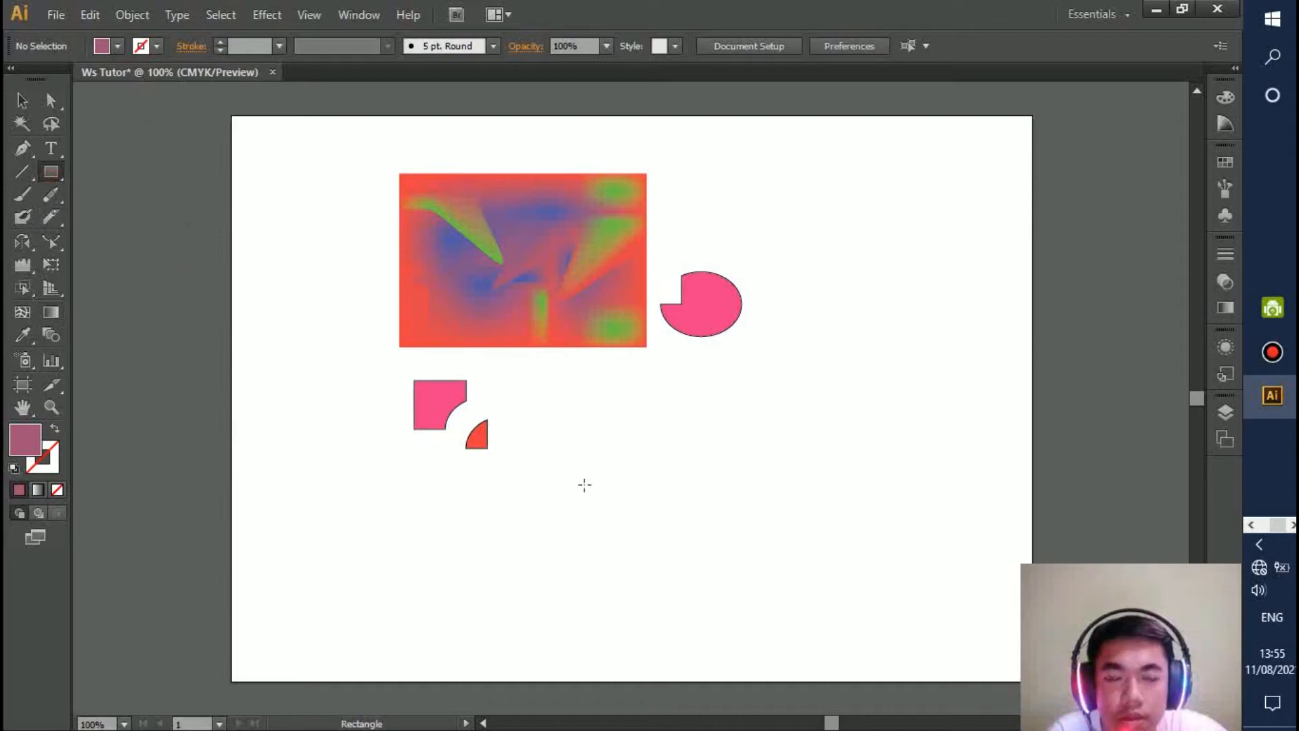
drag(646, 472, 1015, 628)
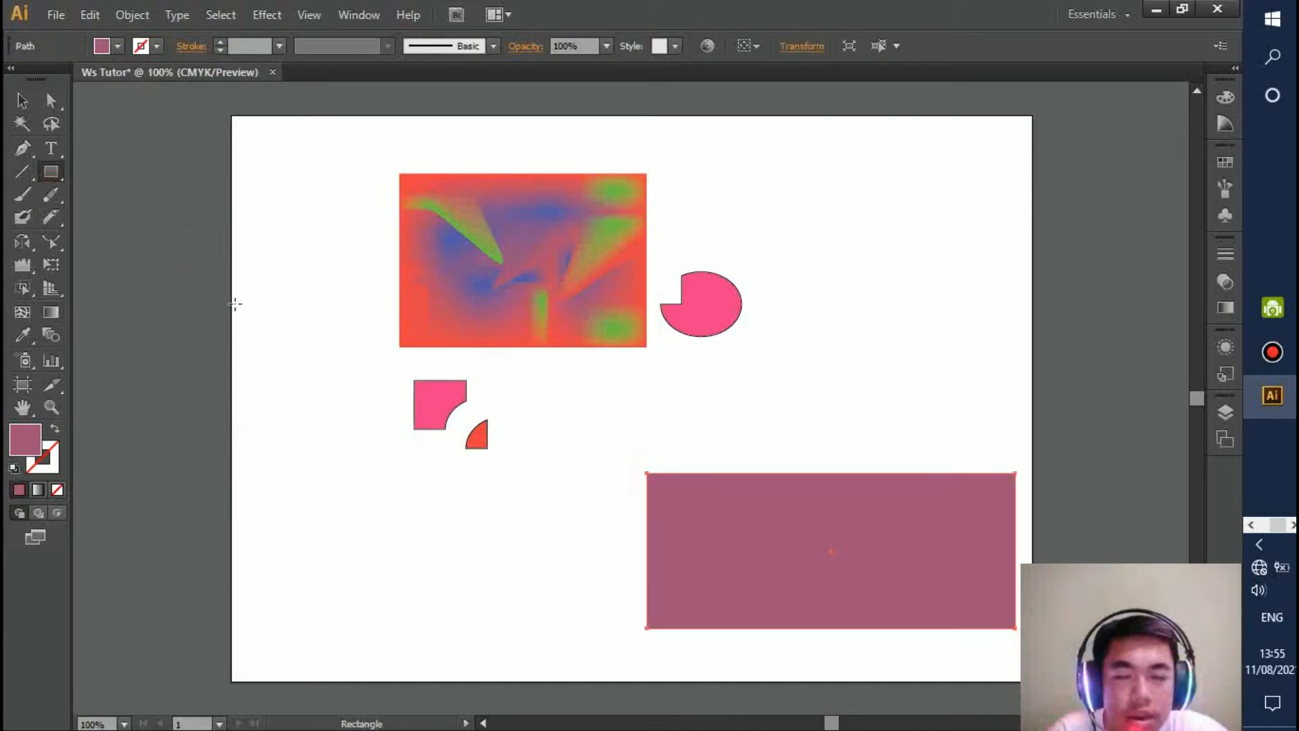
Fill the wide rectangle with the linear Orange, Yellow gradient preset.
click(51, 312)
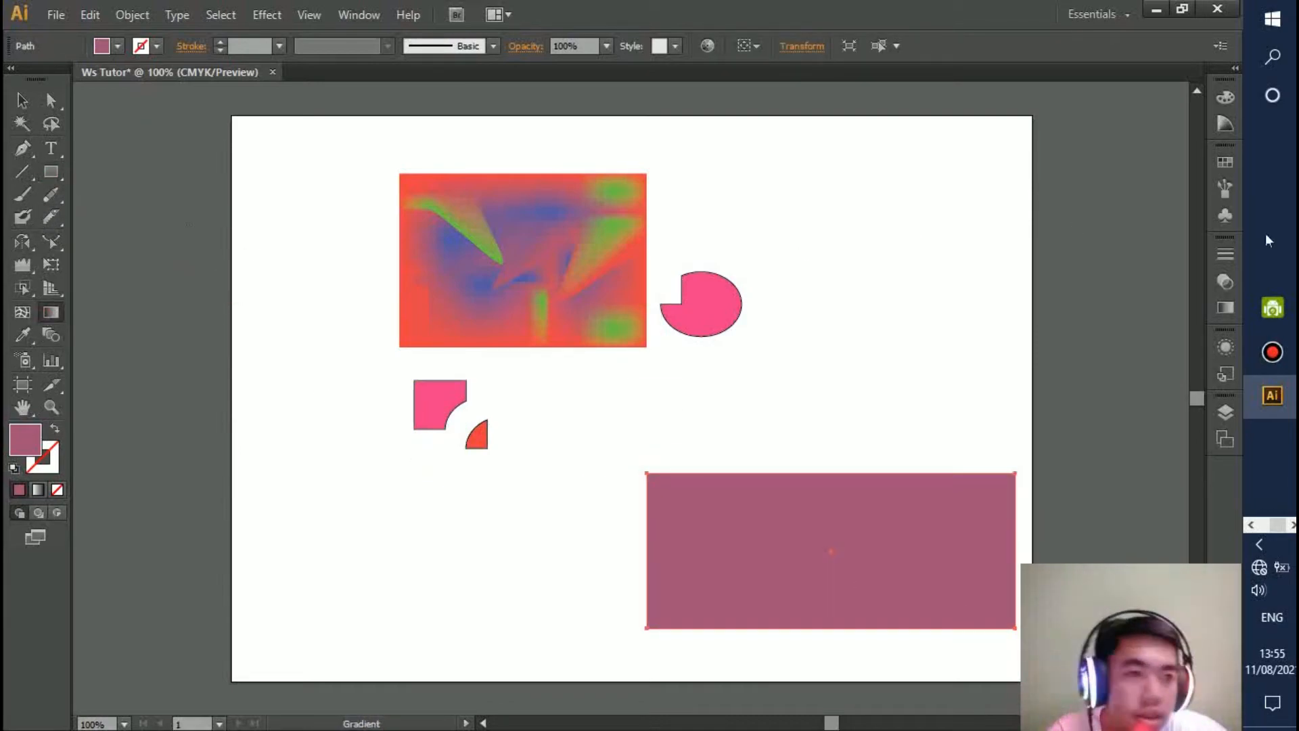
click(1222, 308)
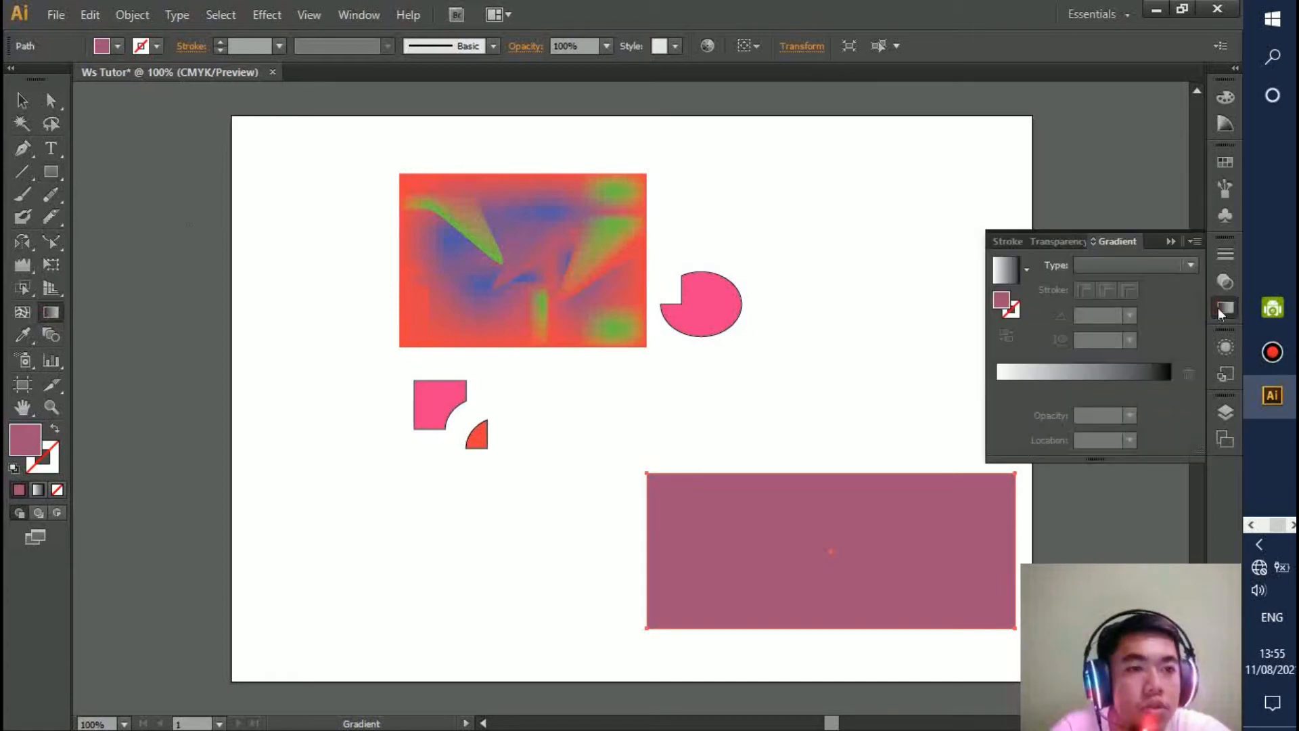
click(1093, 267)
click(1018, 274)
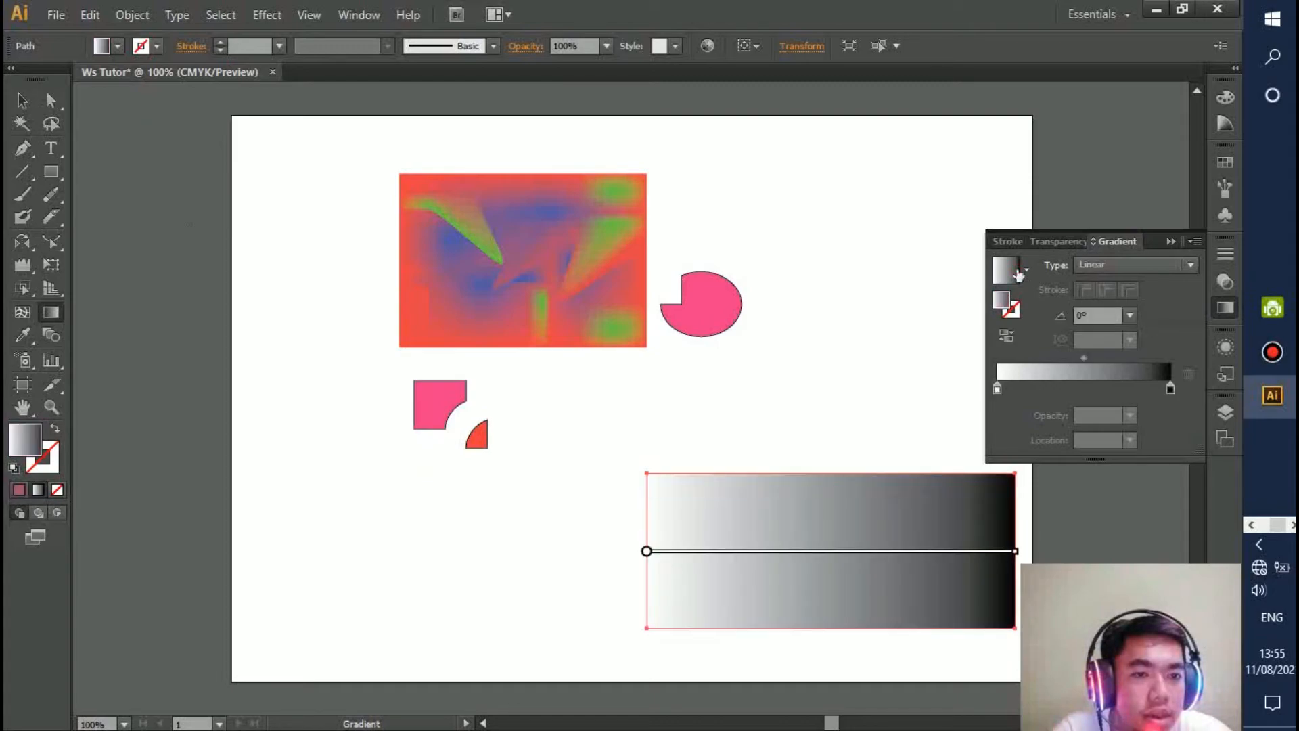
click(1026, 269)
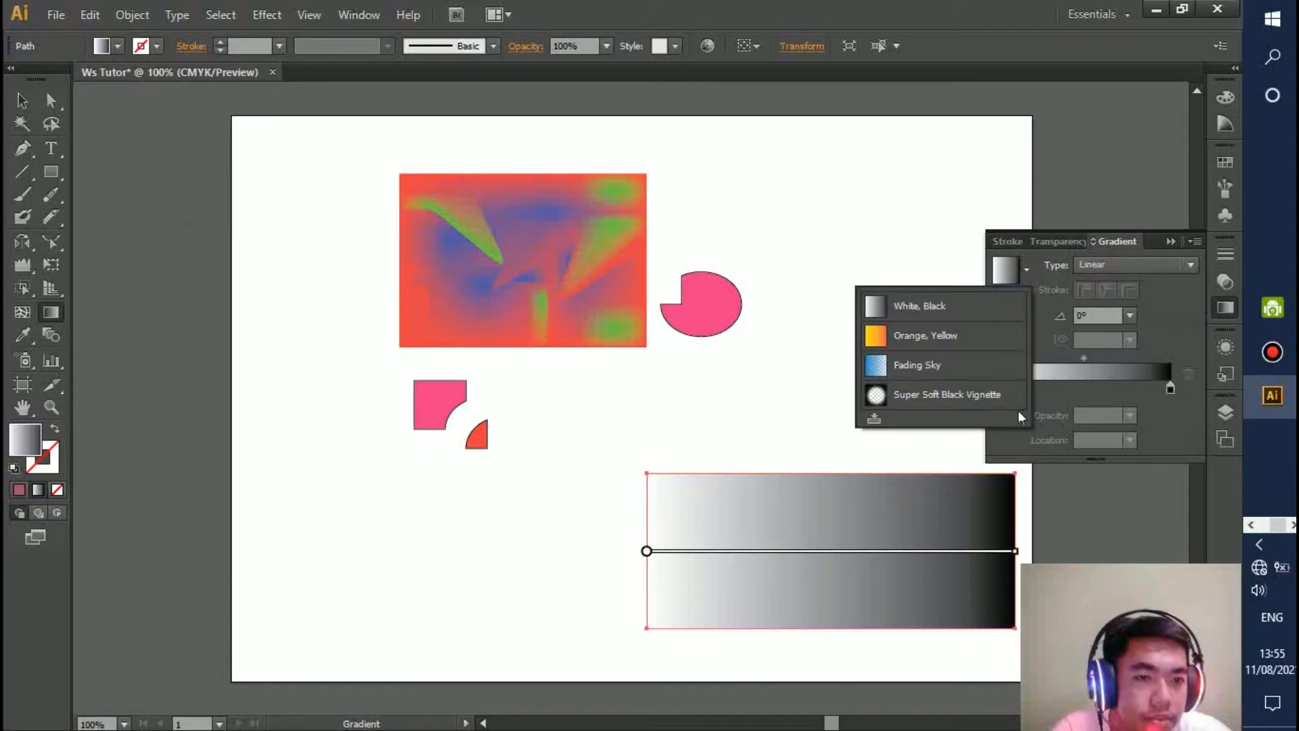
click(925, 338)
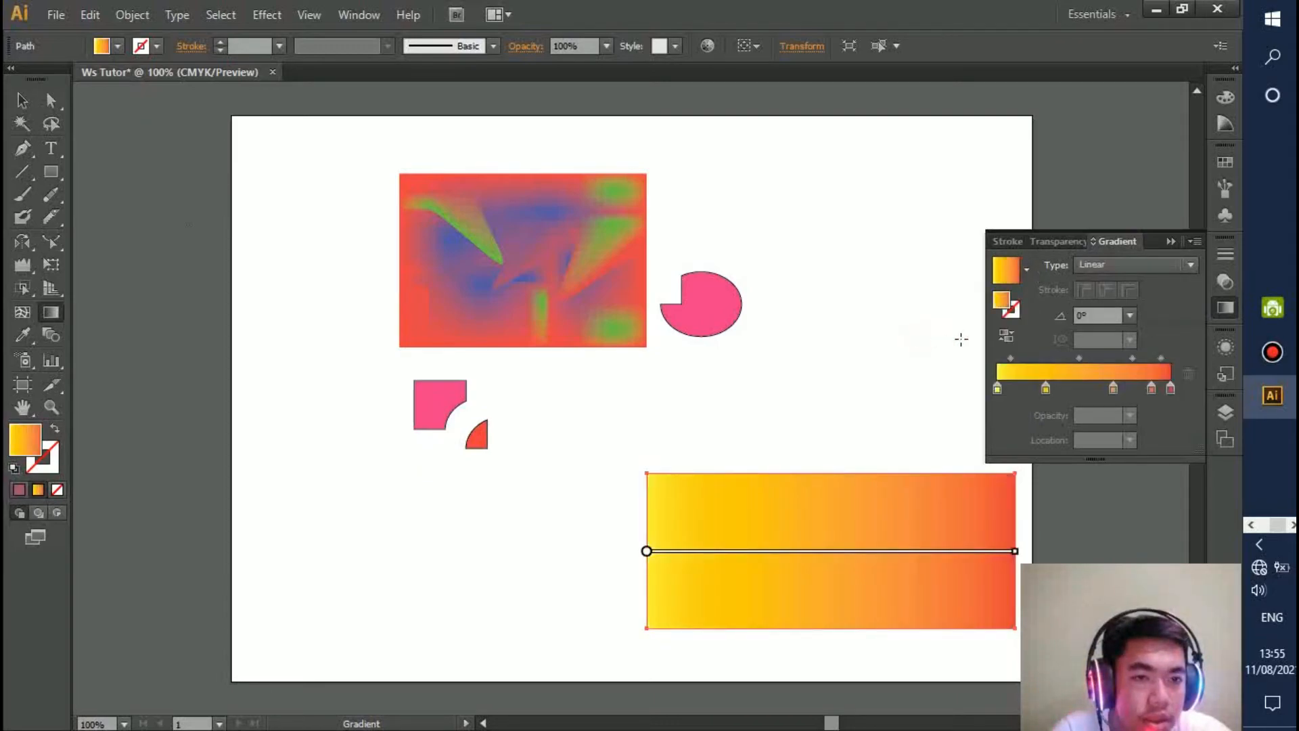
Add a dark teal stop at 17.74% to the gradient, and delete the yellow stop at 28.09%.
click(1025, 273)
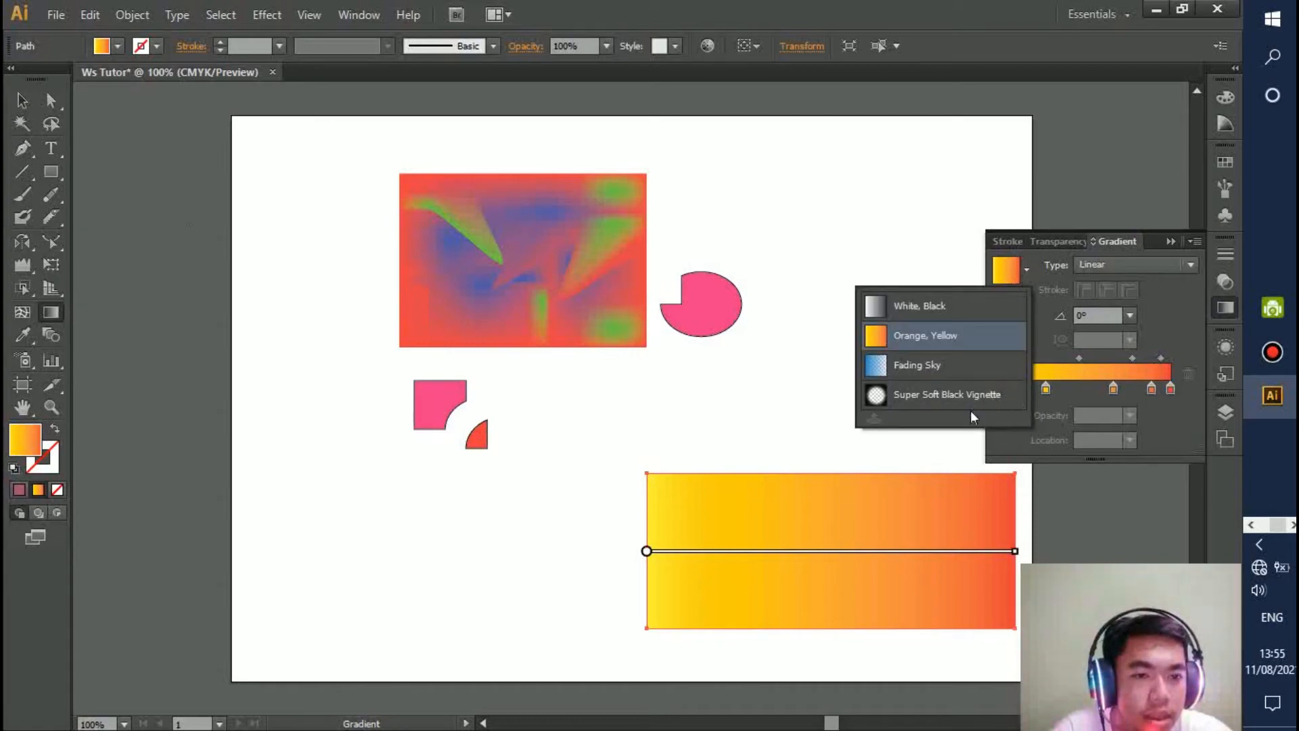
click(1135, 395)
click(1027, 388)
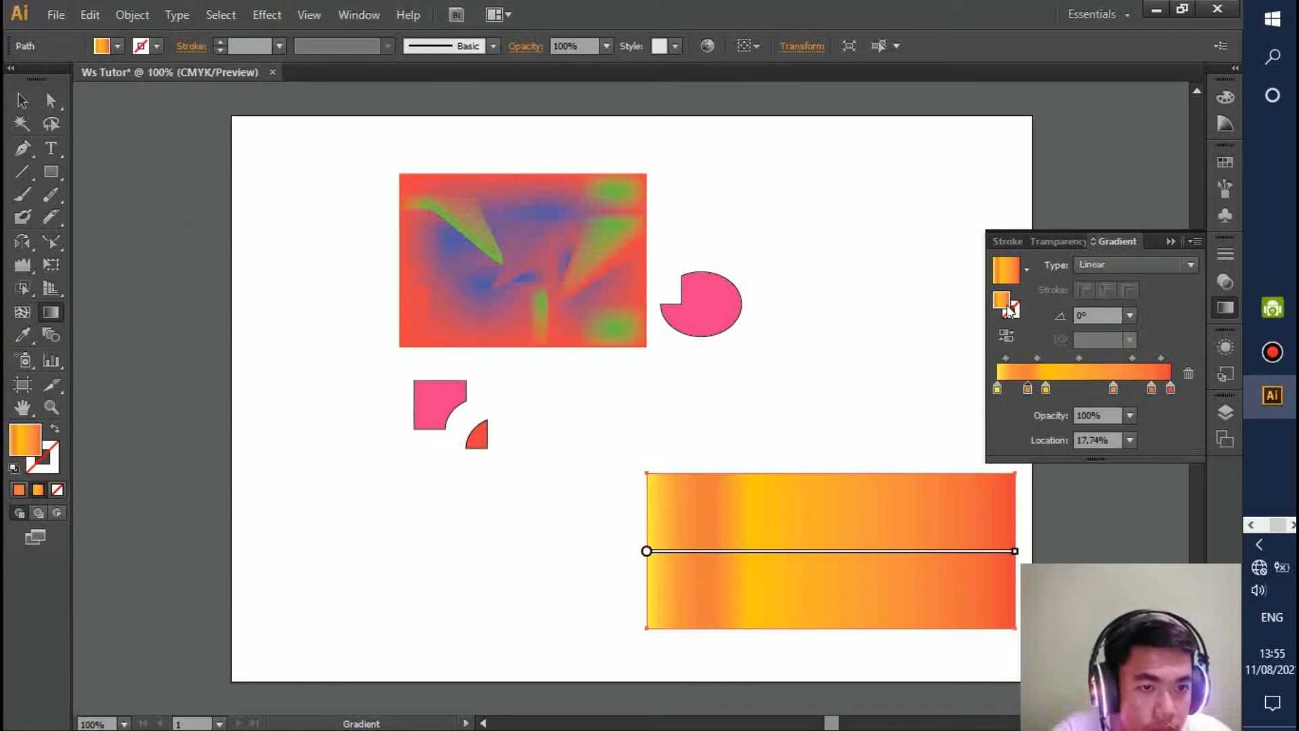
double_click(1029, 390)
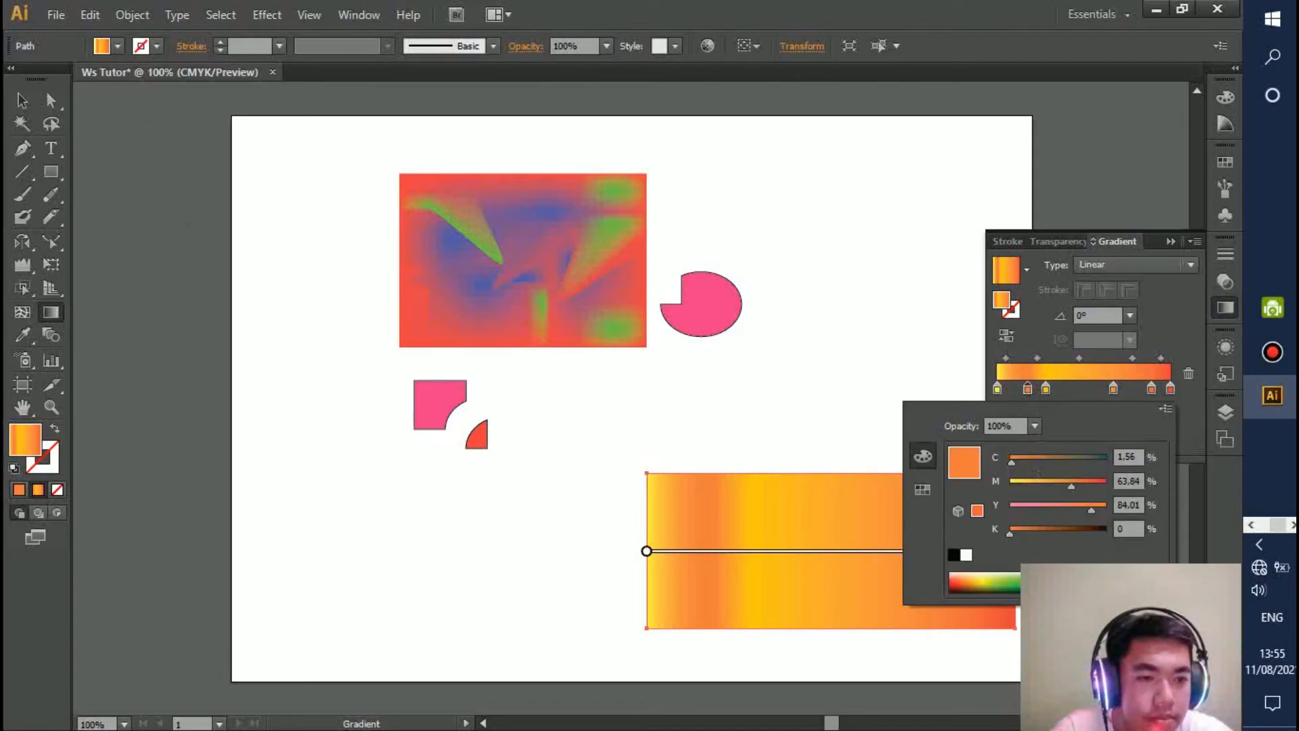
drag(1076, 587, 1053, 588)
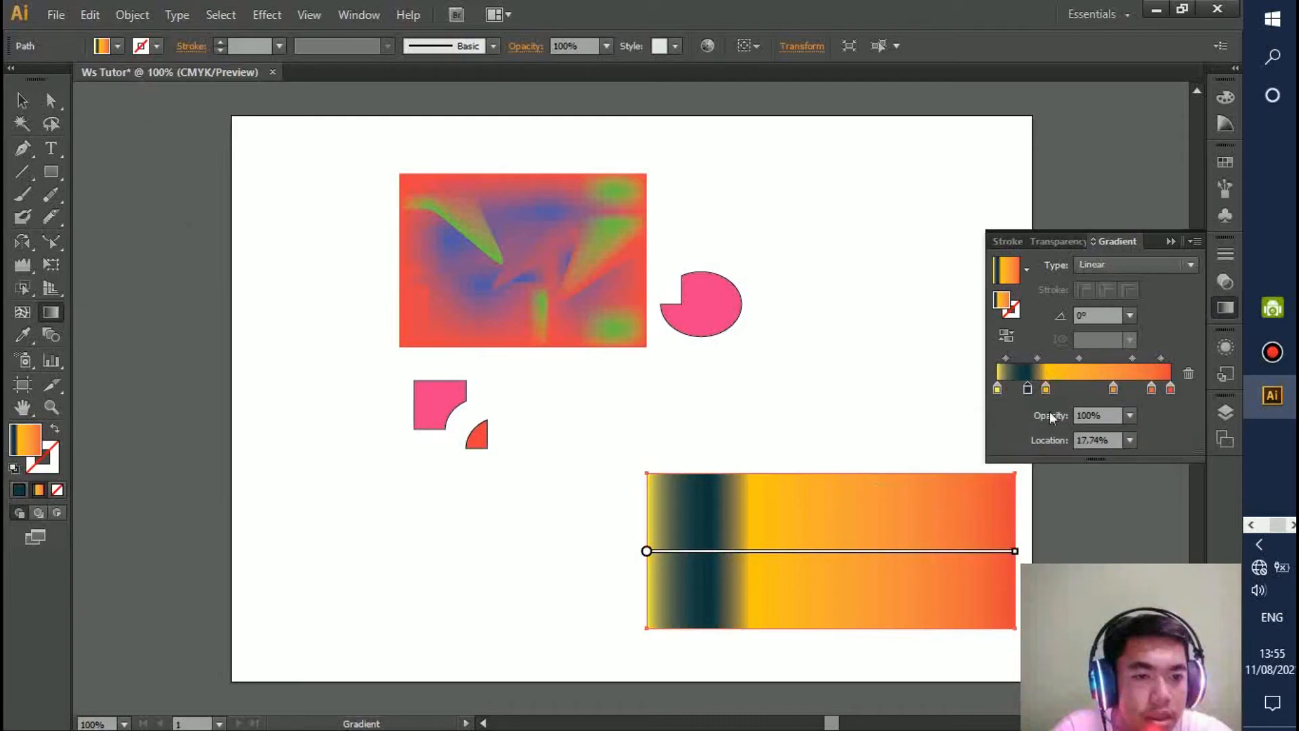
mouse_move(1045, 387)
mouse_down()
mouse_move(1031, 389)
mouse_move(1045, 387)
mouse_up()
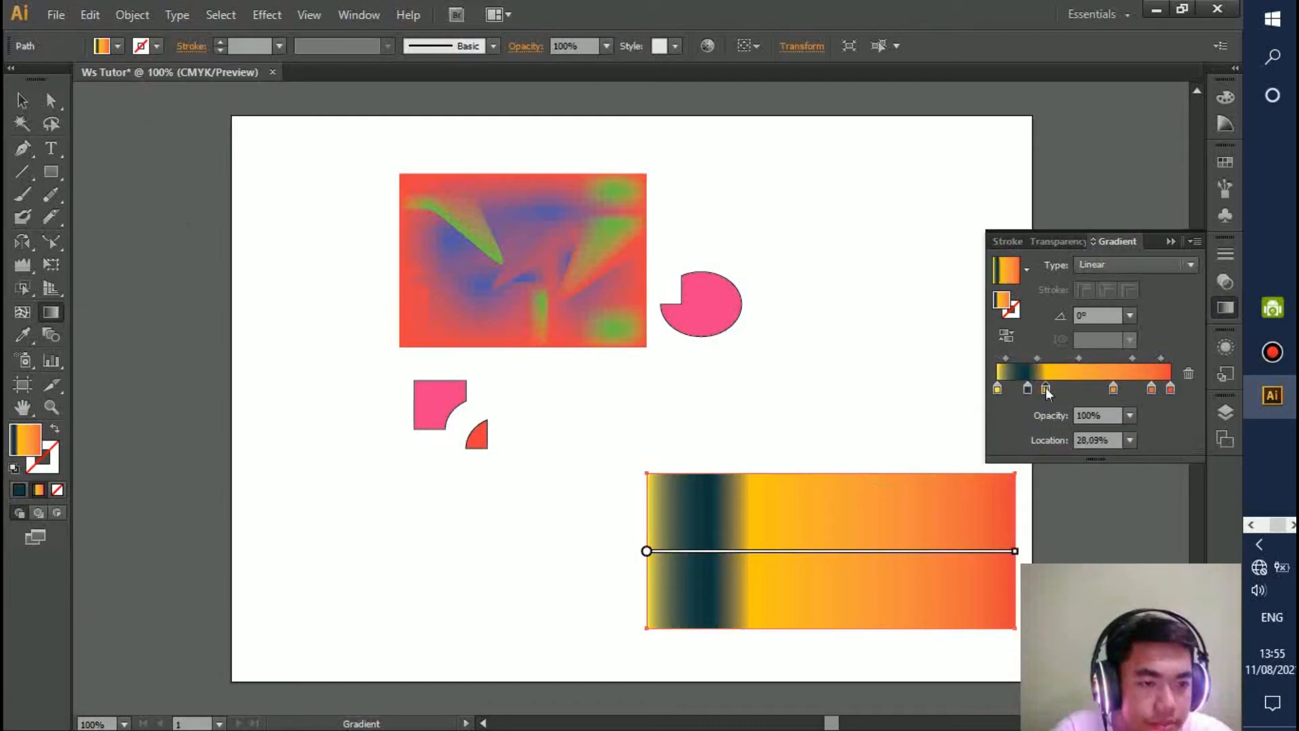
click(1189, 377)
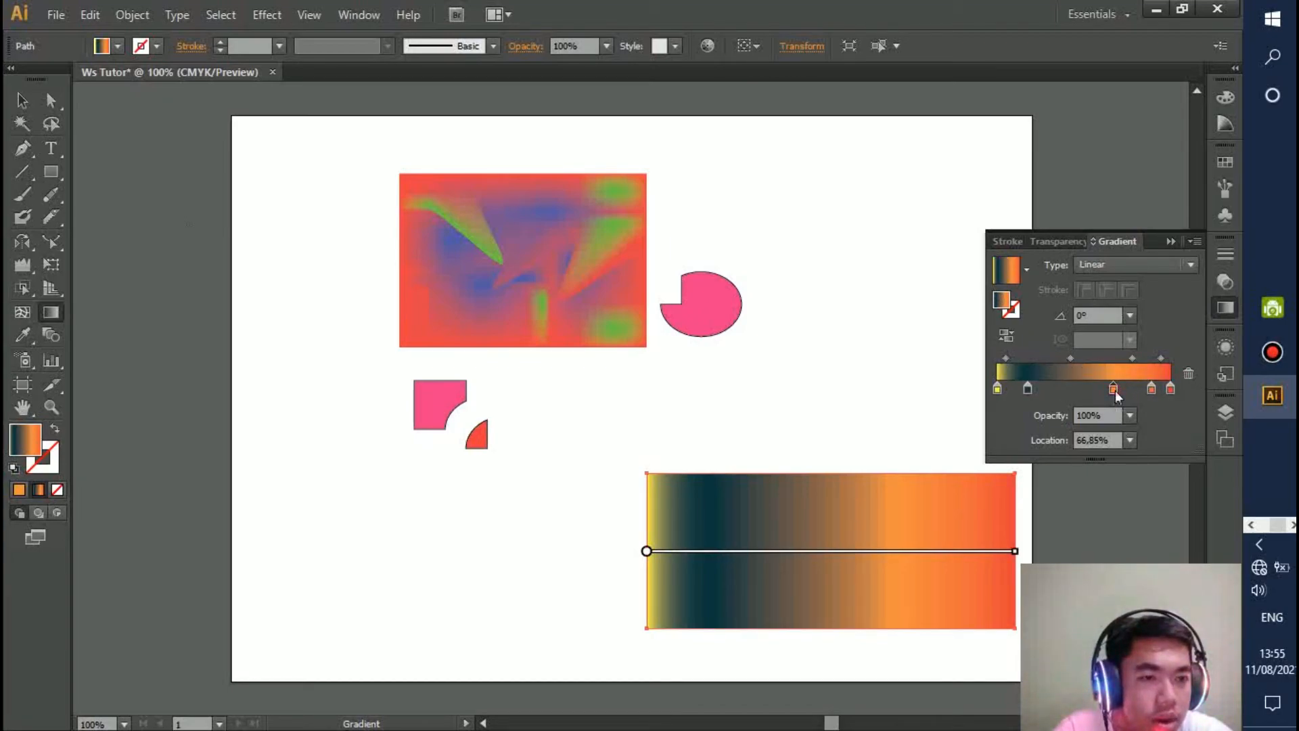
Recolor the orange gradient stop at 66.85% green, and collapse the gradient settings.
double_click(1114, 390)
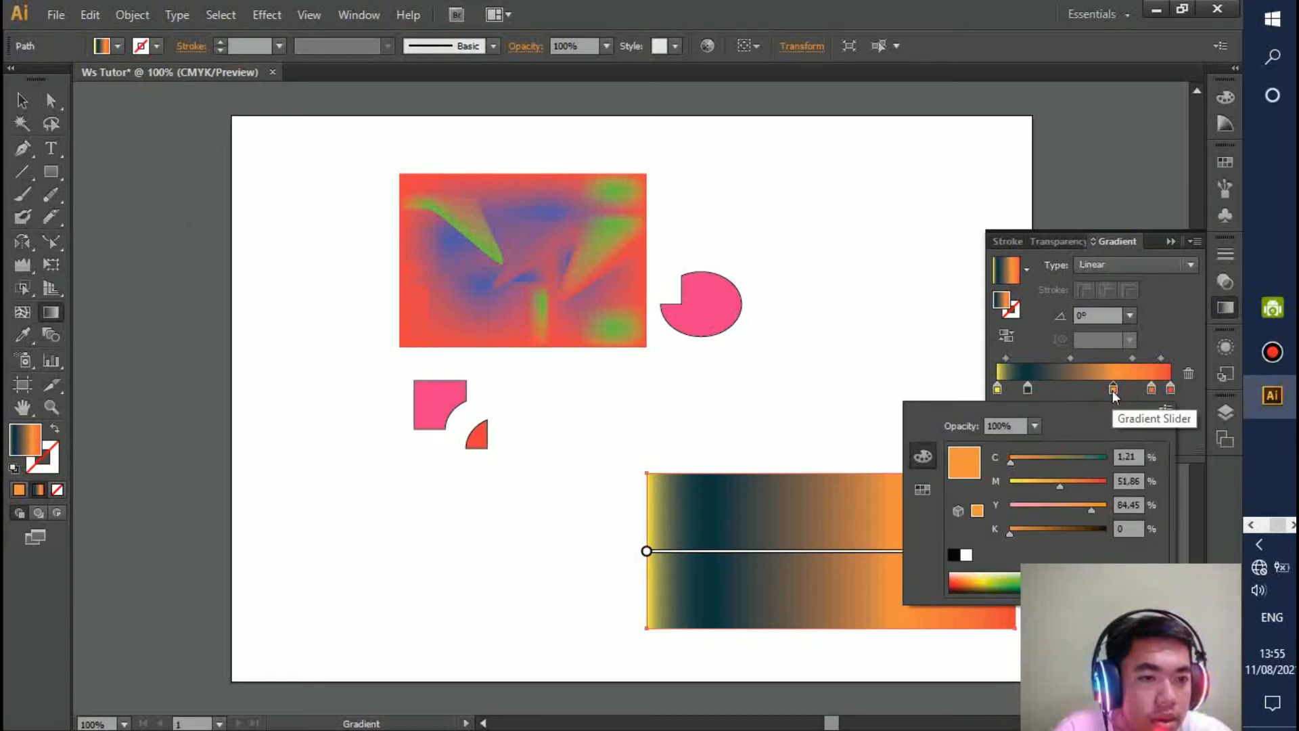
click(1014, 579)
mouse_move(1009, 583)
mouse_down()
mouse_move(990, 585)
mouse_move(1055, 580)
mouse_move(1016, 578)
mouse_up()
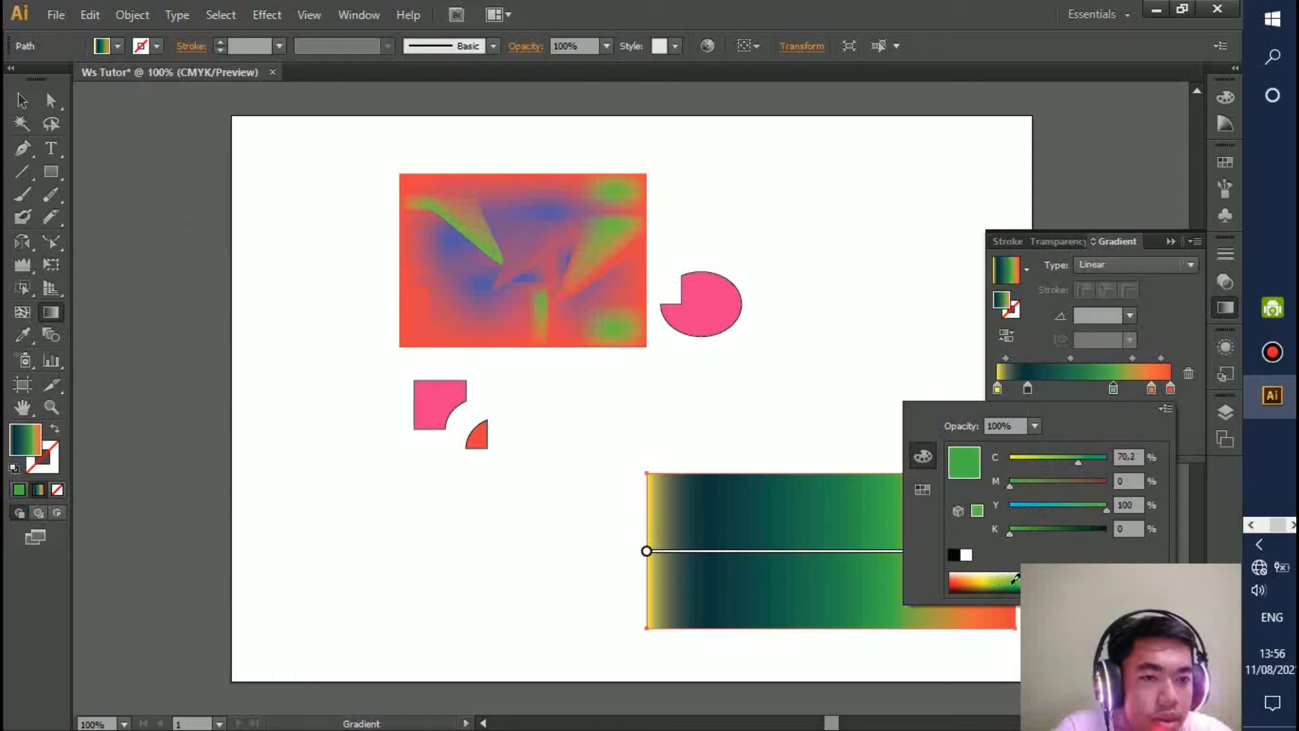
click(1190, 391)
scroll(879, 406, down, 5)
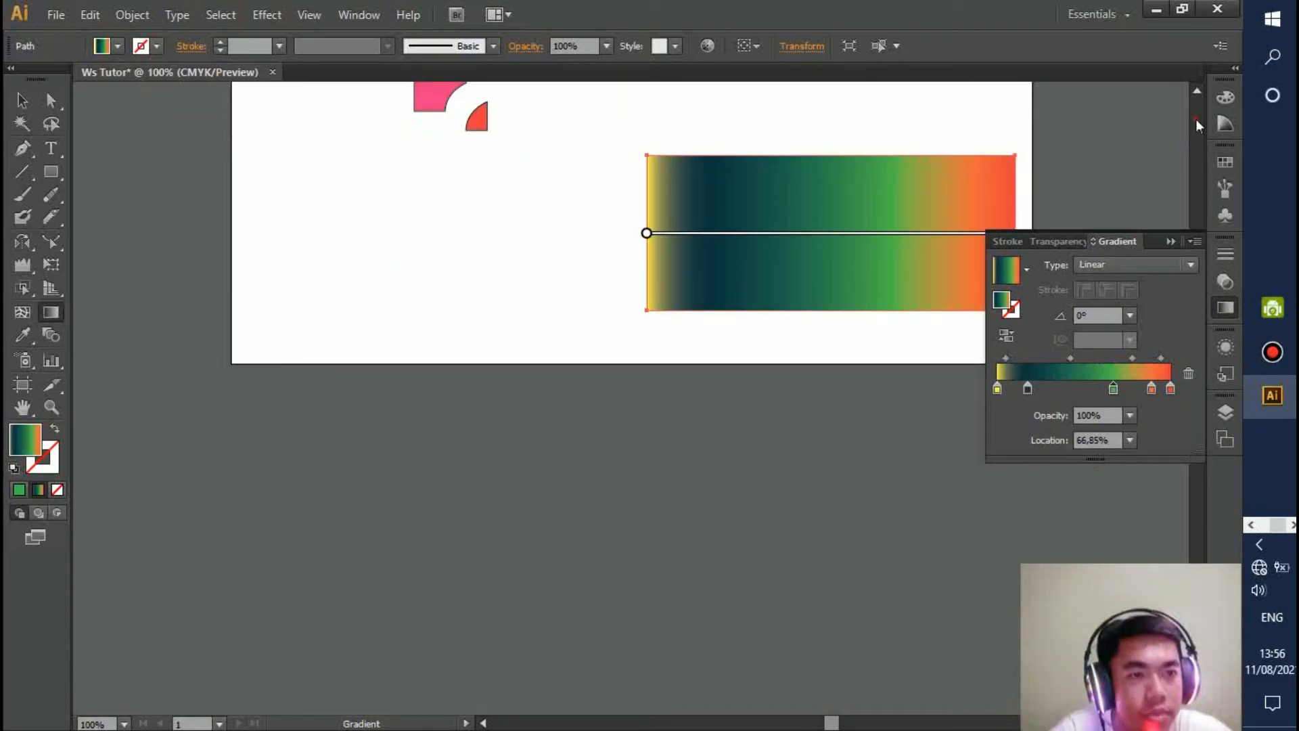
scroll(1185, 151, up, 5)
click(1175, 241)
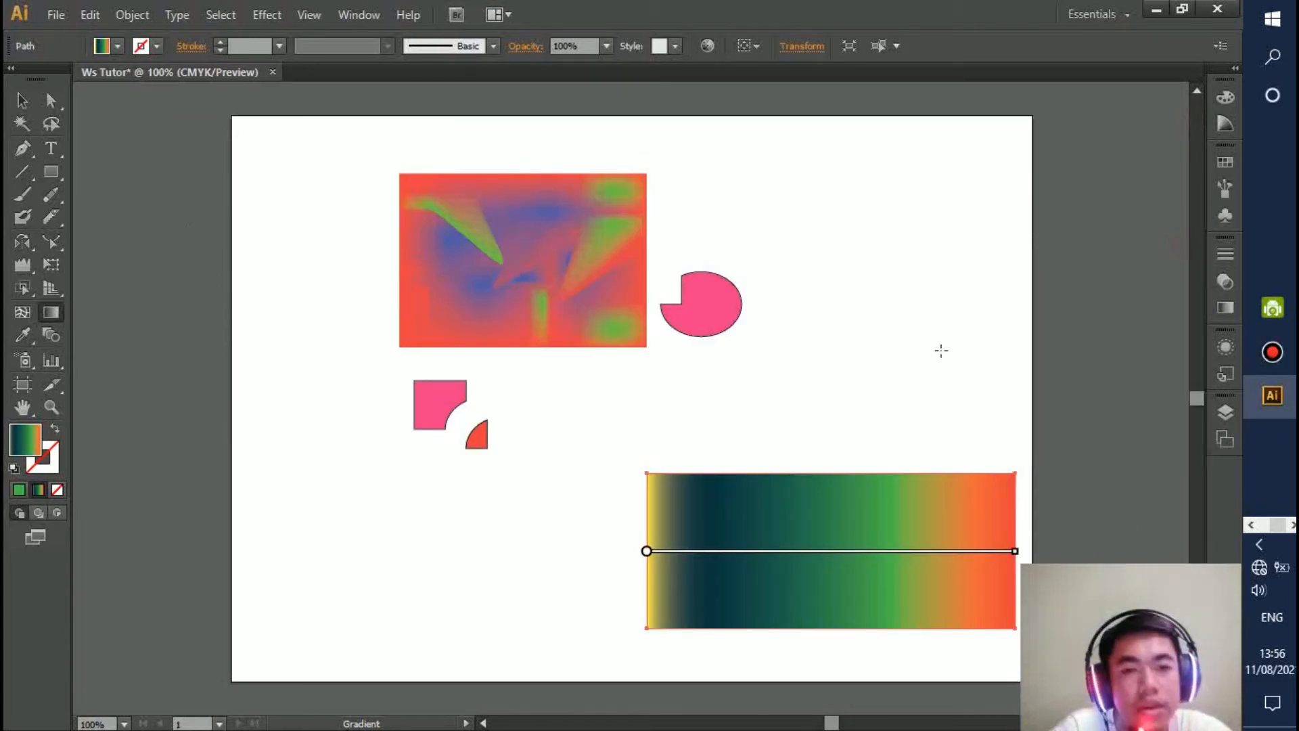
Measure a diagonal distance inside the mesh rectangle with the Measure tool.
click(23, 335)
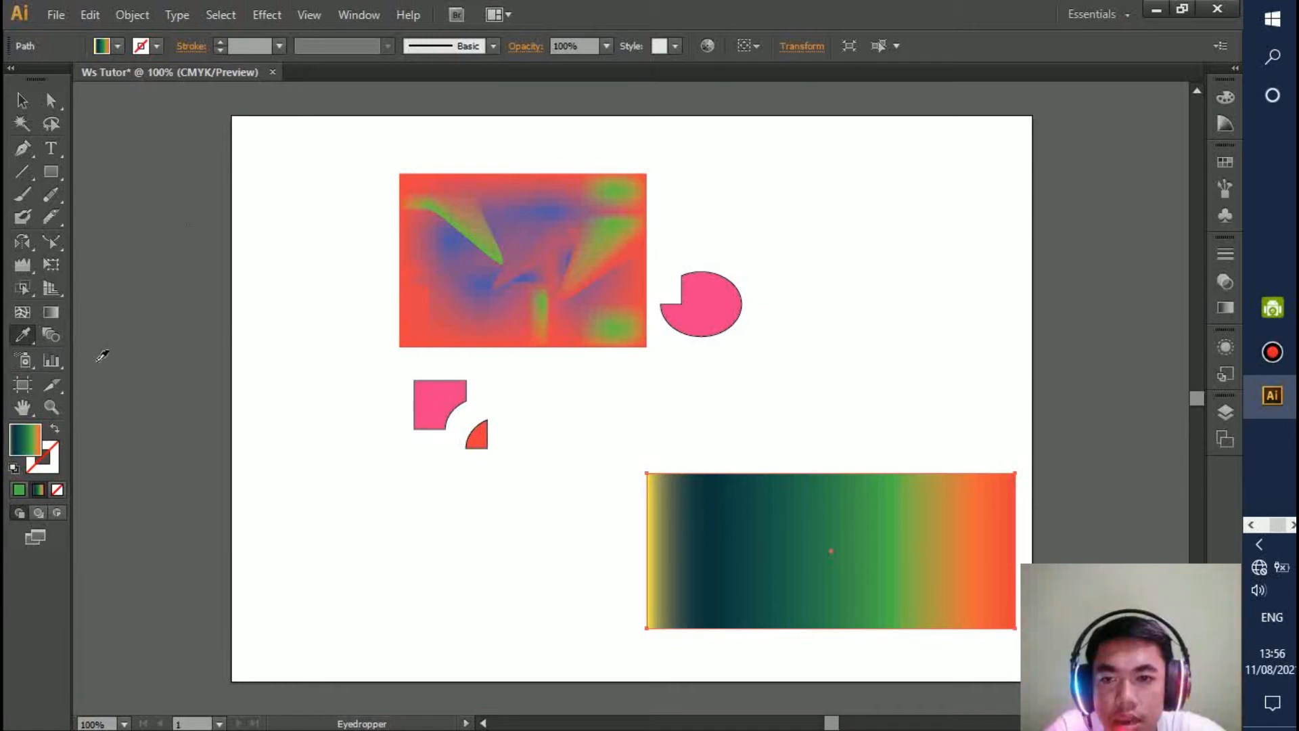
click(21, 335)
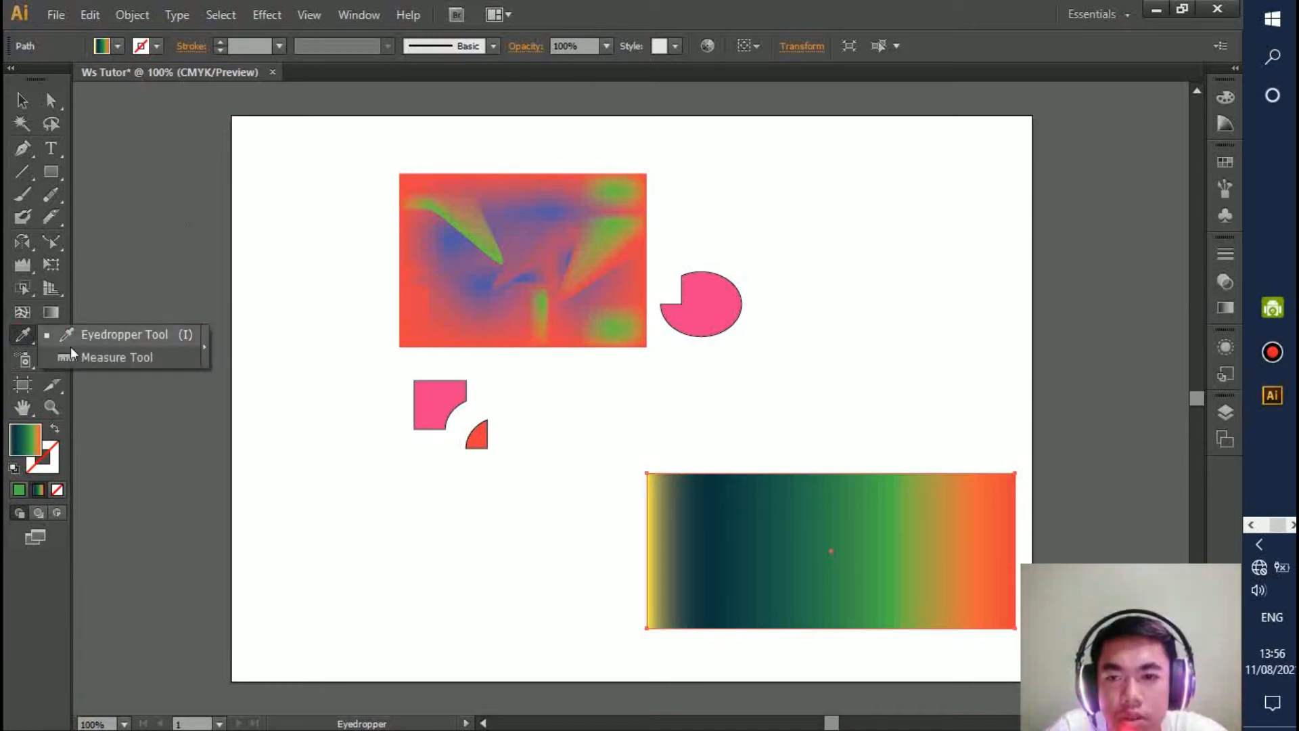
click(117, 357)
drag(523, 259, 618, 302)
Sample the cut ellipse's pink and several mesh colors into the wide rectangle with the Eyedropper, ending on a blue-violet from the mesh.
click(26, 334)
click(61, 332)
click(711, 317)
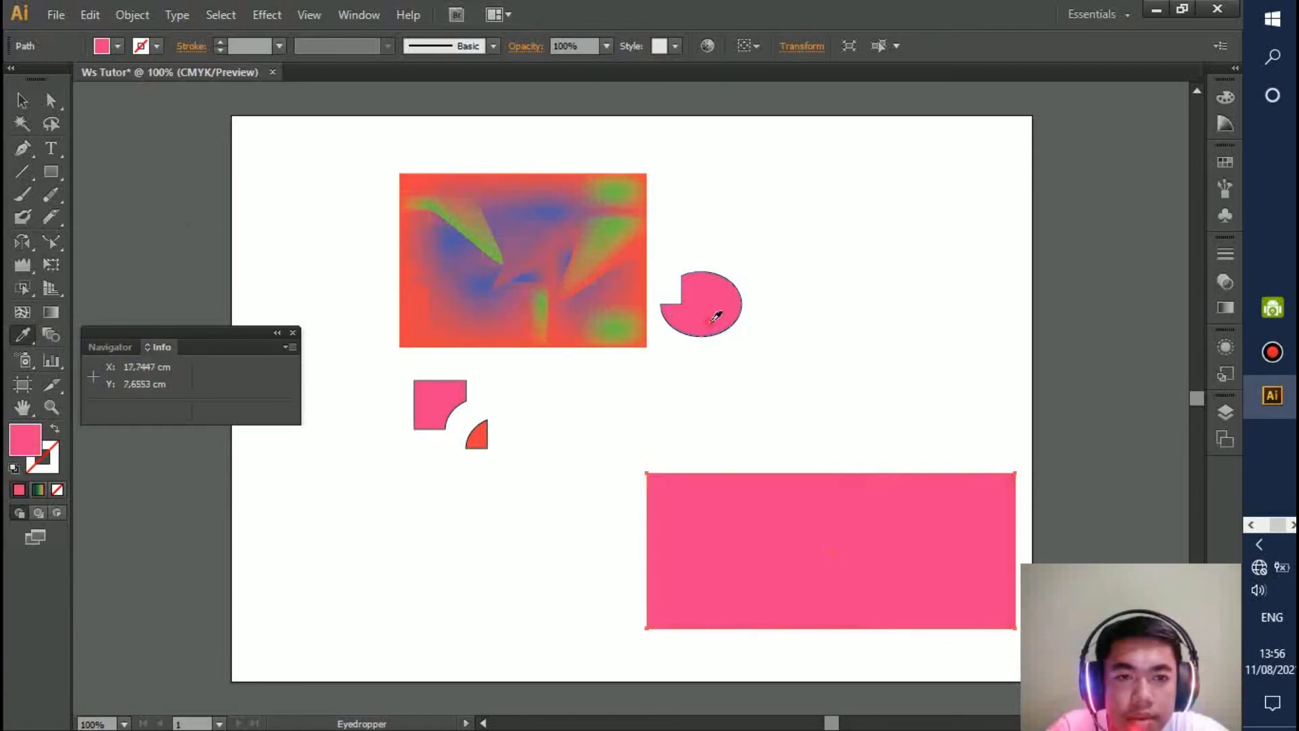
click(569, 252)
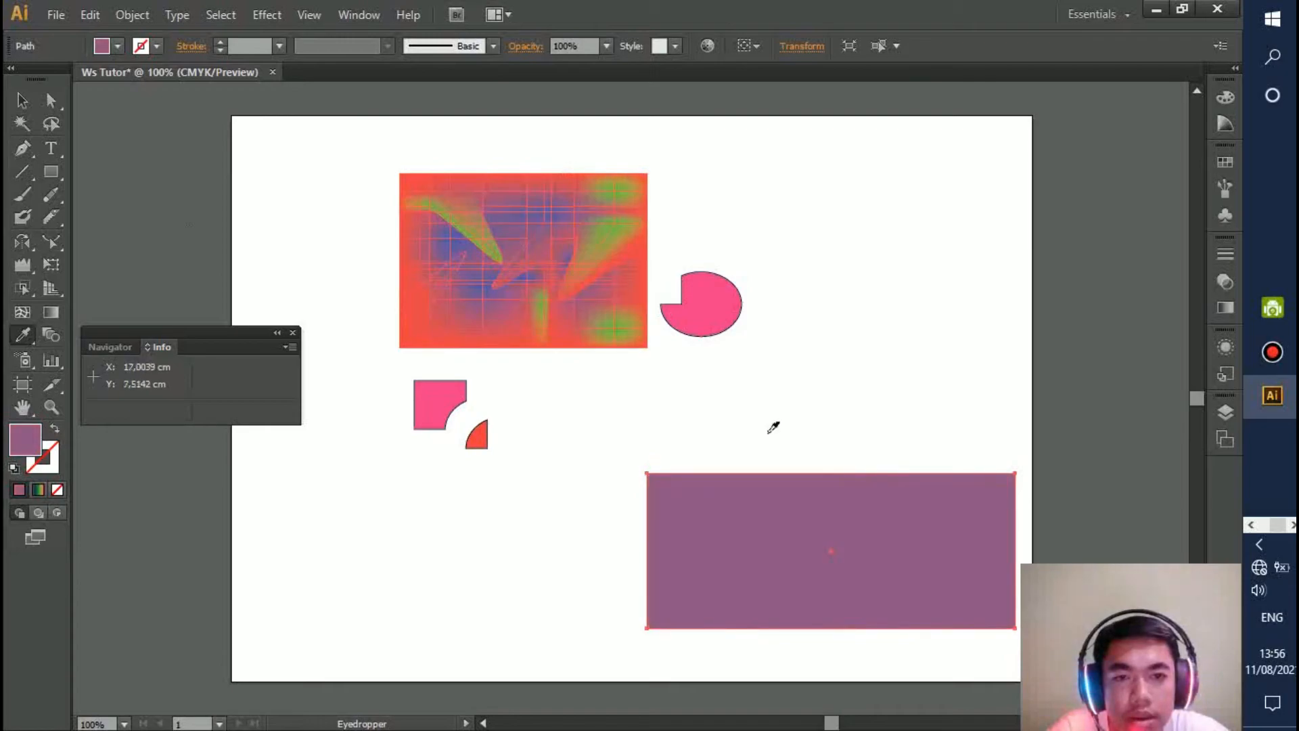
click(628, 196)
click(630, 239)
click(609, 233)
click(489, 271)
click(473, 294)
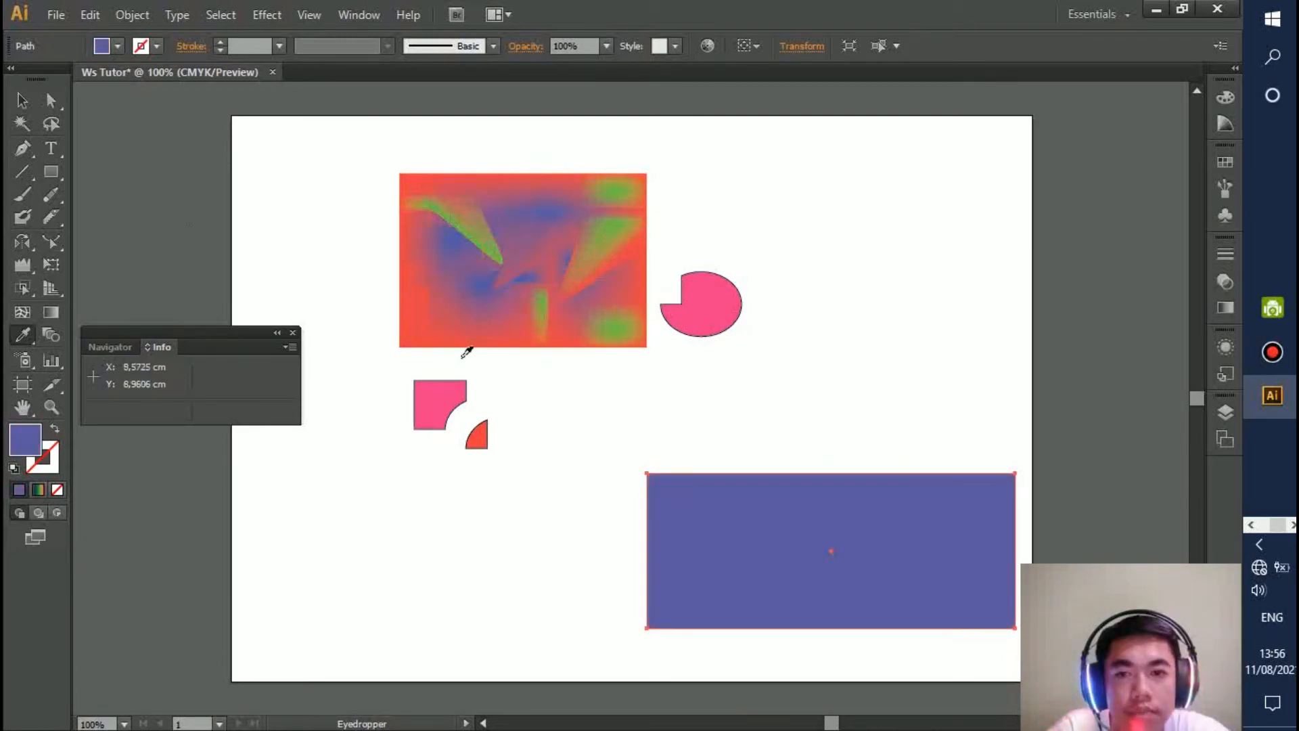
Collapse the floating Navigator and Info panels to icons and dock them with the other collapsed panels.
click(277, 332)
drag(113, 333, 15, 323)
mouse_move(68, 86)
mouse_down()
mouse_move(154, 396)
mouse_move(177, 406)
mouse_move(170, 426)
mouse_move(691, 425)
mouse_move(1091, 388)
mouse_move(1230, 437)
mouse_up()
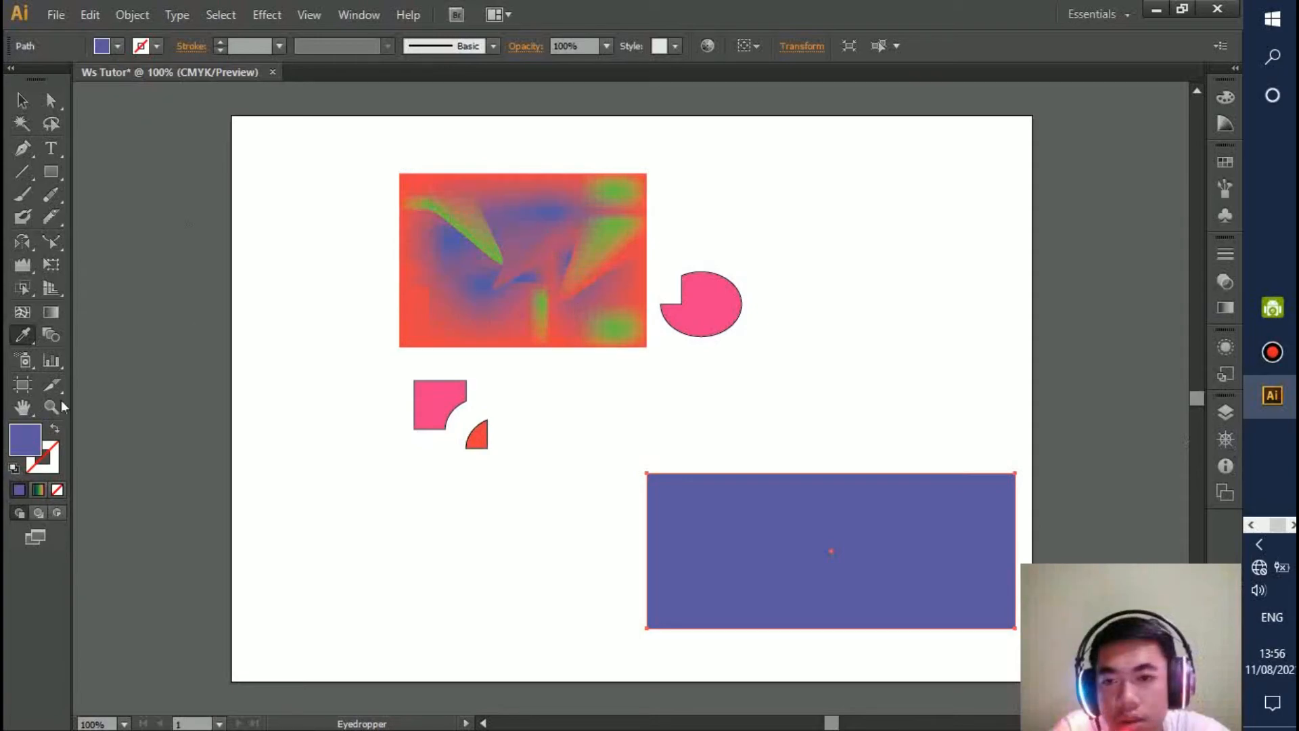
Draw a large blue-violet ellipse beside the mesh rectangle and a smaller one below it.
click(54, 336)
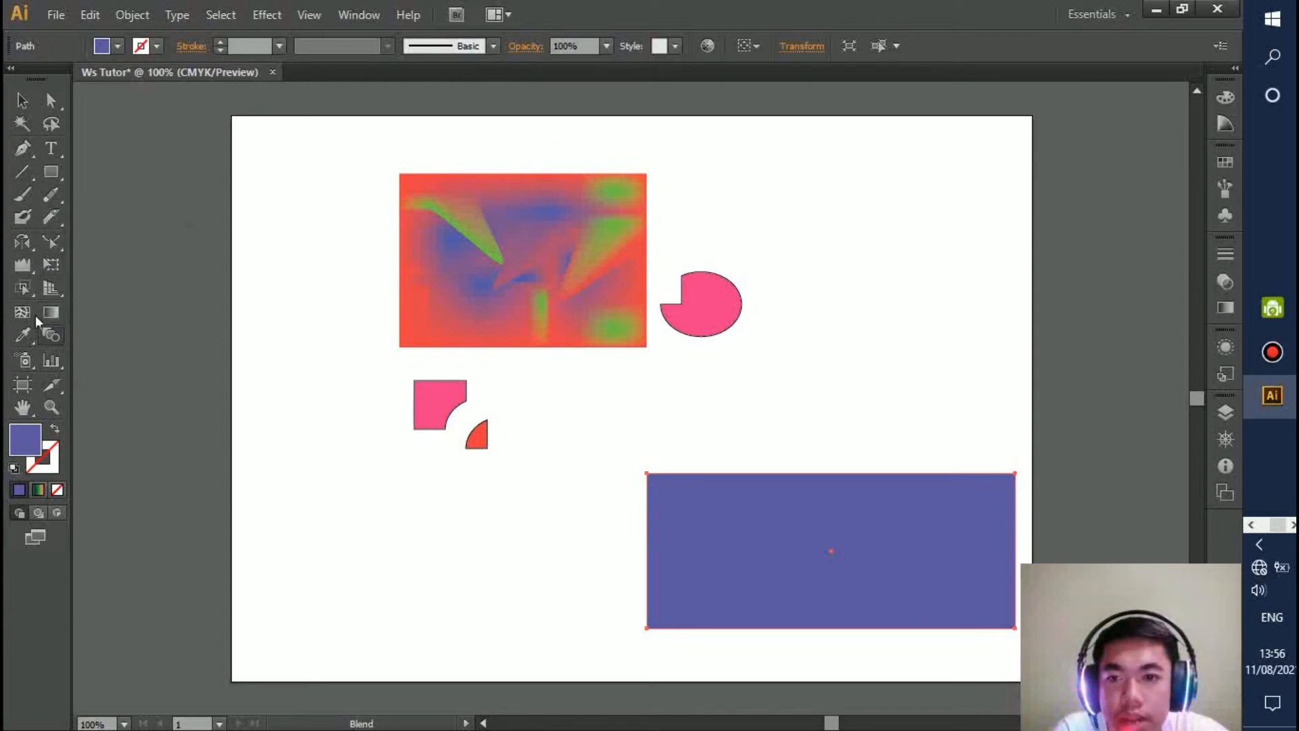
drag(55, 170, 124, 216)
drag(263, 251, 371, 314)
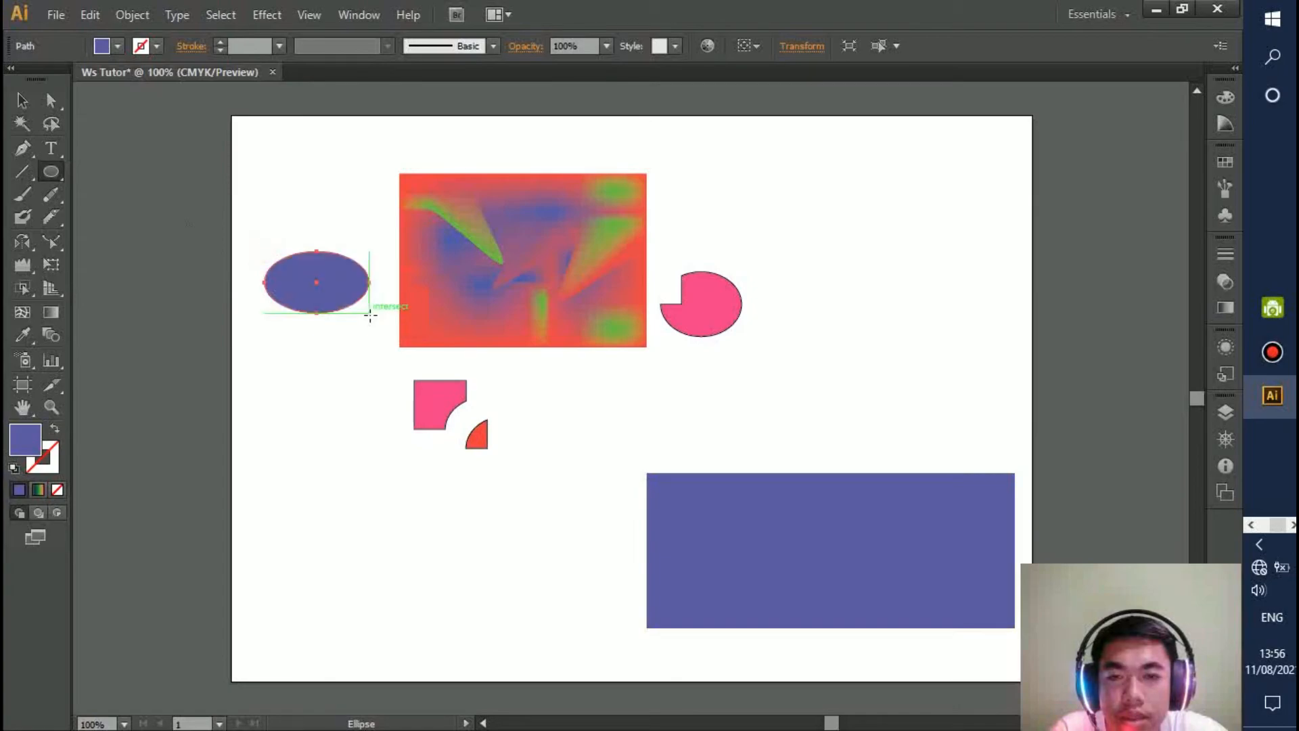
drag(275, 452, 328, 487)
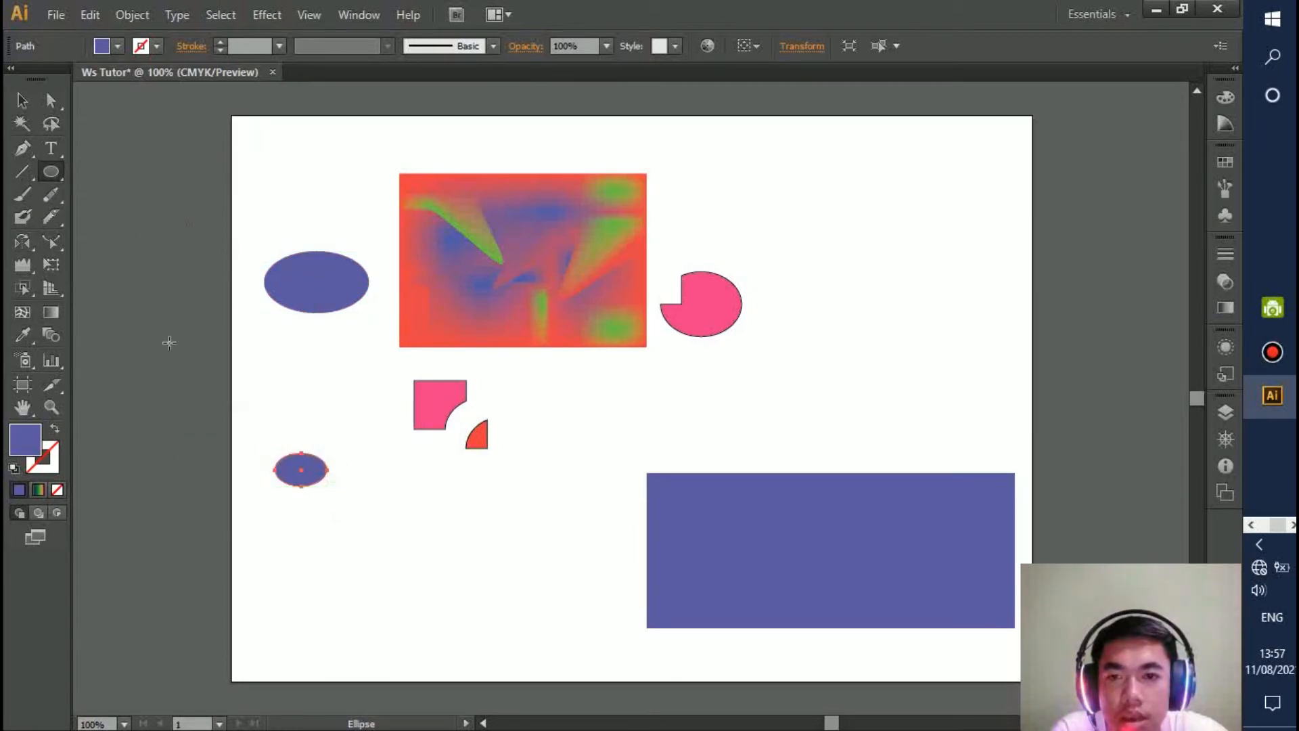
Select both blue-violet ellipses and blend them into a vertical chain with the Blend tool.
click(50, 334)
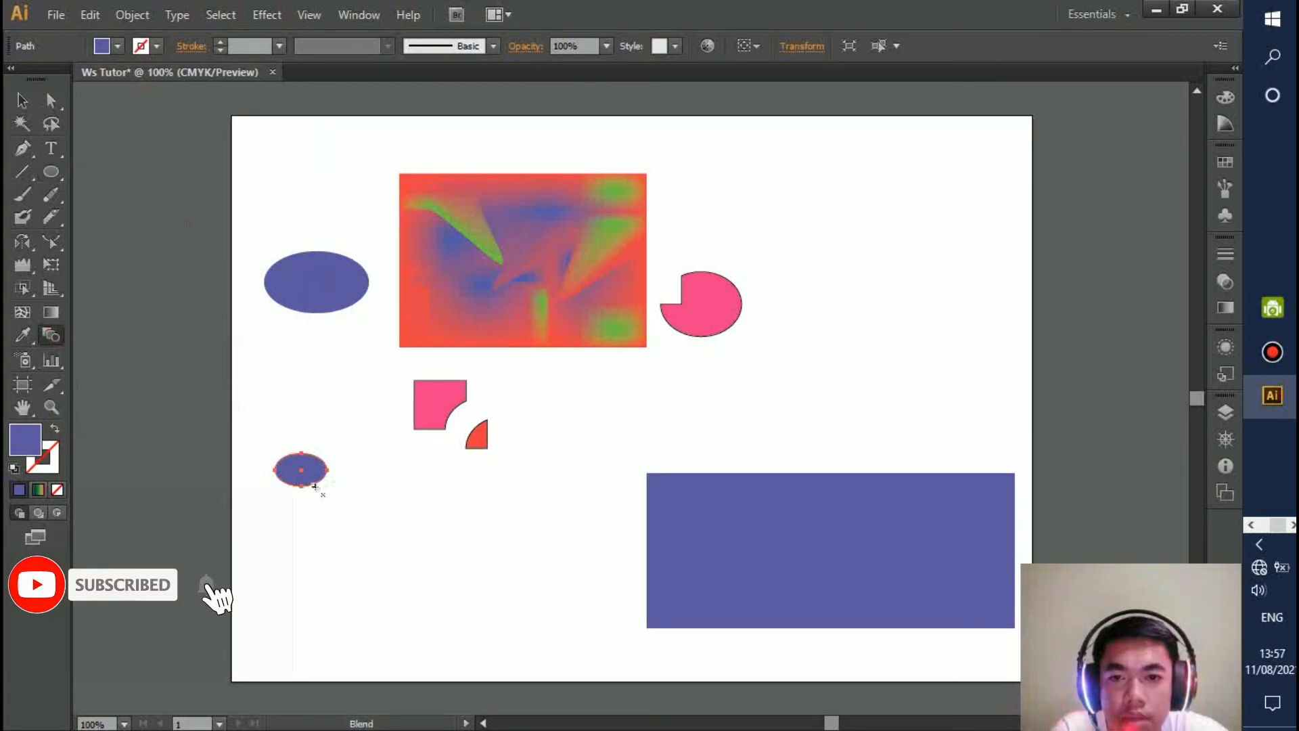
click(23, 101)
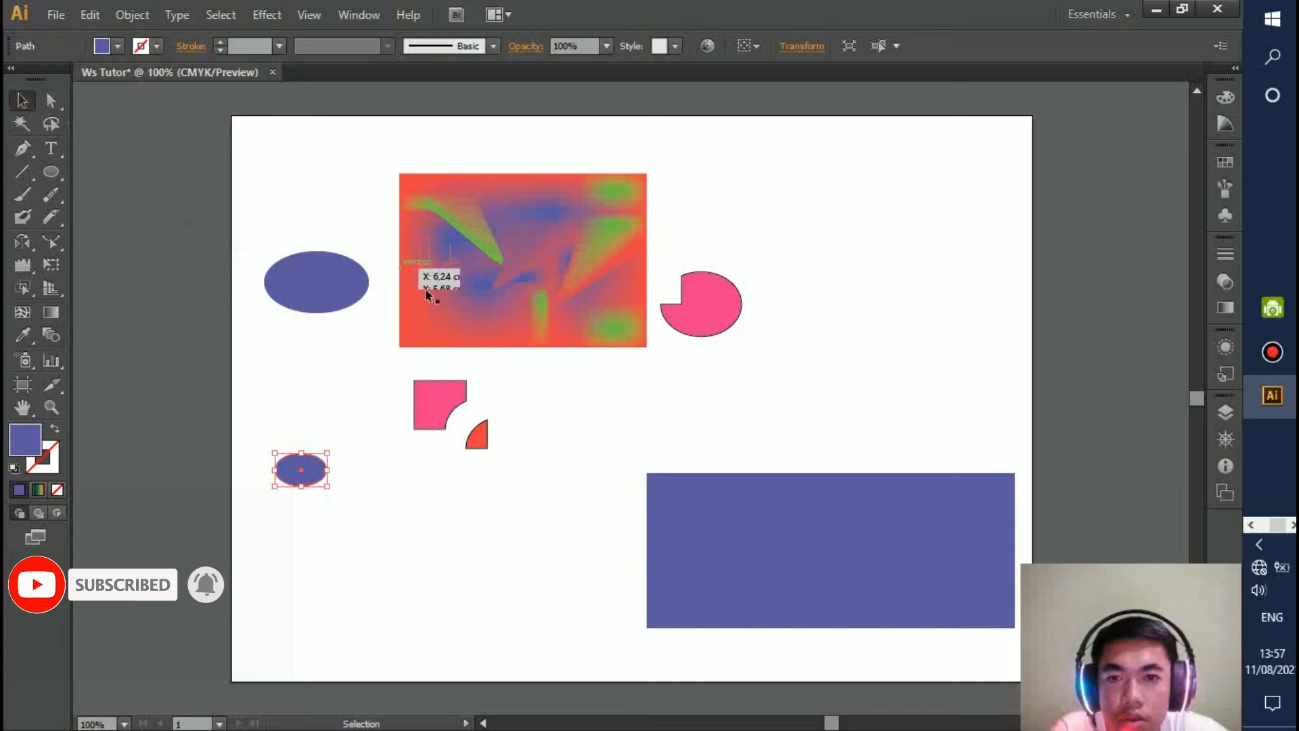
click(294, 289)
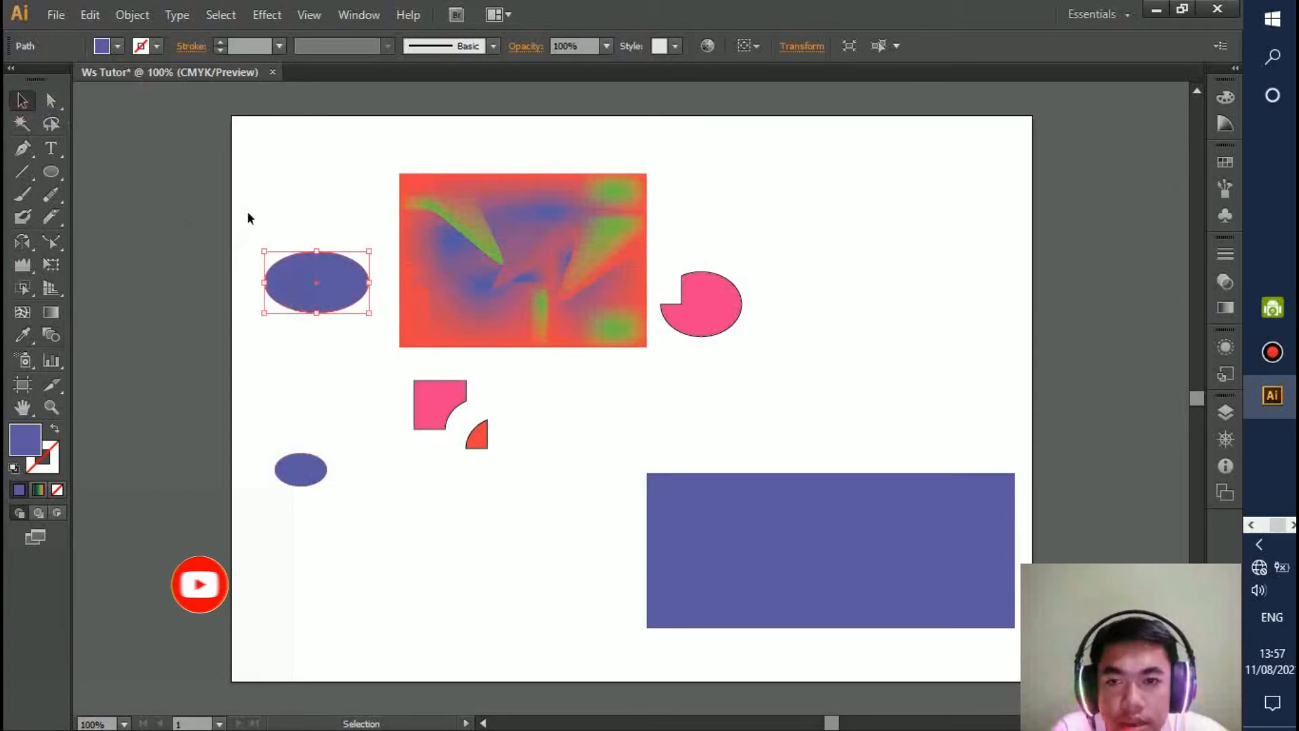
click(52, 334)
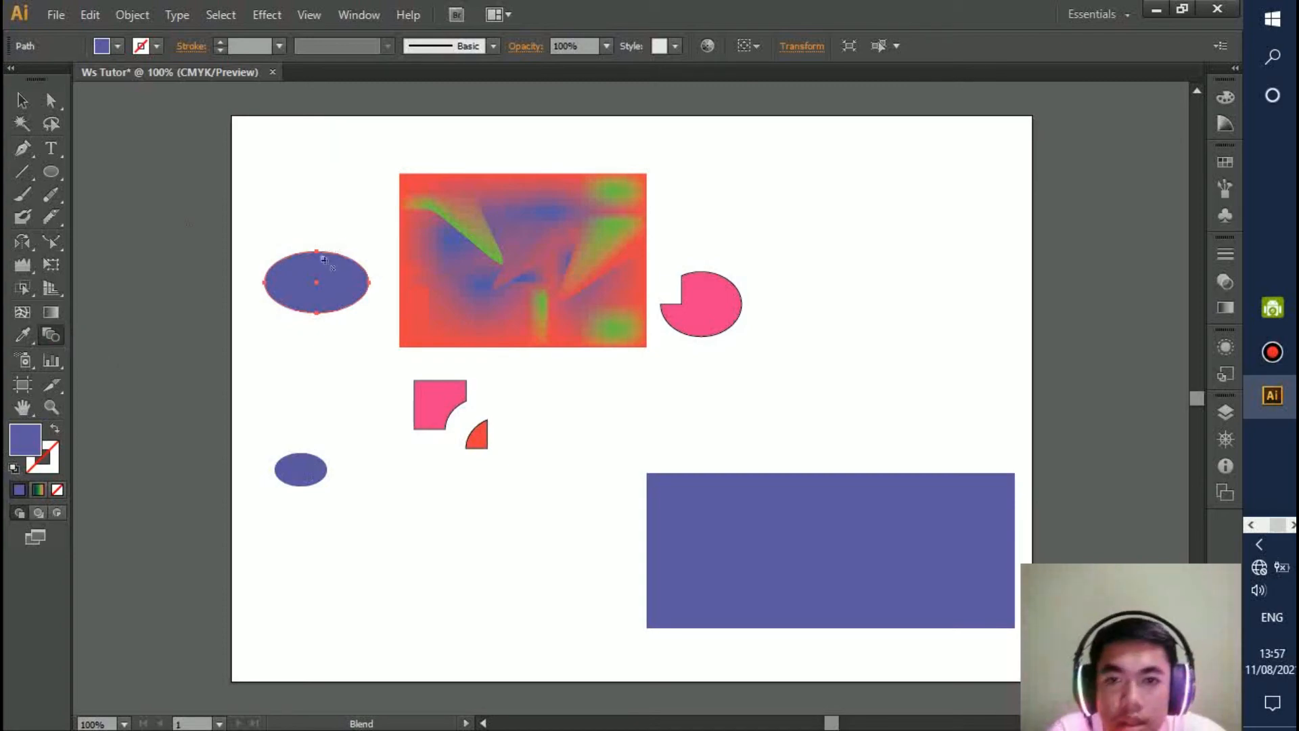
click(22, 100)
drag(242, 201, 379, 583)
click(47, 337)
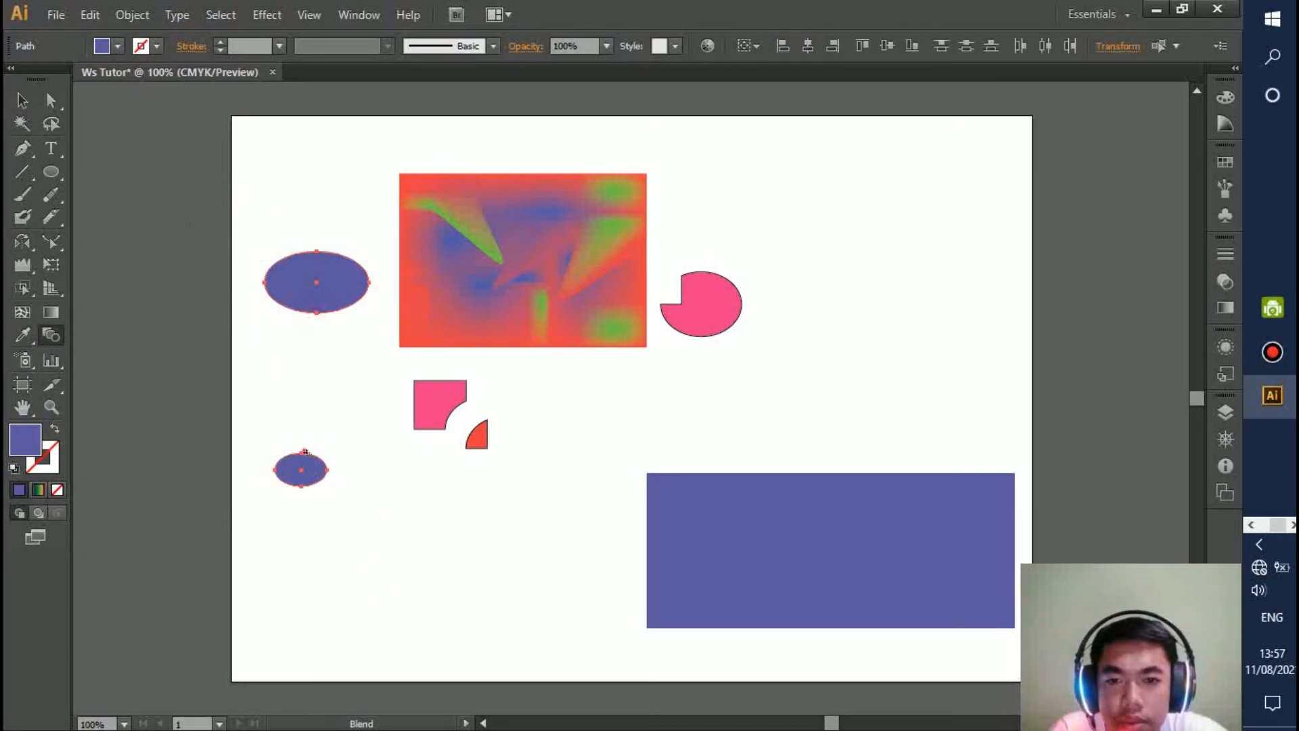
click(314, 285)
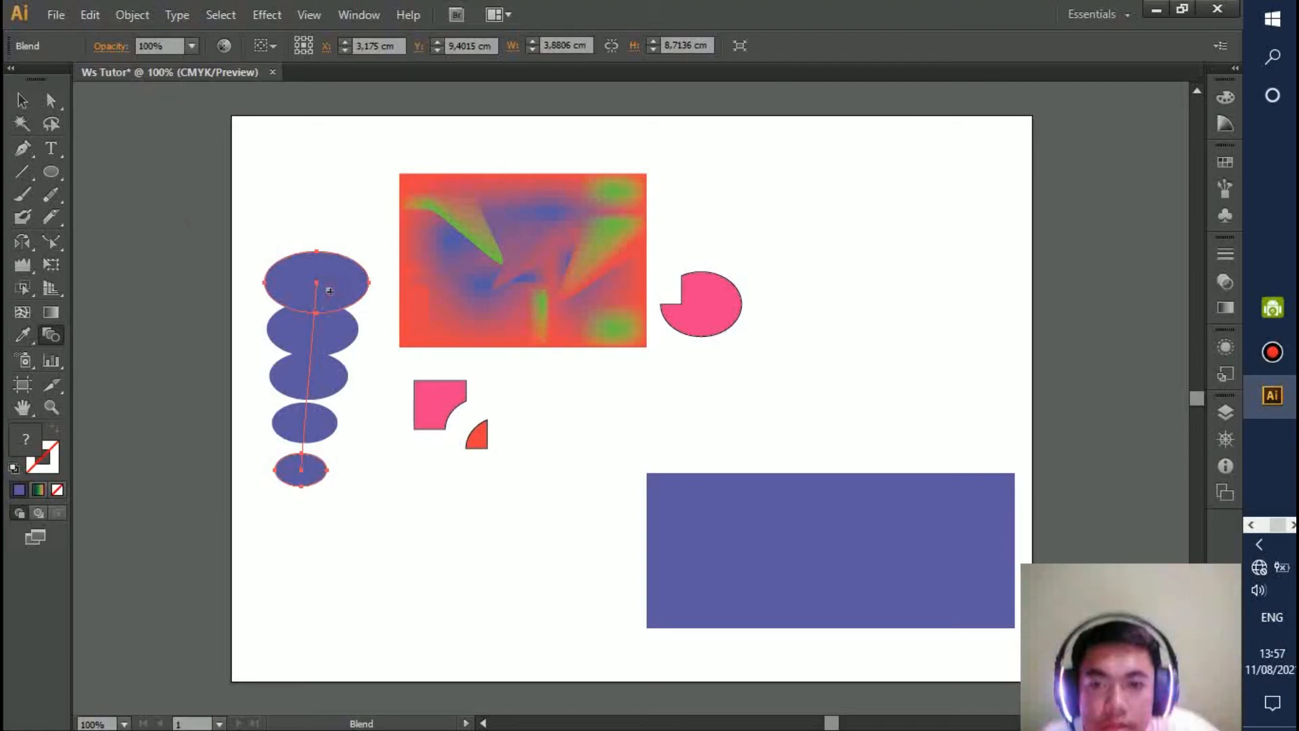
Set the blend's orientation to Align to Path, keeping Smooth Color spacing, and apply the Blend Options.
double_click(48, 333)
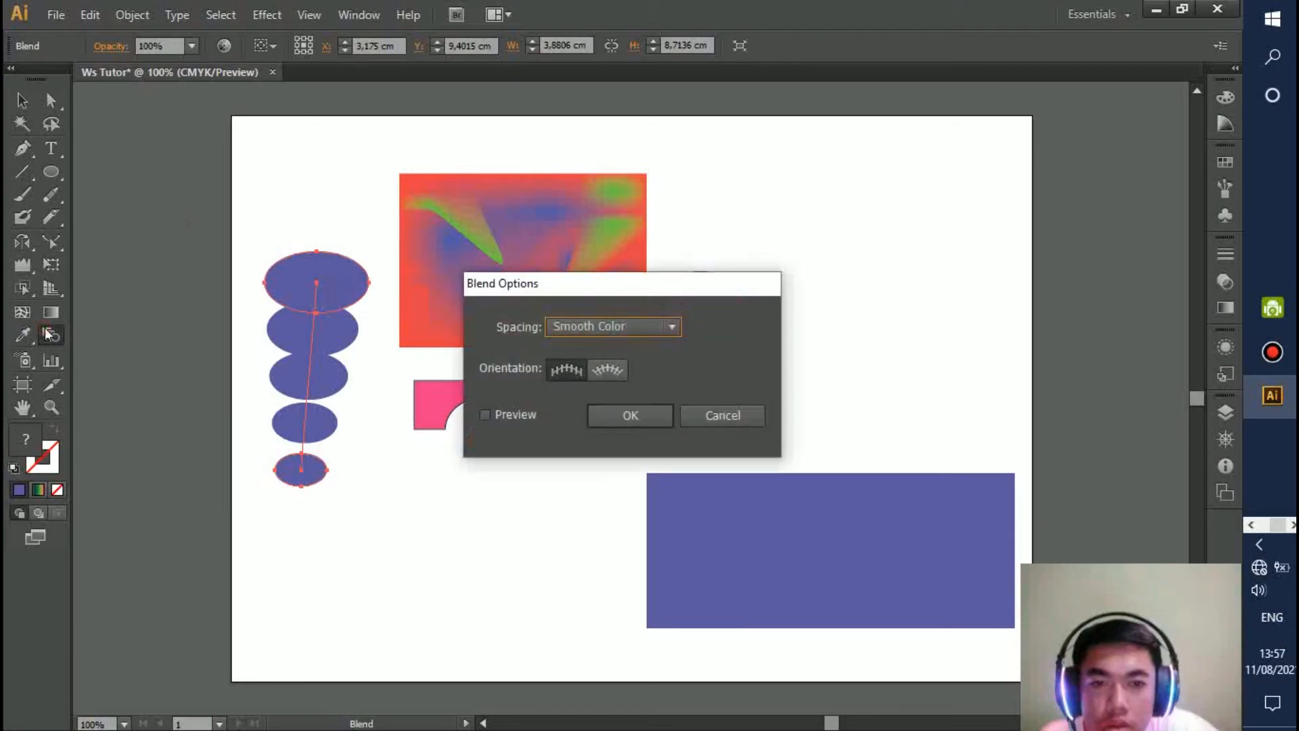
click(663, 322)
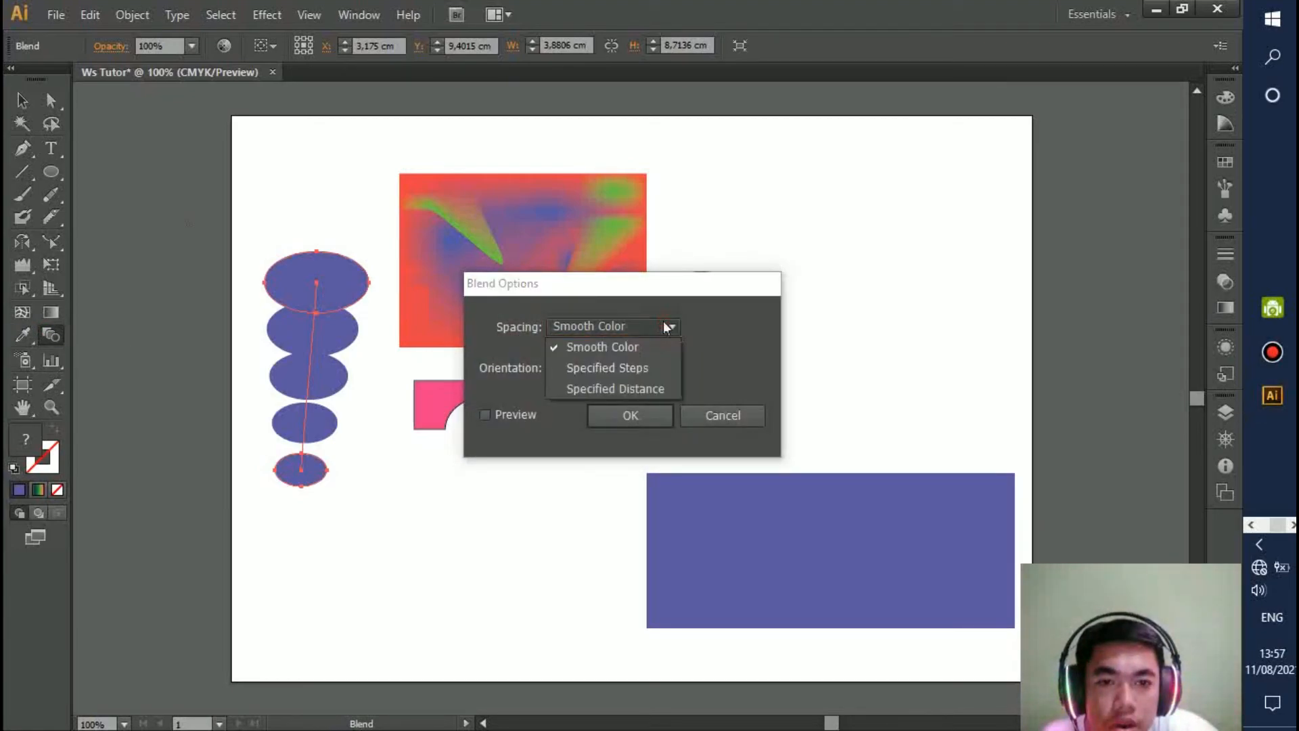
click(718, 331)
click(608, 370)
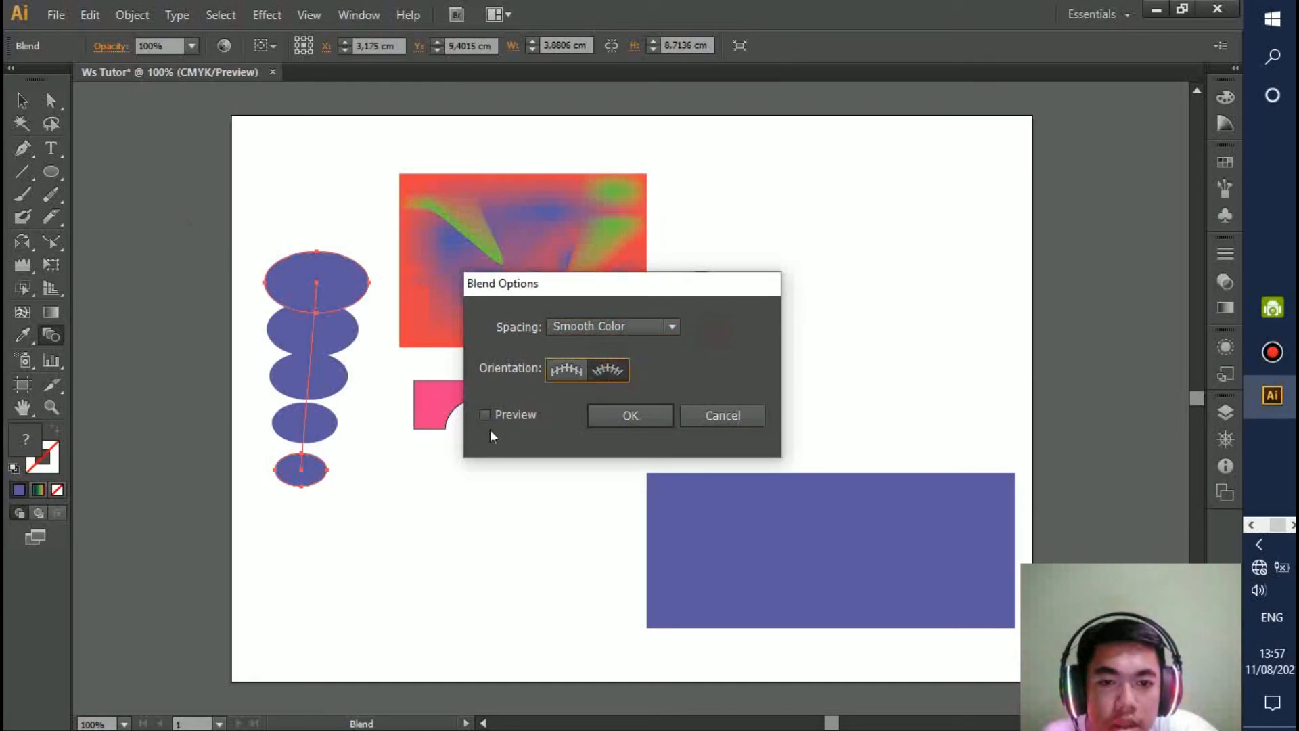
click(501, 413)
click(640, 424)
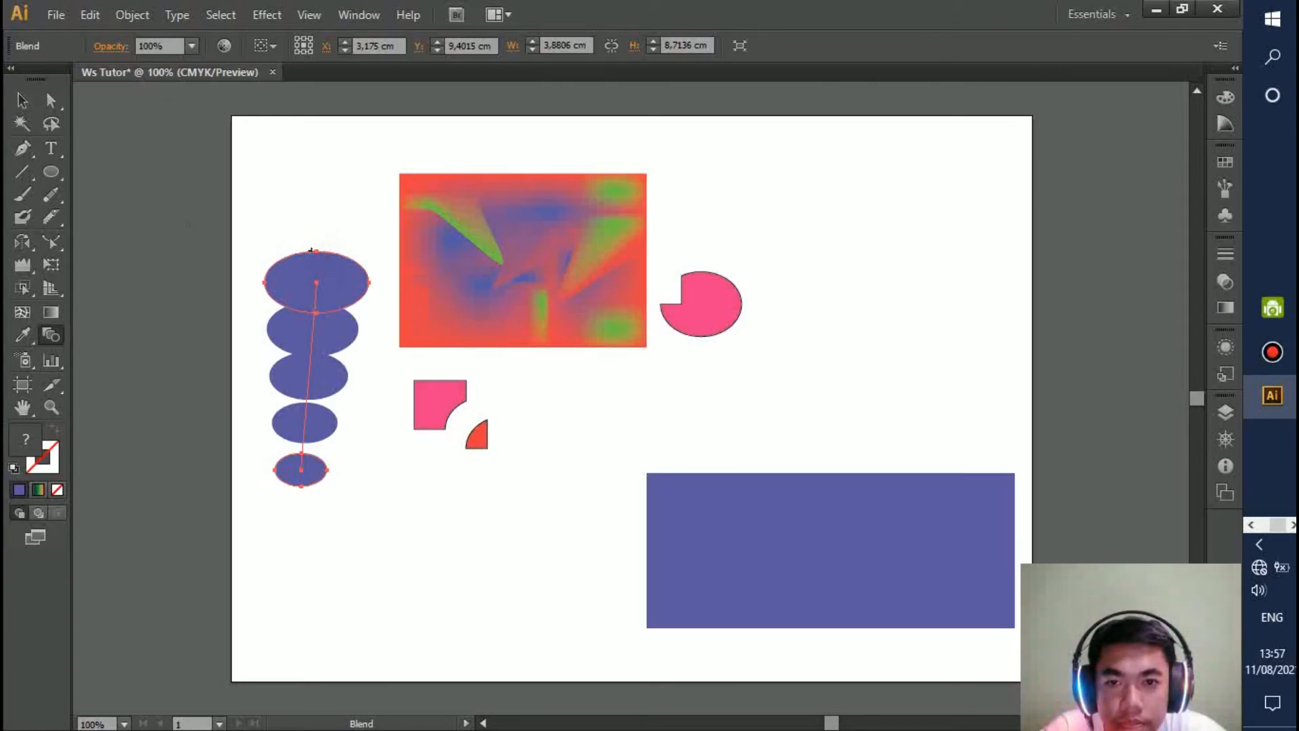
Stretch the ellipse blend to about 11.33 cm tall and 4.55 cm wide, and deselect it.
click(22, 100)
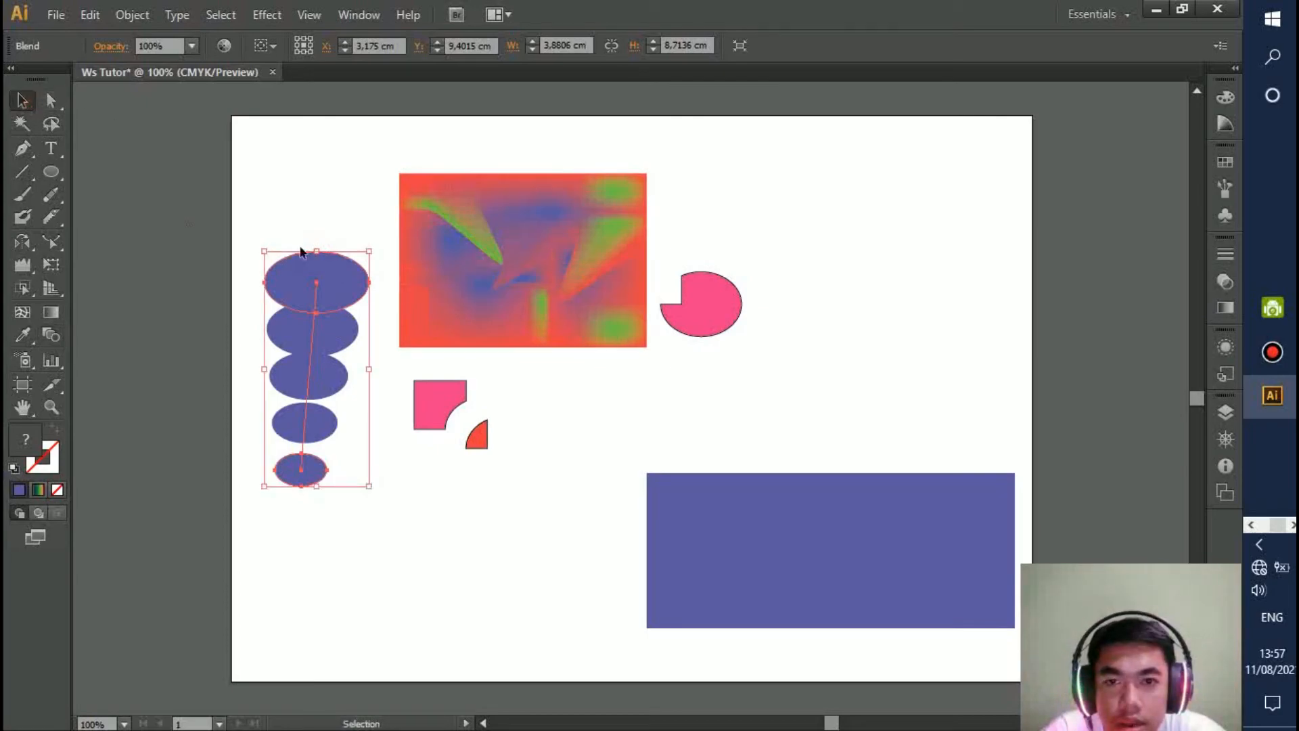
drag(321, 249, 318, 207)
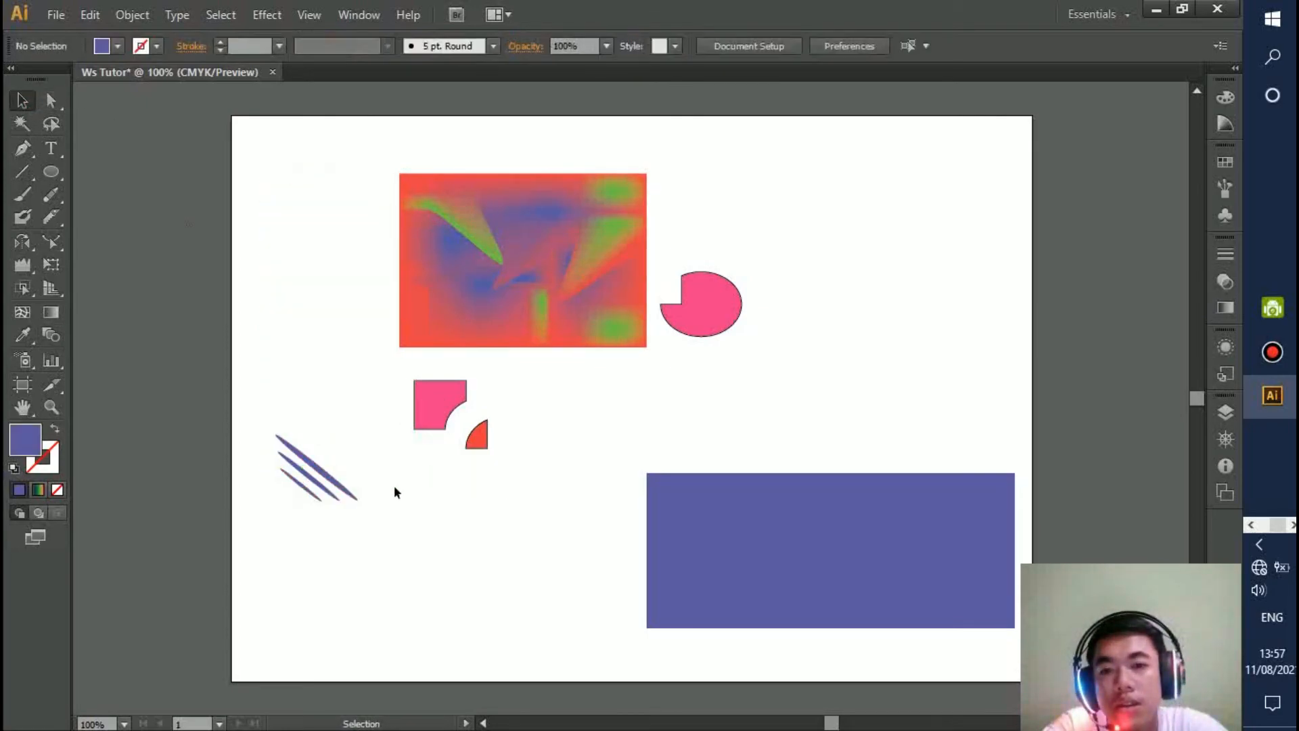
key(ctrl+z)
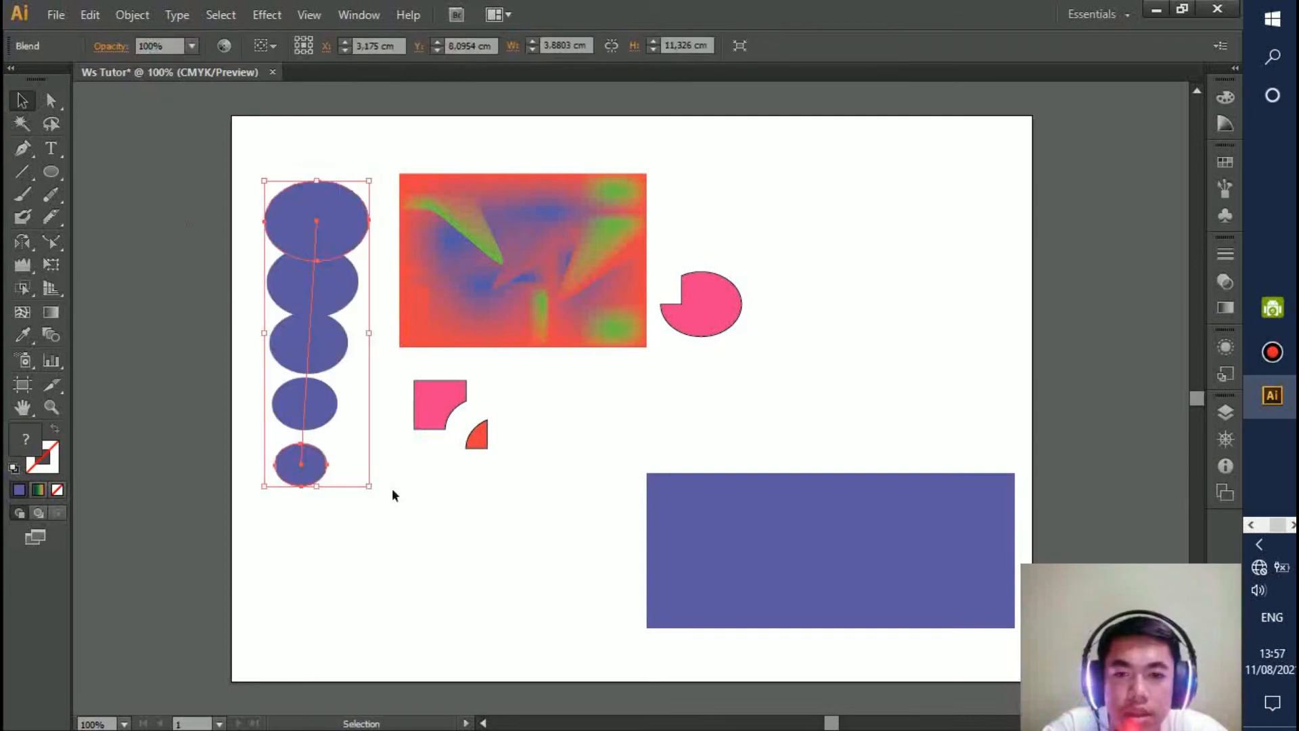
drag(370, 332, 387, 332)
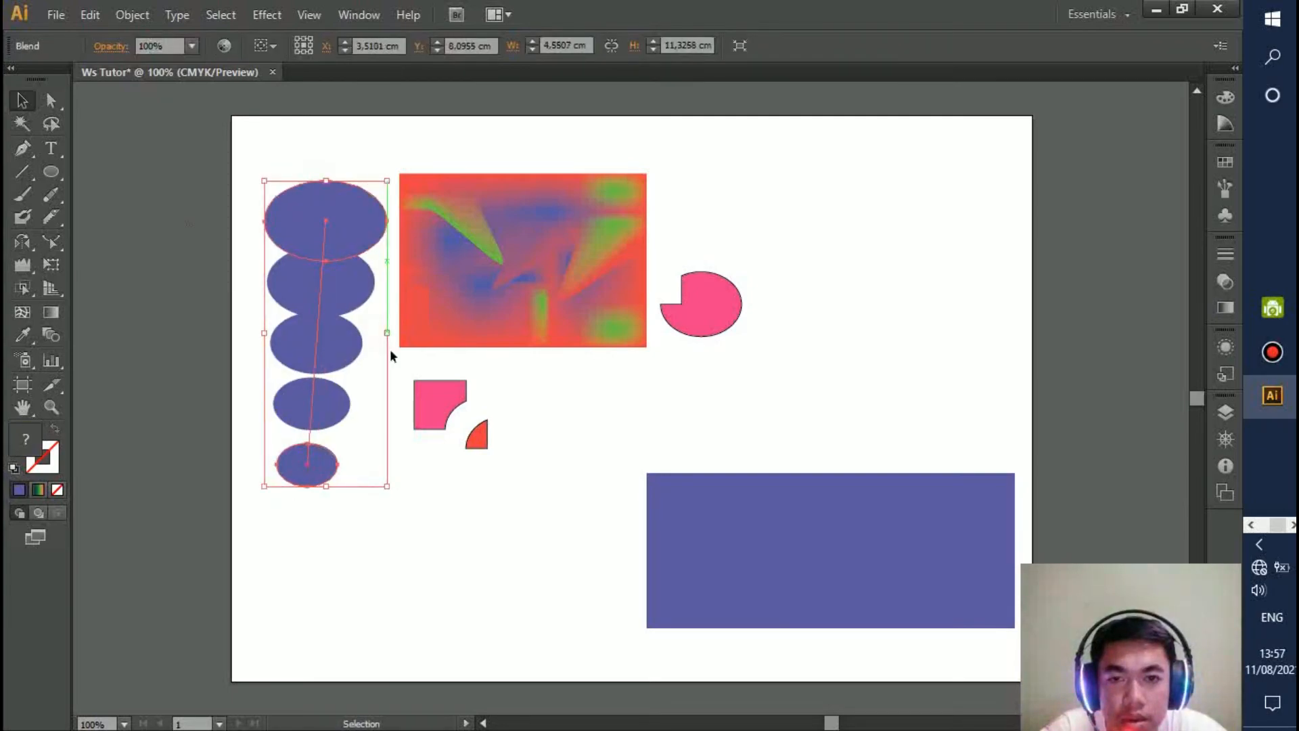
click(470, 575)
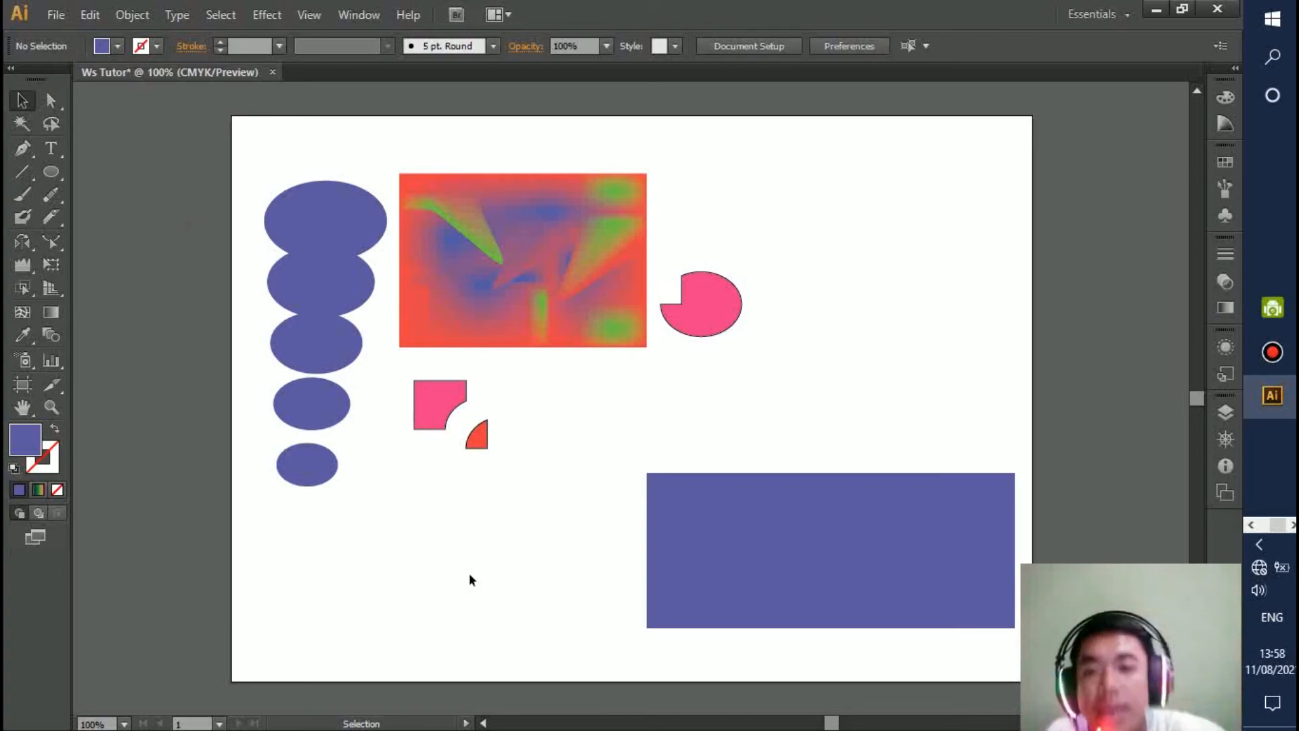
Activate the Symbol Sprayer, load the white daisy from the Flowers symbol library, and close the library.
click(31, 361)
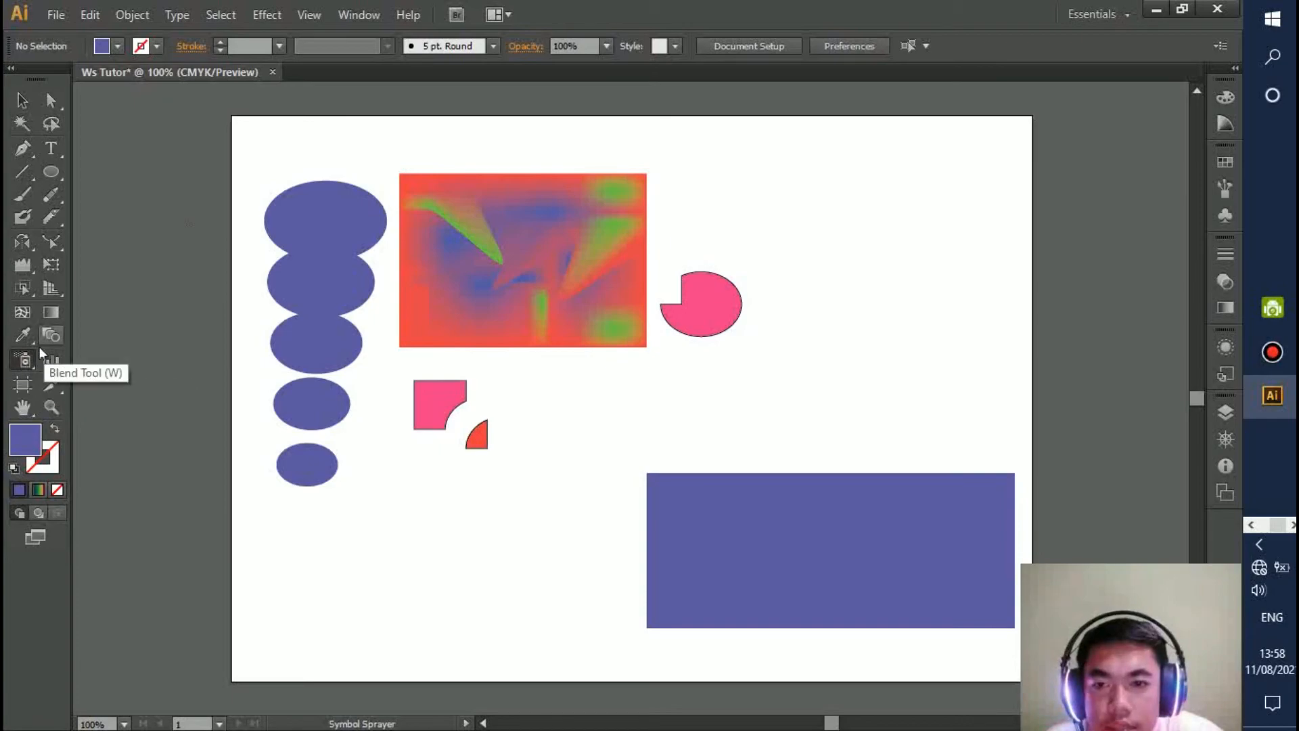
click(1219, 365)
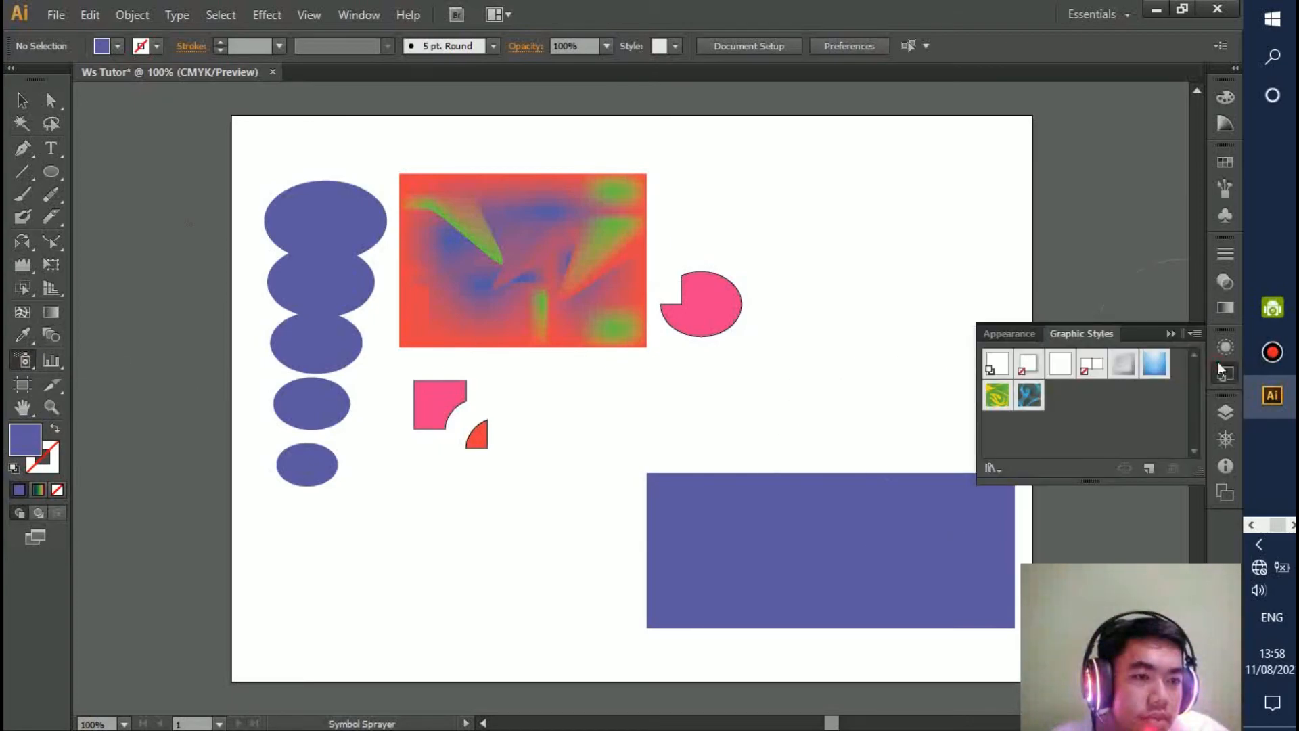
click(1226, 254)
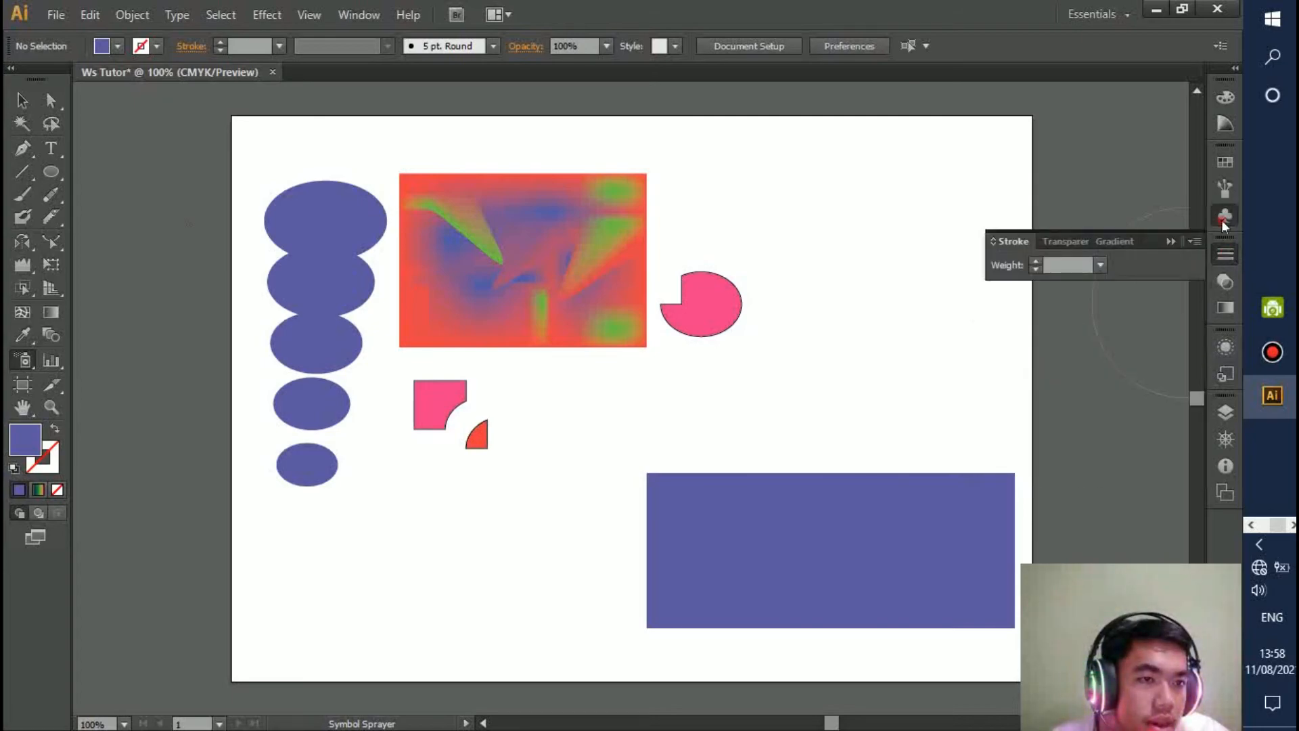
click(1222, 219)
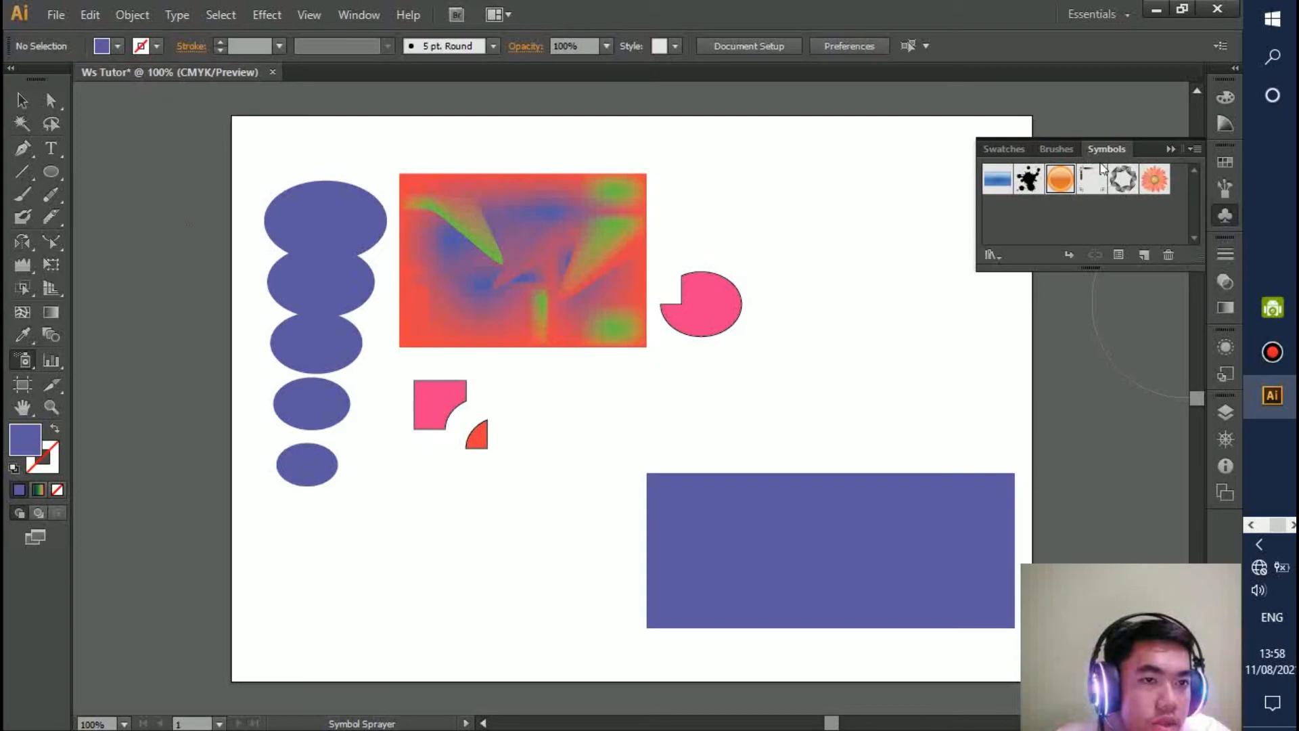
click(992, 255)
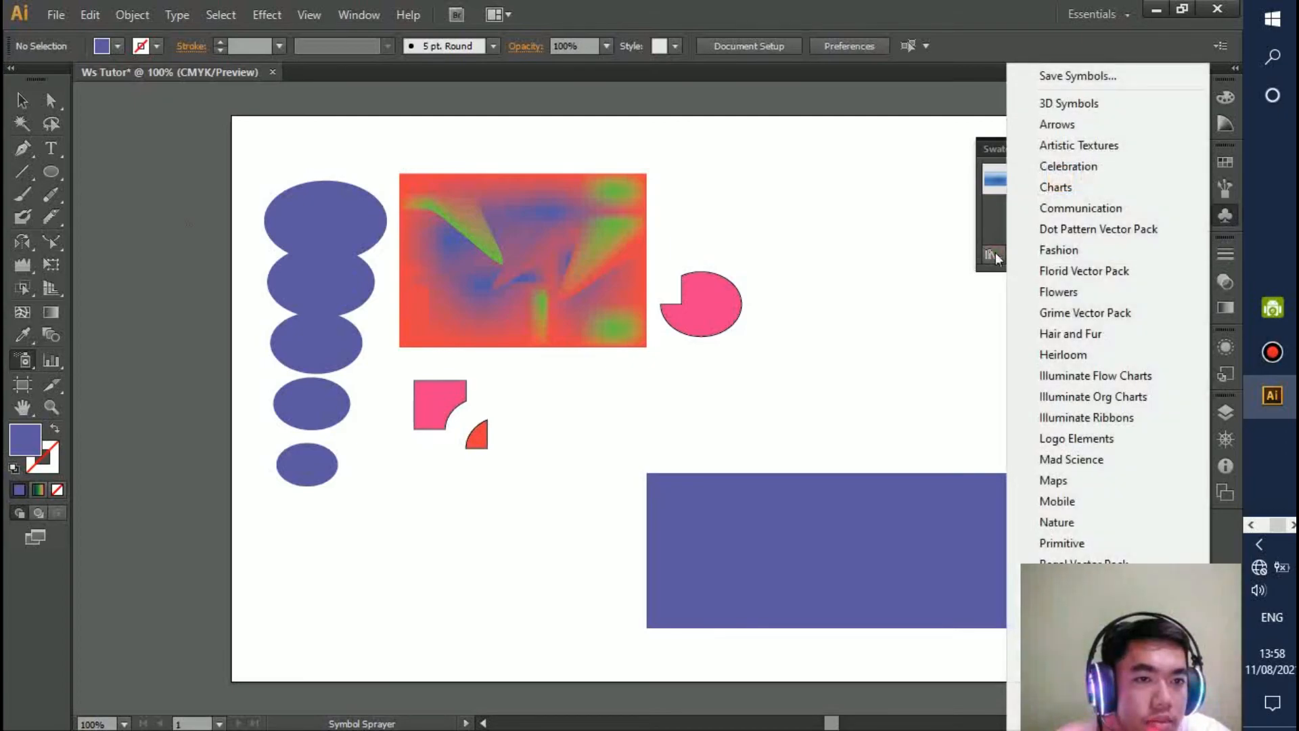
click(1082, 302)
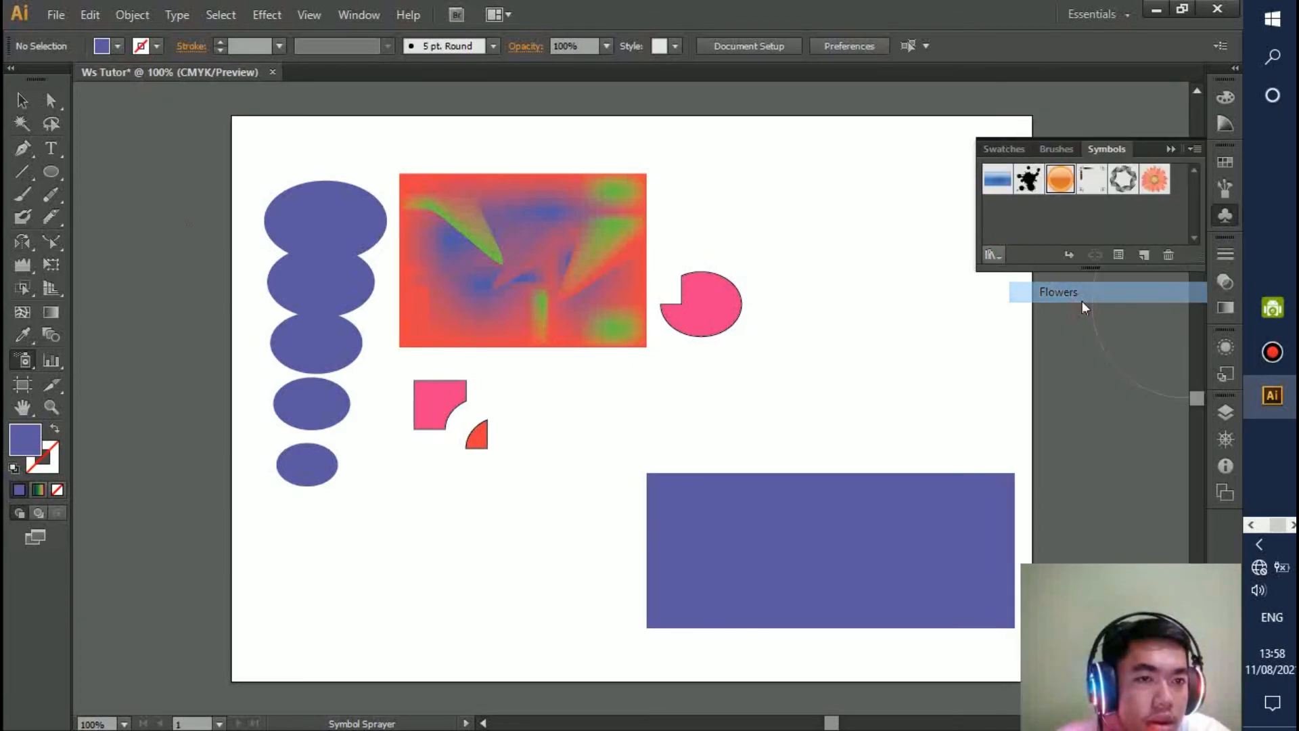
click(642, 368)
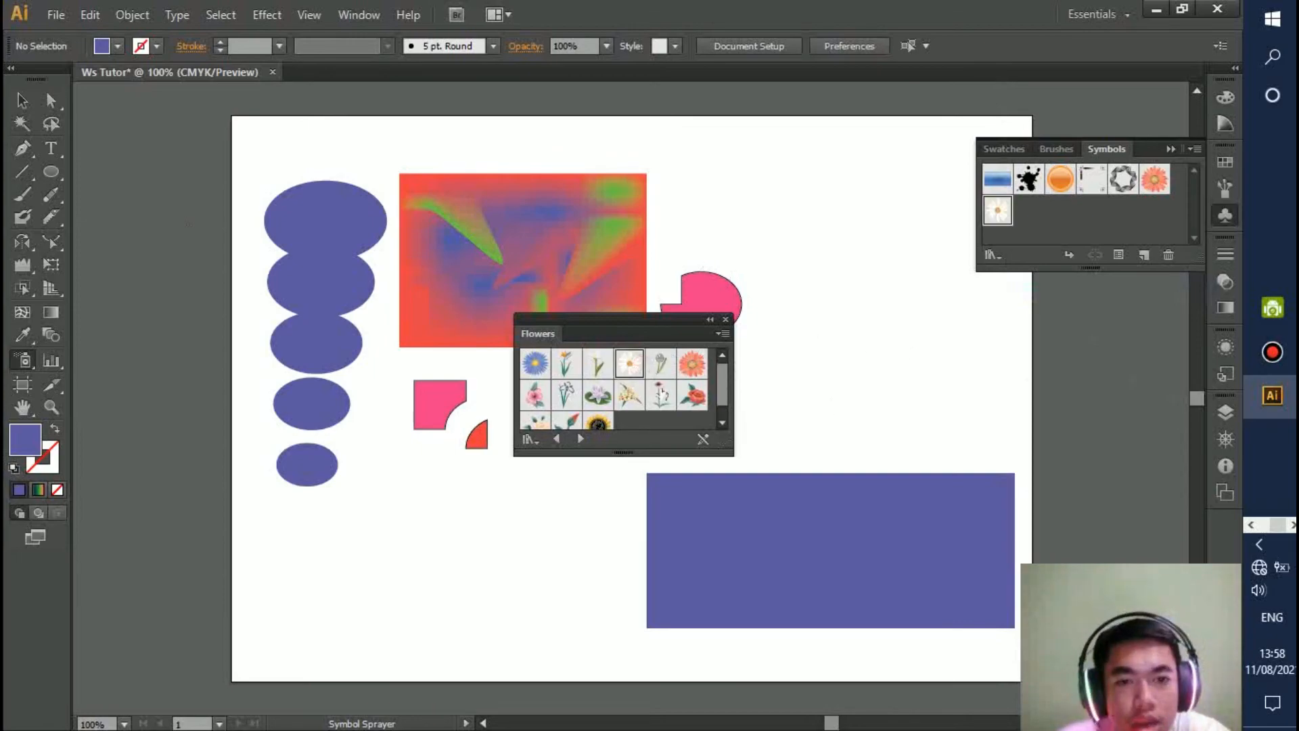
click(726, 319)
Spray white daisies across the artboard, and spray black ink splatters over the artwork in the same symbol set.
mouse_move(827, 261)
mouse_down()
mouse_move(849, 297)
mouse_move(825, 339)
mouse_move(621, 312)
mouse_move(525, 454)
mouse_move(652, 429)
mouse_up()
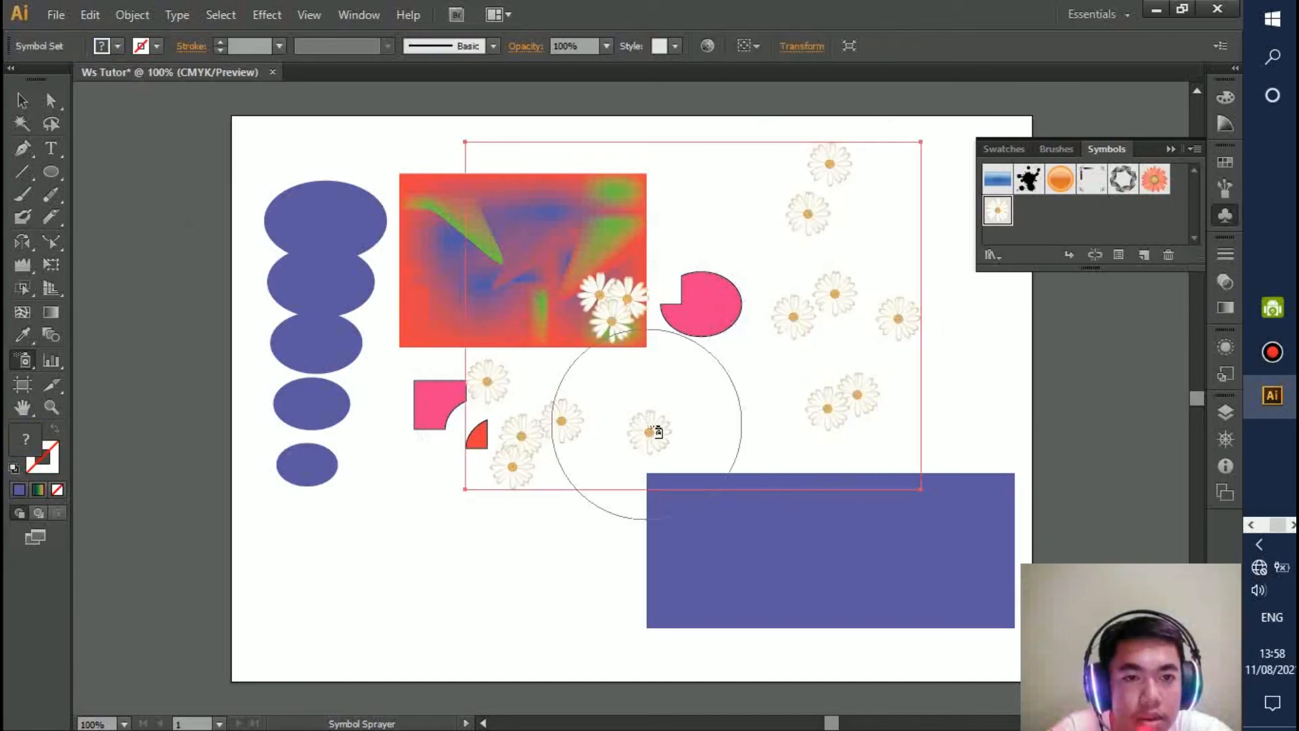
mouse_move(548, 541)
mouse_down()
mouse_move(392, 465)
mouse_move(342, 487)
mouse_up()
click(1028, 179)
mouse_move(718, 315)
mouse_down()
mouse_move(969, 410)
mouse_move(1015, 386)
mouse_up()
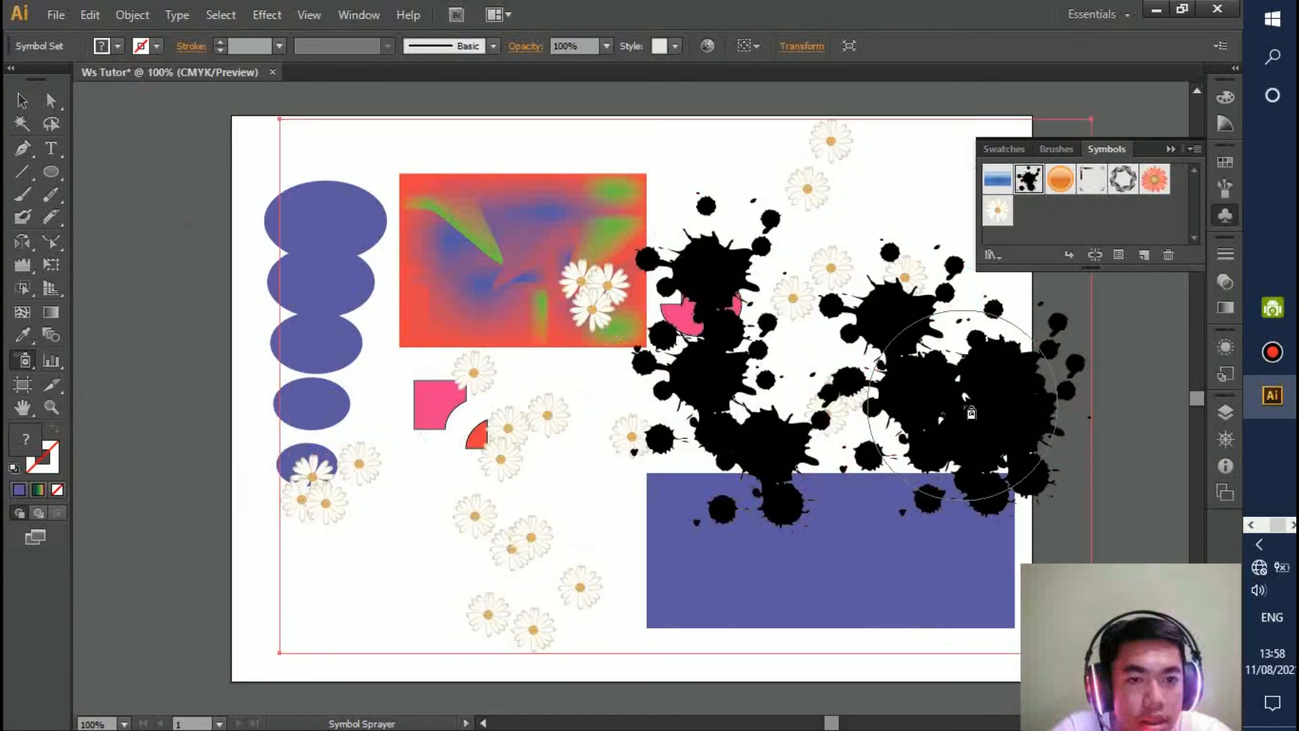
mouse_move(580, 385)
mouse_down()
mouse_move(502, 323)
mouse_move(447, 329)
mouse_move(333, 239)
mouse_up()
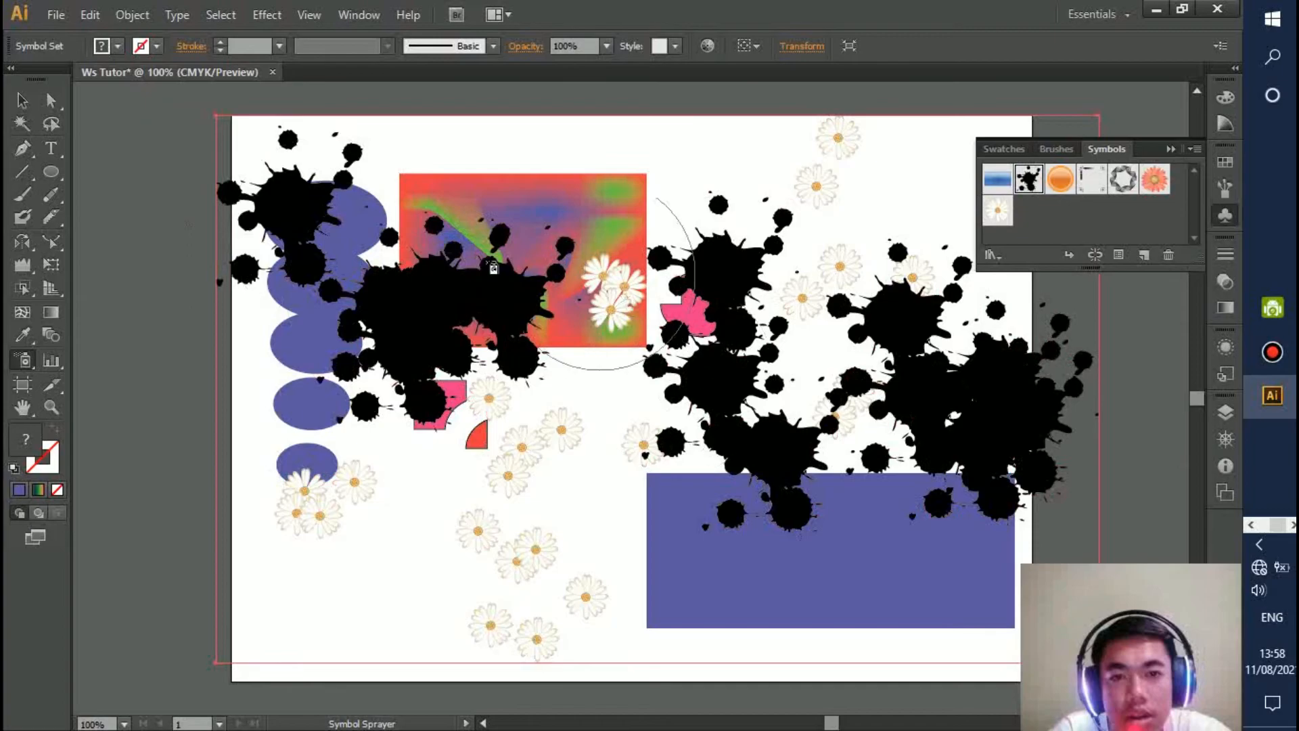
Shift the ink splatters around the mesh rectangle and the cut ellipse with the Symbol Shifter tool.
click(16, 355)
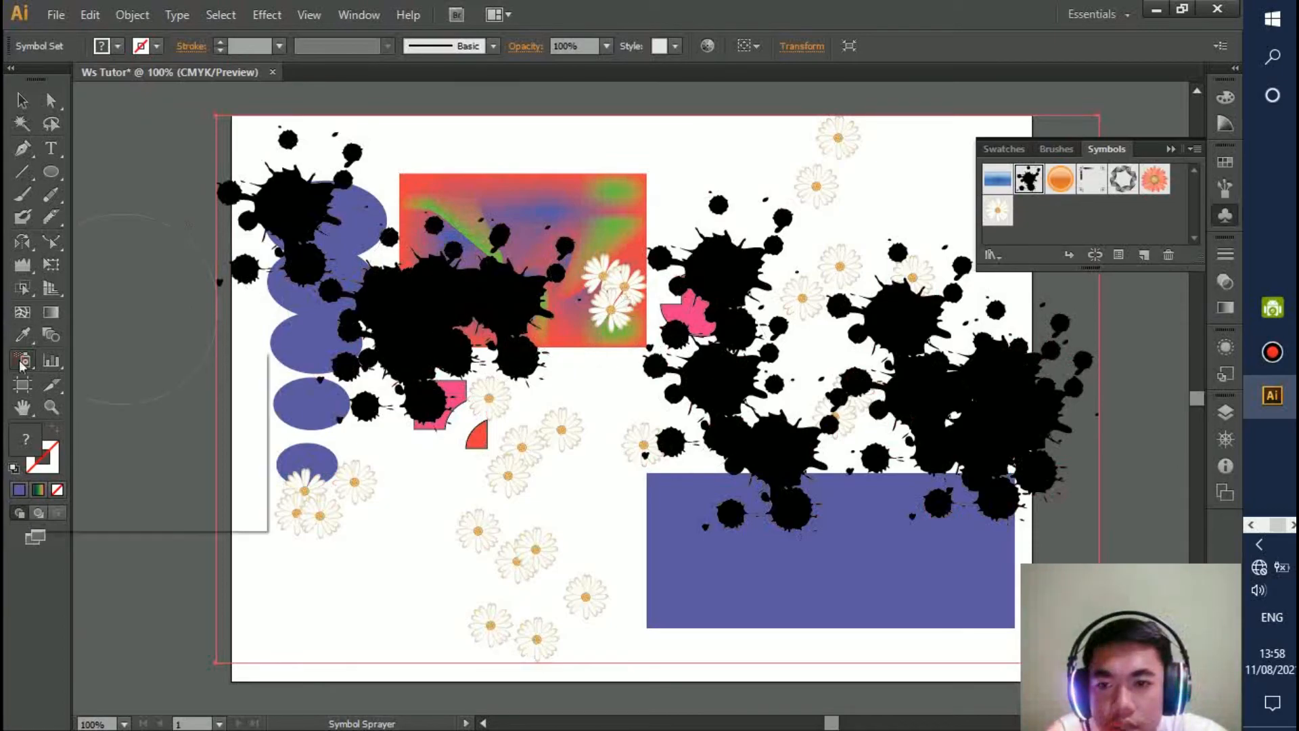
click(95, 388)
mouse_move(420, 318)
mouse_down()
mouse_move(614, 325)
mouse_move(744, 304)
mouse_move(783, 277)
mouse_move(657, 391)
mouse_up()
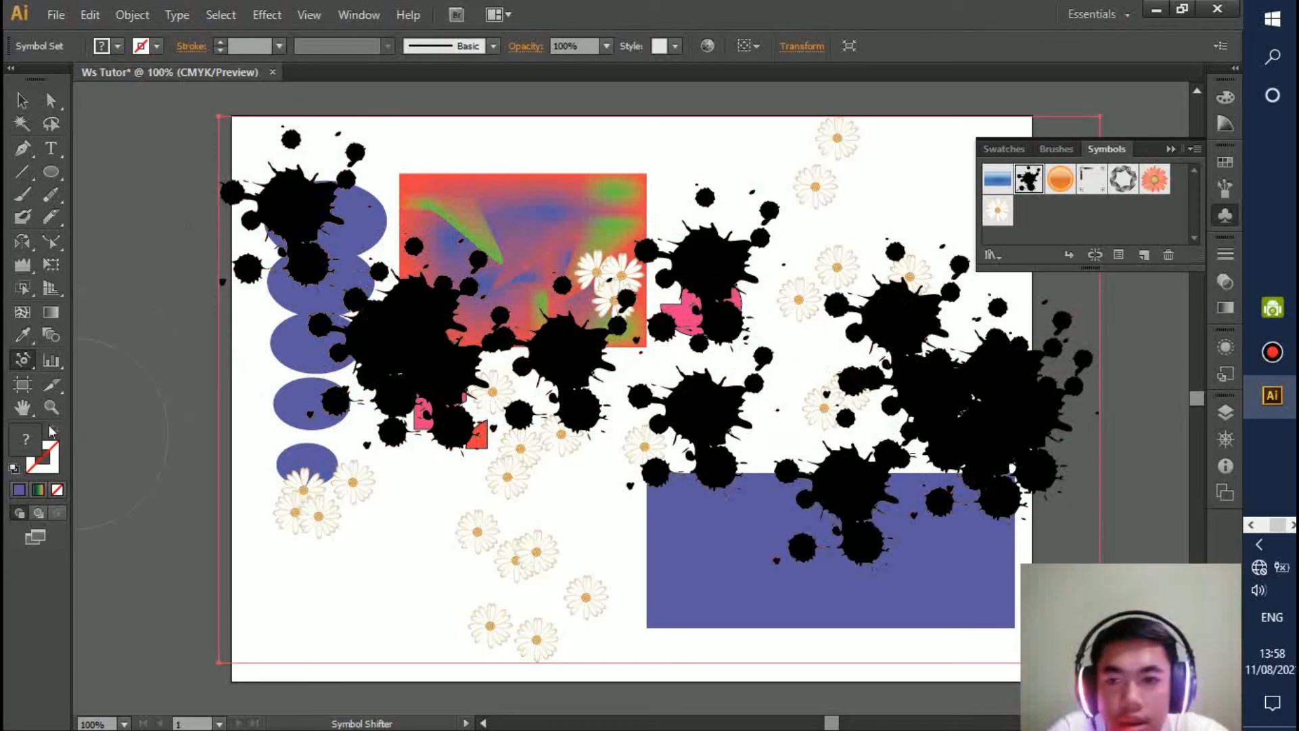
Pull the ink splatters closer together around the cut ellipse and above the wide rectangle with the Symbol Scruncher tool.
click(20, 357)
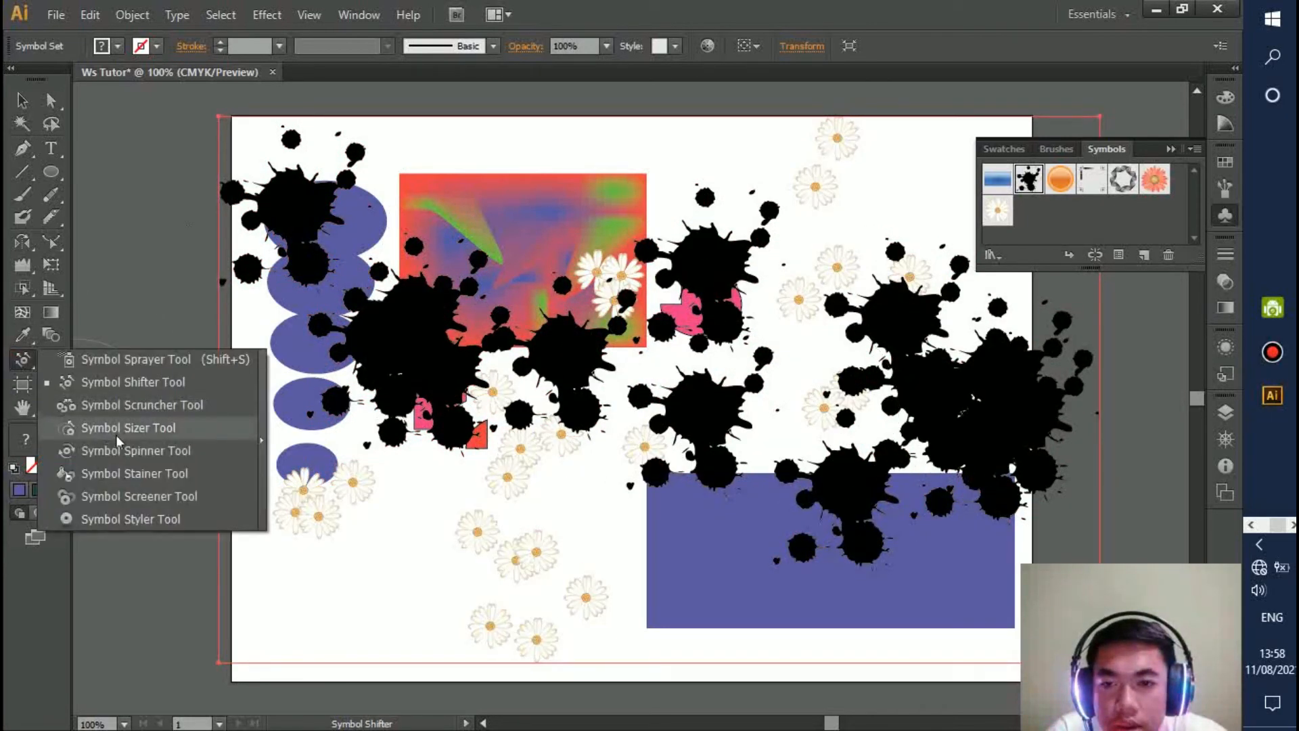
click(129, 405)
mouse_move(656, 383)
mouse_down()
mouse_move(706, 354)
mouse_move(762, 422)
mouse_move(756, 379)
mouse_up()
drag(705, 309, 744, 368)
drag(957, 409, 778, 406)
drag(883, 407, 872, 404)
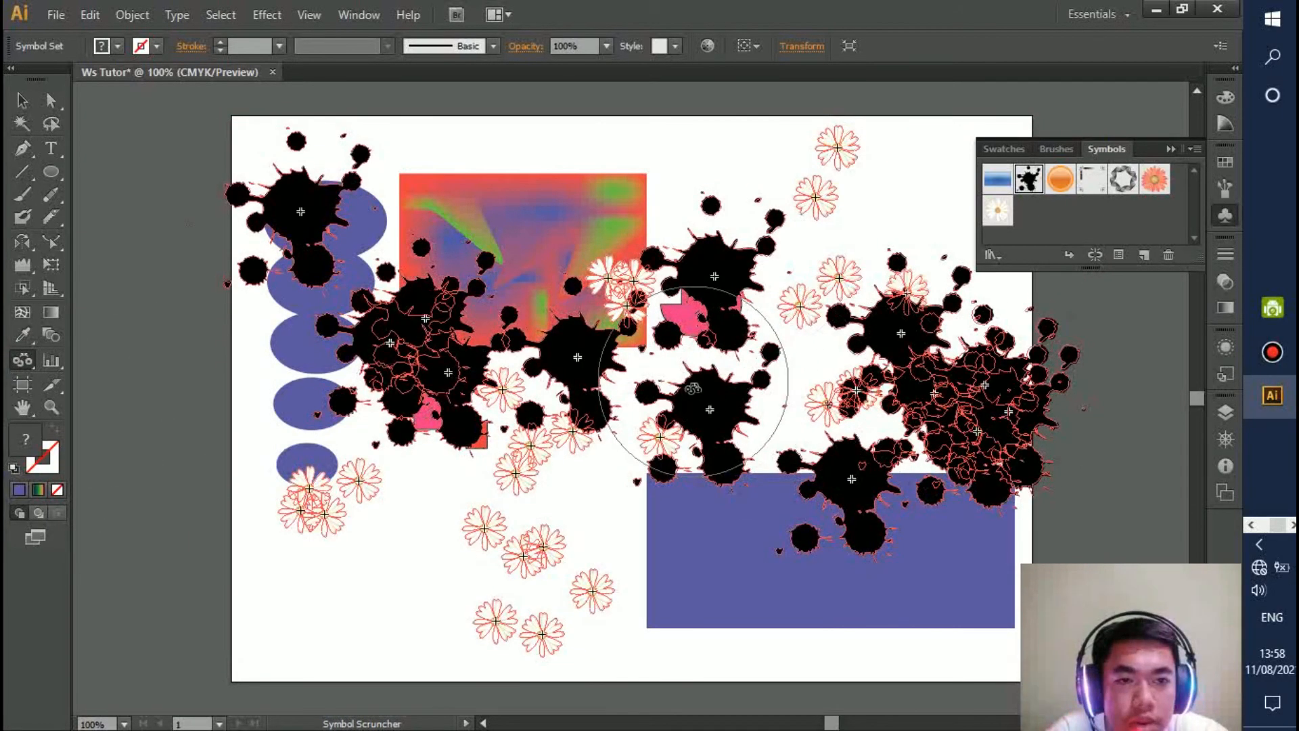
Enlarge the ink splatters around the mesh rectangle's edge and the cut ellipse with the Symbol Sizer tool.
click(20, 359)
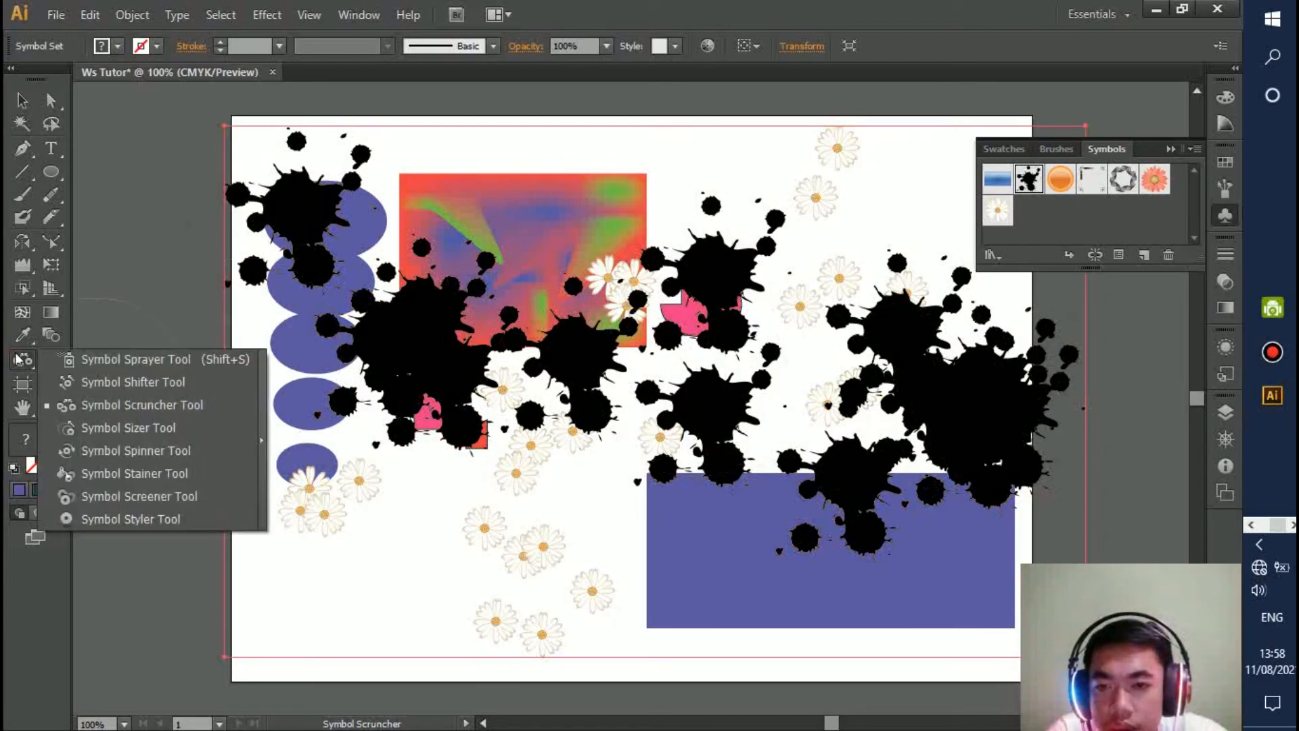
click(140, 433)
mouse_move(602, 413)
mouse_down()
mouse_move(613, 423)
mouse_move(639, 314)
mouse_up()
mouse_move(774, 310)
mouse_down()
mouse_move(798, 311)
mouse_move(803, 298)
mouse_up()
mouse_move(819, 199)
mouse_down()
mouse_move(841, 146)
mouse_move(814, 118)
mouse_move(841, 167)
mouse_move(825, 200)
mouse_up()
drag(754, 256, 755, 257)
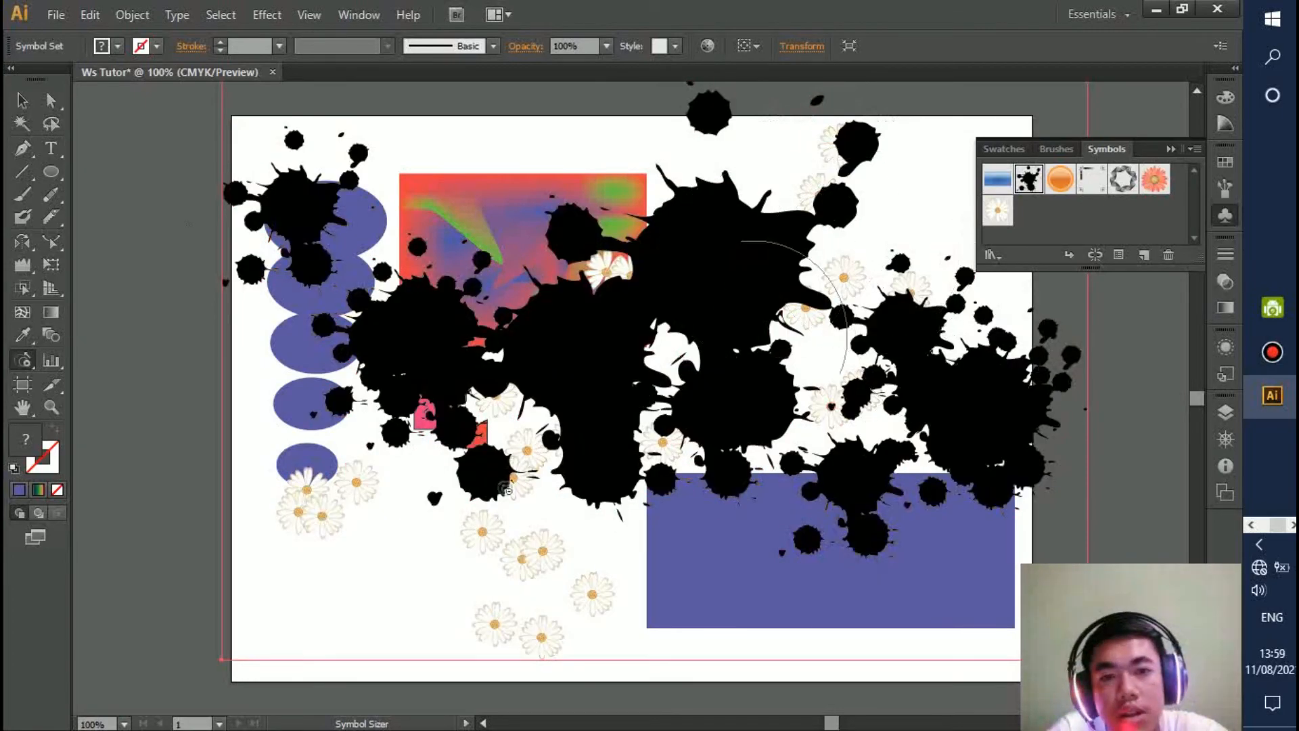
Rotate the ink splatters around the mesh rectangle and the daisies below it with the Symbol Spinner tool.
mouse_move(24, 359)
mouse_down()
mouse_move(111, 498)
mouse_move(105, 452)
mouse_up()
mouse_move(594, 354)
mouse_down()
mouse_move(579, 285)
mouse_move(469, 357)
mouse_move(549, 417)
mouse_move(494, 424)
mouse_up()
click(521, 551)
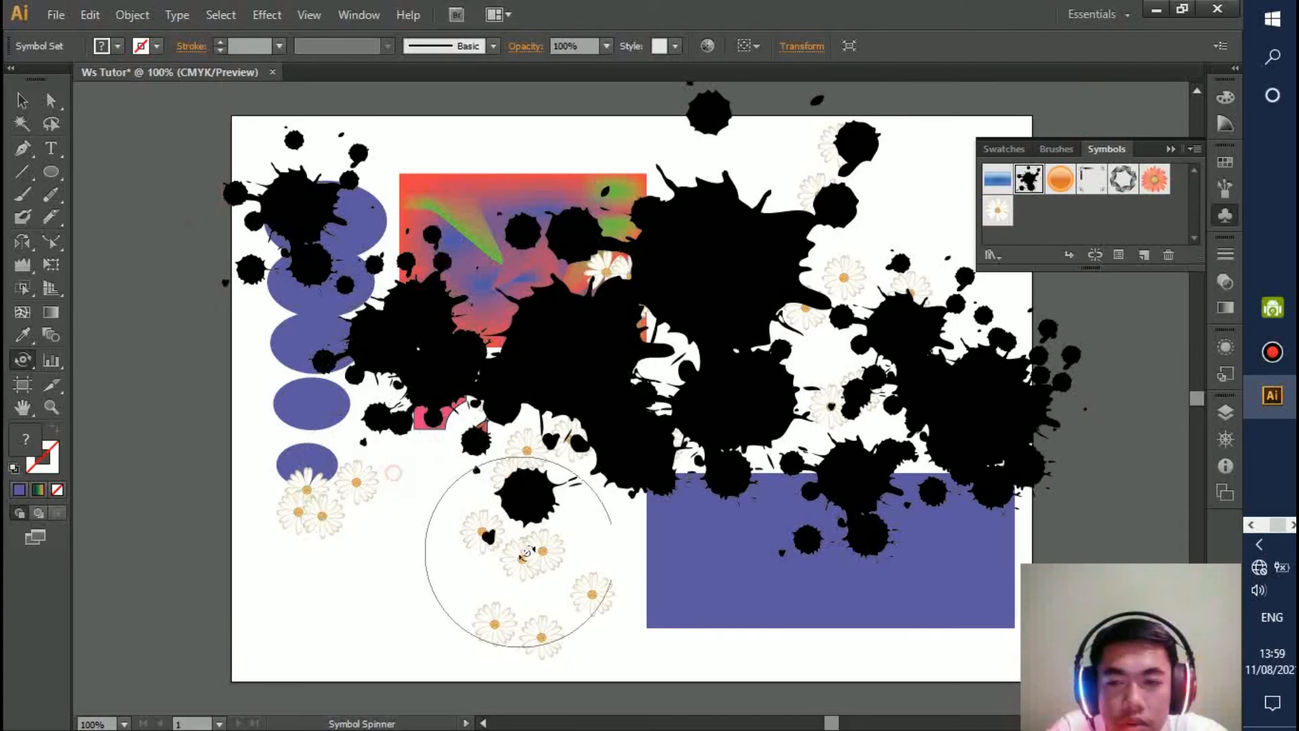
Try to recolour the large ink splatter beside the mesh rectangle with the Symbol Stainer tool.
click(22, 359)
click(103, 475)
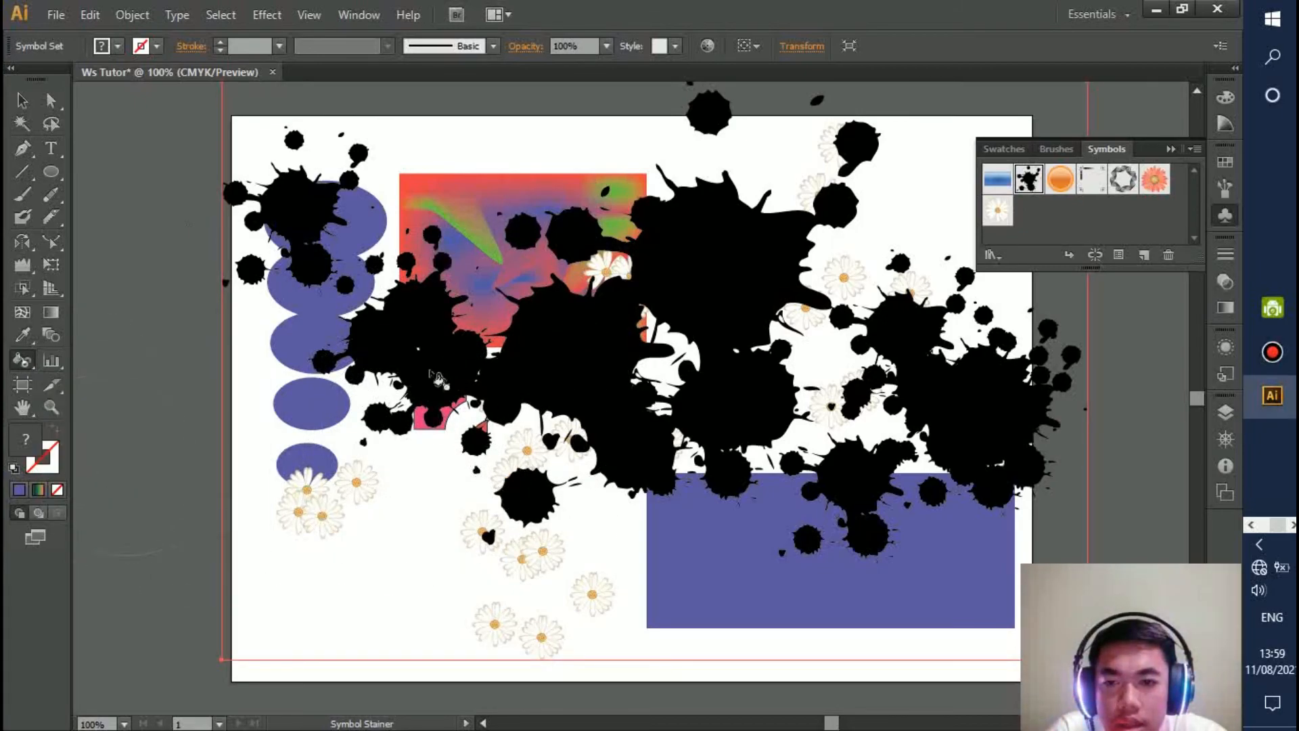
drag(732, 264, 815, 257)
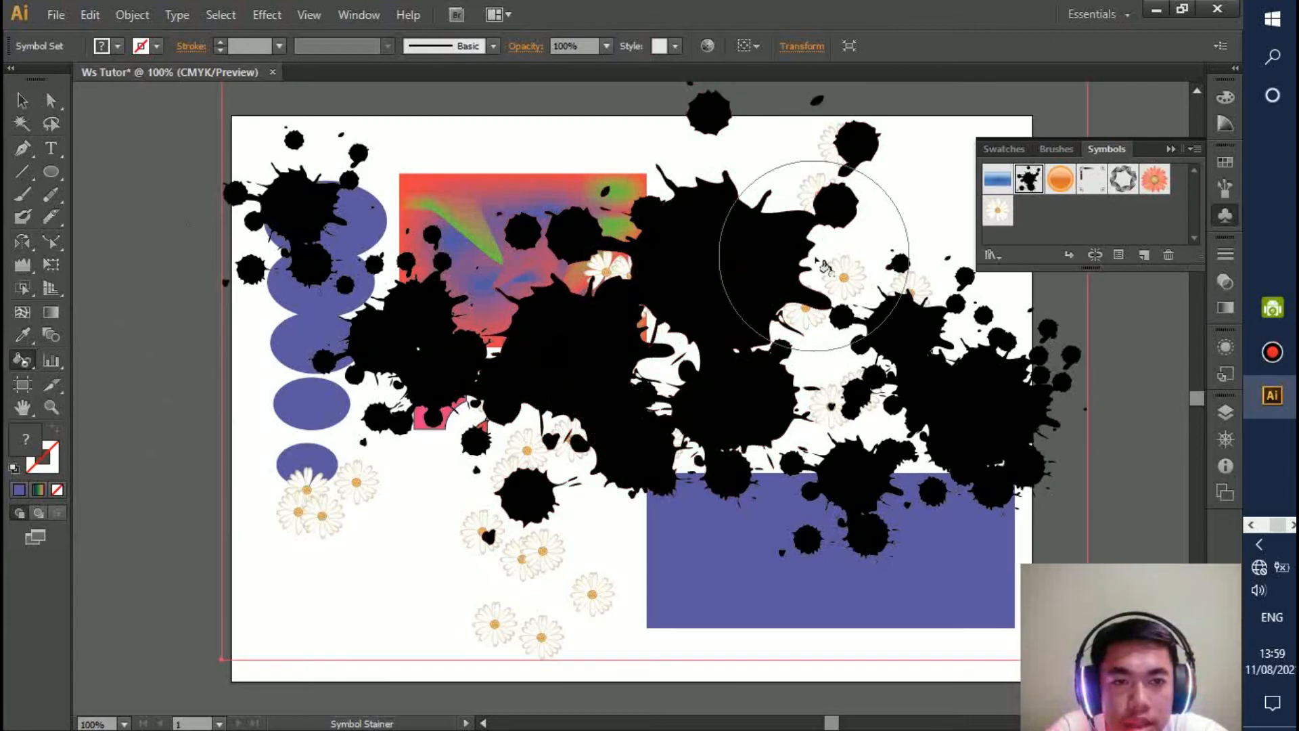
Set the fill colour to pink F40B7F and try to stain the large ink splatter with it.
double_click(16, 440)
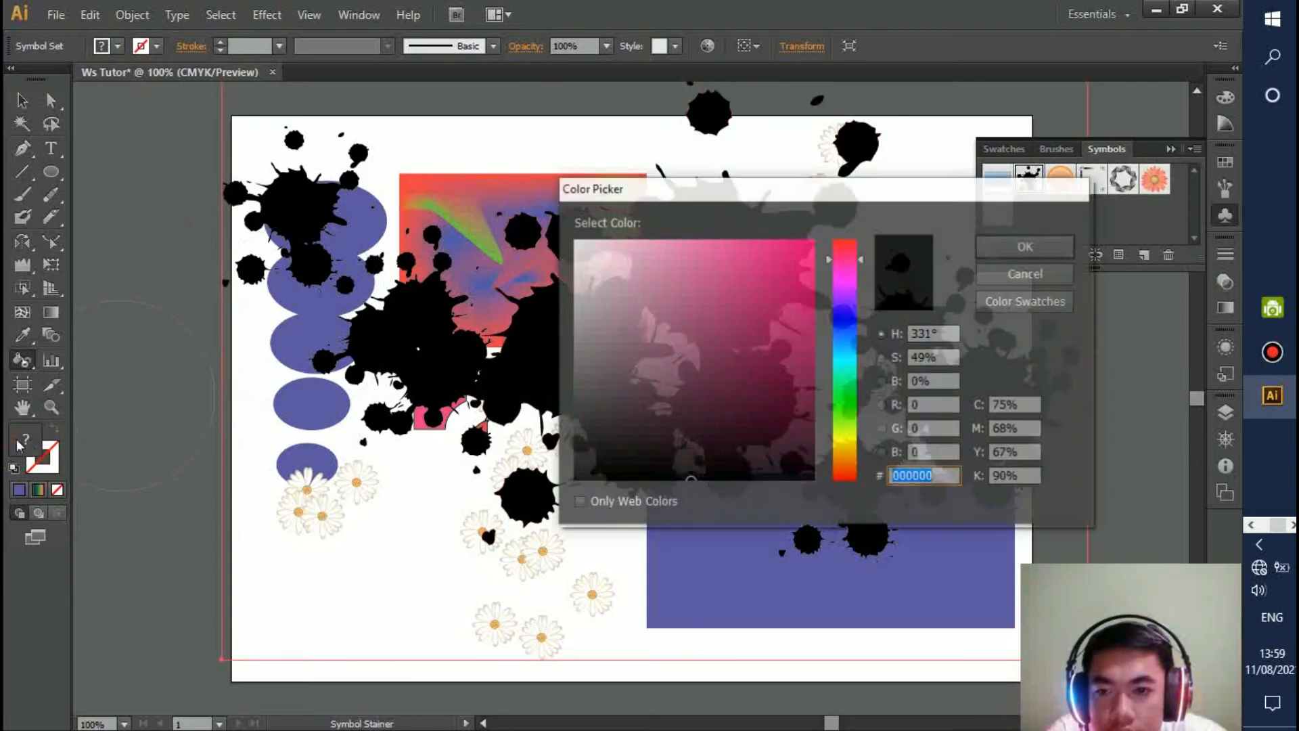
drag(725, 252, 889, 243)
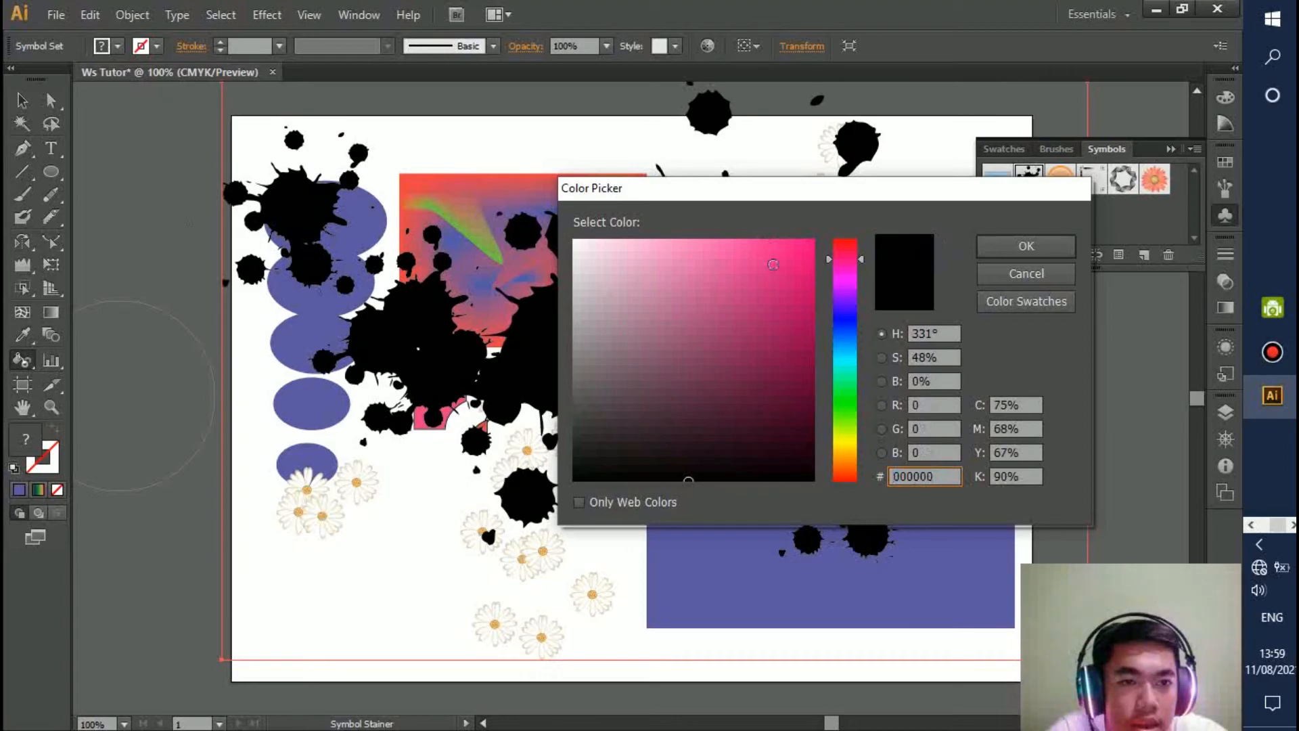
click(773, 265)
click(1026, 246)
click(722, 272)
mouse_move(725, 278)
mouse_down()
mouse_move(733, 269)
mouse_move(754, 298)
mouse_move(741, 285)
mouse_up()
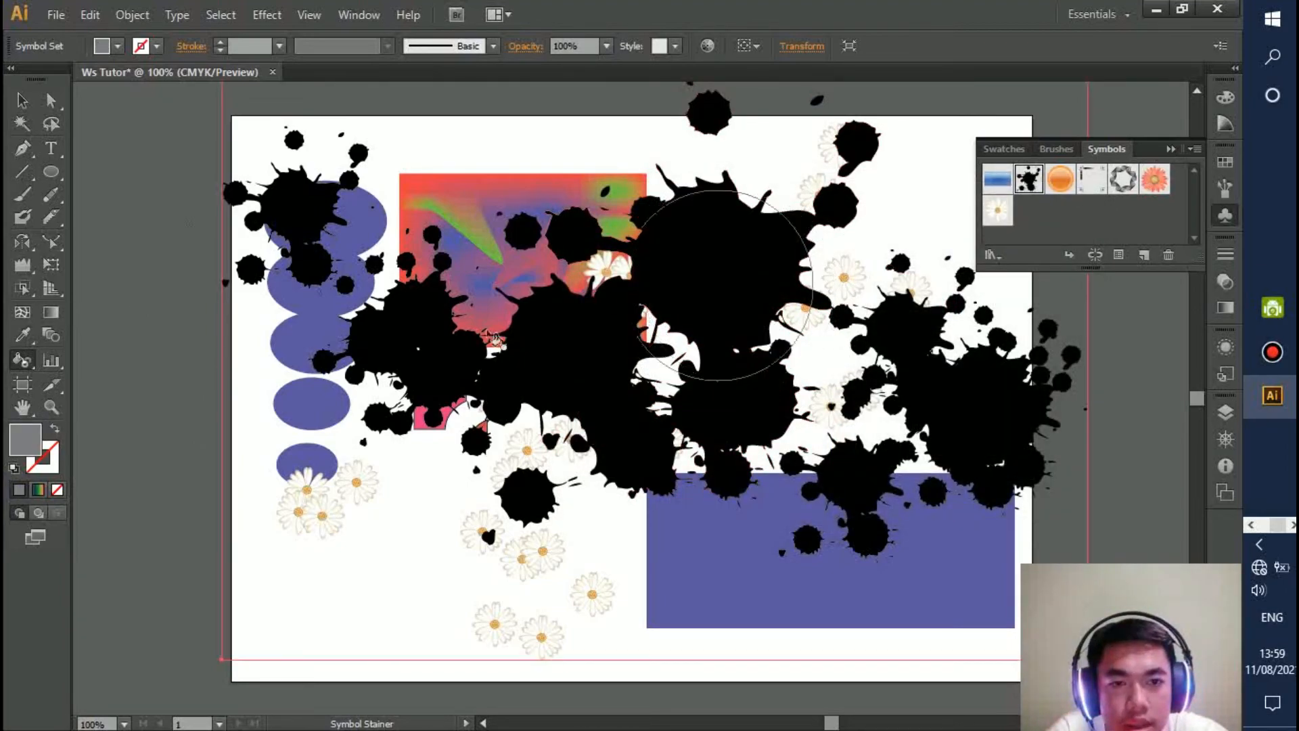
double_click(32, 431)
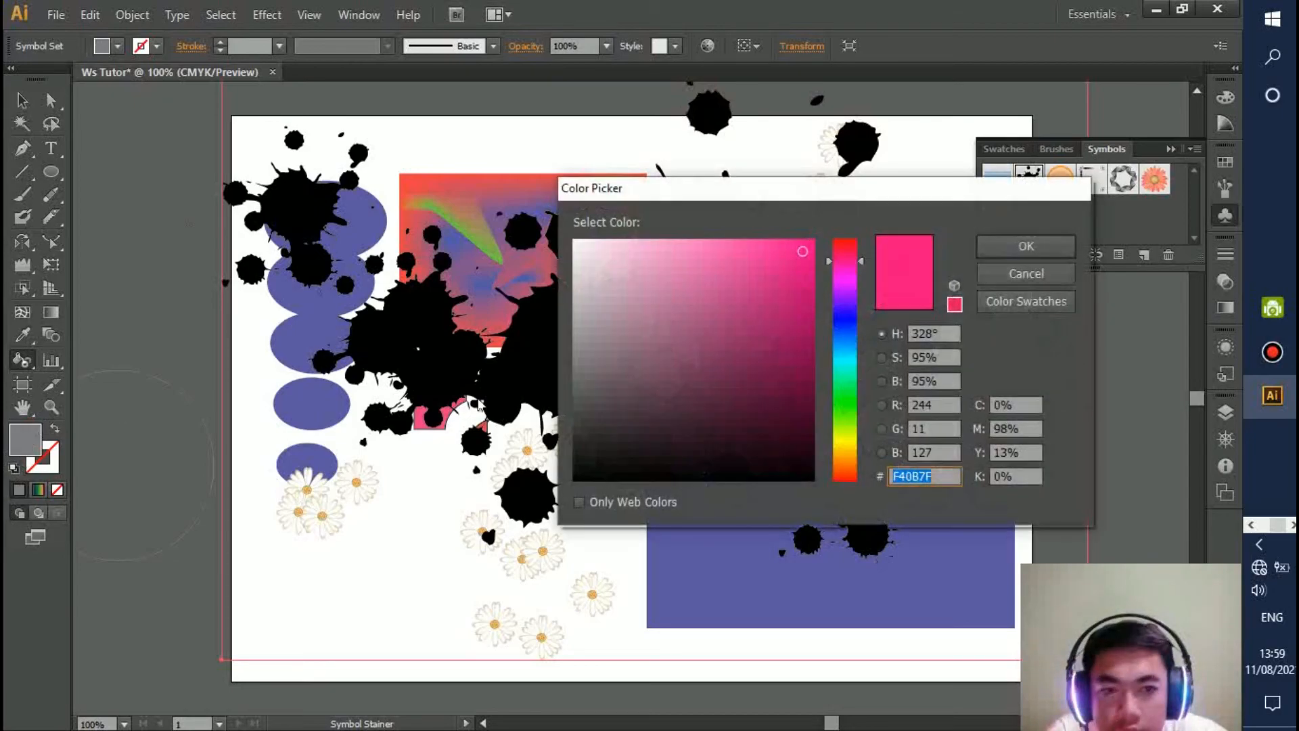
click(1026, 246)
Choose the light blue swatch as fill and try to stain the central ink splatters with it.
click(1000, 149)
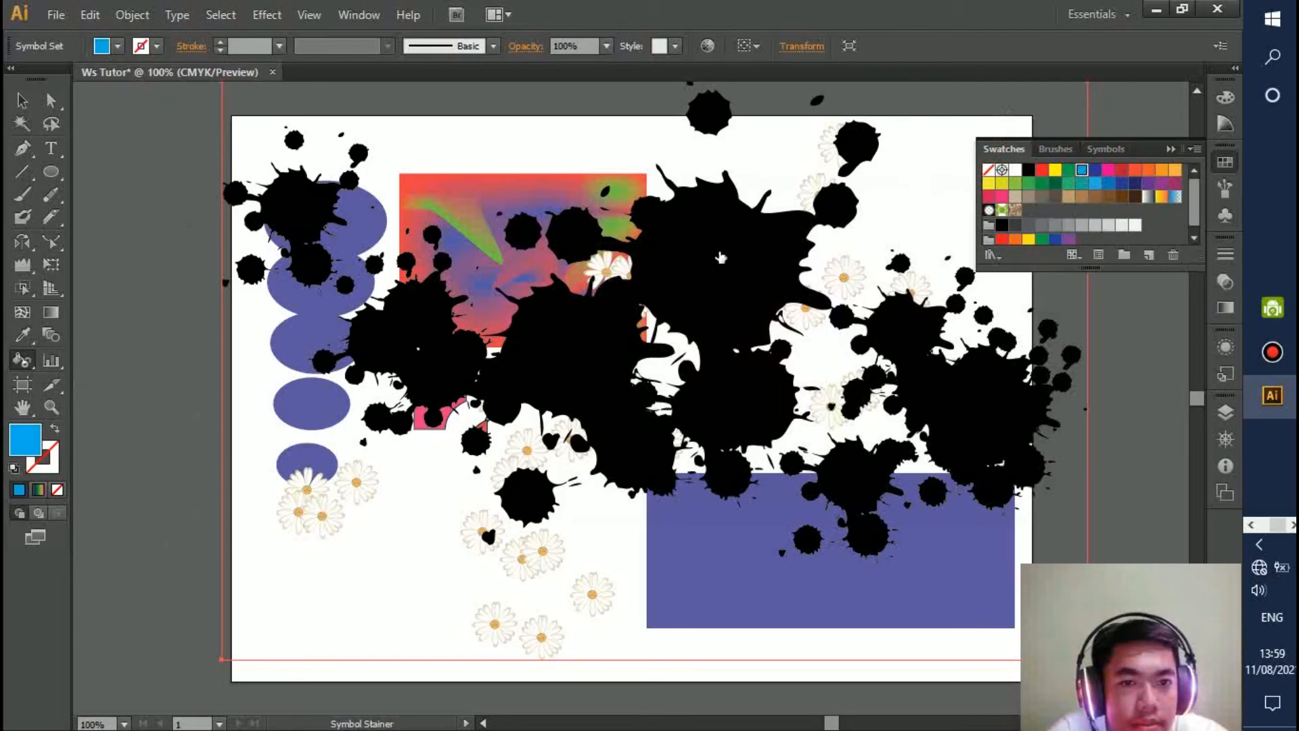
click(628, 488)
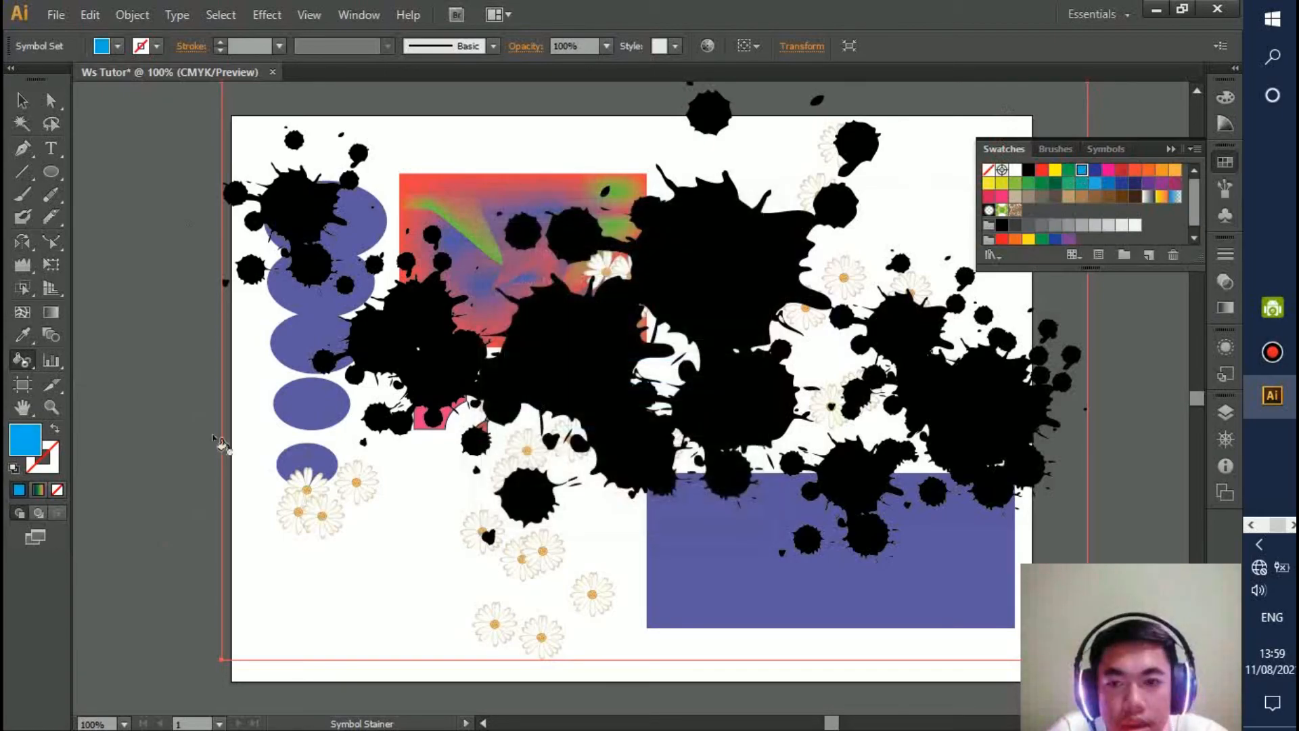
click(717, 252)
mouse_move(719, 260)
mouse_down()
mouse_move(701, 494)
mouse_move(555, 406)
mouse_move(661, 447)
mouse_move(679, 406)
mouse_up()
click(521, 379)
click(591, 350)
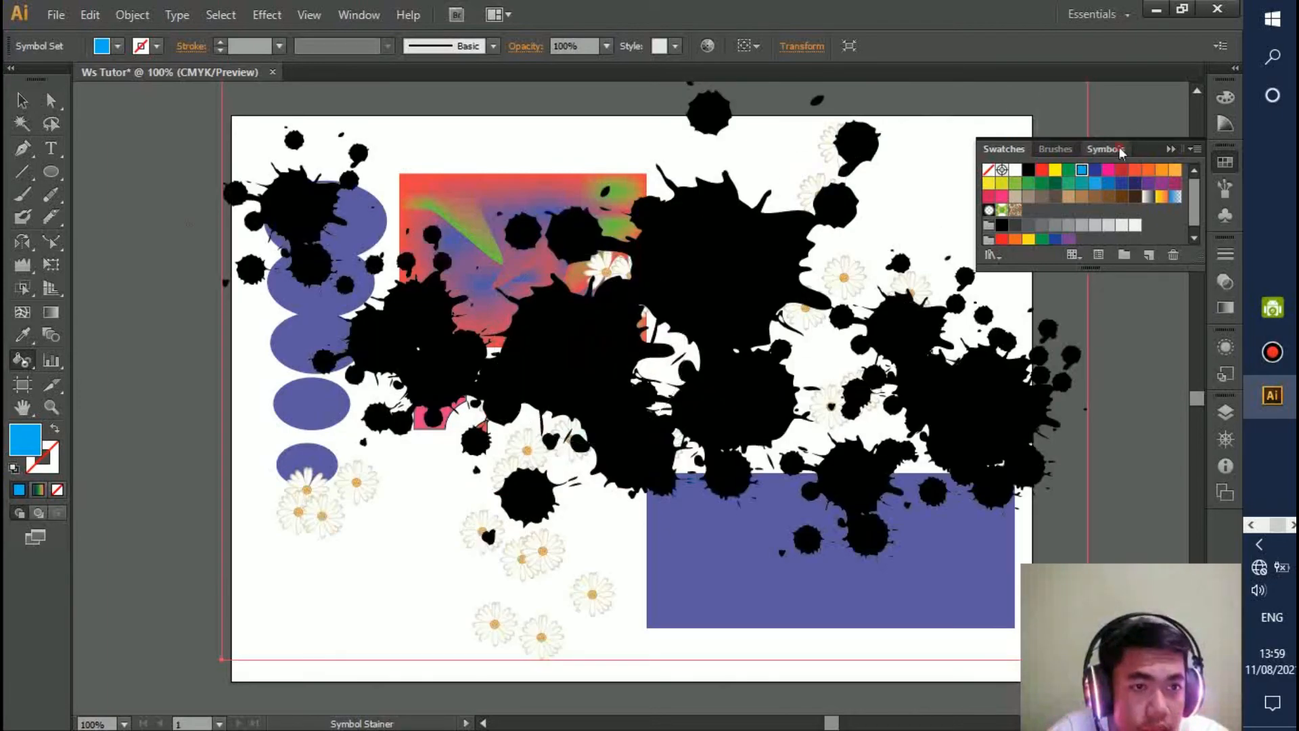
Spray wireframe ring symbols into the empty area below the small pink shapes, within the same symbol set.
click(1105, 149)
click(1122, 187)
click(389, 609)
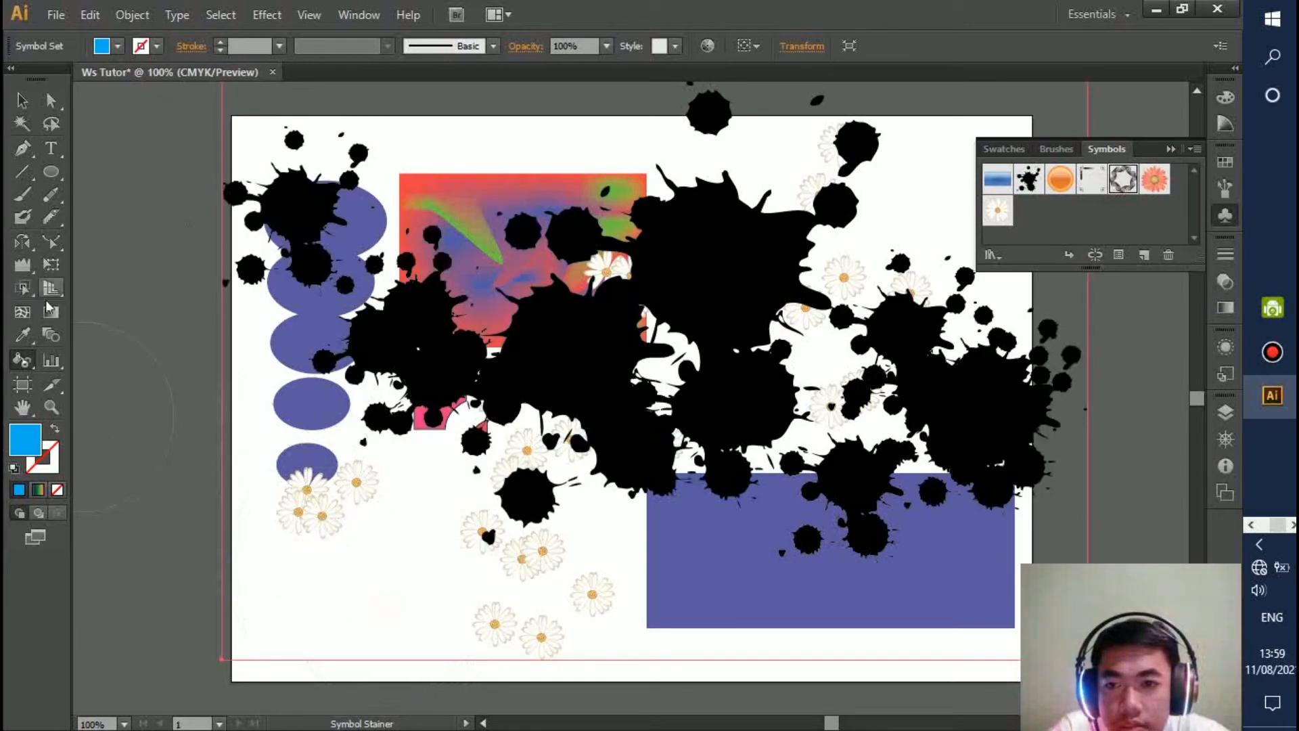
drag(30, 364, 101, 357)
drag(396, 546, 419, 558)
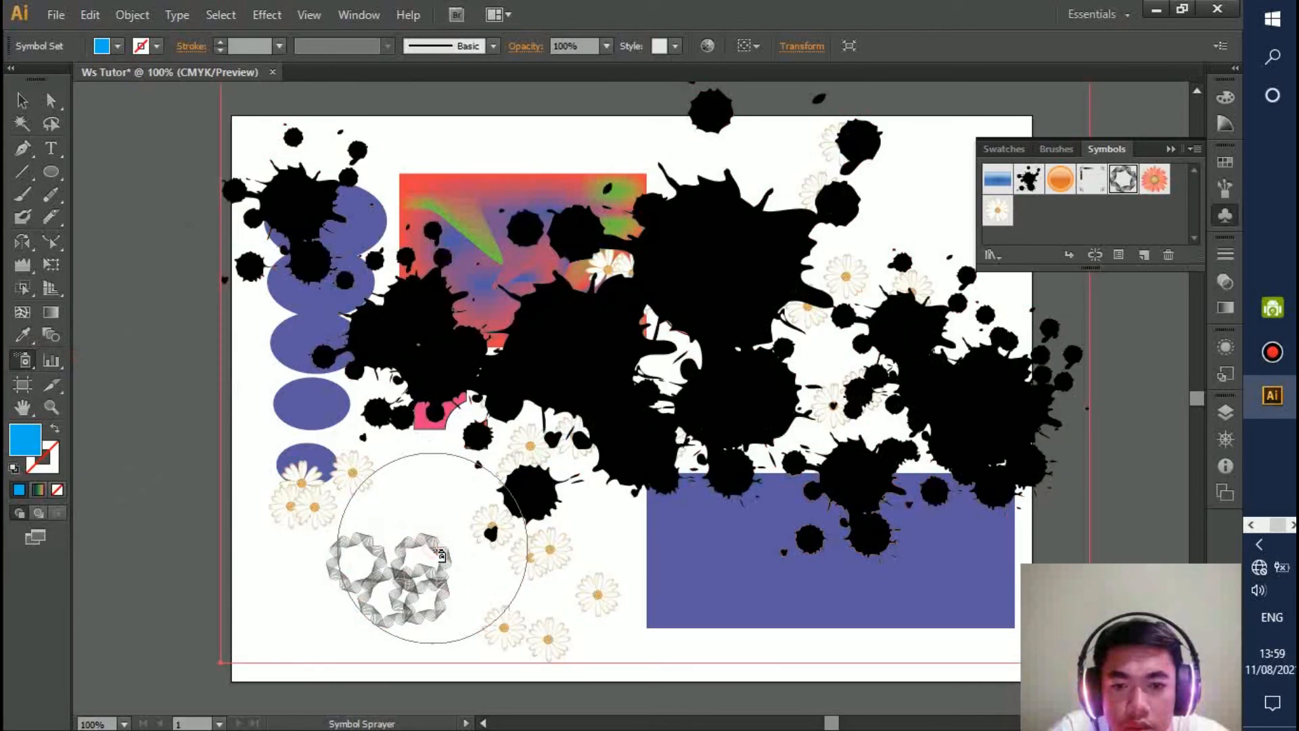
Confirm the blue fill colour, stain the wireframe rings with the Symbol Stainer tool, and undo the staining.
double_click(32, 451)
click(1022, 245)
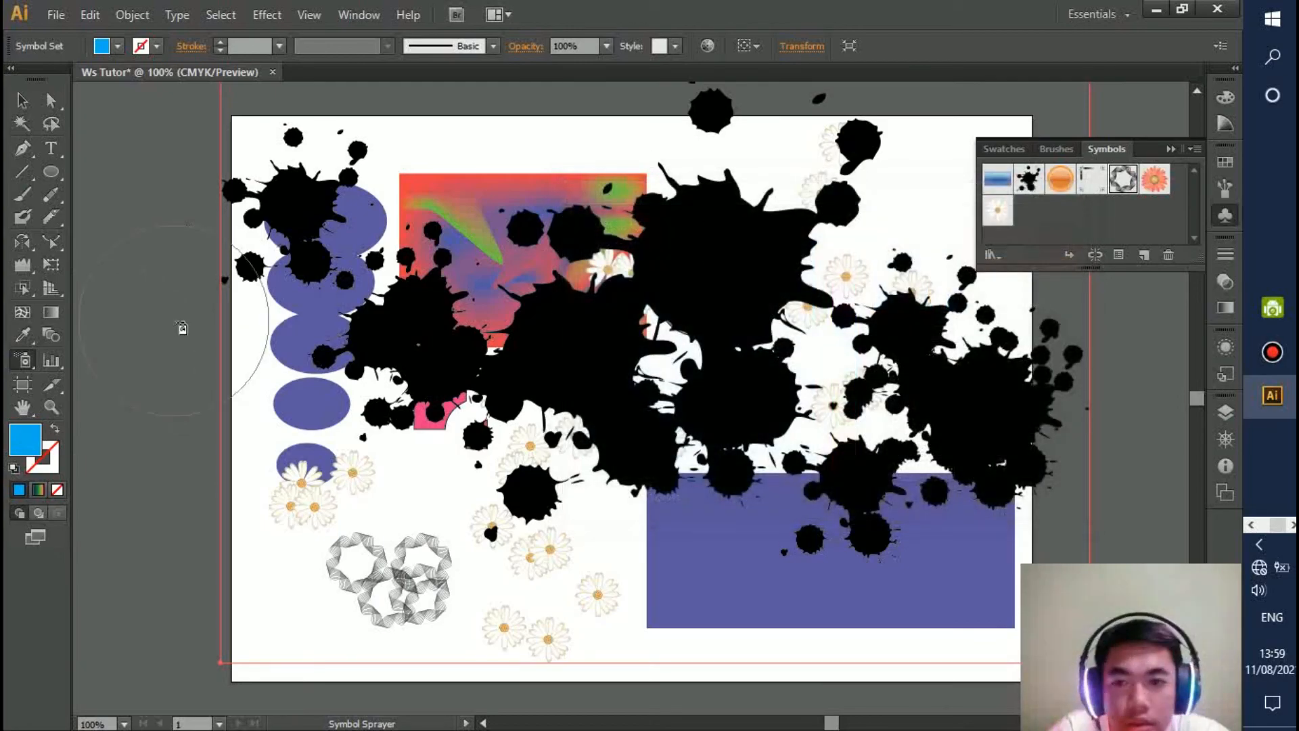
mouse_move(30, 365)
mouse_down()
mouse_move(61, 381)
mouse_move(89, 487)
mouse_up()
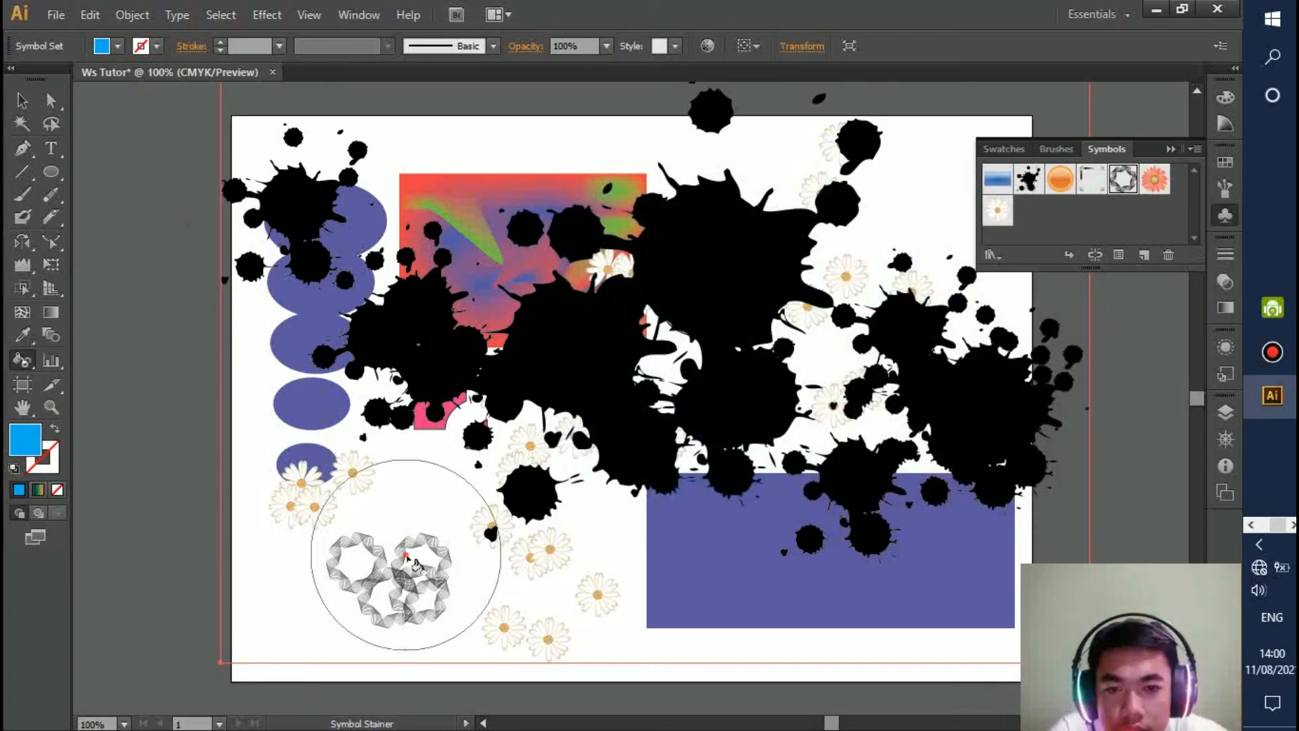
drag(406, 562, 447, 567)
key(ctrl+z)
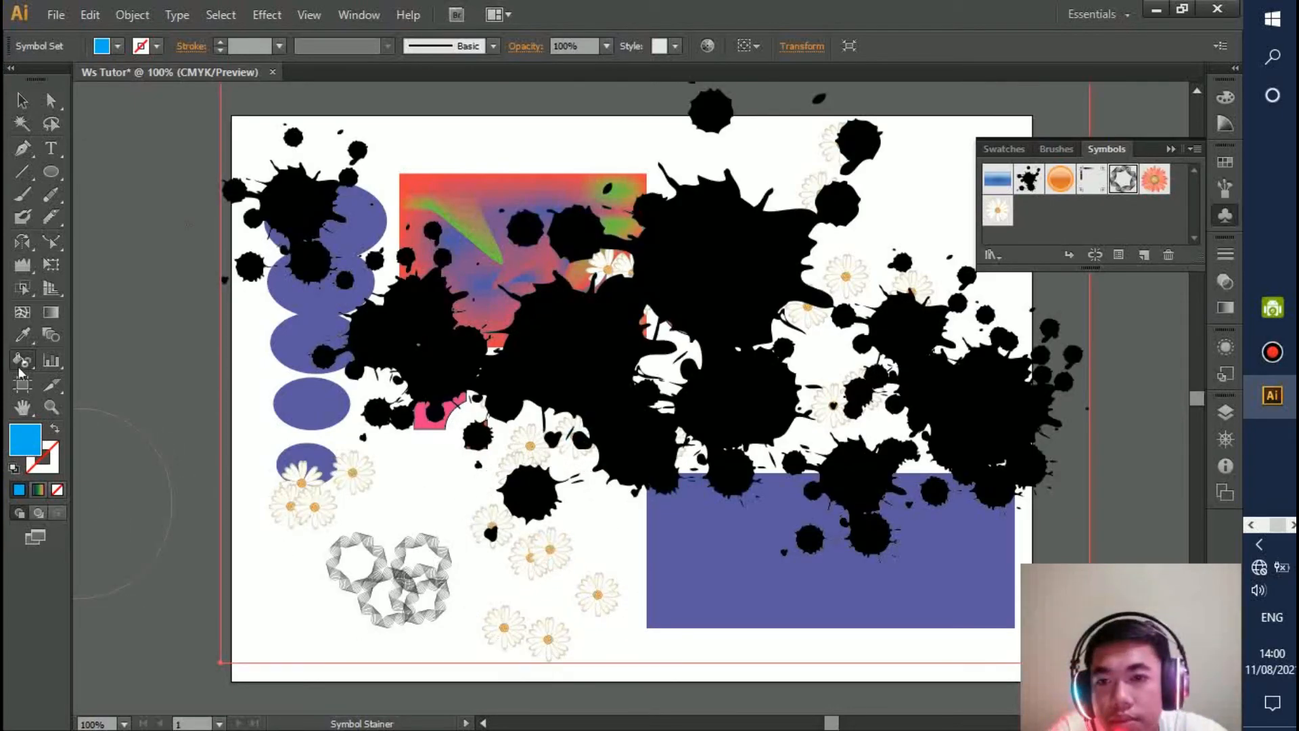
Try to apply a graphic style to the wireframe rings, ink splatters and daisies with the Symbol Styler tool.
drag(34, 363, 113, 525)
click(362, 560)
click(758, 399)
click(754, 386)
click(771, 399)
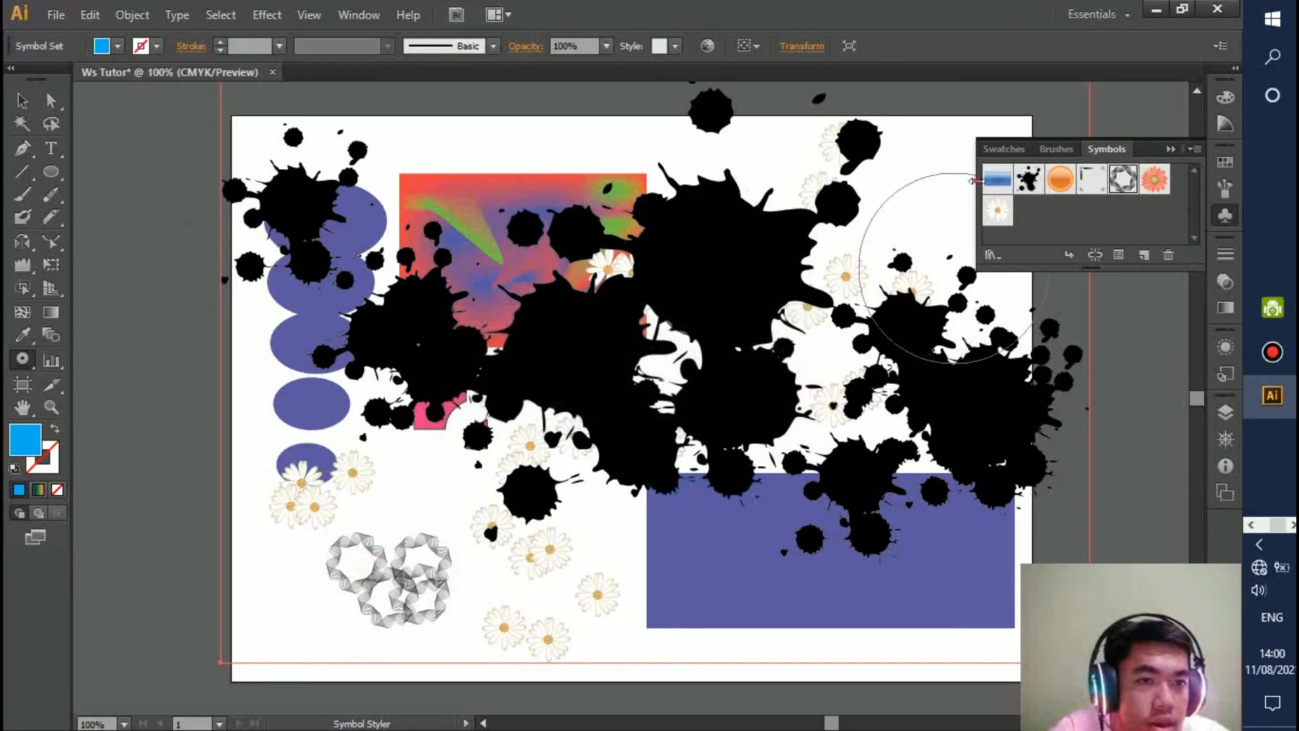
click(998, 180)
click(589, 620)
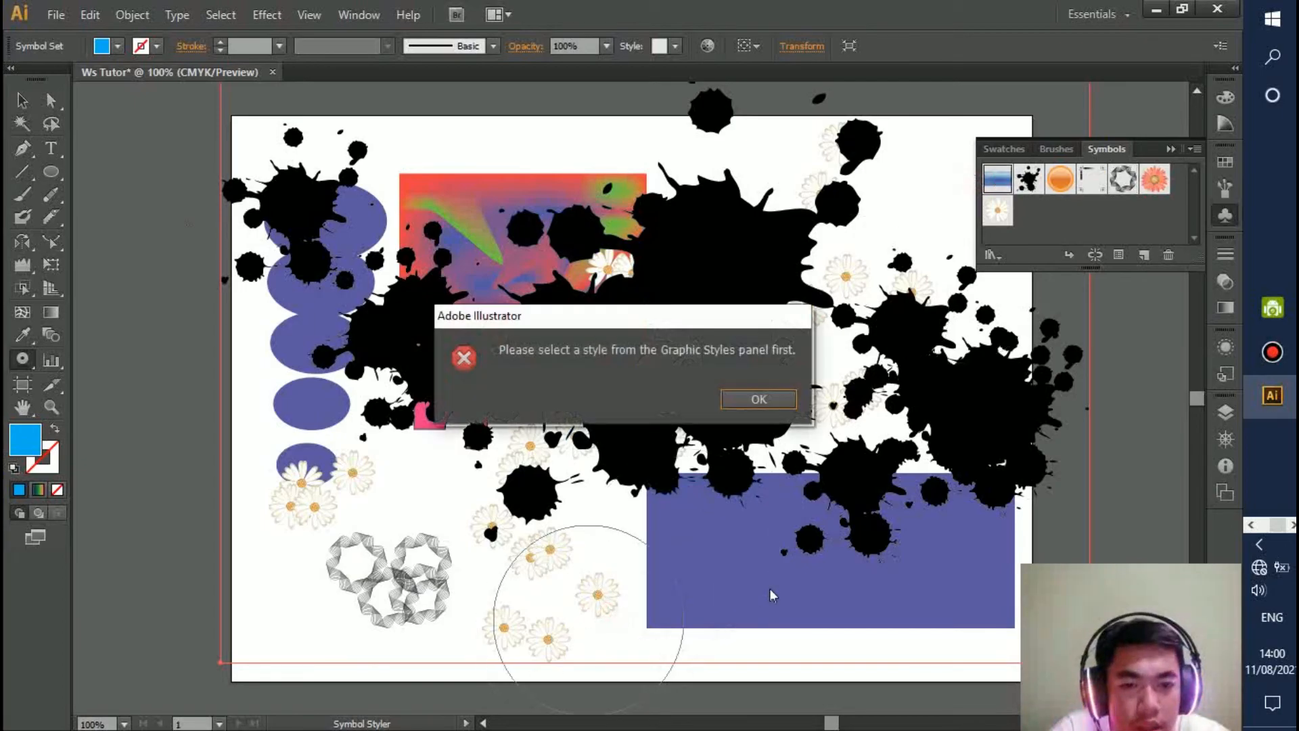
click(769, 400)
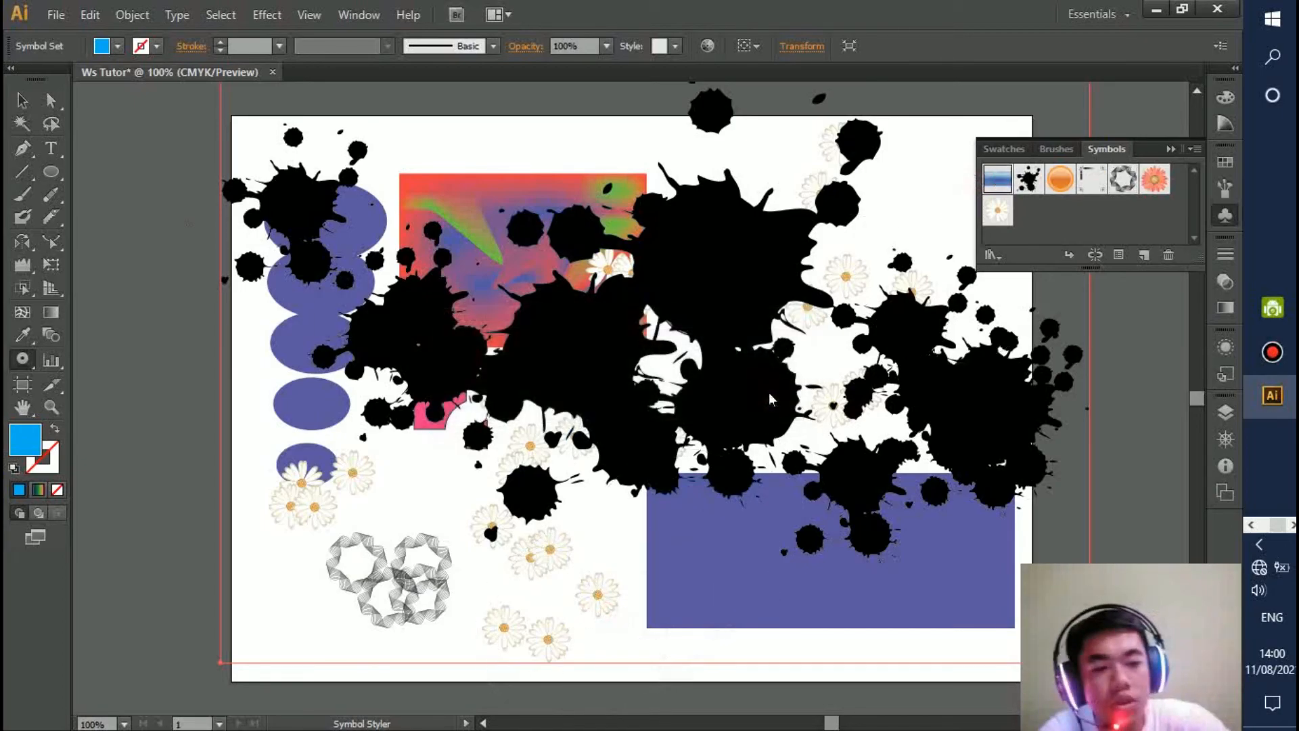
Delete the symbol set of daisies, ink splatters and rings, and spray blue rectangle symbols above the wide purple rectangle.
key(Delete)
click(443, 521)
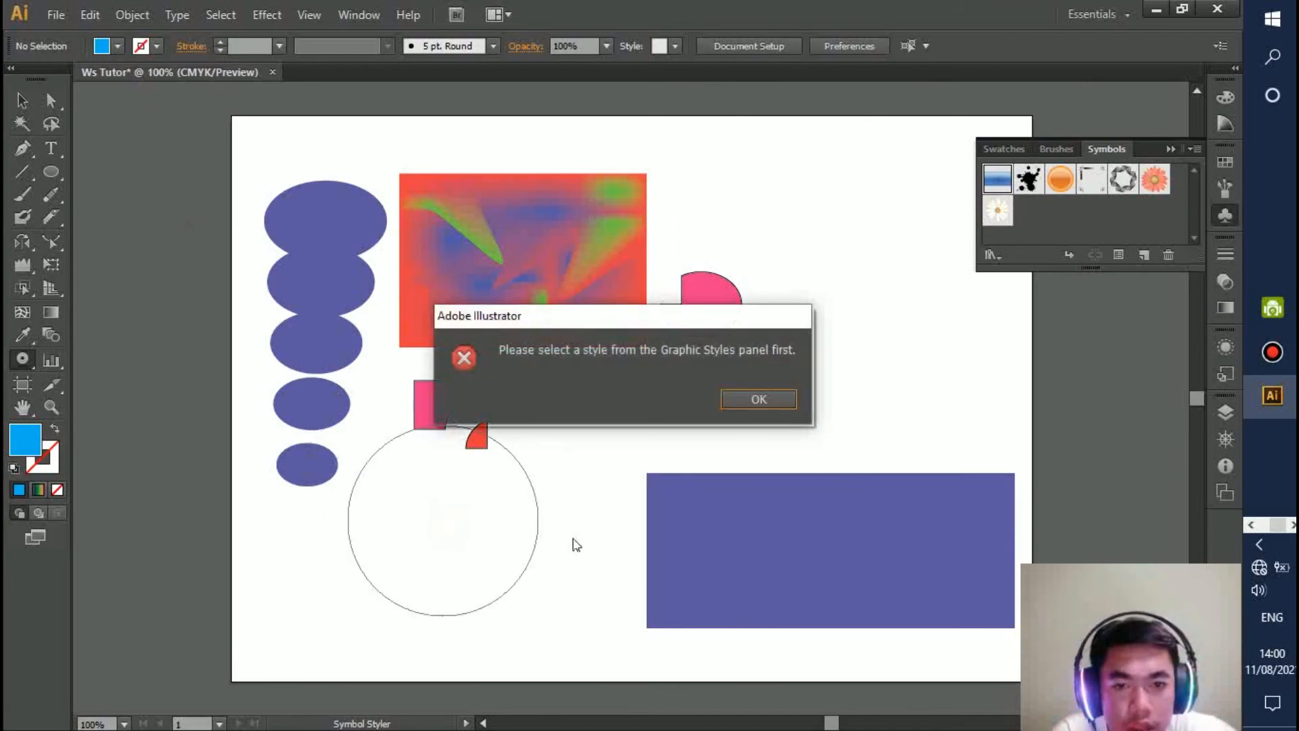
click(761, 408)
drag(25, 364, 66, 357)
mouse_move(592, 418)
mouse_down()
mouse_move(720, 400)
mouse_move(811, 405)
mouse_up()
Set the fill colour to black 000000 and stain the middle blue rectangle symbols with the Symbol Stainer tool.
mouse_move(34, 368)
mouse_down()
mouse_move(75, 521)
mouse_move(93, 478)
mouse_up()
drag(697, 392, 704, 399)
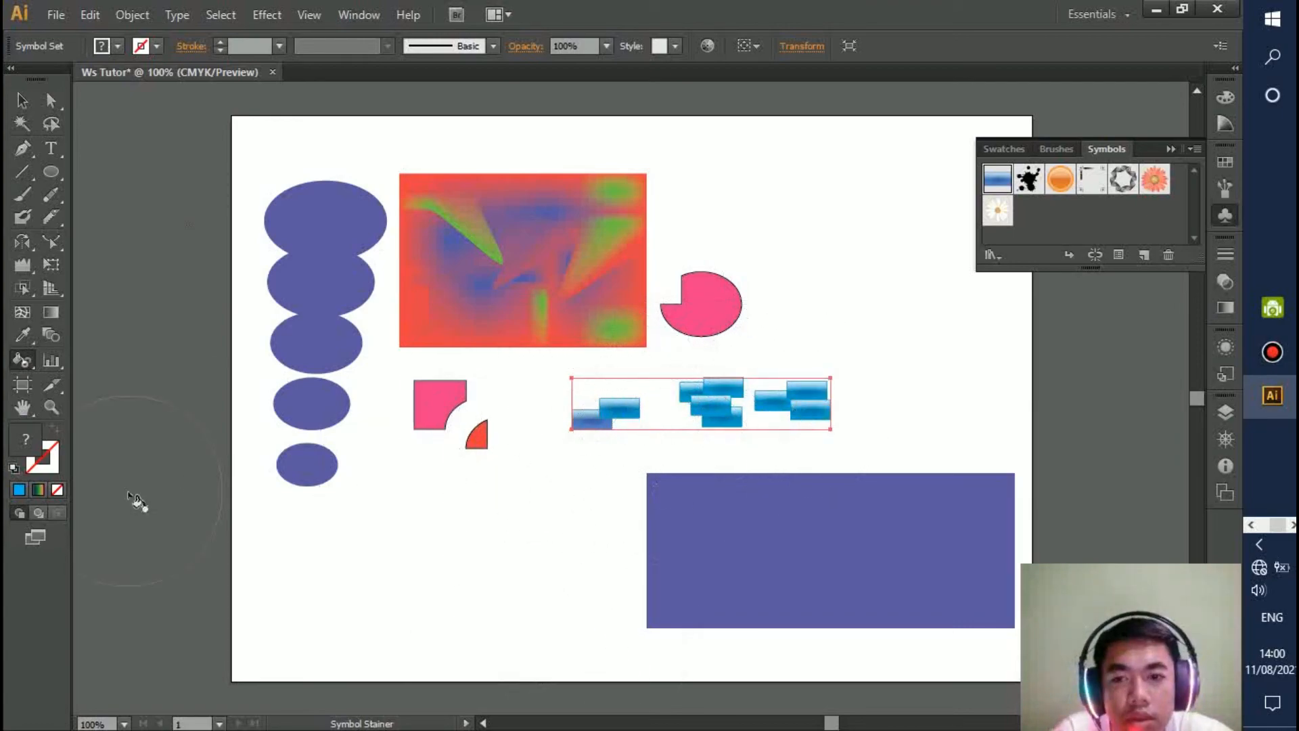
double_click(26, 441)
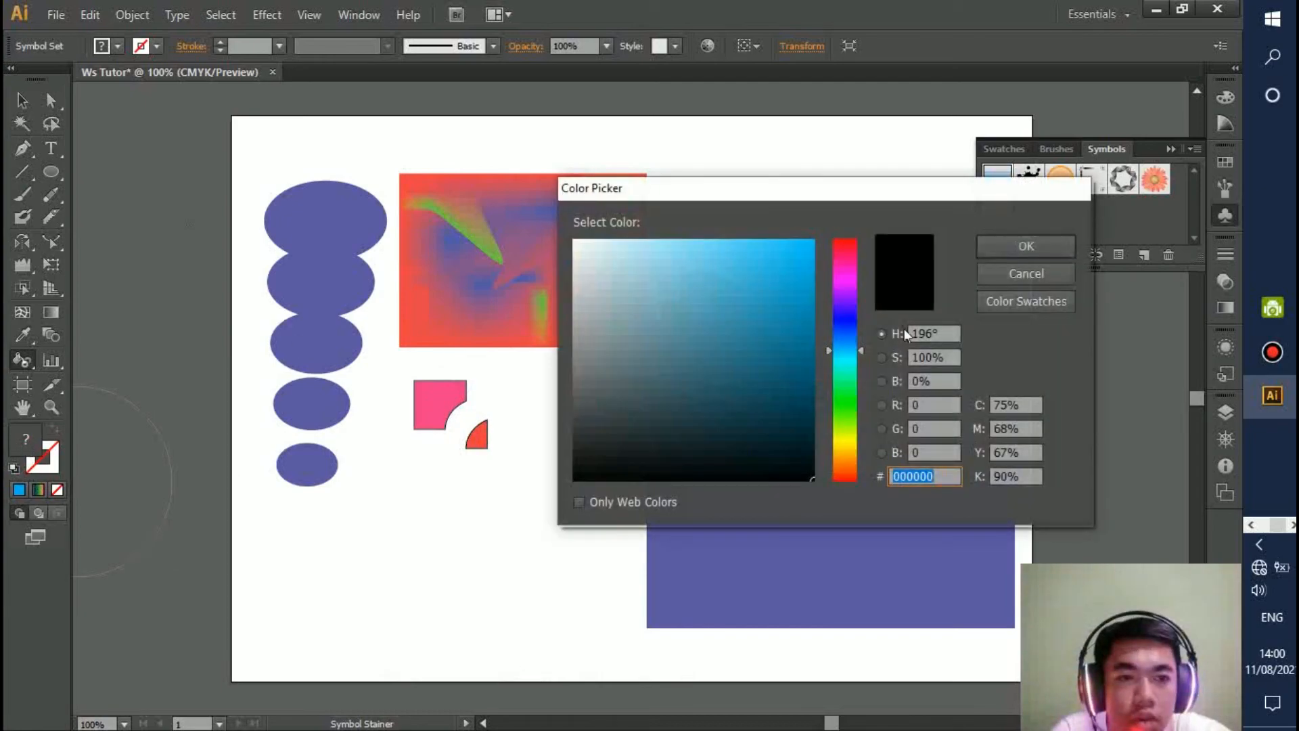
drag(853, 274, 846, 233)
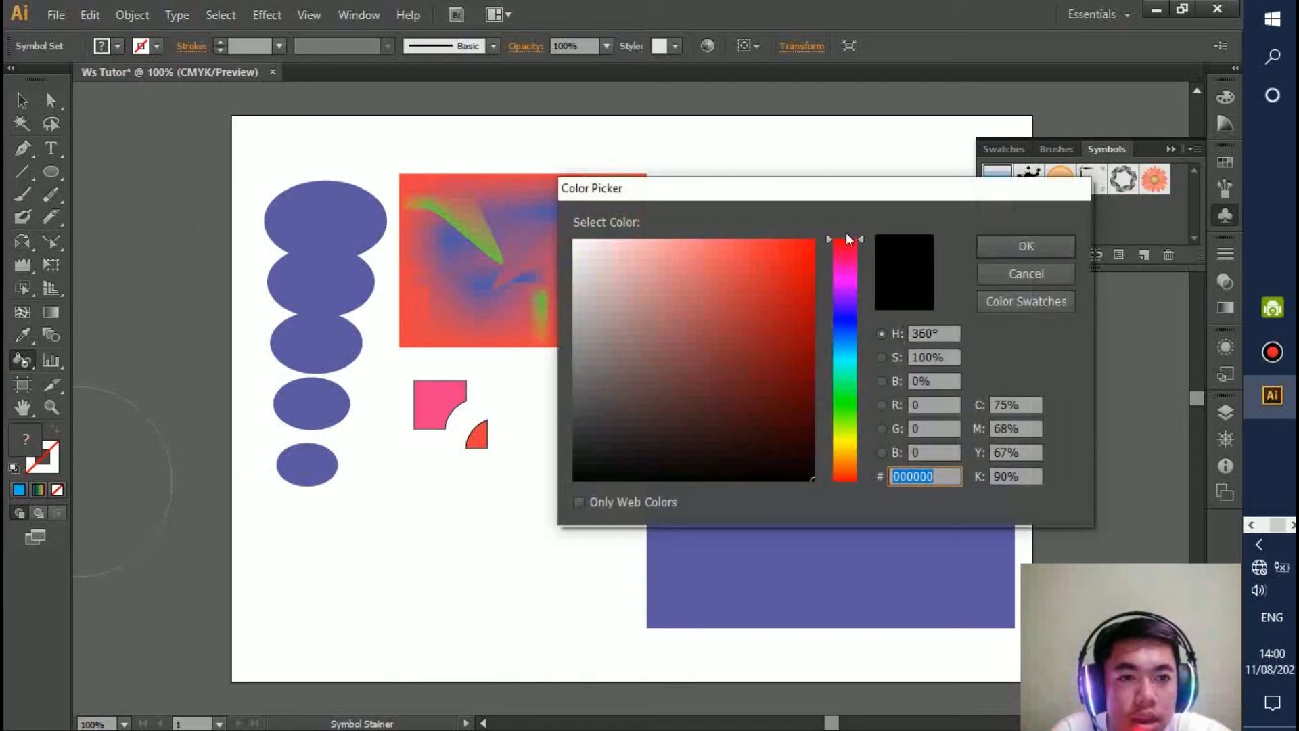
click(1007, 251)
drag(707, 402, 710, 404)
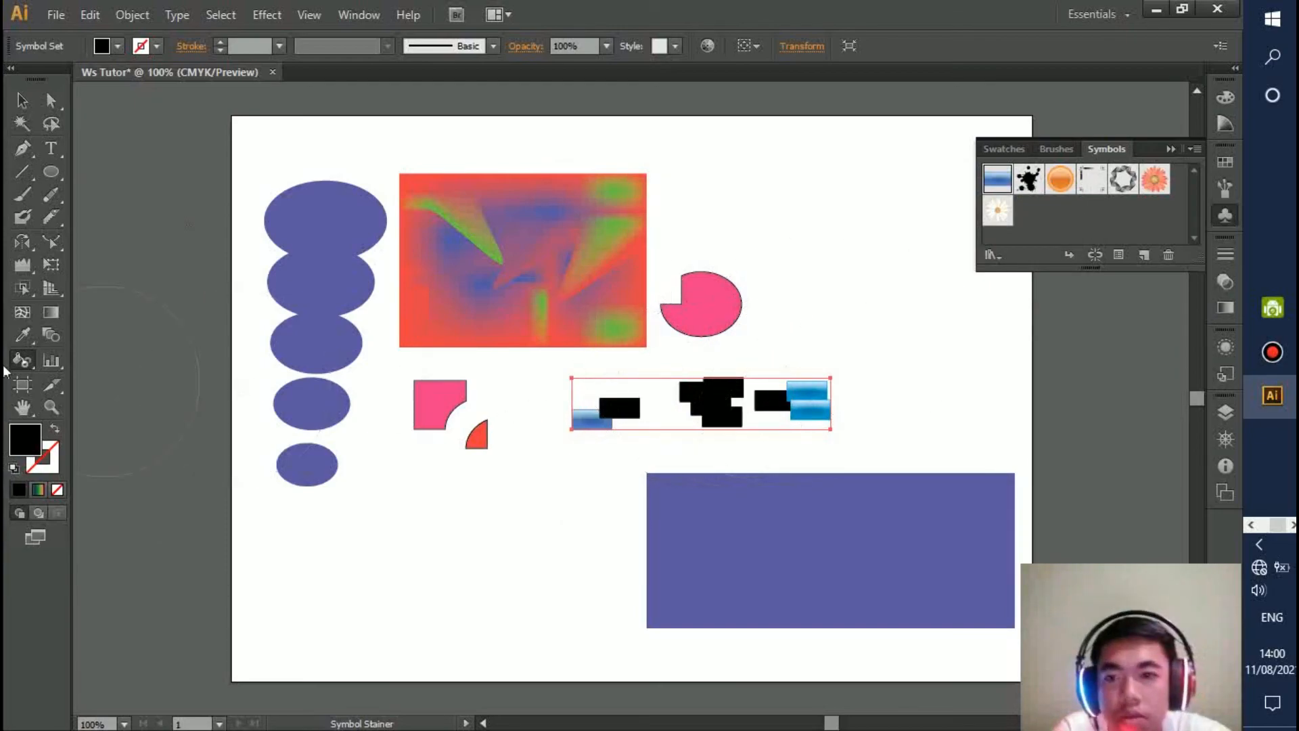
Fade the sprayed rectangle symbols with the Symbol Screener tool, and undo the transparency change.
mouse_move(22, 362)
mouse_down()
mouse_move(83, 519)
mouse_move(87, 501)
mouse_up()
mouse_move(751, 404)
mouse_down()
mouse_move(802, 401)
mouse_move(729, 421)
mouse_move(705, 368)
mouse_move(636, 406)
mouse_up()
key(v)
key(ctrl+z)
key(ctrl+z)
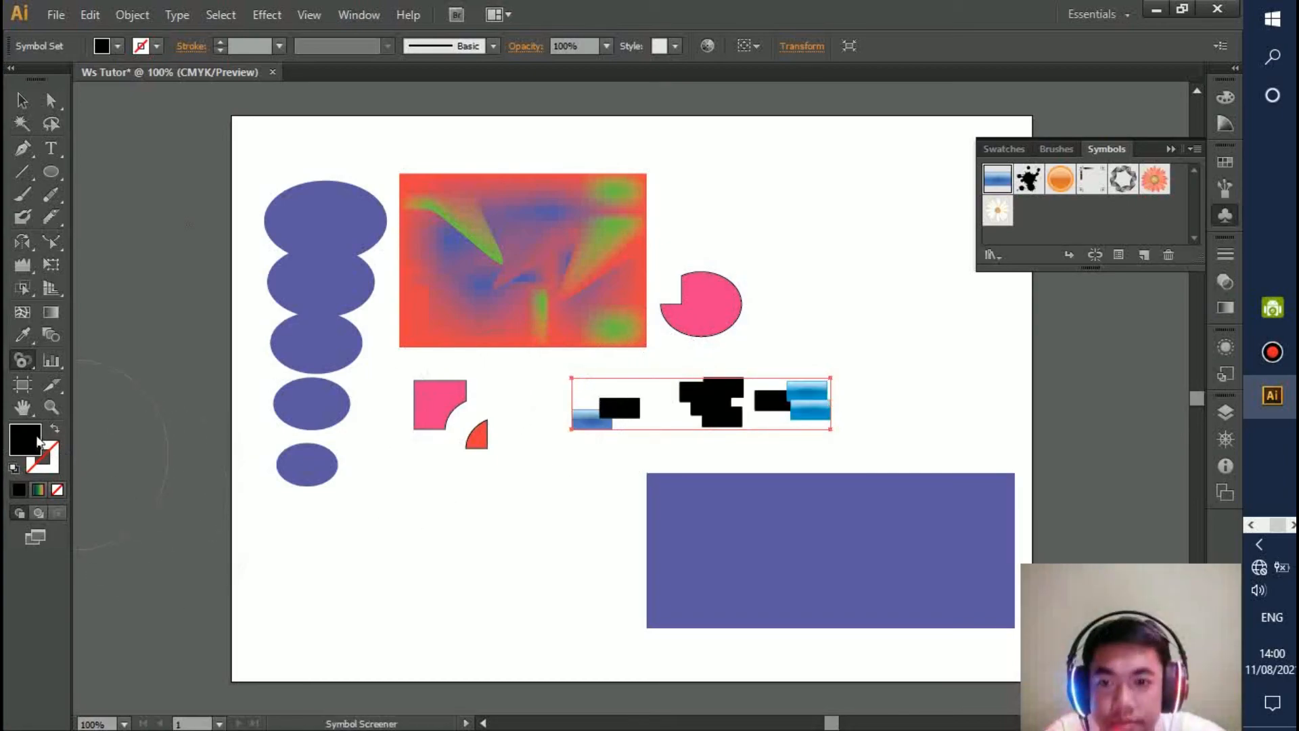
Try to apply a graphic style to the black and blue rectangle symbols with the Symbol Styler tool.
drag(23, 368, 106, 524)
click(825, 399)
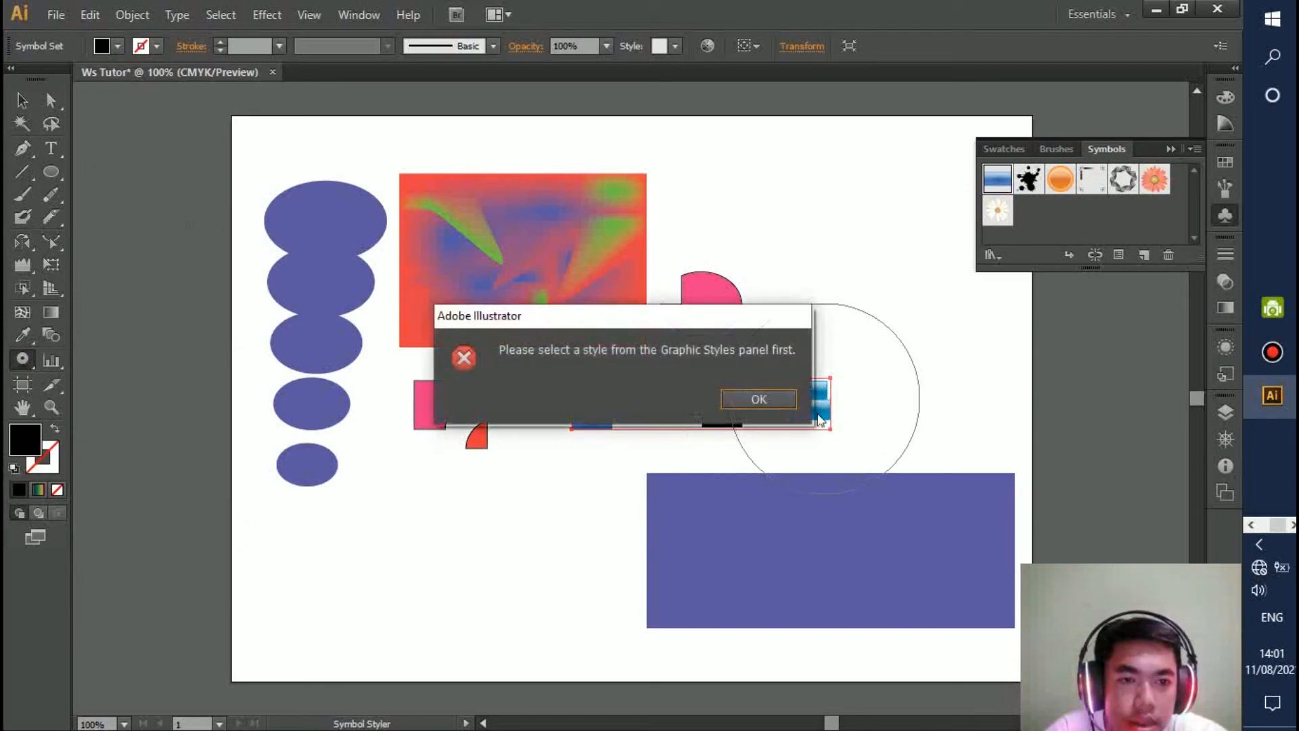
click(758, 399)
click(759, 414)
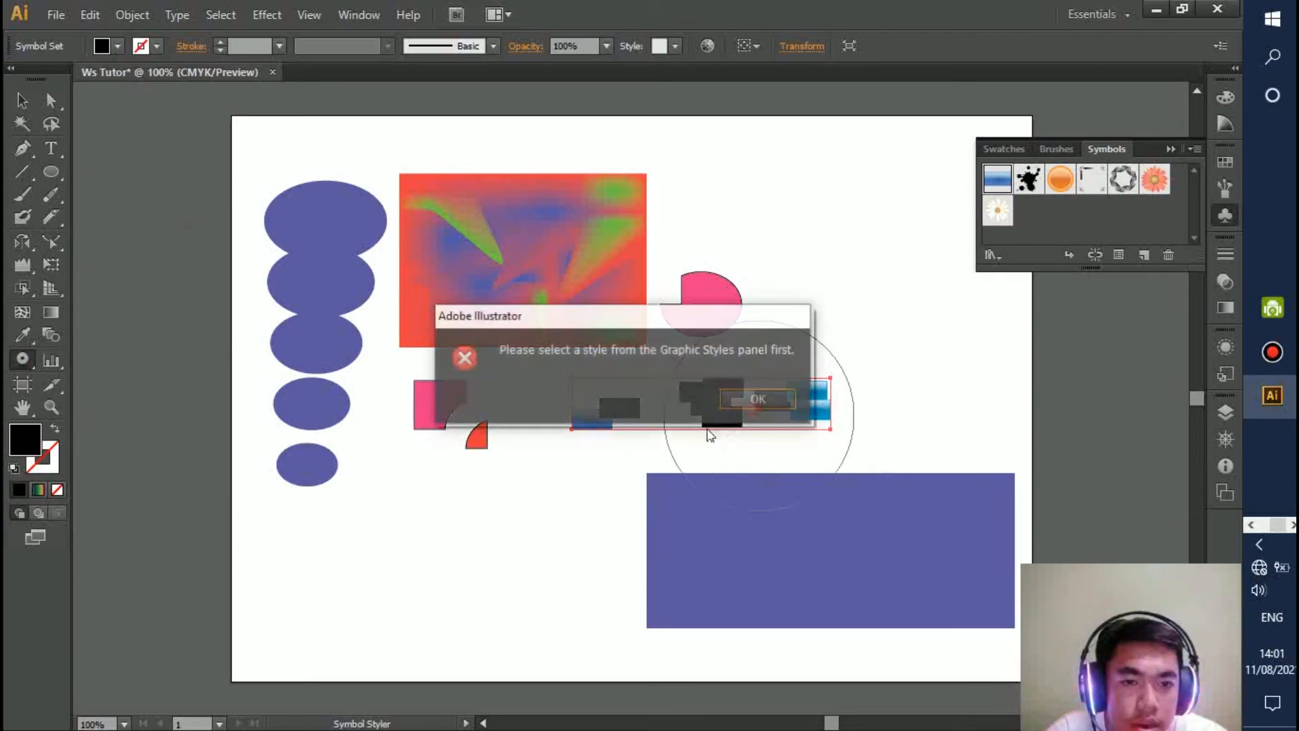
click(789, 399)
click(869, 357)
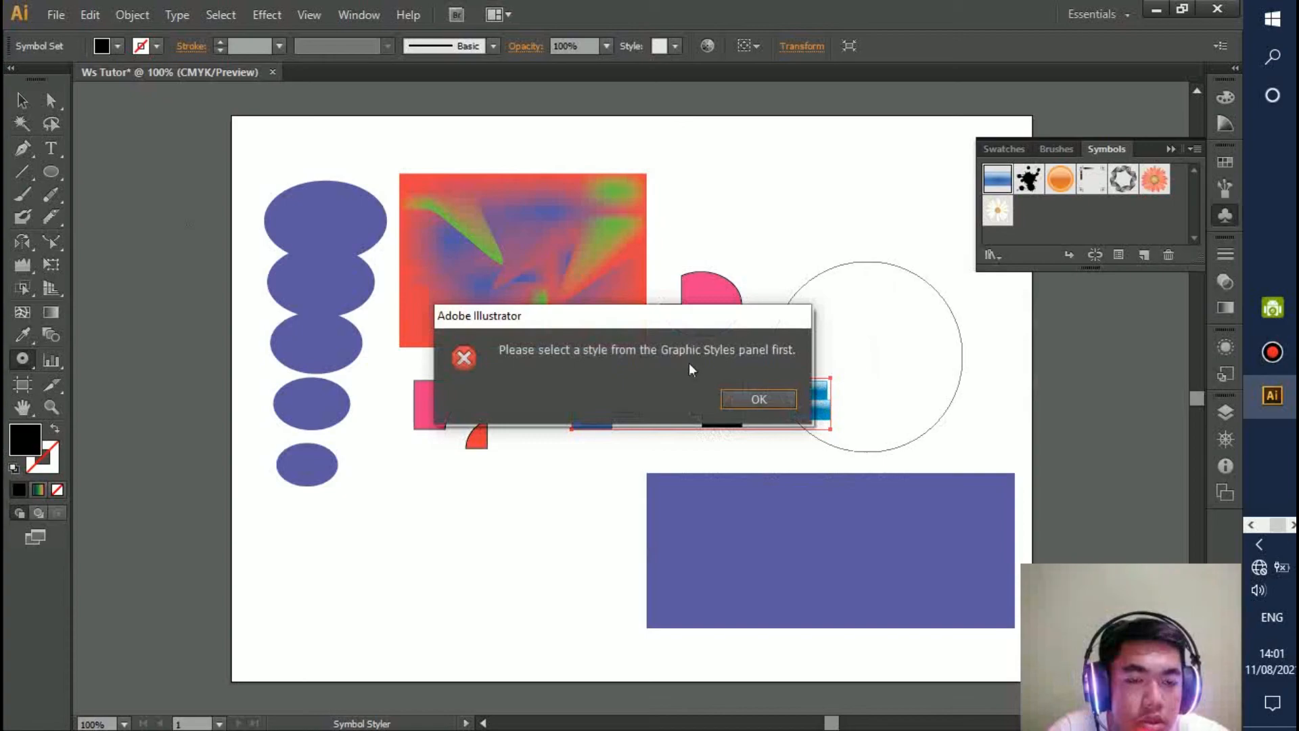
click(746, 399)
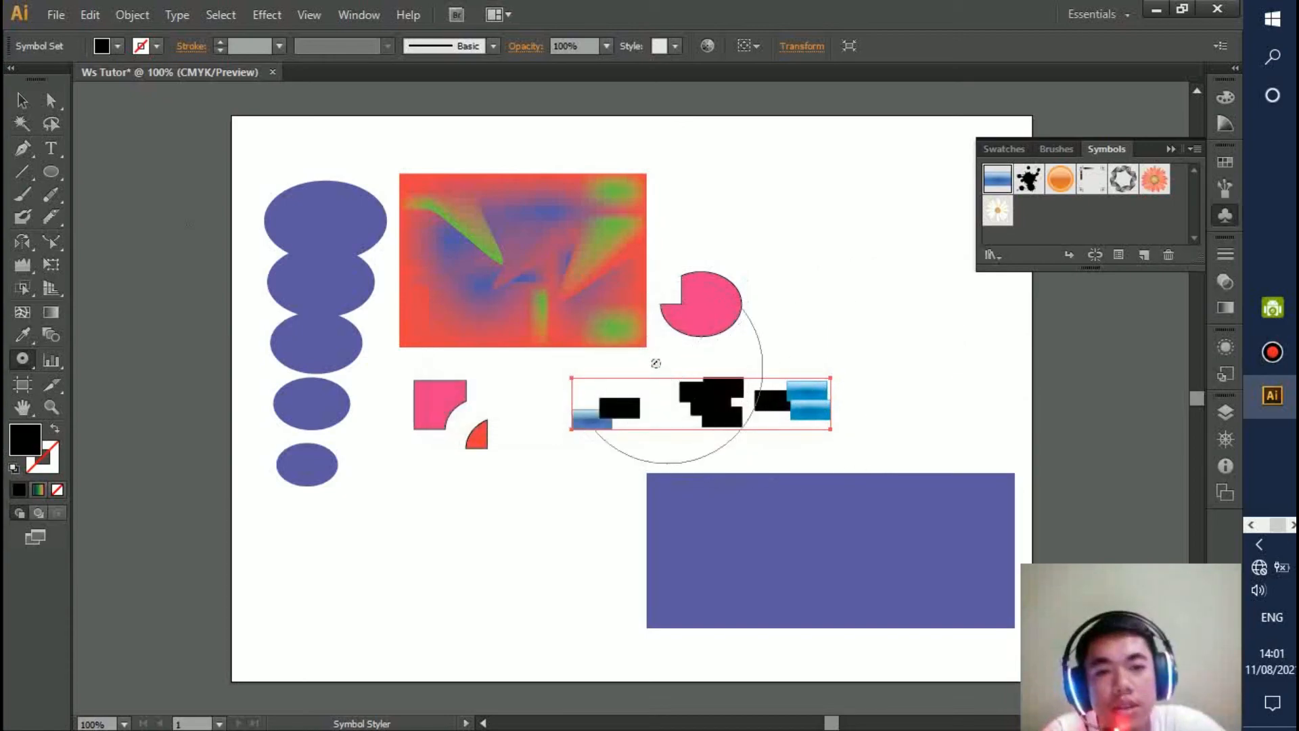
Add orange-red gerbera flowers to the symbol set with the Symbol Sprayer tool, above and beside the pink cut ellipse.
drag(24, 362, 75, 355)
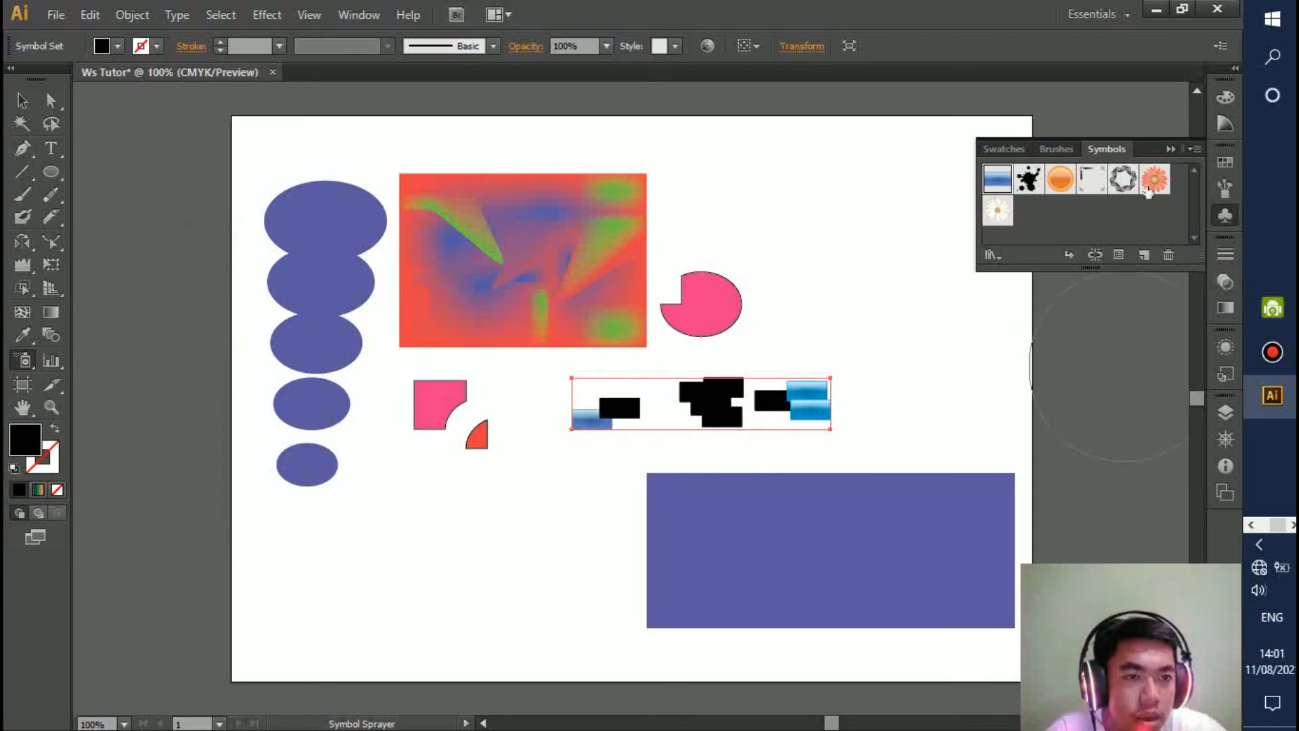
drag(857, 193, 893, 298)
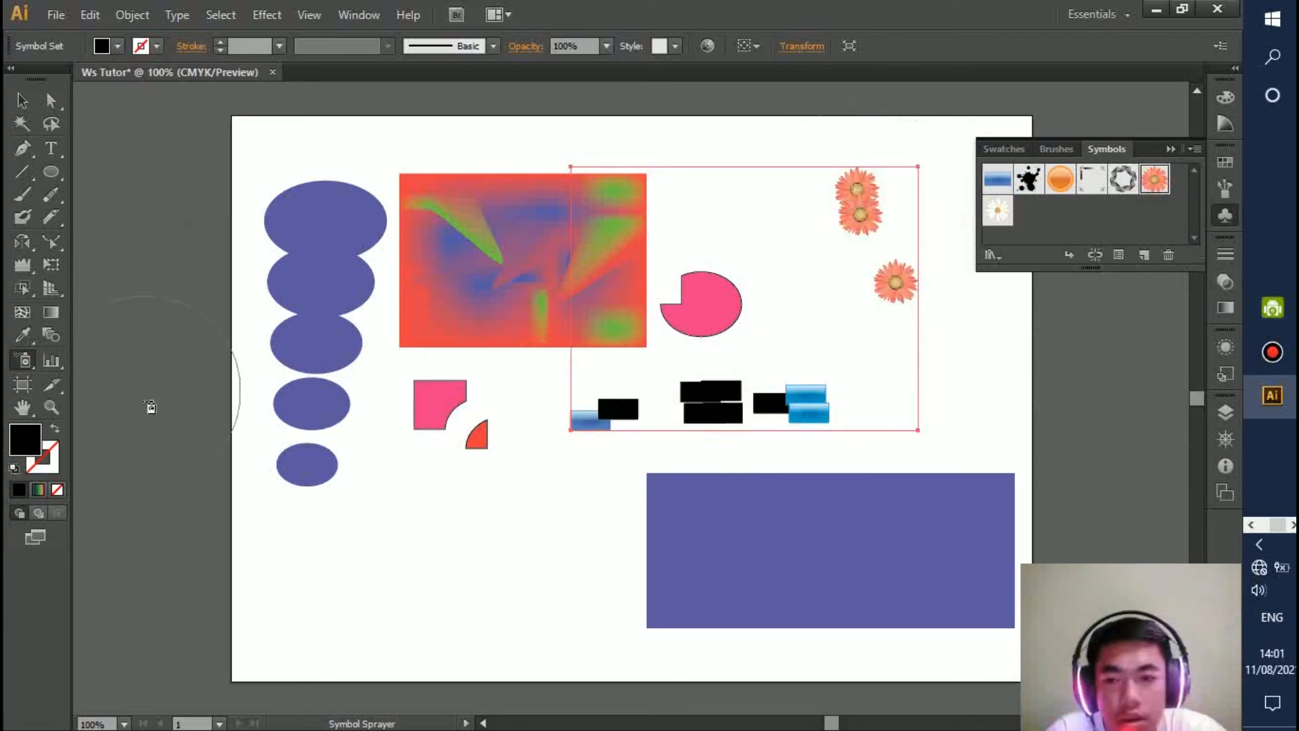
Try to restyle the gerbera flowers with the Symbol Styler tool, also with the orange button symbol chosen, and return to the Selection tool.
drag(25, 371, 101, 520)
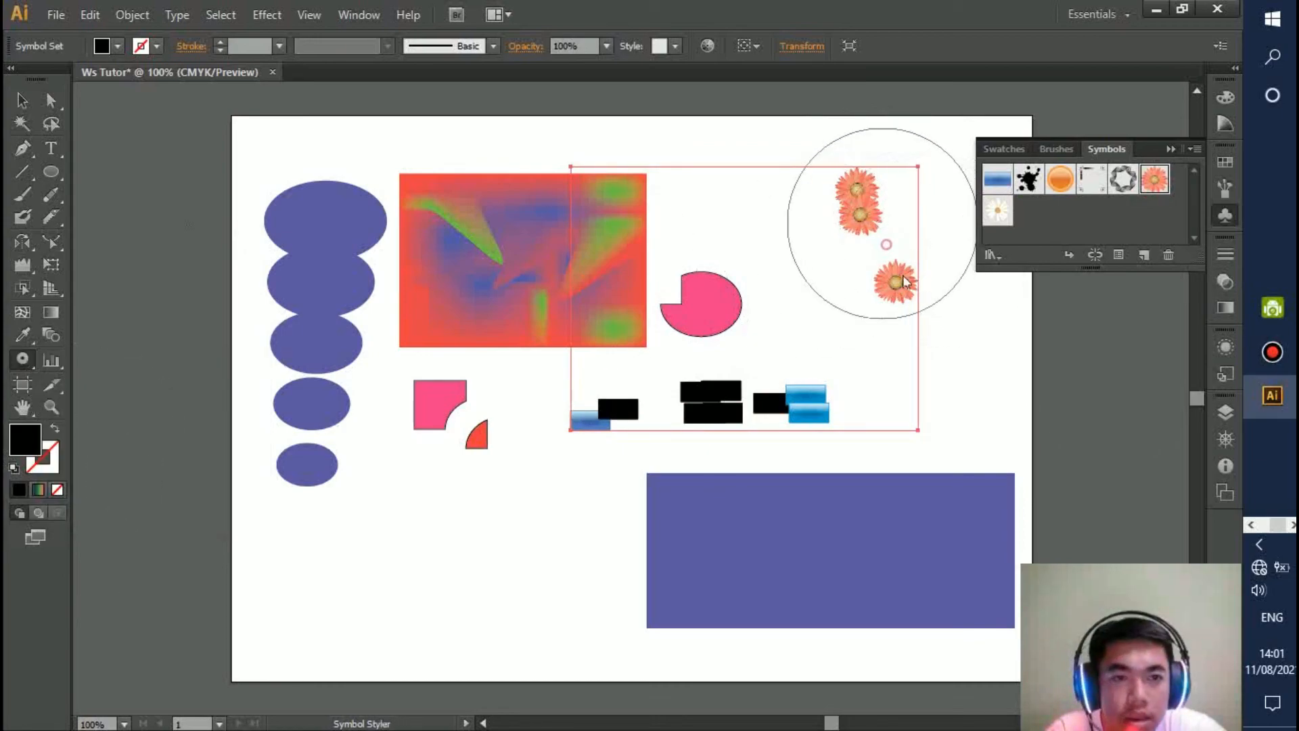
click(881, 223)
click(729, 406)
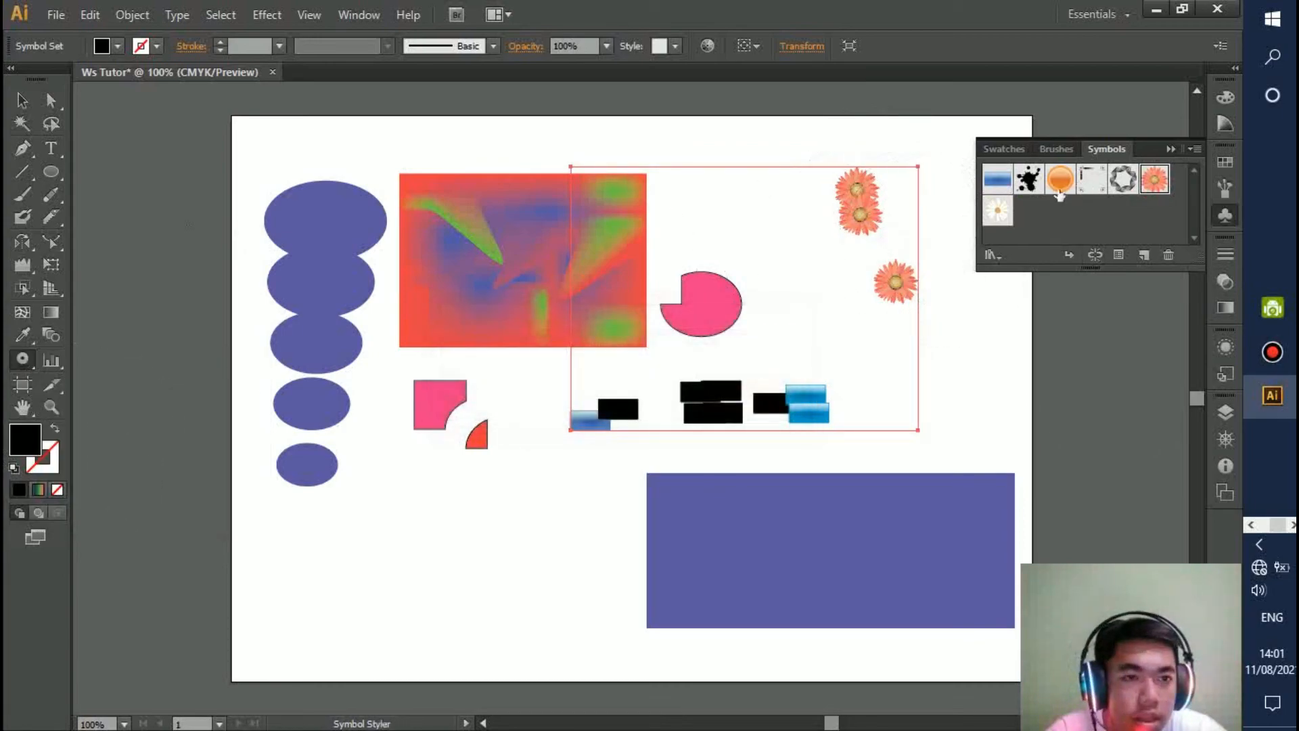
click(463, 586)
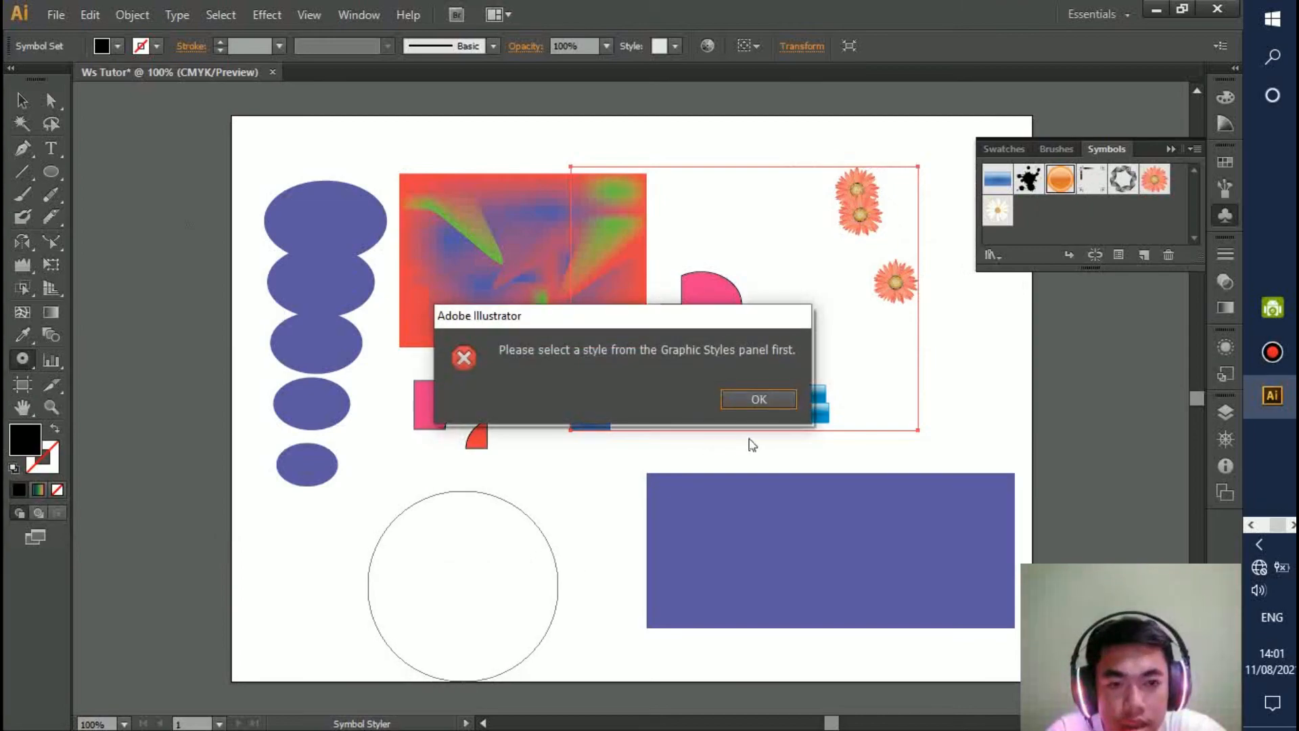
click(760, 396)
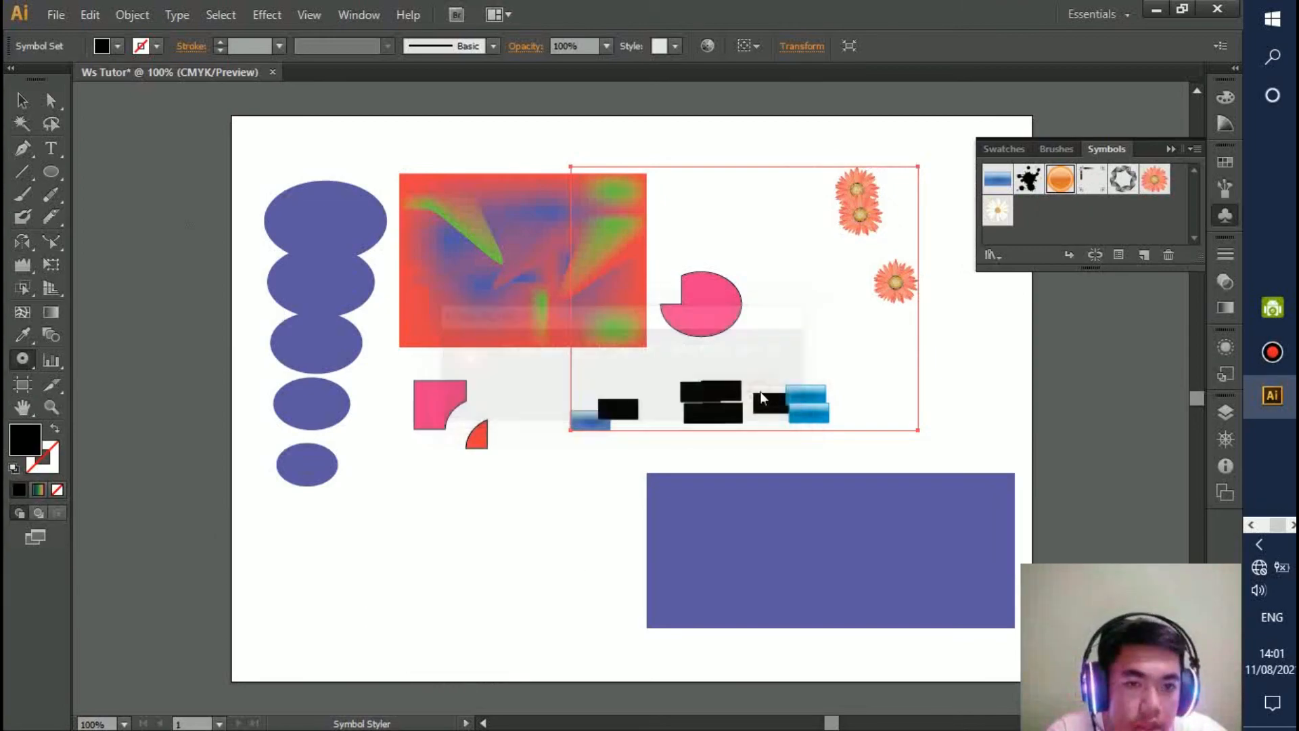
click(21, 100)
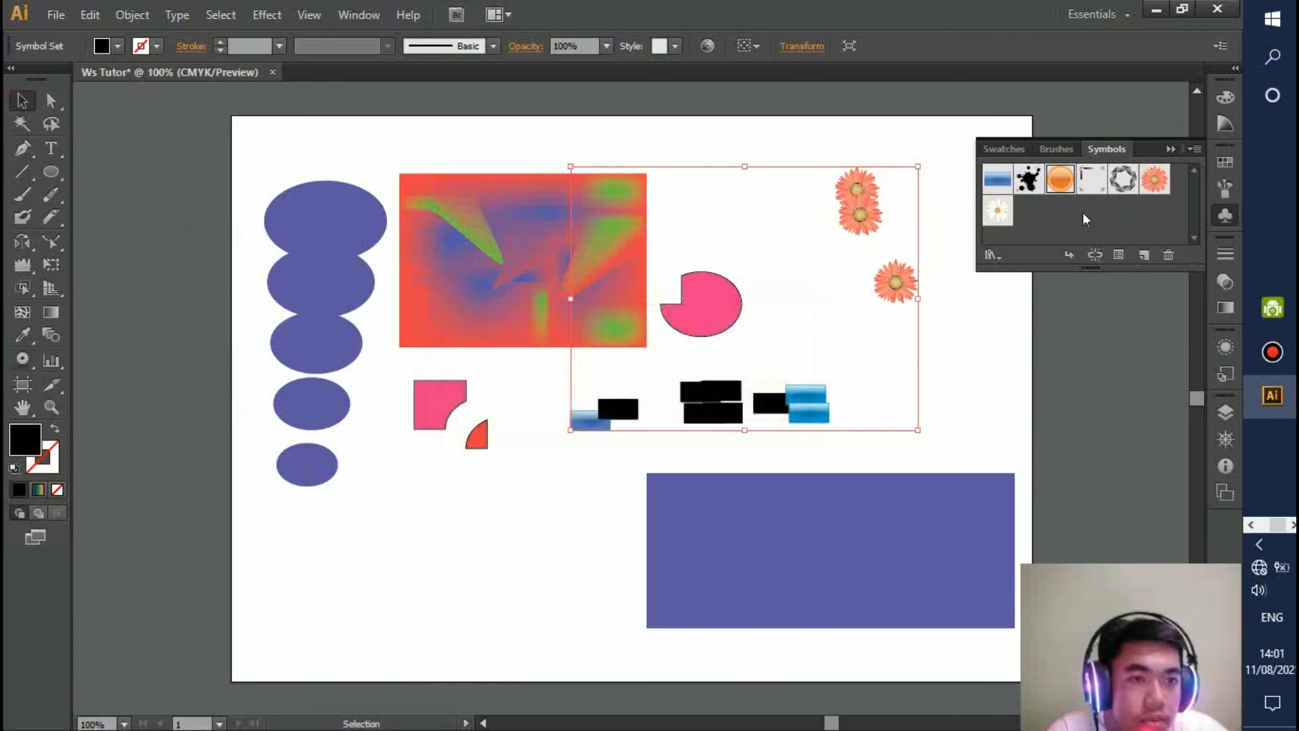
Add the orange arrow from the 3D Symbols library to the document's symbols, and close the library.
click(1005, 258)
click(1062, 102)
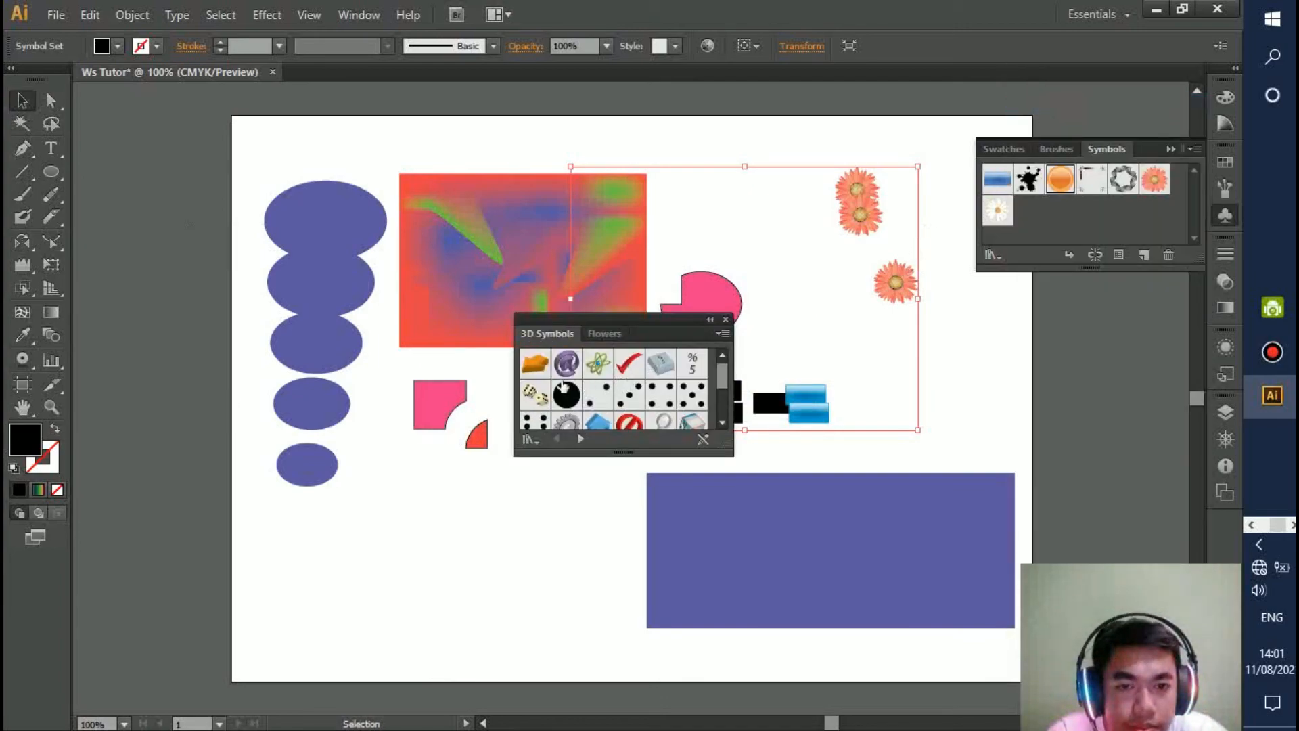
click(534, 366)
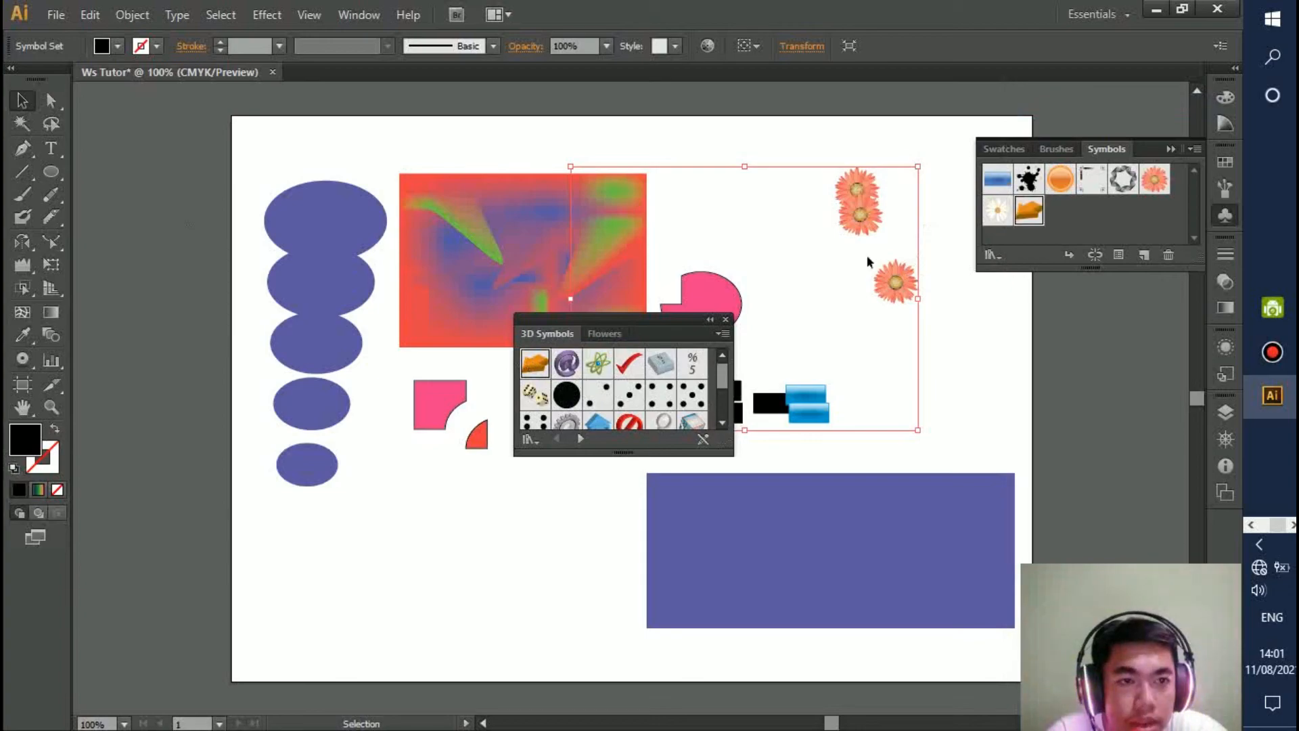
click(725, 320)
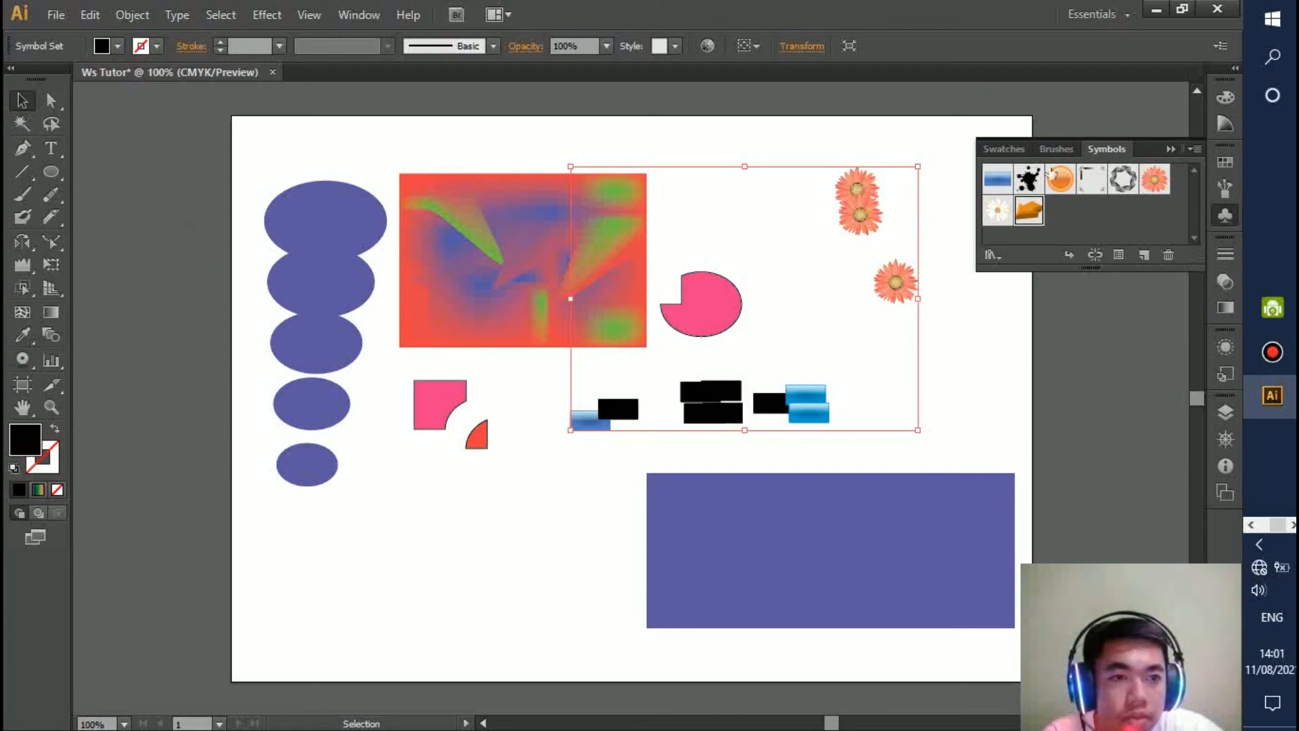
Spray a cluster of orange 3D arrows below the pink cut square with the Symbol Sprayer tool.
click(21, 358)
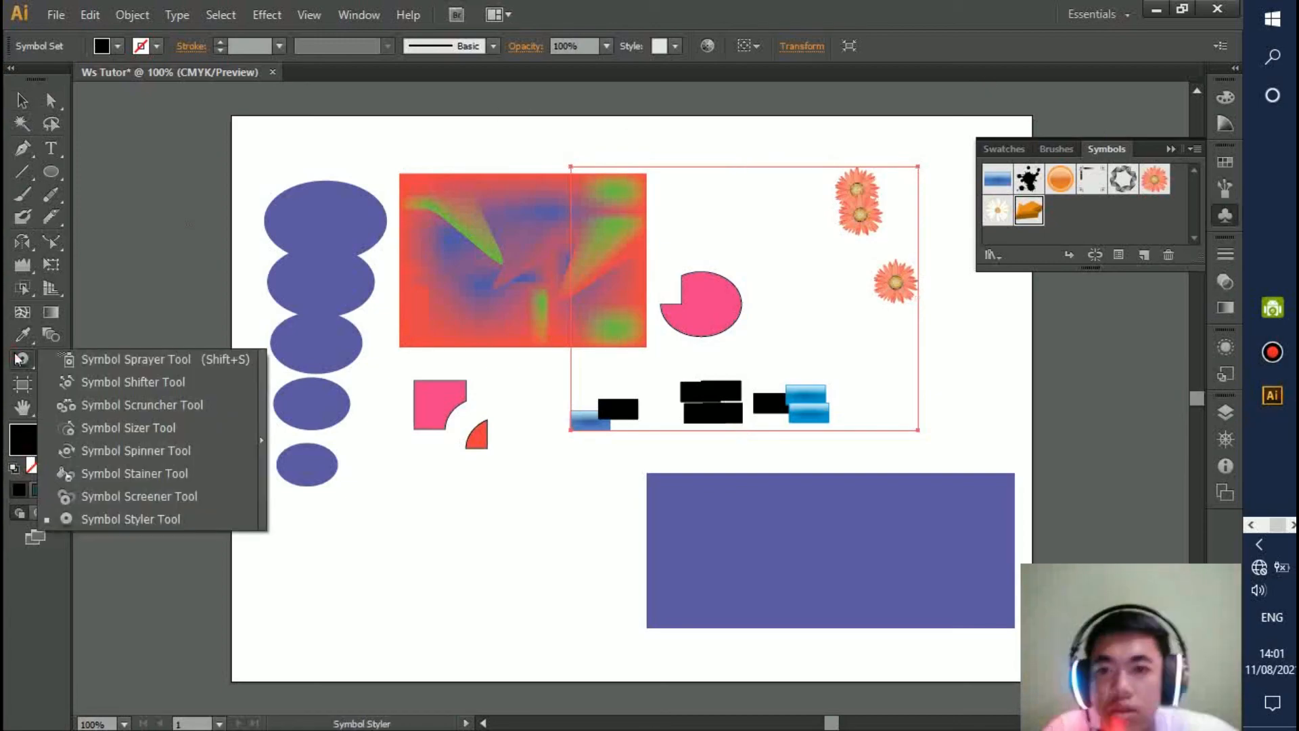
click(134, 359)
mouse_move(412, 536)
mouse_down()
mouse_move(504, 501)
mouse_move(536, 509)
mouse_up()
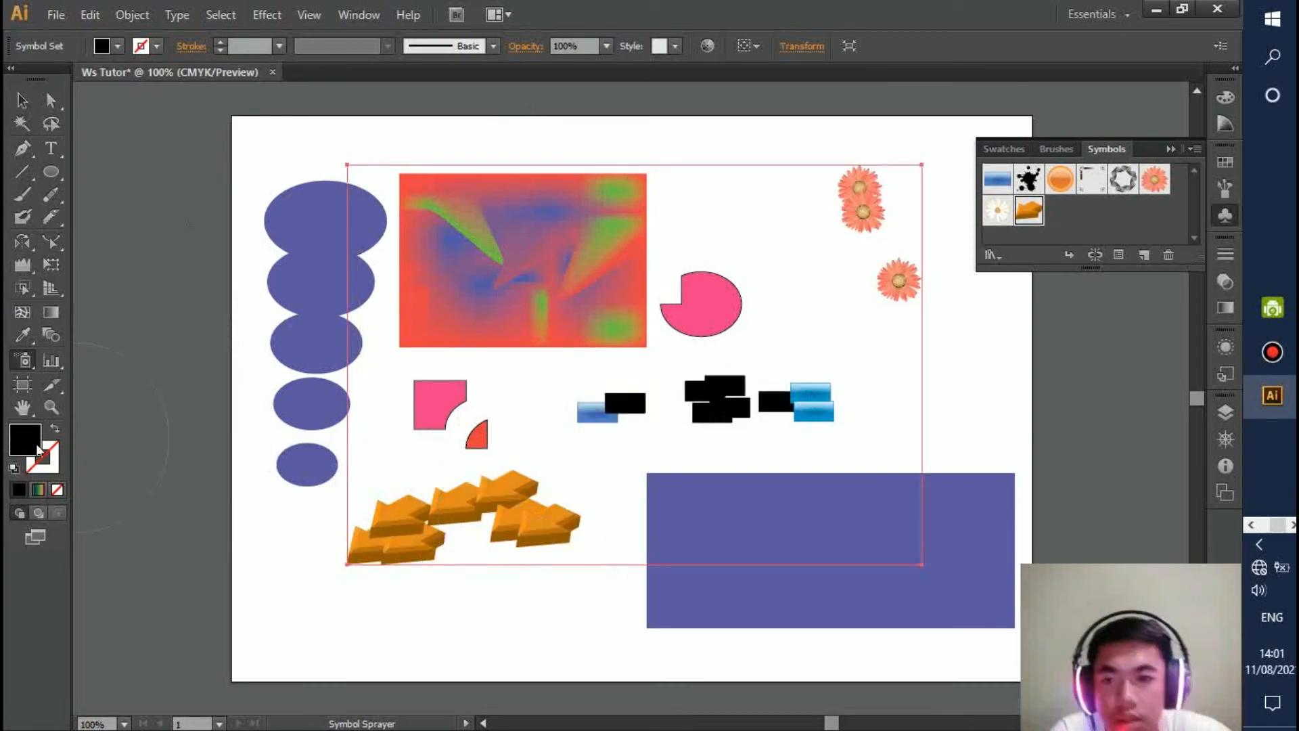
Try to restyle the orange arrows with the Symbol Styler tool, and look at its options without changing them.
click(24, 359)
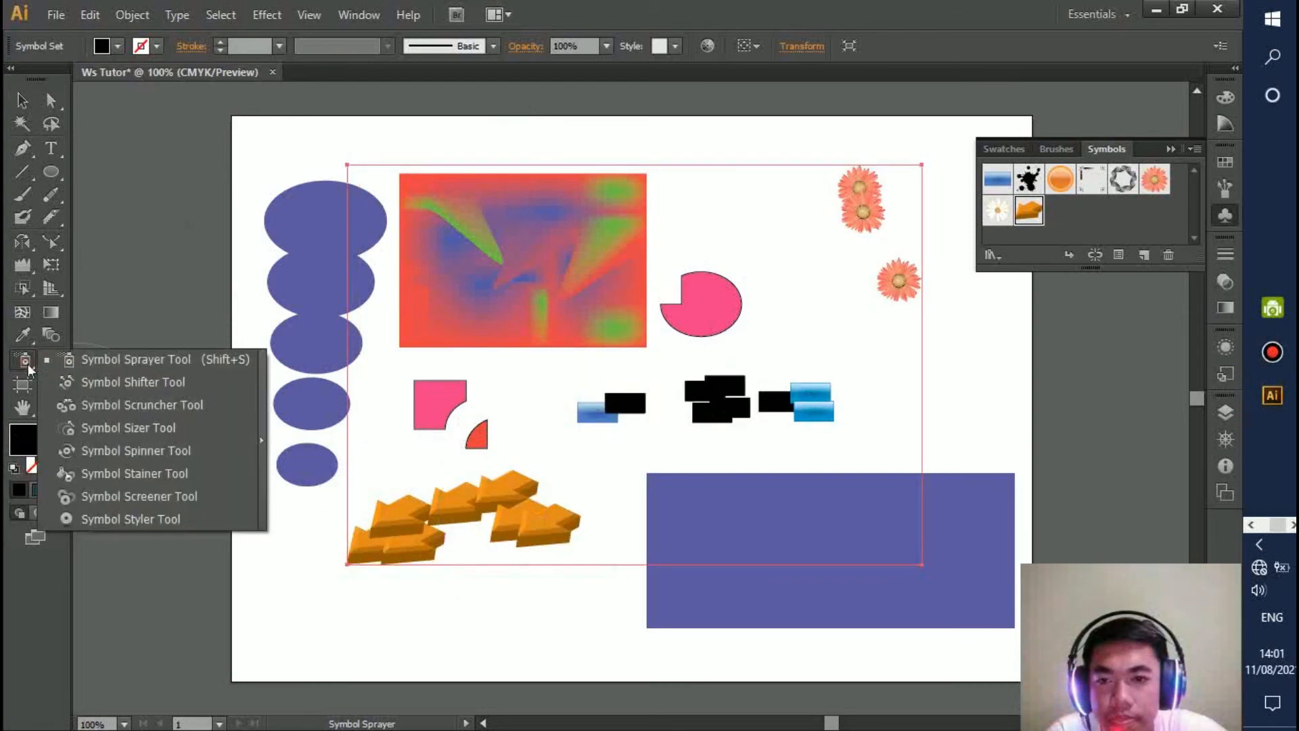
click(130, 519)
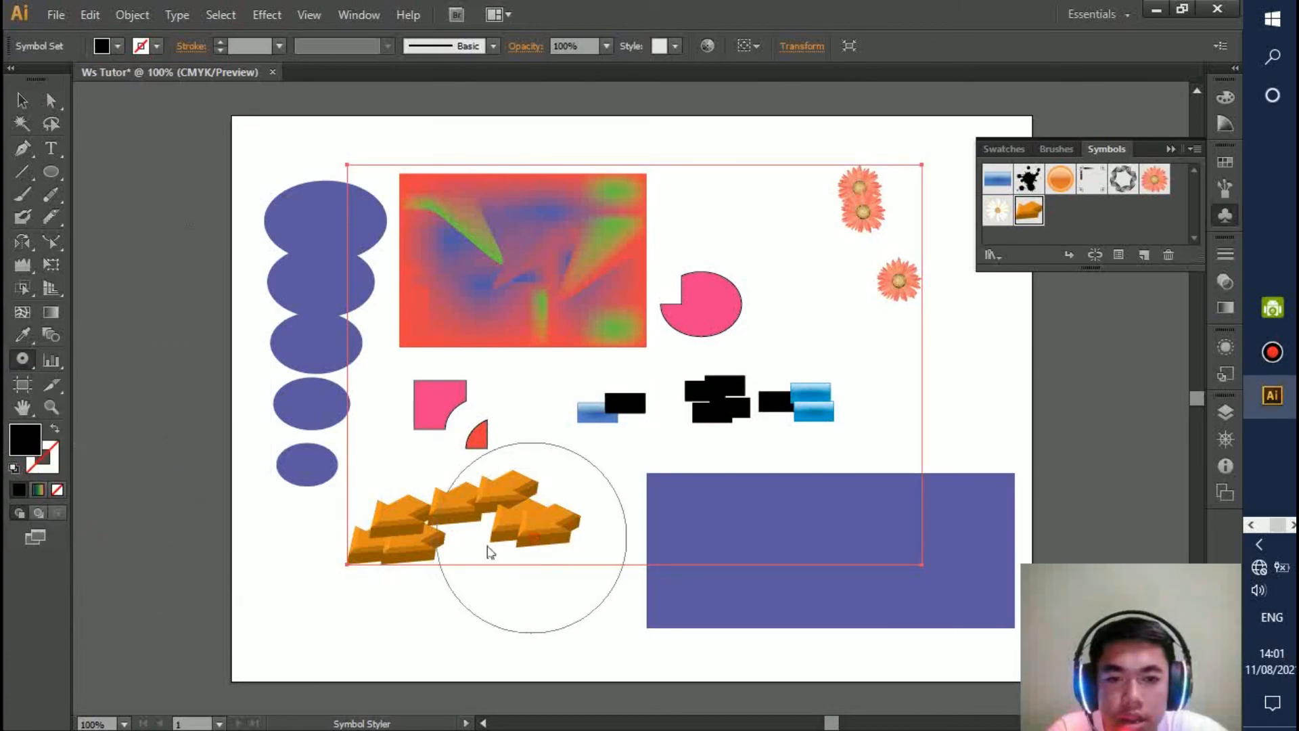
click(533, 538)
click(759, 398)
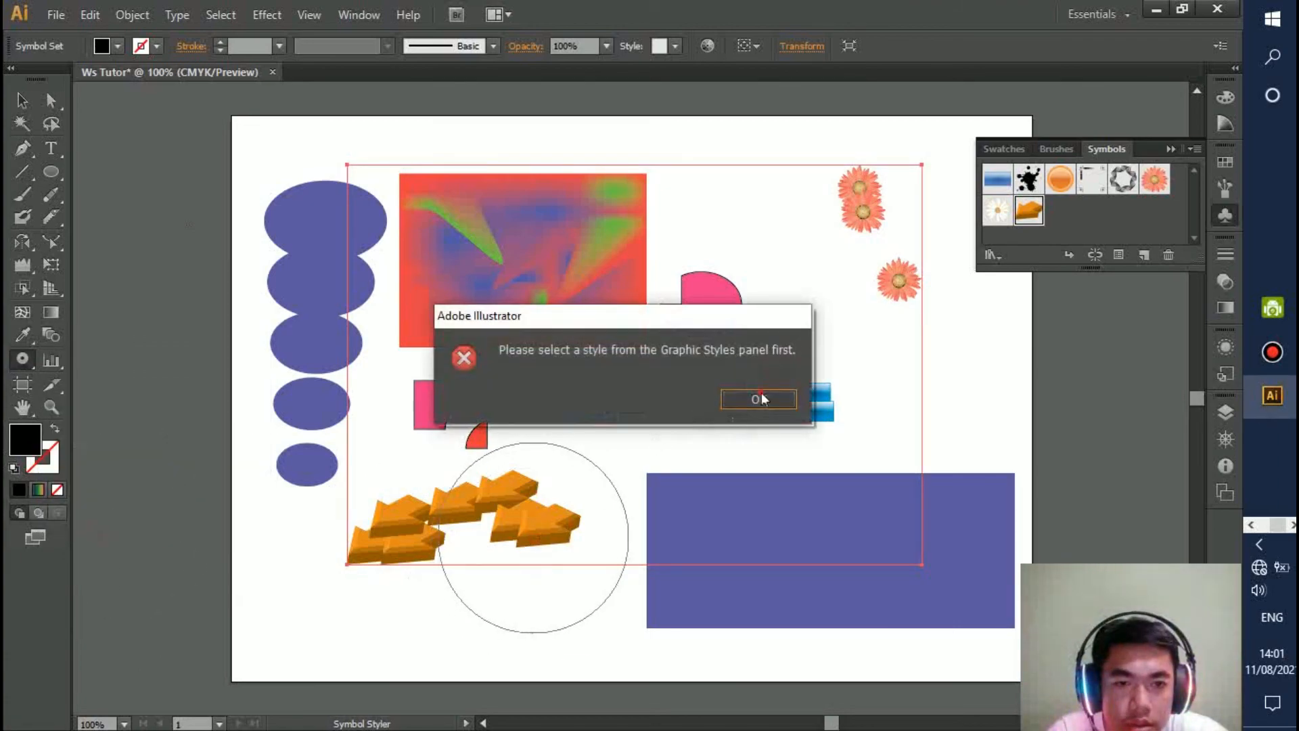
click(578, 500)
click(785, 399)
click(442, 531)
click(760, 398)
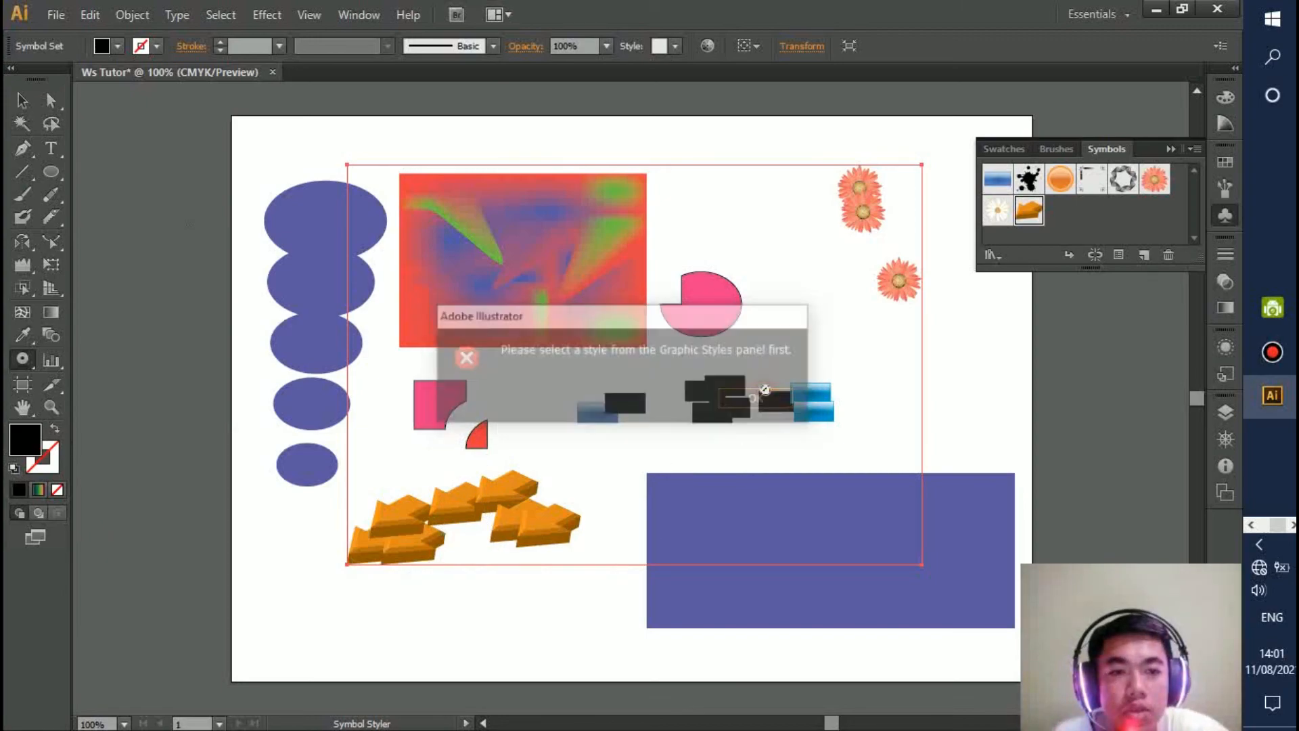
double_click(22, 368)
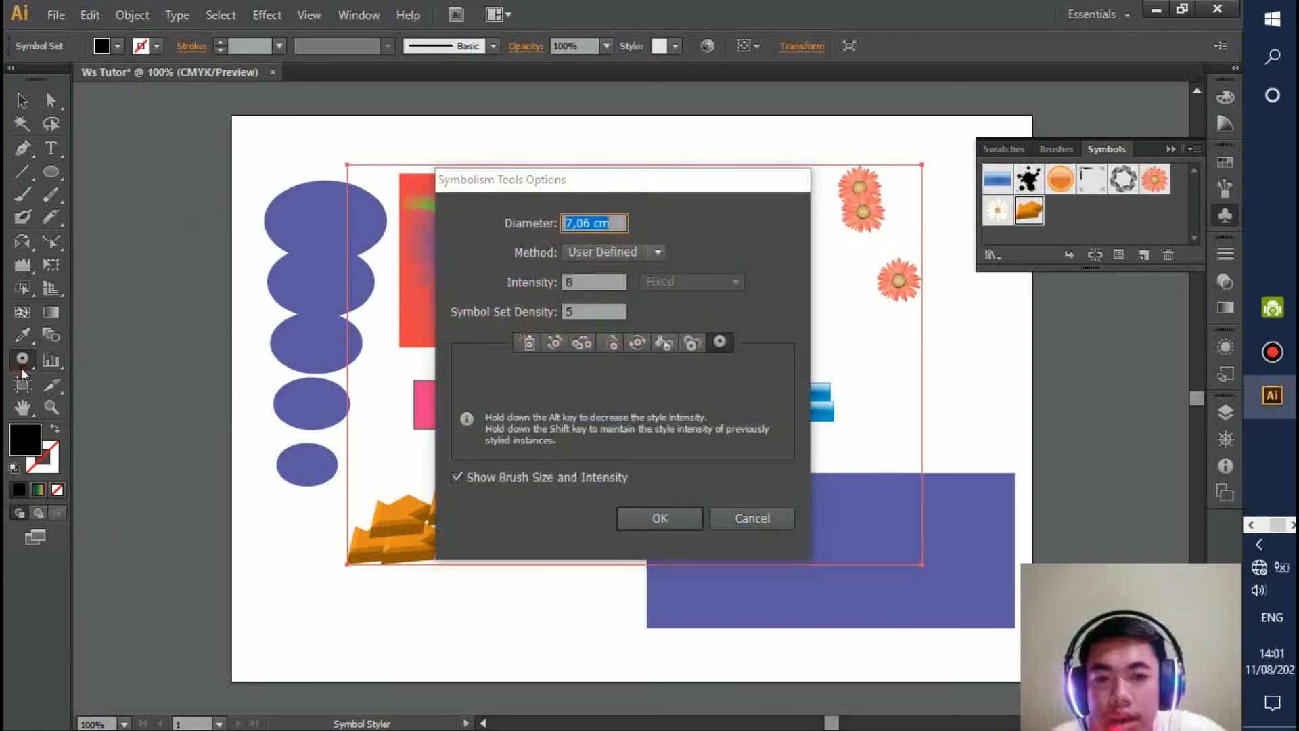
click(757, 518)
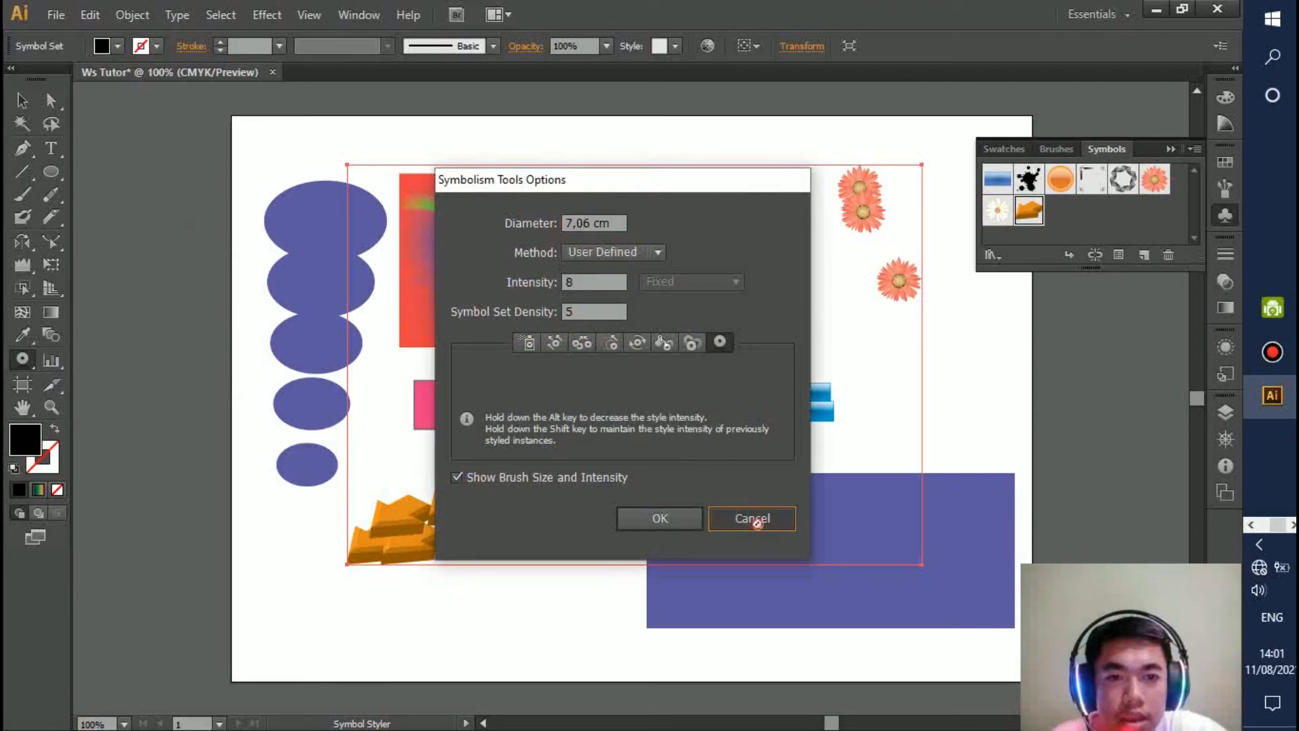
drag(27, 362, 94, 513)
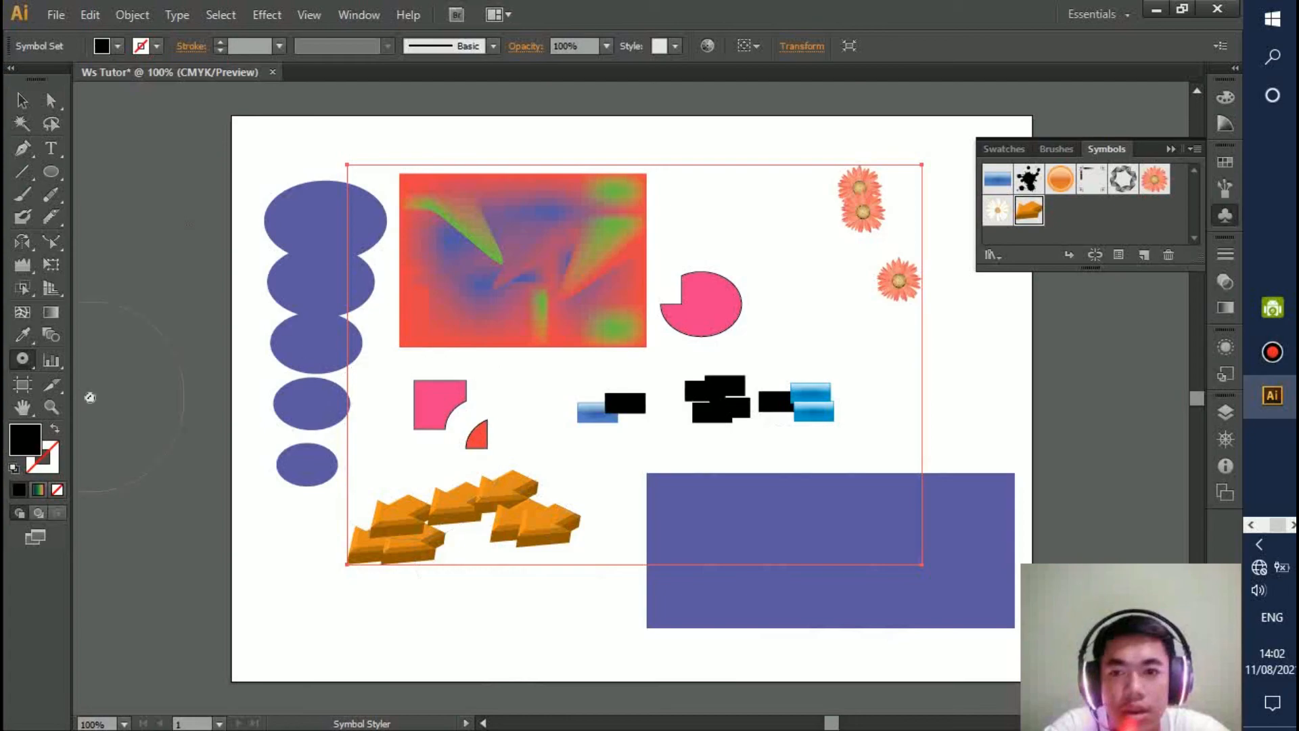
Draw a column graph beneath the orange arrows with the Column Graph tool, close its data window and delete the graph.
click(44, 366)
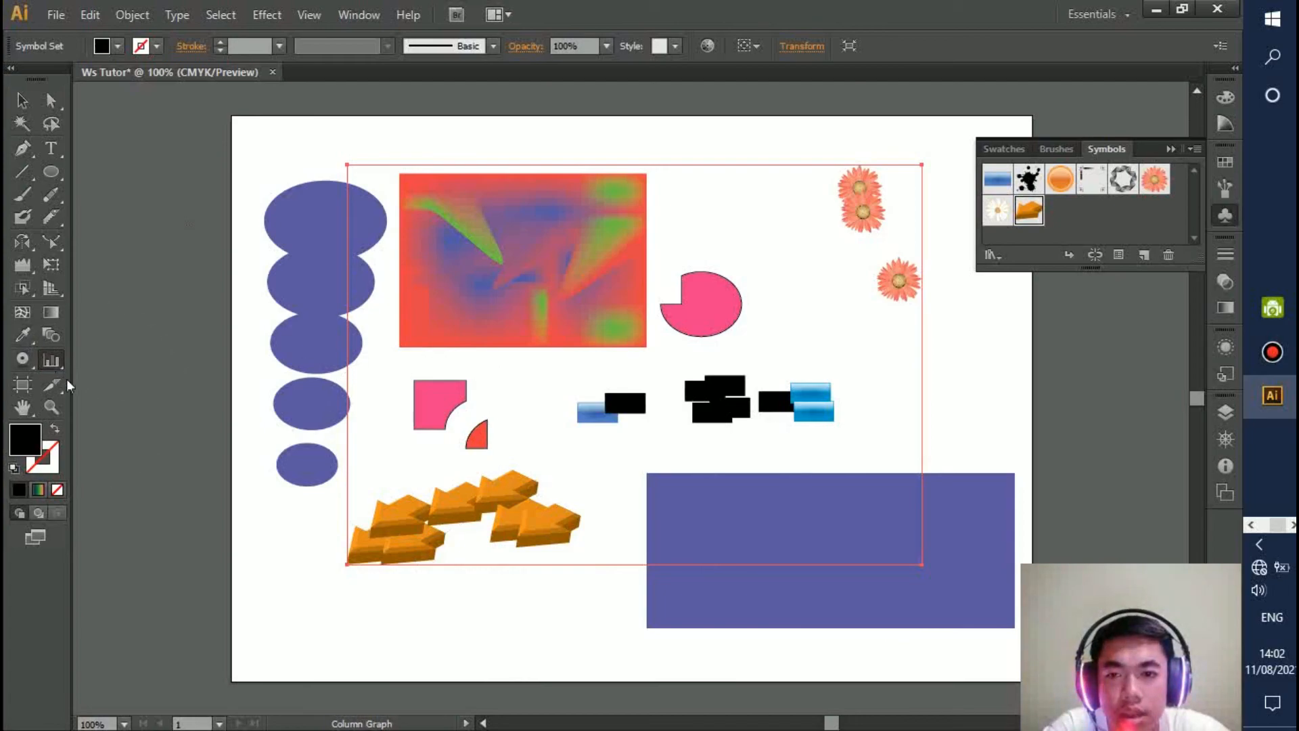
click(308, 583)
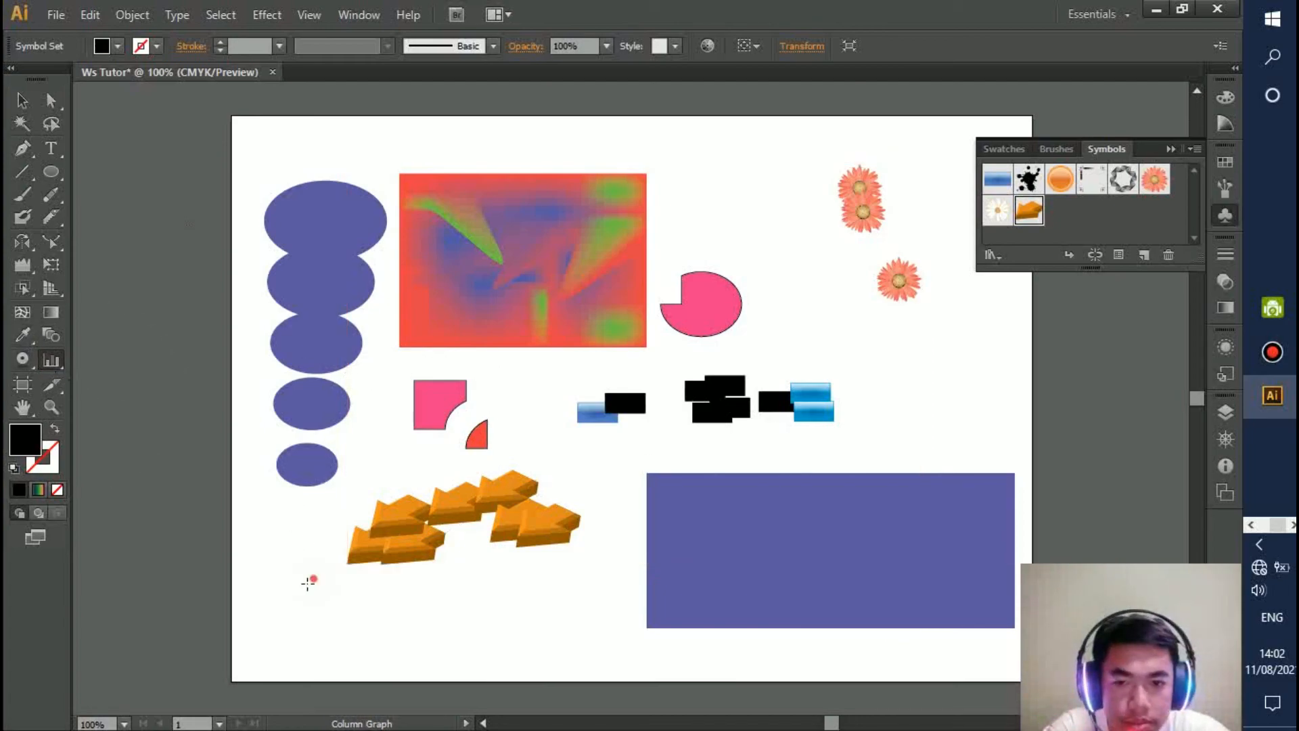
drag(393, 653, 549, 648)
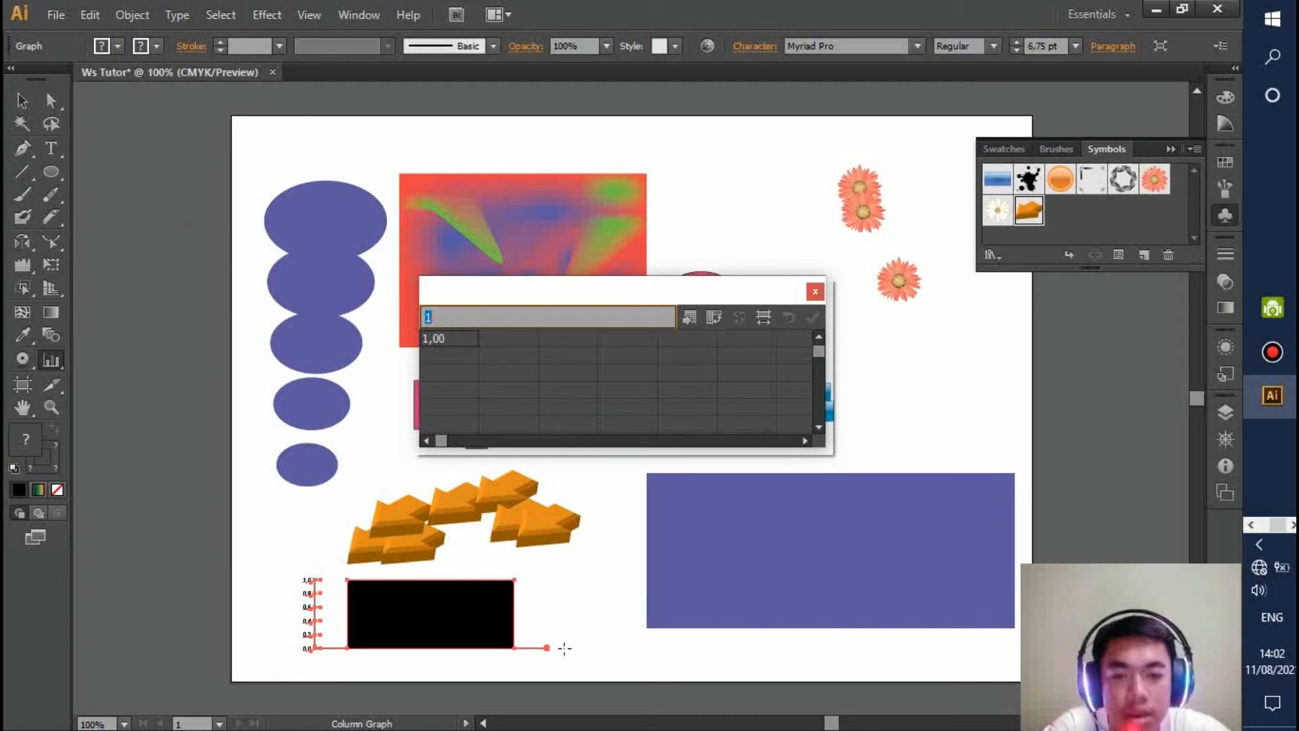
click(814, 293)
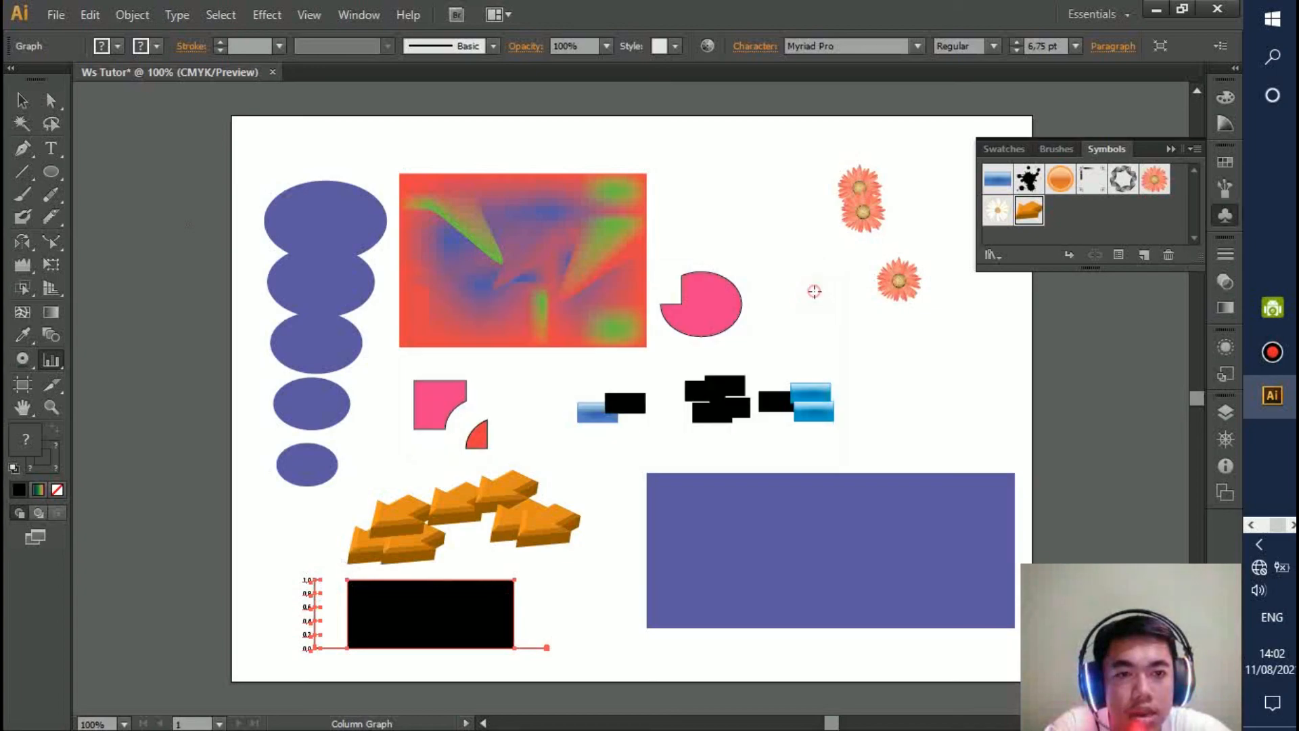
key(Delete)
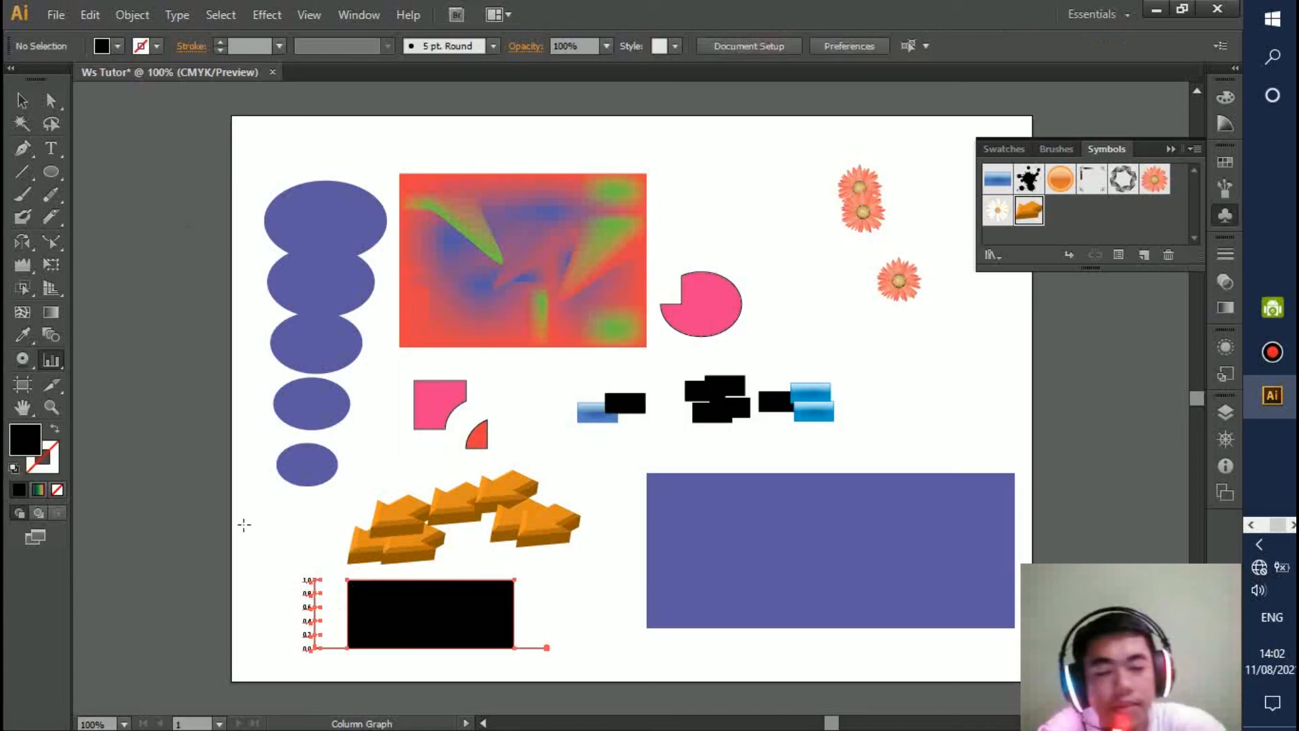
Add a second A4 artboard to the right of the existing one with the Artboard tool.
click(23, 386)
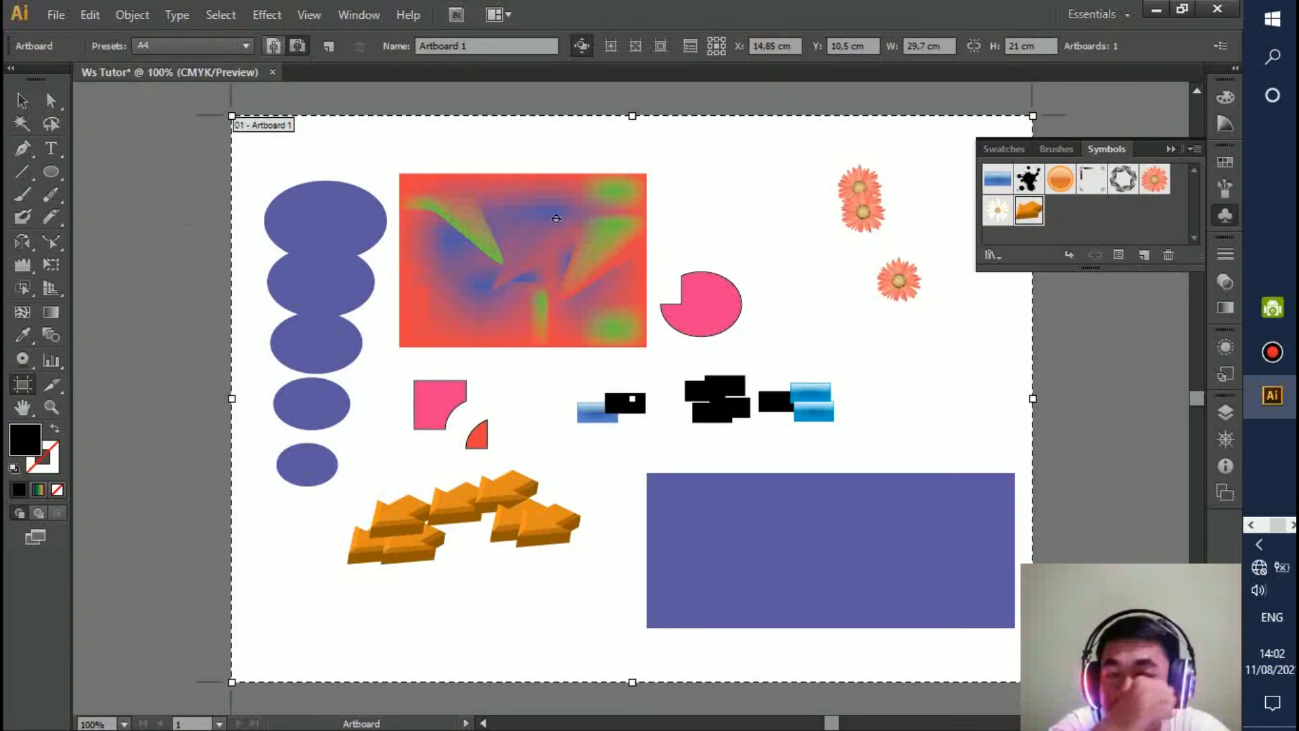
click(329, 45)
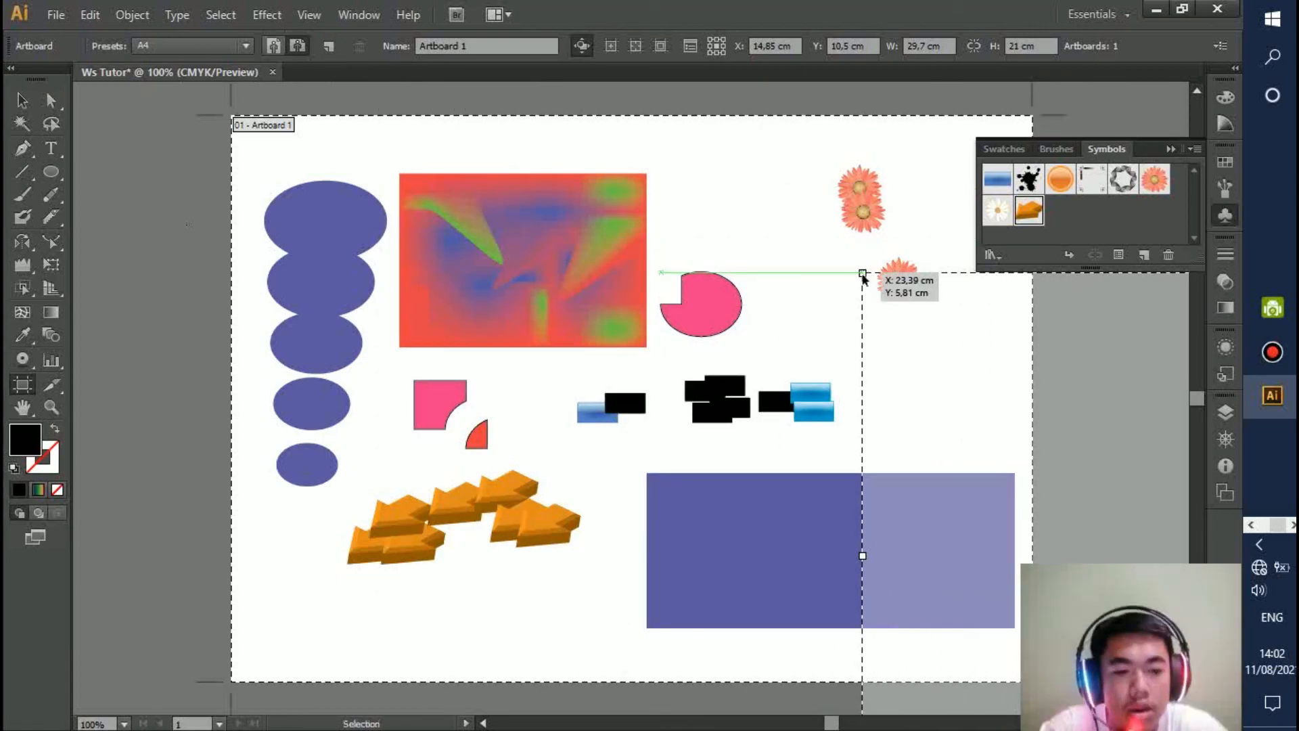
key(ctrl+minus)
key(ctrl+minus)
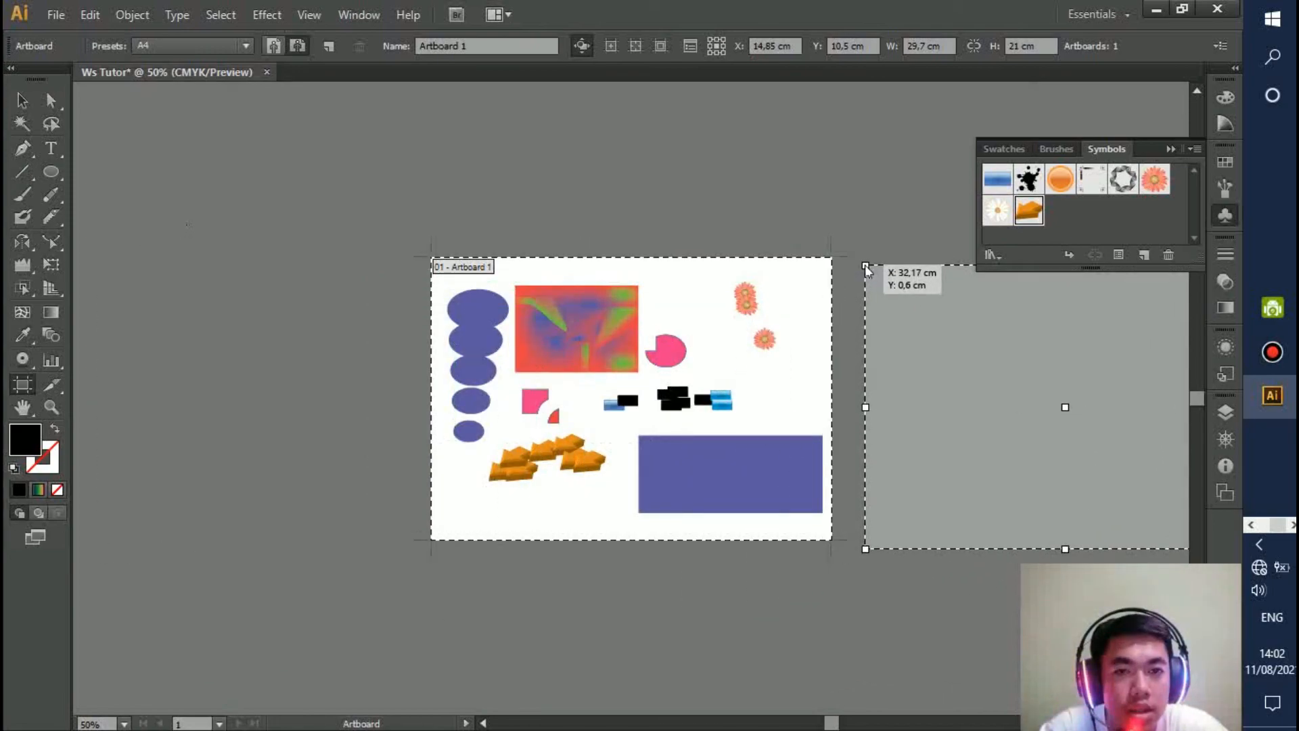
click(865, 265)
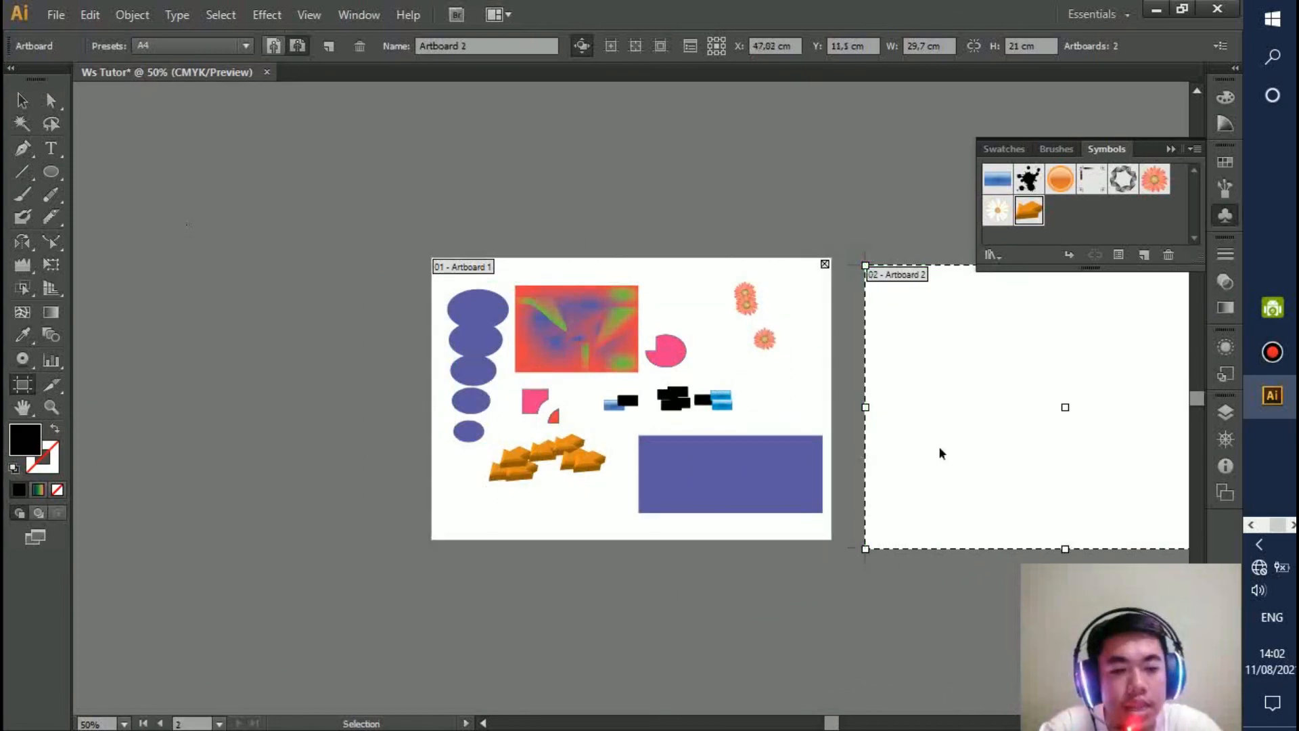
key(ctrl+minus)
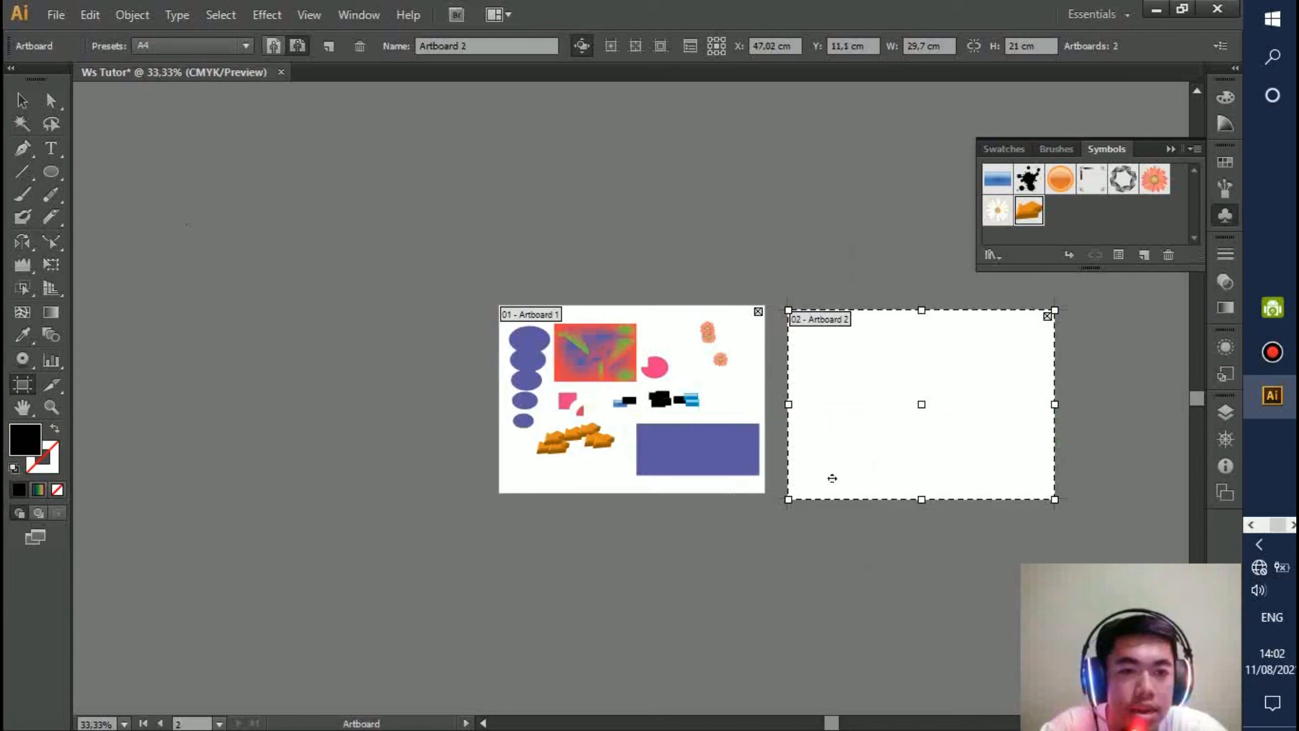
Draw a tall, narrow slice in the middle of the second artboard with the Slice tool.
click(53, 385)
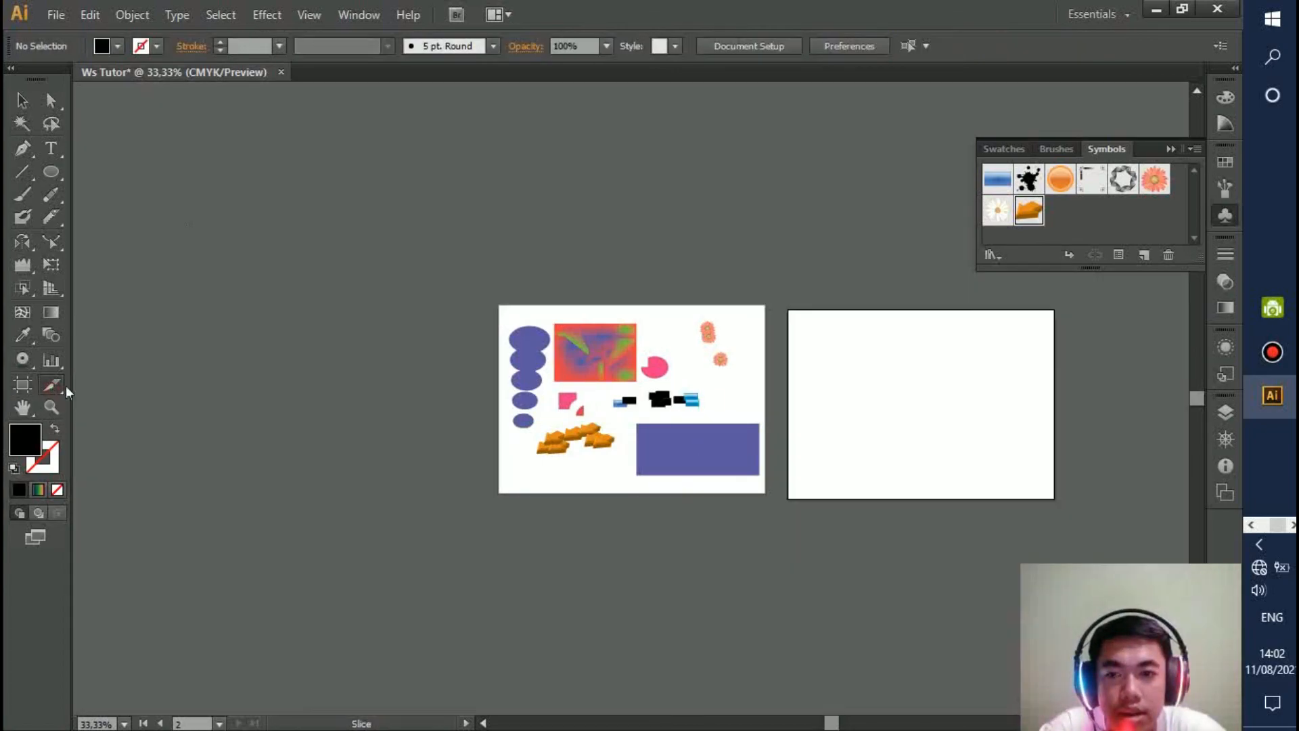
drag(896, 340, 936, 450)
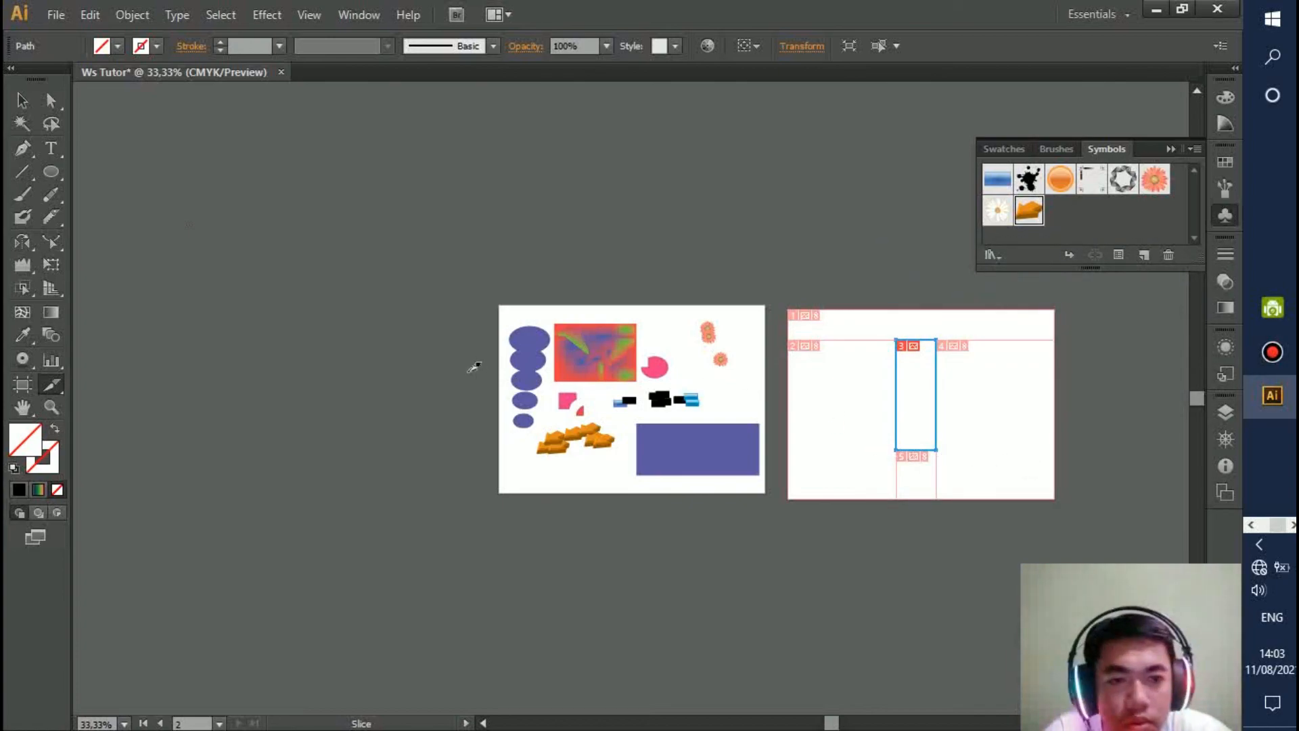
Pan across the artboards with the Hand tool, and magnify the area near the gerbera flowers with the Zoom tool.
click(22, 407)
drag(453, 358, 269, 339)
click(51, 407)
drag(497, 287, 536, 326)
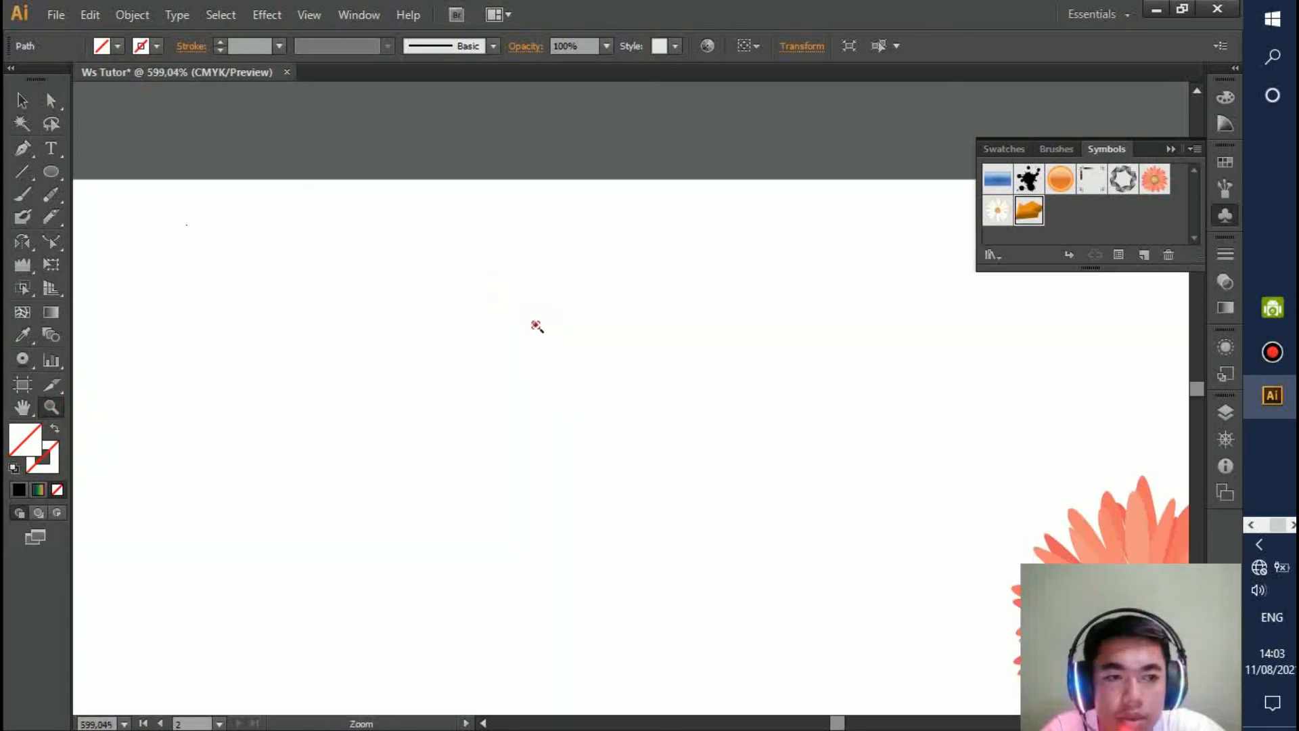
click(537, 326)
right_click(534, 326)
click(505, 305)
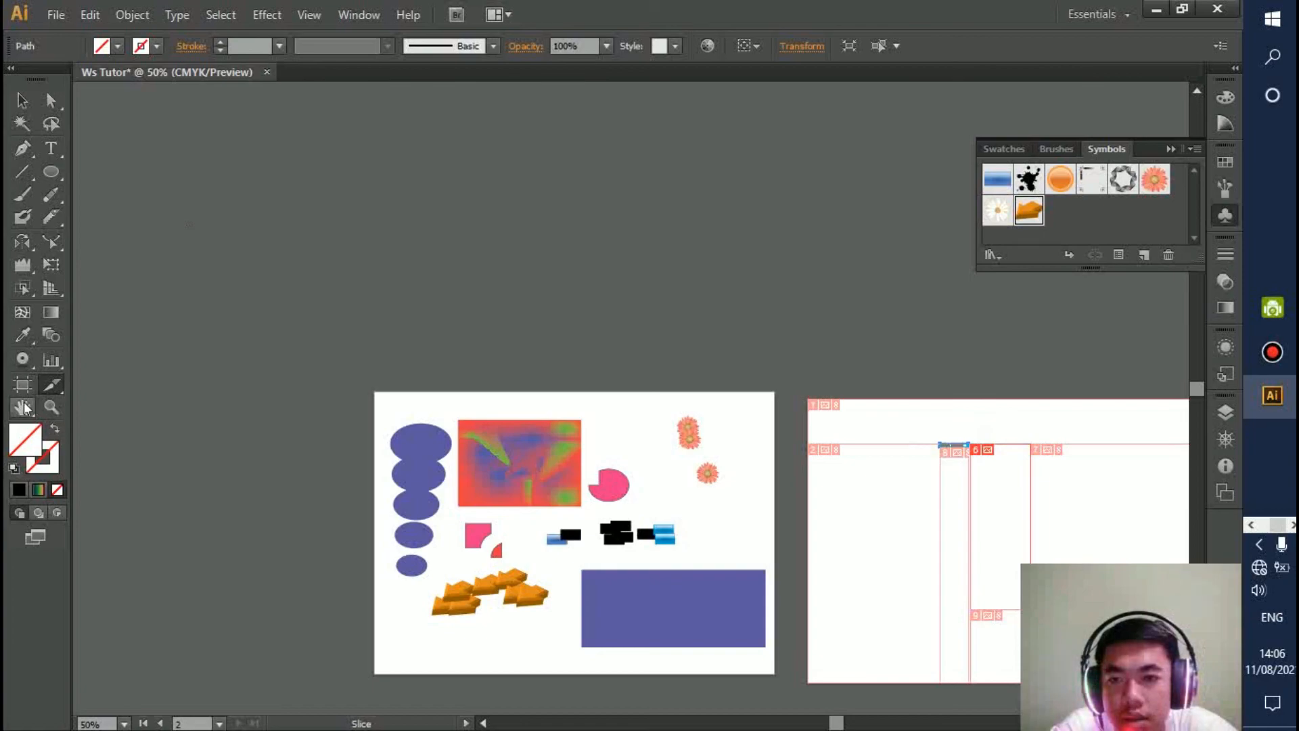
Move both artboards around the view with the Hand tool, and zoom in on the empty canvas above them.
click(22, 406)
drag(530, 311, 430, 209)
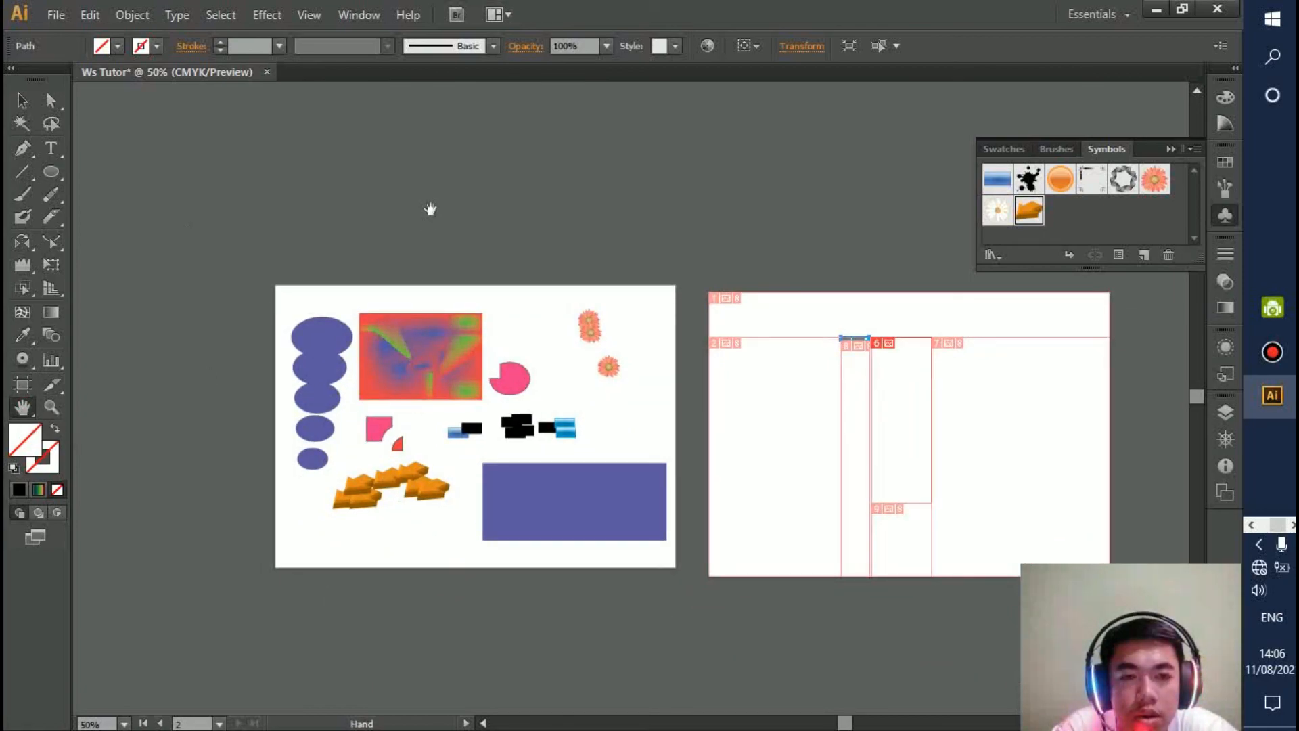
drag(633, 212, 692, 289)
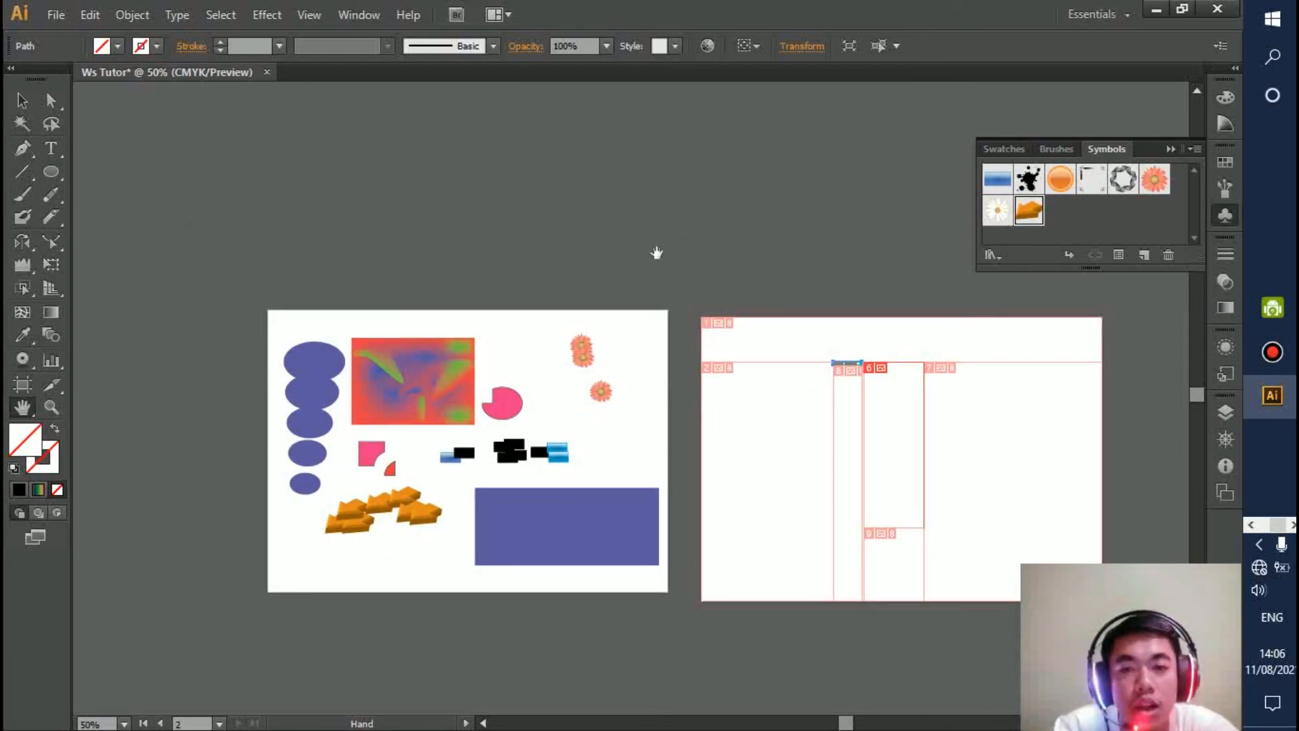
click(51, 408)
click(592, 275)
right_click(592, 274)
click(484, 238)
click(486, 238)
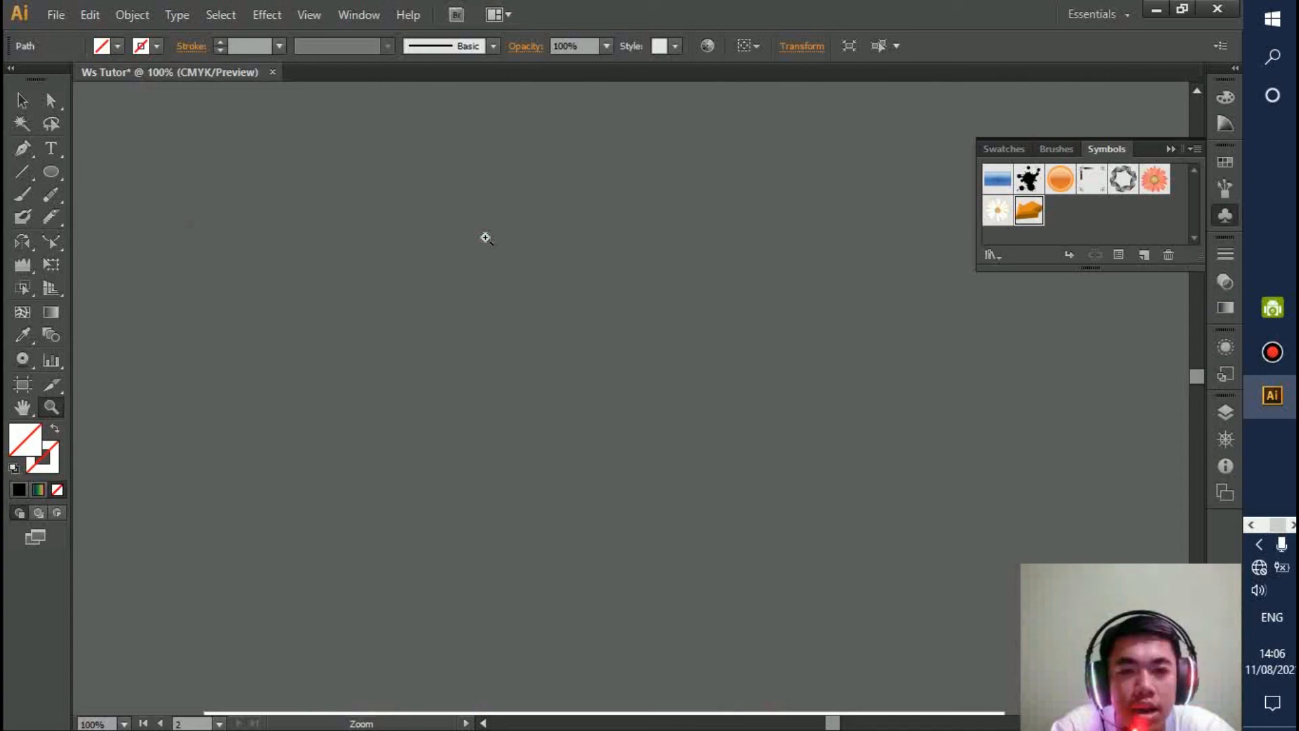
Zoom out and in repeatedly, ending with both artboards in view at 33.33%.
key(ctrl)
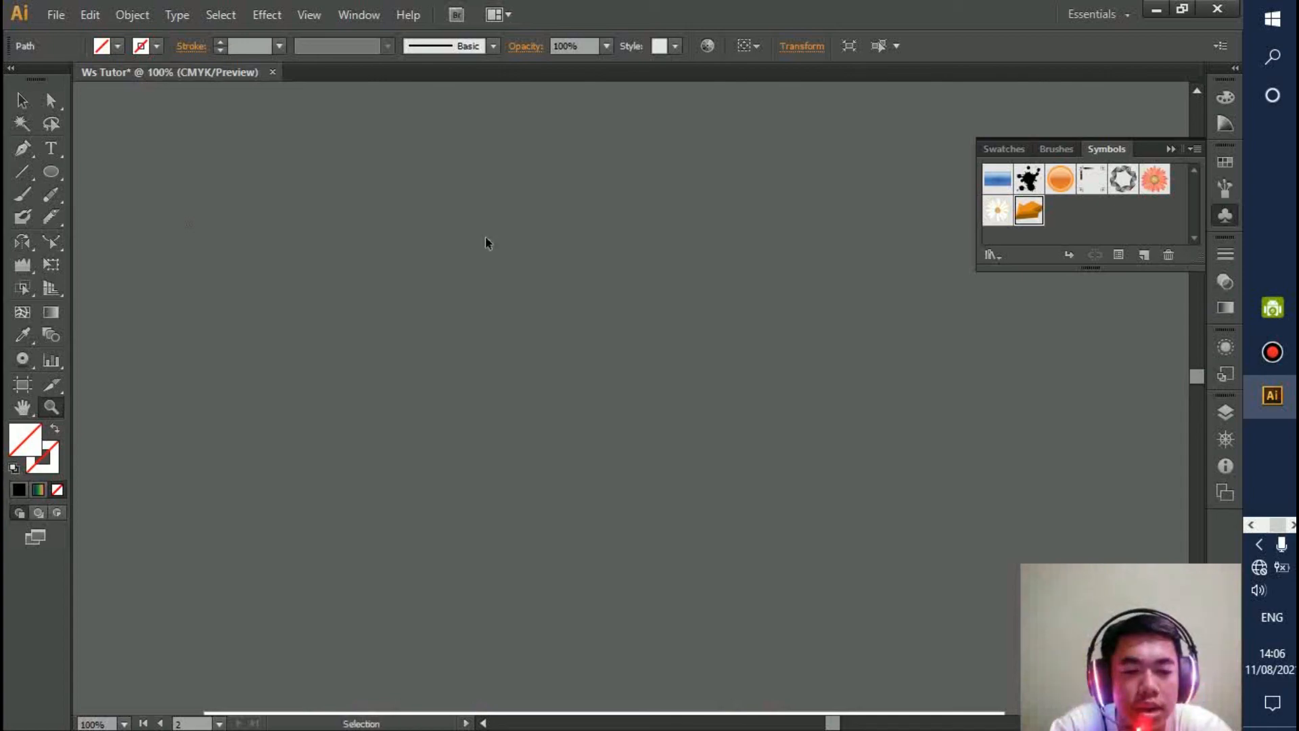
key(ctrl+minus)
key(ctrl+minus)
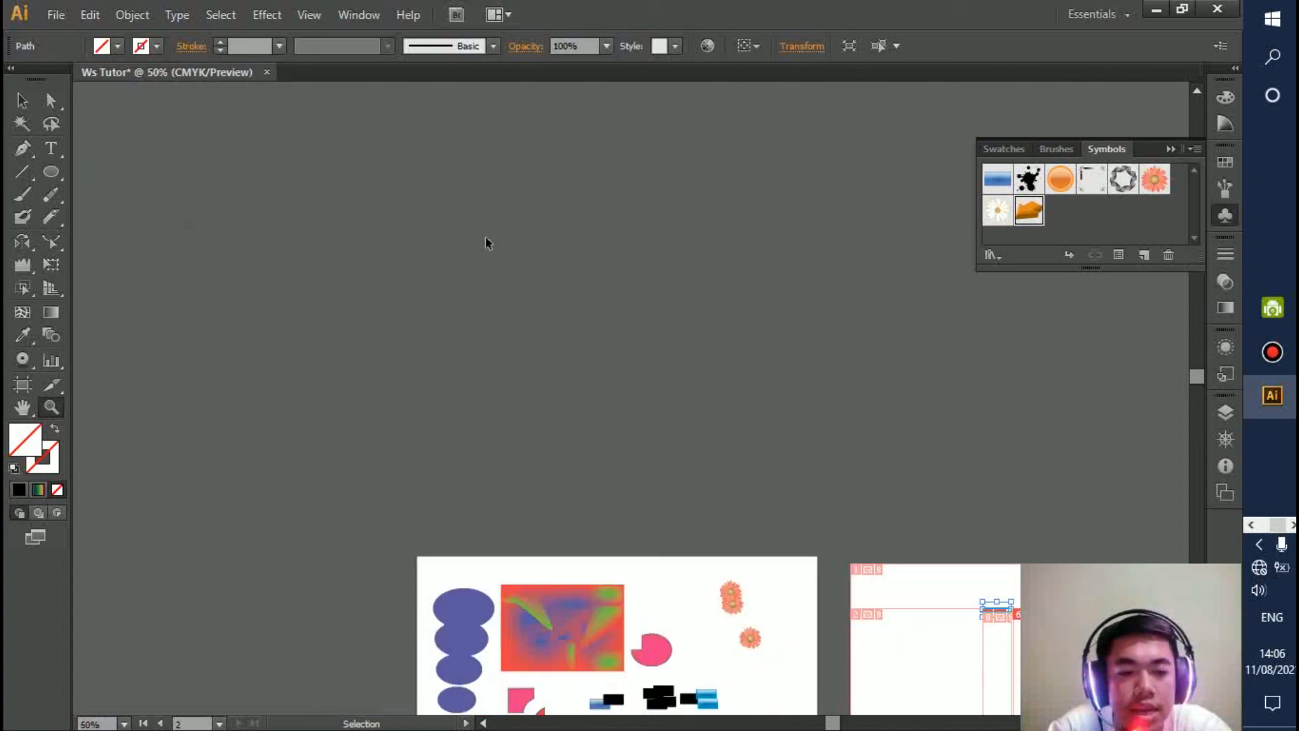
key(ctrl+minus)
key(ctrl+plus)
key(ctrl+plus)
key(ctrl+minus)
key(ctrl+minus)
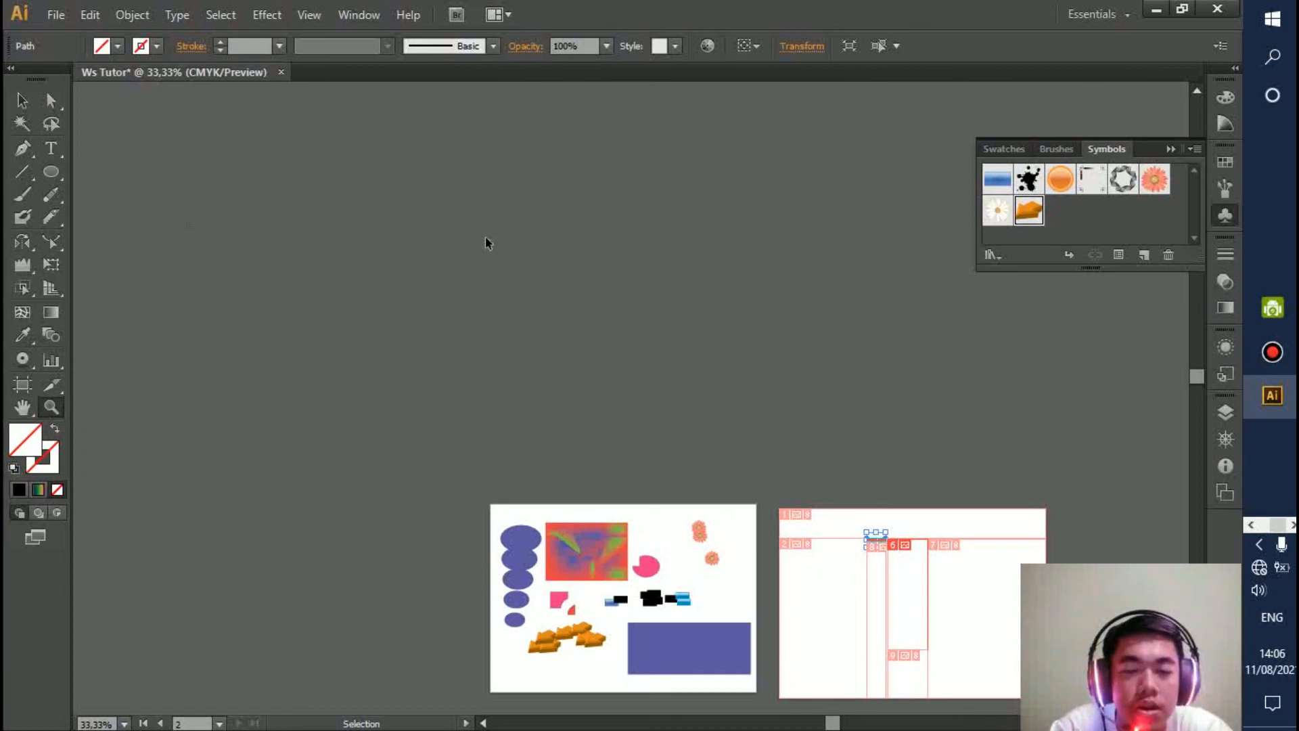
key(ctrl+plus)
key(ctrl+minus)
key(ctrl+minus)
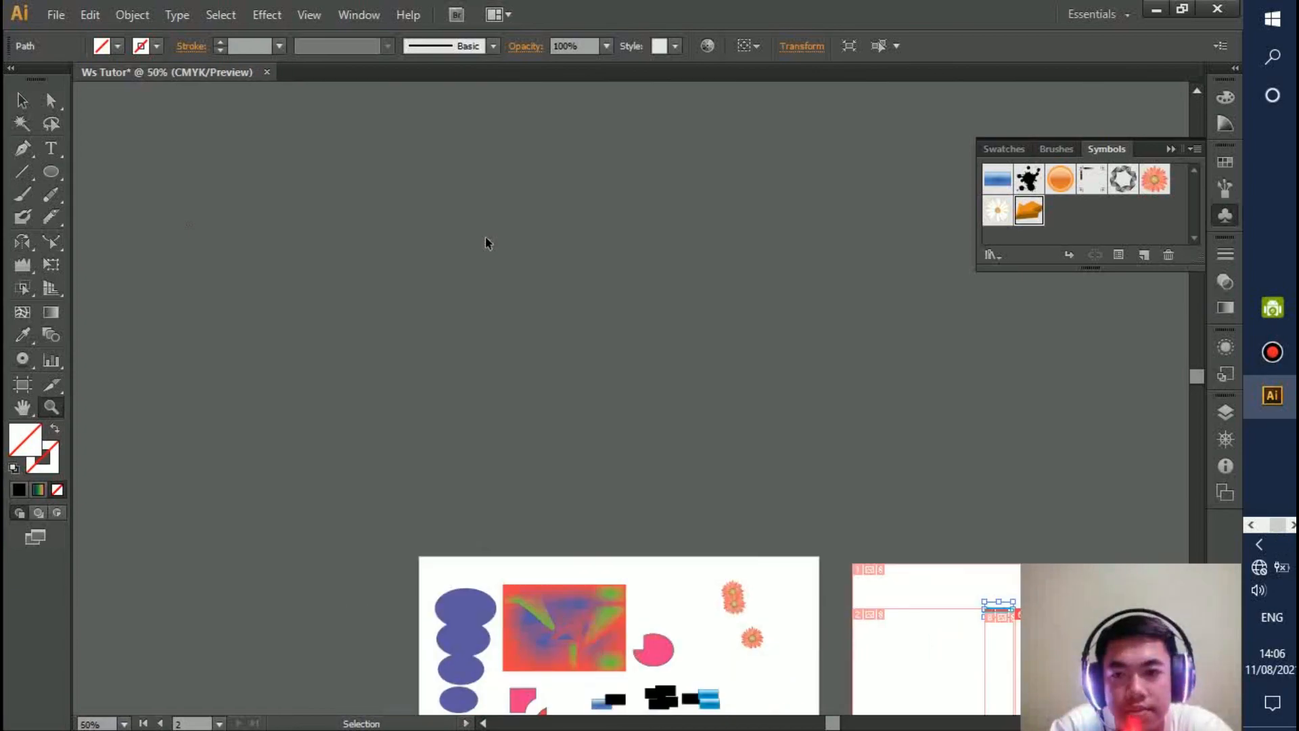
Set the fill of the selected slice path on the second artboard to light blue (C 62.7, M 1.31, Y 0, K 0).
double_click(42, 457)
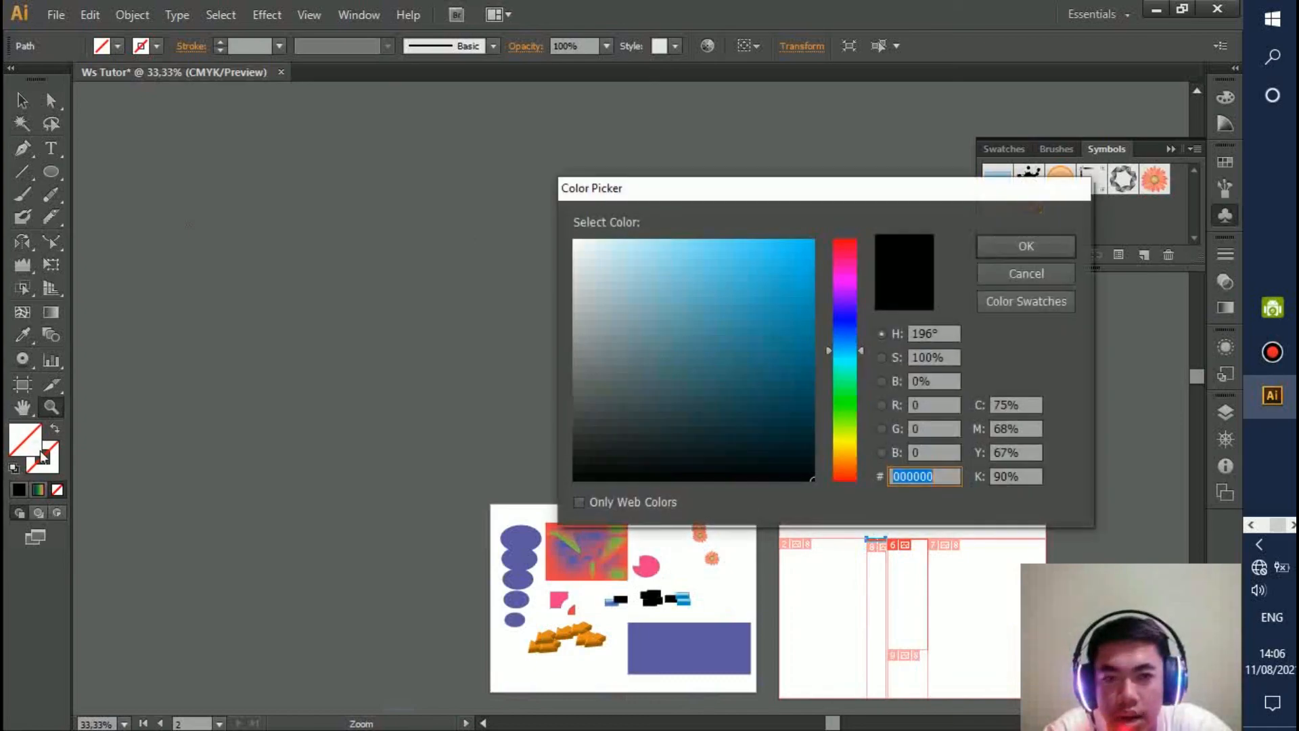
click(804, 240)
click(1036, 238)
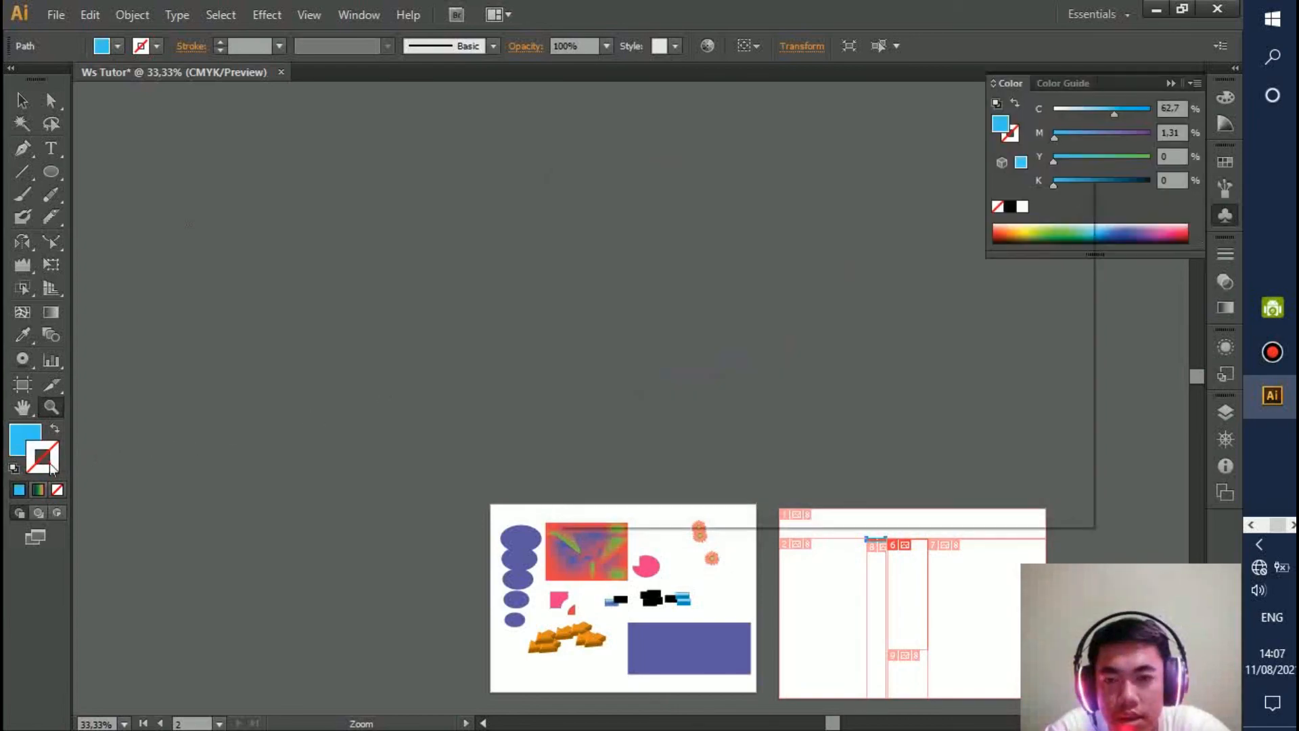
Make the stroke active for the selected slice path and apply a solid white stroke colour.
double_click(48, 462)
click(1037, 244)
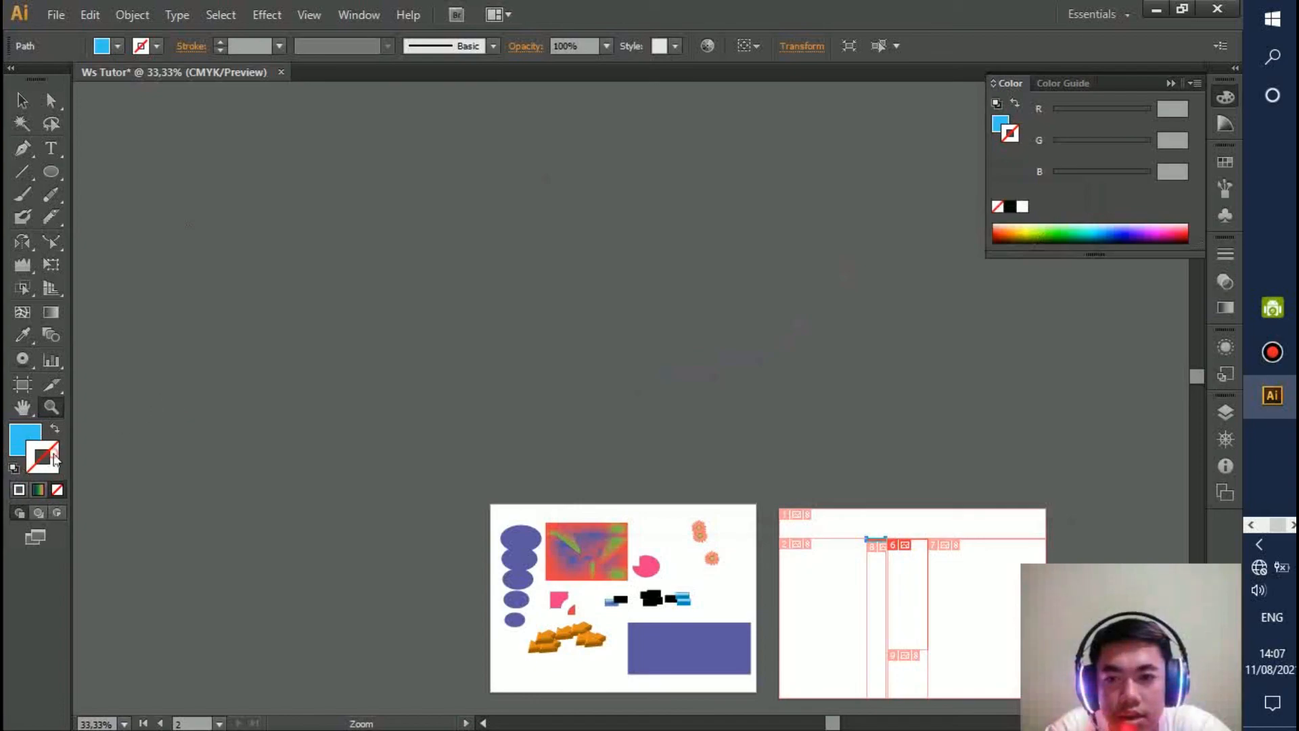
click(26, 490)
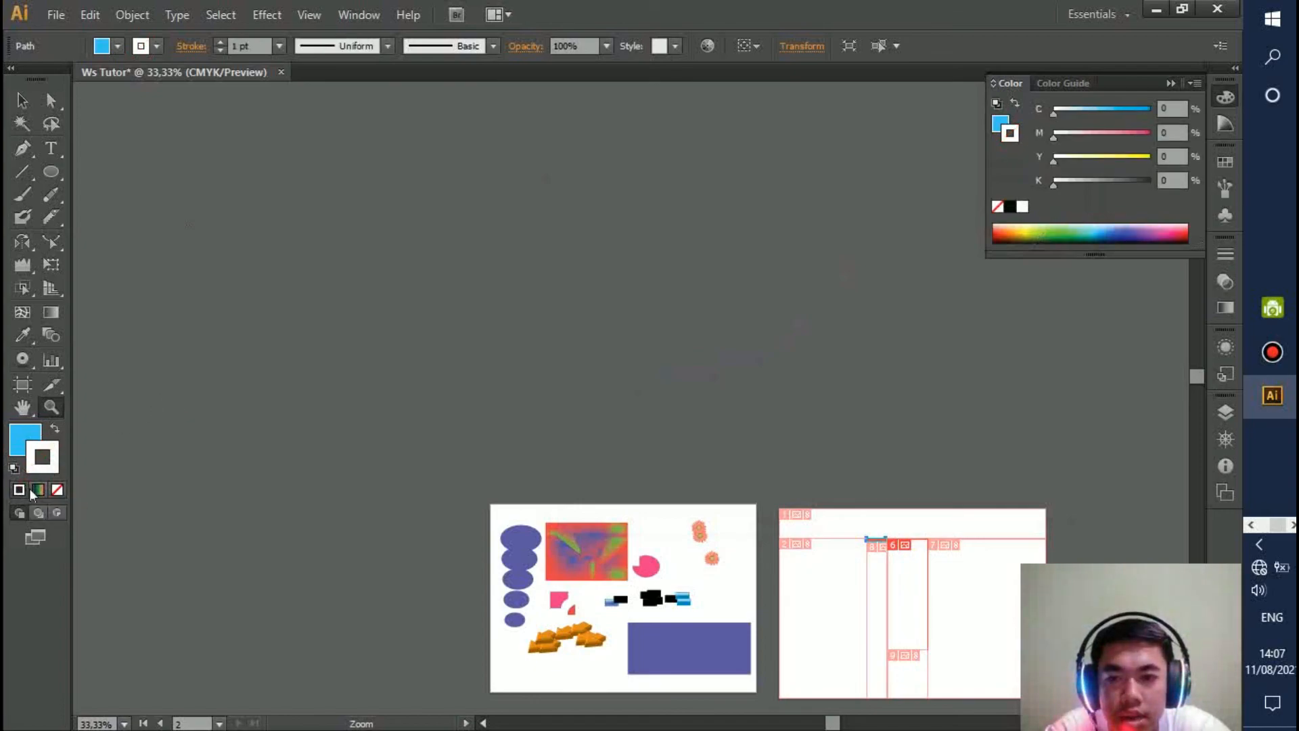
Give the selected path a black fill by swapping the default fill and stroke colours, and set its stroke to None.
click(14, 468)
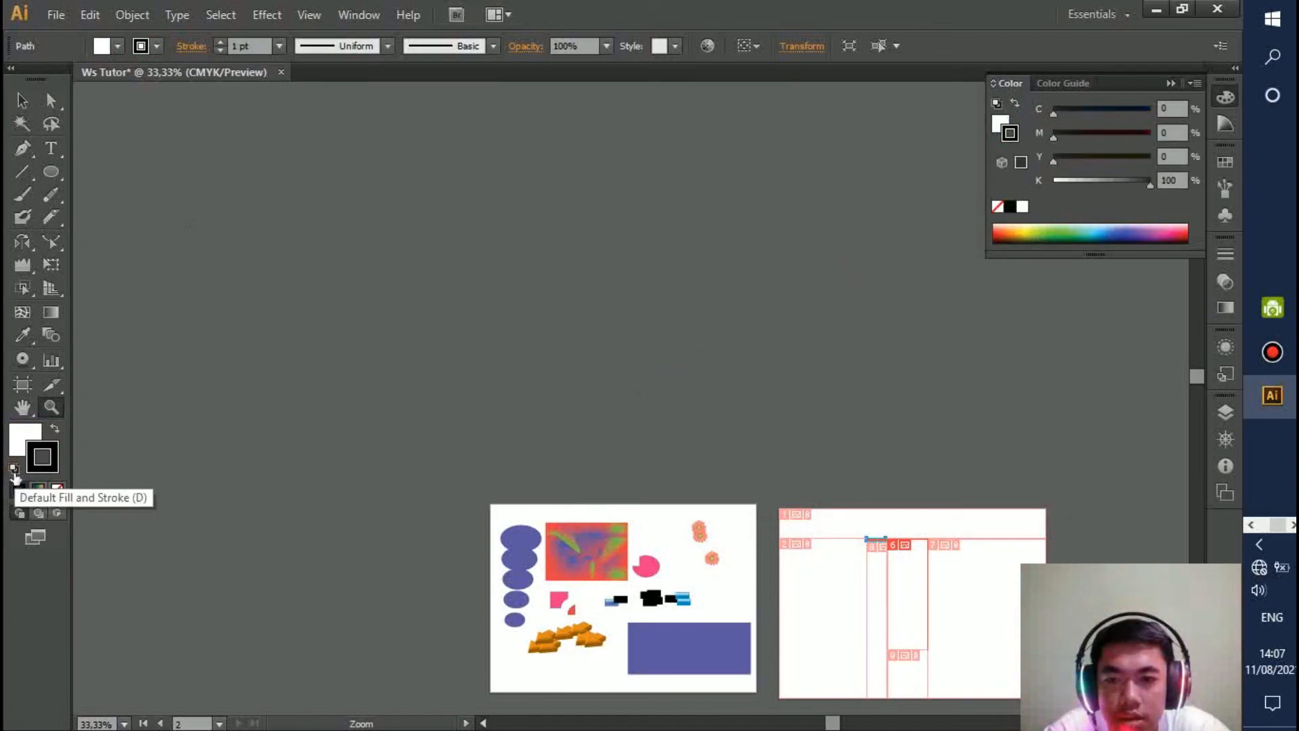
click(55, 429)
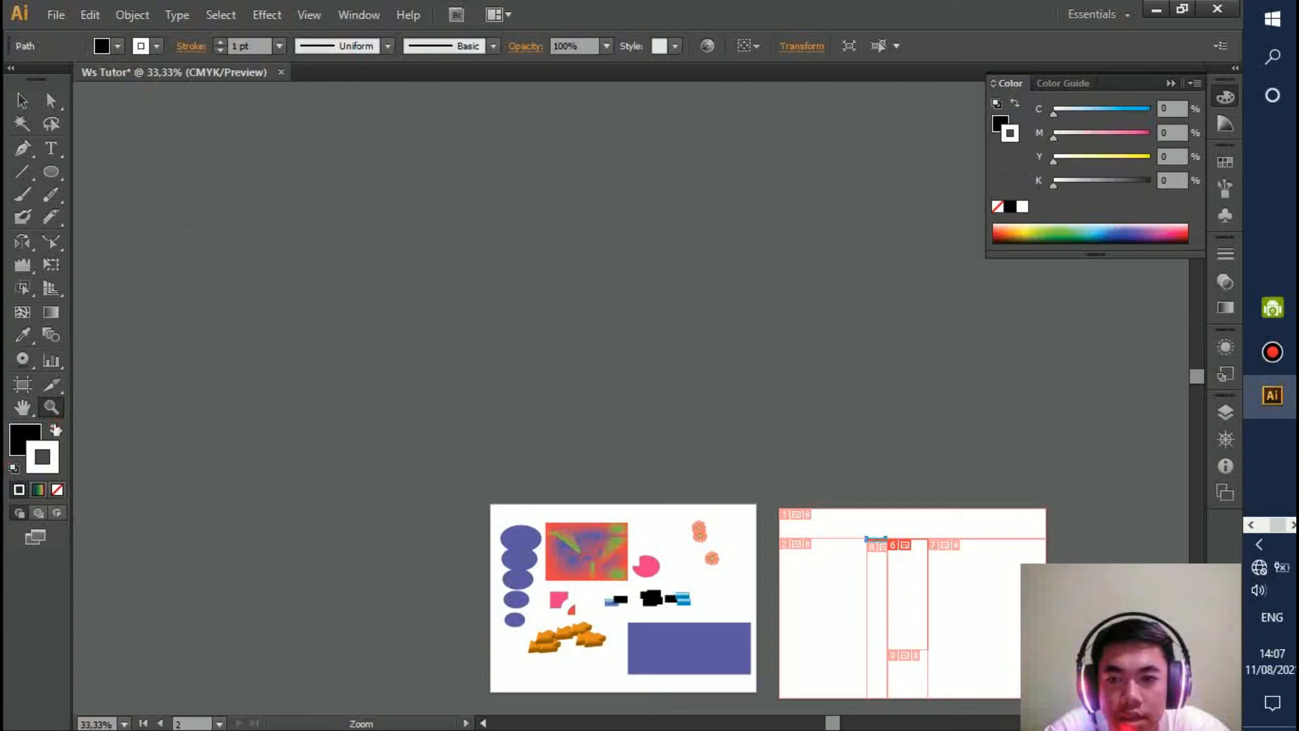
click(38, 491)
click(58, 489)
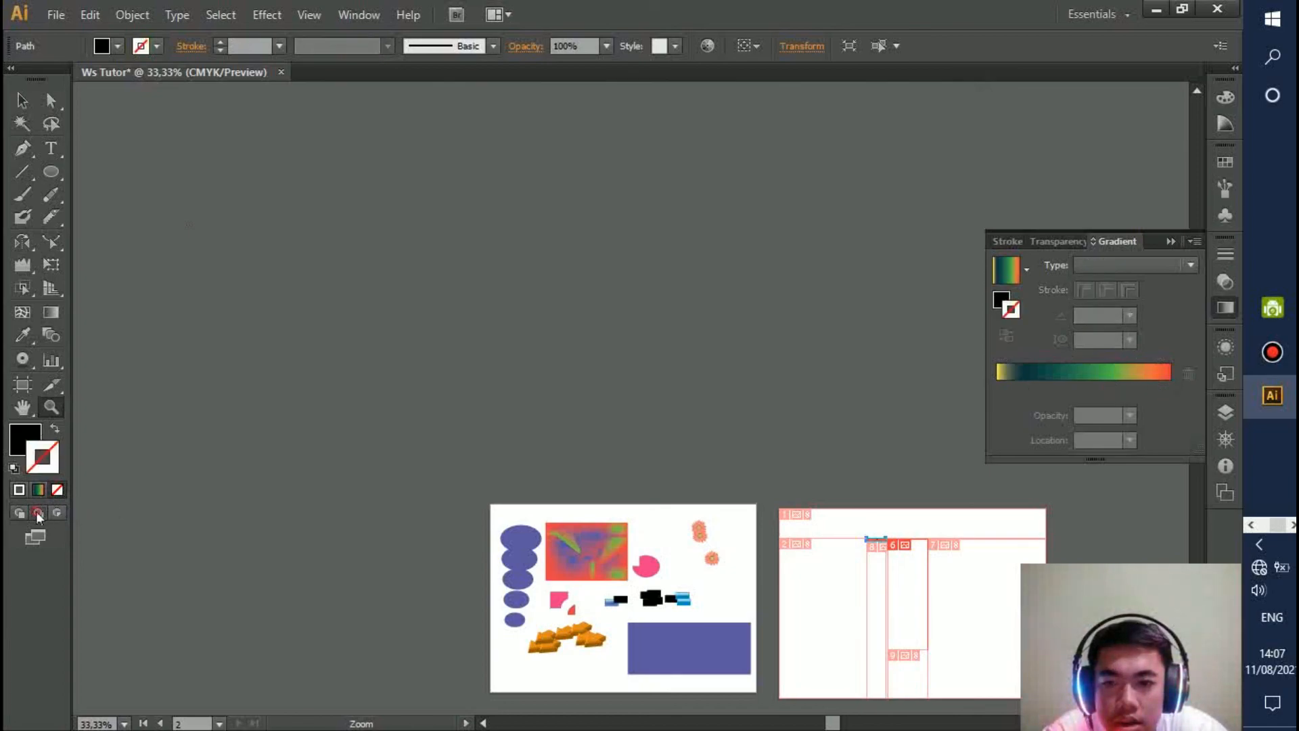
View the document in Full Screen Mode with Menu Bar and in Full Screen Mode, and return to Normal Screen Mode.
click(38, 537)
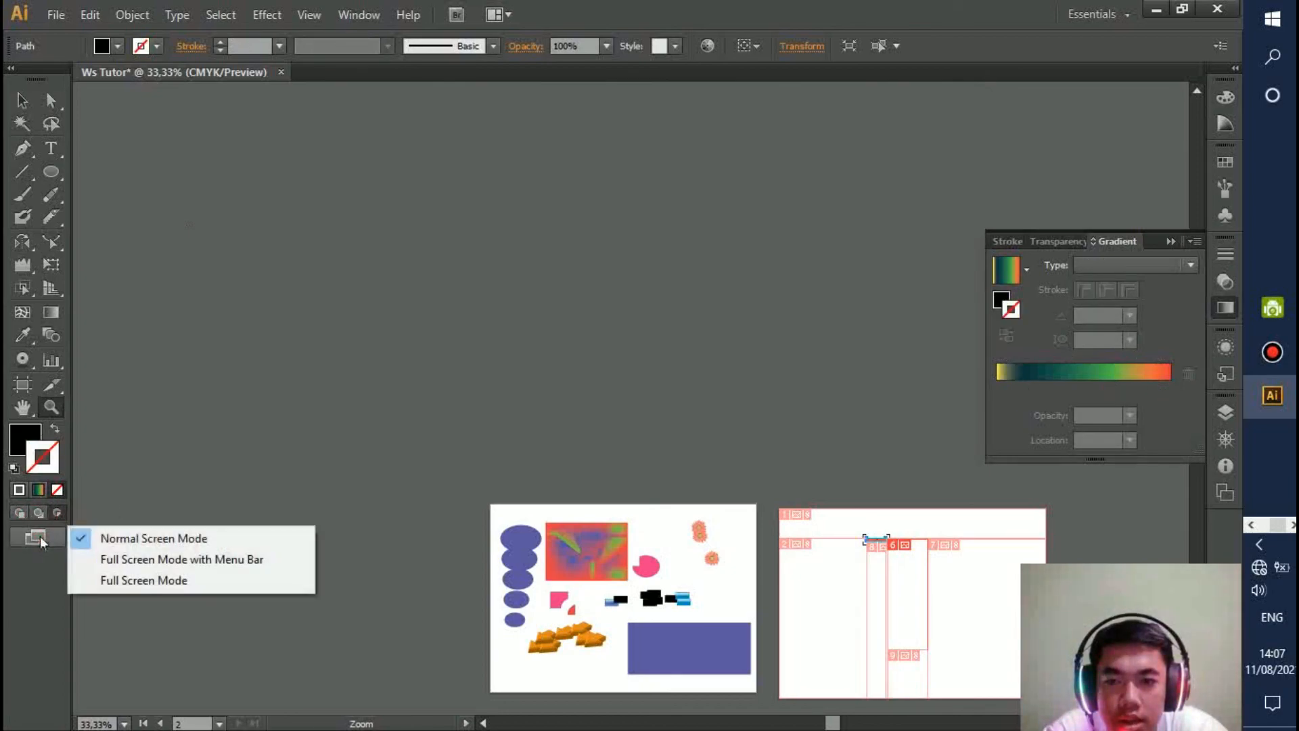
click(135, 559)
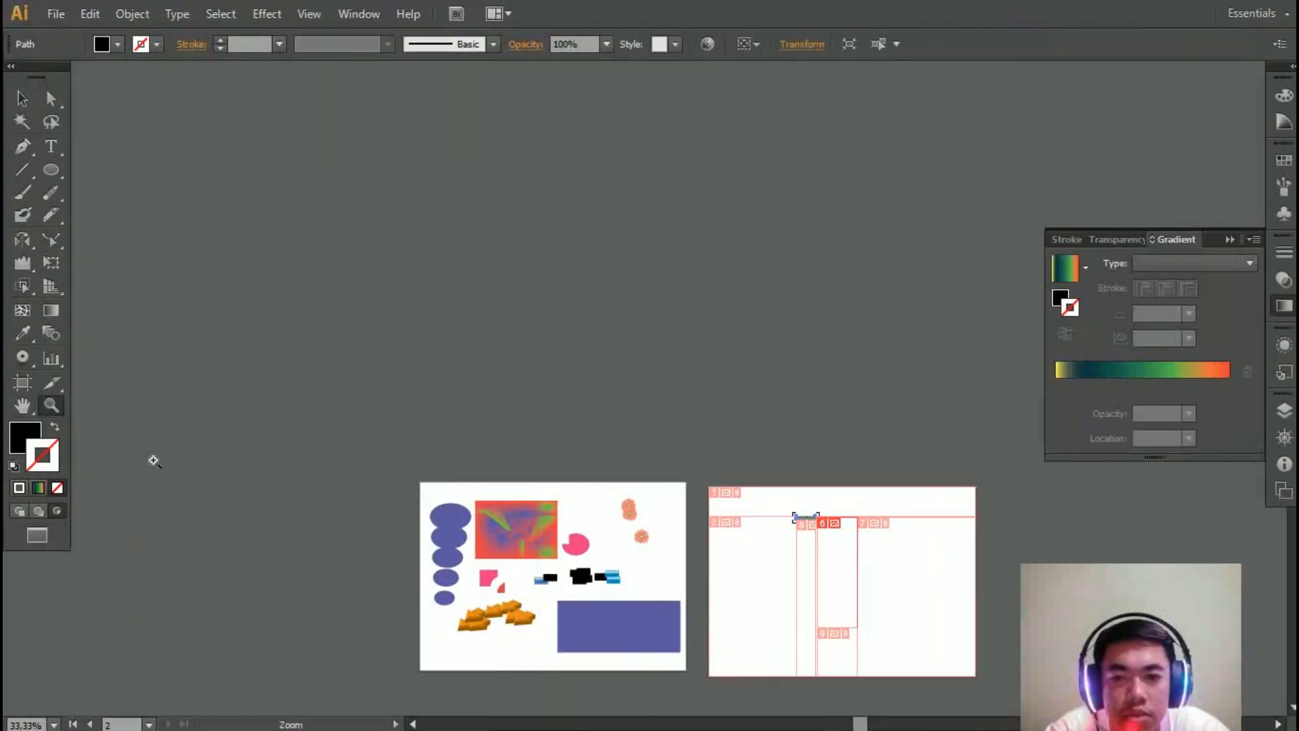
click(33, 531)
click(122, 578)
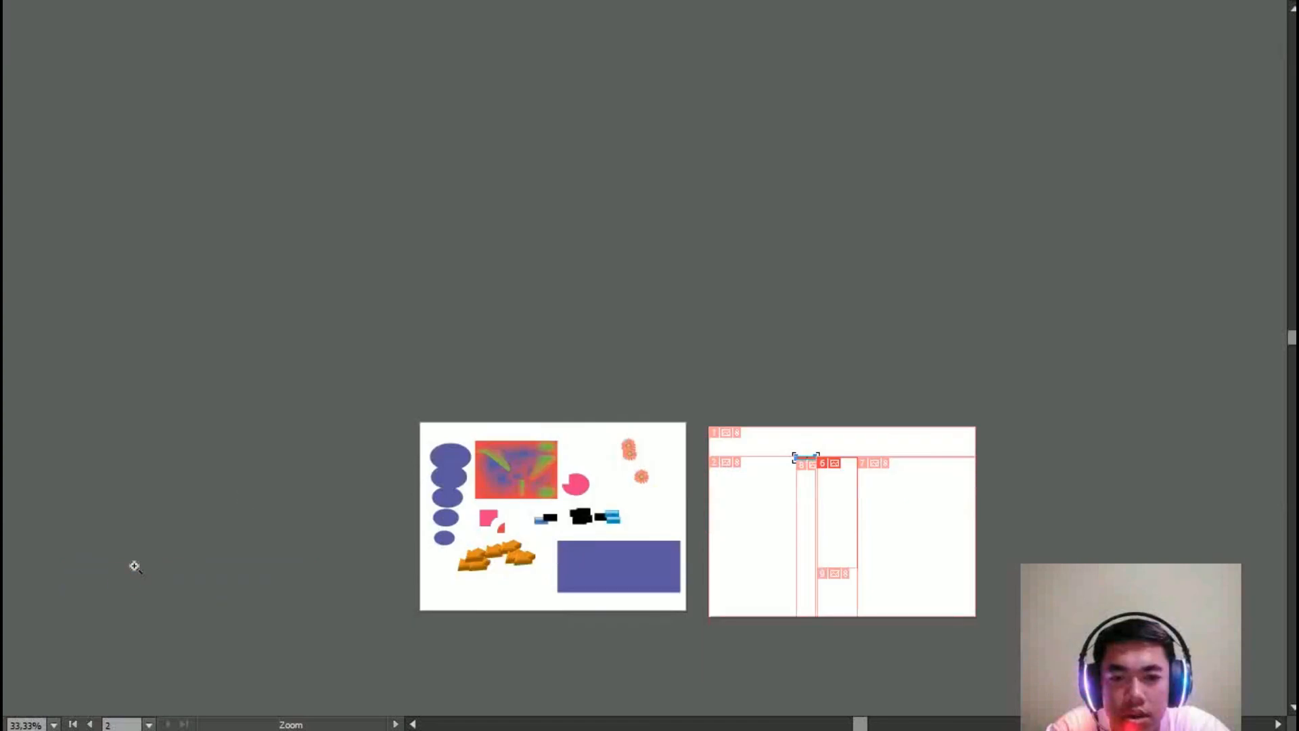
click(246, 367)
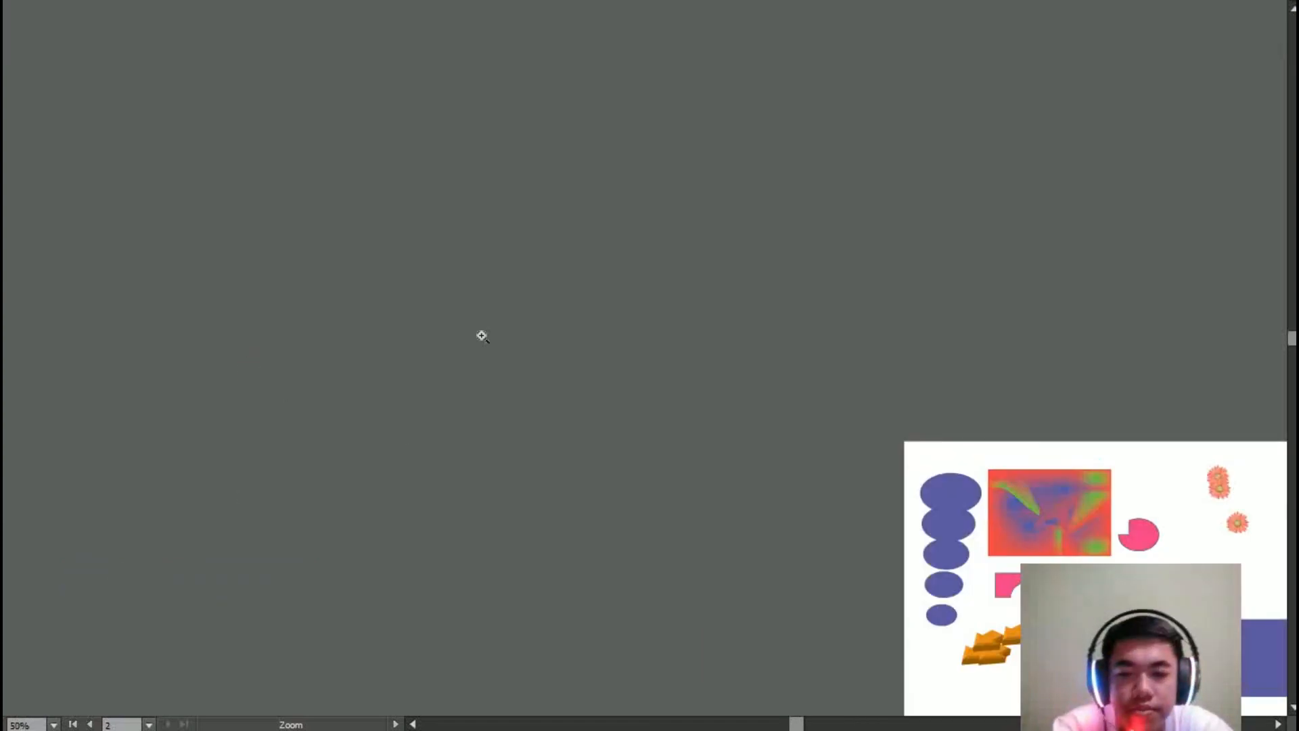
key(f)
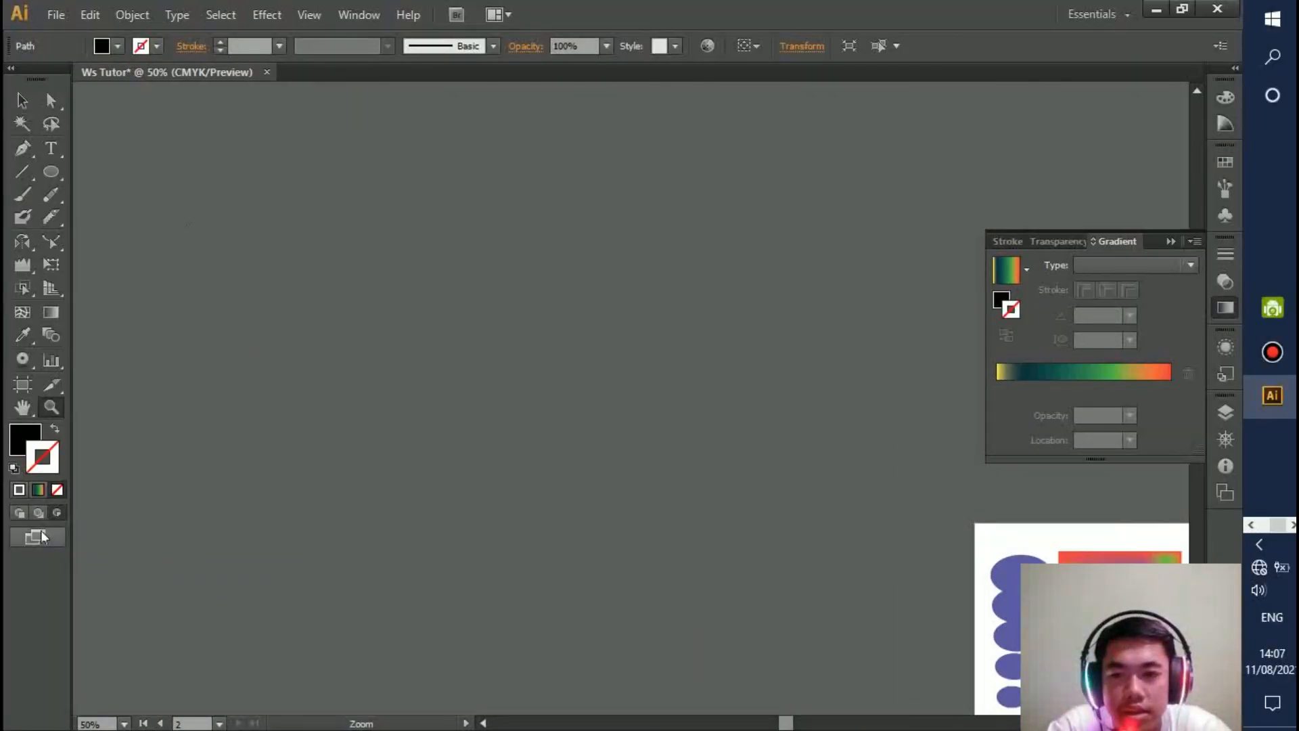
Bring the artboards back into view at 50% with the Zoom tool, dismissing the file format error, and collapse the Gradient panel.
click(448, 446)
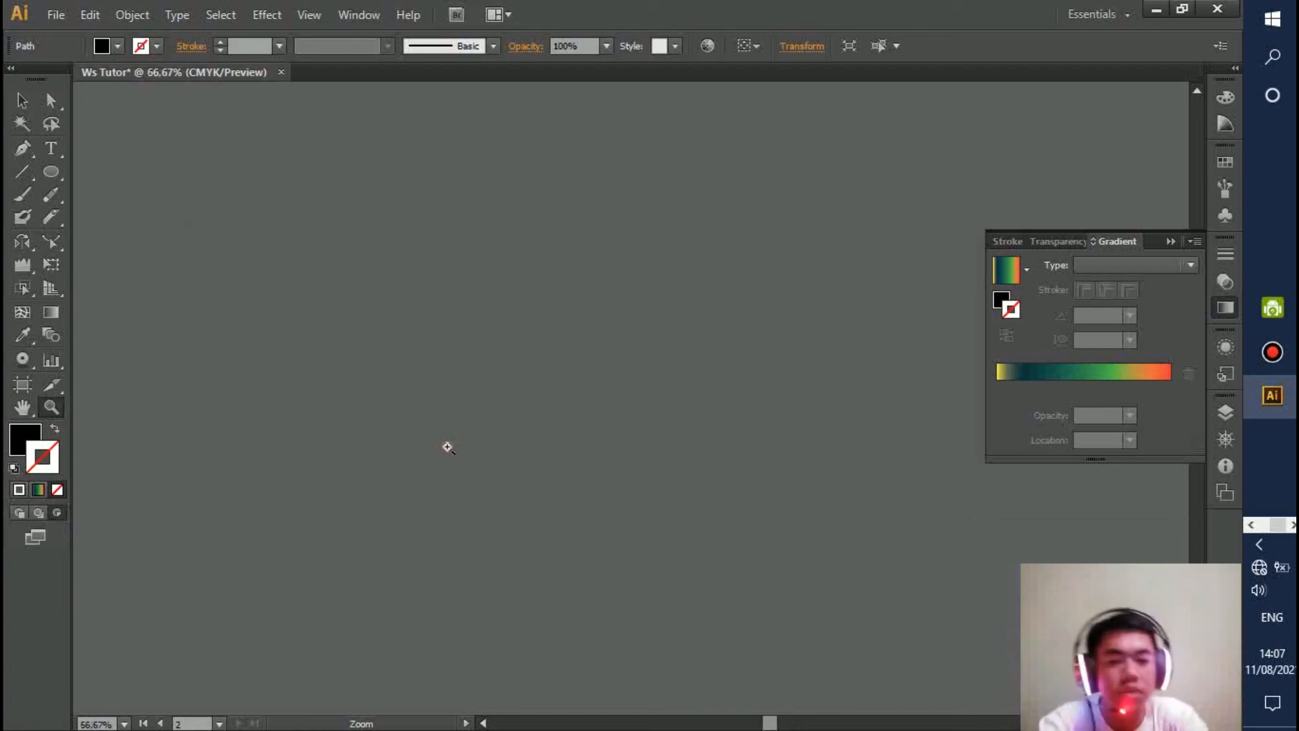
alt+click(448, 447)
alt+click(448, 447)
alt+click(448, 447)
alt+click(448, 447)
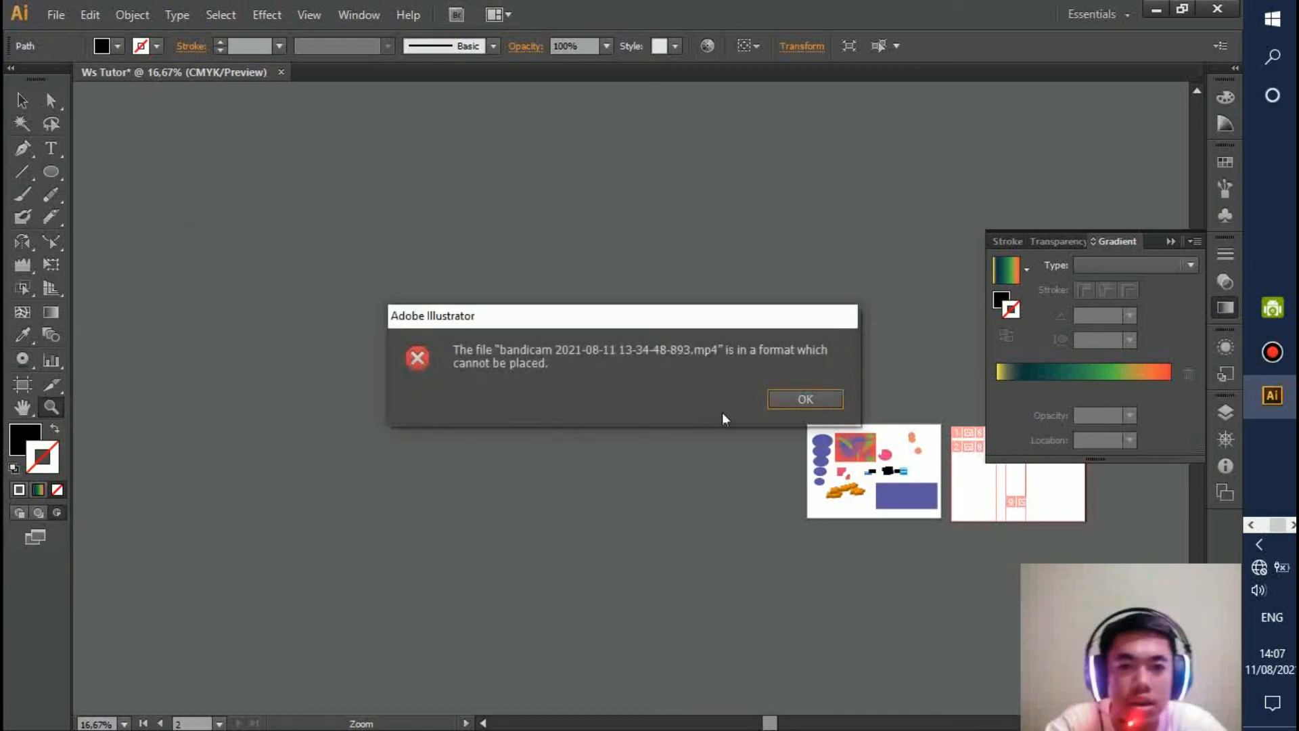
click(773, 391)
click(873, 479)
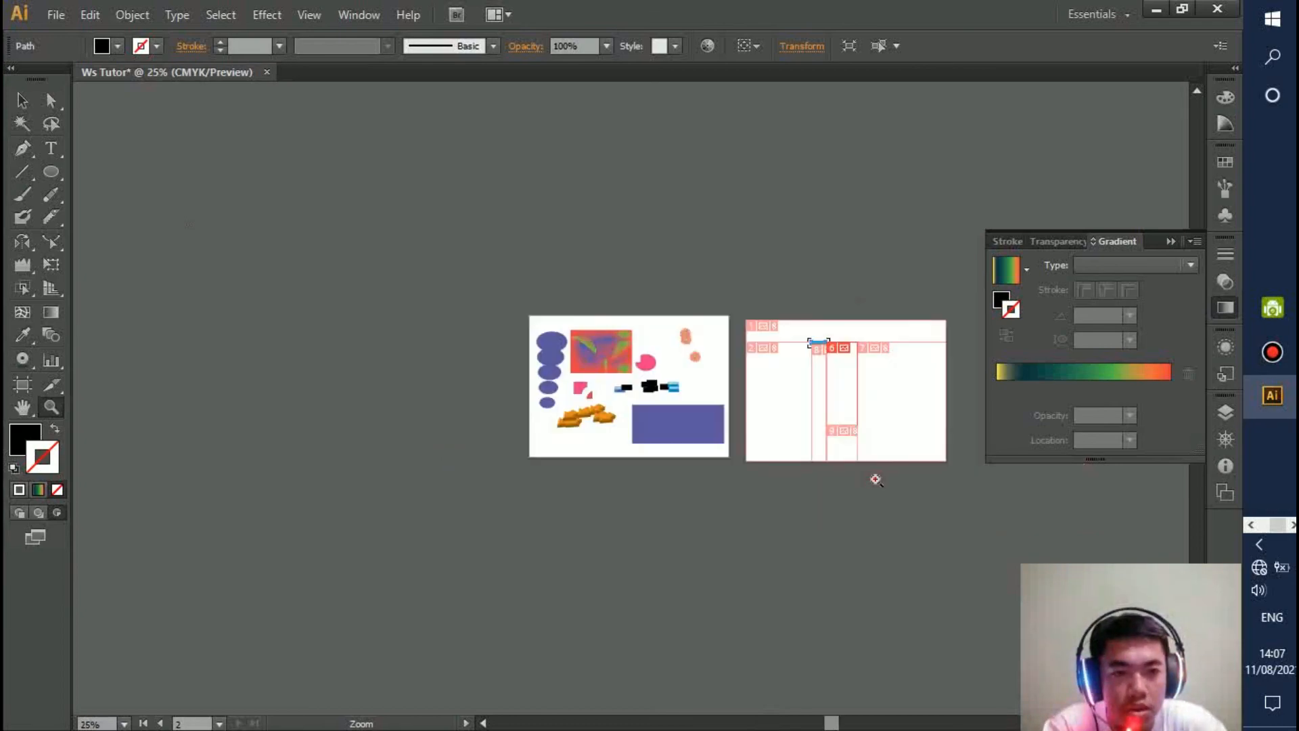
click(865, 476)
click(346, 230)
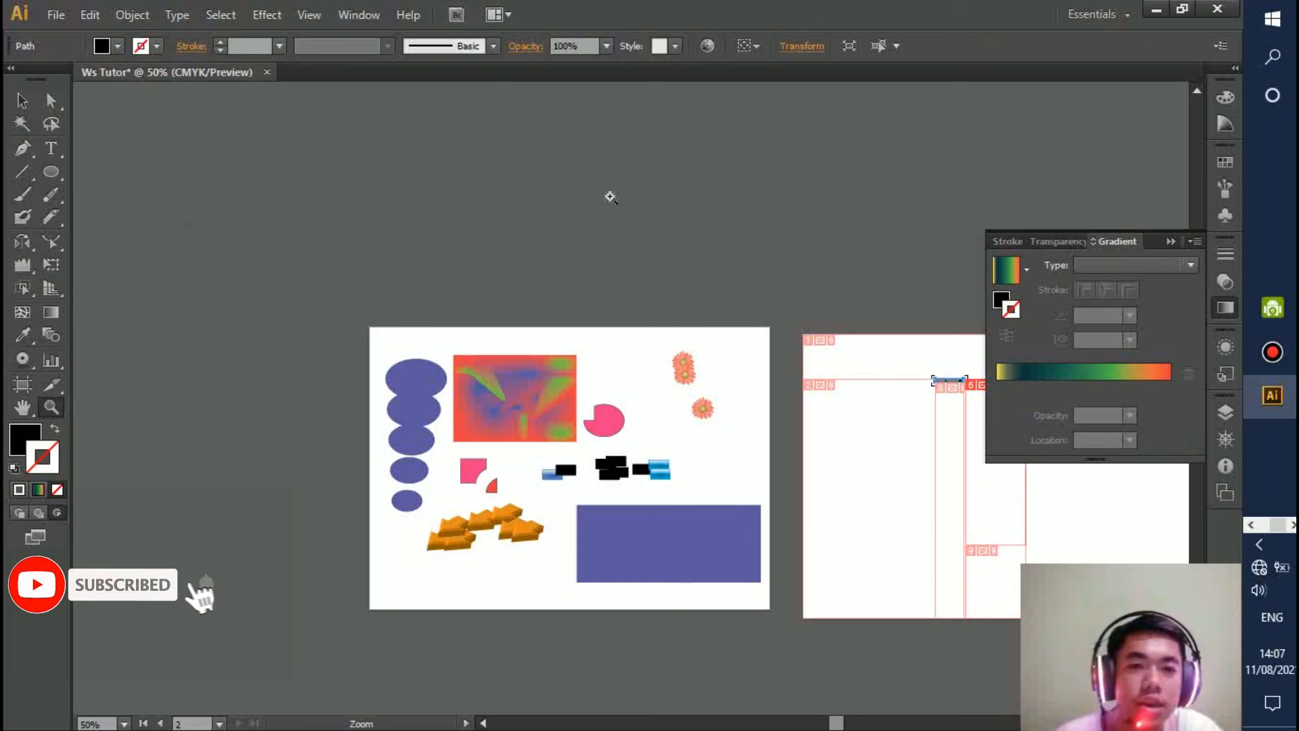
click(1172, 243)
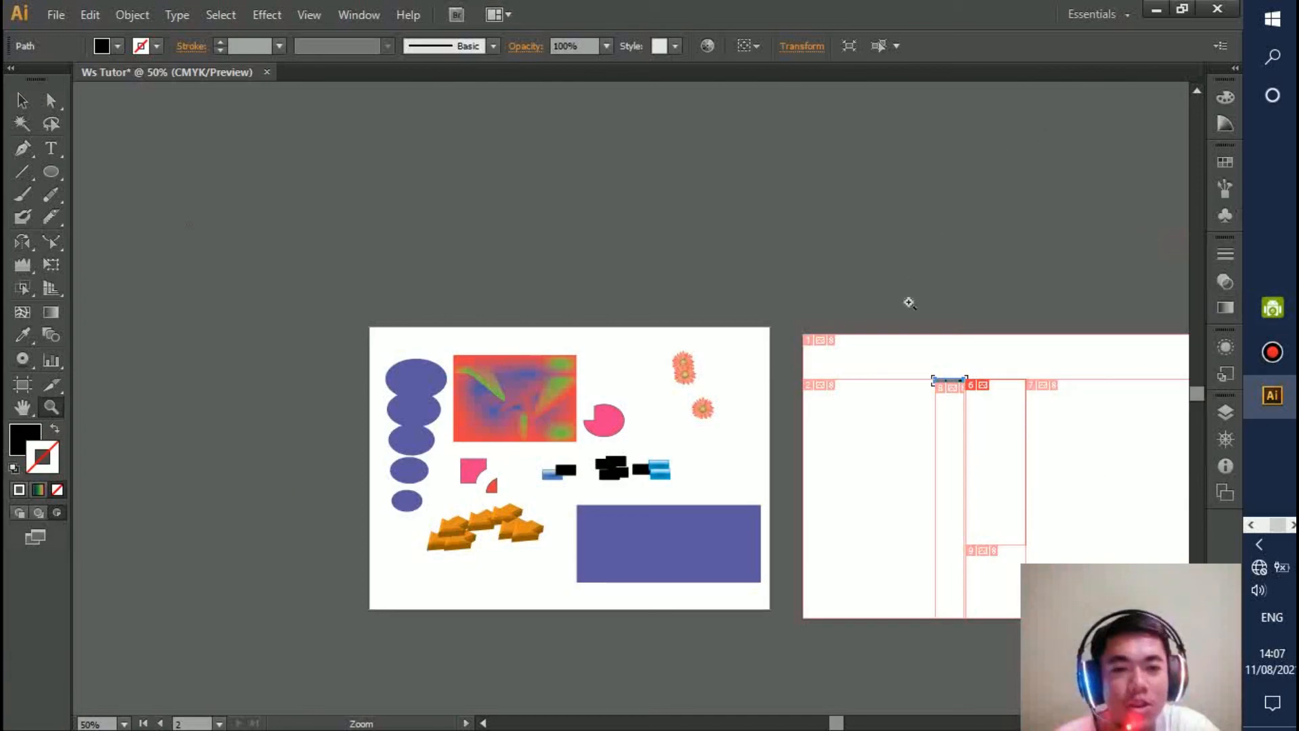